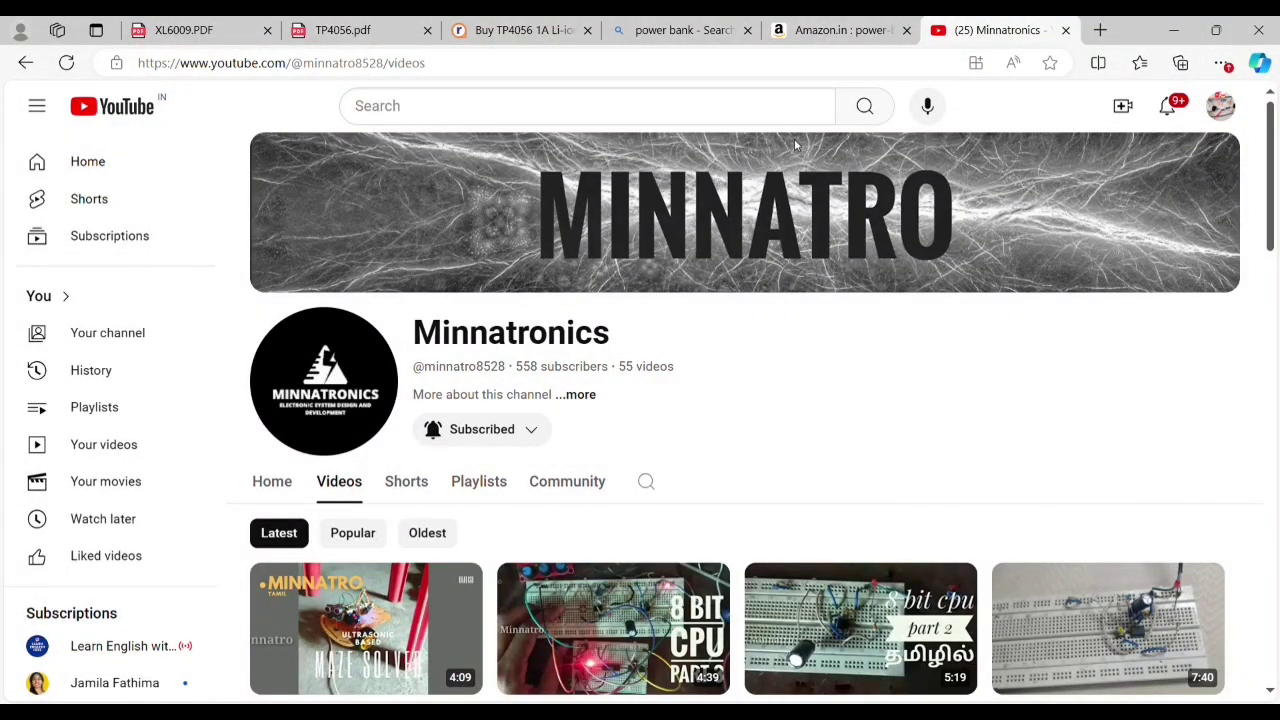
Switch to the Amazon page and look through the power-bank product listings
click(816, 36)
scroll(637, 123, up, 6)
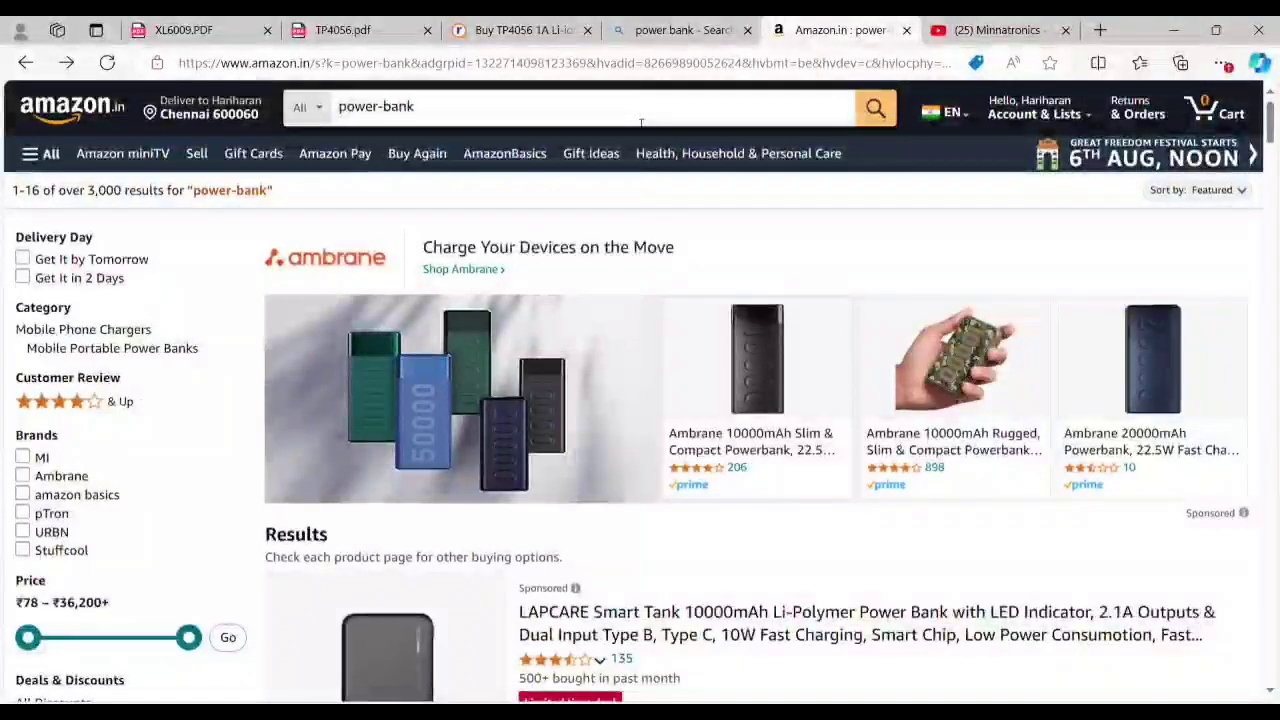
scroll(641, 123, down, 8)
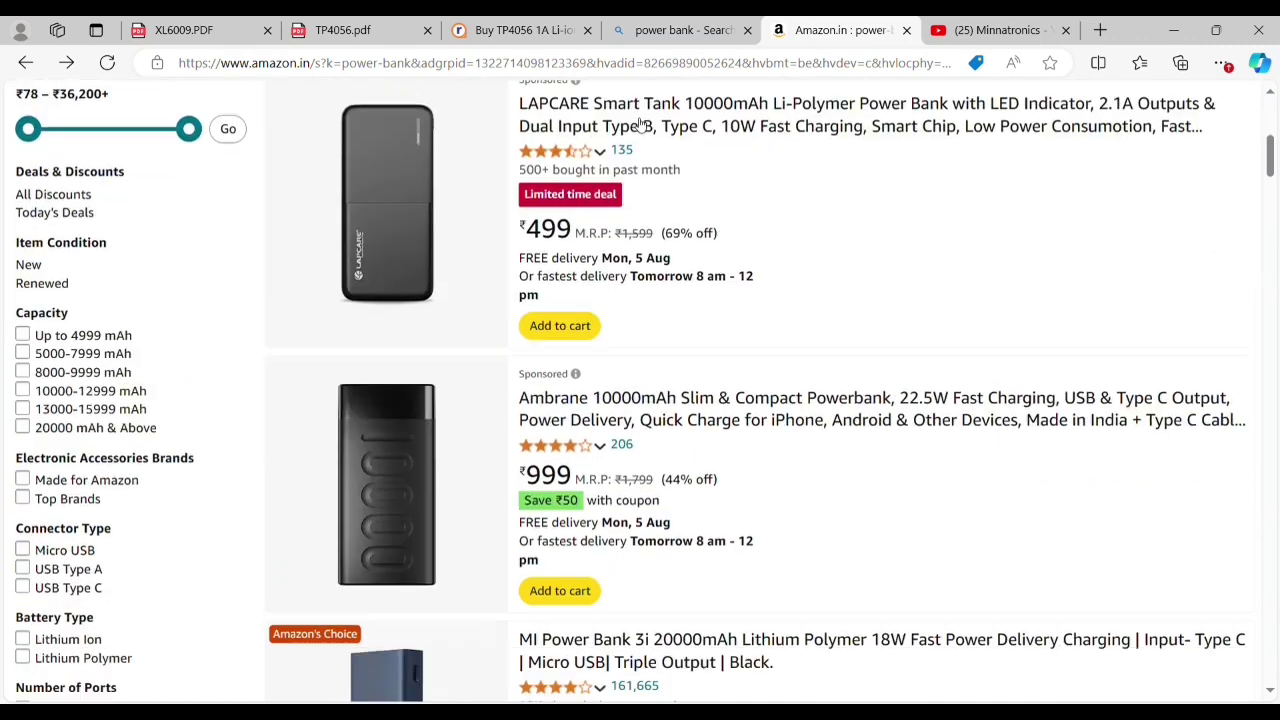
scroll(637, 123, down, 3)
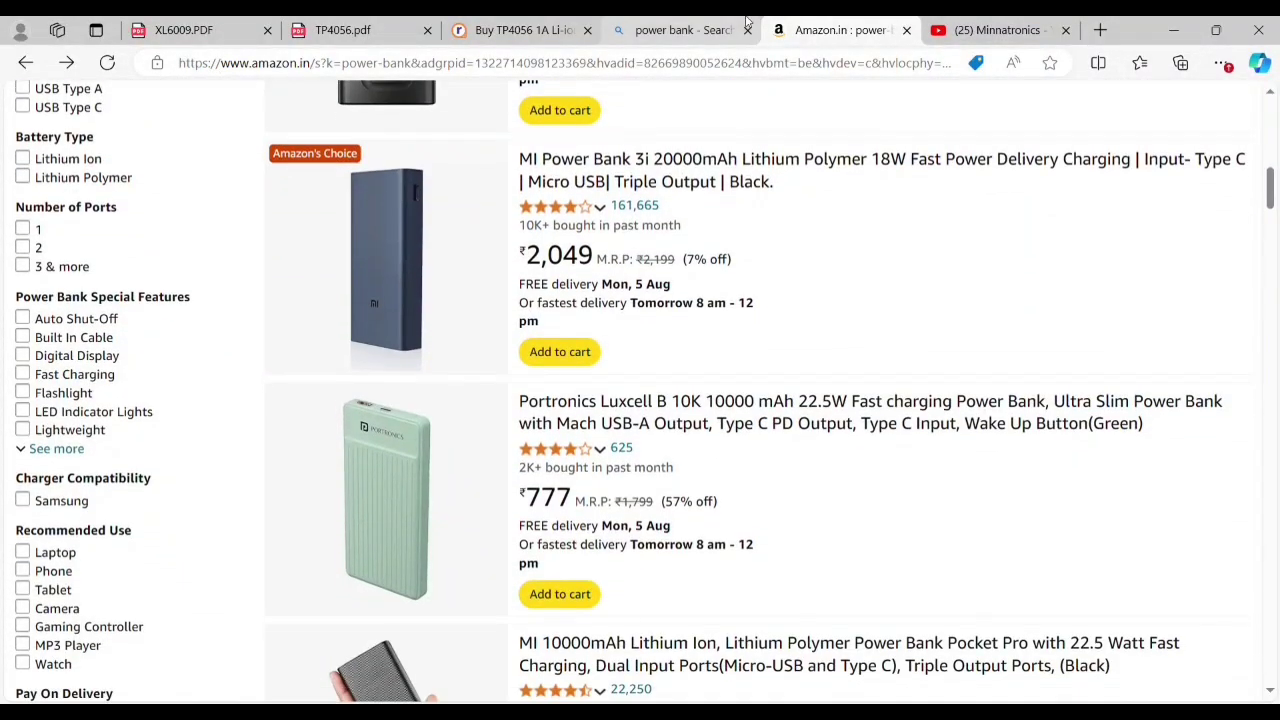
Switch to the Bing page and replace the existing query with a search for "power bank design circuit"
click(685, 28)
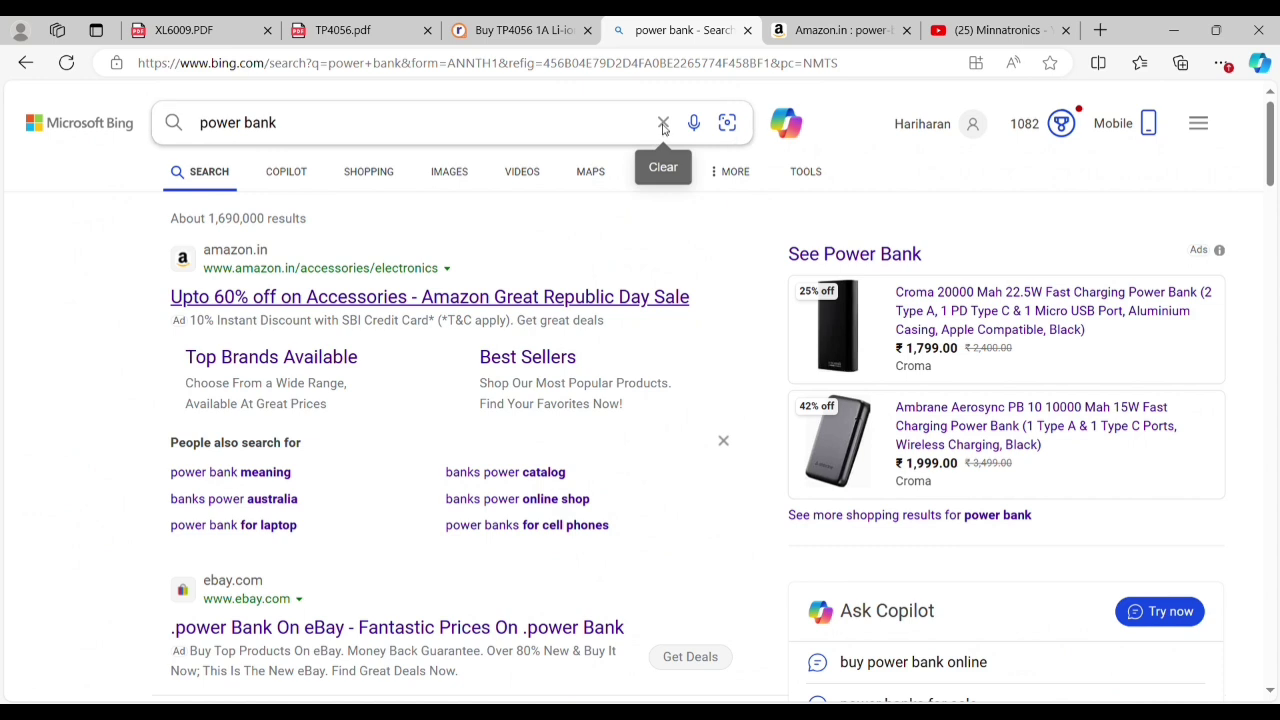
click(662, 122)
click(566, 127)
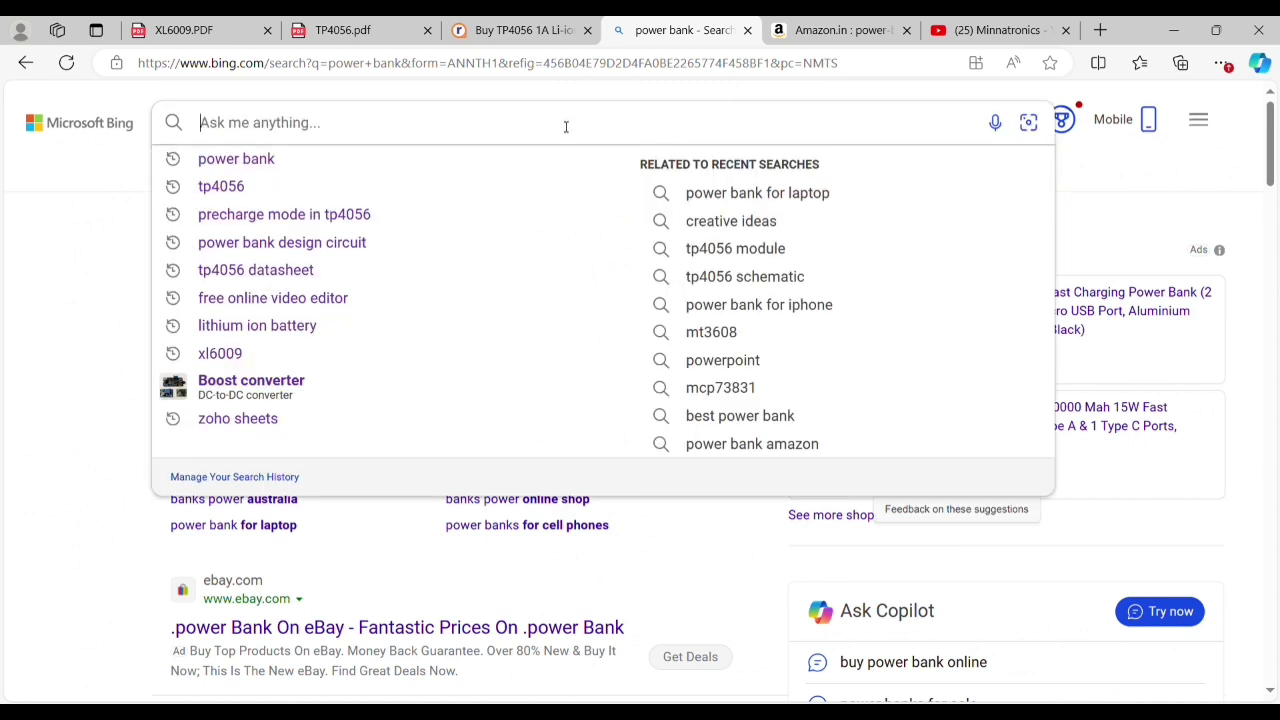
text(pow)
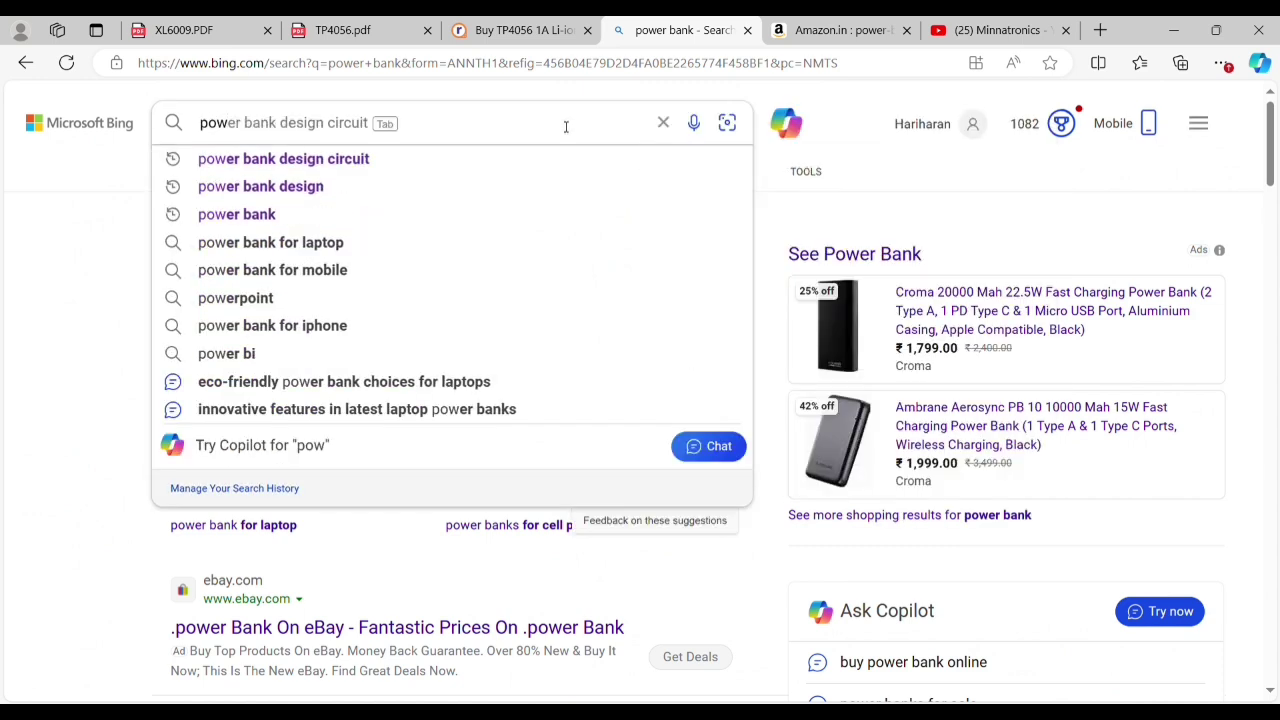
key(Down)
key(Return)
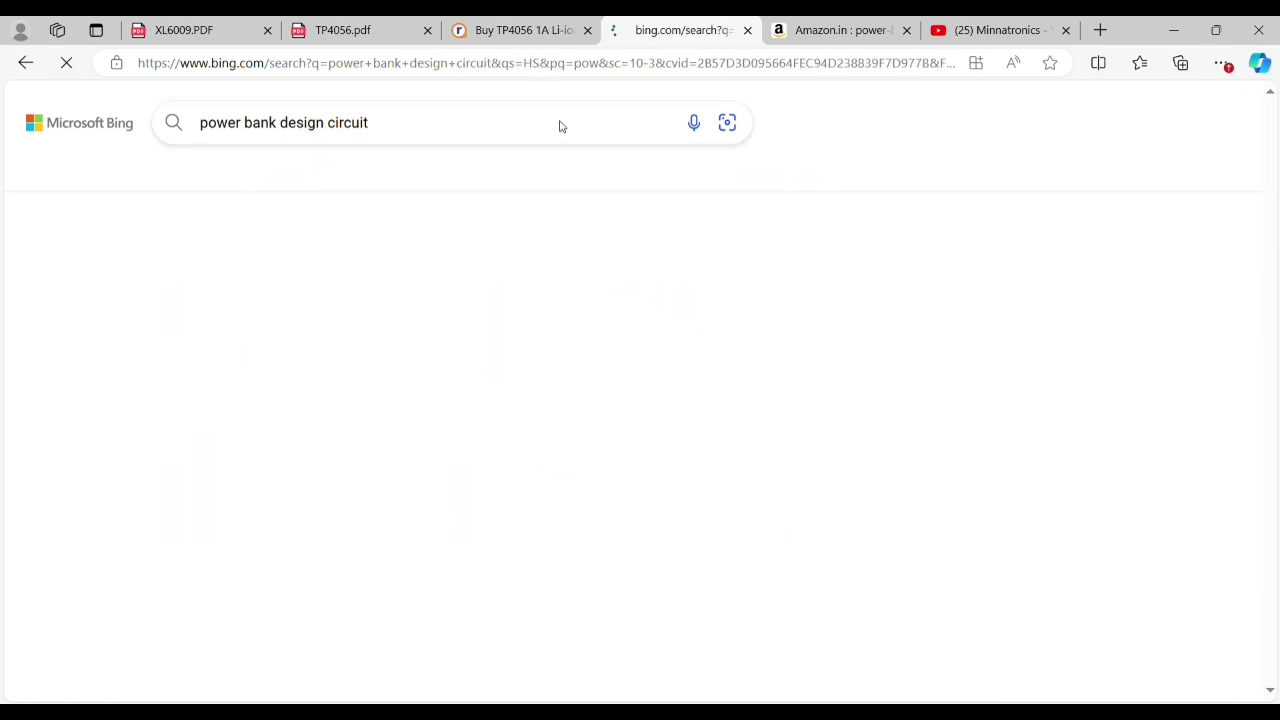
Look through the search results and open Circuit Digest's "Power Bank Circuit Design on PCB" article
scroll(429, 412, down, 7)
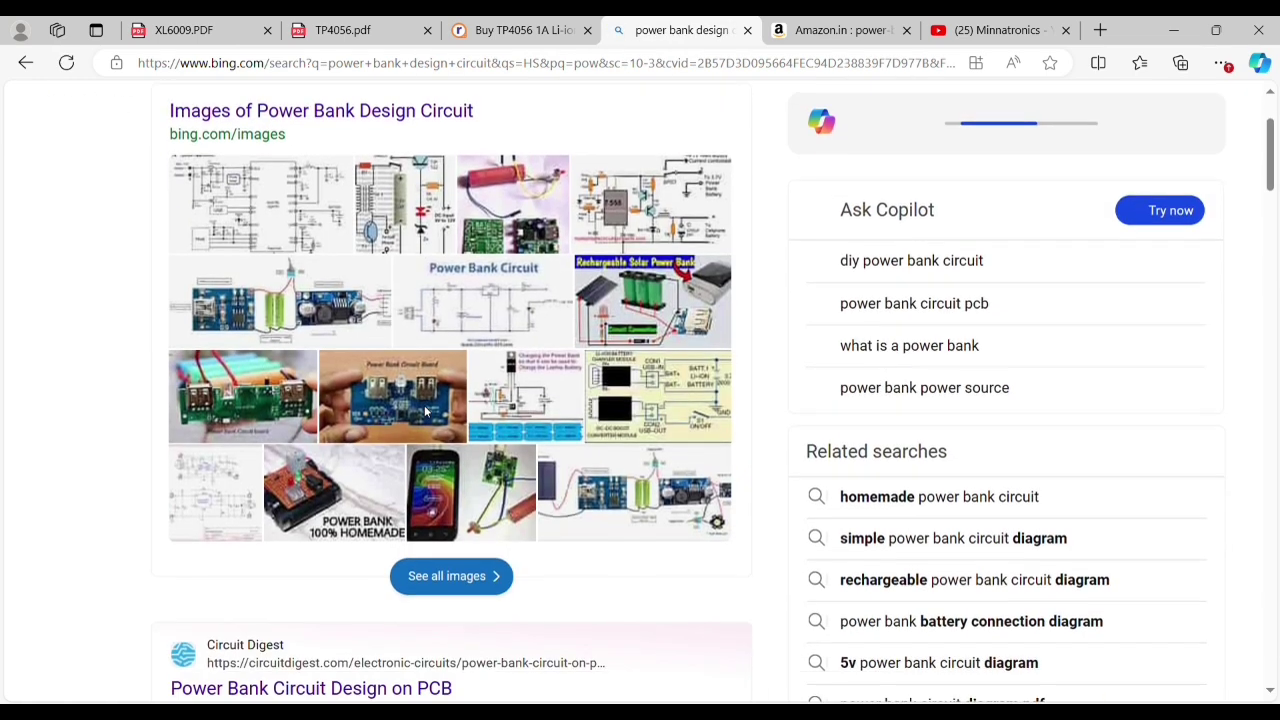
scroll(429, 412, up, 8)
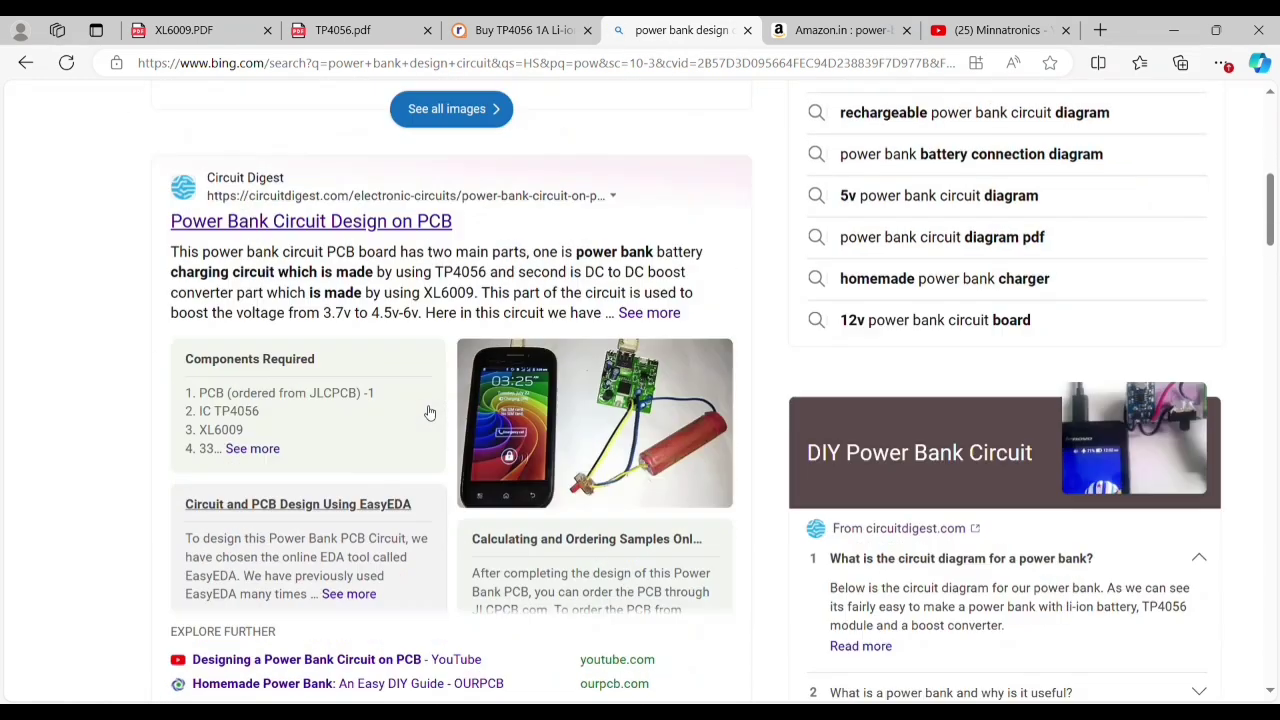
scroll(280, 197, down, 8)
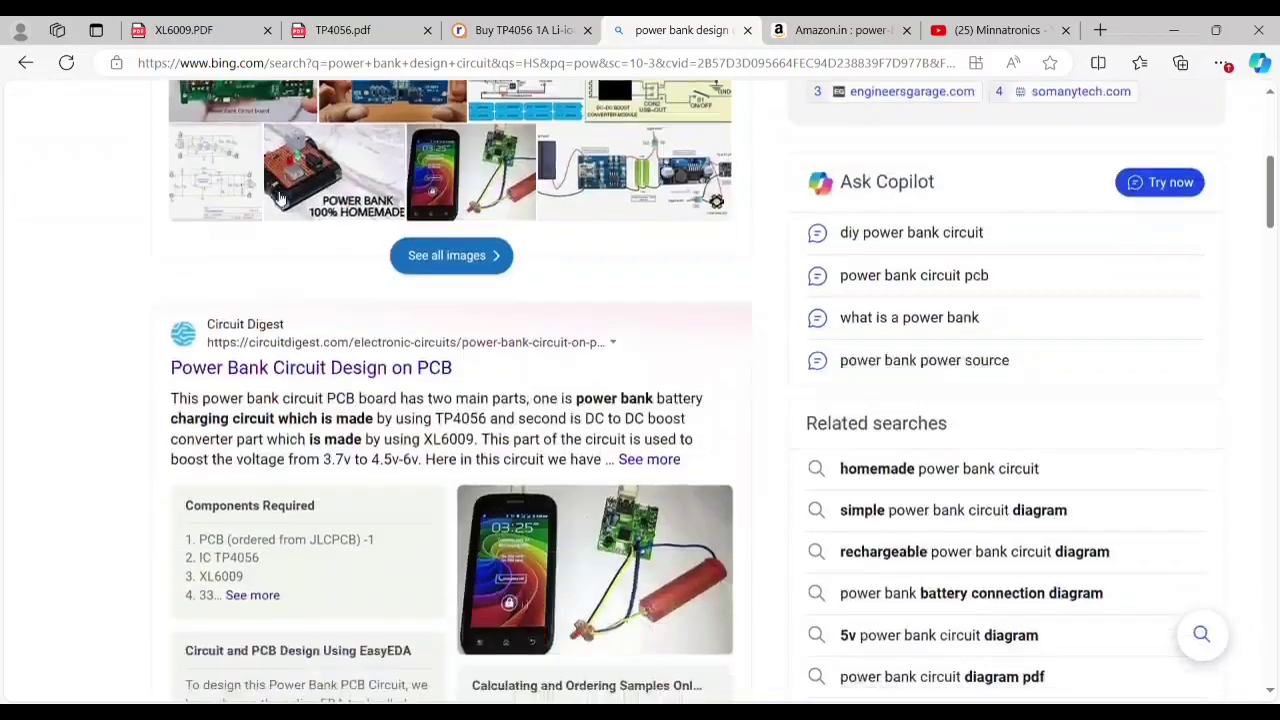
click(239, 121)
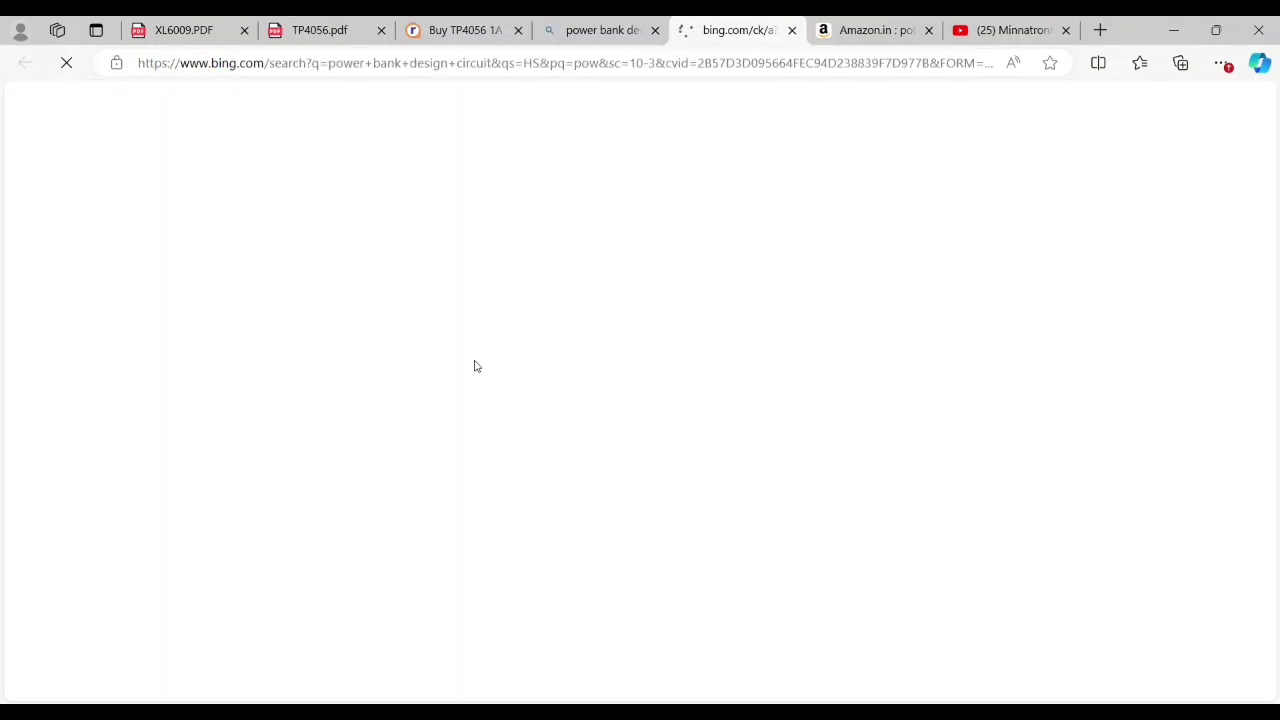
Dismiss the full-page advertisement and go to the article's Components Required list
scroll(477, 366, down, 1)
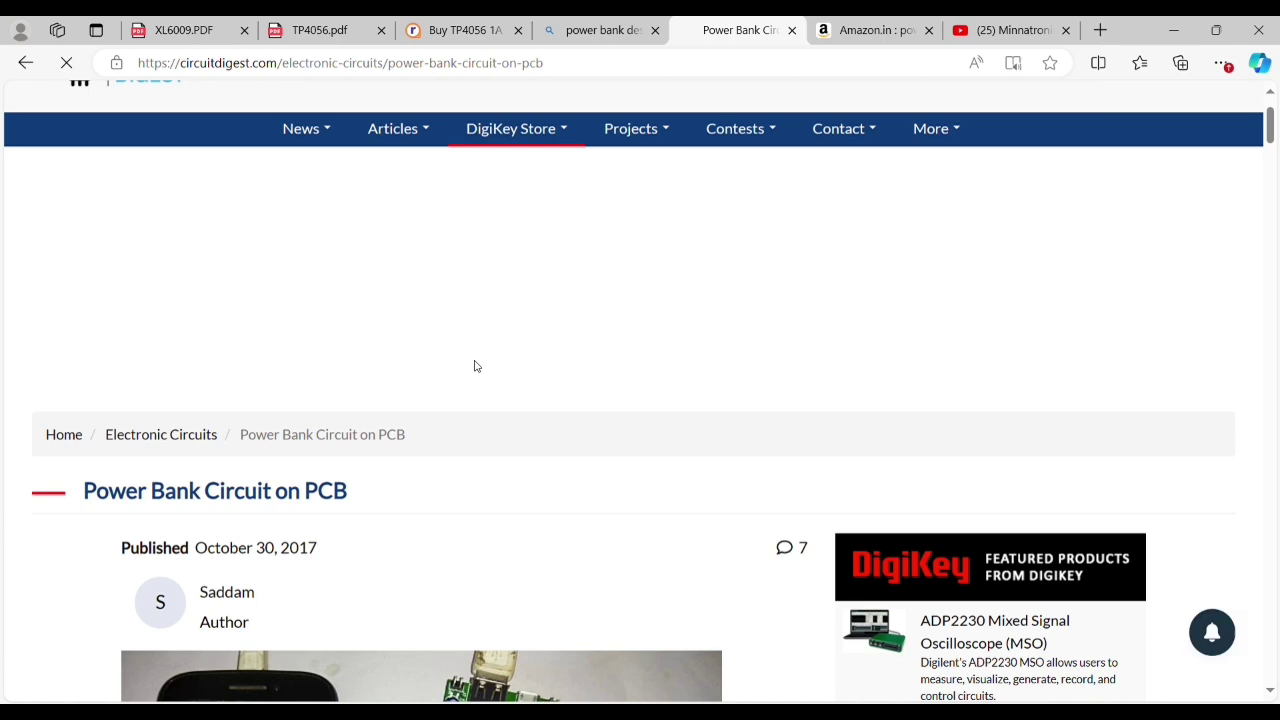
scroll(477, 366, down, 1)
scroll(476, 366, down, 3)
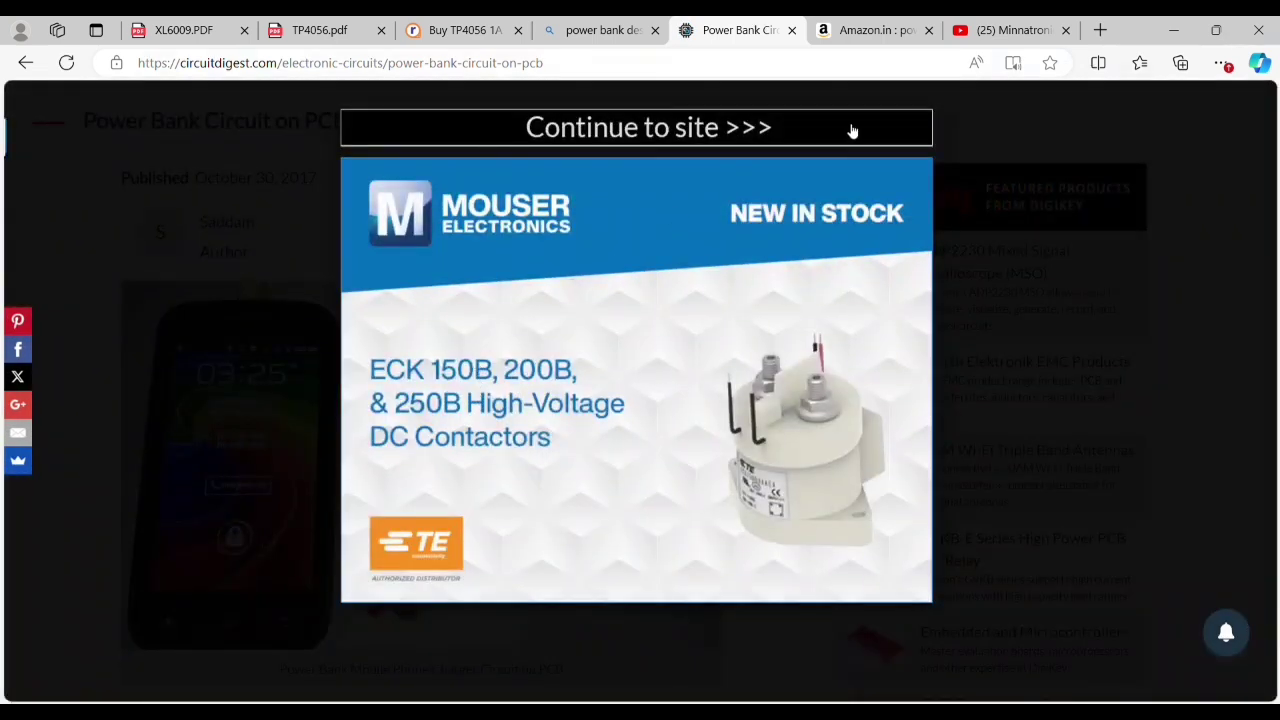
click(852, 131)
scroll(322, 405, down, 4)
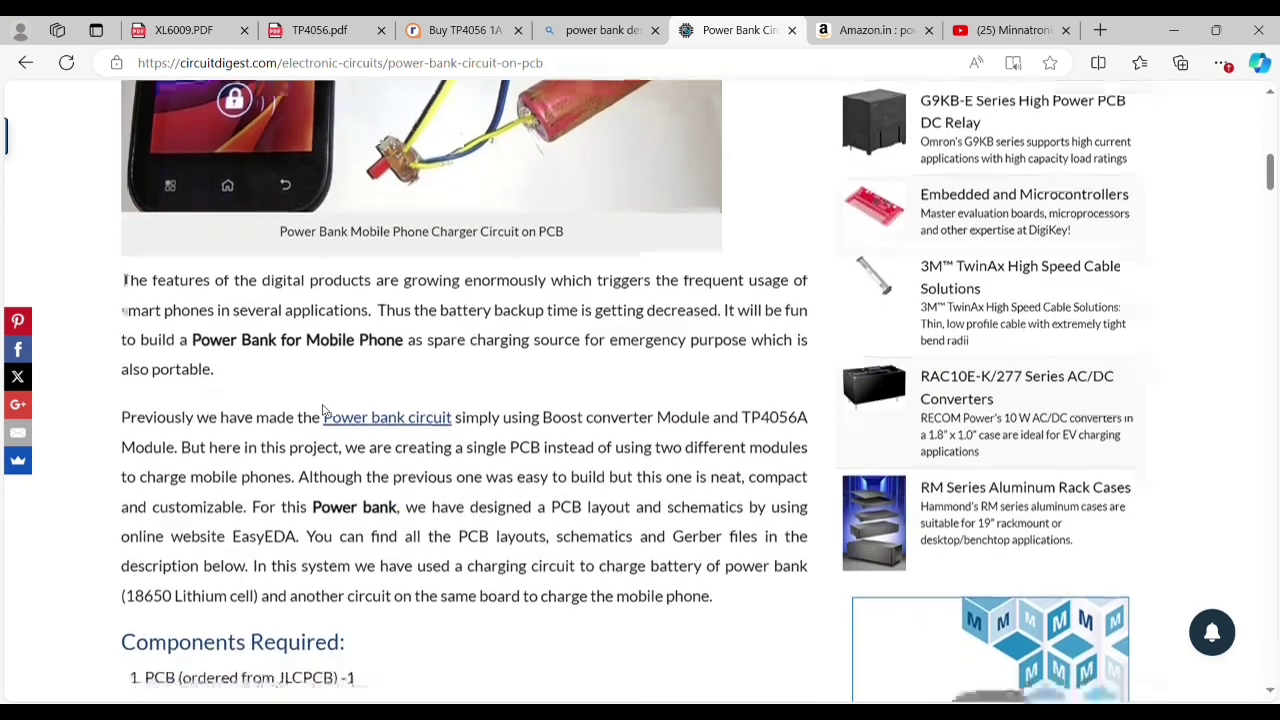
scroll(322, 410, down, 3)
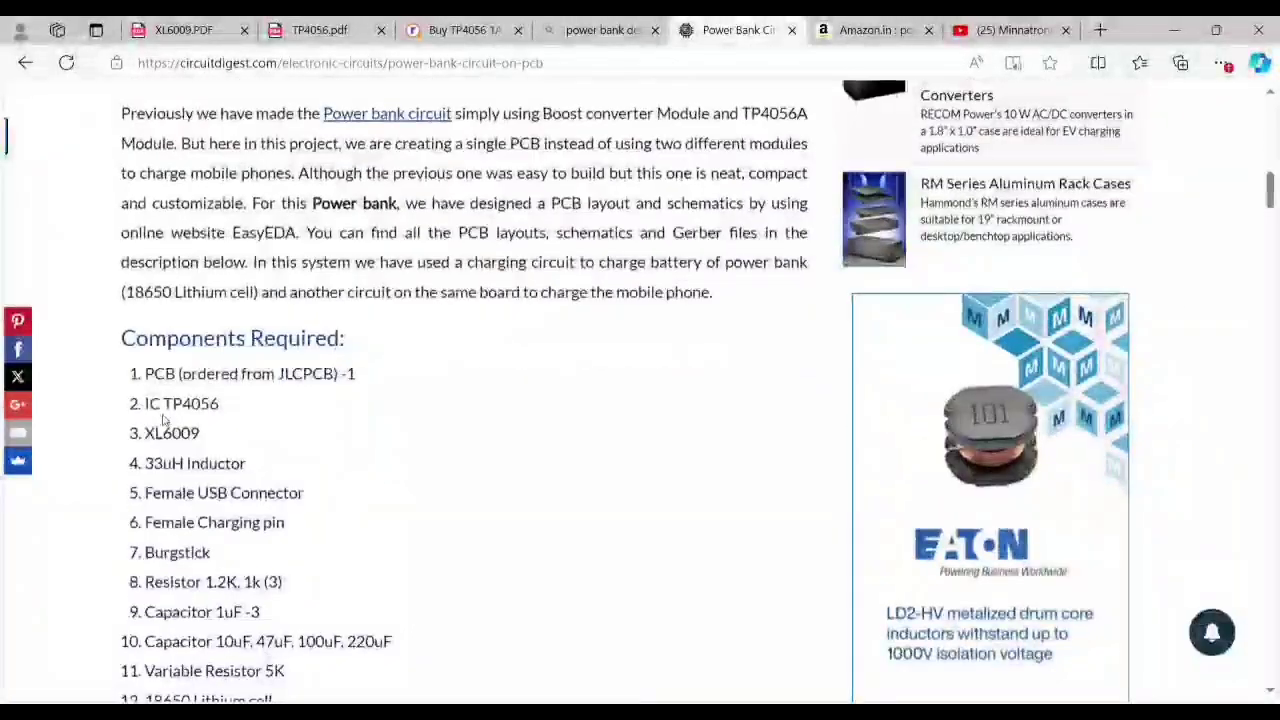
Highlight IC TP4056, XL6009 and the 33uH Inductor one after another in the Components Required list
drag(141, 403, 241, 410)
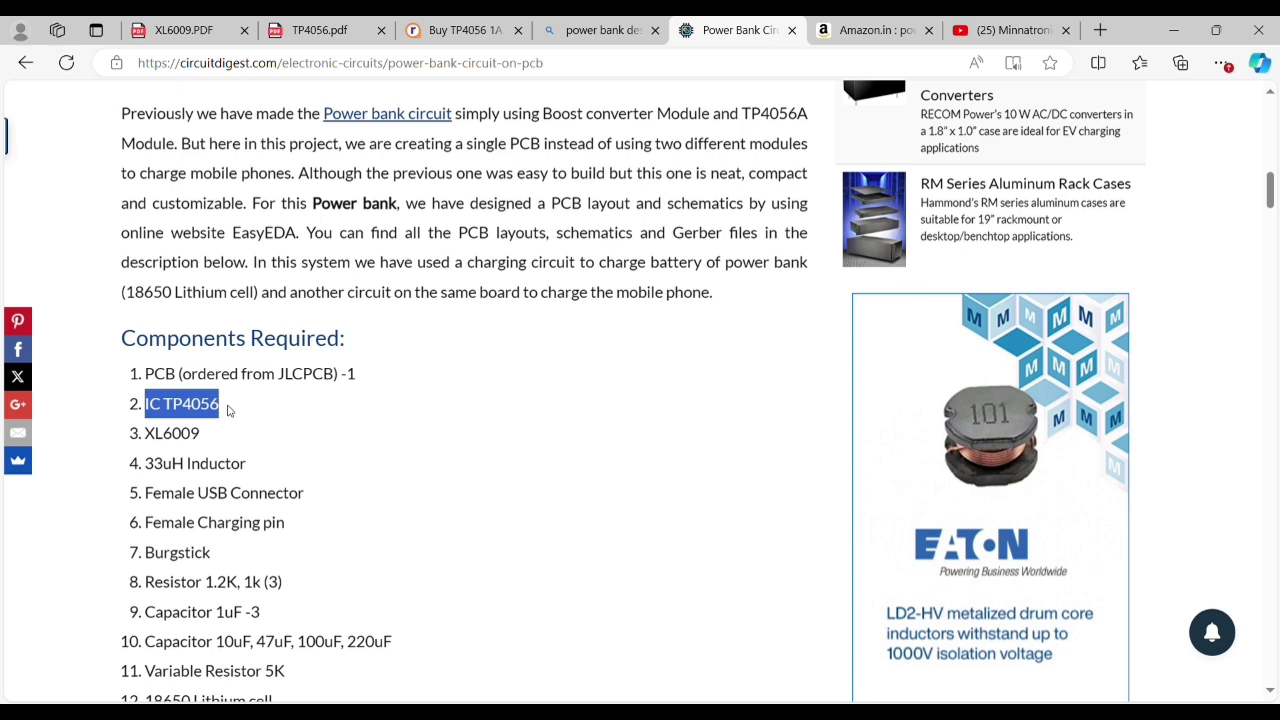
scroll(260, 421, down, 3)
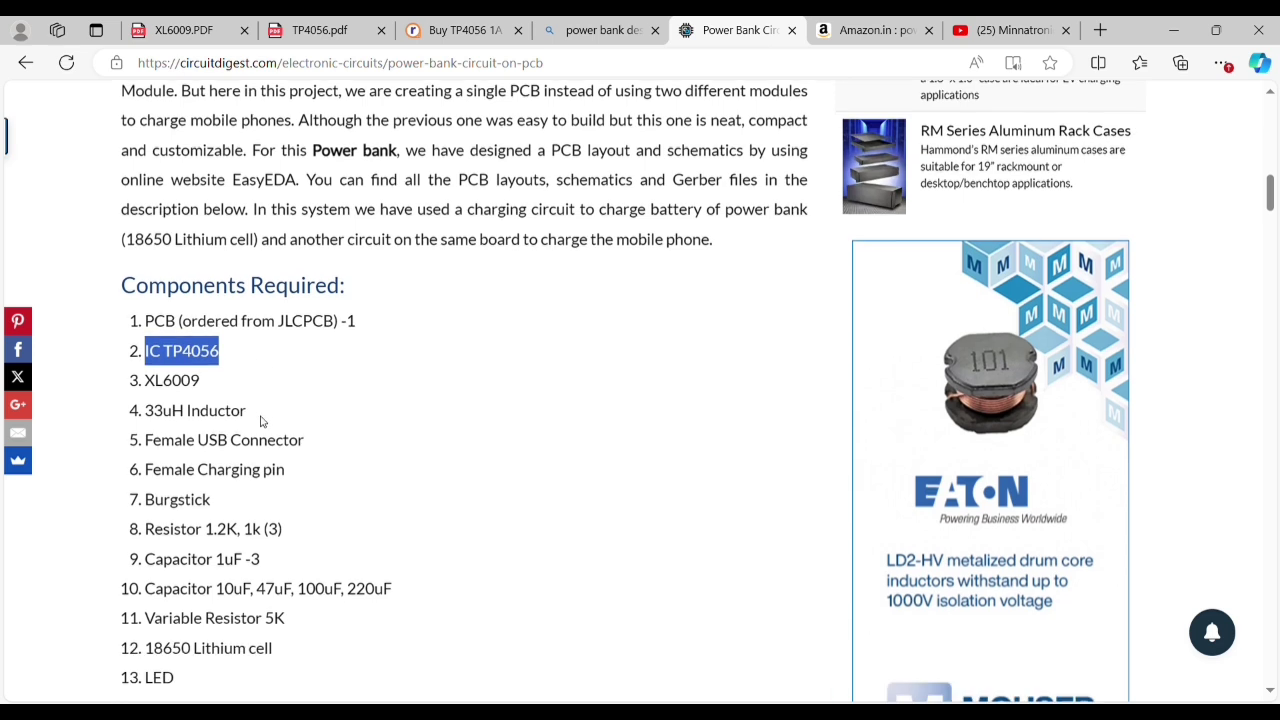
click(409, 434)
scroll(360, 445, up, 2)
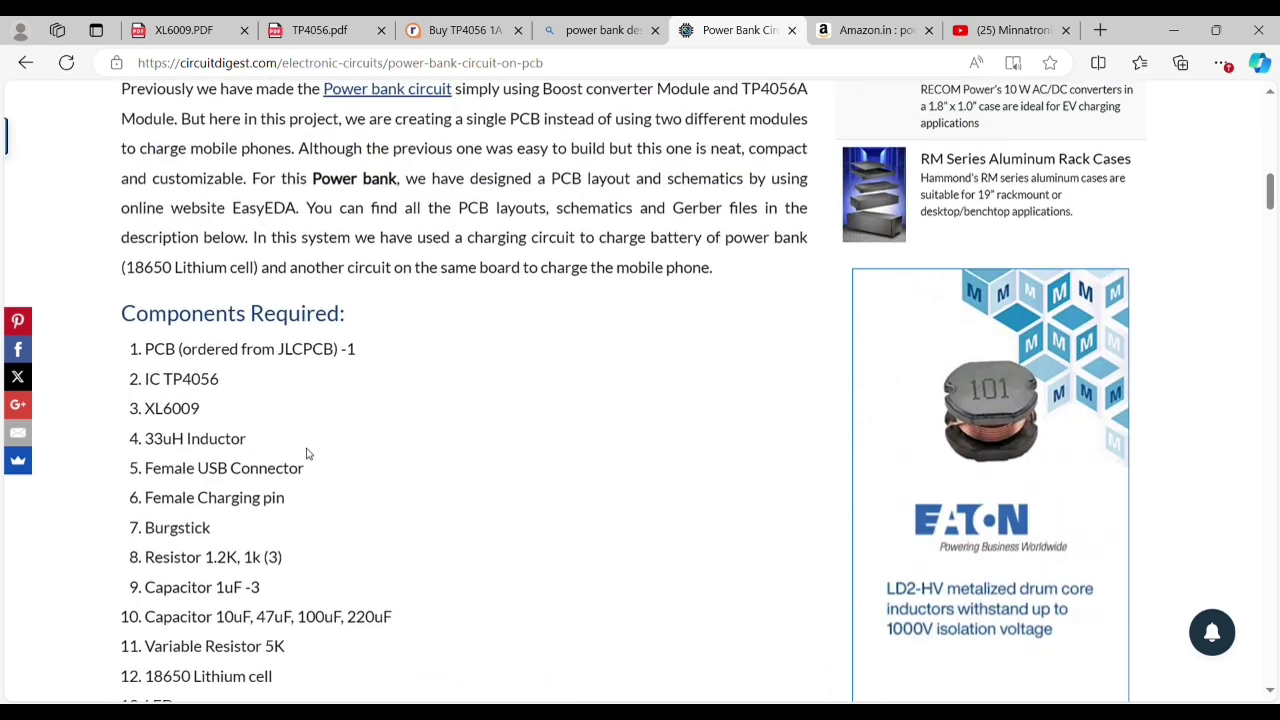
double_click(157, 408)
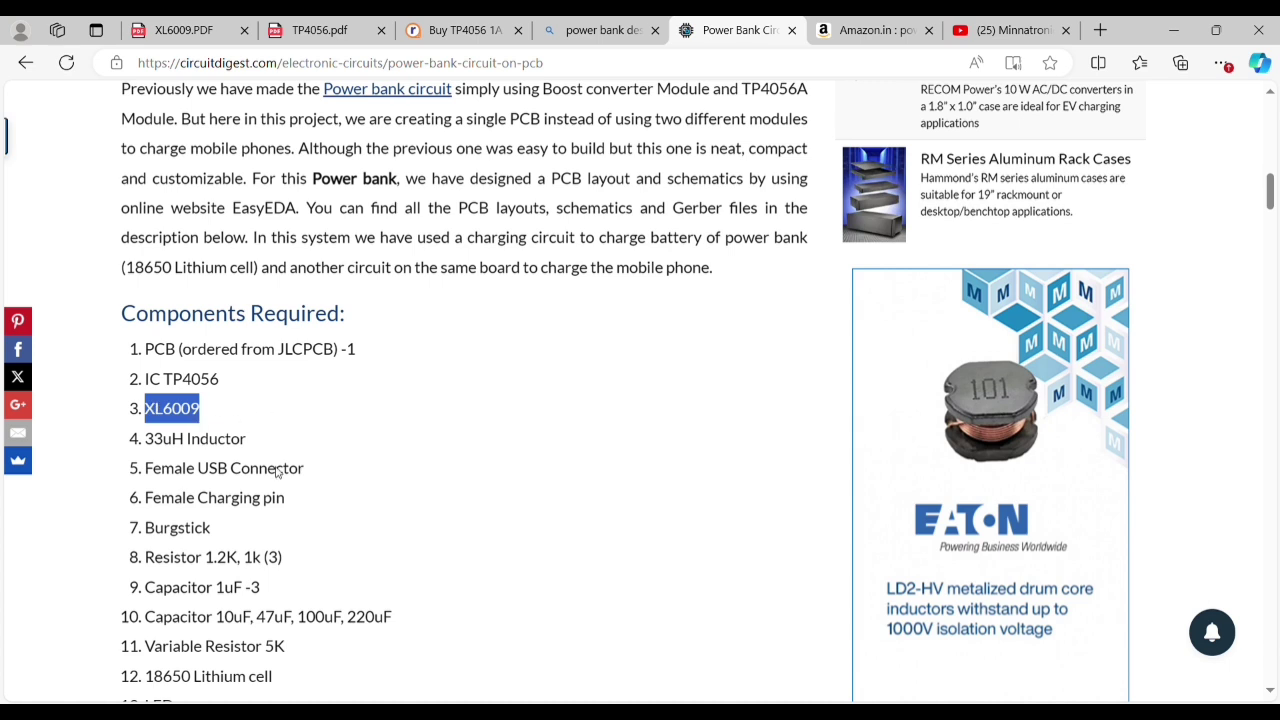
scroll(278, 472, down, 1)
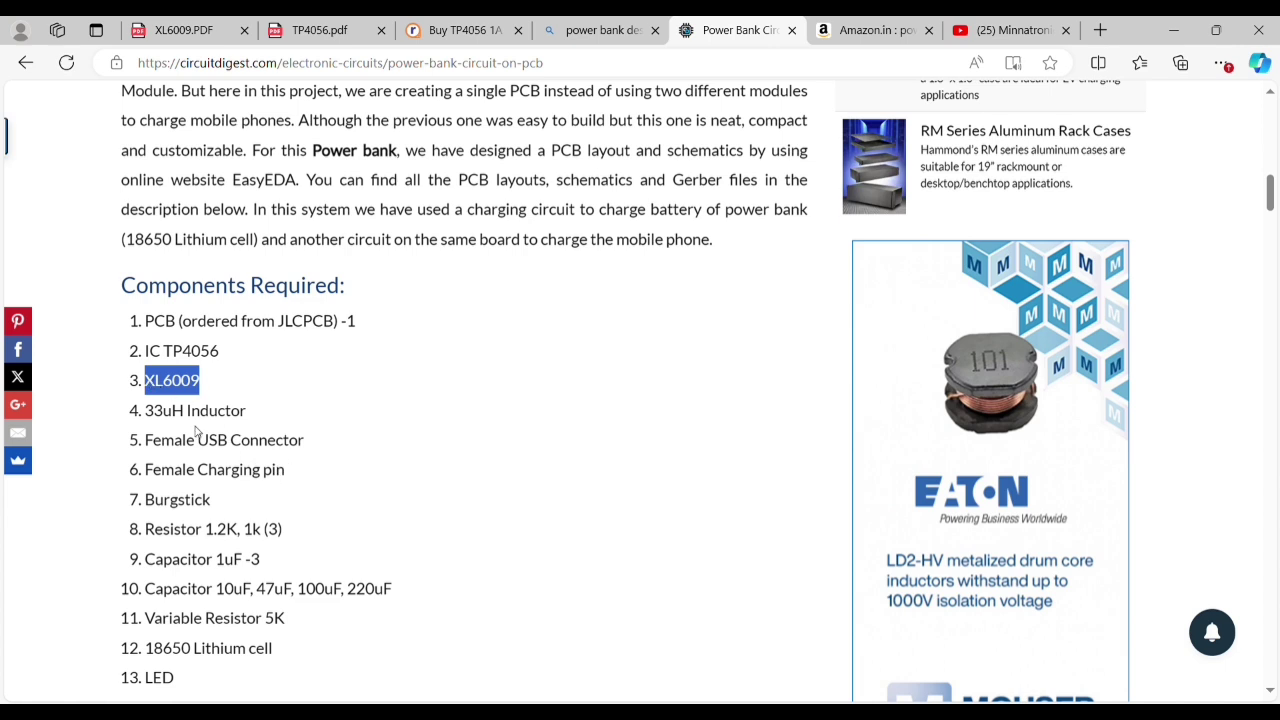
drag(156, 413, 222, 416)
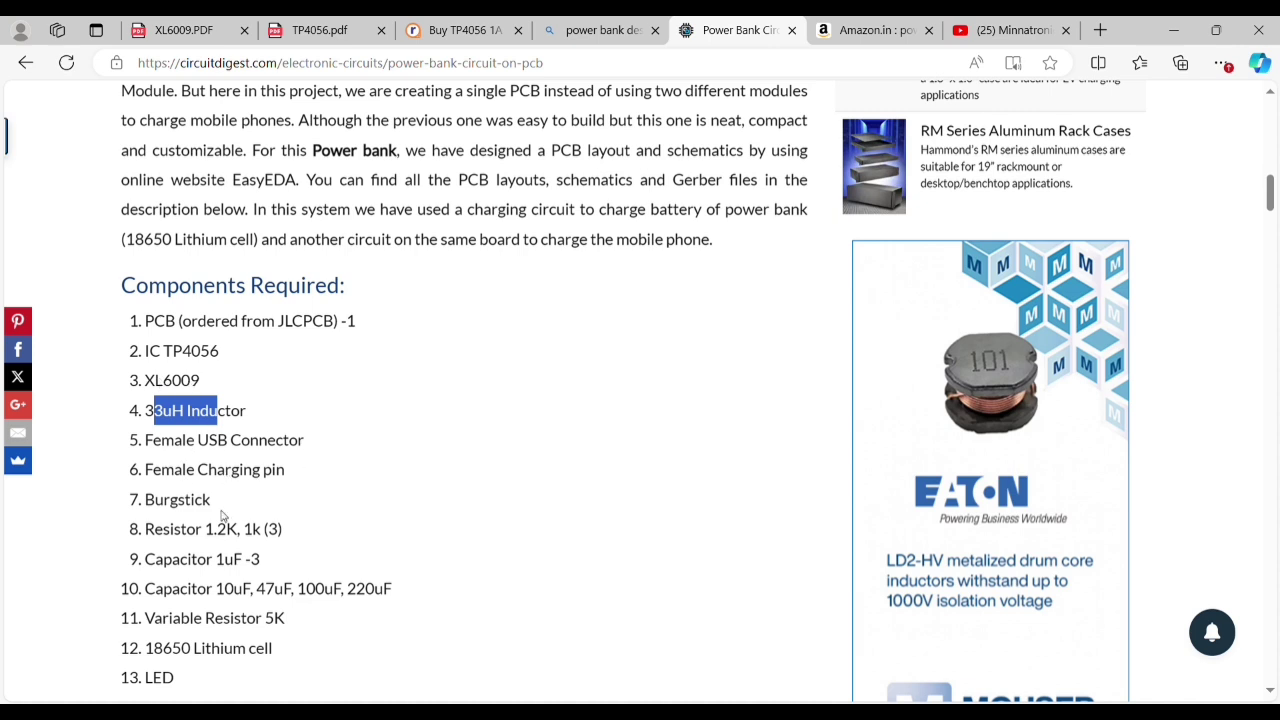
Examine the XL6009 boost converter and TP4058 charging sections of the article's circuit diagram up close
scroll(222, 516, down, 6)
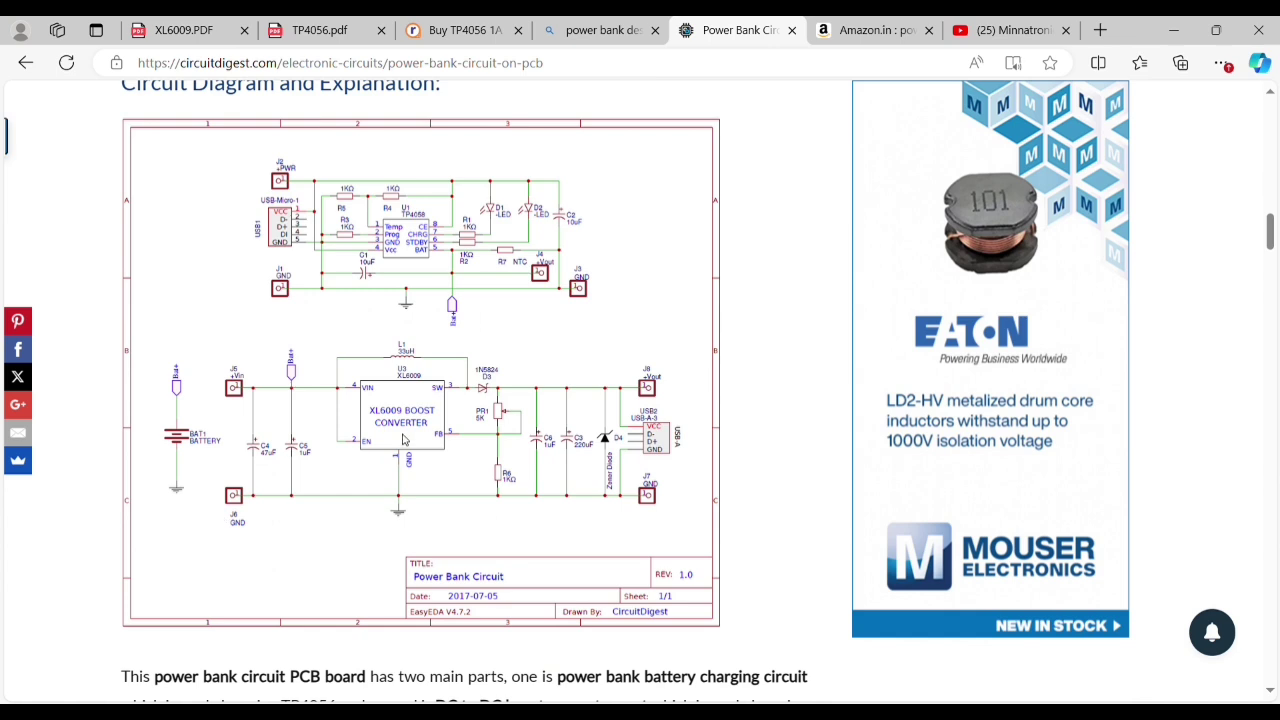
click(403, 440)
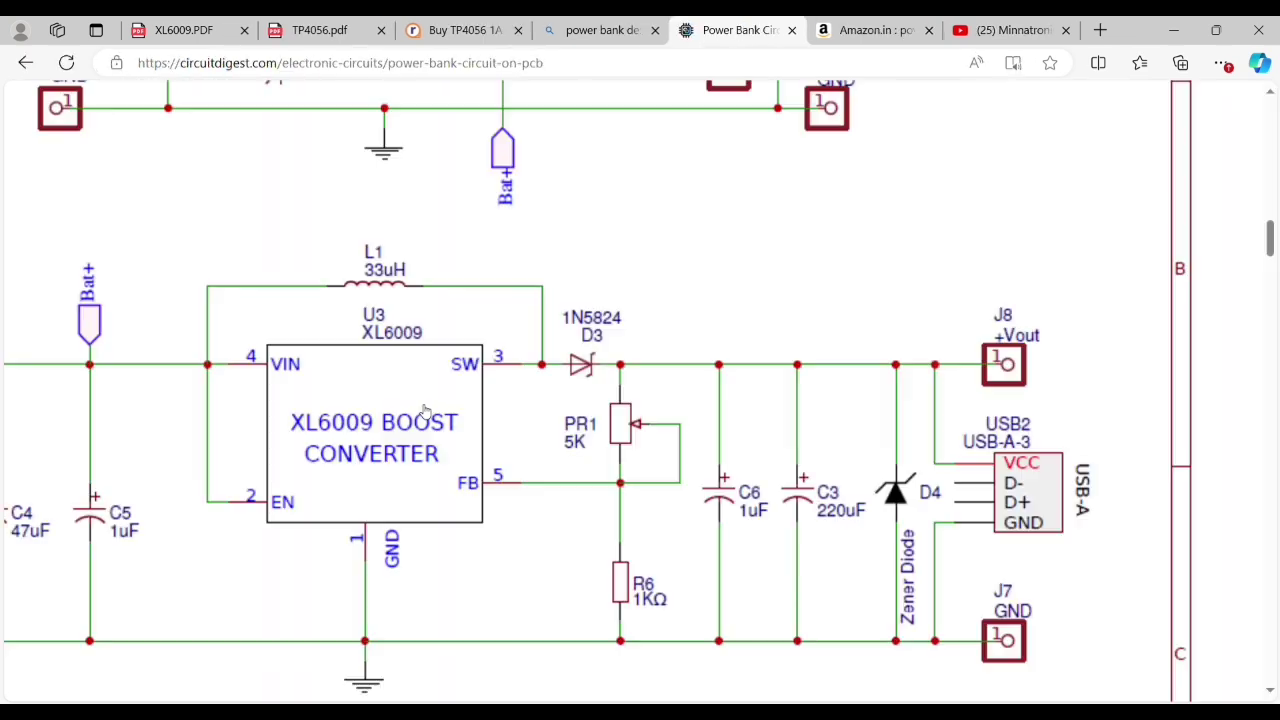
scroll(425, 410, up, 3)
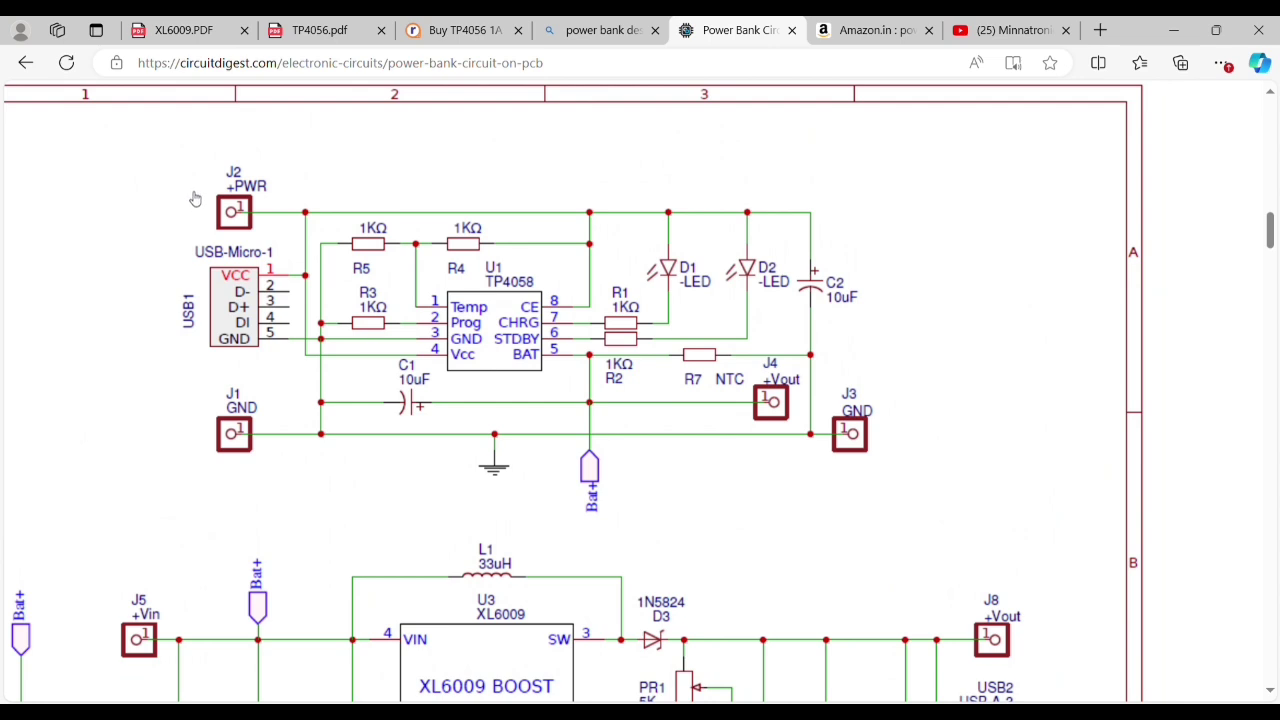
click(505, 281)
ctrl+scroll(505, 281, down, 1)
scroll(505, 281, down, 3)
ctrl+scroll(313, 198, up, 3)
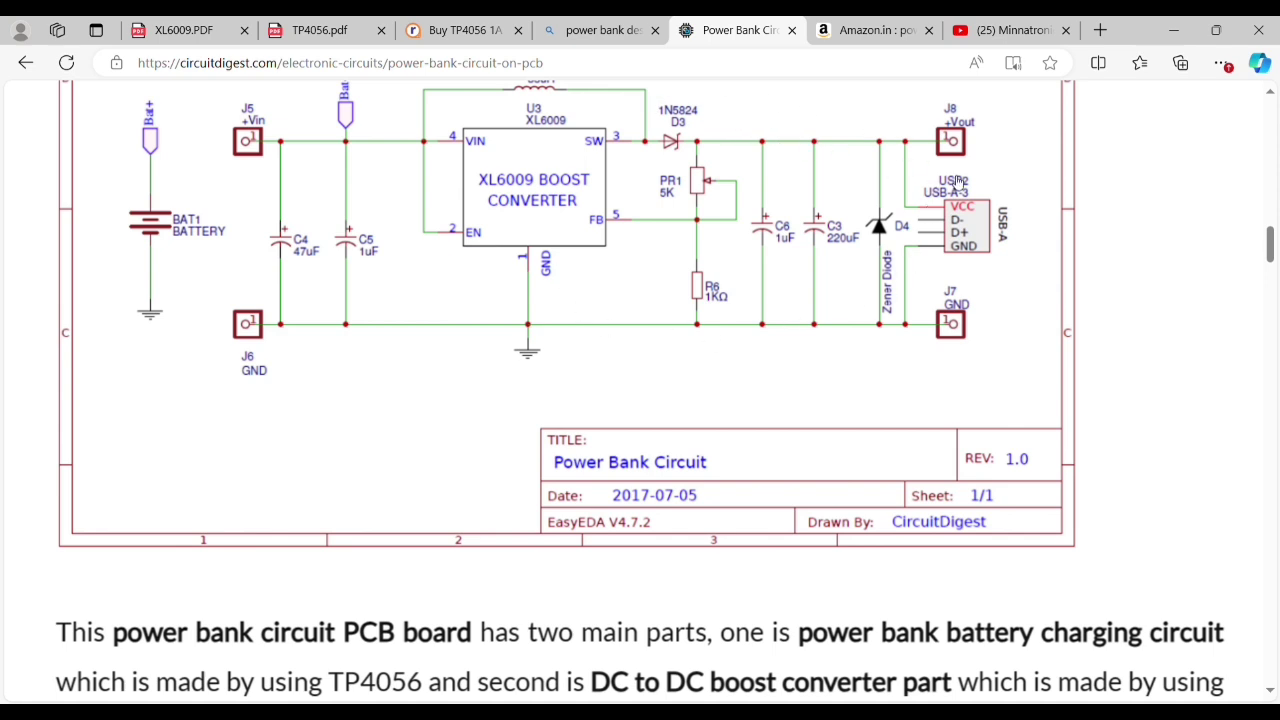
scroll(1005, 232, up, 5)
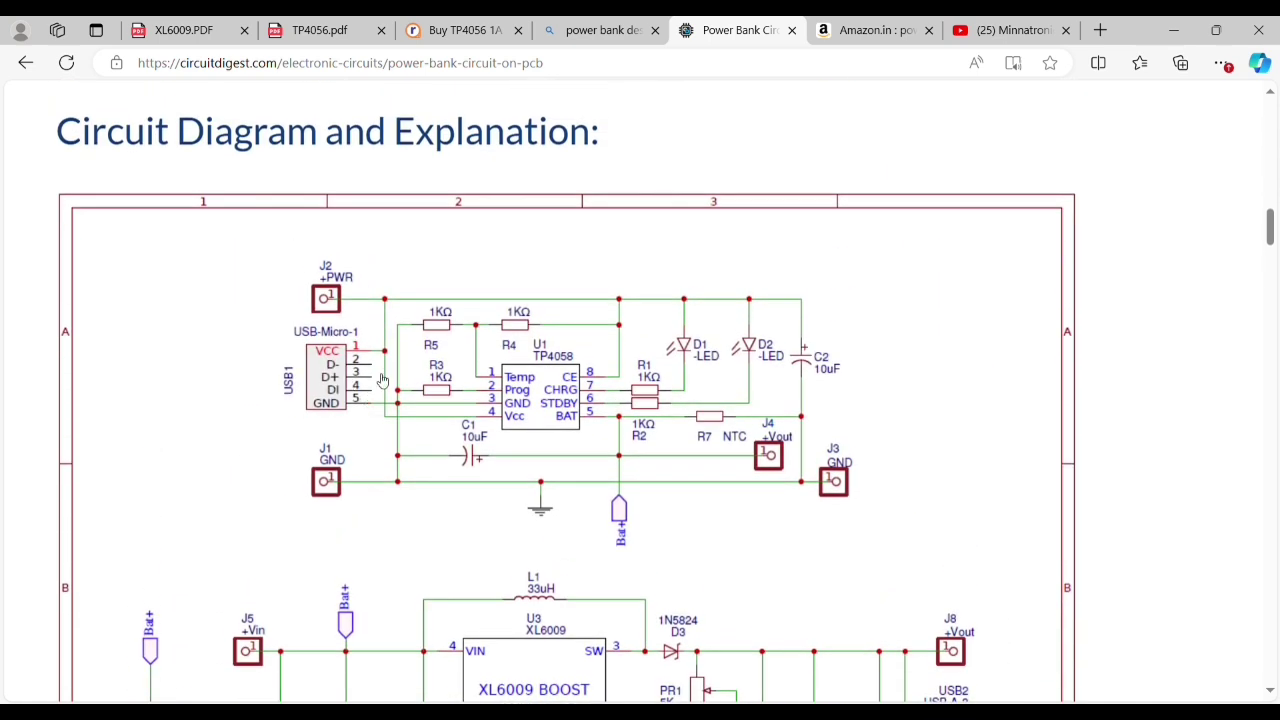
Compare the Components Required list with the full circuit diagram, then enlarge the diagram's charging section
scroll(448, 398, down, 6)
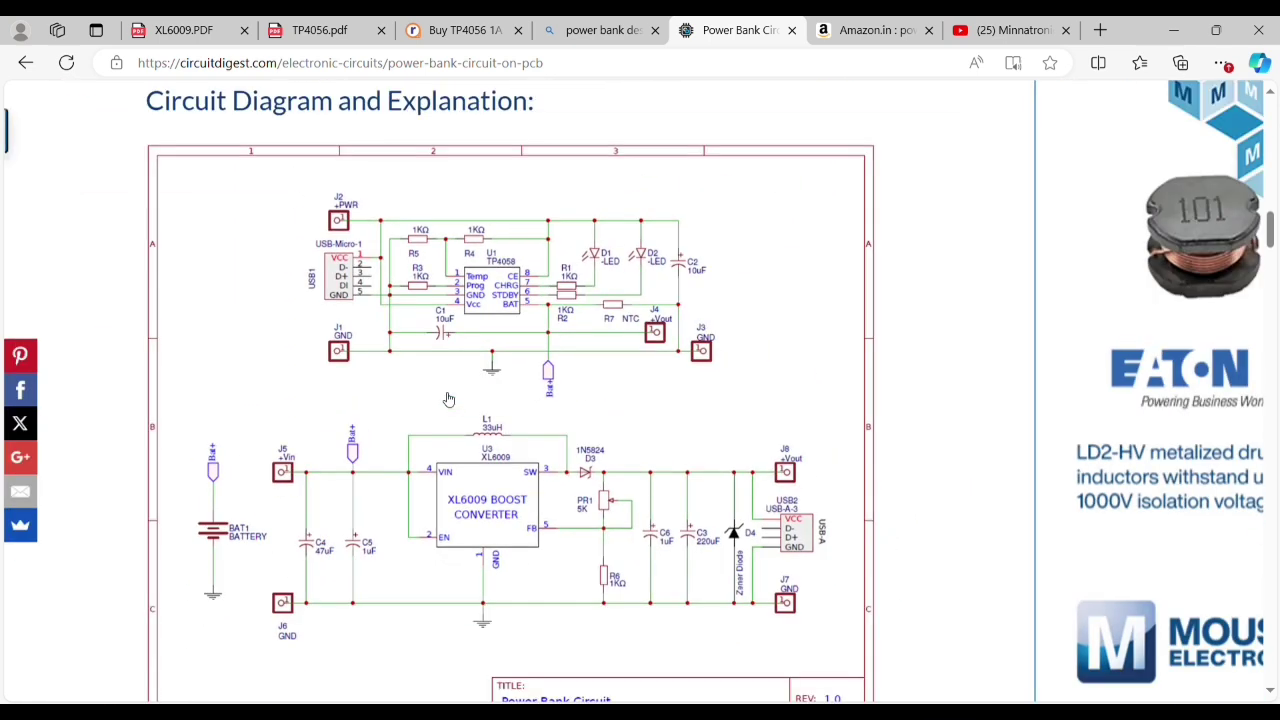
scroll(448, 398, up, 15)
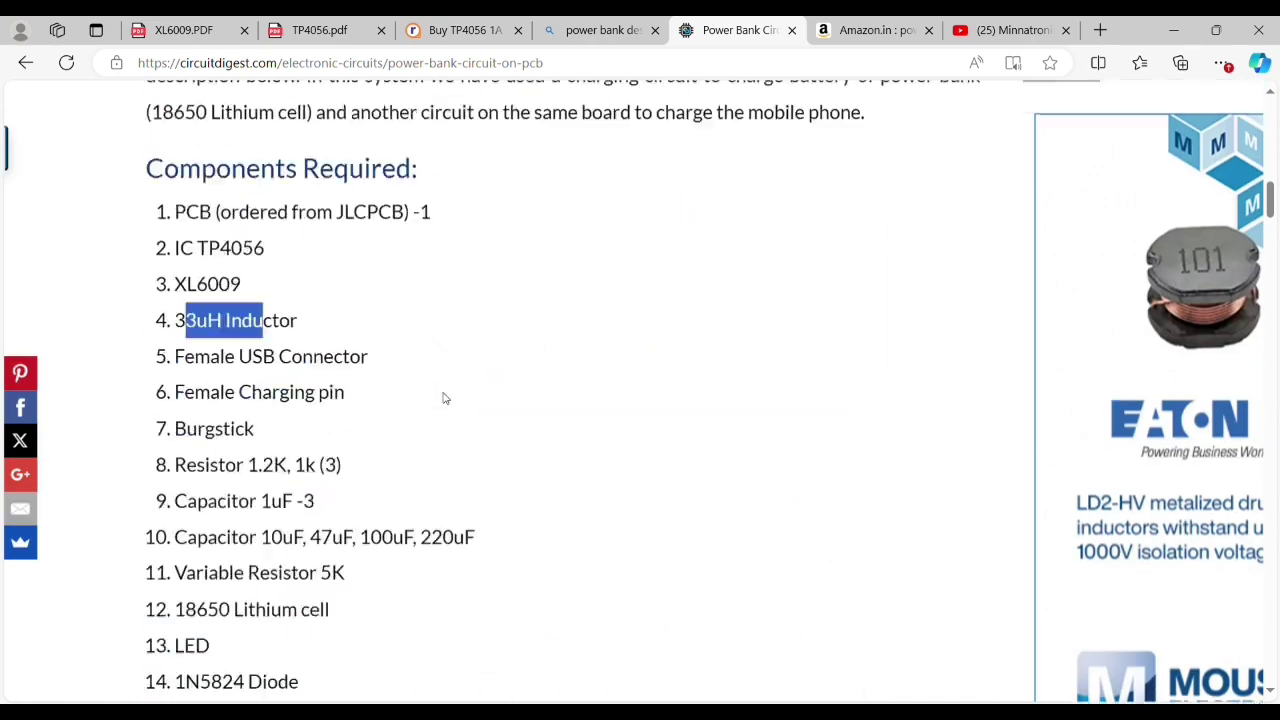
scroll(449, 398, down, 8)
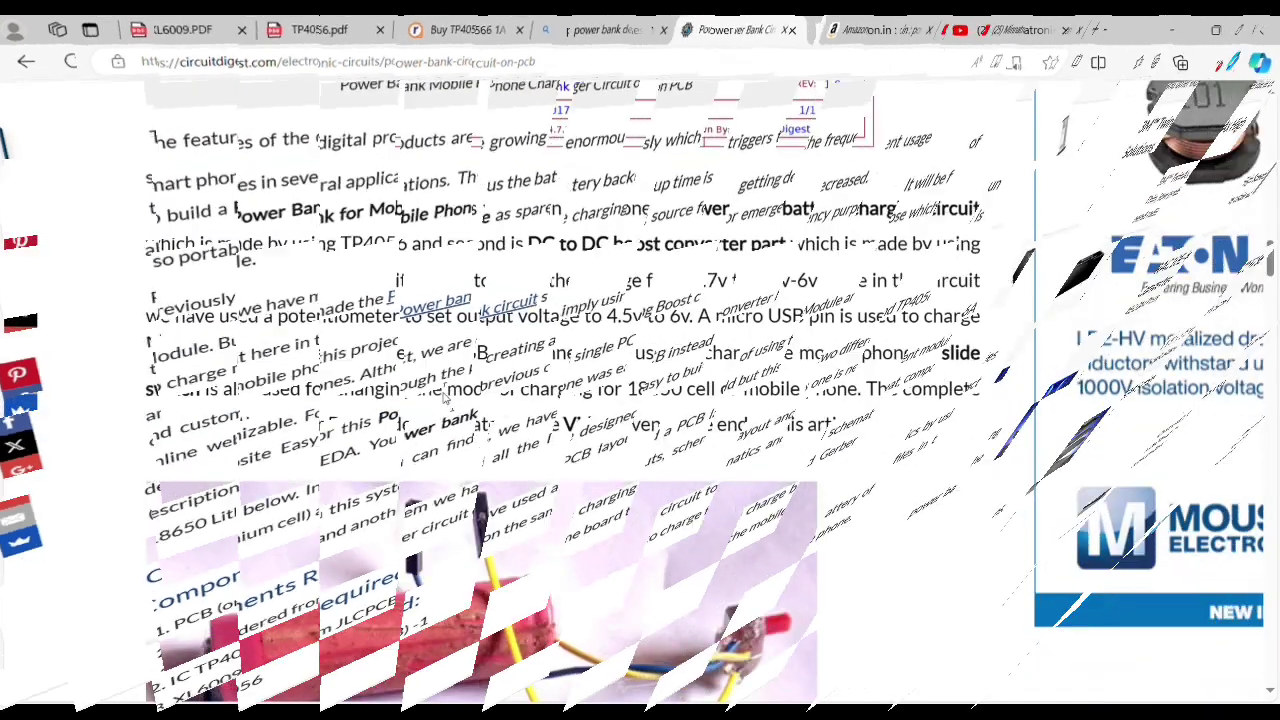
scroll(449, 398, up, 11)
scroll(449, 398, down, 7)
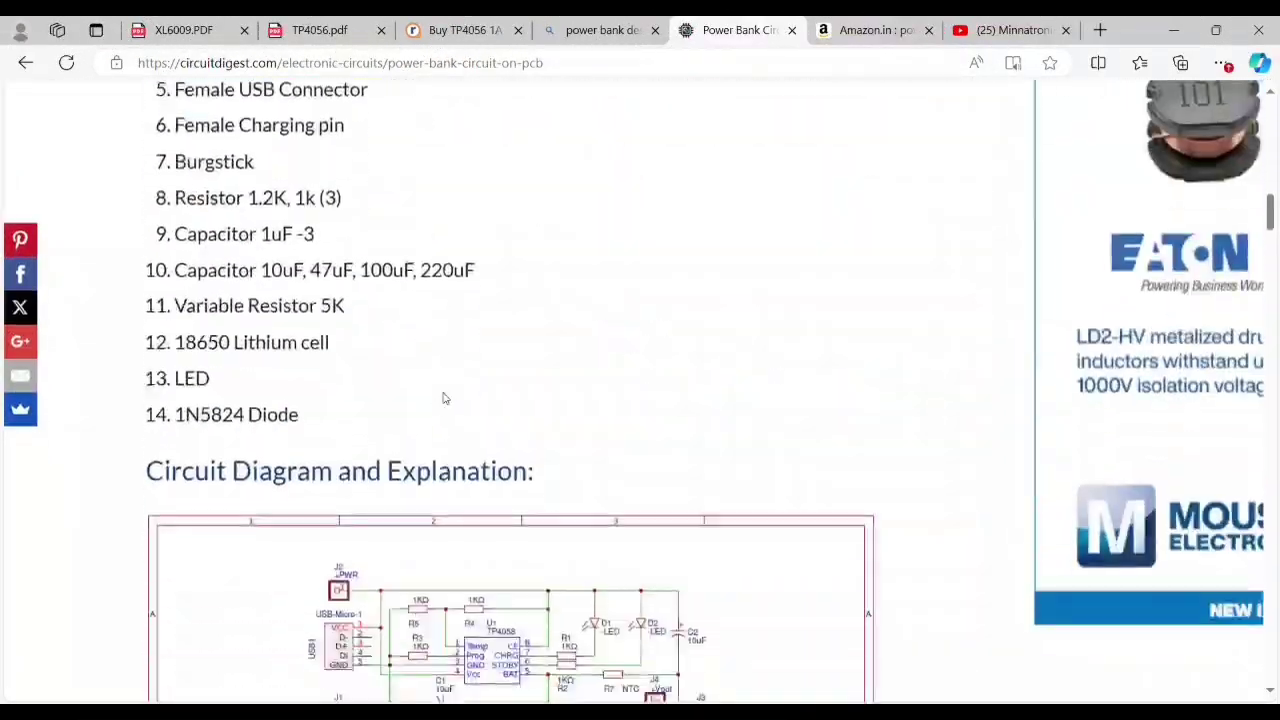
ctrl+scroll(559, 495, up, 4)
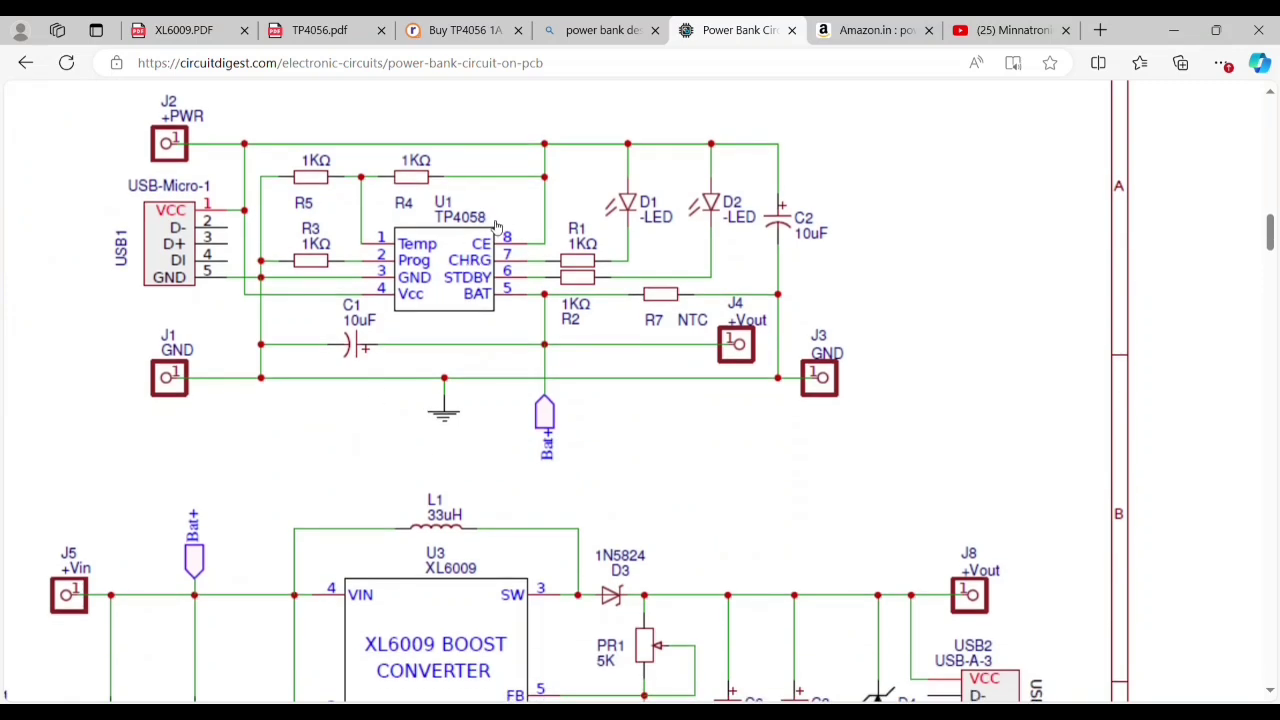
ctrl+scroll(423, 342, down, 2)
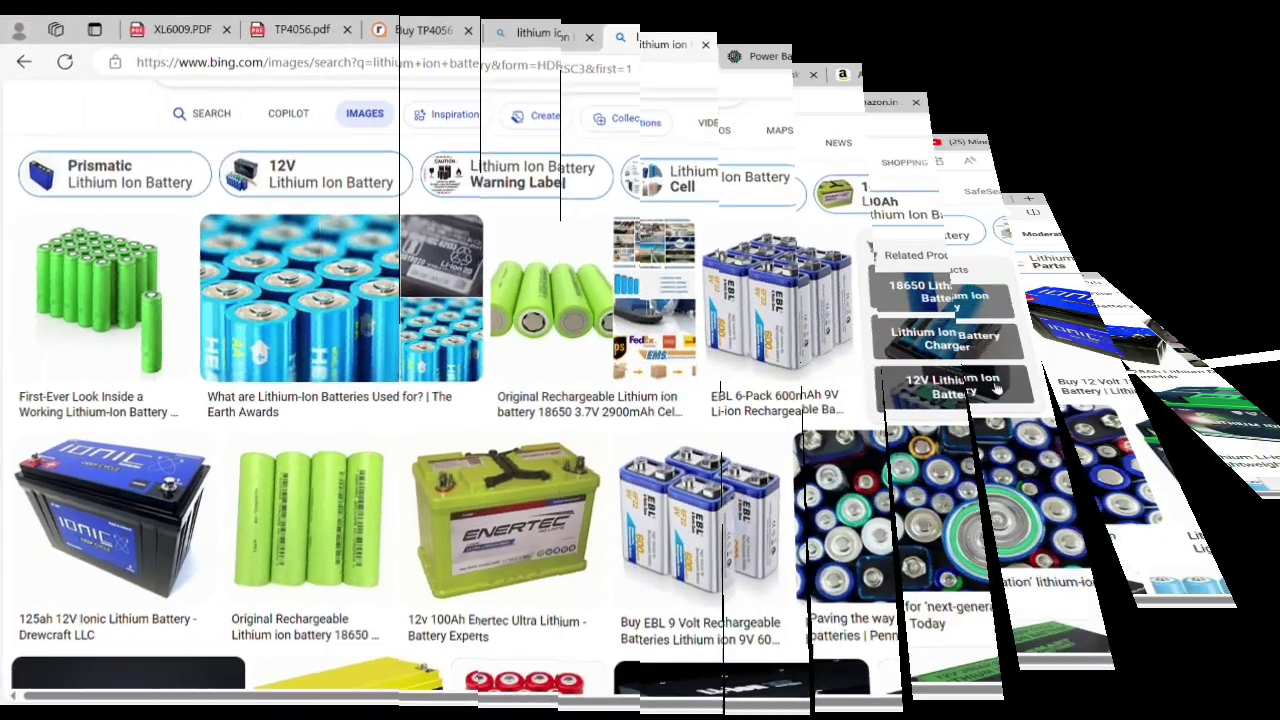
Examine the enlarged picture of the two blue 18650 cells in the lithium ion battery image results, then close it
scroll(990, 397, down, 5)
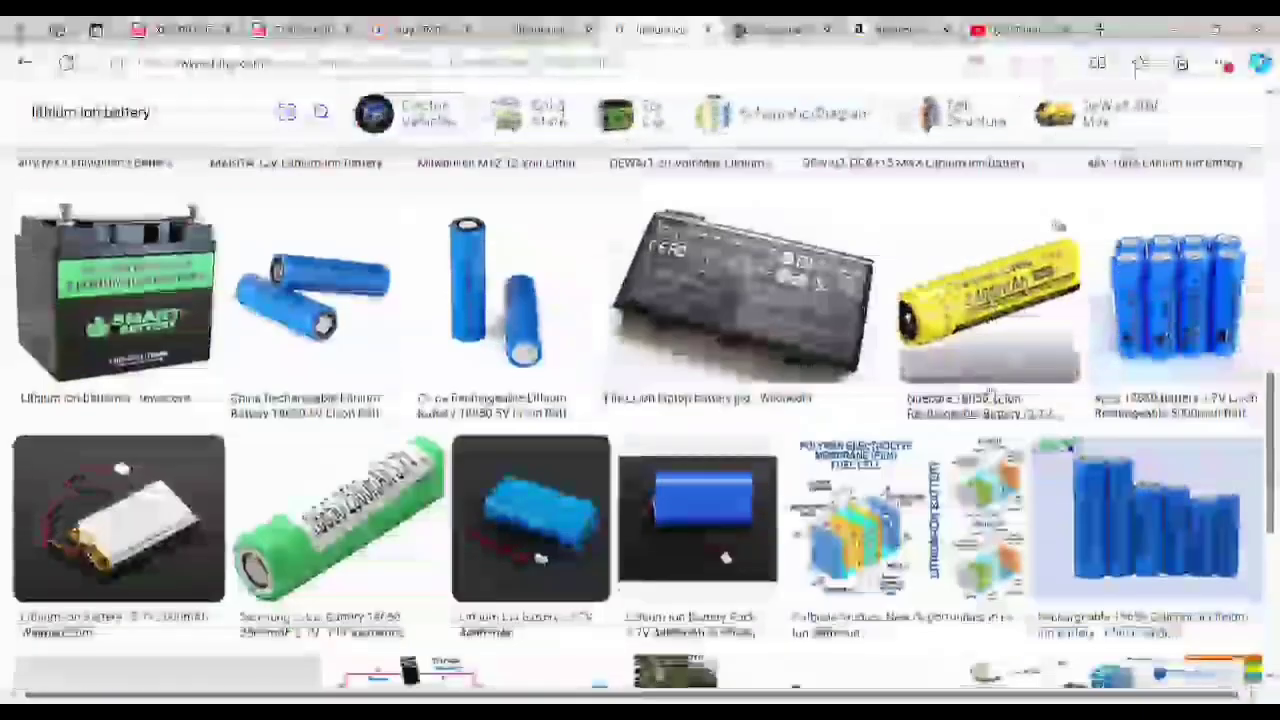
click(390, 310)
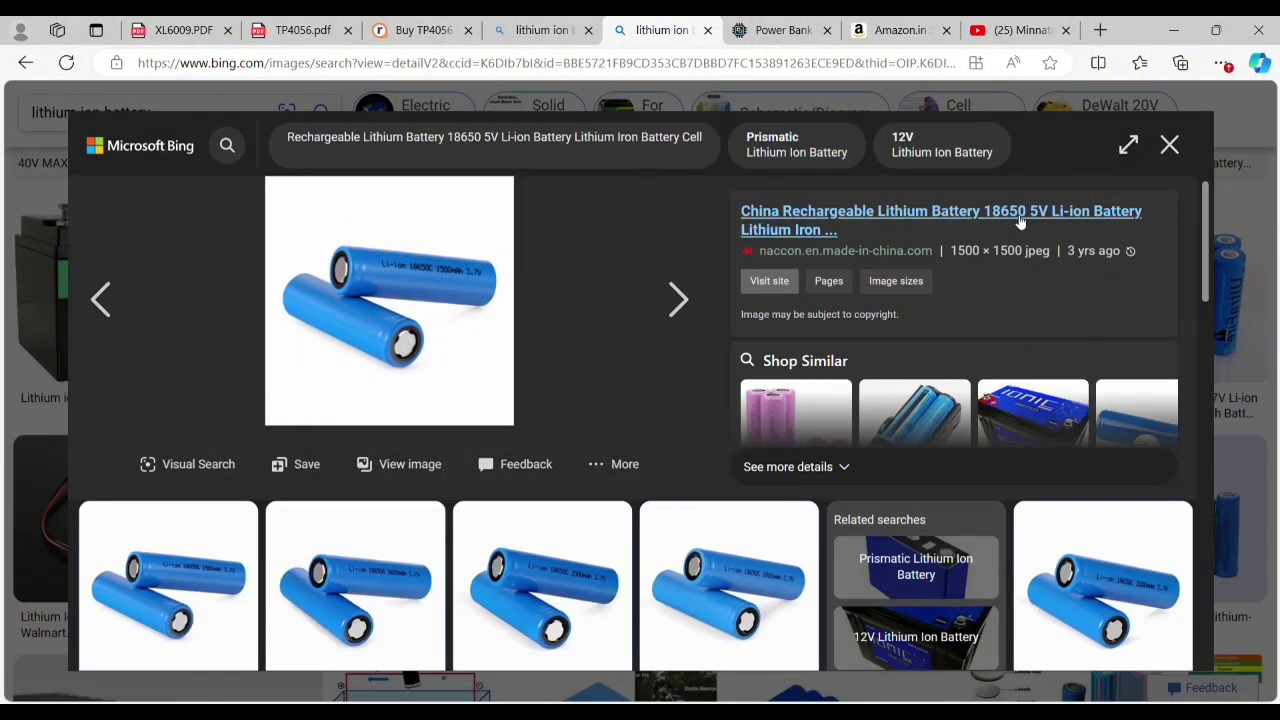
click(1170, 145)
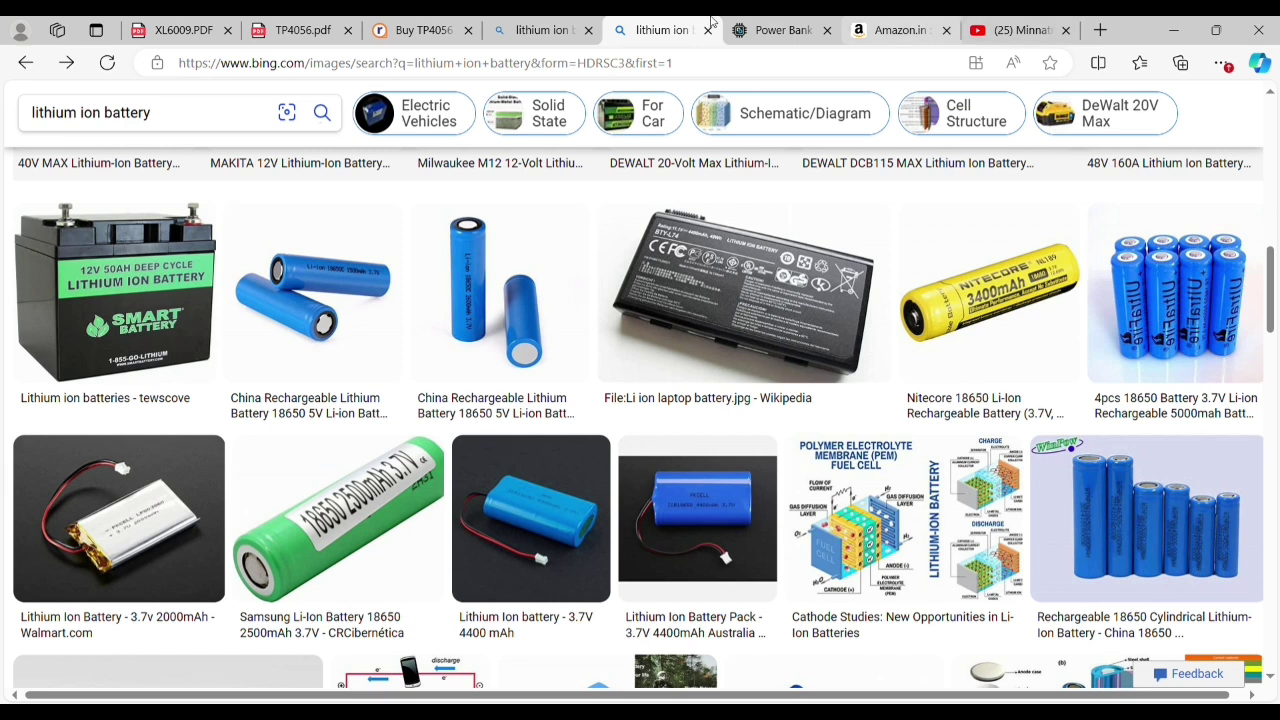
Return to the power bank article and examine the TP4058 charging section and its LEDs in the circuit diagram
click(540, 30)
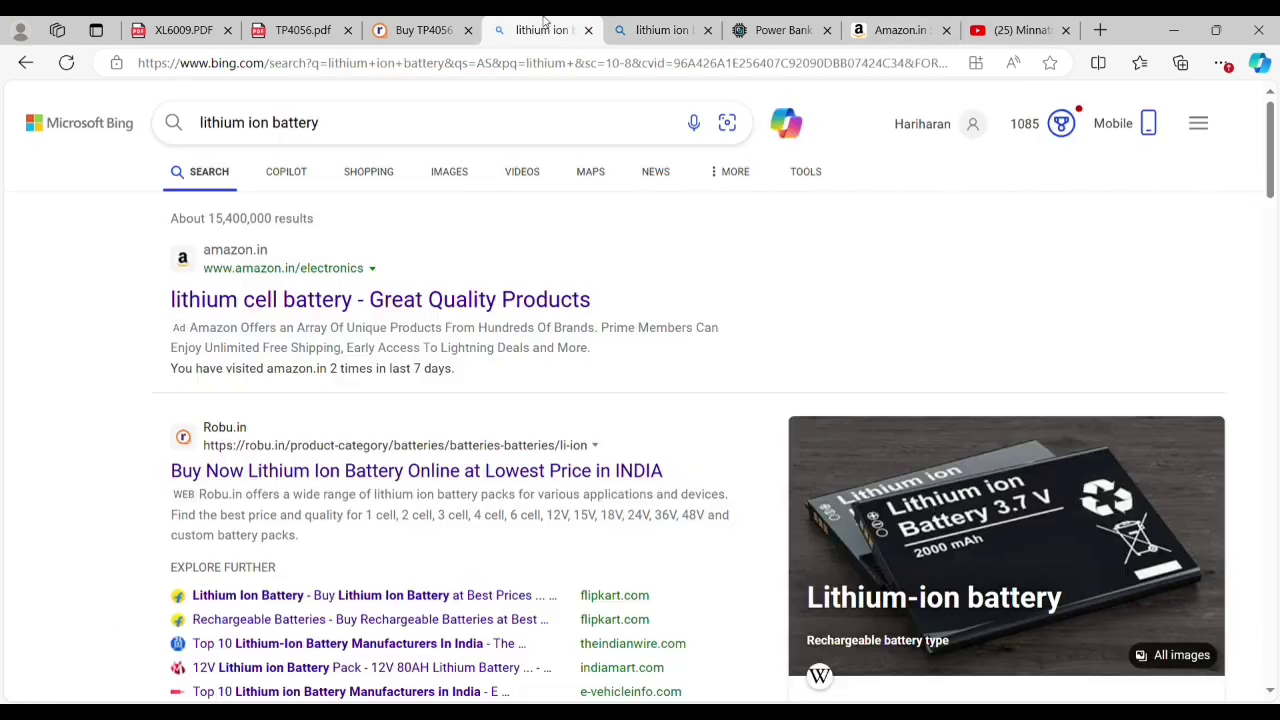
click(693, 26)
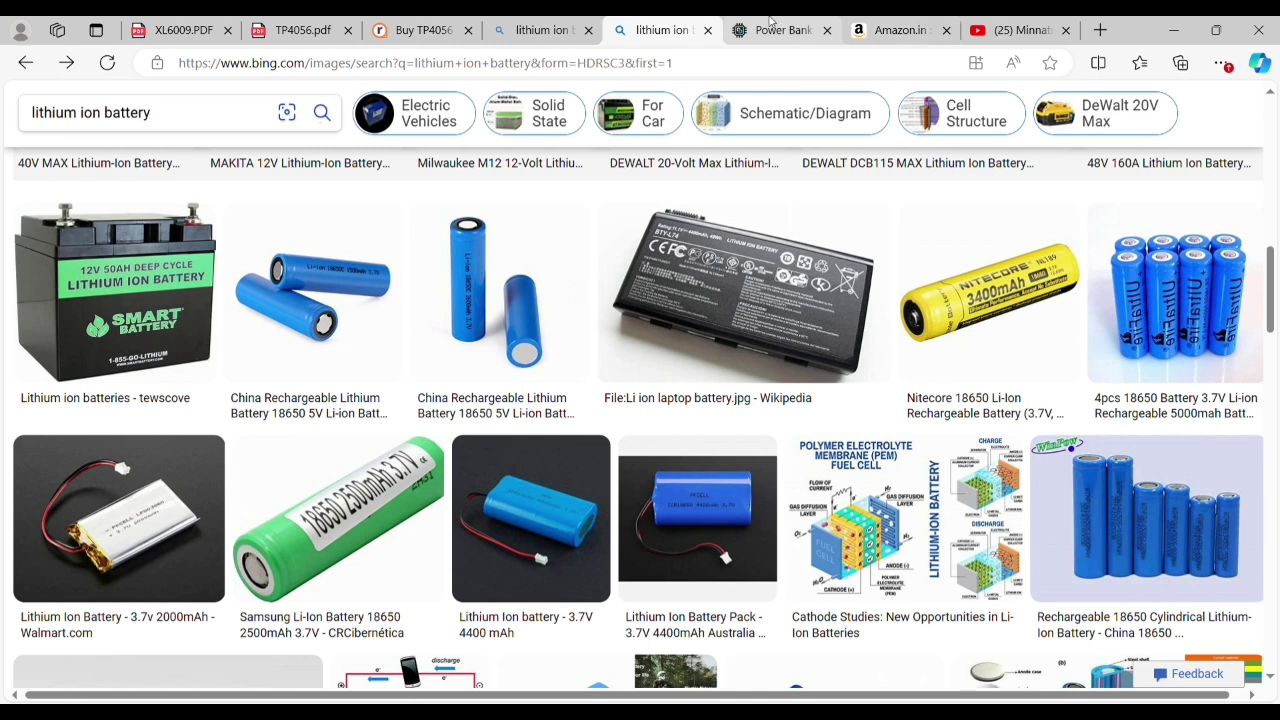
click(770, 22)
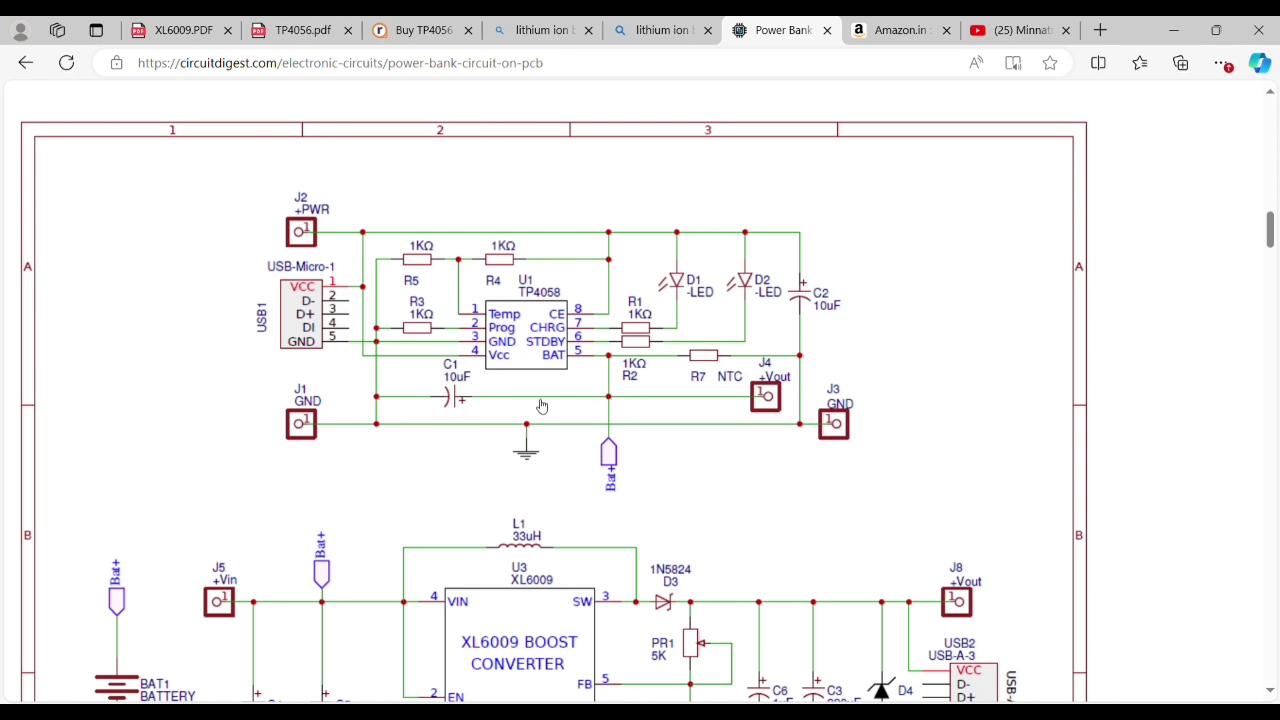
scroll(542, 405, left, 1)
ctrl+scroll(542, 405, down, 2)
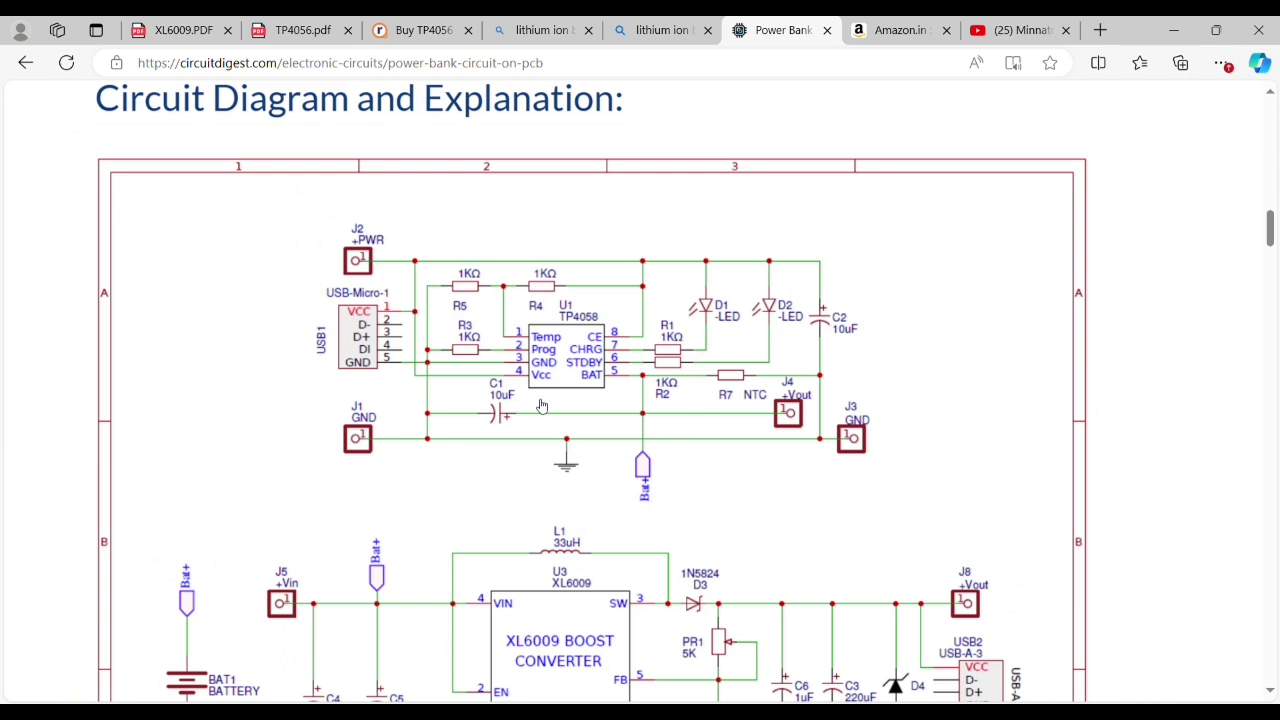
scroll(541, 405, down, 1)
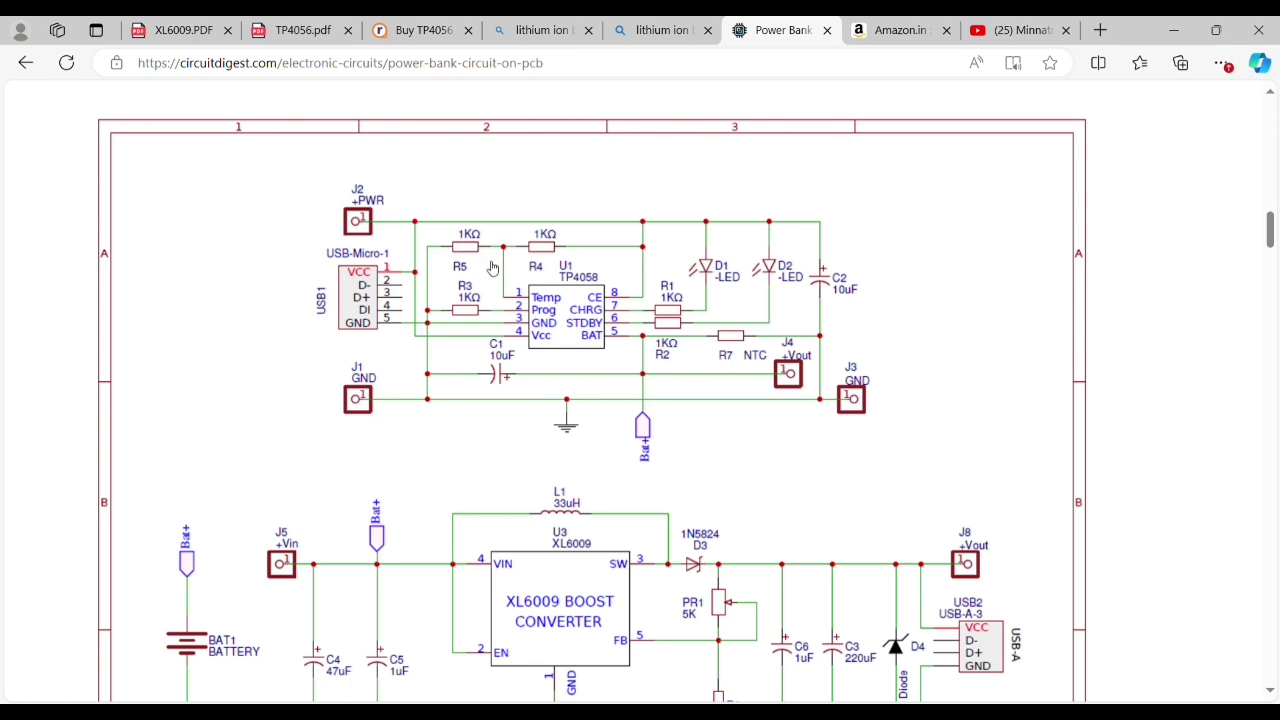
scroll(494, 290, down, 1)
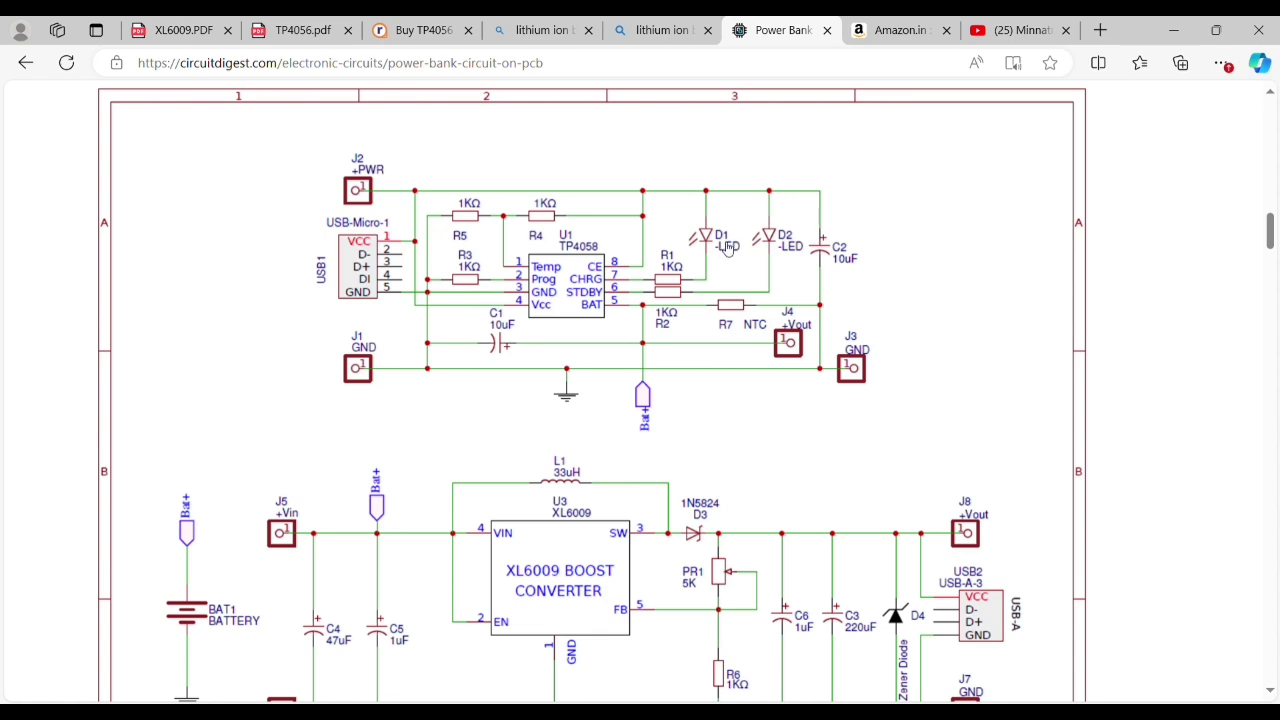
scroll(605, 374, down, 1)
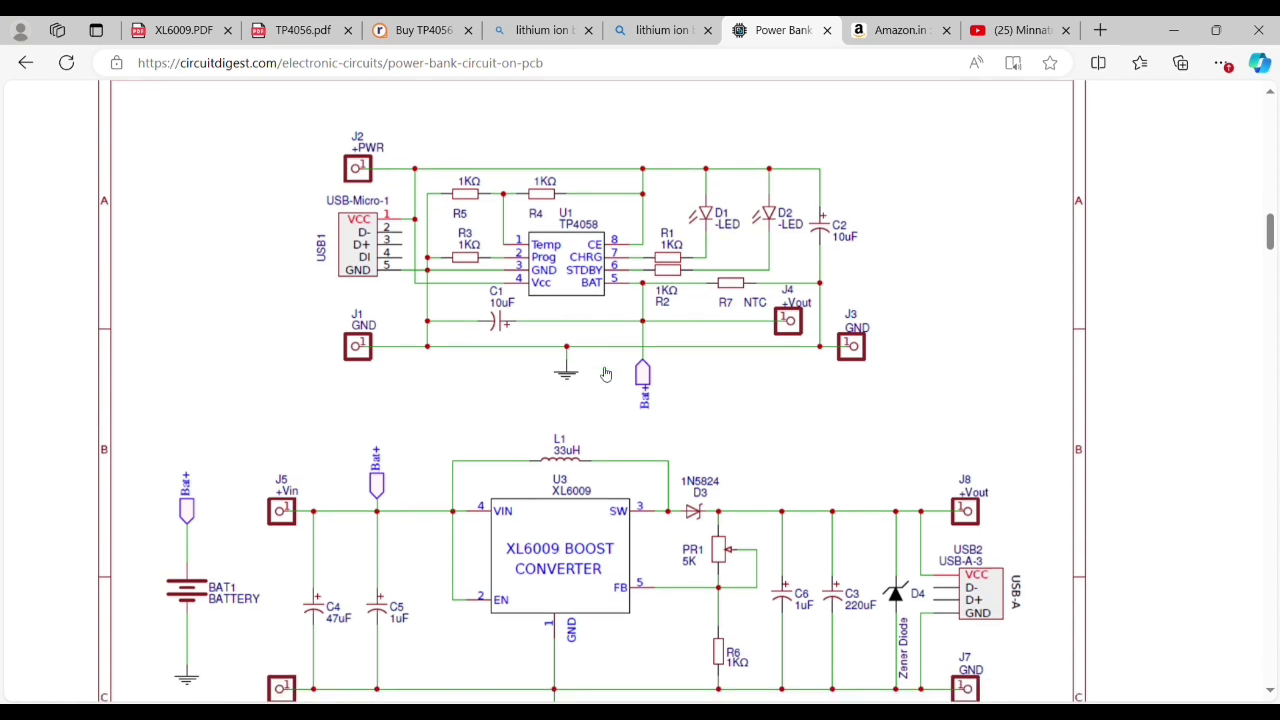
scroll(605, 374, down, 1)
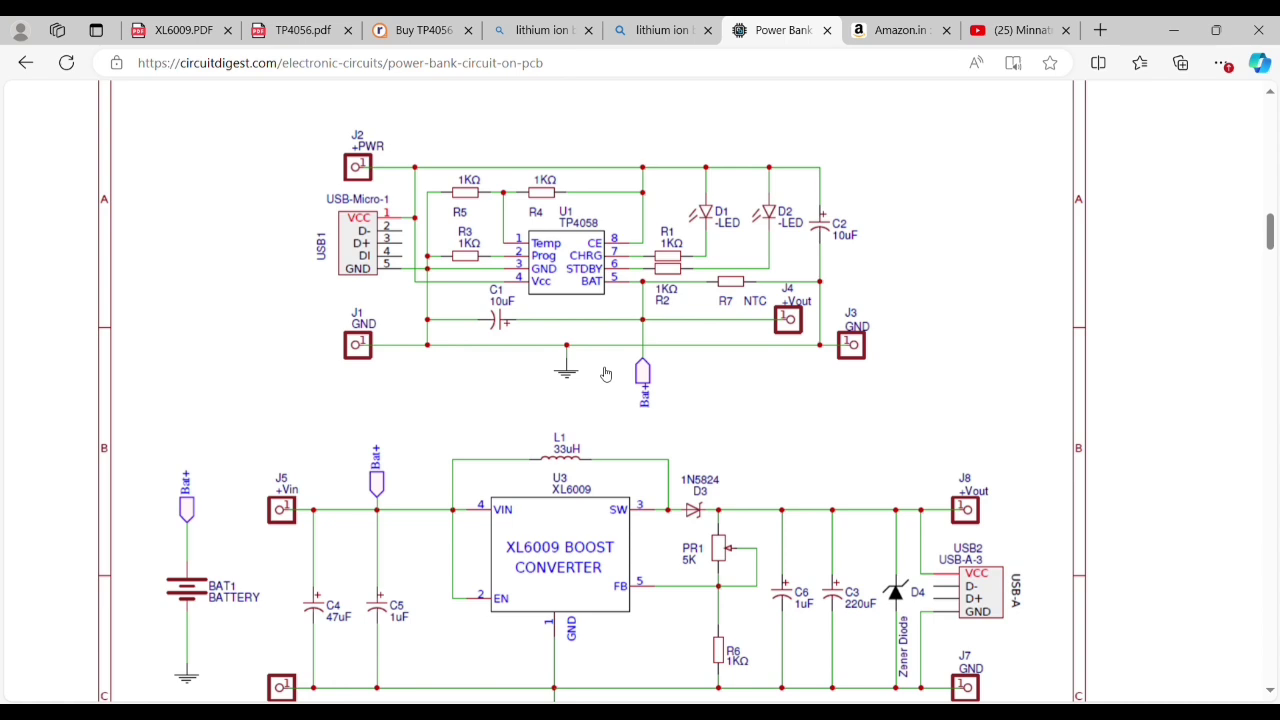
scroll(605, 374, up, 3)
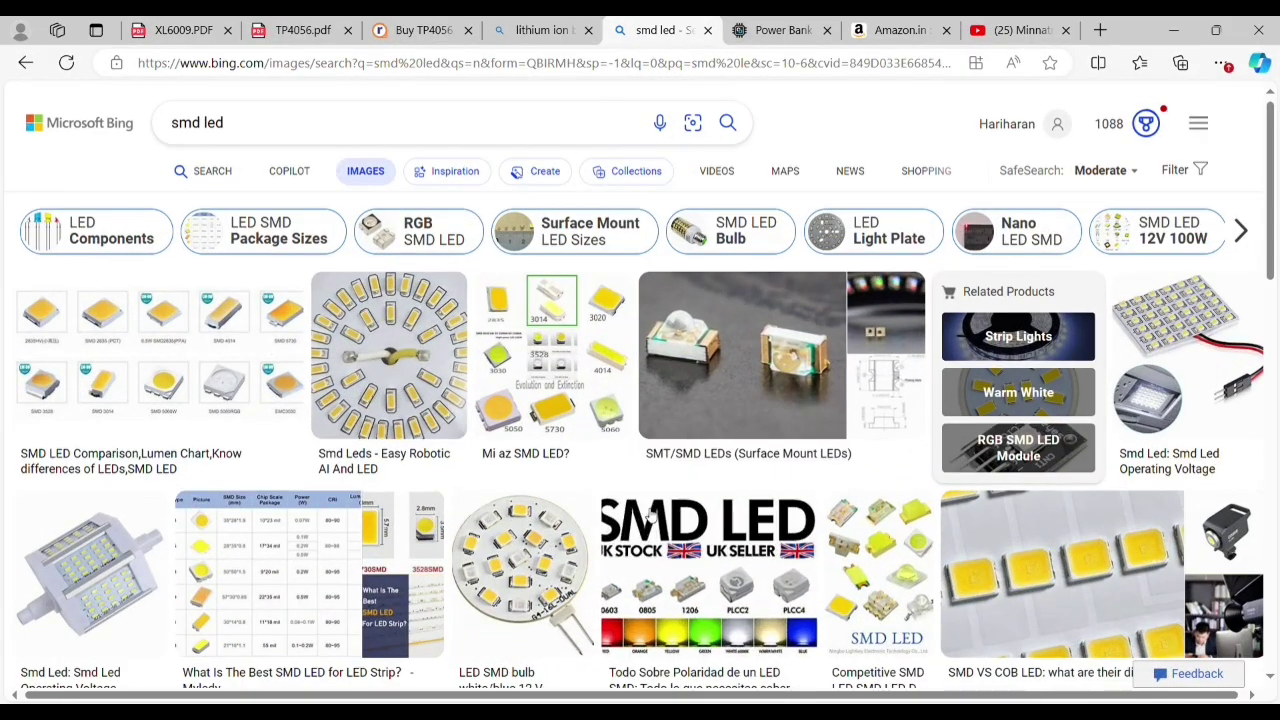
Compare image search results for "smd led" and "through hole led"
scroll(305, 255, down, 2)
scroll(305, 255, up, 2)
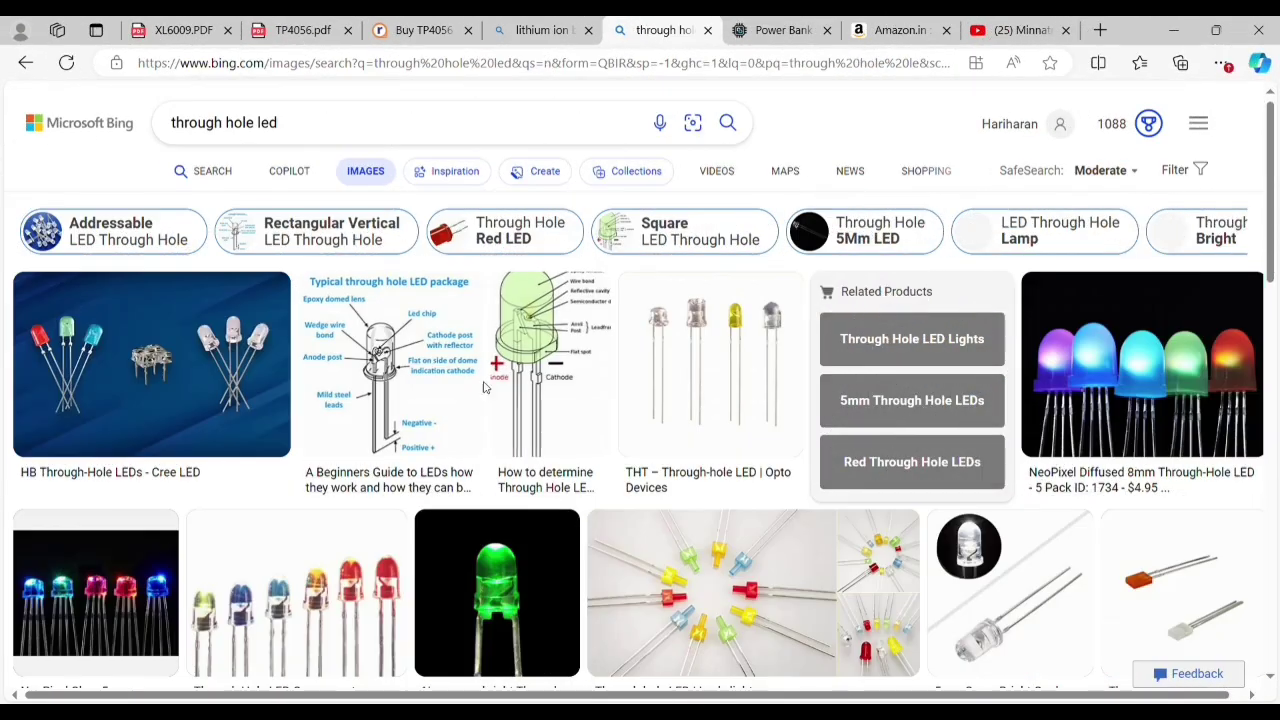
scroll(474, 399, down, 2)
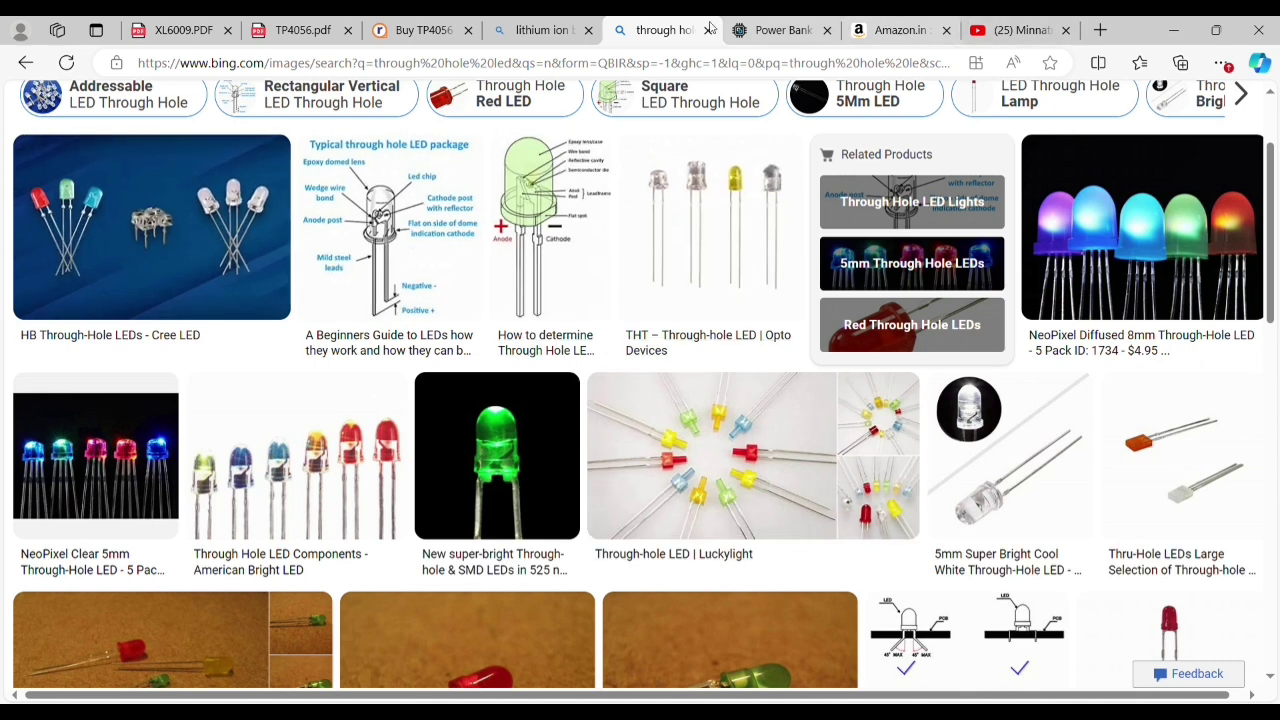
Return to the article's circuit diagram and examine how the charging section relates to the XL6009 boost converter section
click(785, 22)
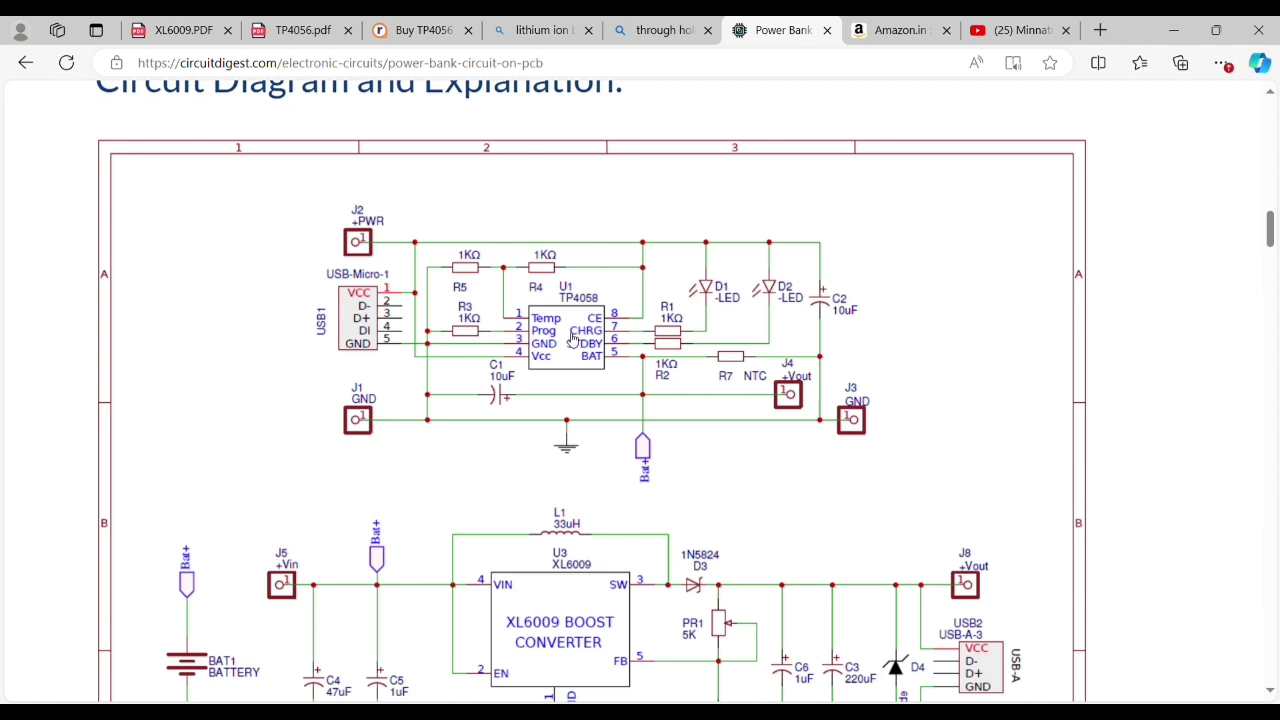
scroll(572, 340, down, 1)
scroll(572, 340, down, 2)
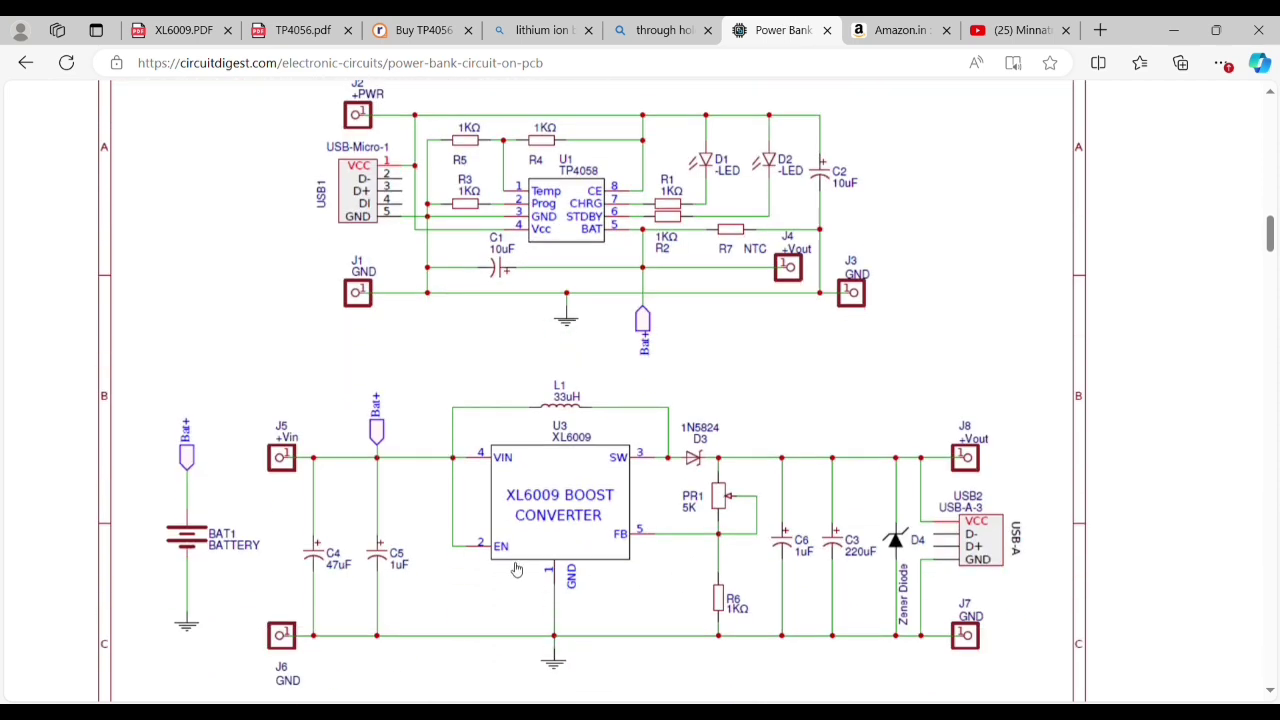
scroll(517, 571, down, 3)
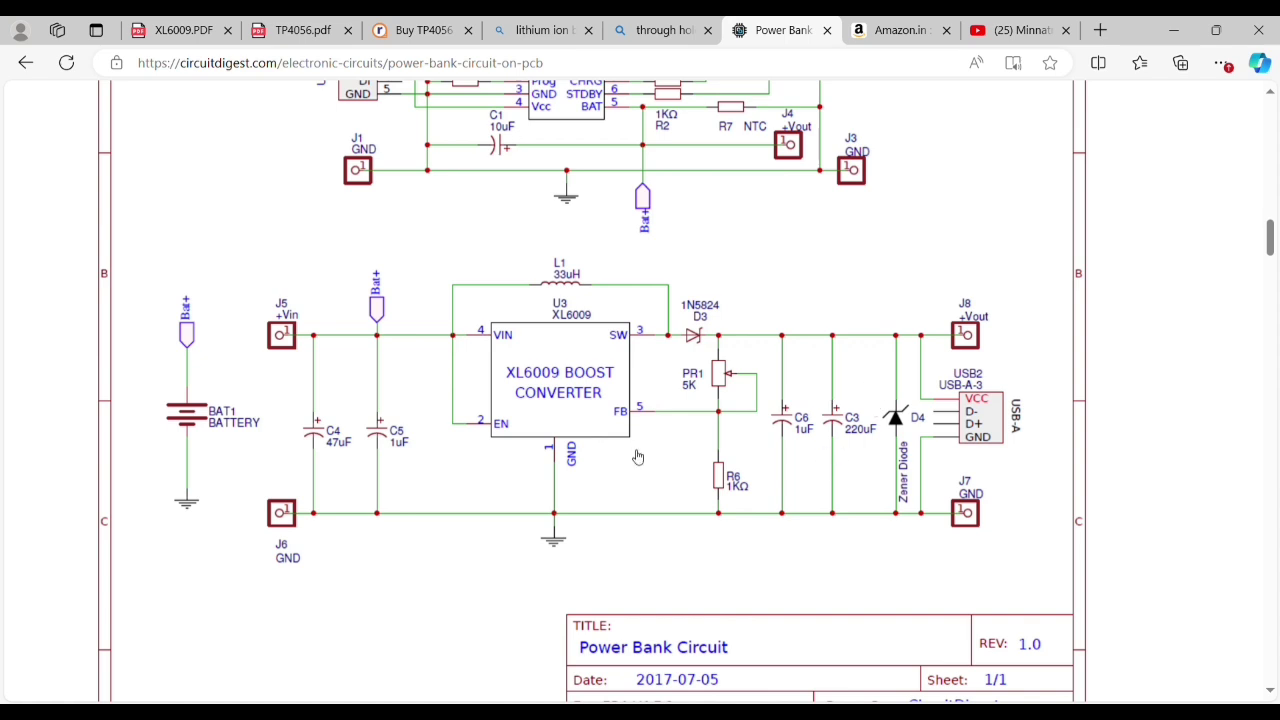
scroll(410, 405, up, 2)
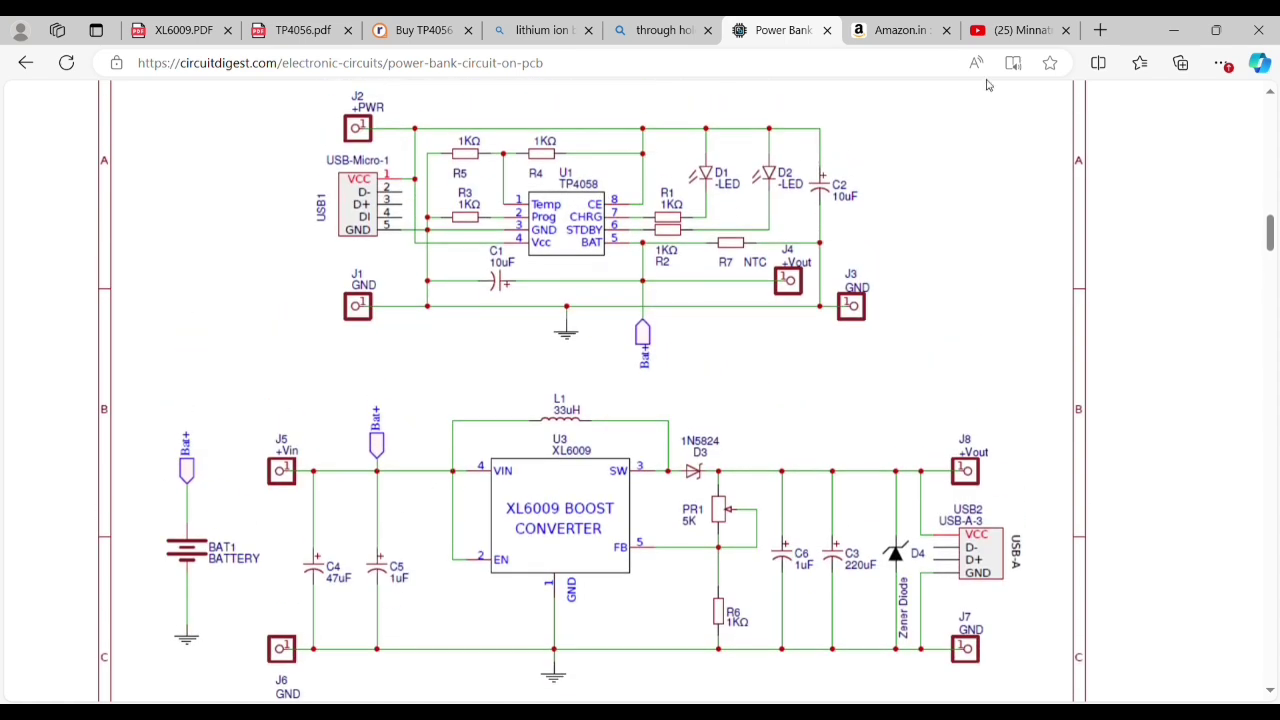
scroll(709, 290, down, 2)
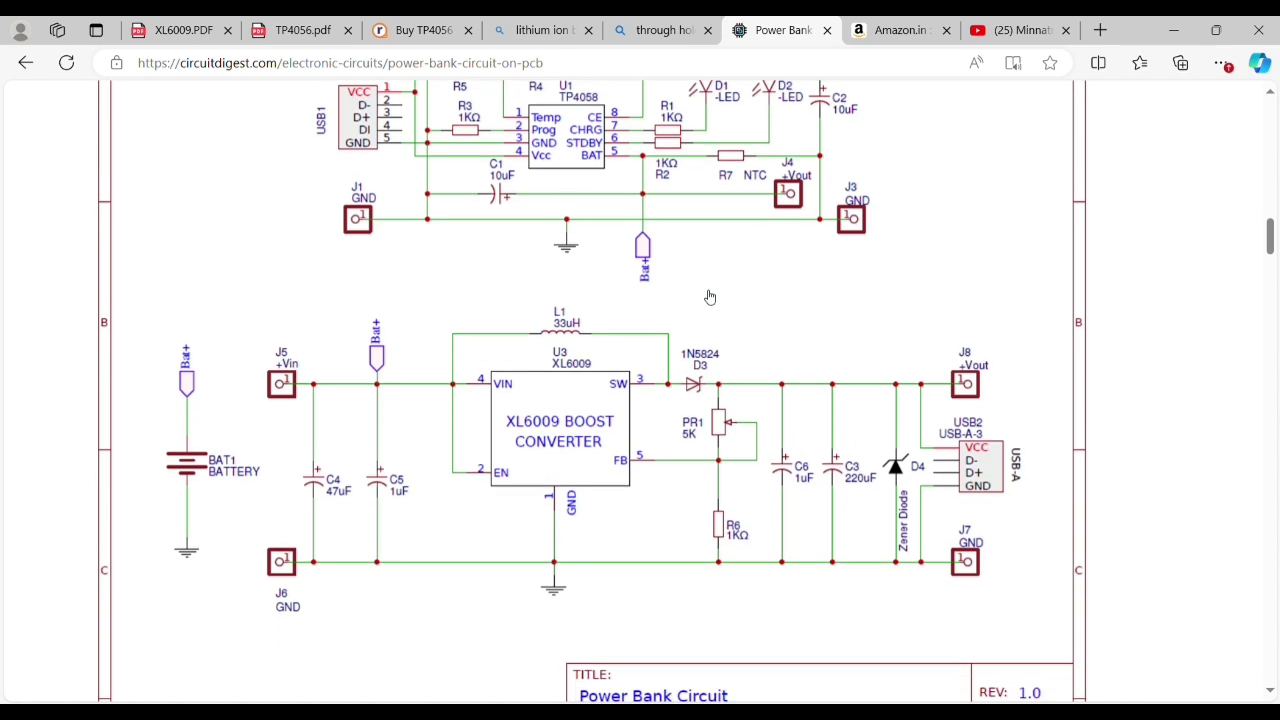
scroll(709, 292, up, 2)
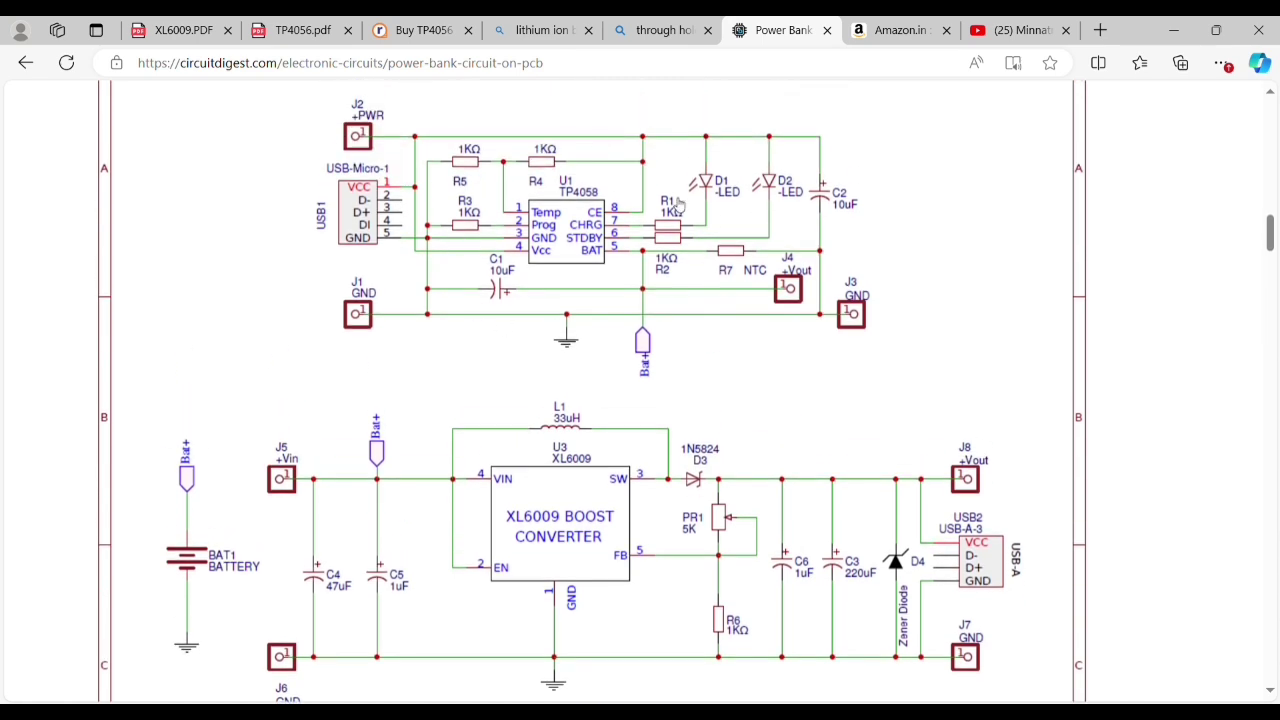
scroll(677, 204, down, 3)
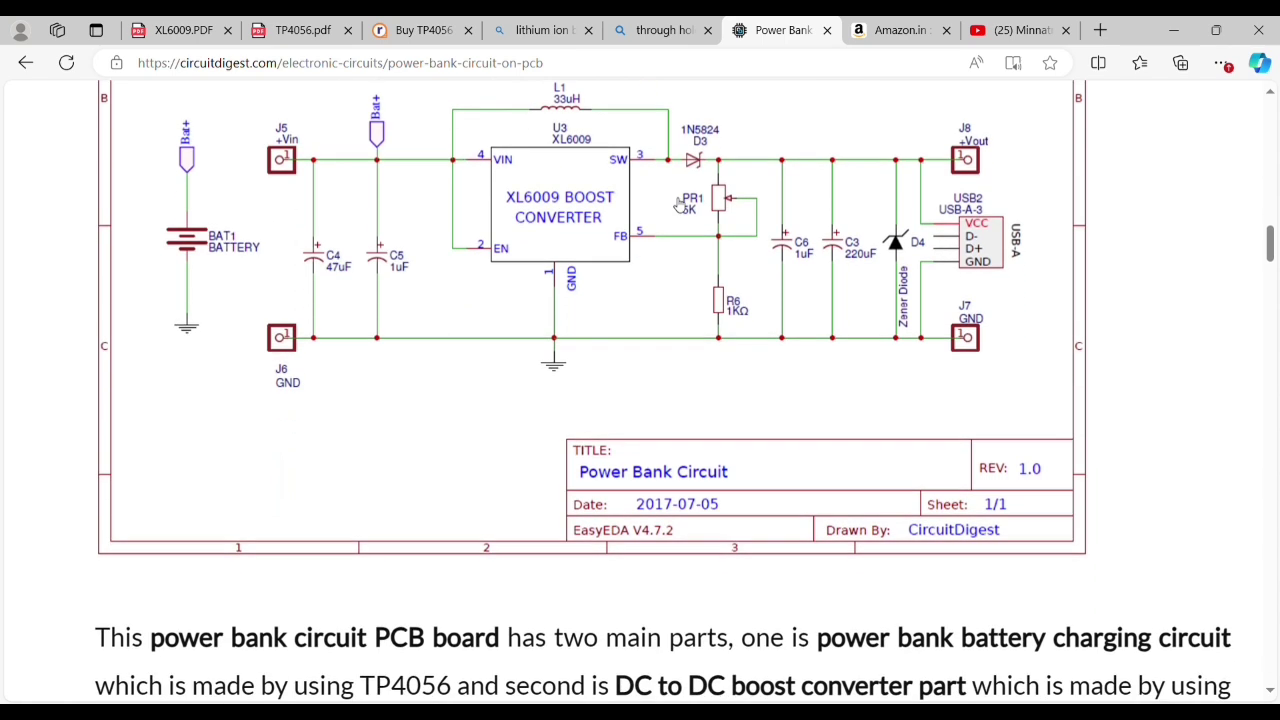
Review the article's circuit explanation, board photos and PCB ordering section, then go back to the board photos
scroll(677, 204, down, 3)
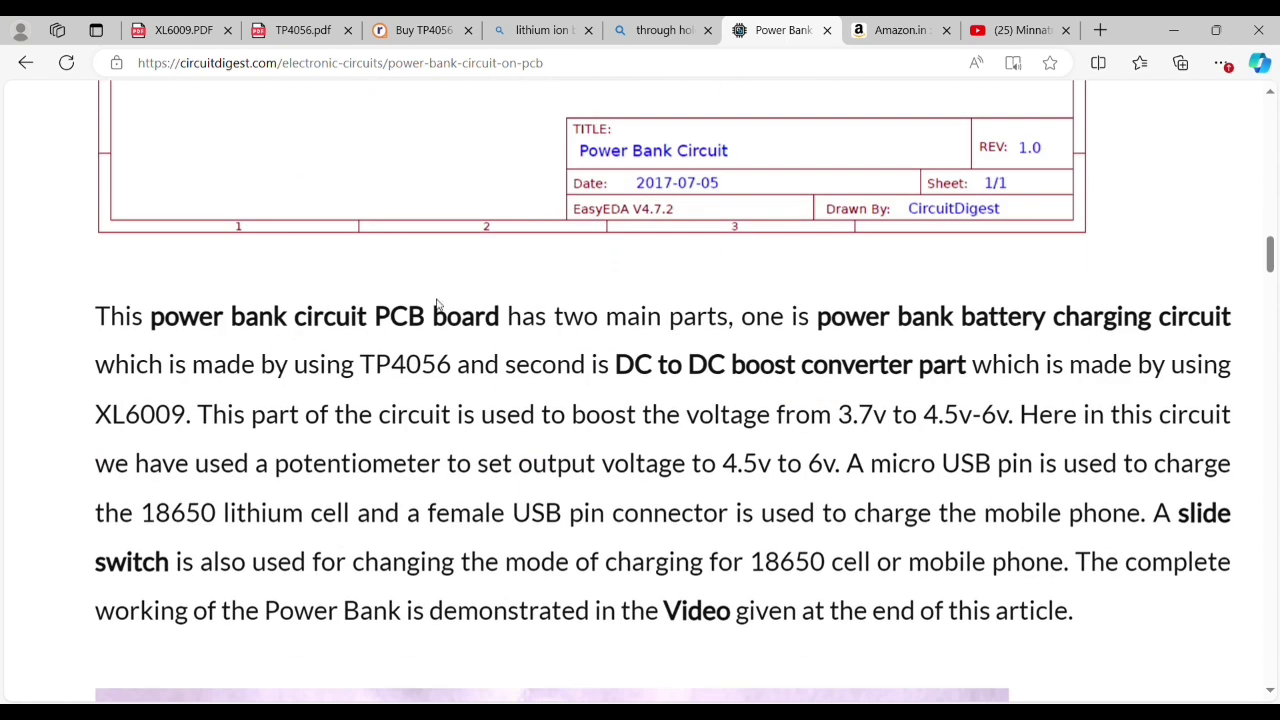
scroll(436, 300, down, 2)
scroll(436, 300, down, 4)
scroll(436, 304, down, 3)
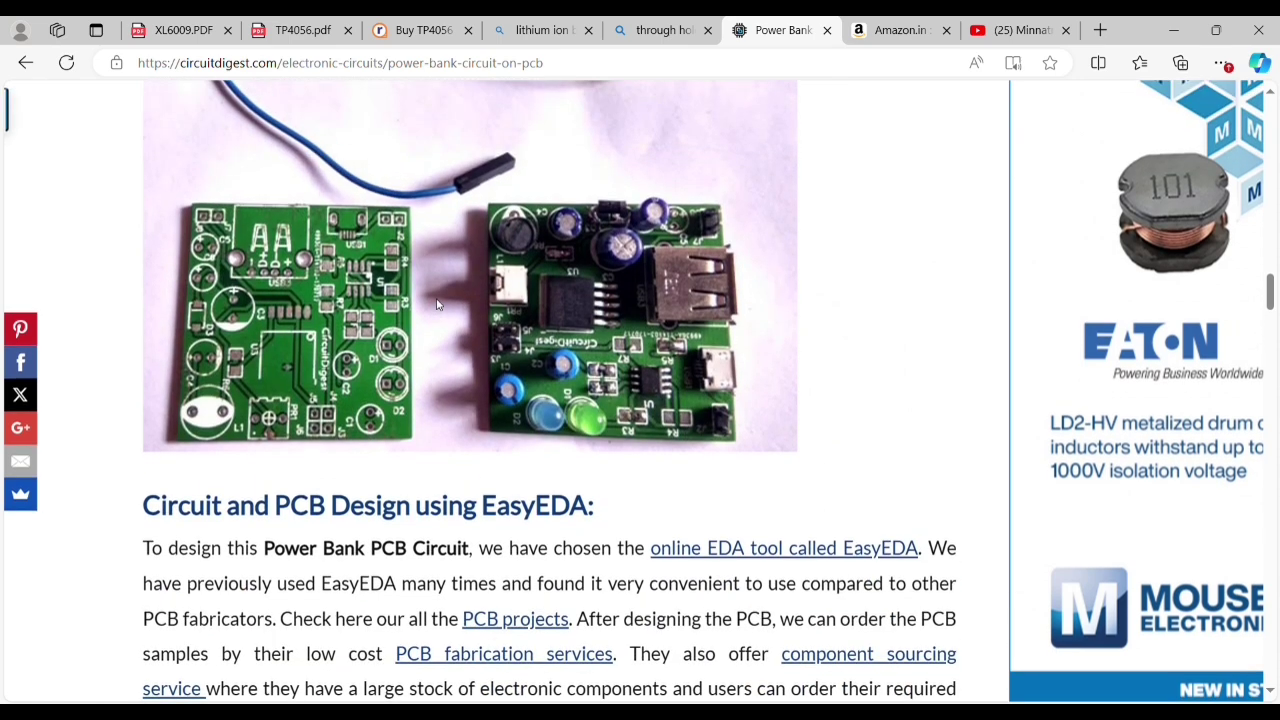
scroll(436, 304, down, 1)
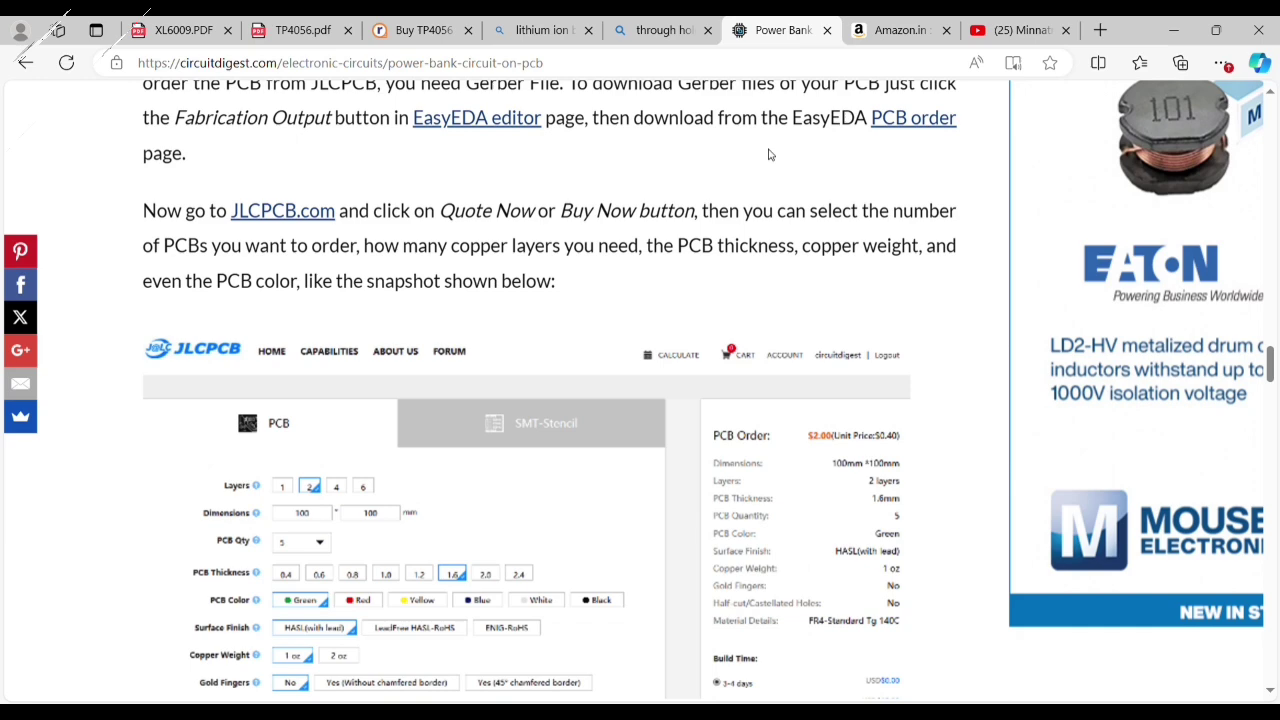
scroll(768, 169, up, 3)
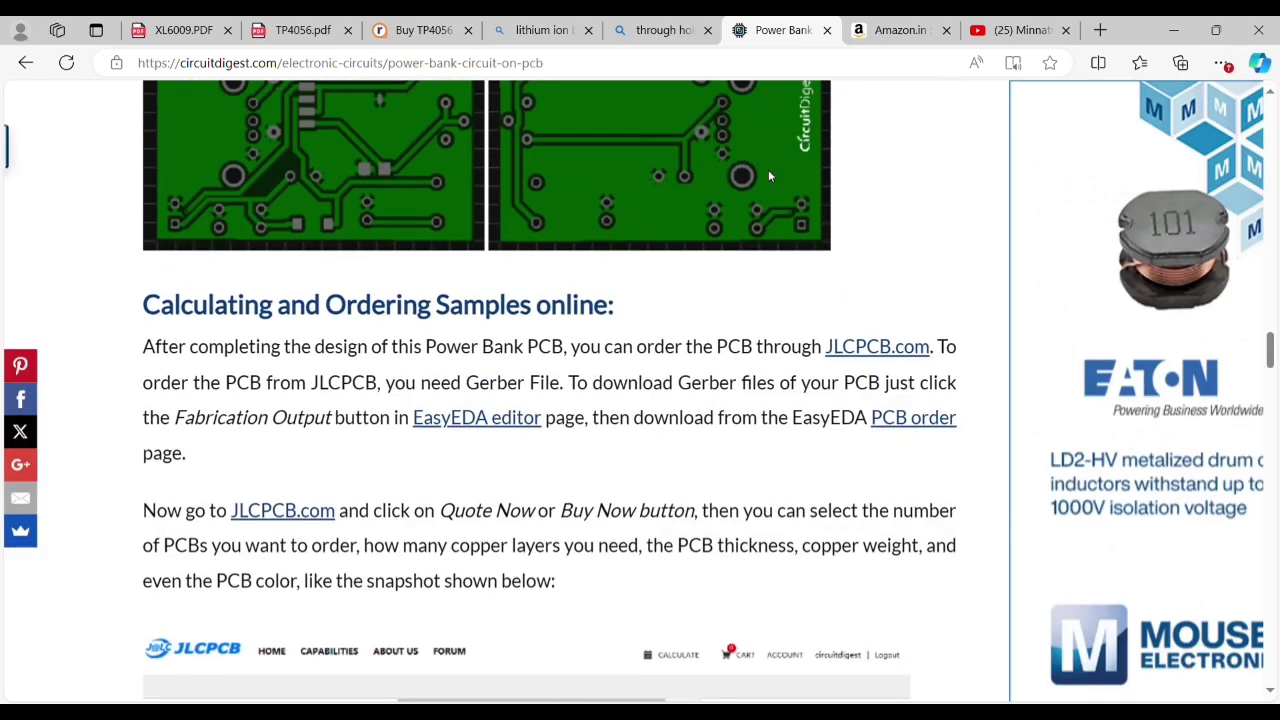
scroll(624, 378, up, 3)
scroll(624, 377, up, 10)
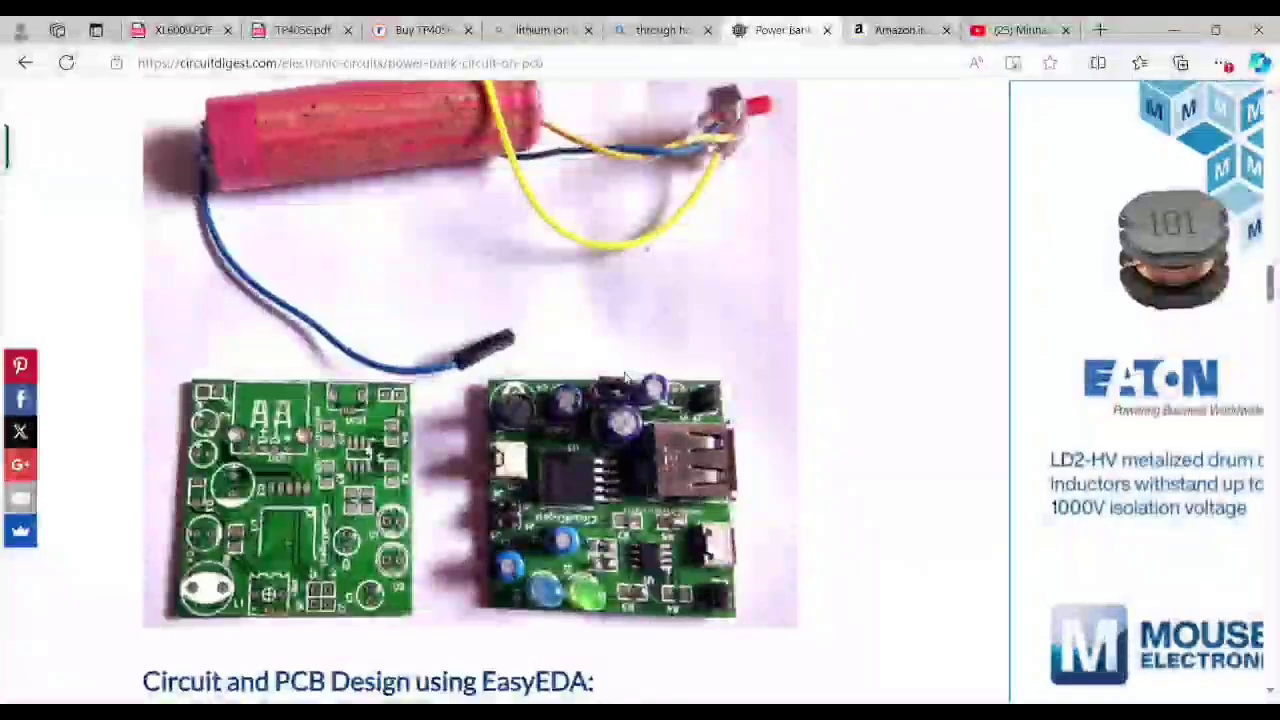
Open the article's link to the EasyEDA online design tool, look over its home page and close it
scroll(624, 378, down, 4)
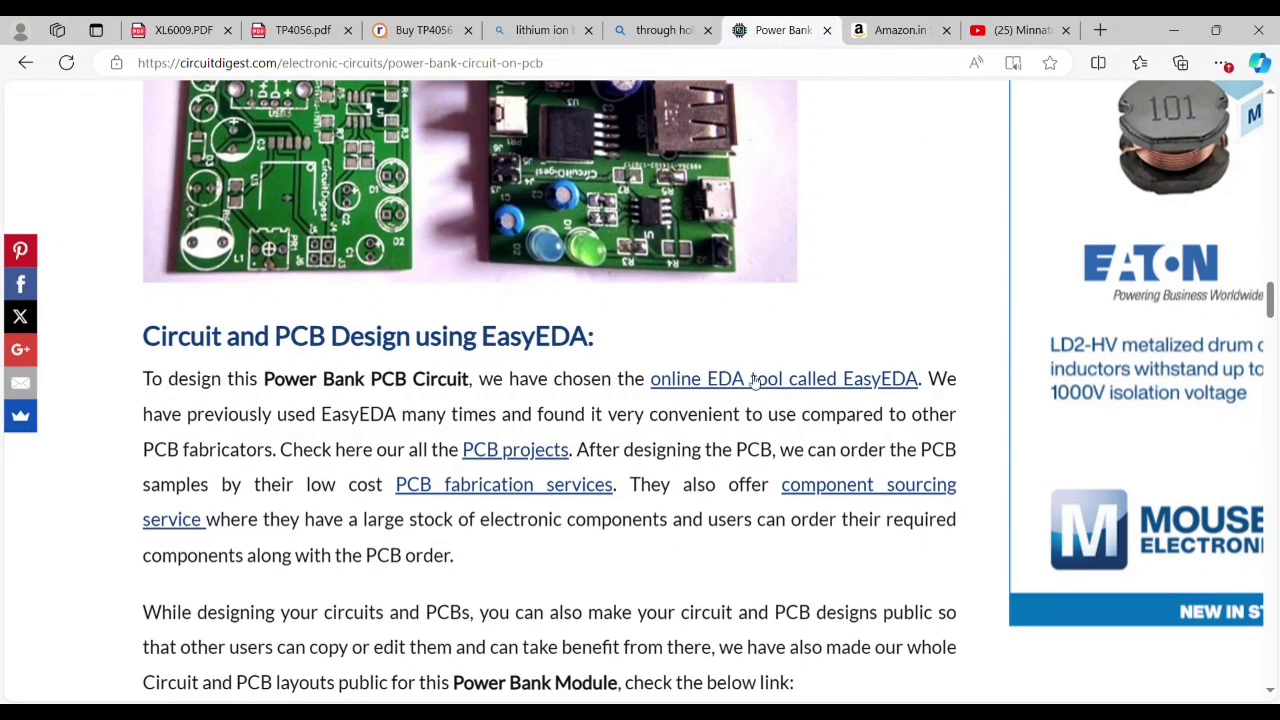
click(771, 382)
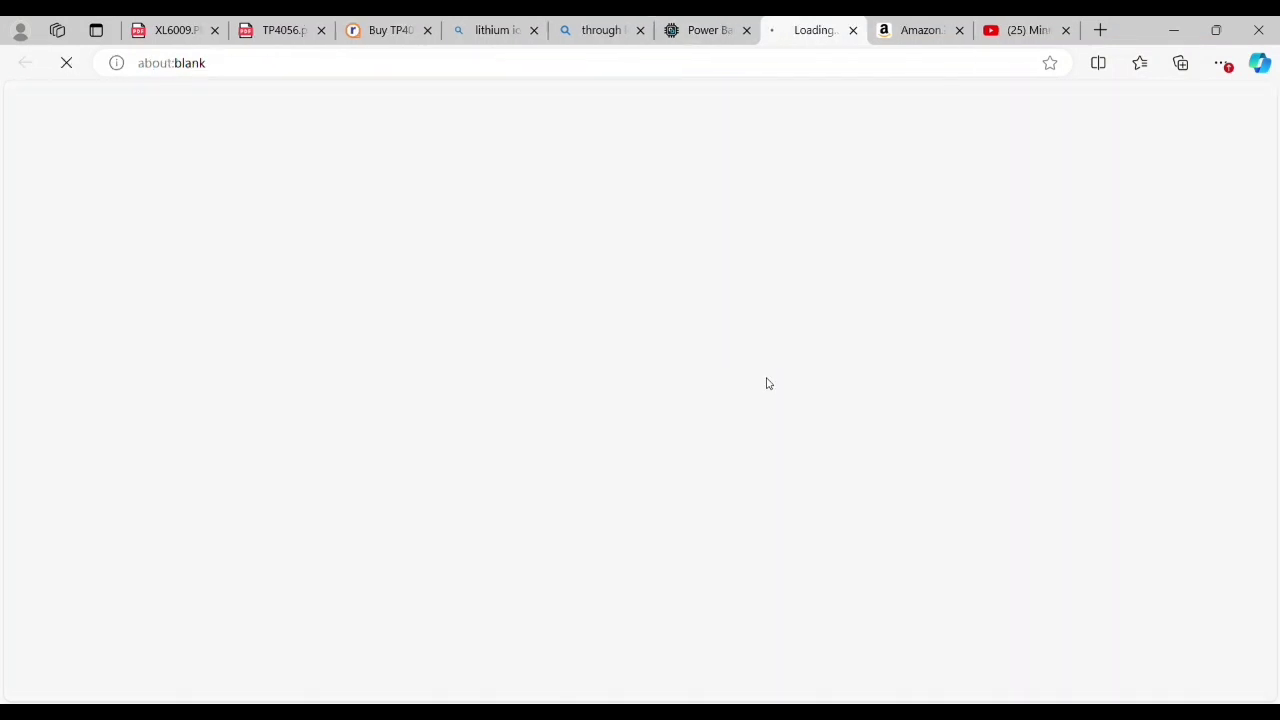
scroll(640, 400, down, 4)
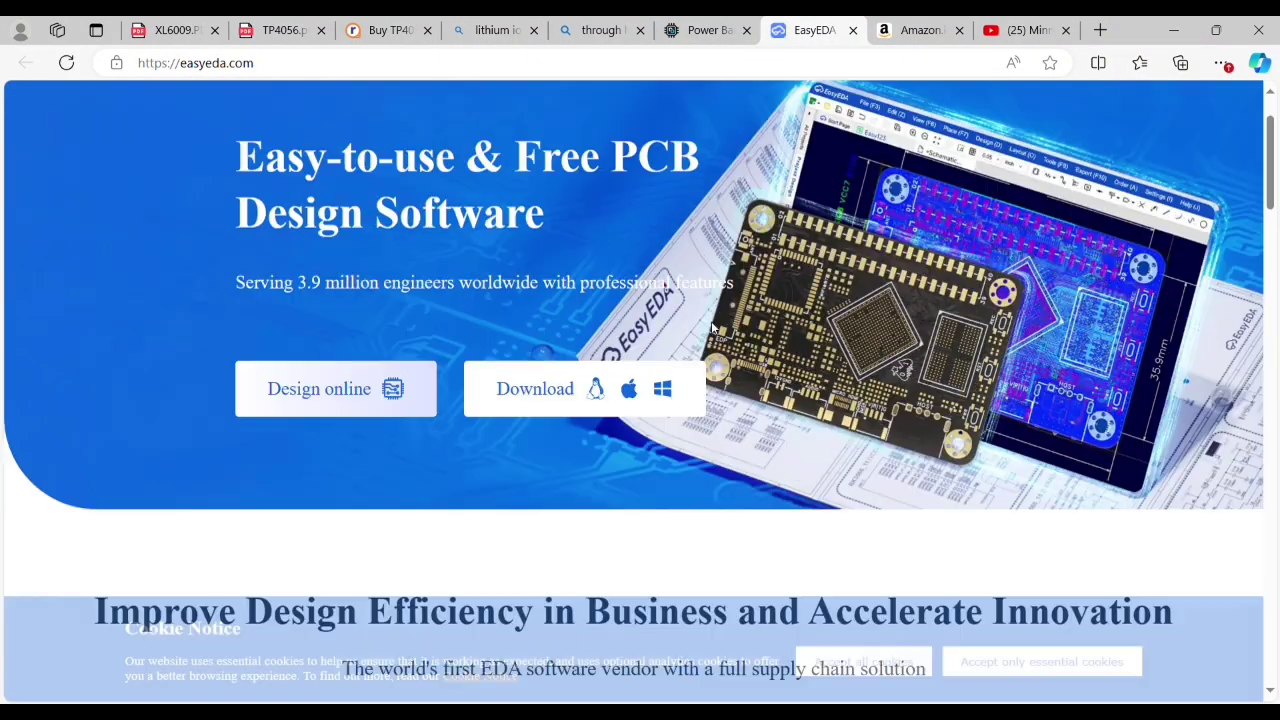
key(ctrl+w)
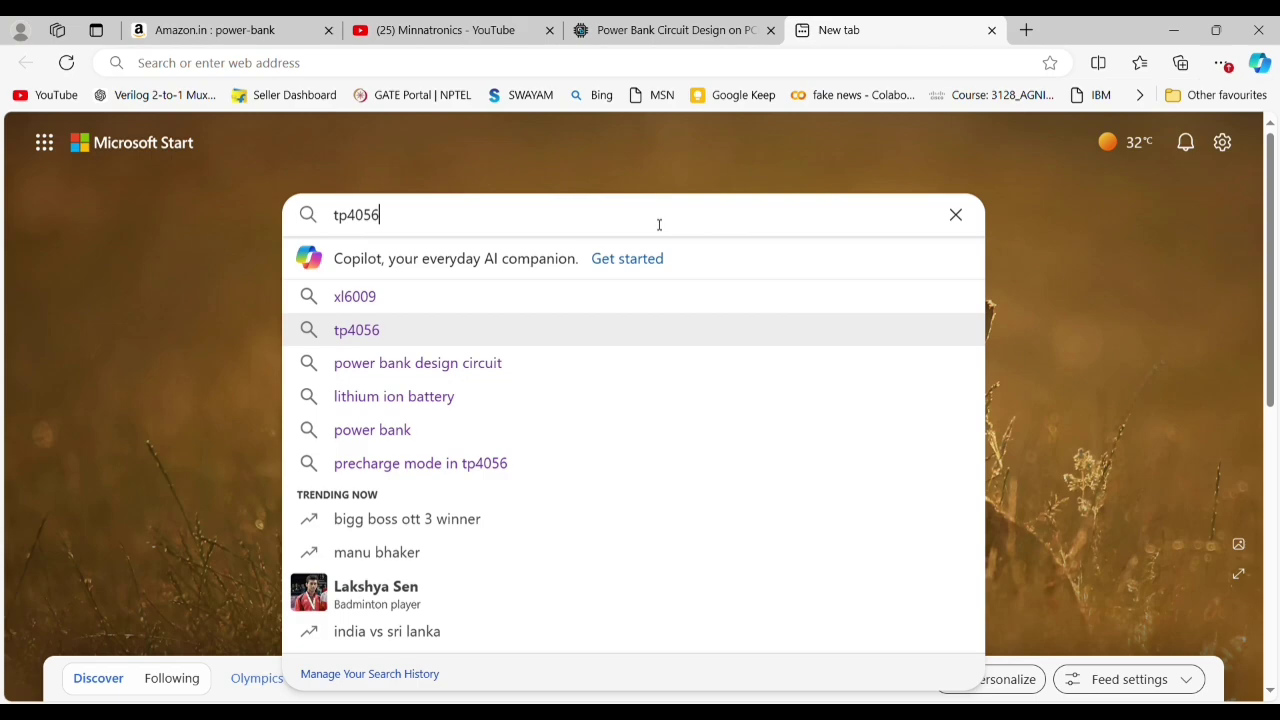
Search for "tp4056 datasheet", open the SparkFun Electronics PDF and close the search results
text(datasheet)
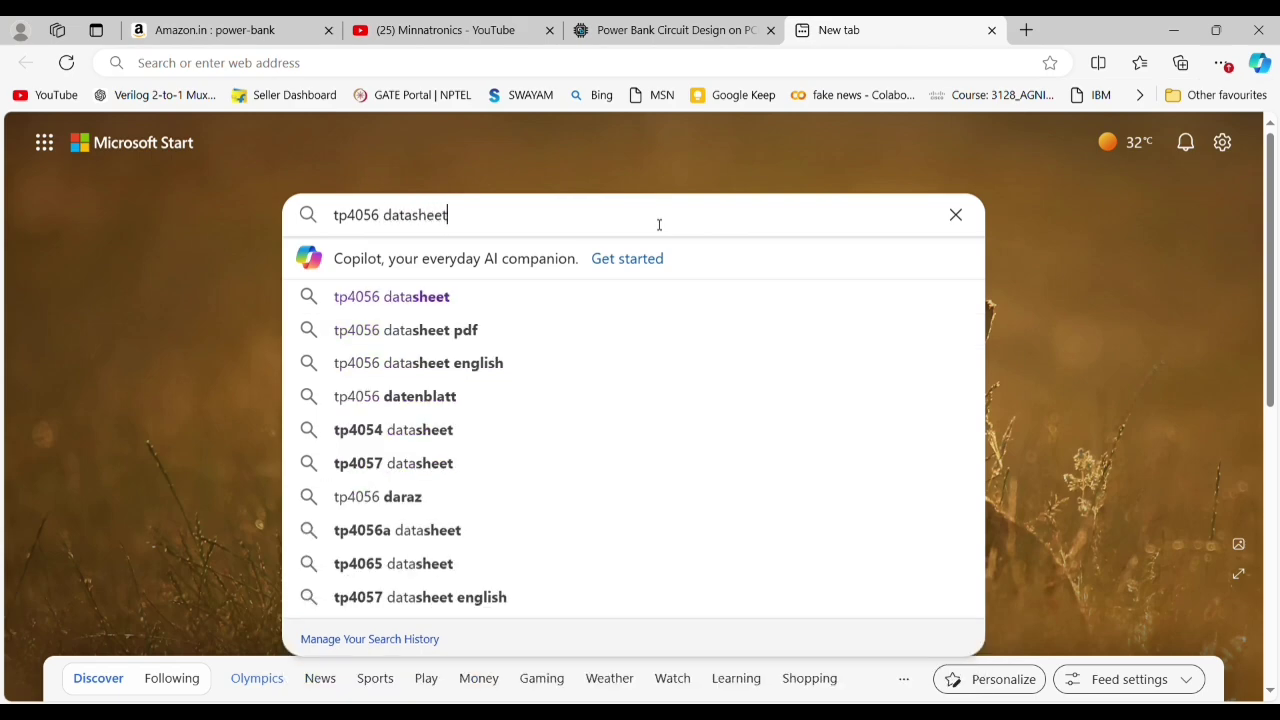
key(Return)
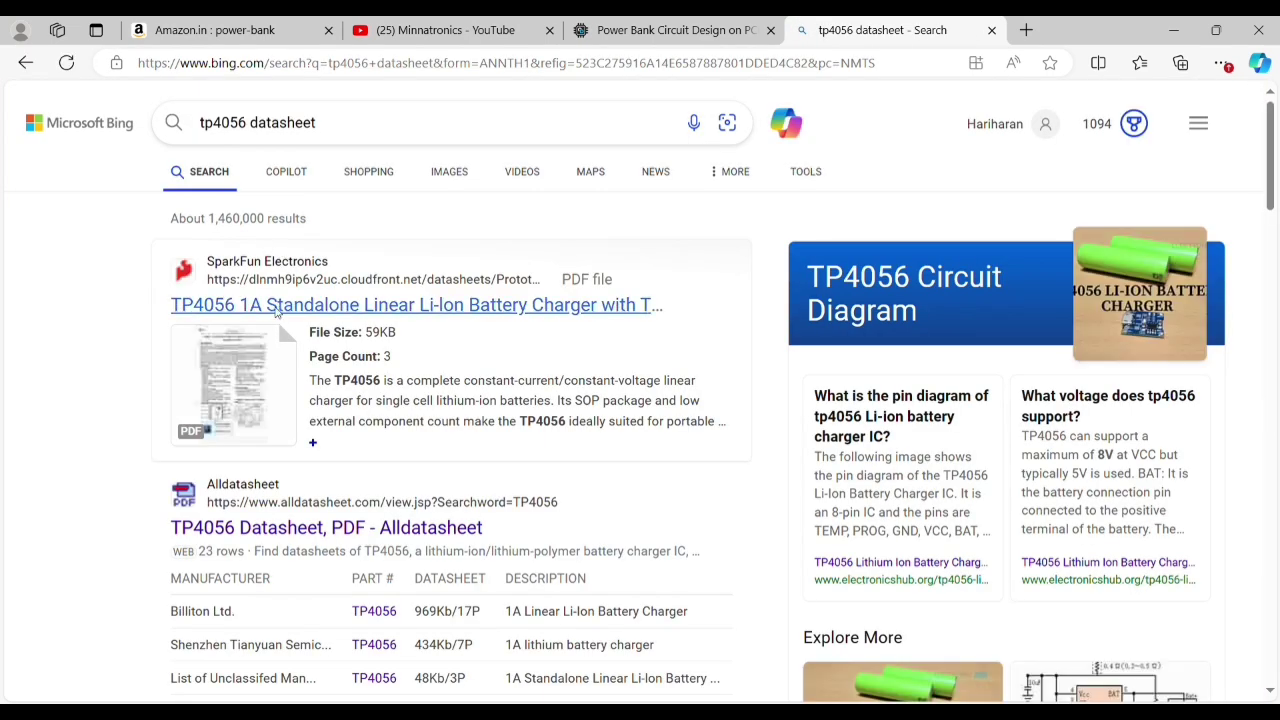
click(280, 305)
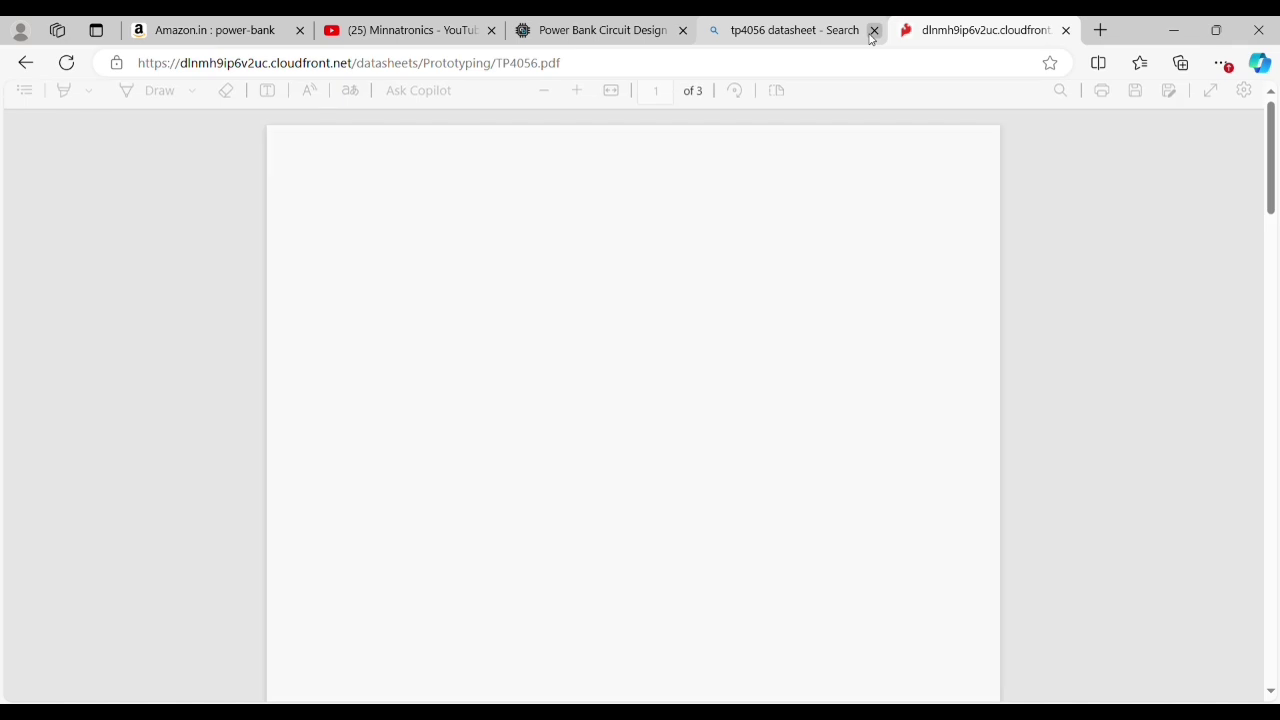
click(873, 30)
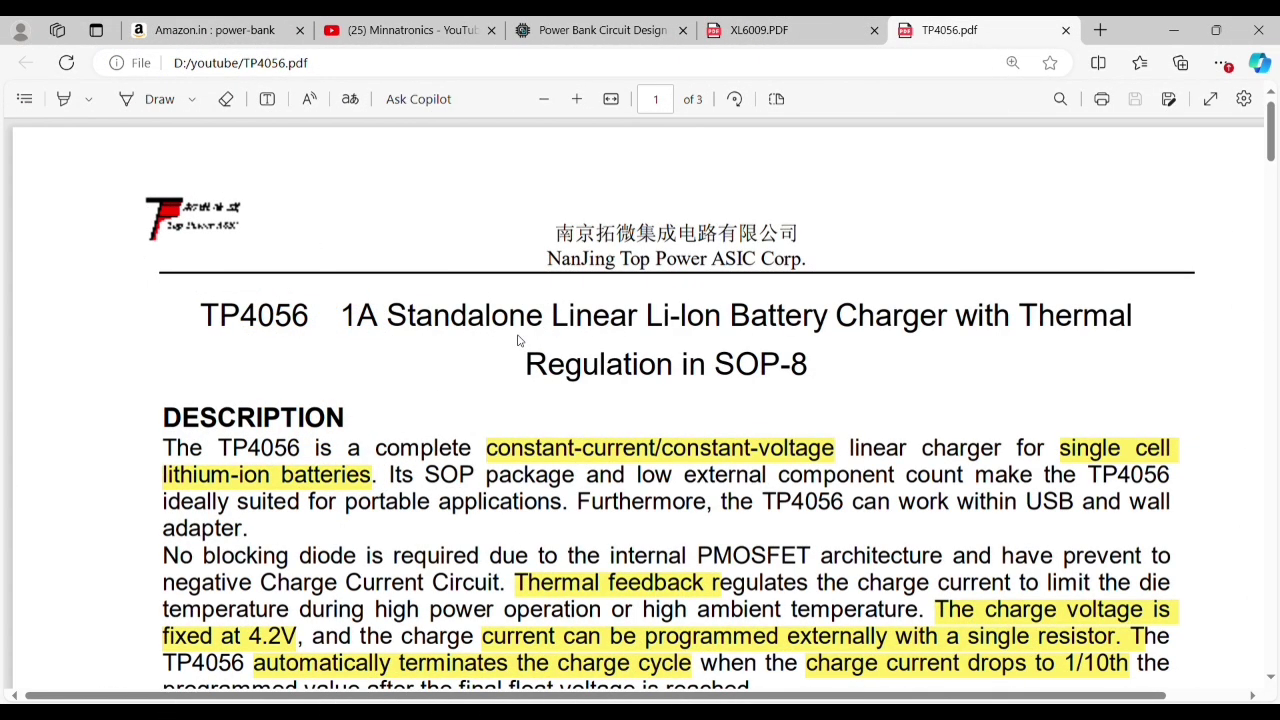
Read the Description section of the TP4056 datasheet, selecting the phrase "constant-current/constant-voltage" for emphasis
scroll(518, 341, down, 3)
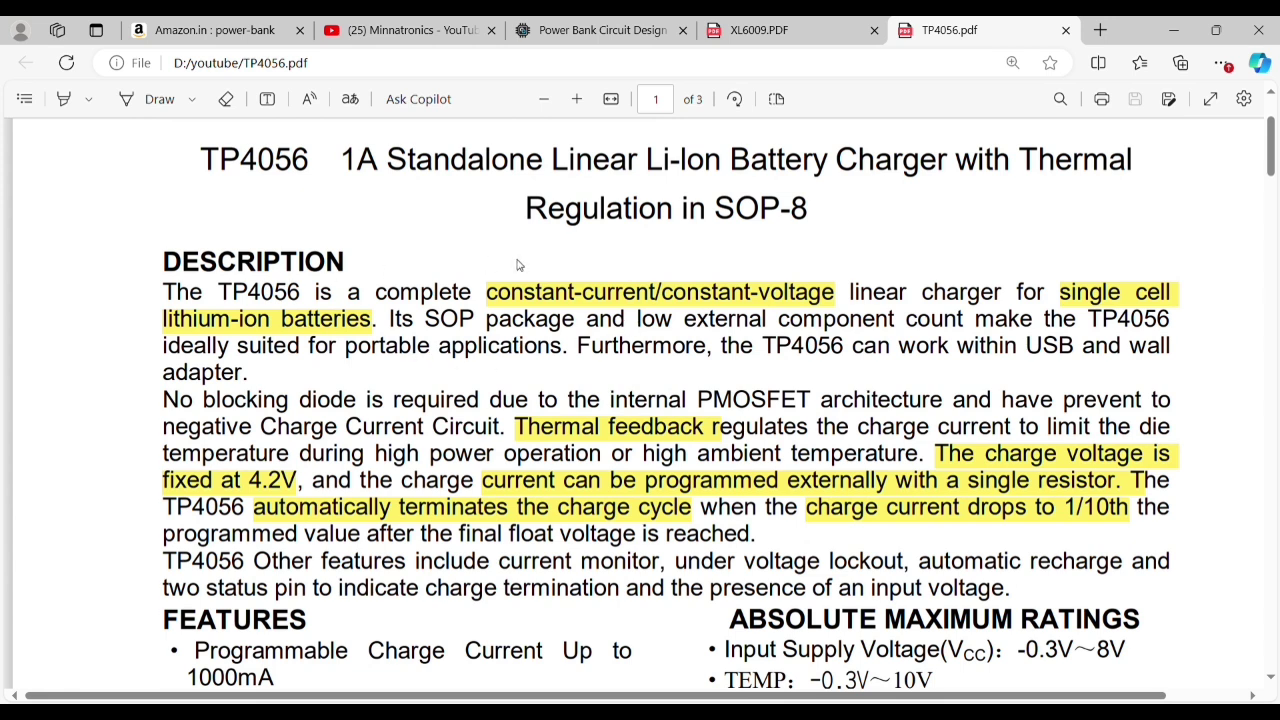
drag(490, 295, 839, 297)
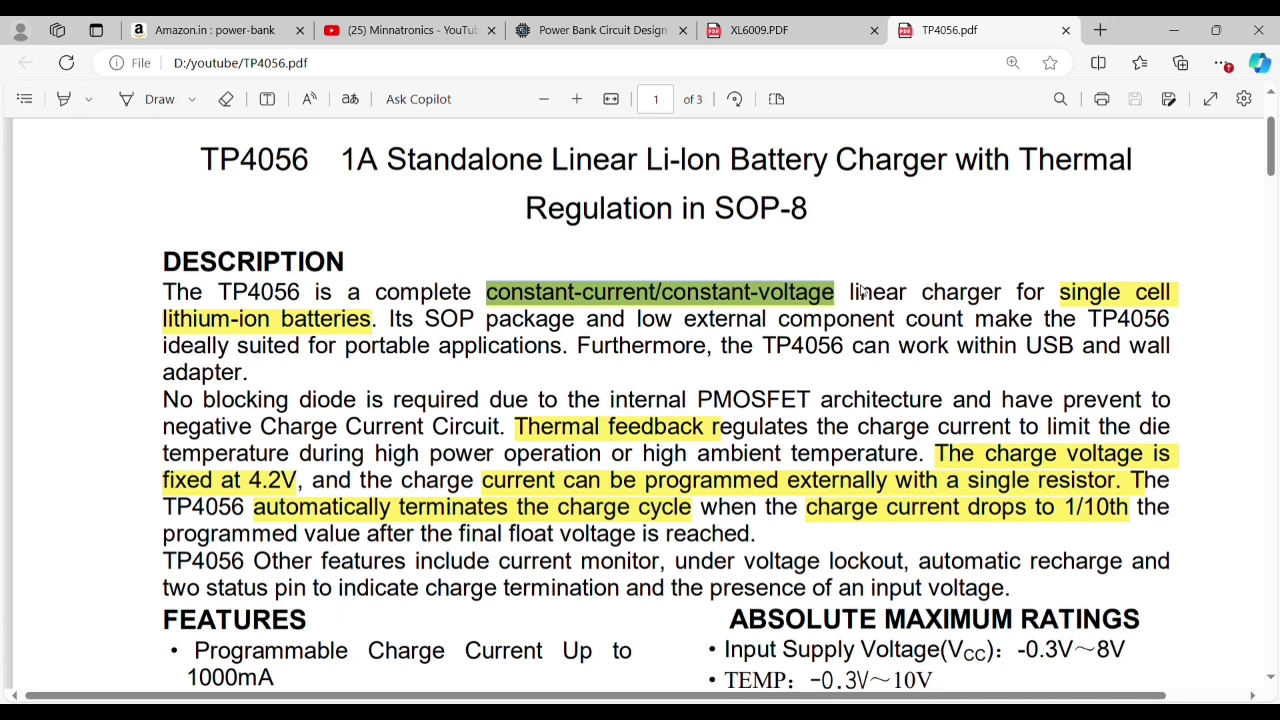
click(1048, 256)
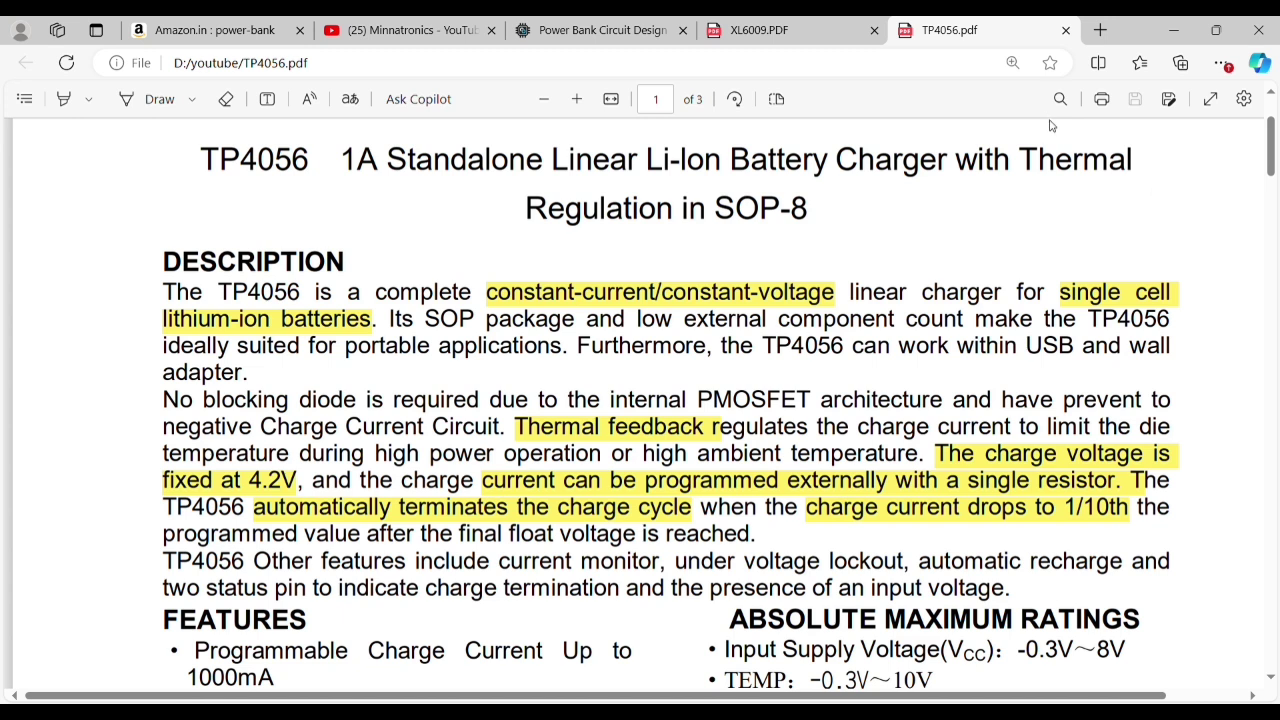
scroll(848, 298, down, 1)
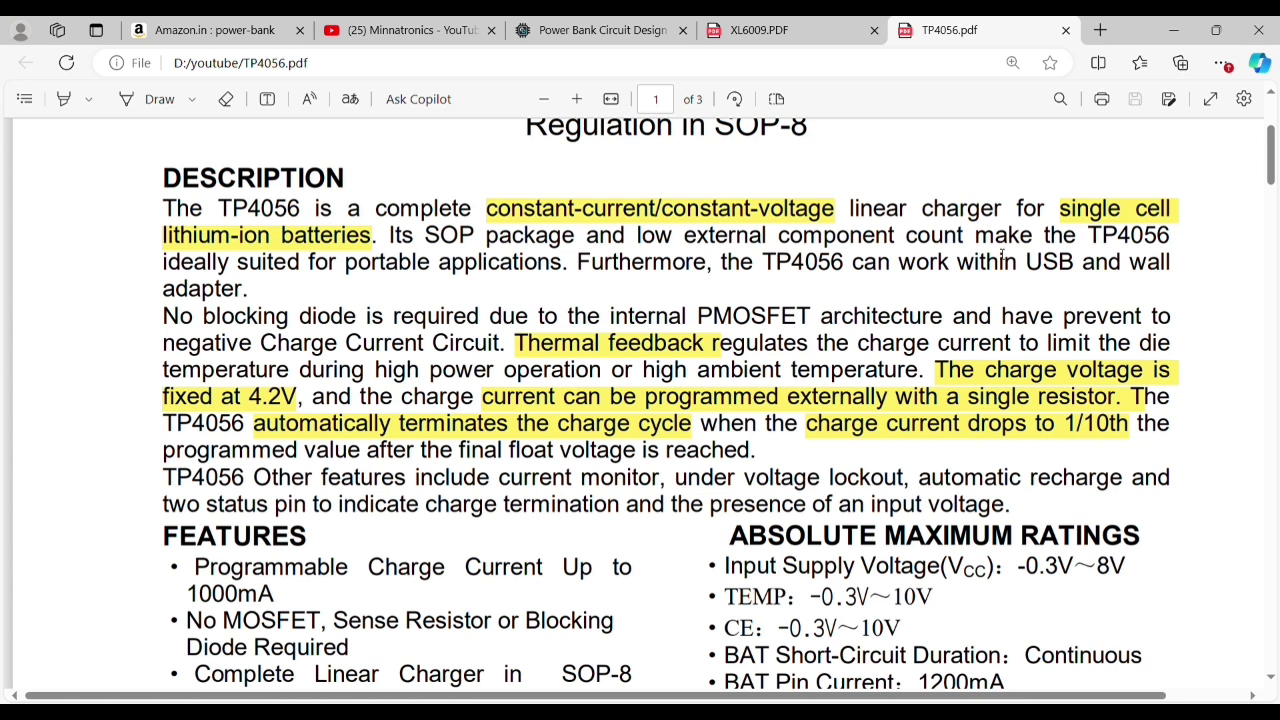
Read the rest of the TP4056 Description section, selecting the phrase "fixed at 4.2V" for emphasis
scroll(1002, 258, down, 1)
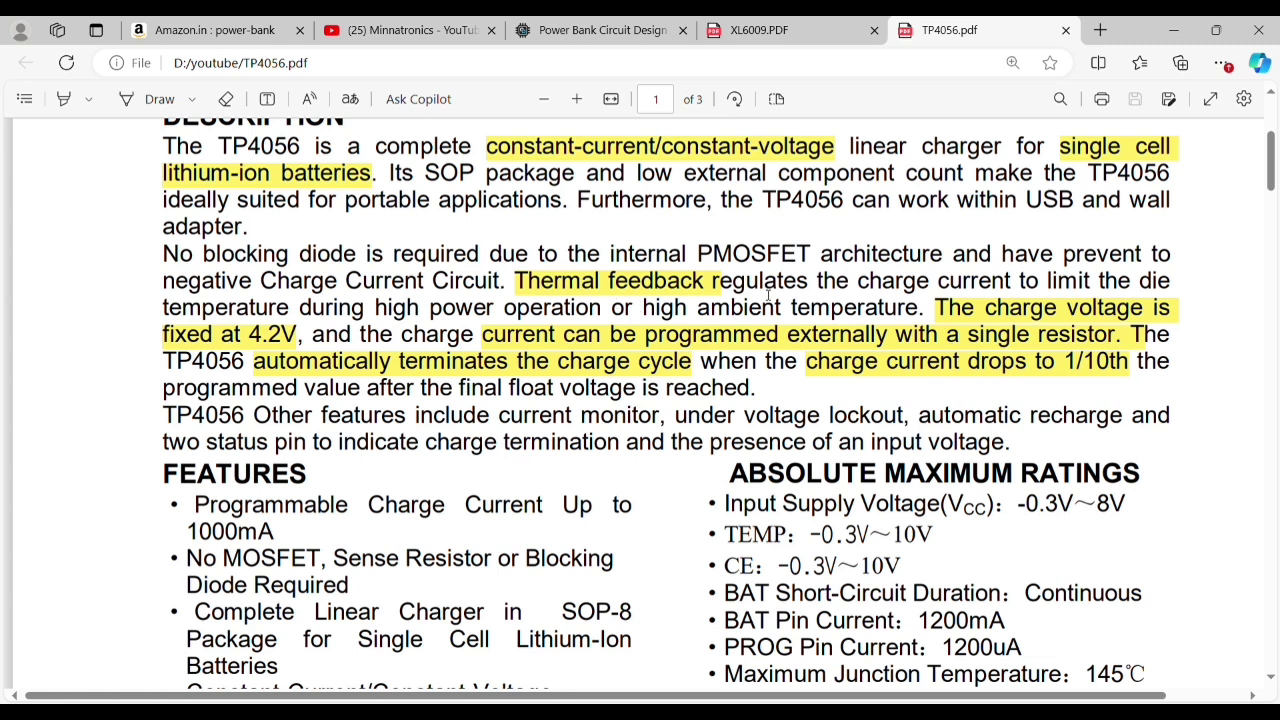
scroll(767, 294, down, 1)
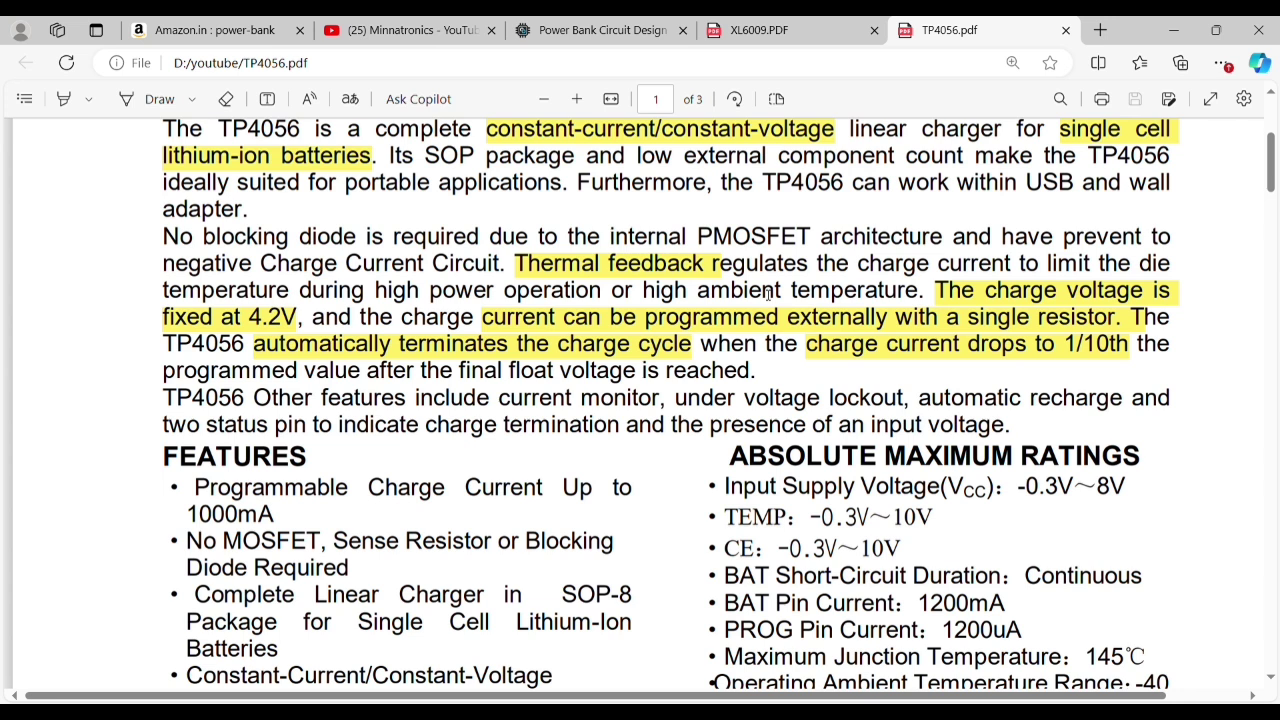
scroll(767, 293, down, 1)
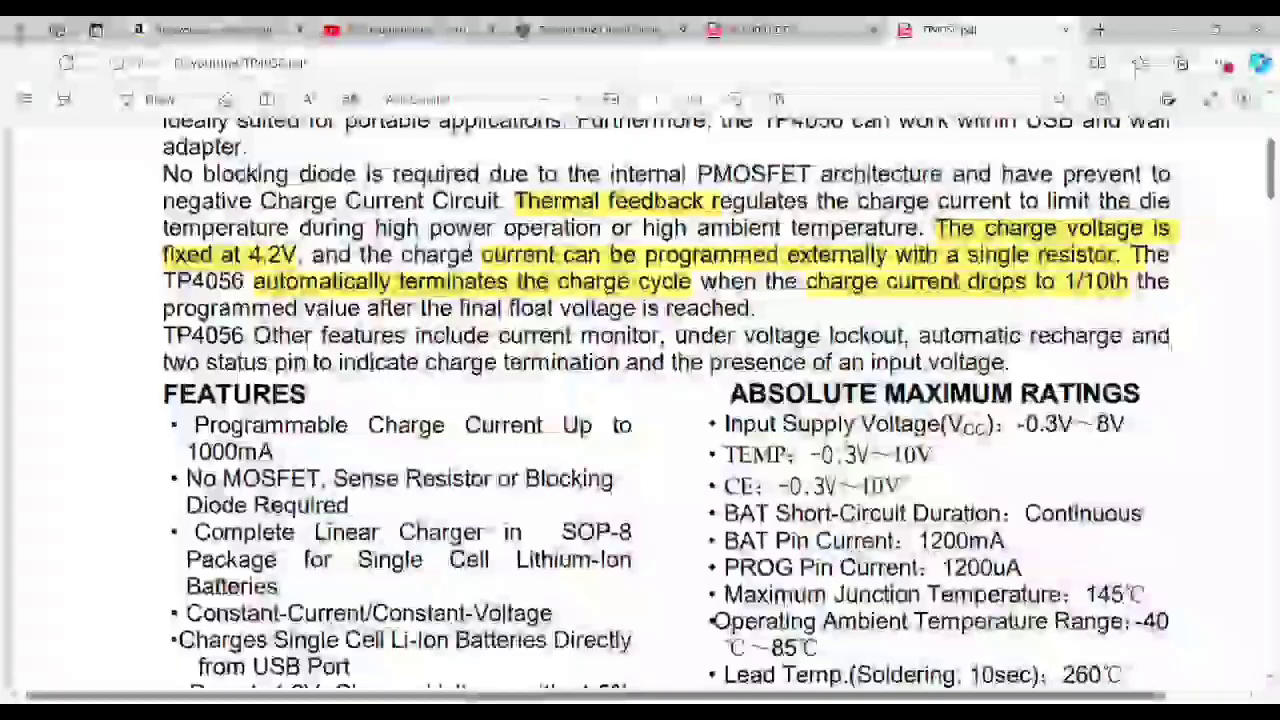
drag(164, 256, 306, 260)
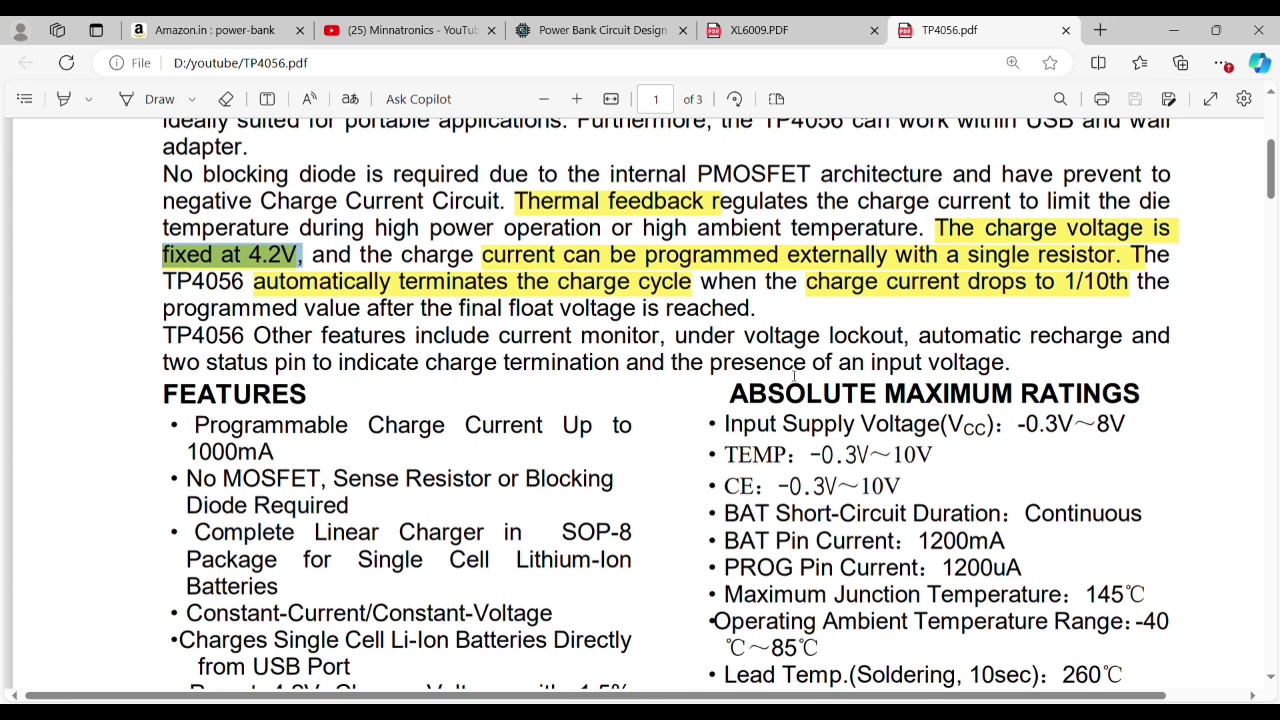
scroll(795, 368, down, 1)
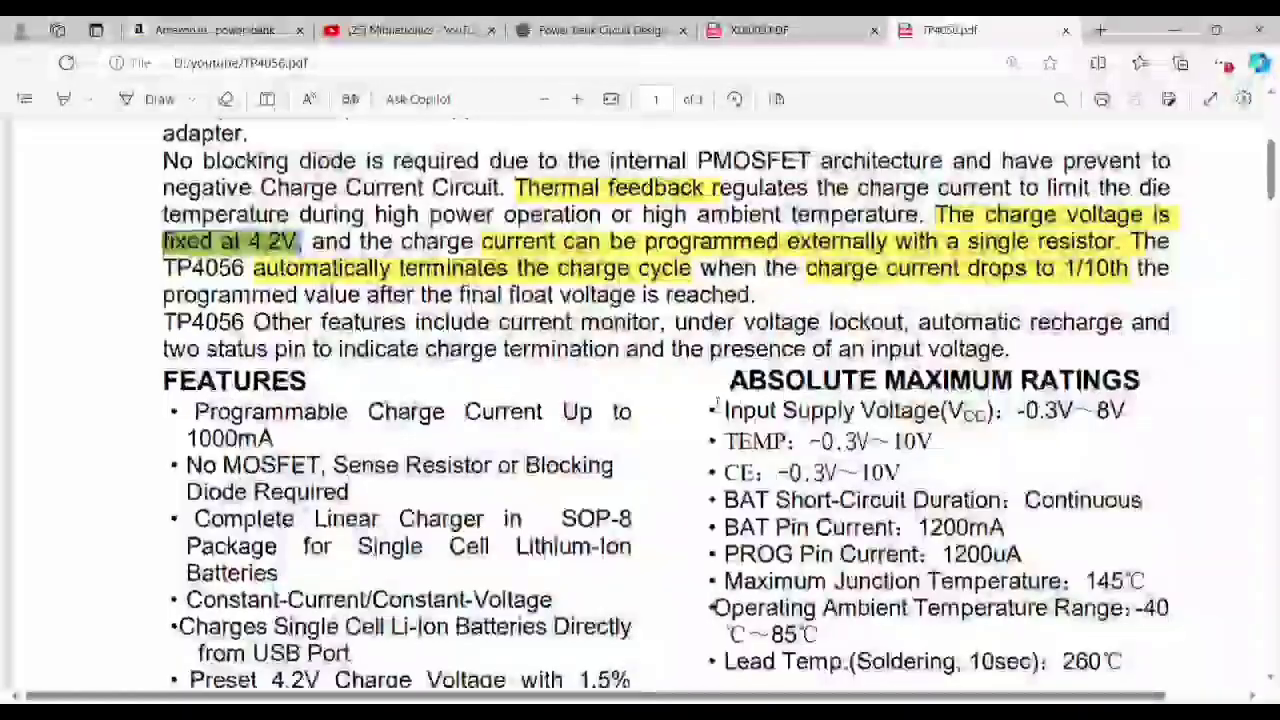
scroll(716, 400, up, 3)
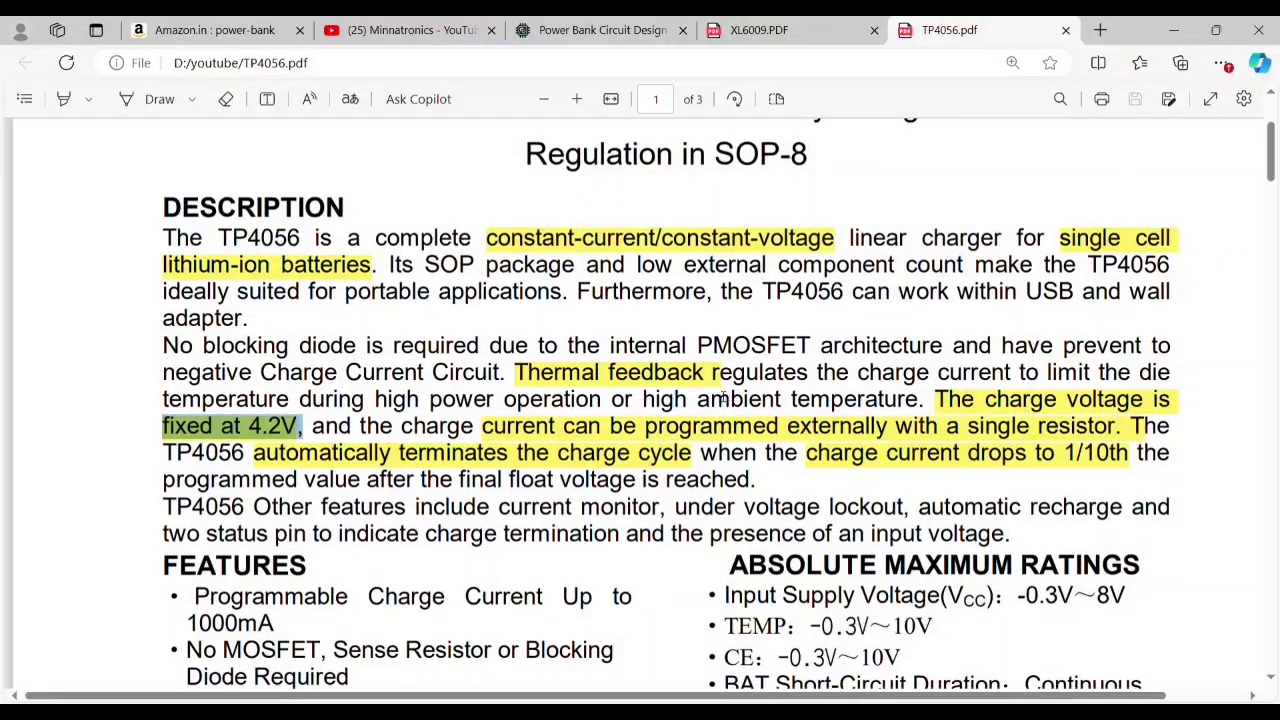
scroll(724, 397, down, 1)
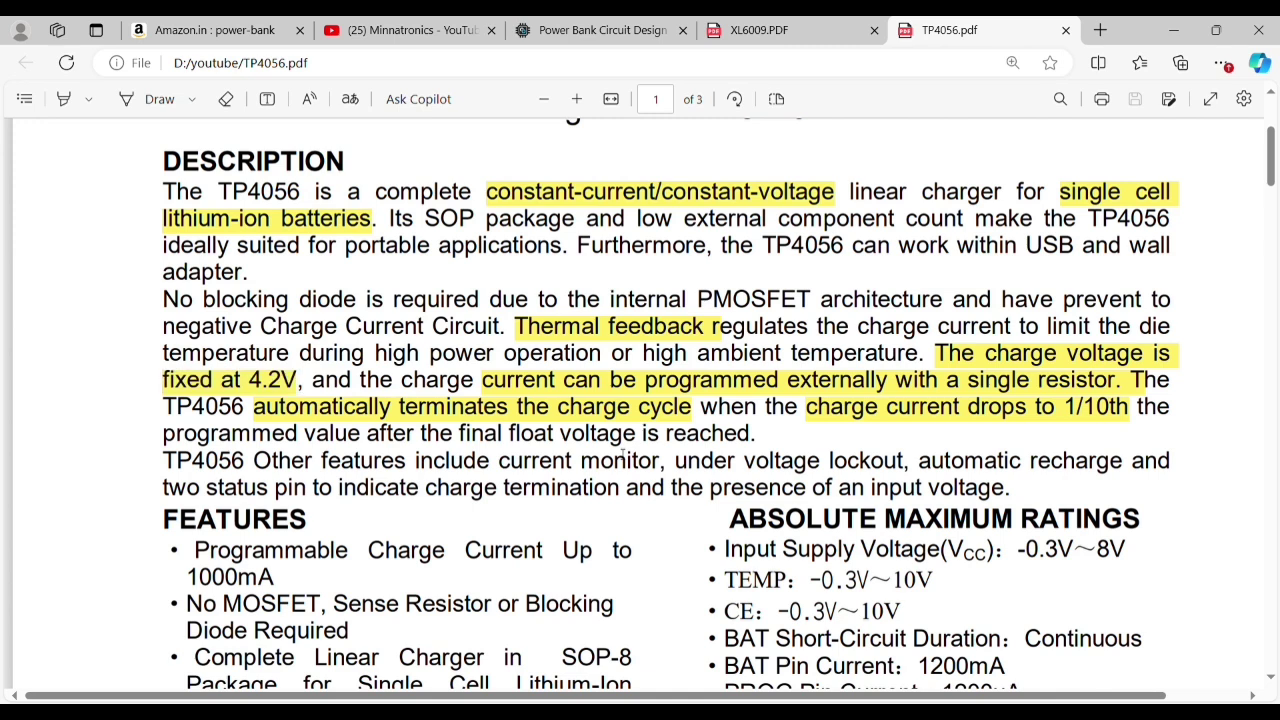
scroll(623, 455, down, 1)
scroll(623, 455, down, 1)
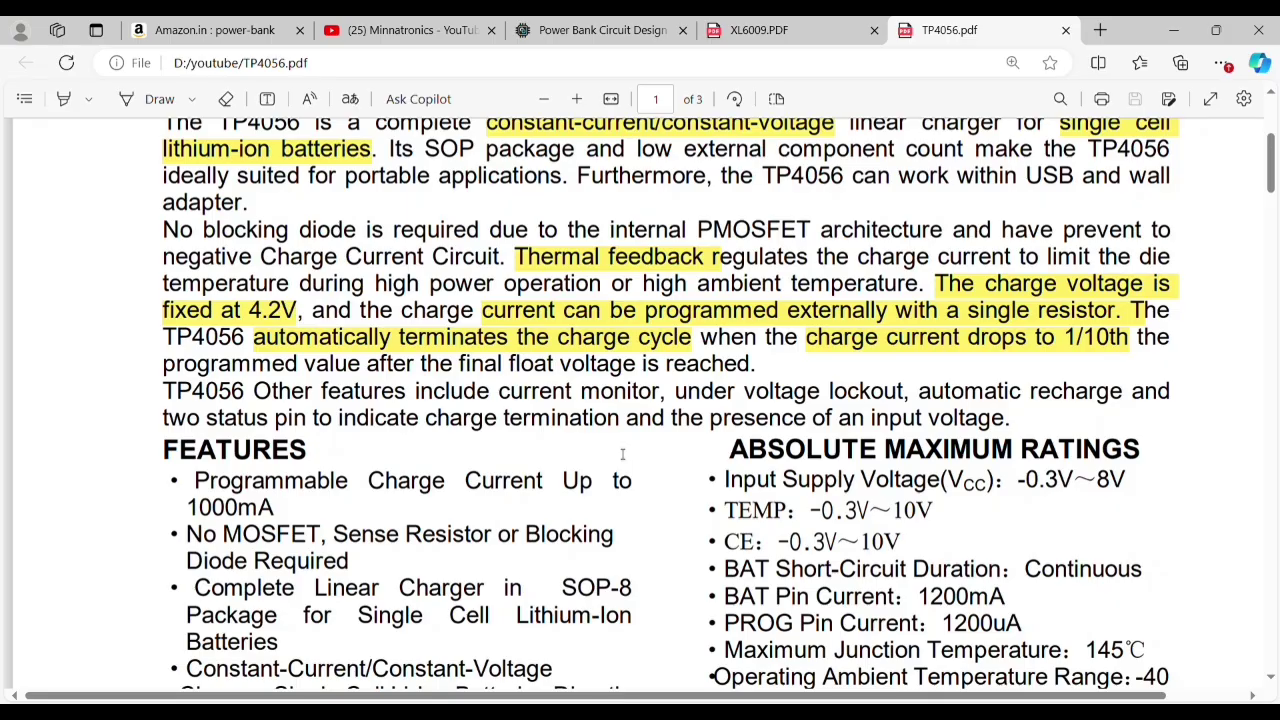
On the Complete Charge Cycle graph, underline the "Trickle" label and trace the charge current from the trickle stage through the 1000 mA plateau in blue
scroll(622, 455, down, 7)
scroll(622, 455, down, 5)
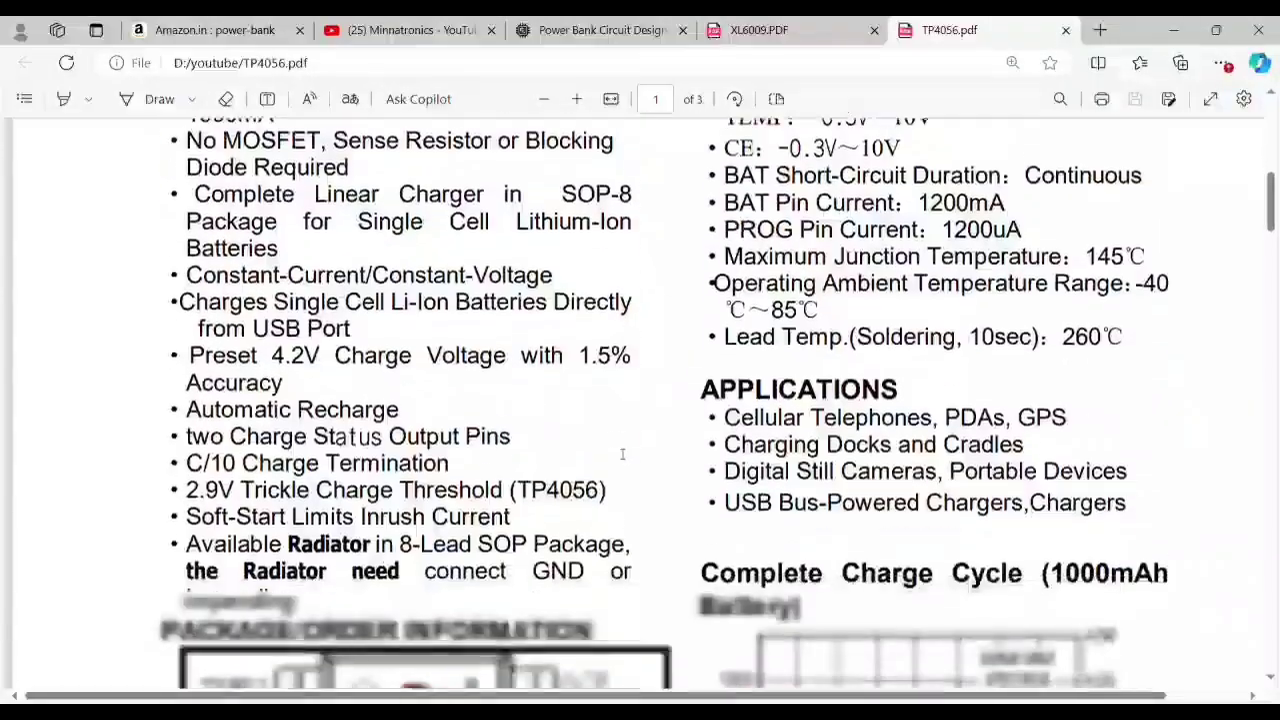
scroll(622, 455, down, 5)
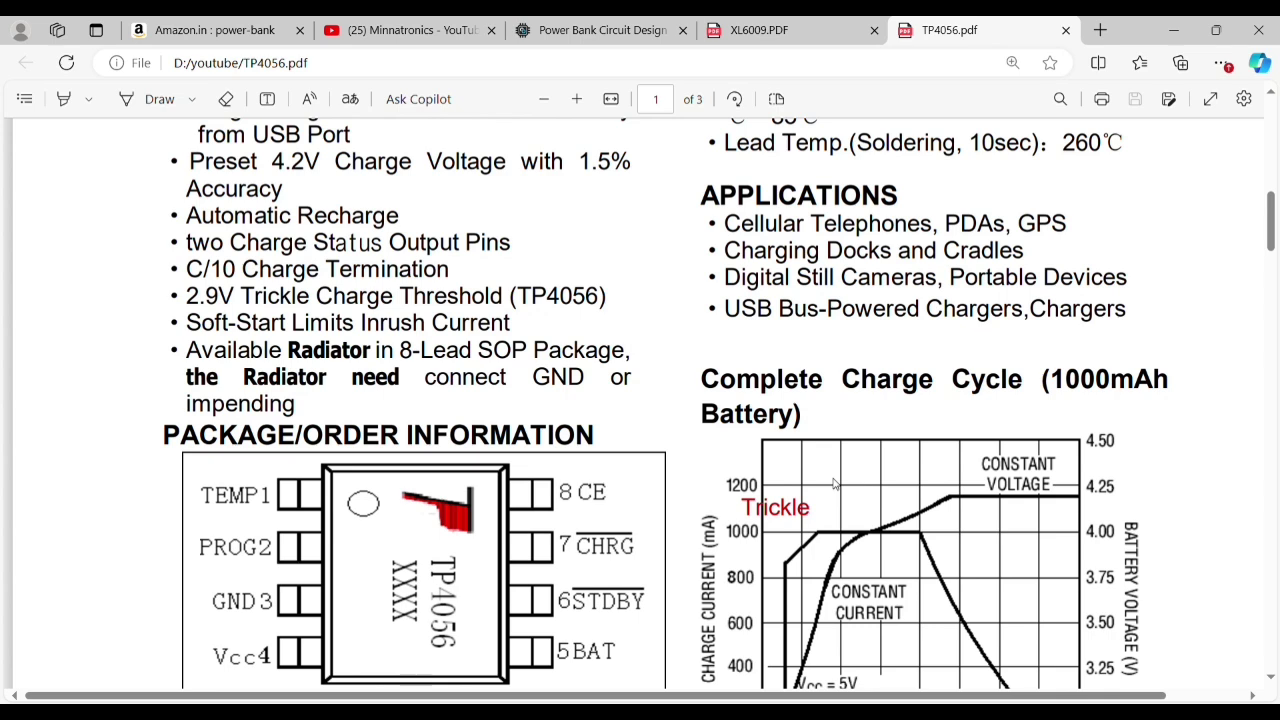
ctrl+scroll(835, 484, up, 1)
ctrl+scroll(835, 484, up, 2)
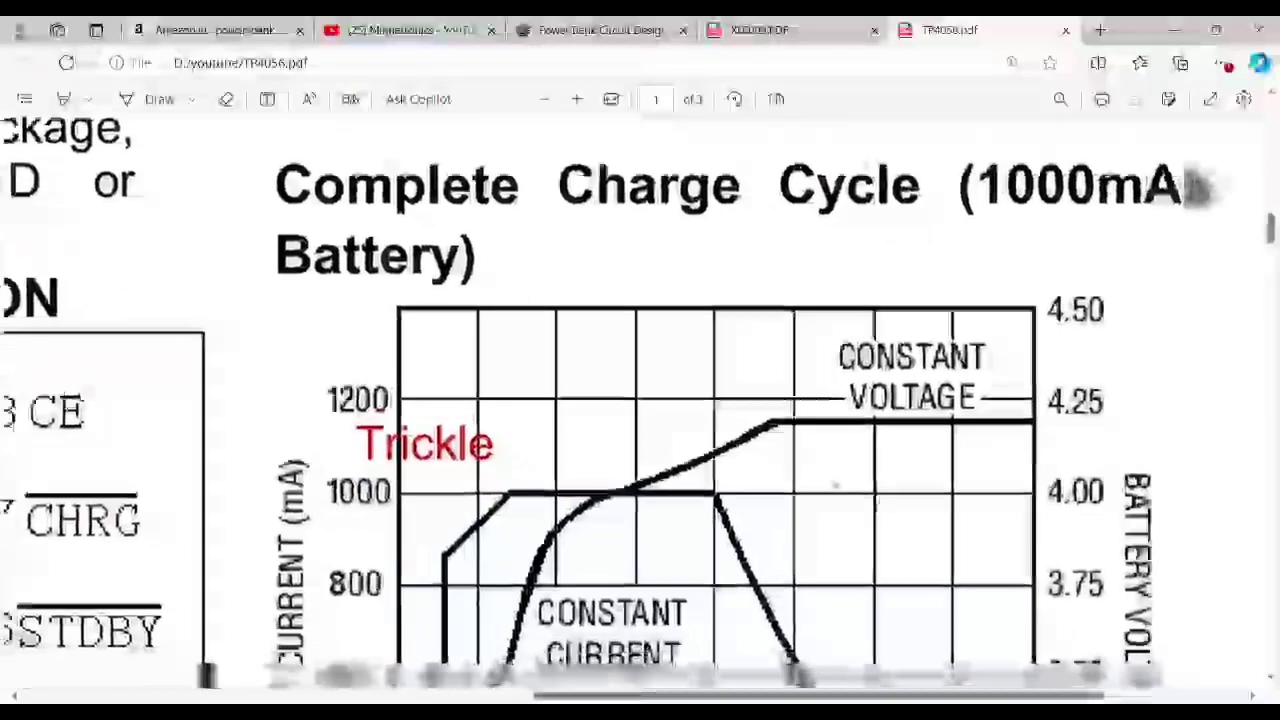
ctrl+scroll(835, 484, down, 1)
ctrl+scroll(835, 484, down, 1)
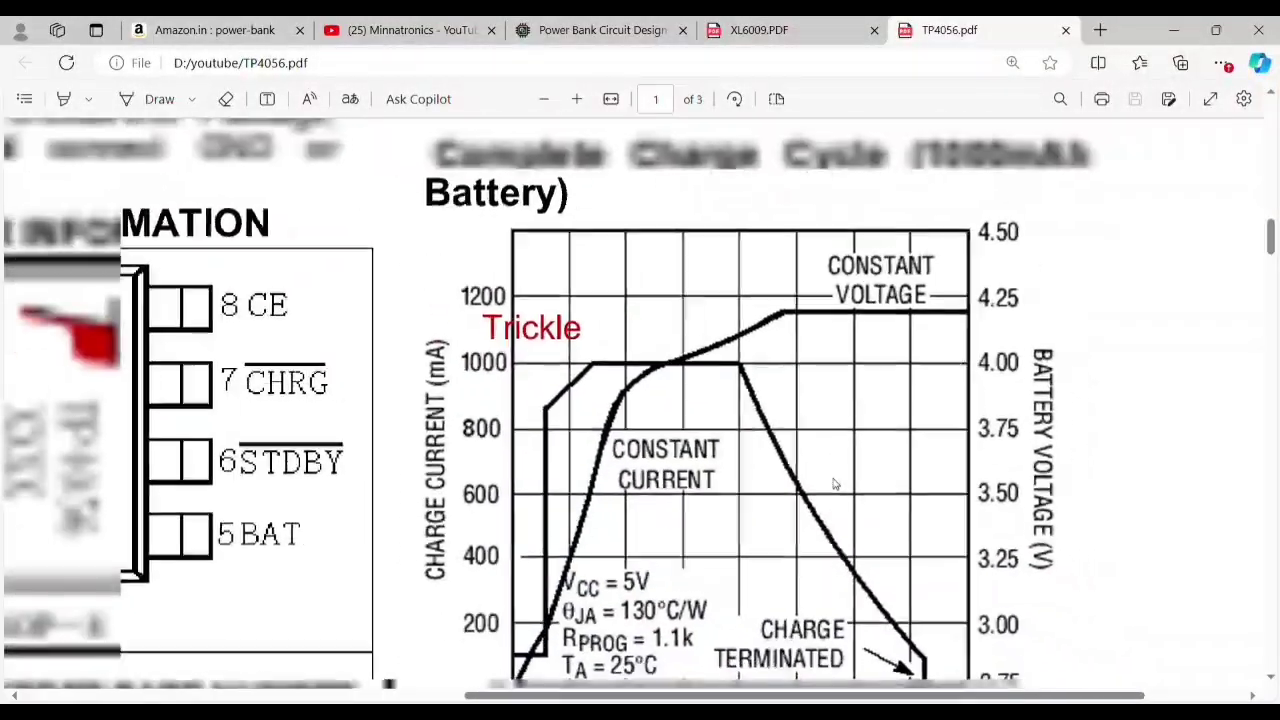
scroll(706, 412, down, 1)
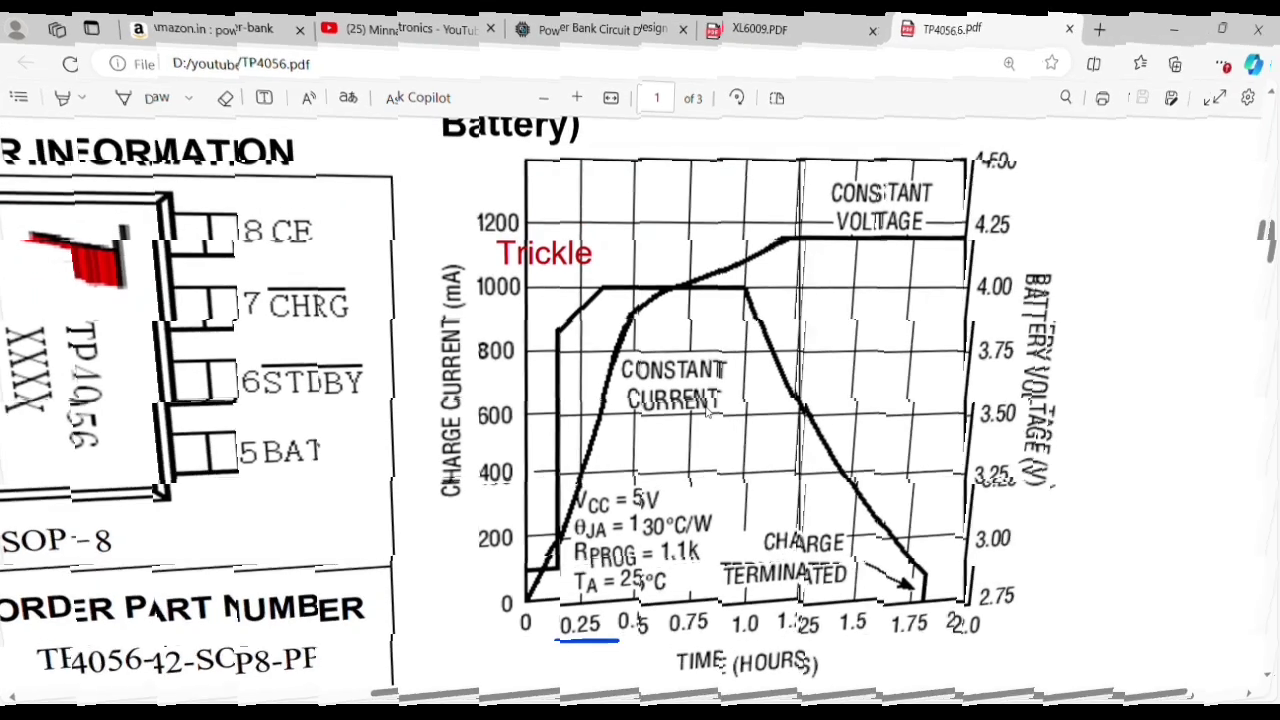
drag(499, 265, 590, 265)
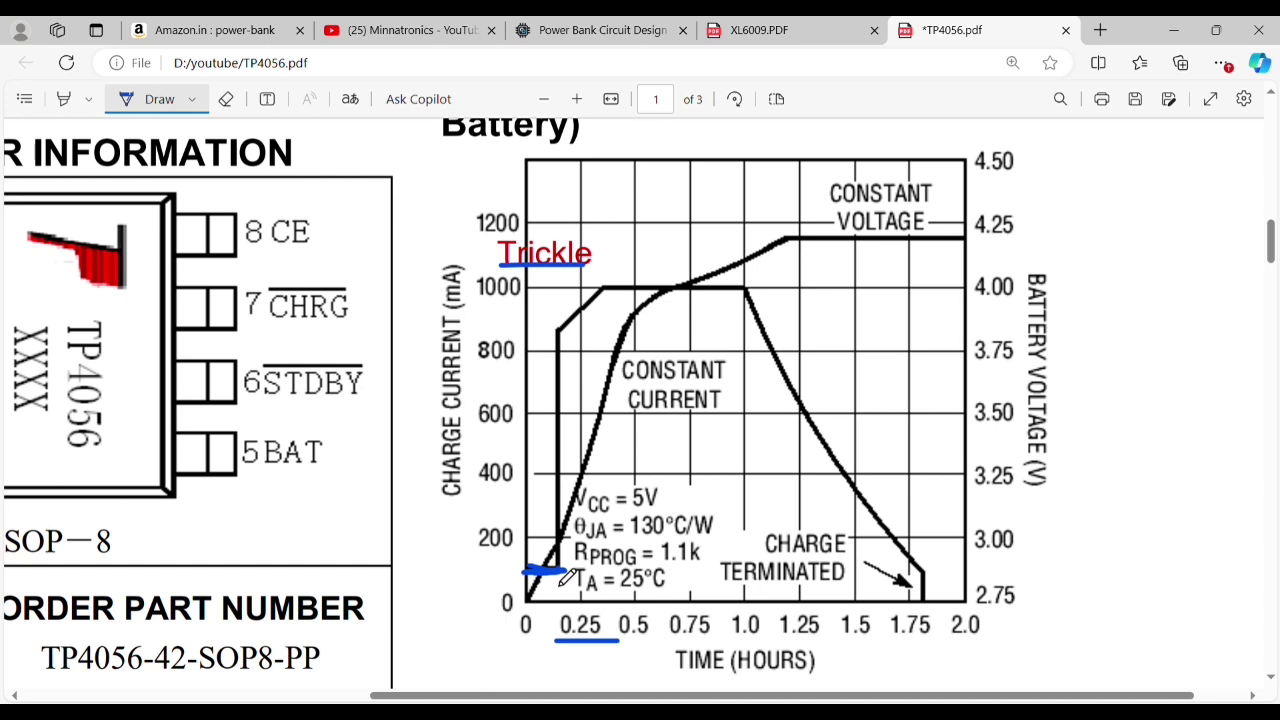
mouse_move(560, 562)
mouse_down()
mouse_move(558, 328)
mouse_move(608, 302)
mouse_move(748, 300)
mouse_up()
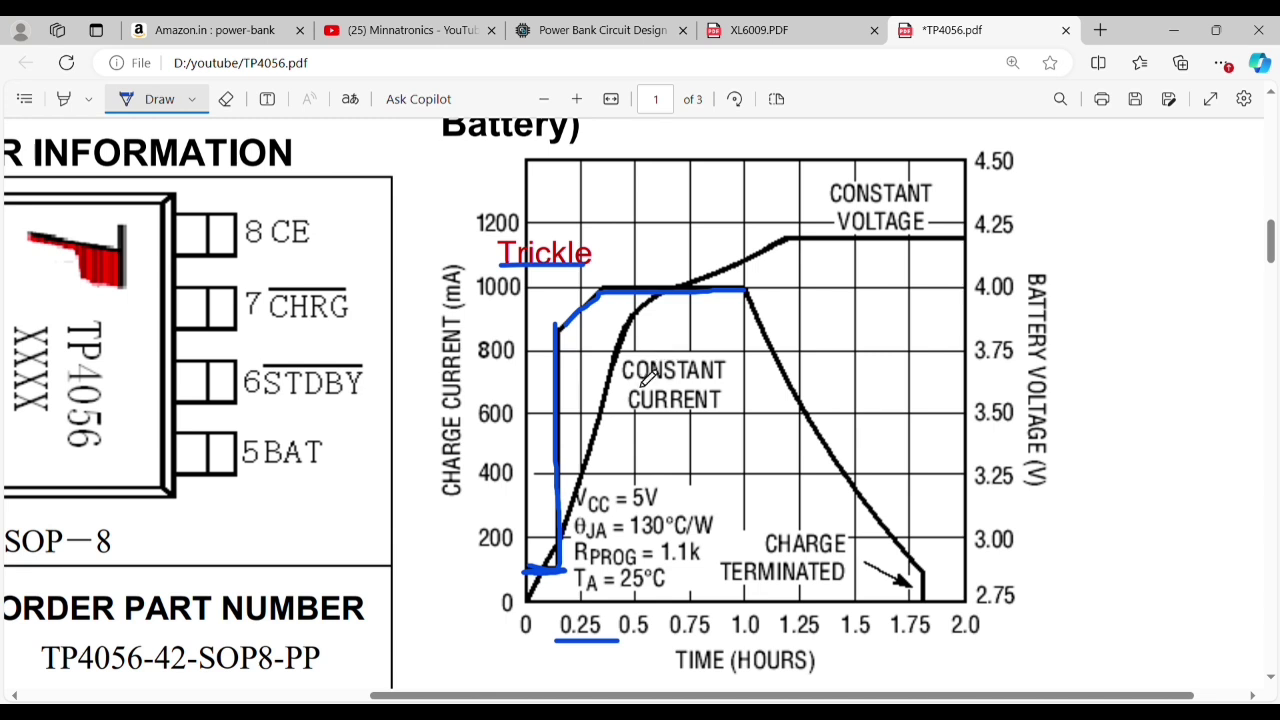
Trace the battery voltage curve with its constant-voltage stage and the falling charge current in blue, and stop drawing
mouse_move(598, 452)
mouse_down()
mouse_move(645, 316)
mouse_move(756, 255)
mouse_move(762, 193)
mouse_up()
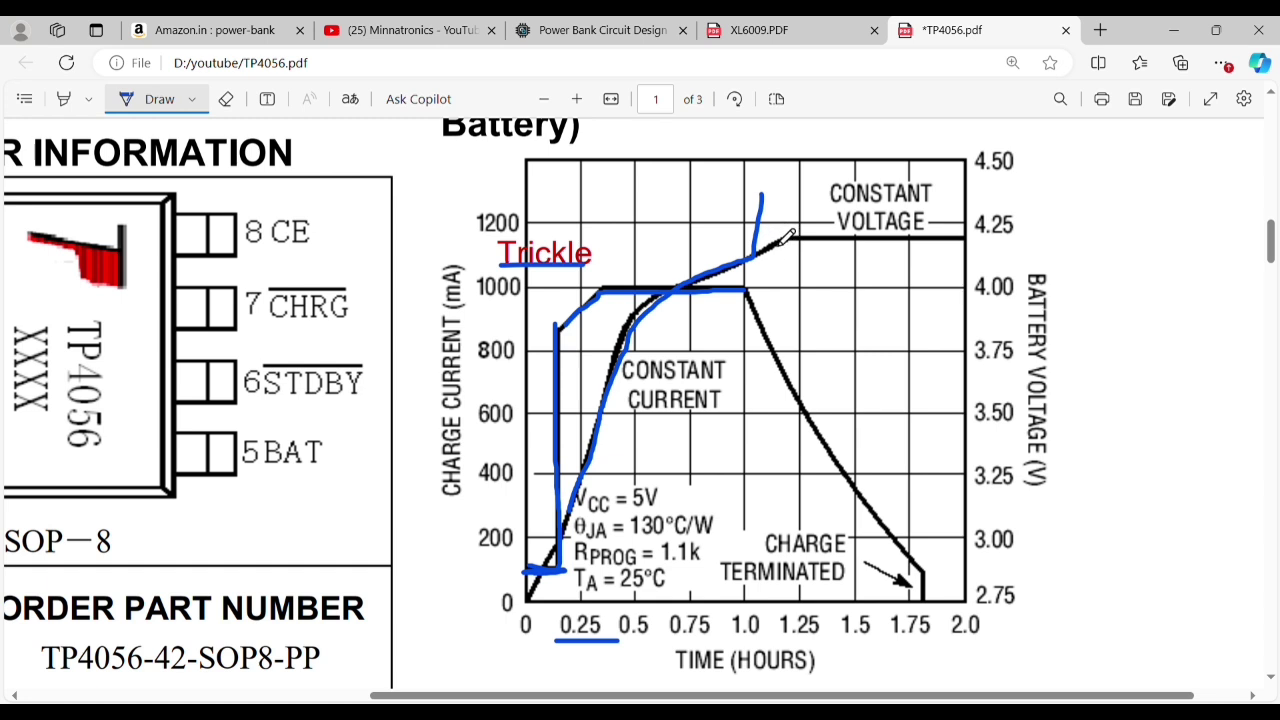
drag(791, 275, 784, 230)
drag(785, 241, 953, 256)
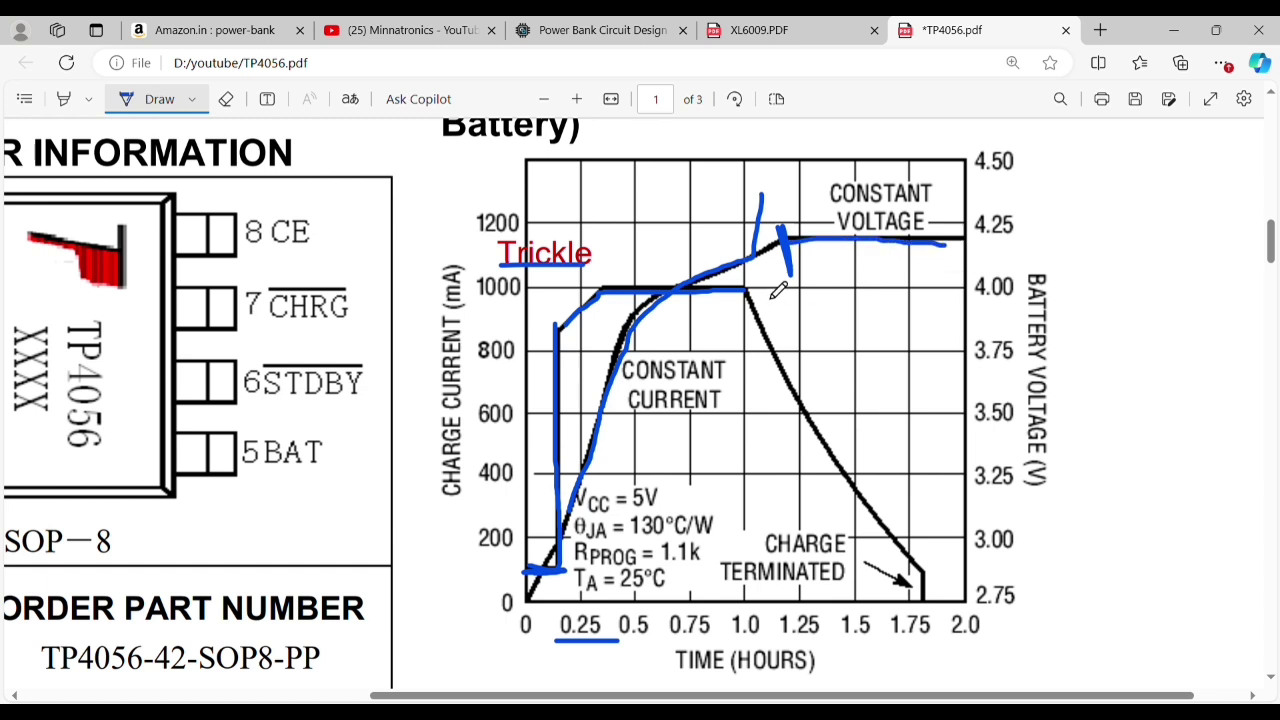
mouse_move(746, 292)
mouse_down()
mouse_move(779, 369)
mouse_move(873, 510)
mouse_move(893, 530)
mouse_move(958, 538)
mouse_up()
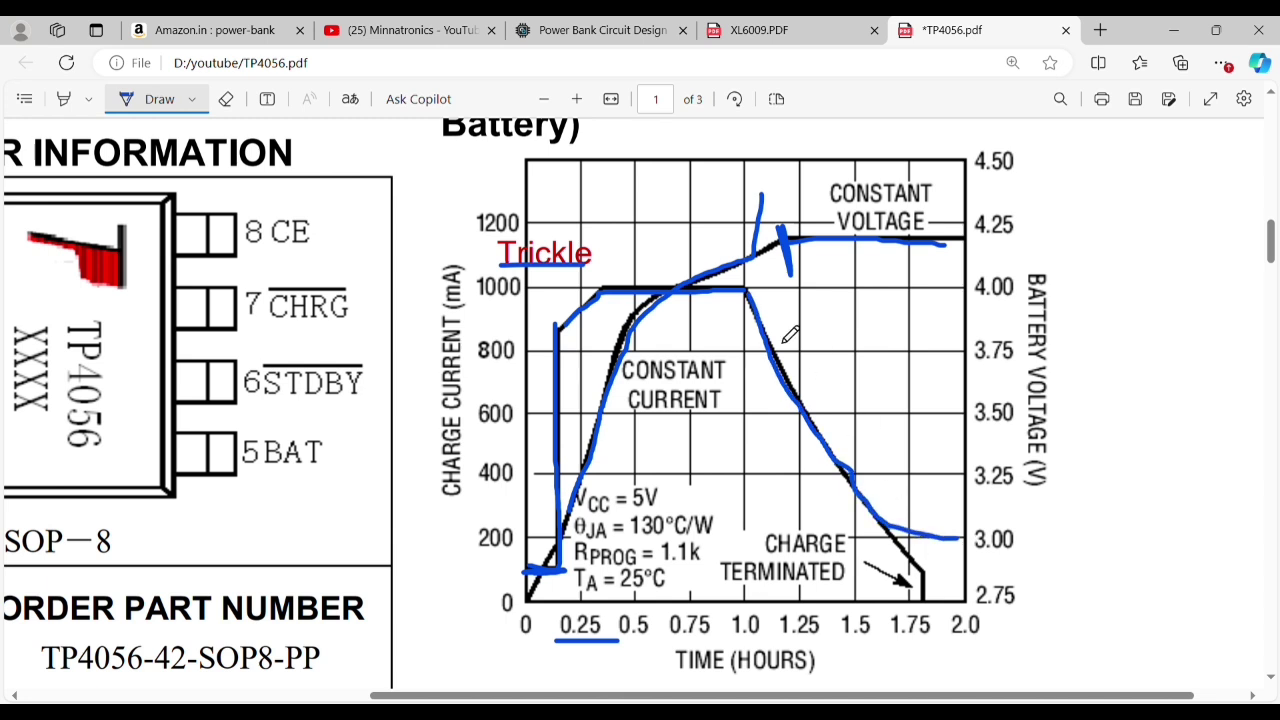
ctrl+scroll(790, 336, down, 2)
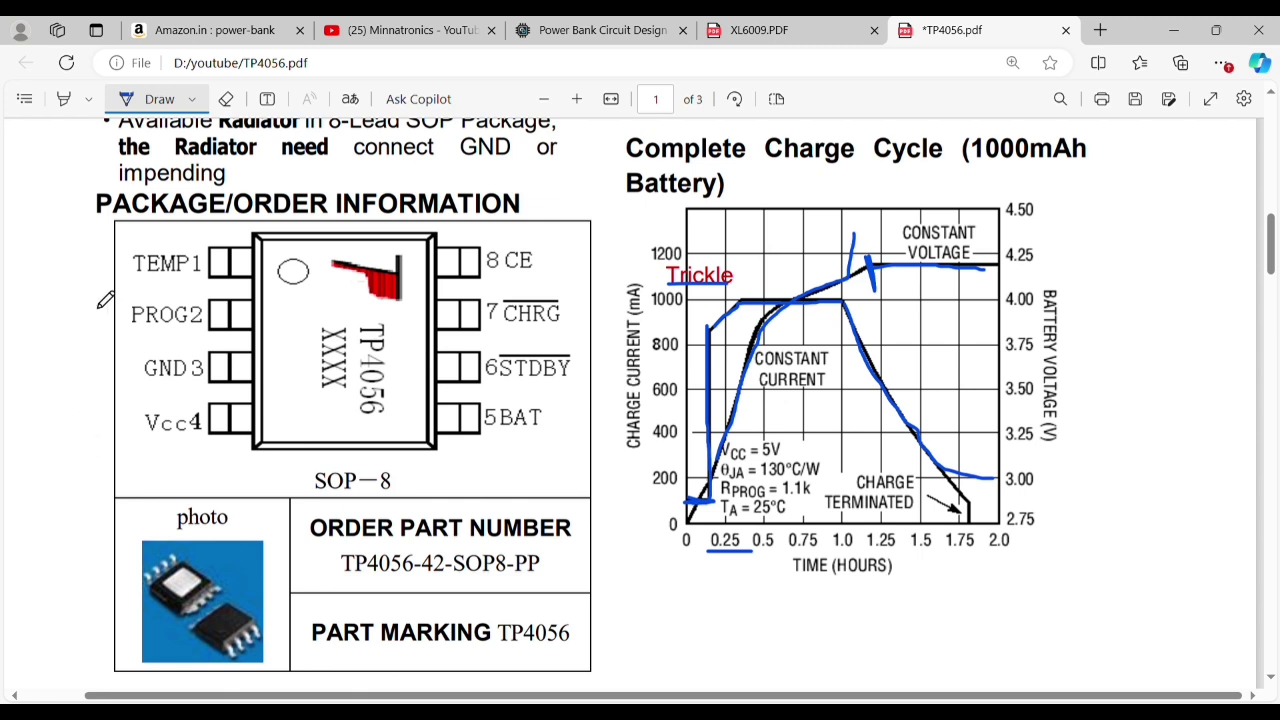
key(Escape)
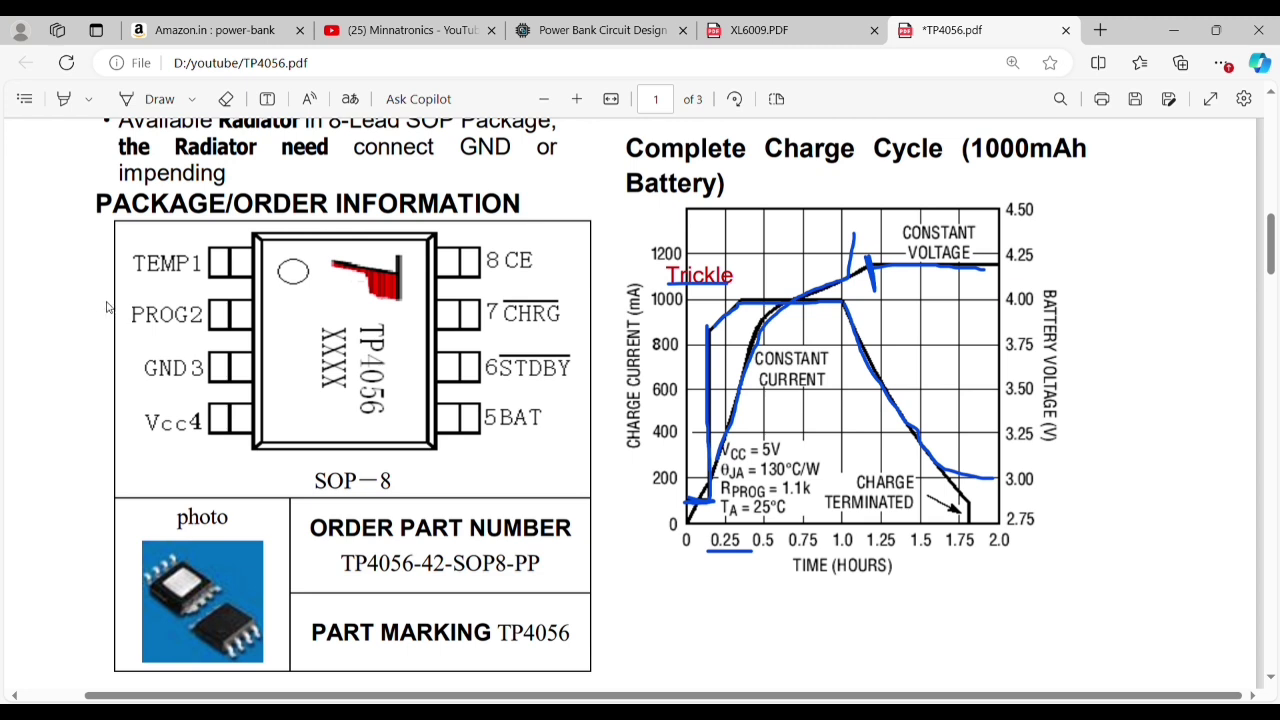
Examine the TP4056 SOP-8 pinout diagram and the Features and Absolute Maximum Ratings lists on page 1
ctrl+scroll(98, 302, up, 2)
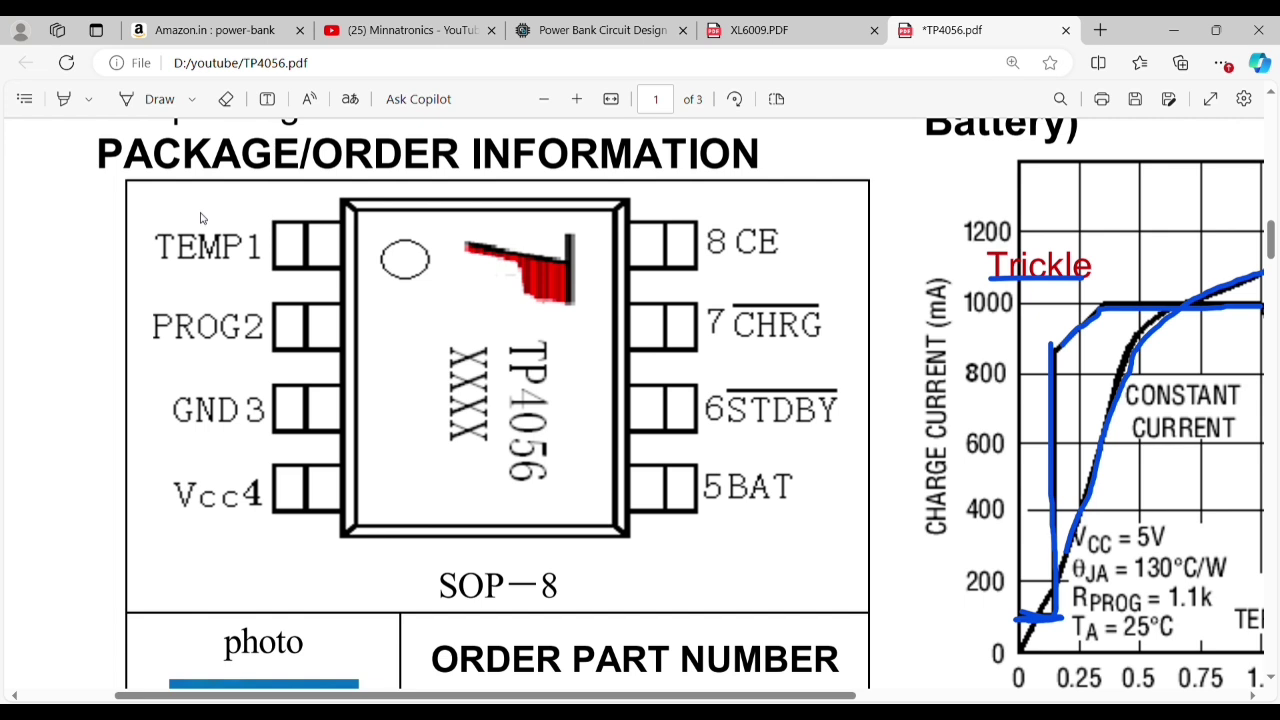
ctrl+scroll(200, 218, down, 3)
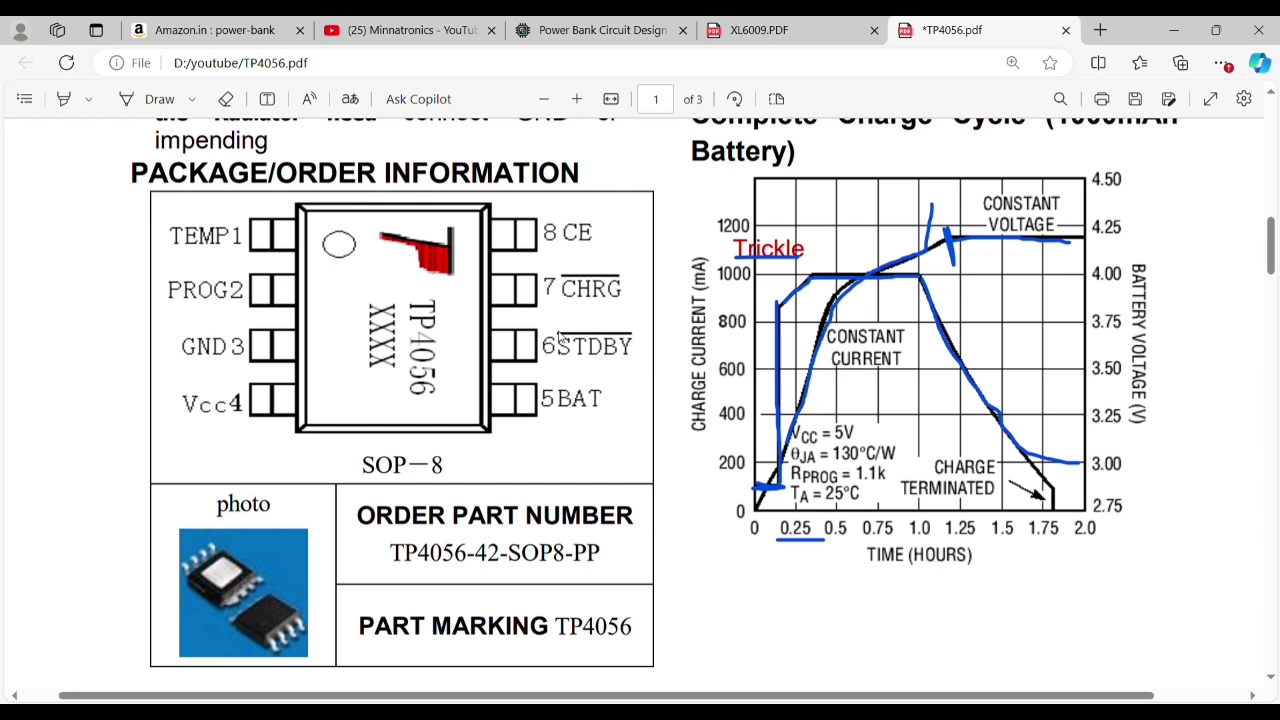
scroll(598, 347, up, 4)
scroll(598, 347, up, 3)
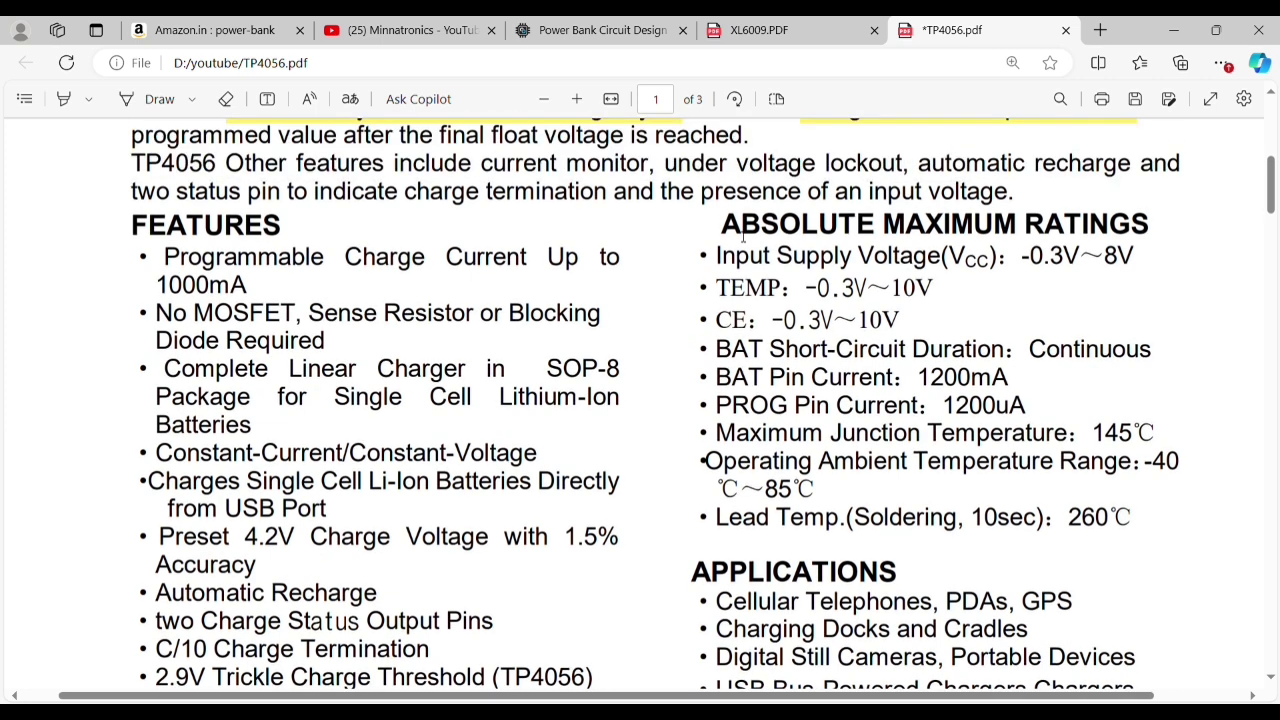
scroll(743, 236, down, 6)
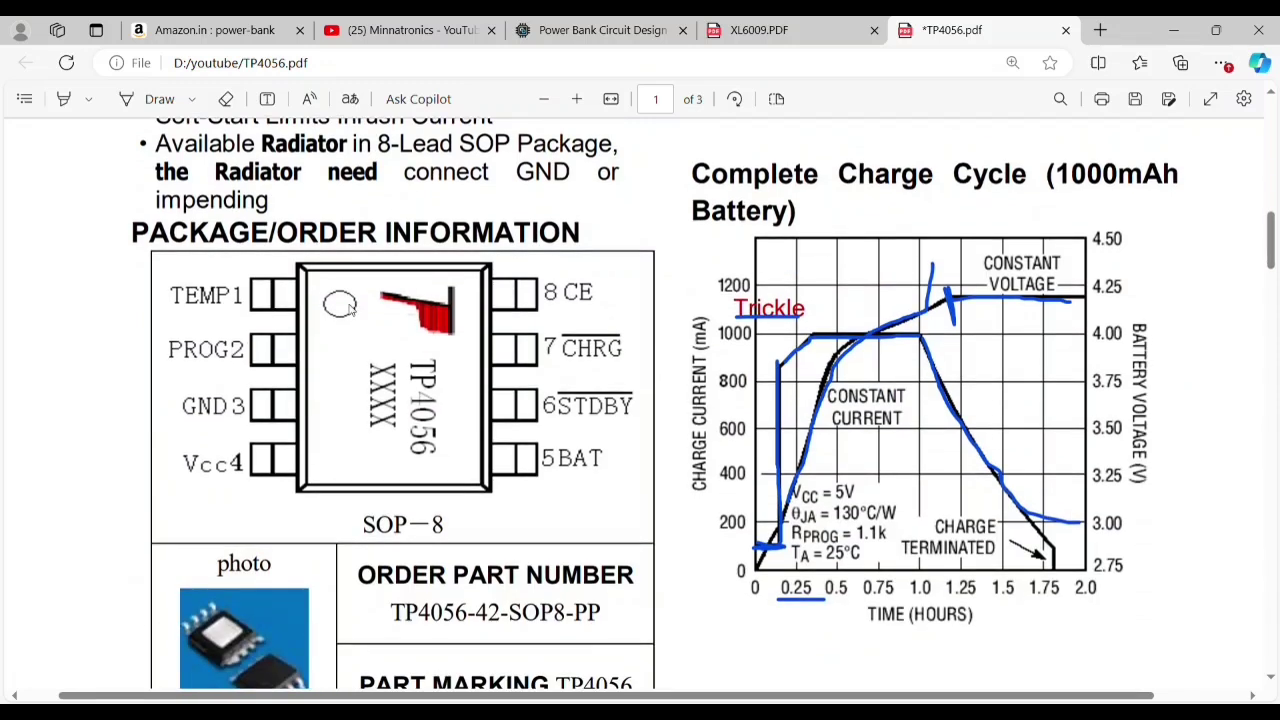
scroll(368, 390, down, 3)
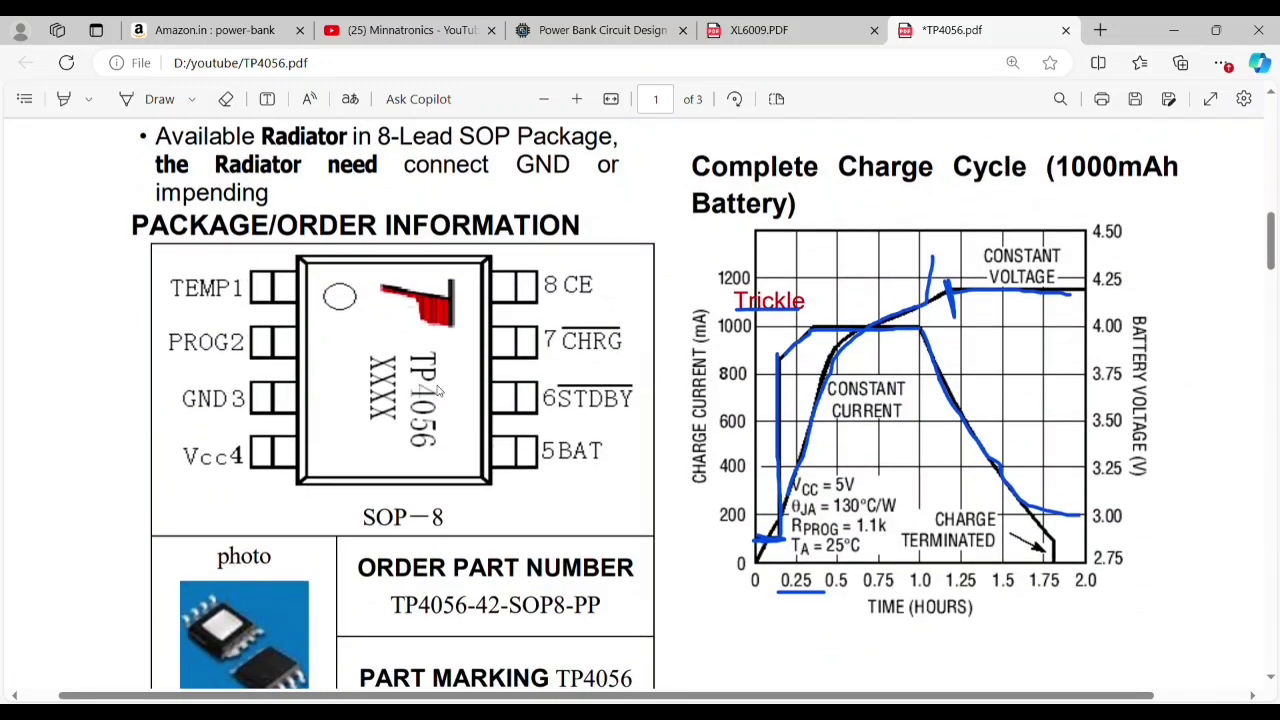
scroll(438, 390, up, 2)
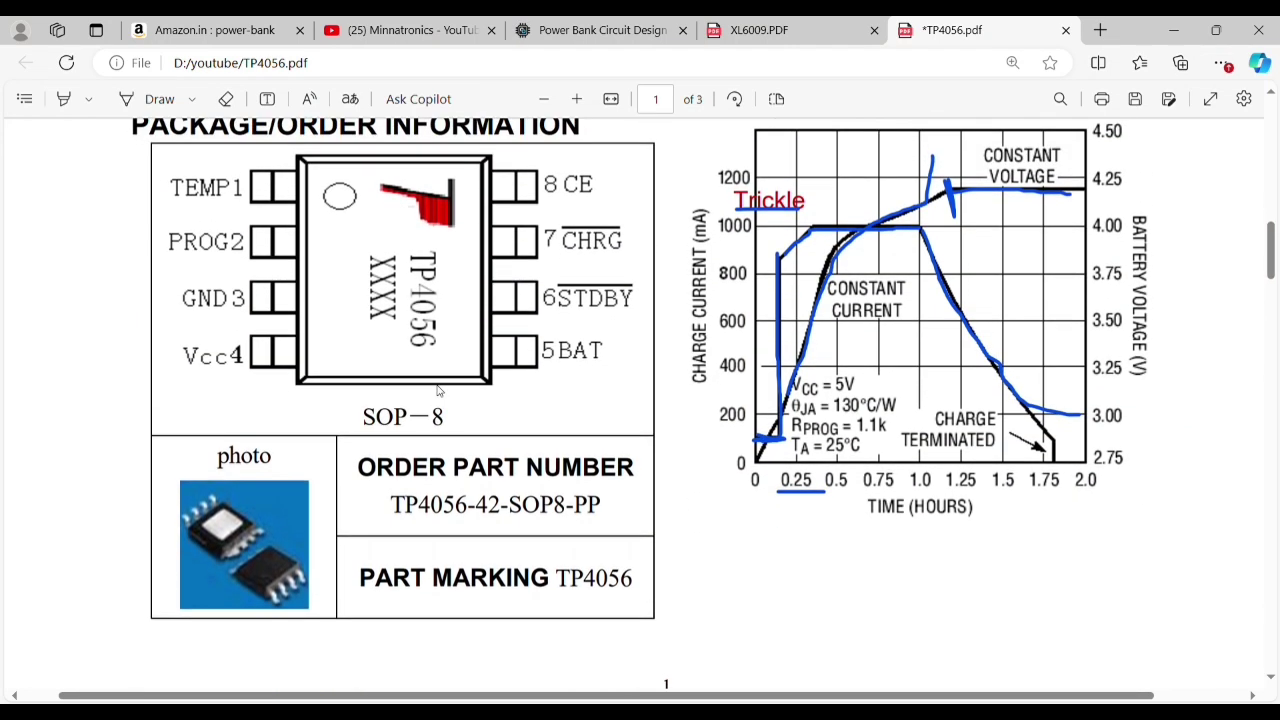
scroll(438, 390, down, 1)
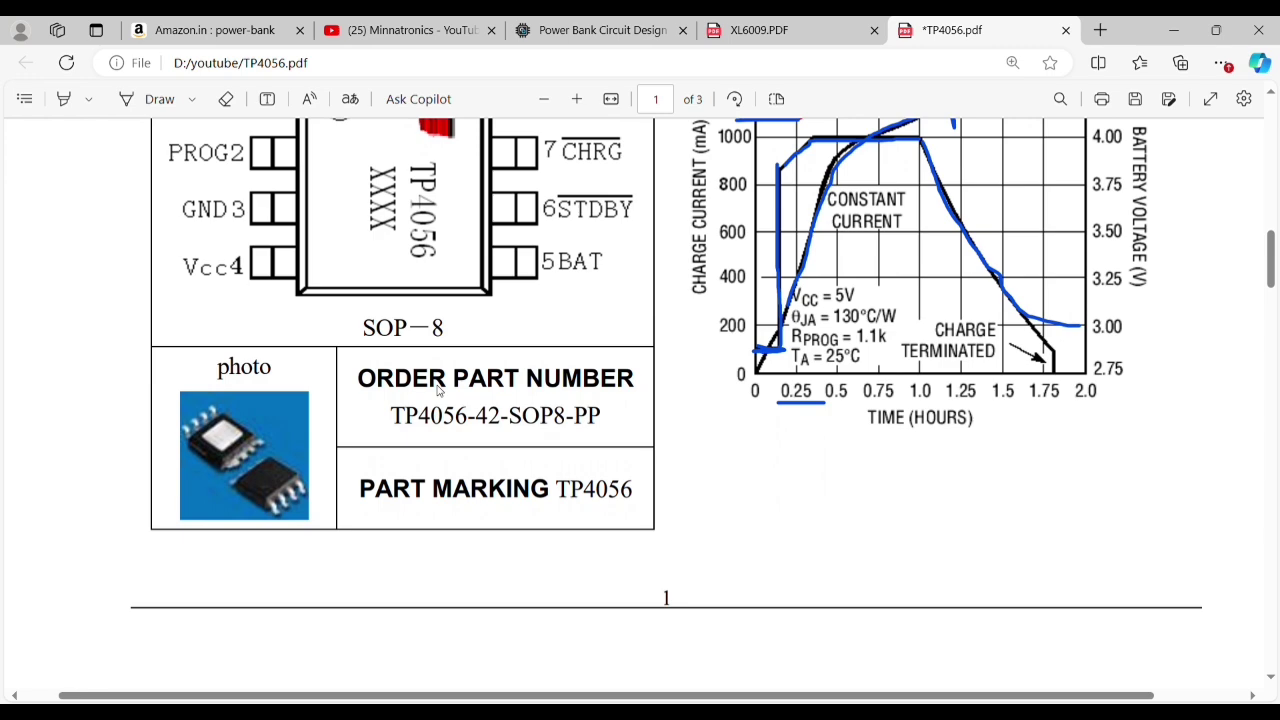
Read the pin descriptions on page 2, focusing on TEMP and PROG, and return to the pinout and charge cycle graph on page 1
scroll(438, 390, down, 5)
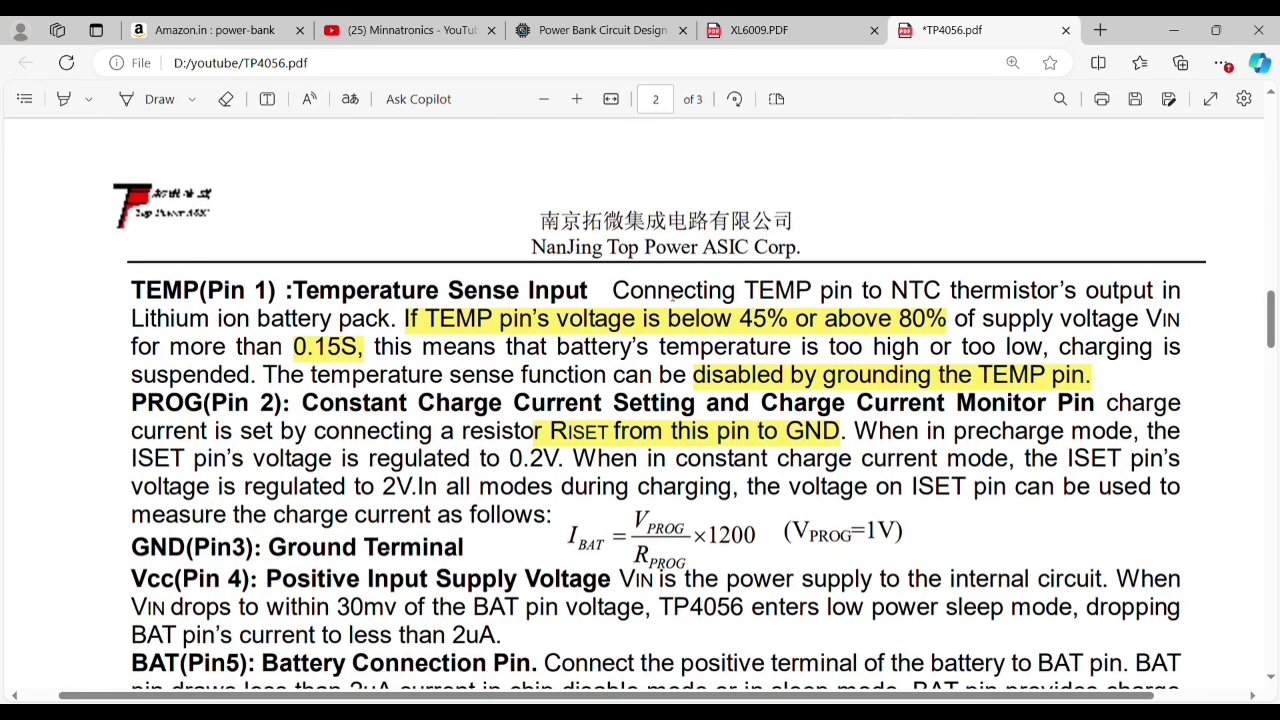
scroll(672, 290, down, 1)
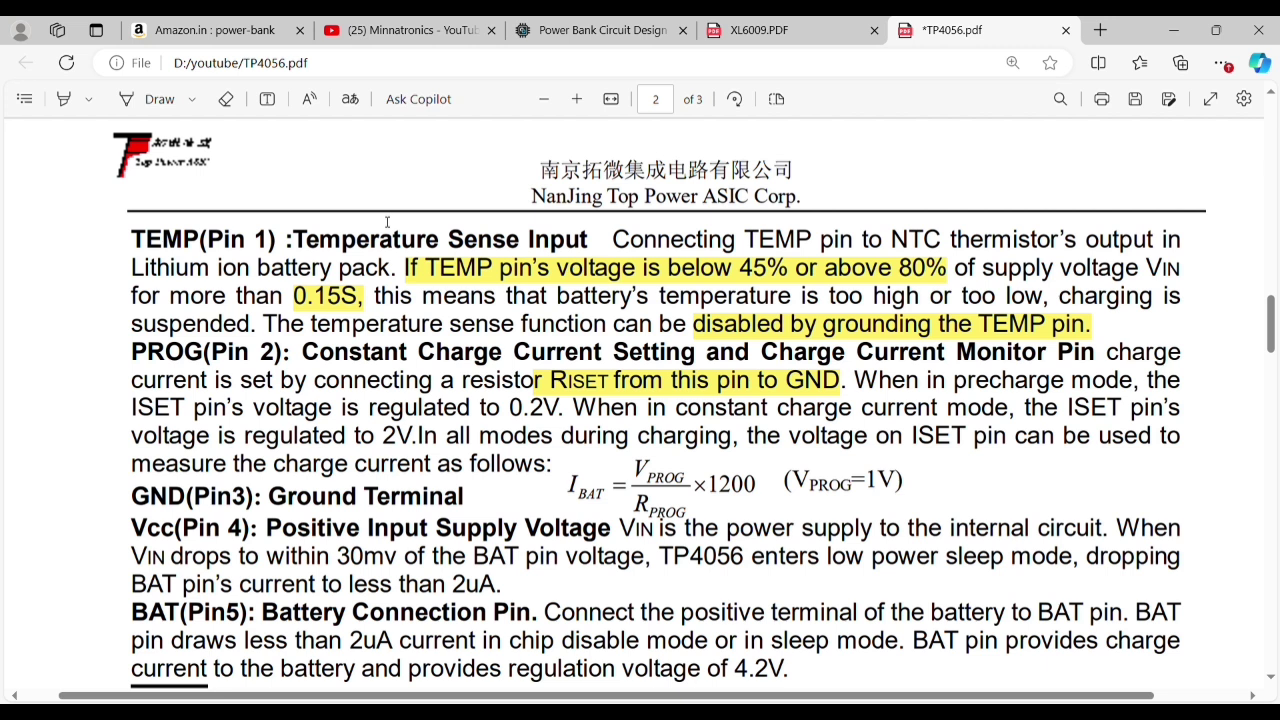
scroll(387, 222, down, 2)
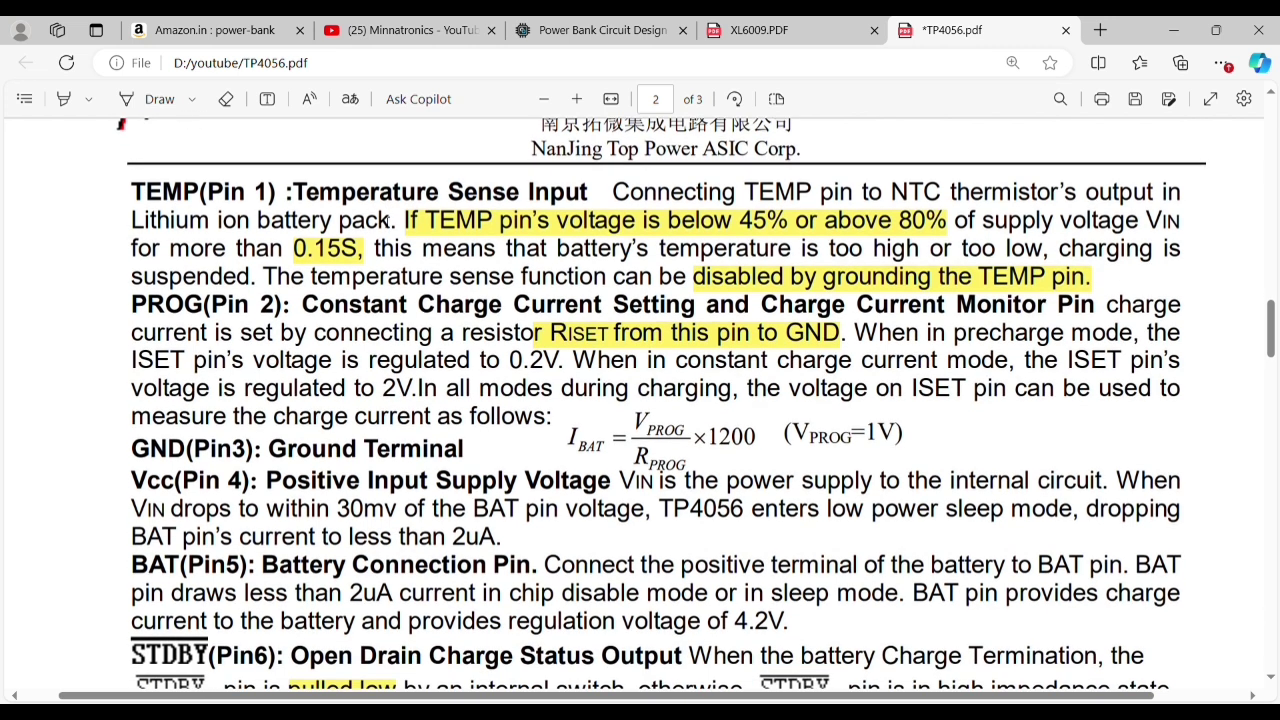
scroll(386, 221, down, 1)
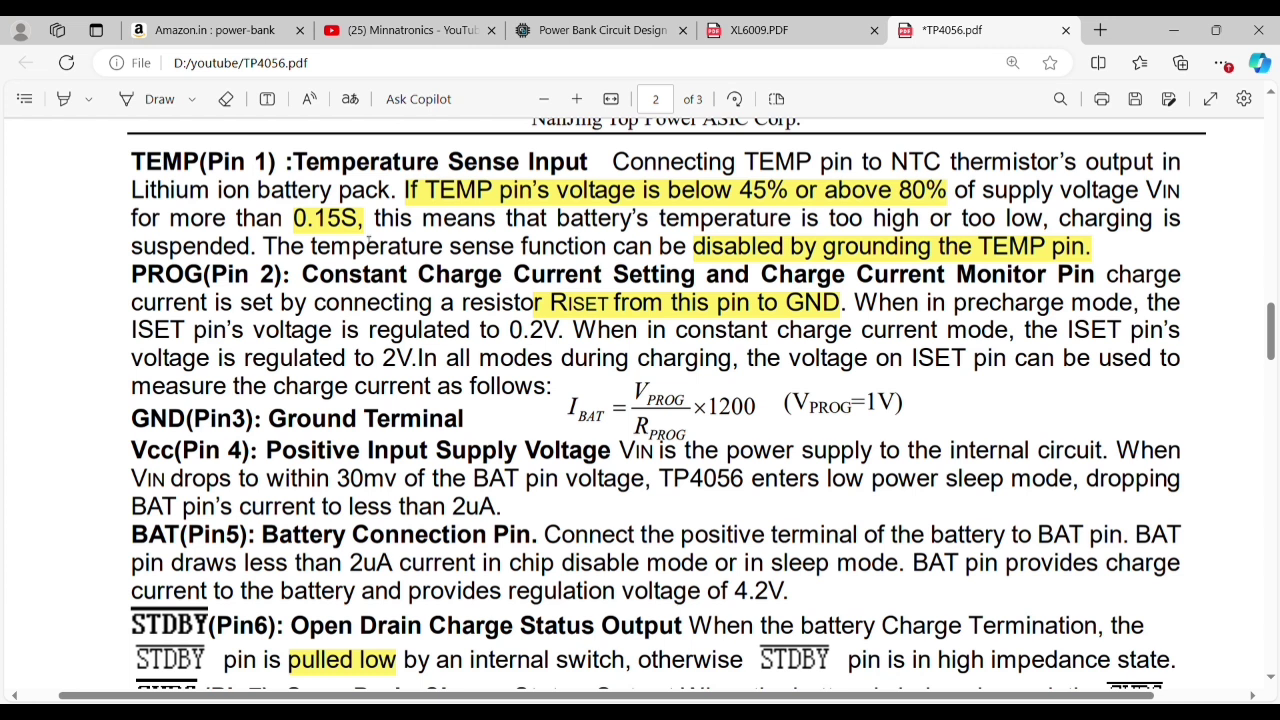
scroll(369, 243, up, 1)
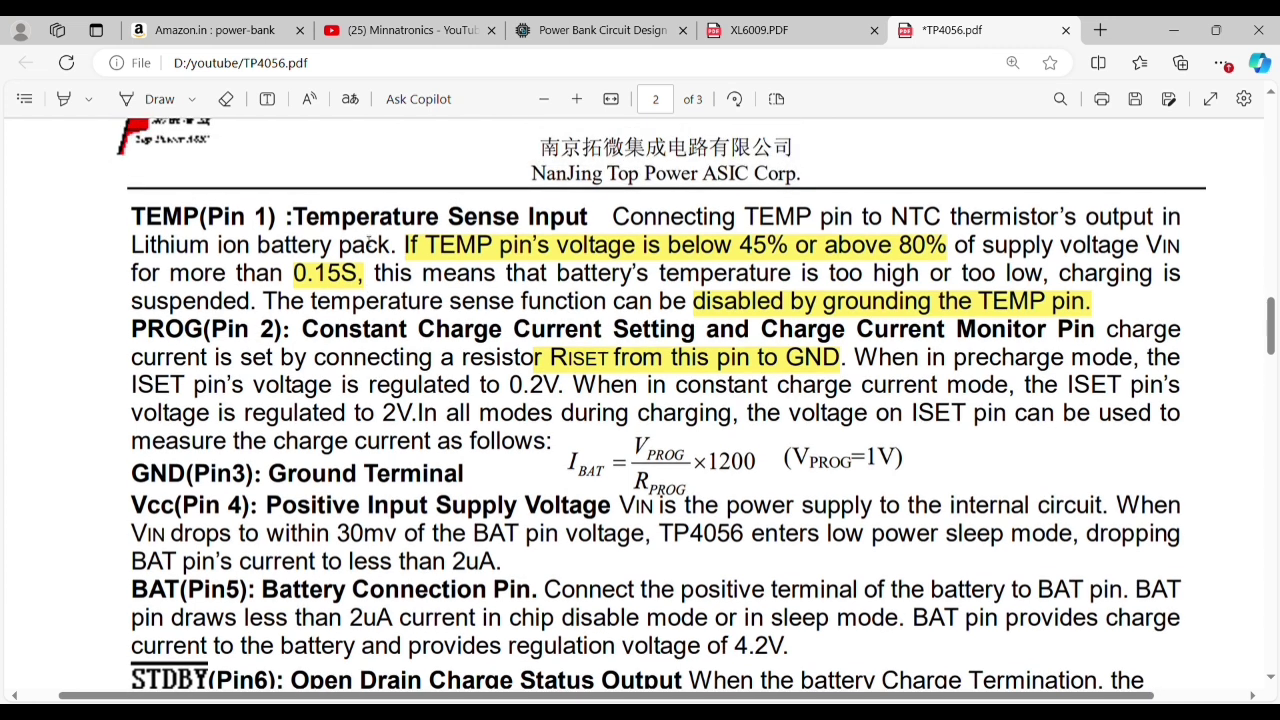
scroll(369, 243, down, 1)
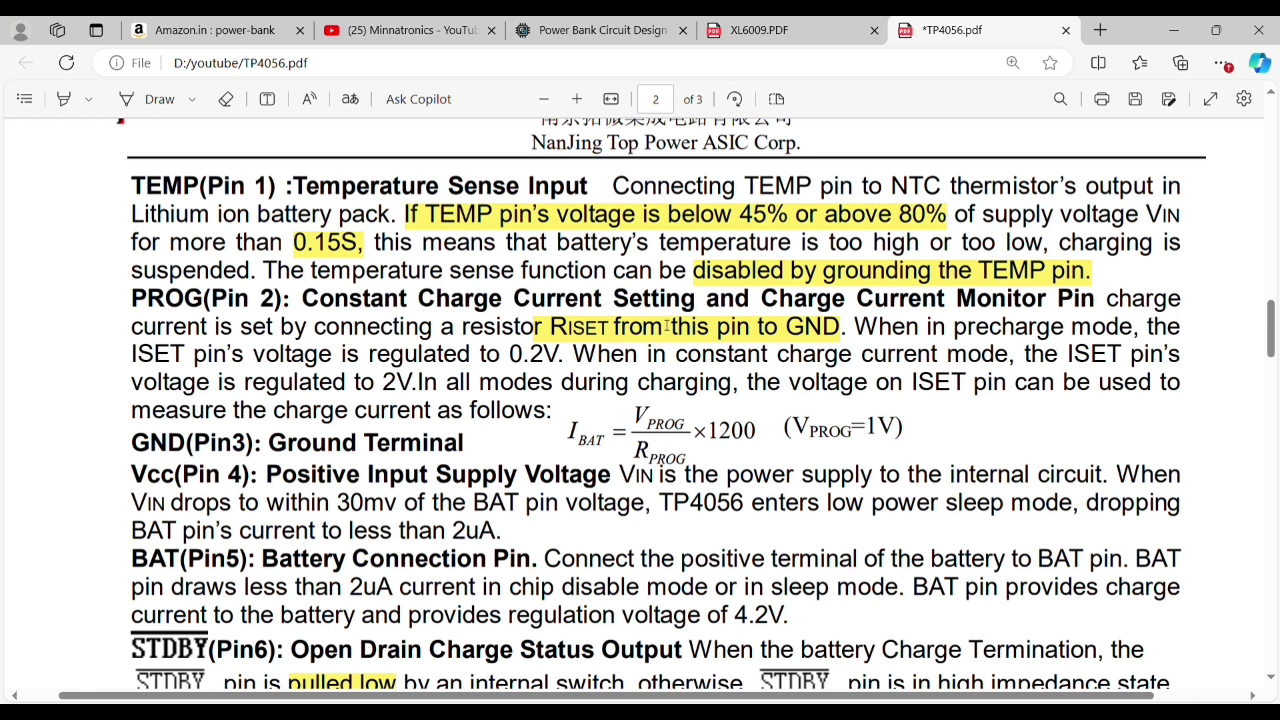
scroll(667, 326, up, 12)
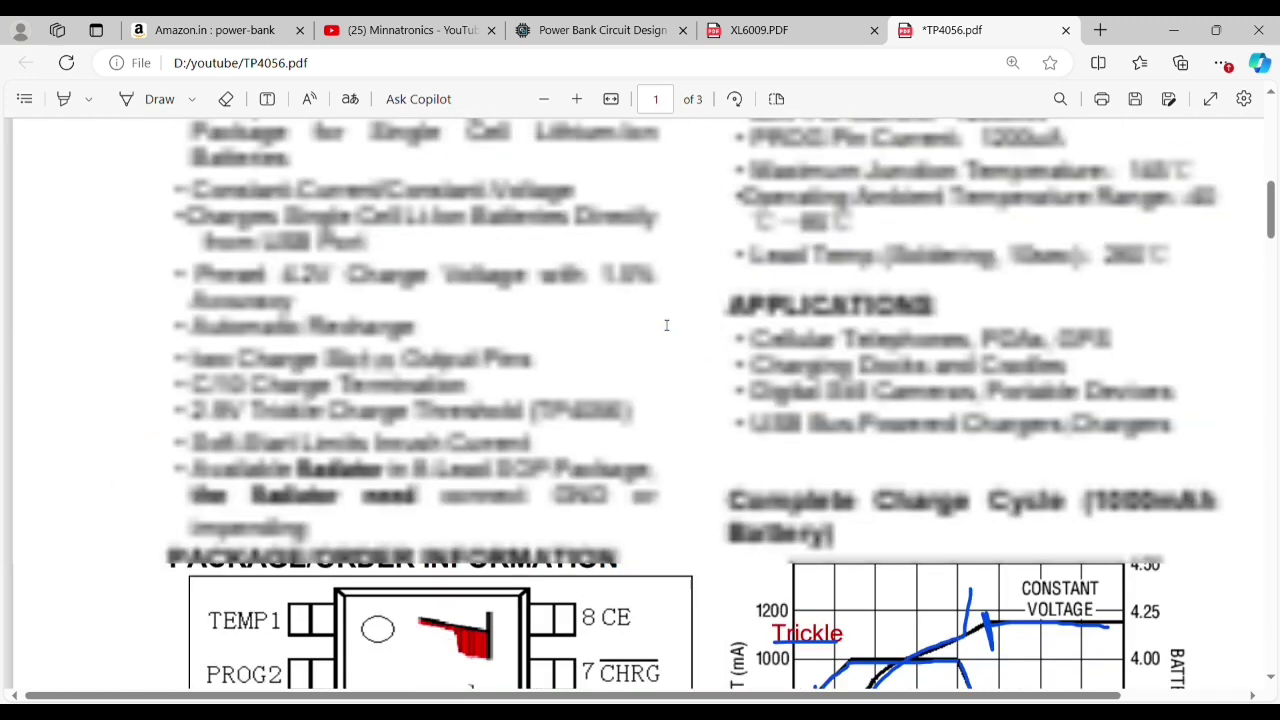
scroll(667, 326, down, 4)
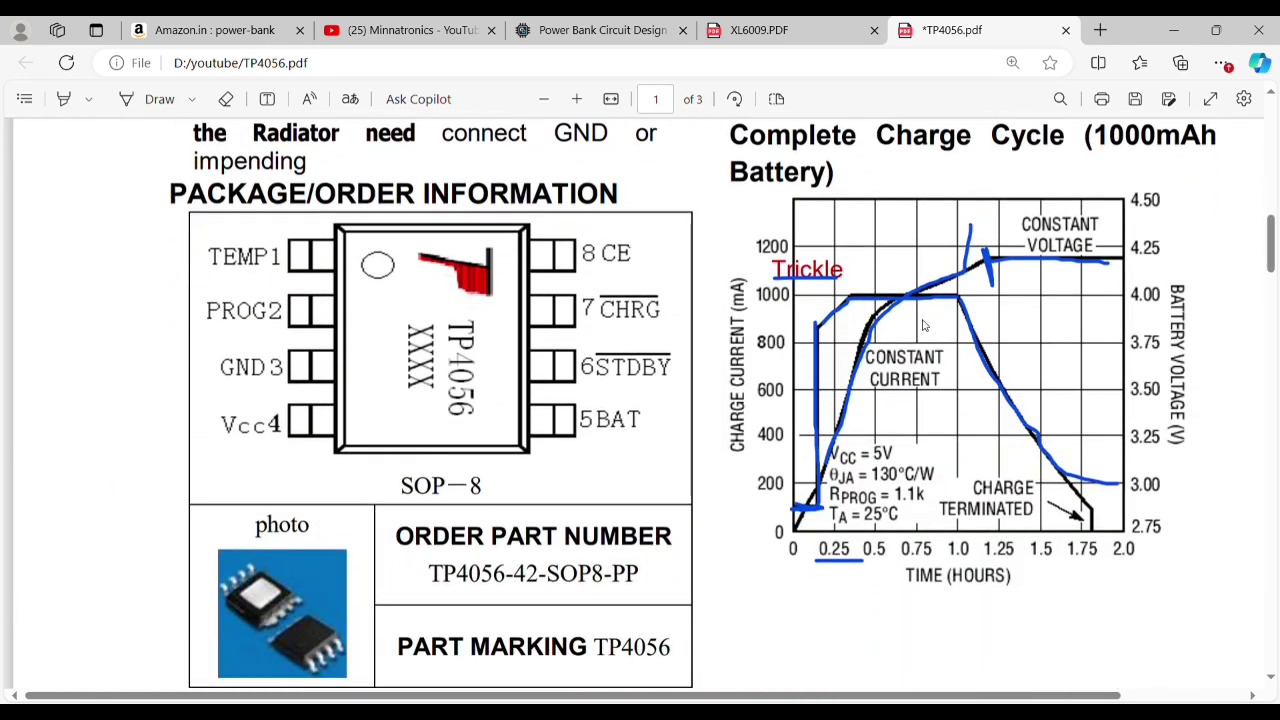
Read the PROG pin description and charge current formula on page 2, and select 1000 mA in the Rprog Current Setting table
scroll(870, 330, down, 8)
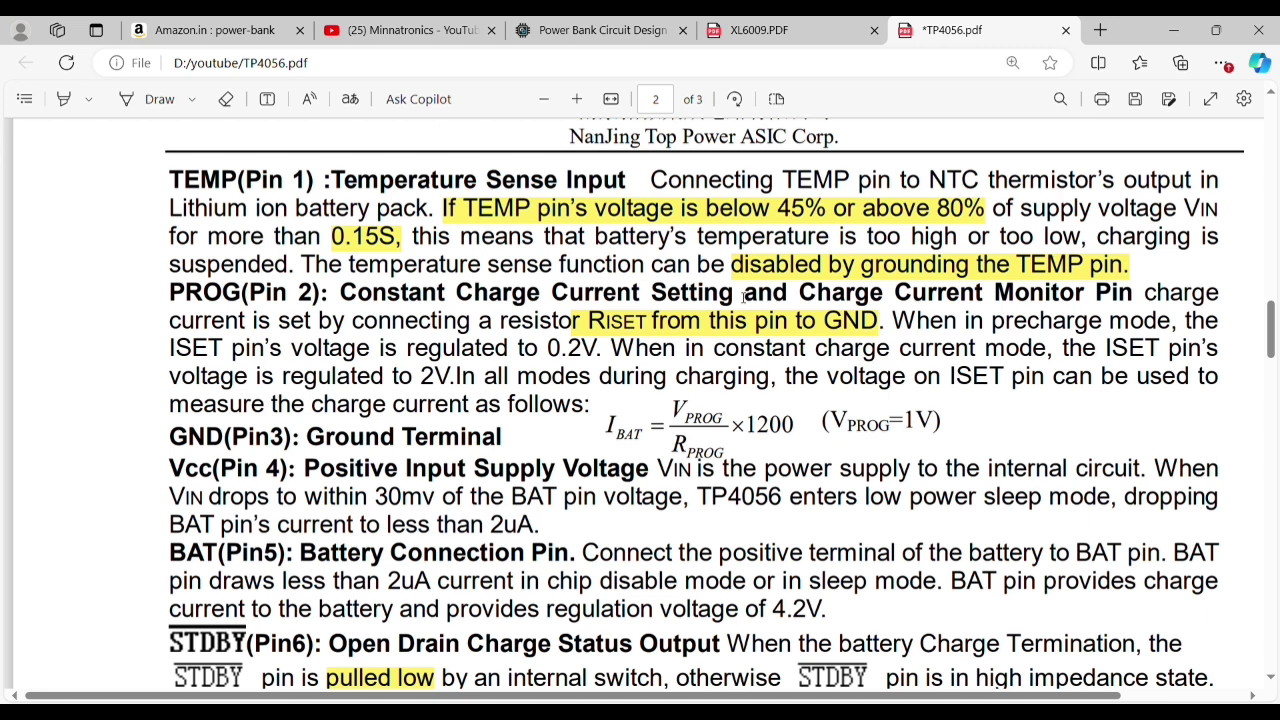
scroll(743, 296, down, 1)
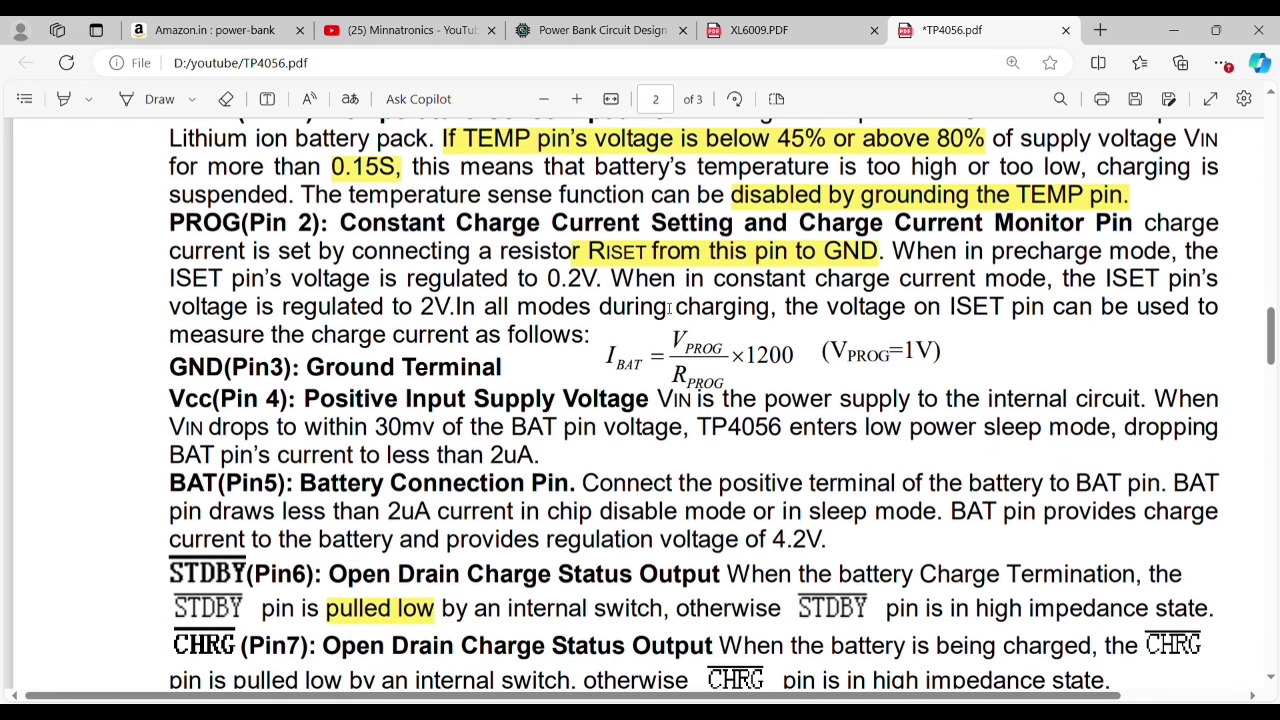
drag(609, 353, 733, 386)
scroll(730, 388, down, 15)
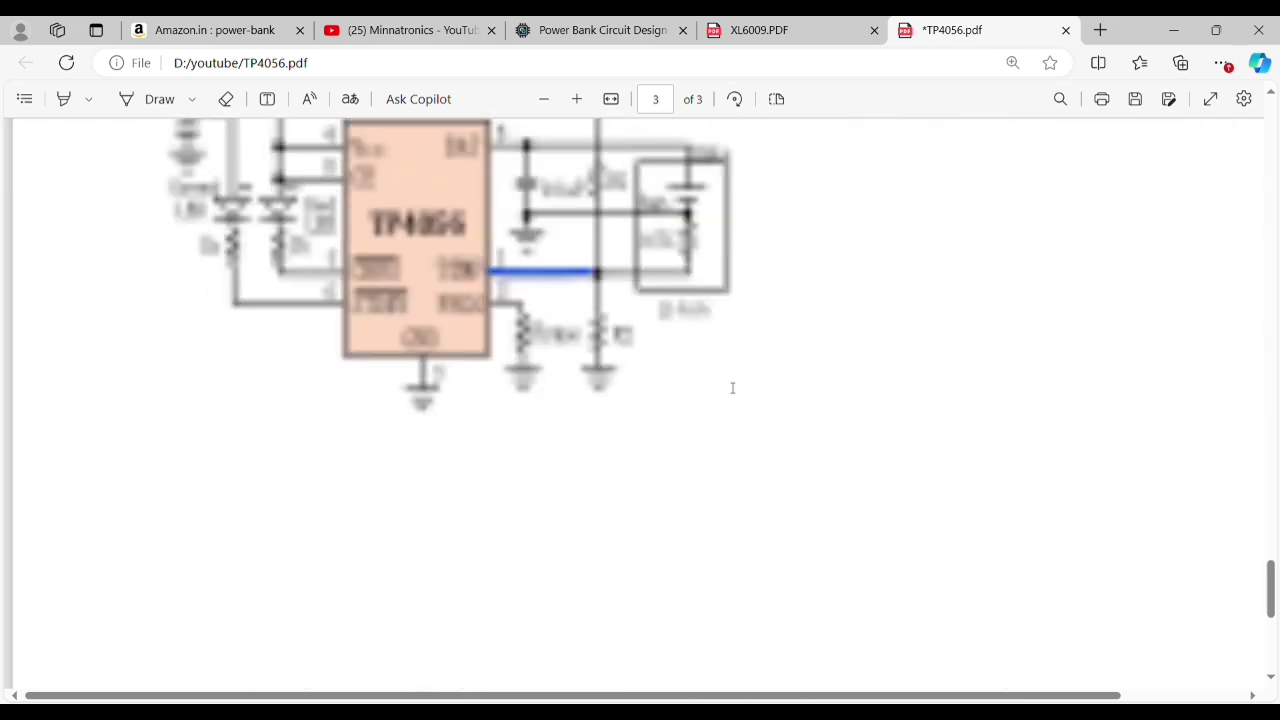
scroll(732, 388, up, 7)
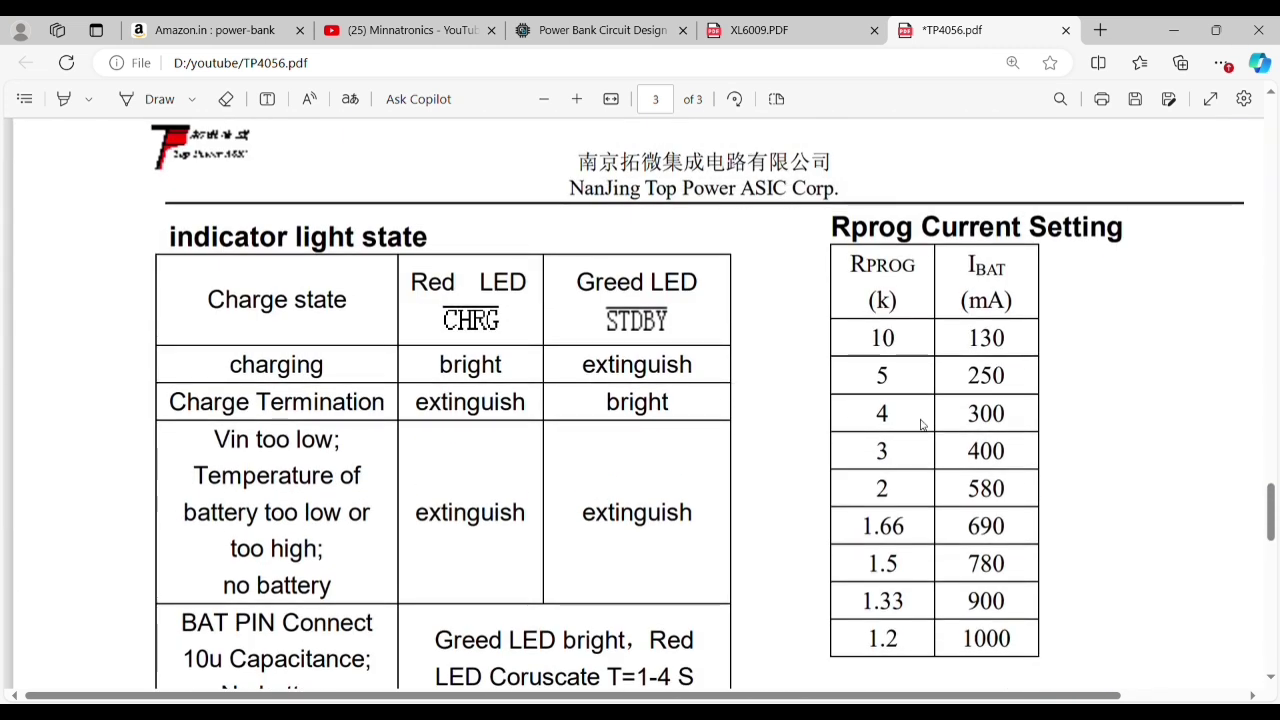
drag(960, 638, 1010, 643)
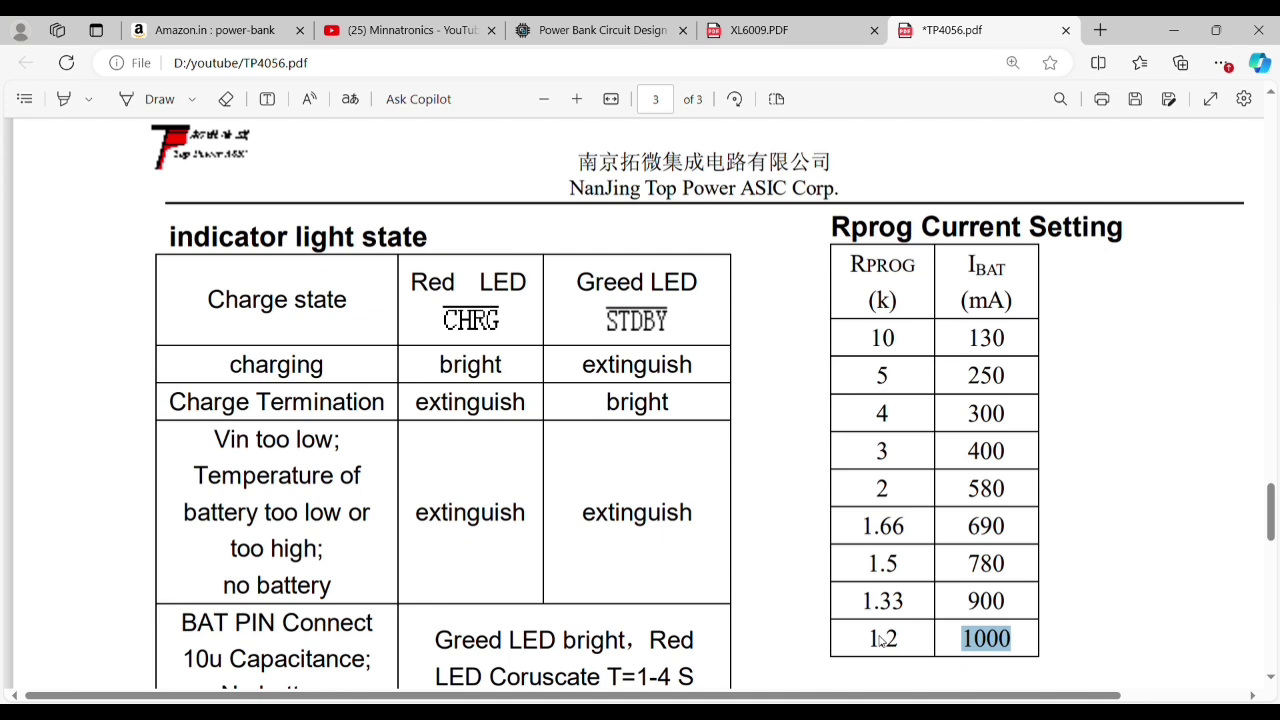
Circle the RPROG resistor at pin 2 of the Typical Applications circuit in blue, and stop drawing
scroll(880, 640, down, 5)
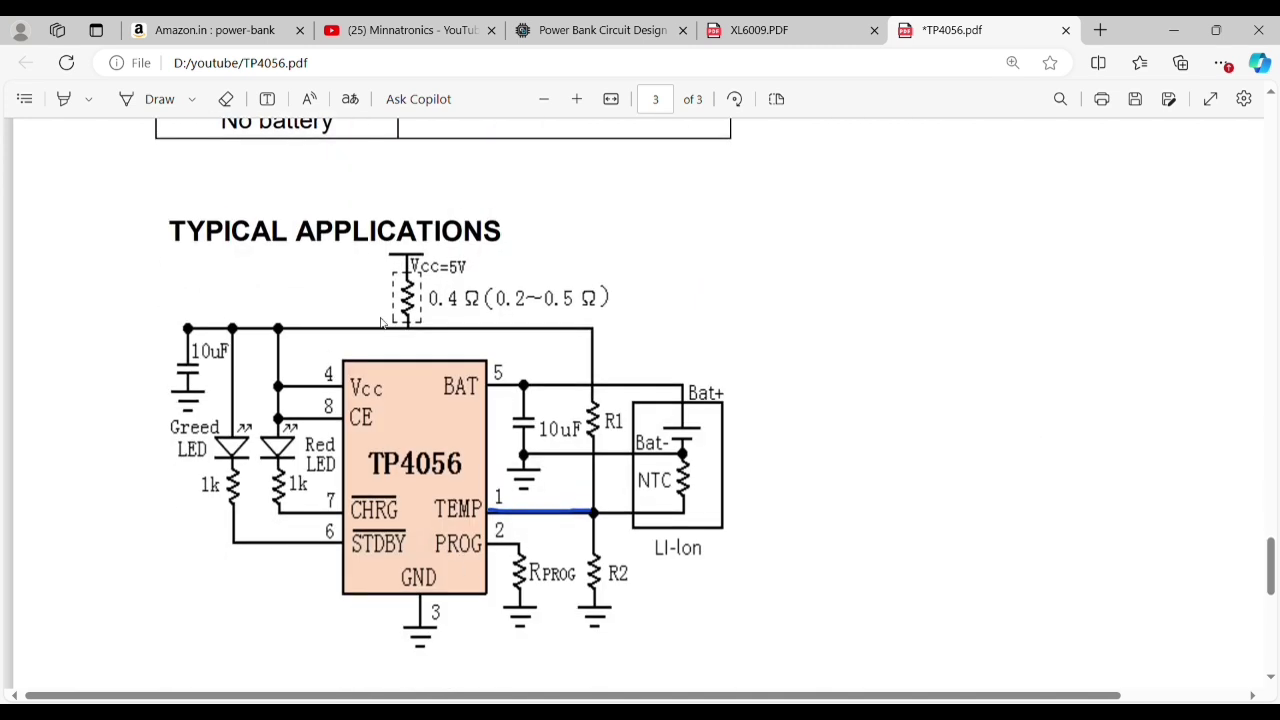
click(152, 99)
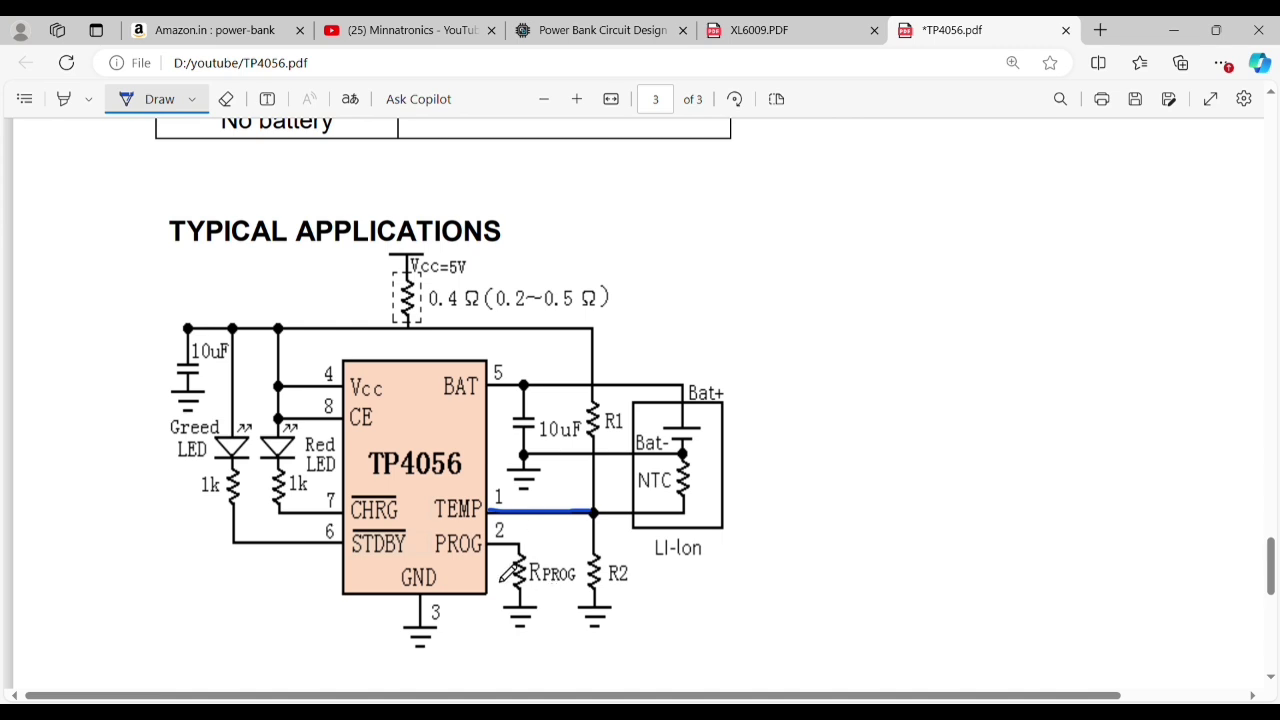
mouse_move(494, 562)
mouse_down()
mouse_move(558, 562)
mouse_move(530, 596)
mouse_move(500, 566)
mouse_up()
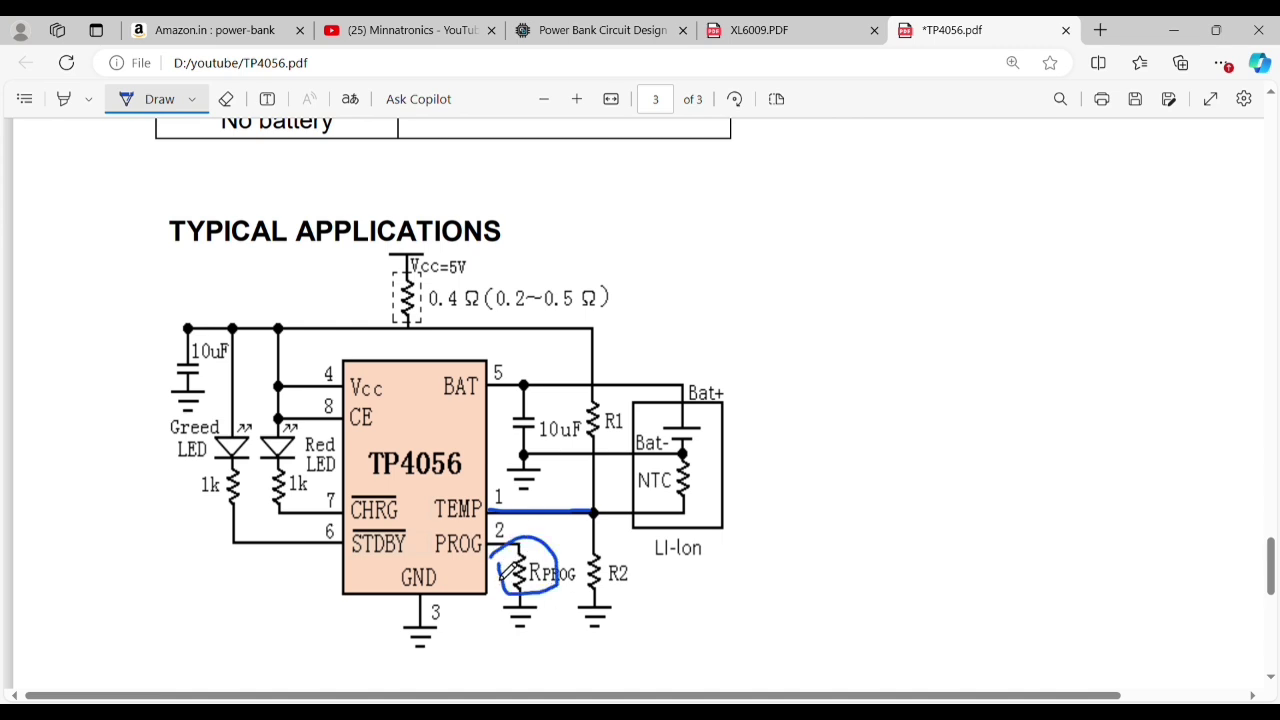
key(Escape)
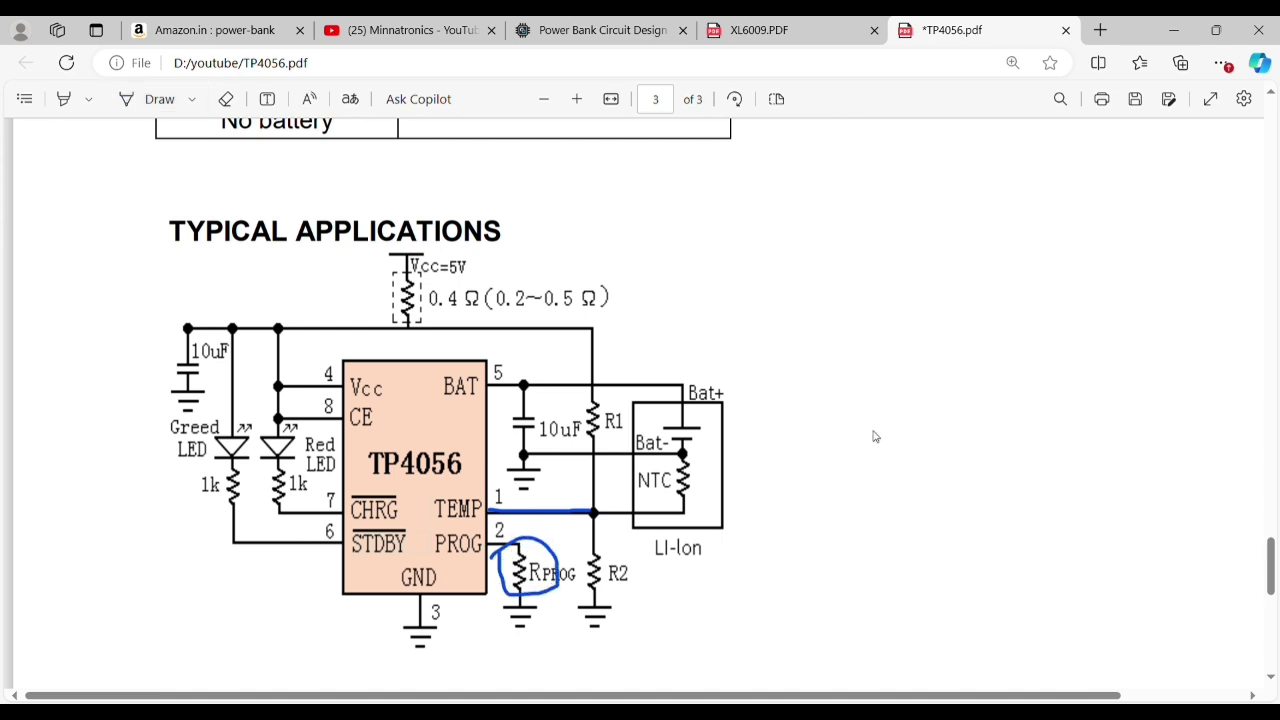
Read the BAT, STDBY, CHRG and CE pin descriptions on page 2, marking the words "Battery Connection Pin"
scroll(875, 437, up, 15)
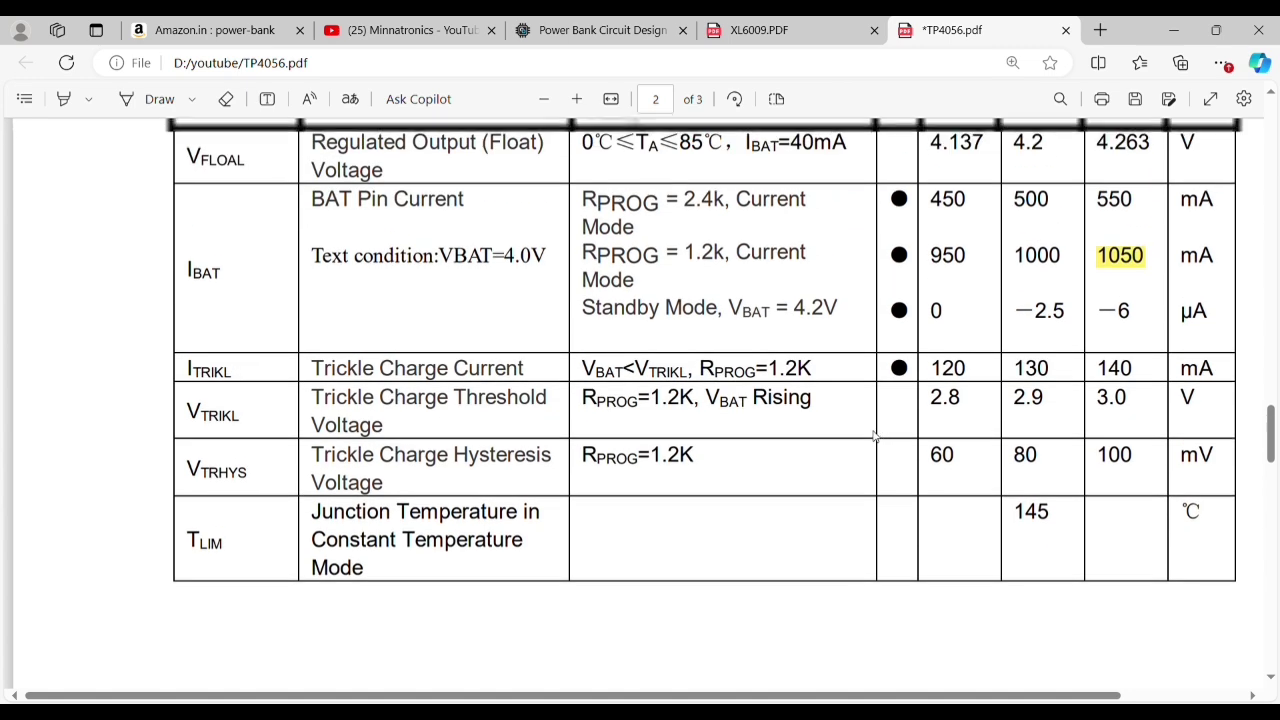
scroll(875, 437, up, 10)
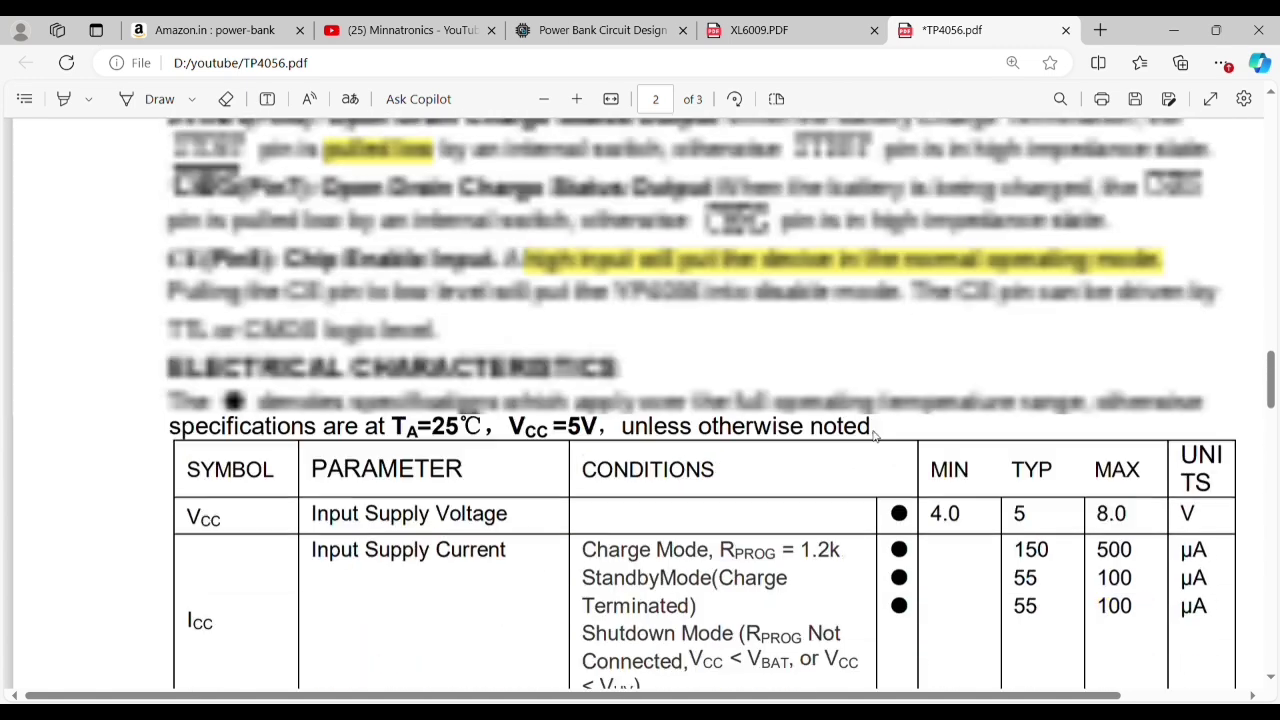
scroll(388, 335, up, 3)
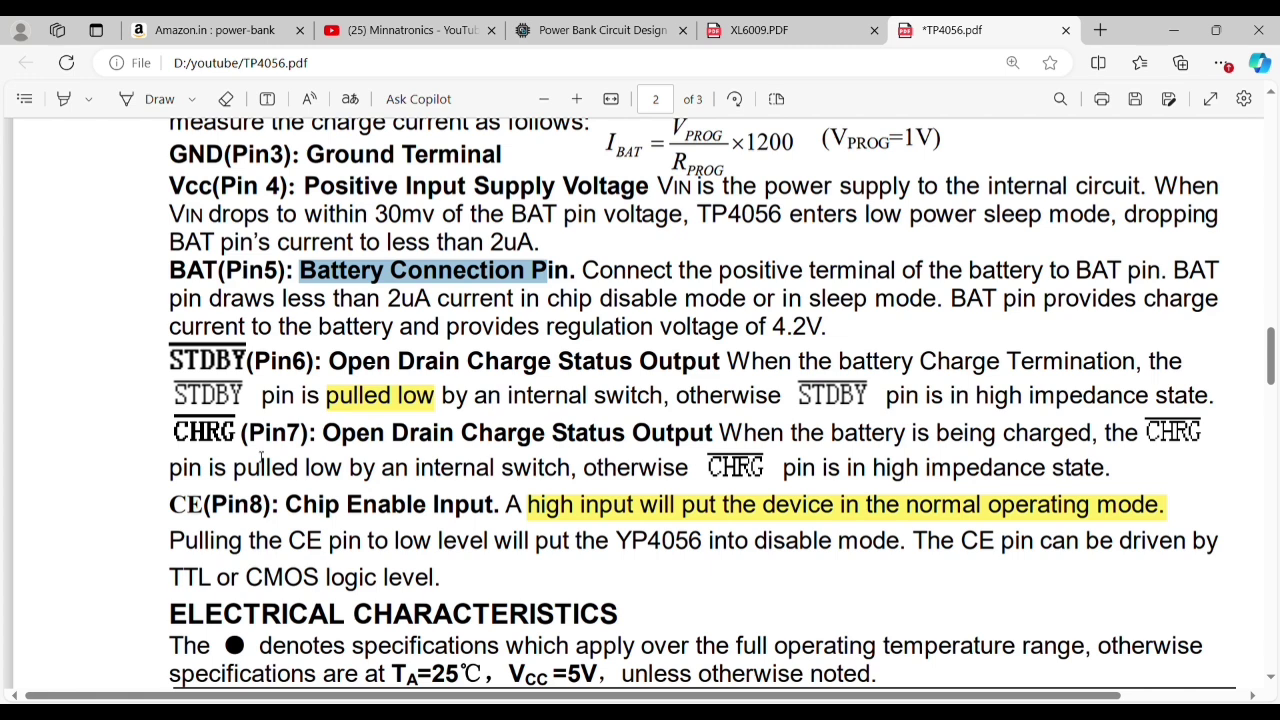
scroll(261, 457, down, 15)
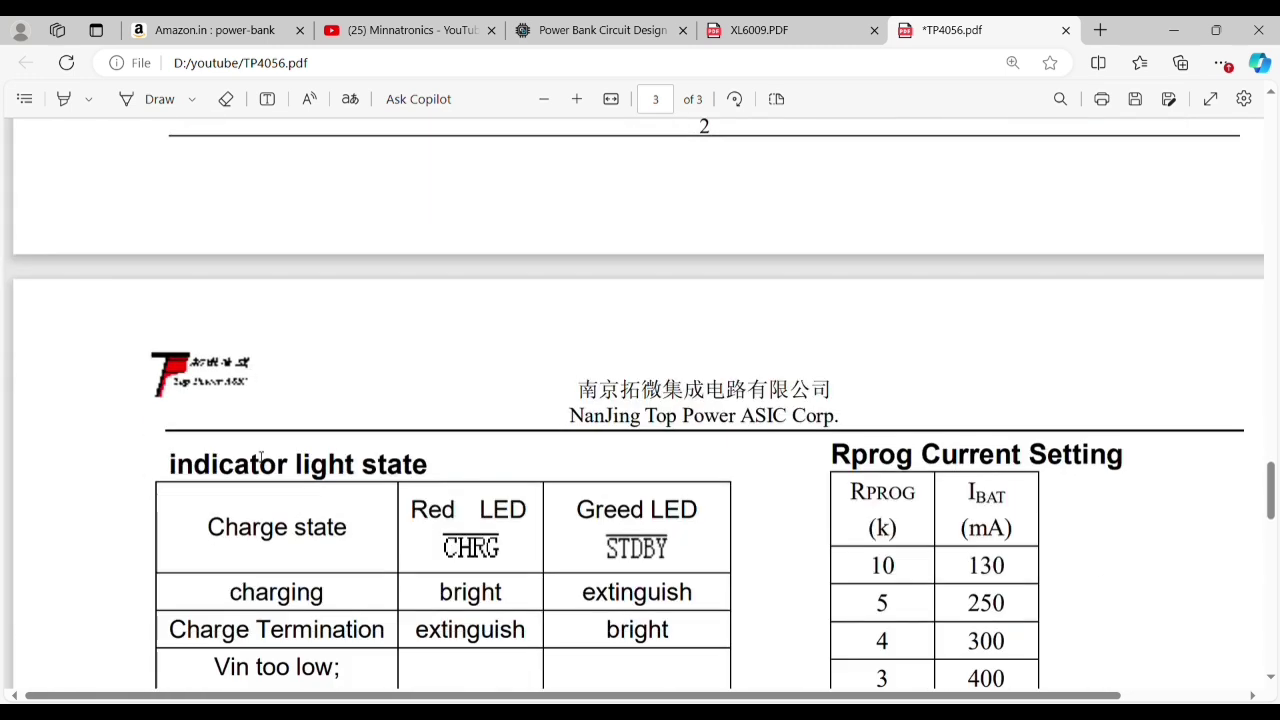
scroll(261, 457, up, 15)
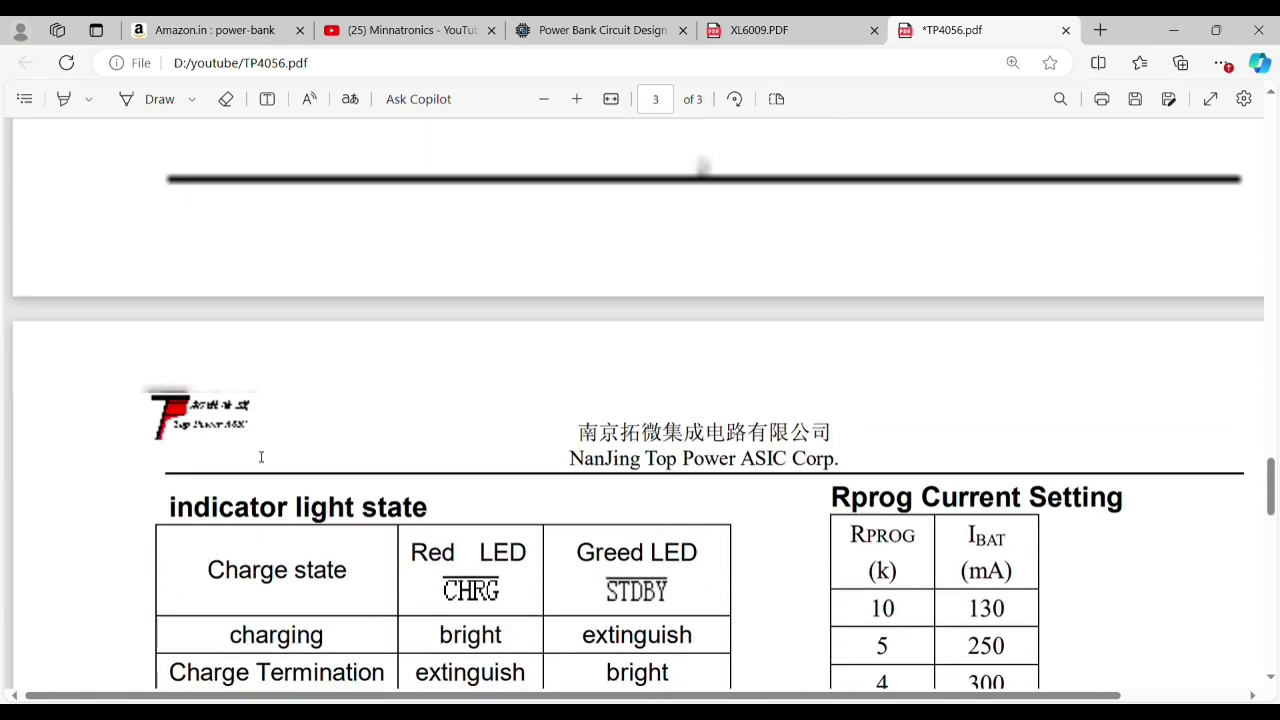
scroll(261, 457, up, 3)
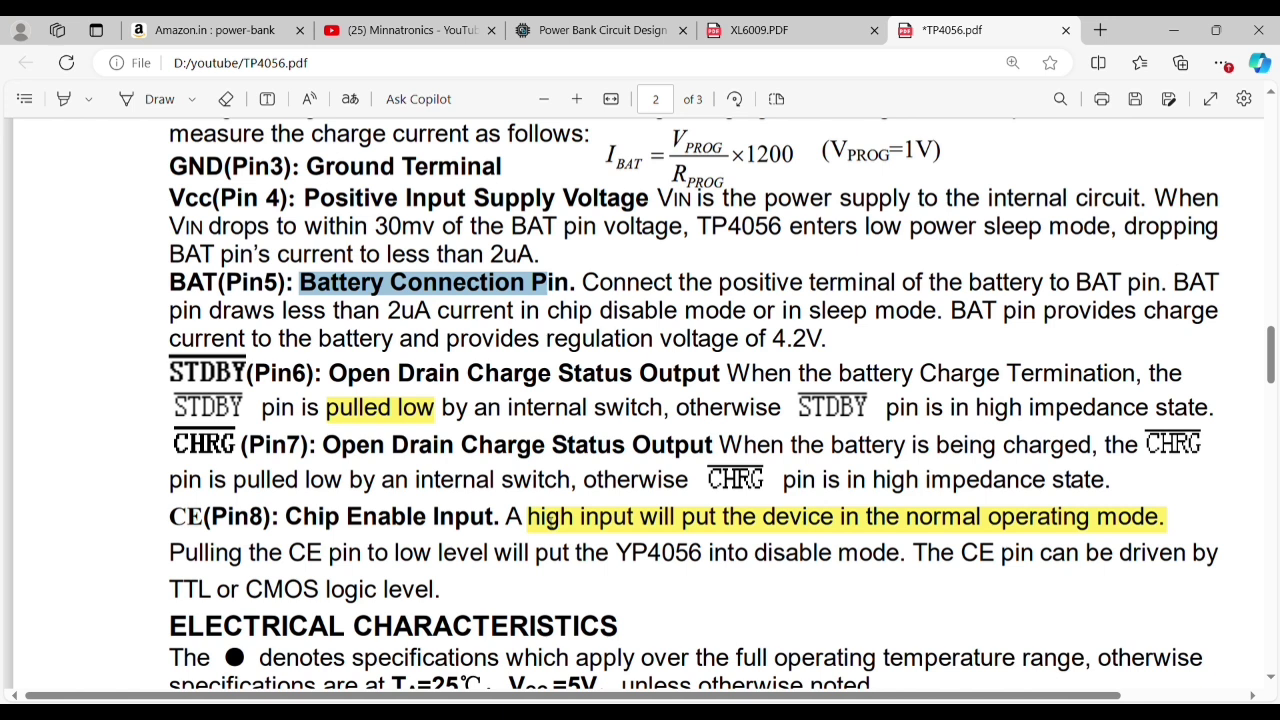
Examine the Electrical Characteristics table on page 2, focusing on the supply voltage, float voltage and BAT pin current rows
scroll(550, 522, down, 1)
scroll(550, 522, down, 5)
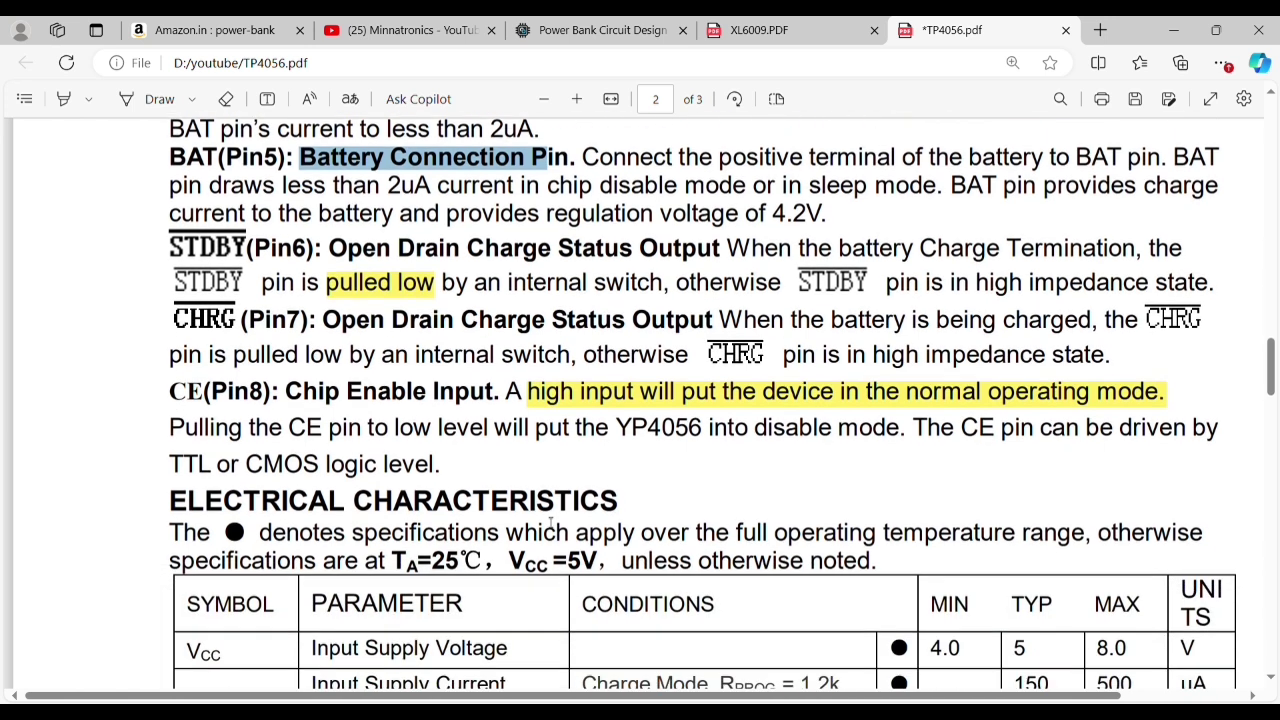
scroll(550, 522, down, 2)
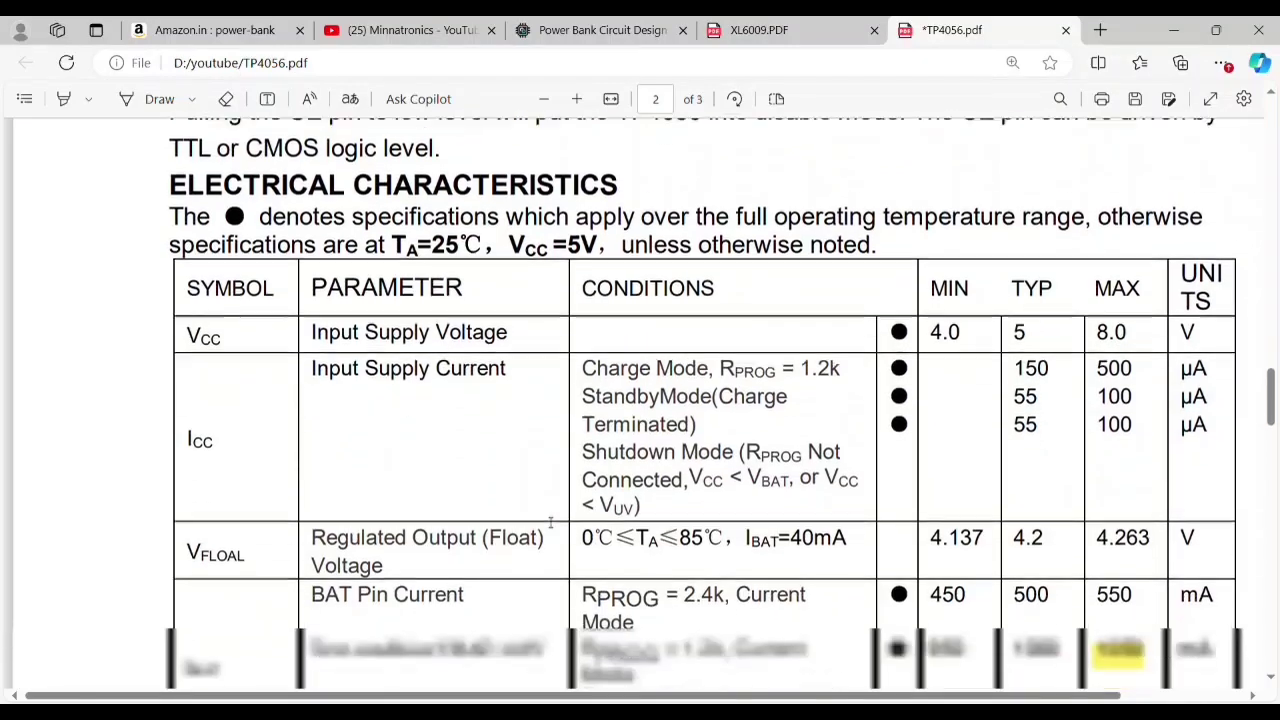
scroll(550, 522, down, 1)
scroll(550, 522, down, 4)
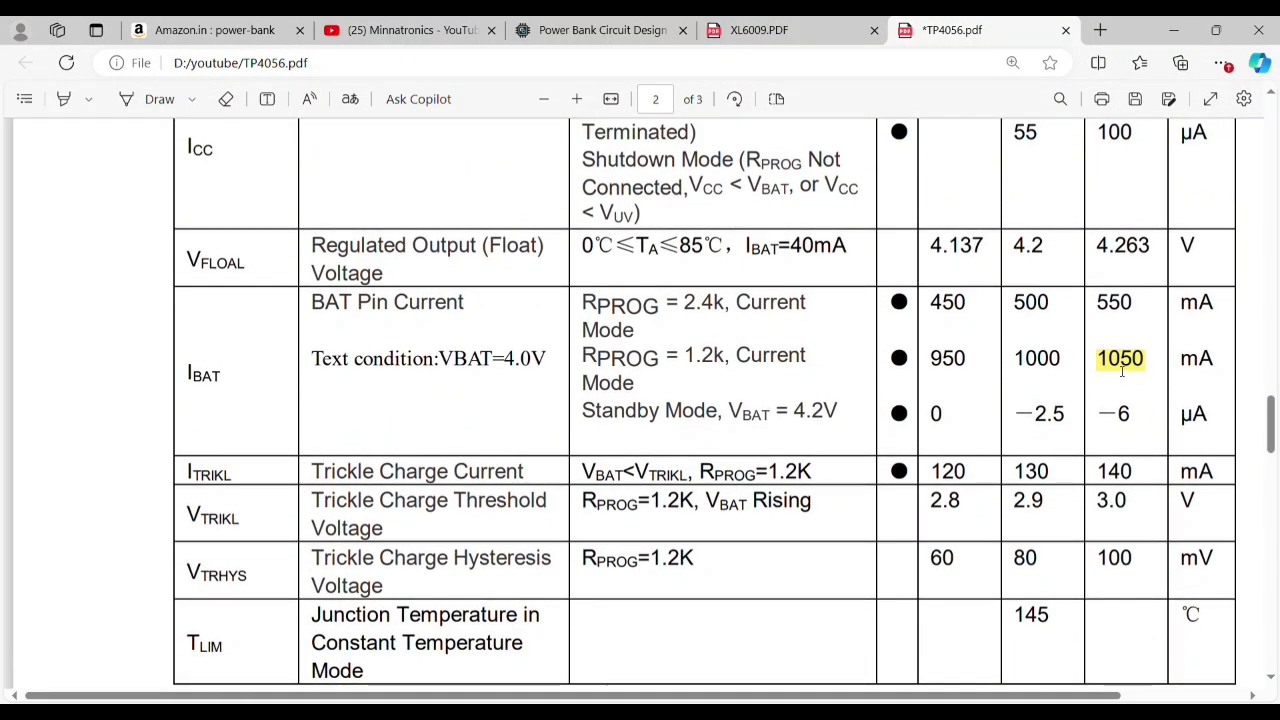
scroll(1122, 371, up, 8)
scroll(1122, 371, down, 5)
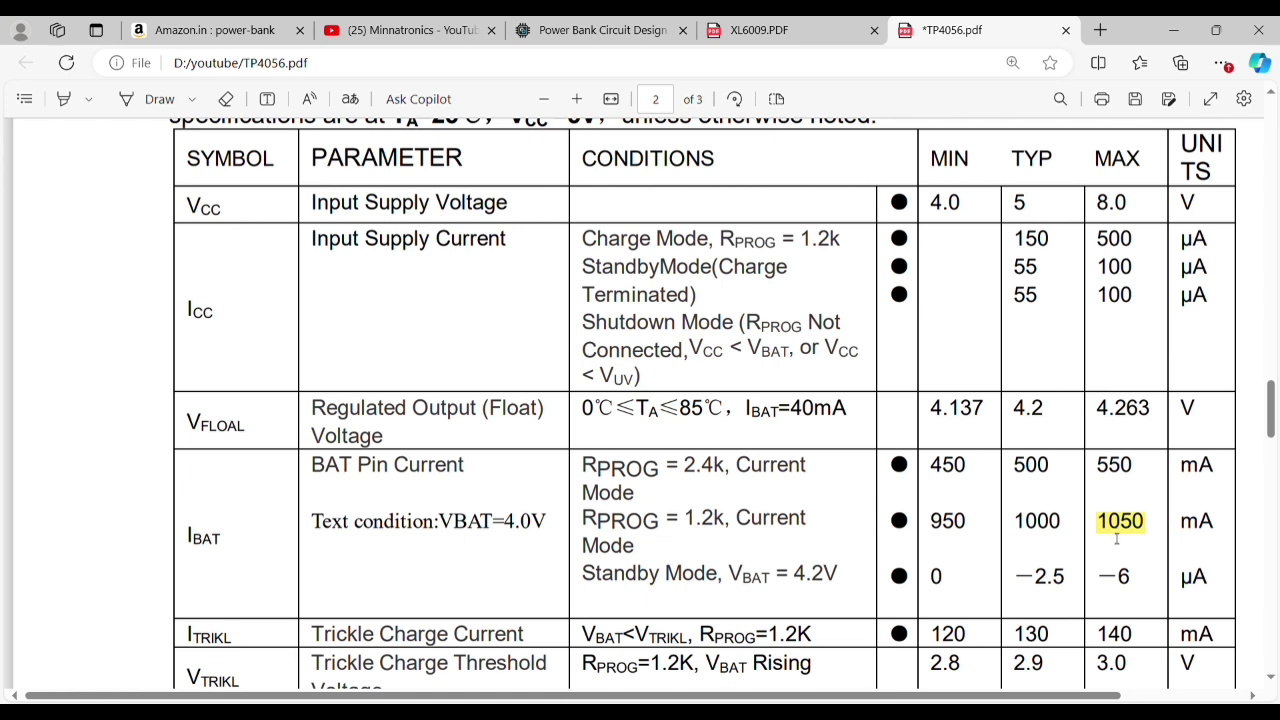
Compare the 1.2 k row of the Rprog Current Setting table with the maximum BAT pin current in the Electrical Characteristics table
scroll(1098, 549, down, 5)
scroll(1098, 549, down, 8)
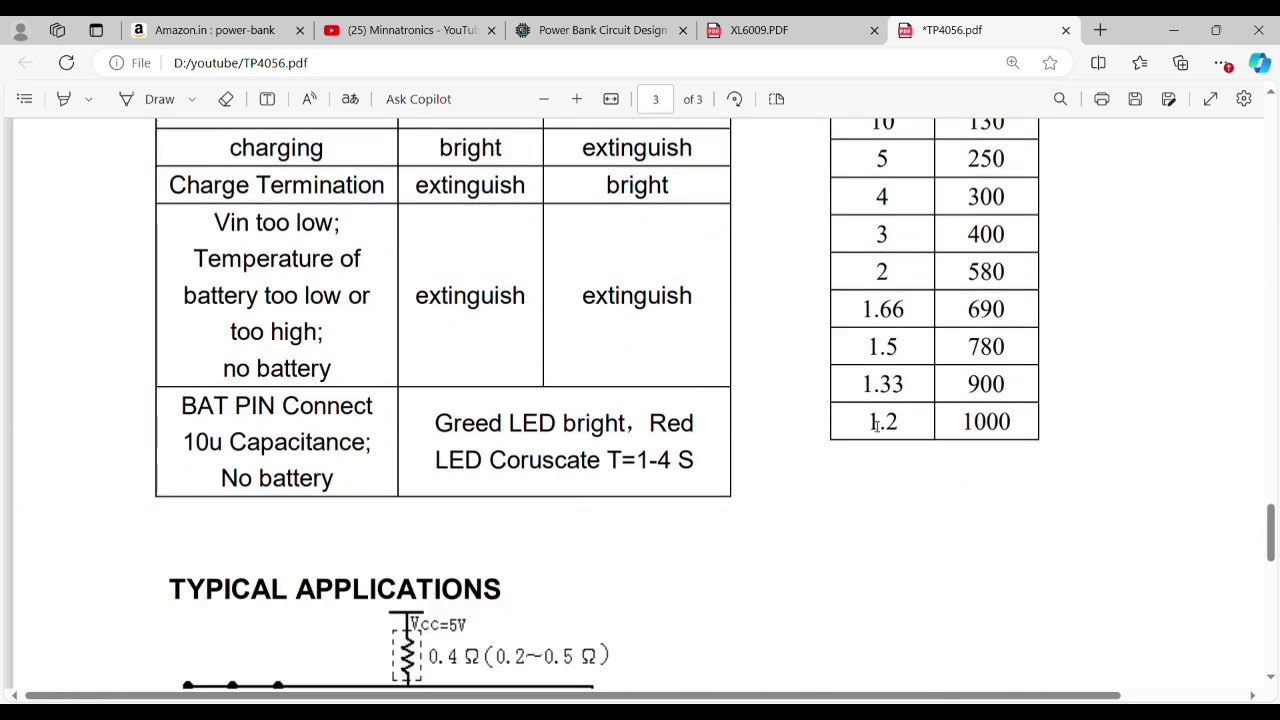
drag(872, 424, 907, 432)
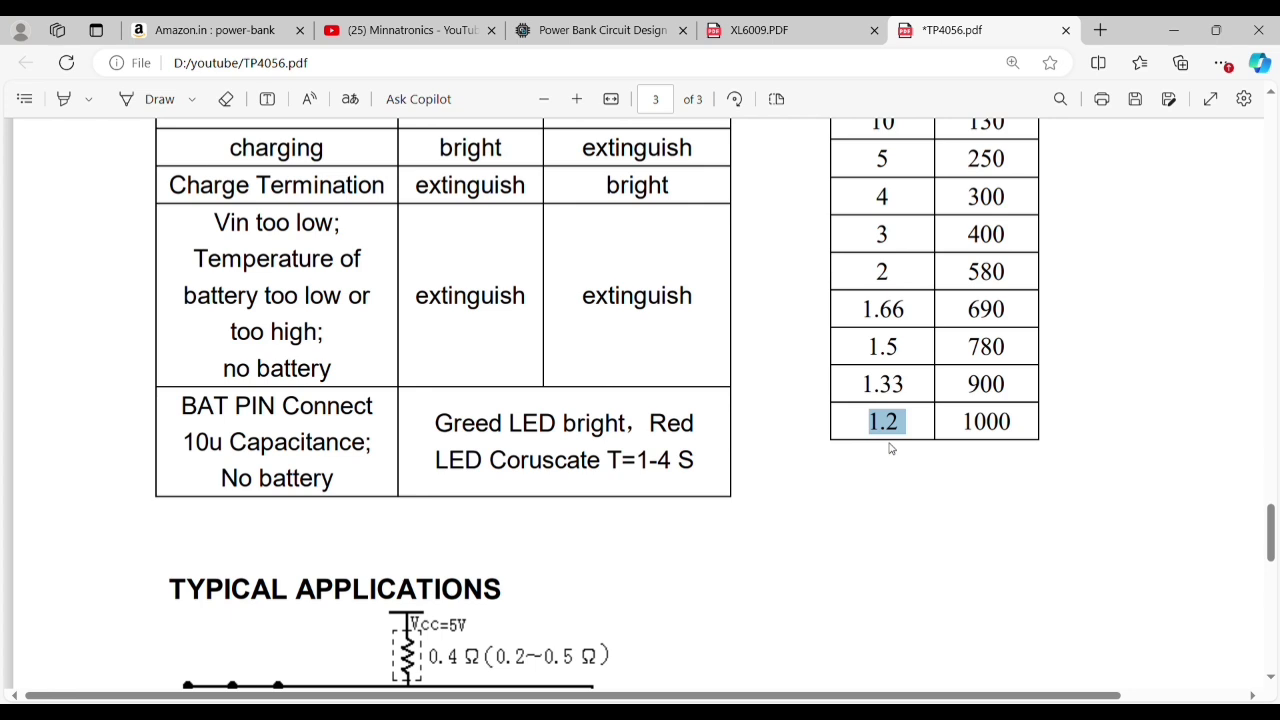
scroll(891, 449, up, 2)
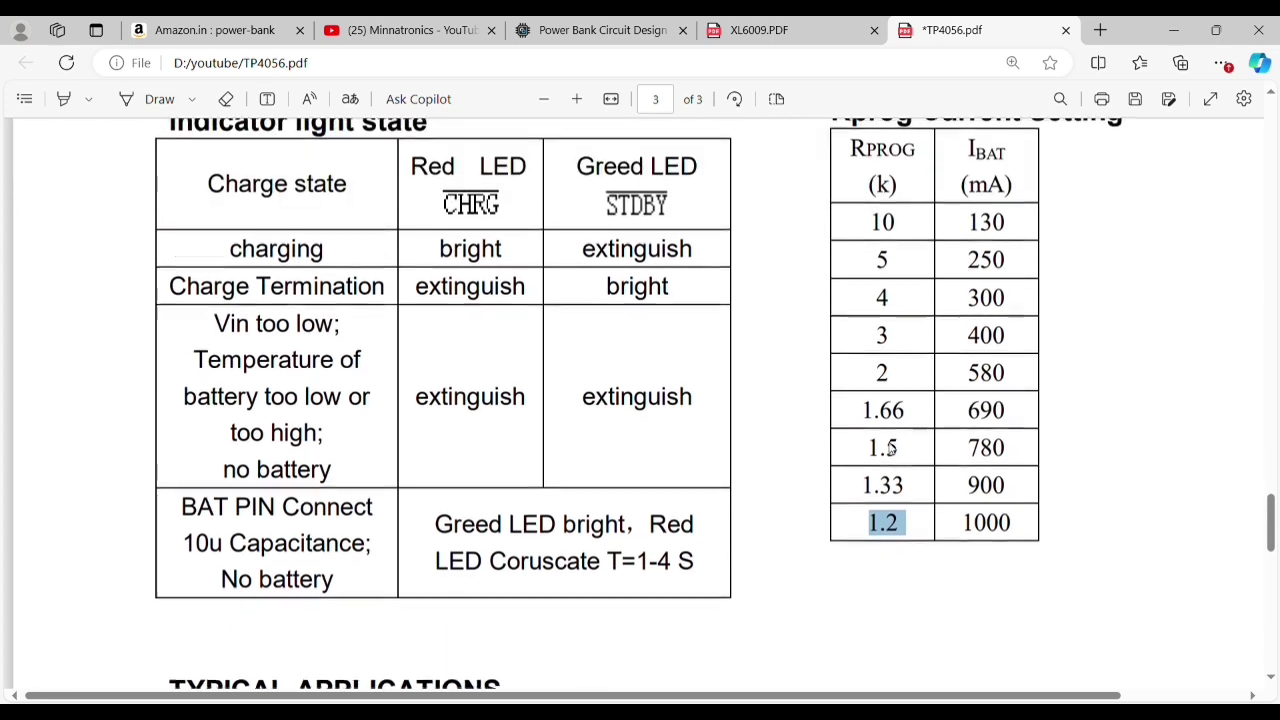
scroll(891, 449, down, 1)
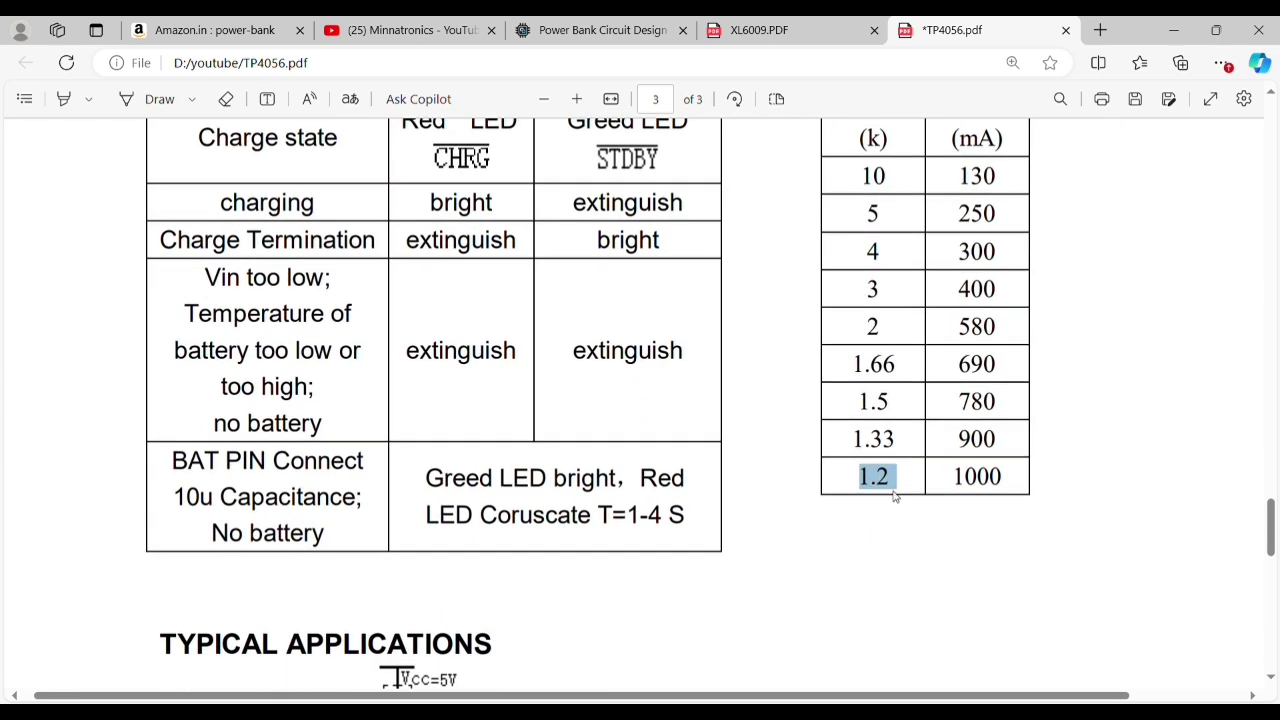
double_click(955, 476)
scroll(786, 305, up, 6)
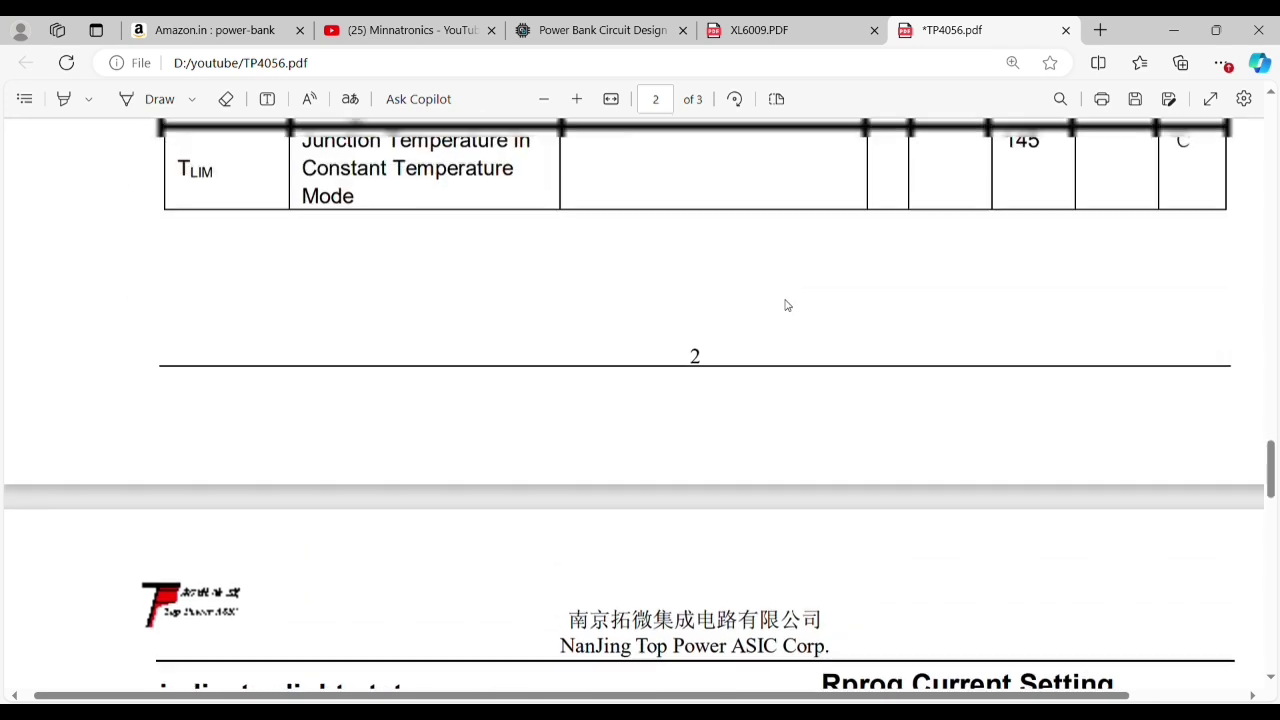
scroll(786, 305, up, 4)
double_click(1110, 262)
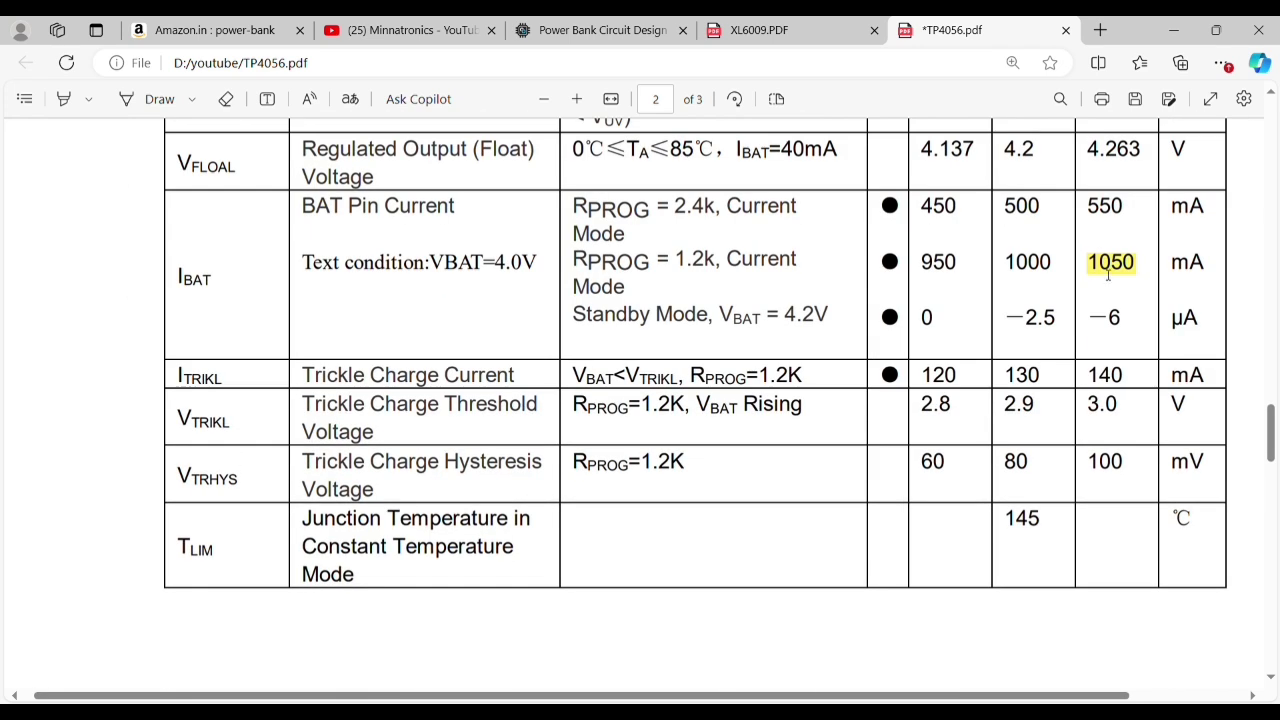
Recheck the BAT pin current limits, and mark the 1.2 k and 1.33 k resistor values in the Rprog Current Setting table
scroll(1106, 300, down, 6)
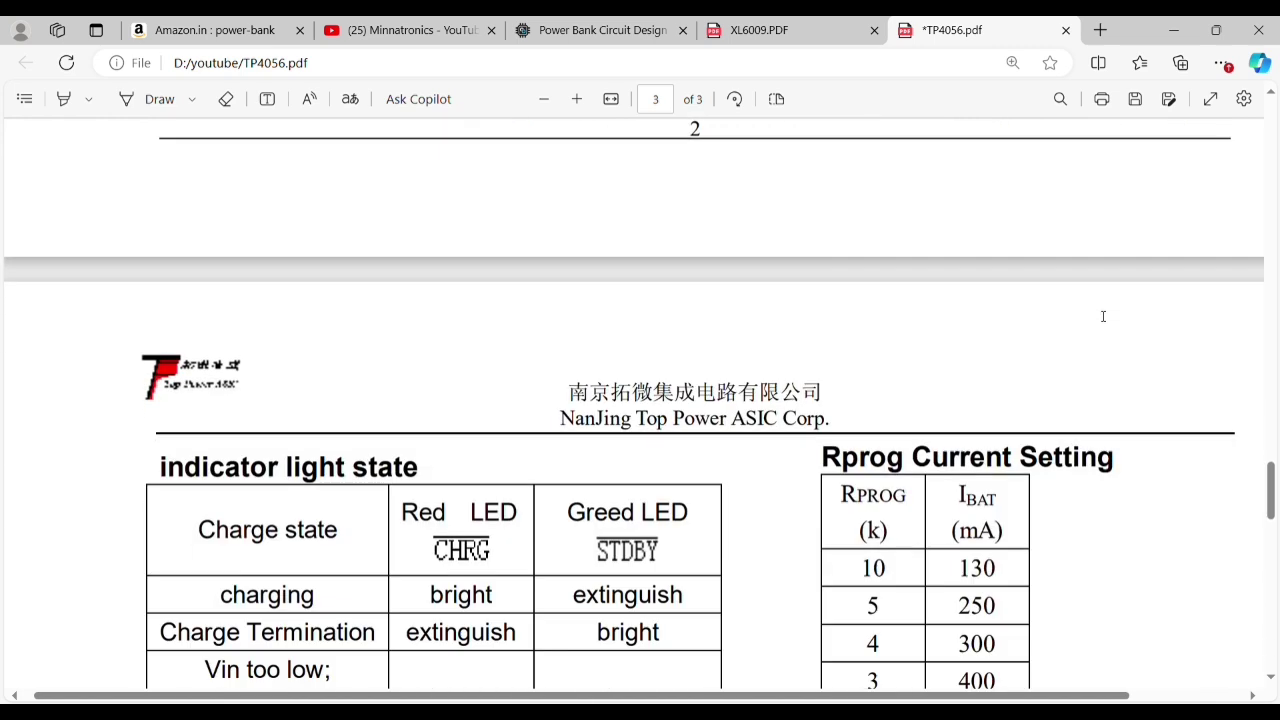
scroll(1030, 541, down, 3)
scroll(1030, 541, up, 8)
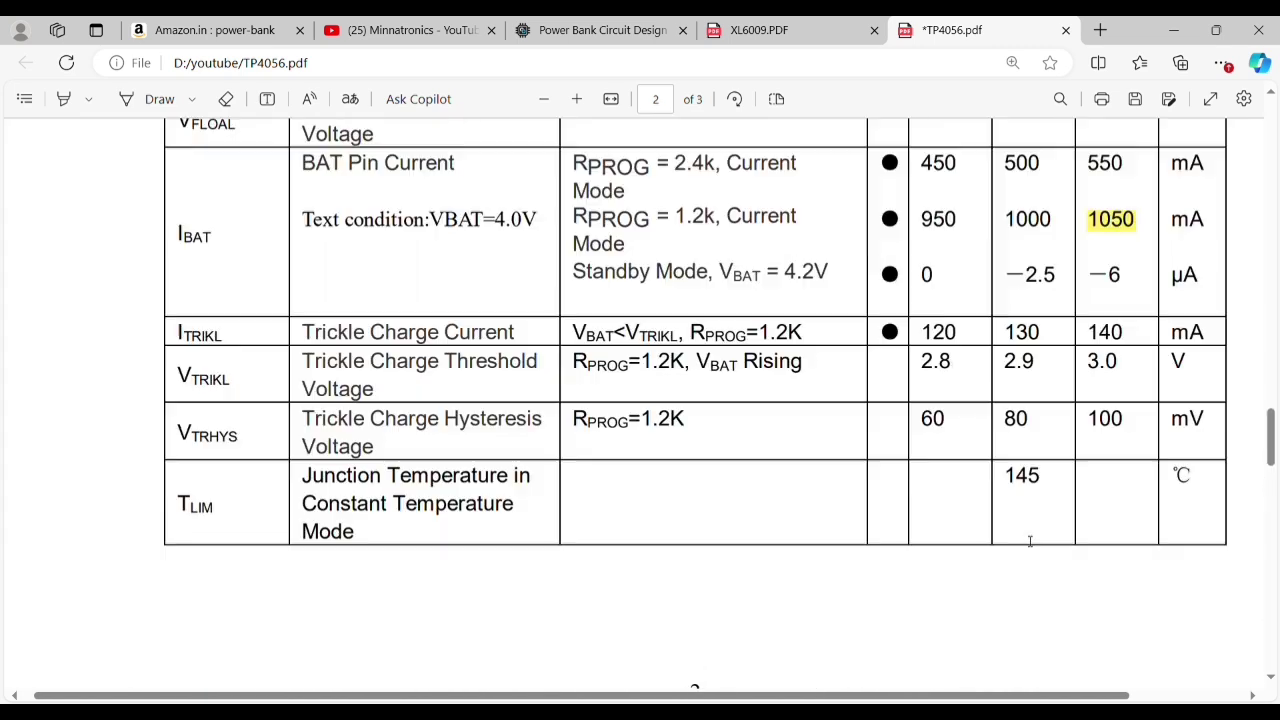
scroll(1030, 541, down, 8)
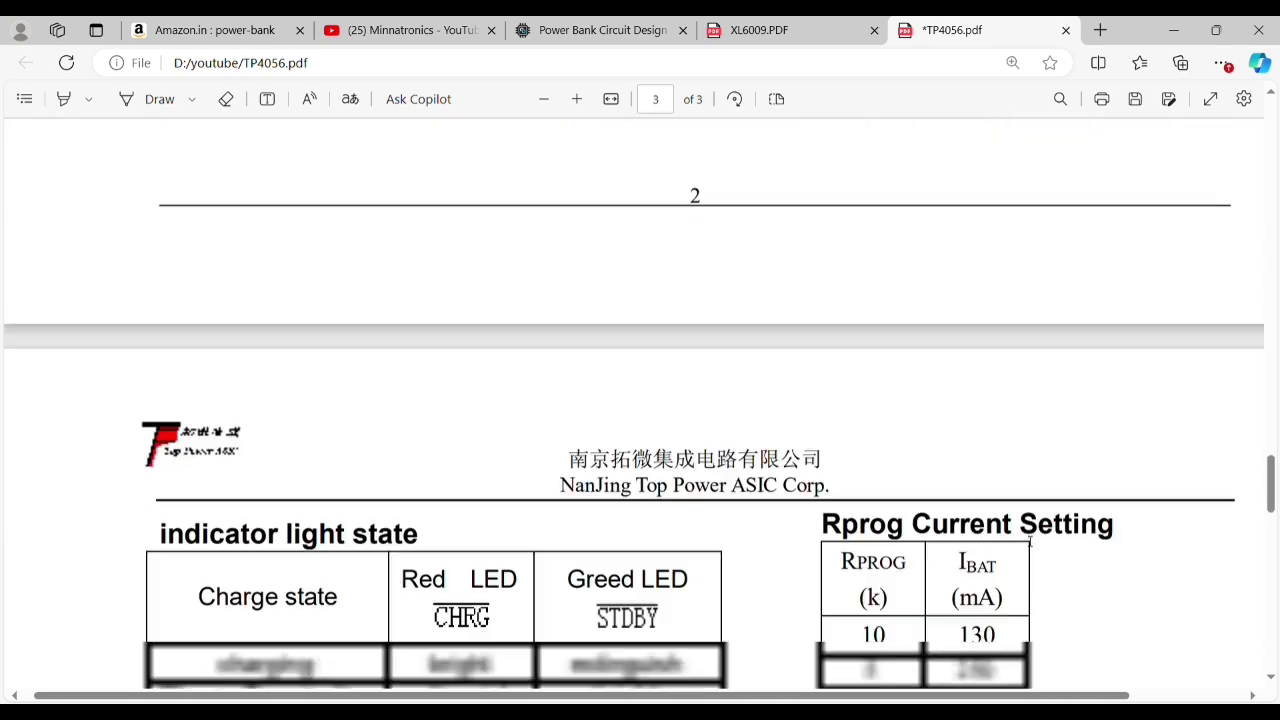
double_click(884, 591)
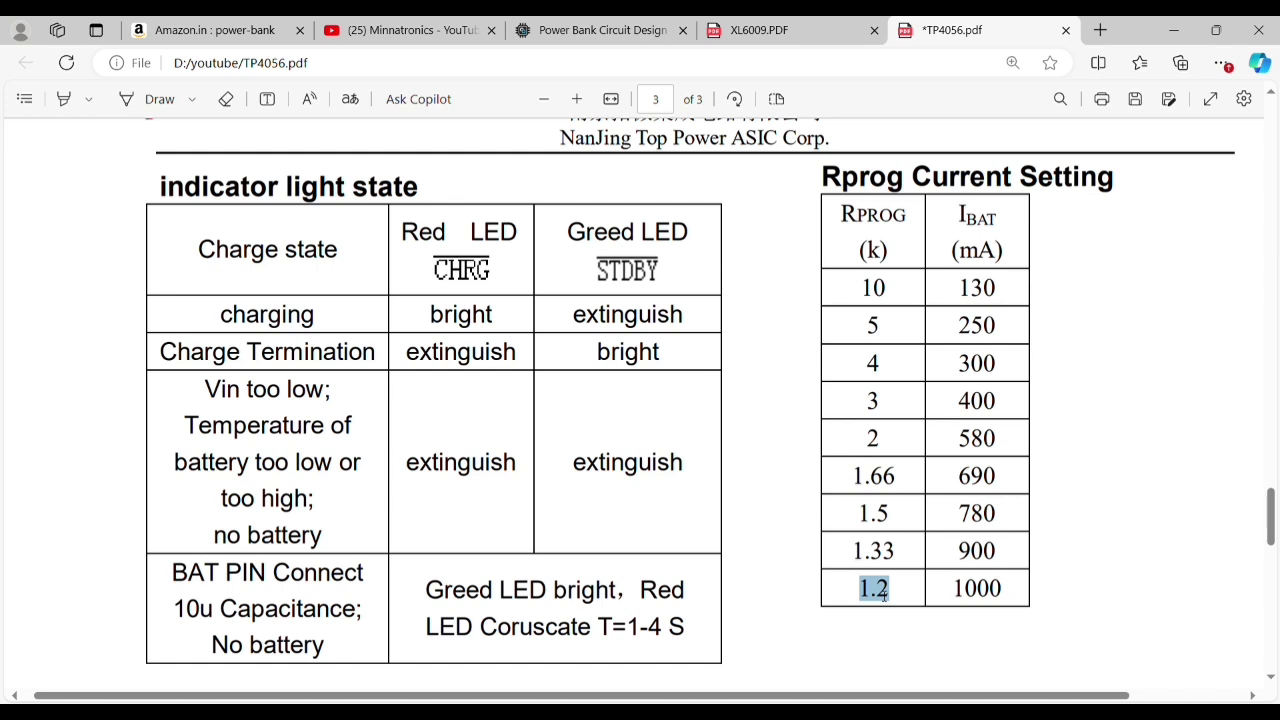
double_click(852, 567)
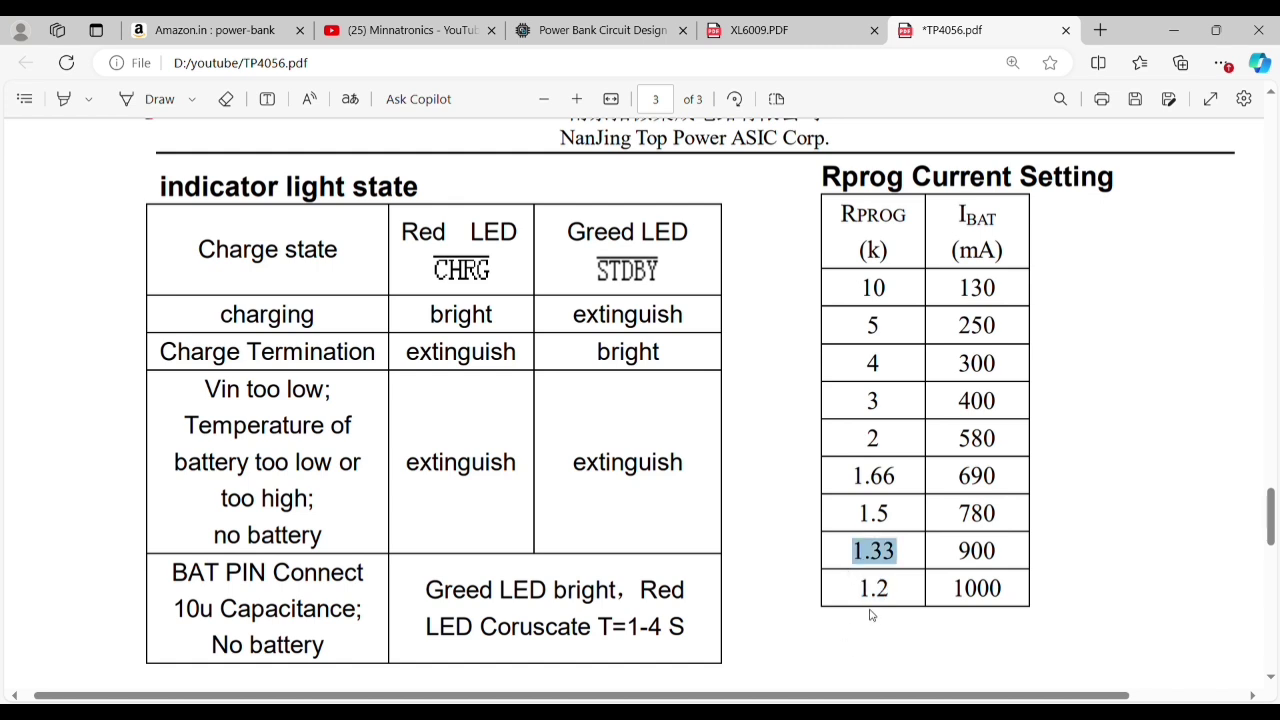
click(867, 592)
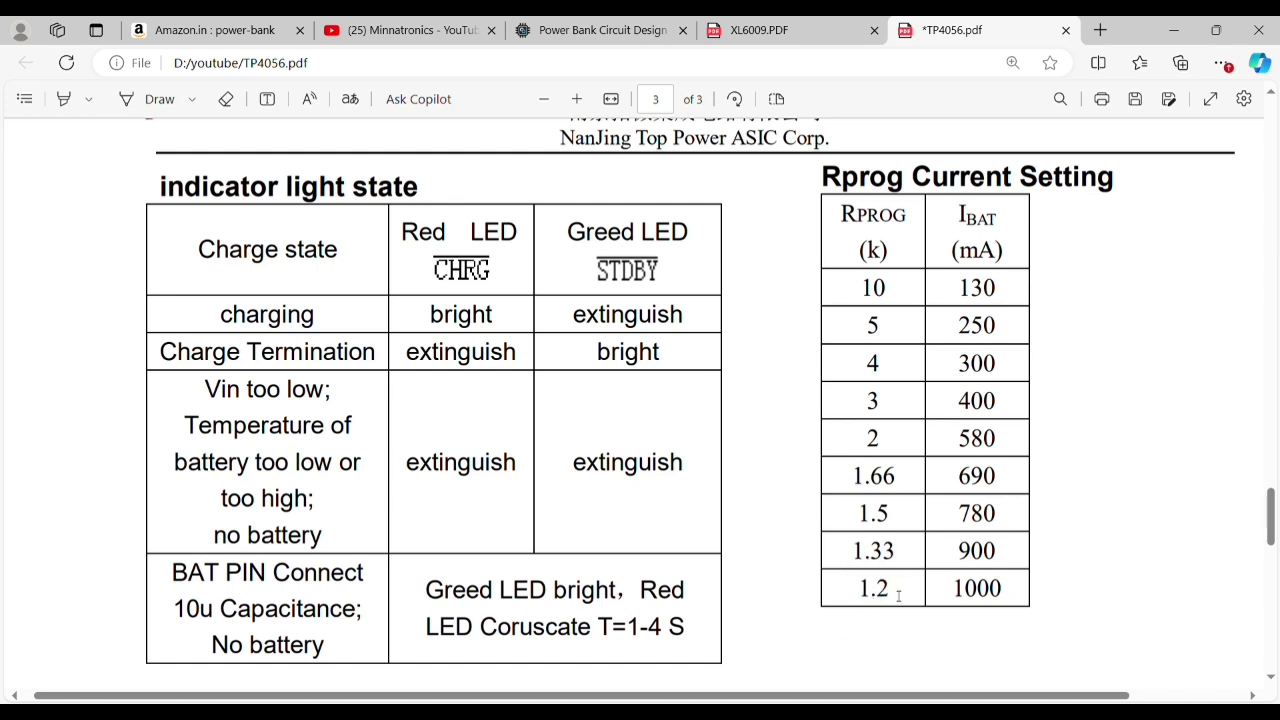
drag(898, 595, 862, 595)
click(836, 585)
Review the TP4056 Typical Applications circuit on page 3 with its LEDs, battery and RPROG connections
scroll(836, 585, up, 8)
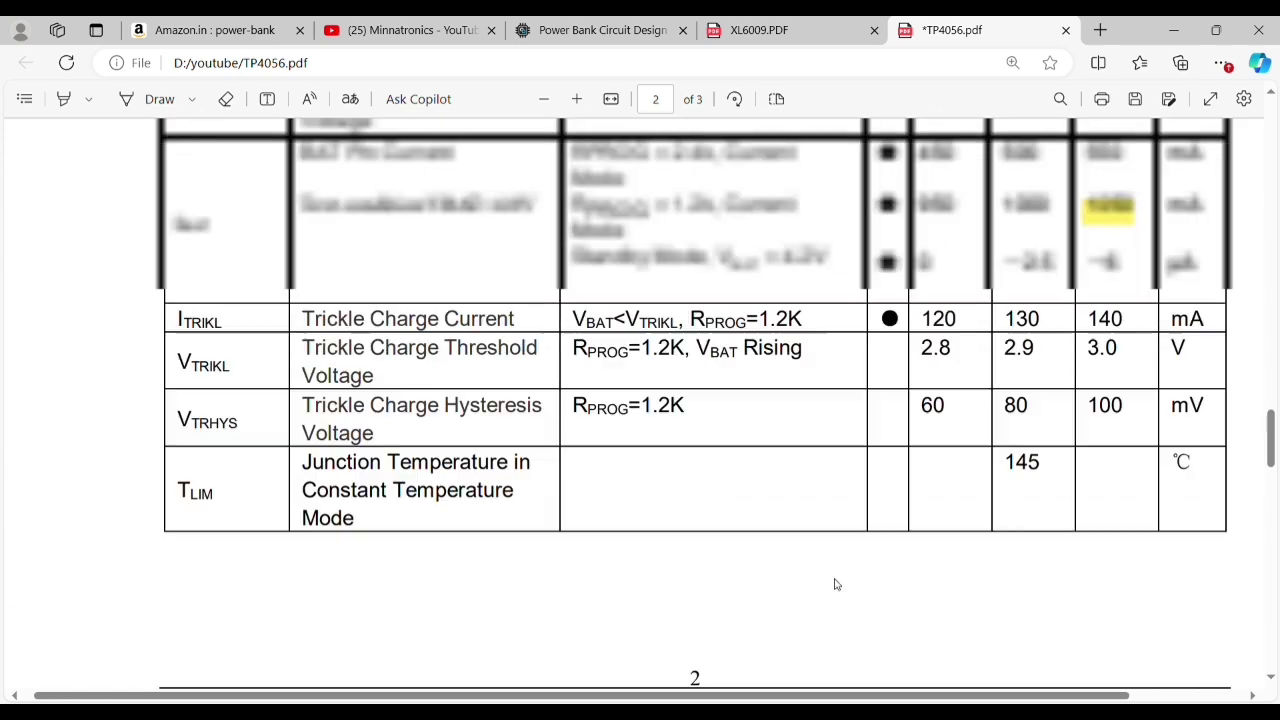
scroll(836, 585, down, 10)
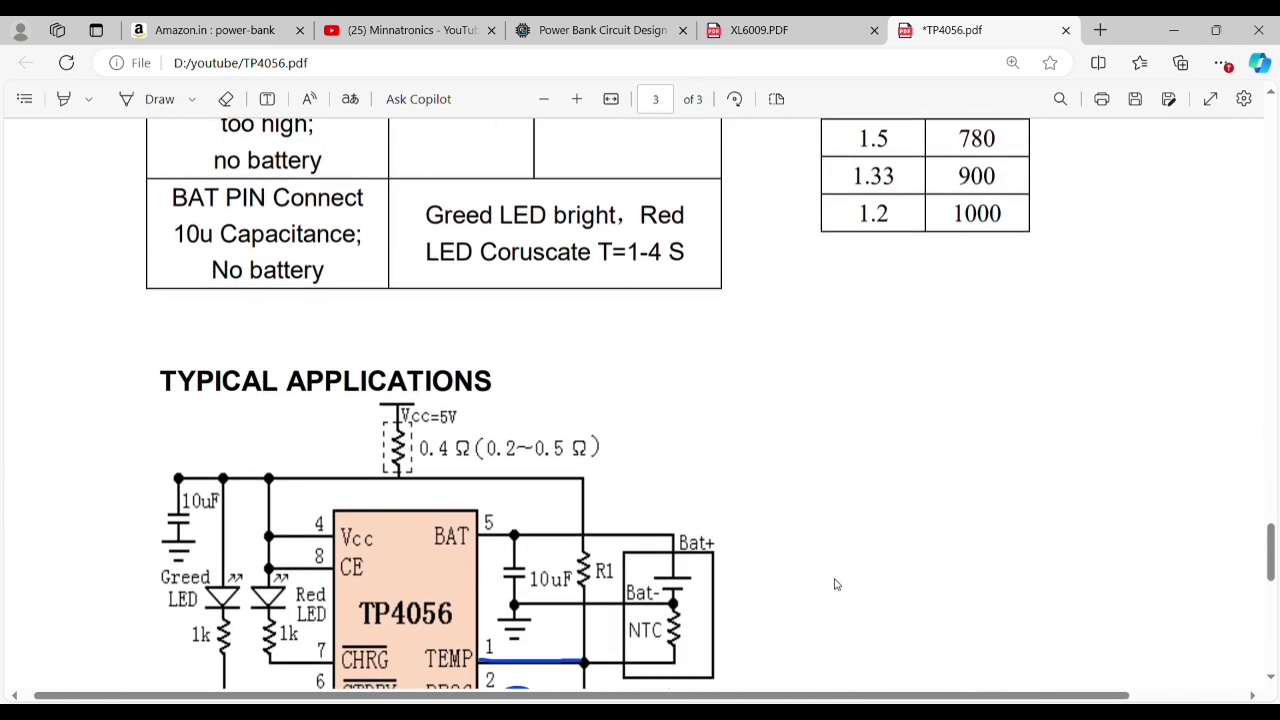
scroll(836, 585, down, 1)
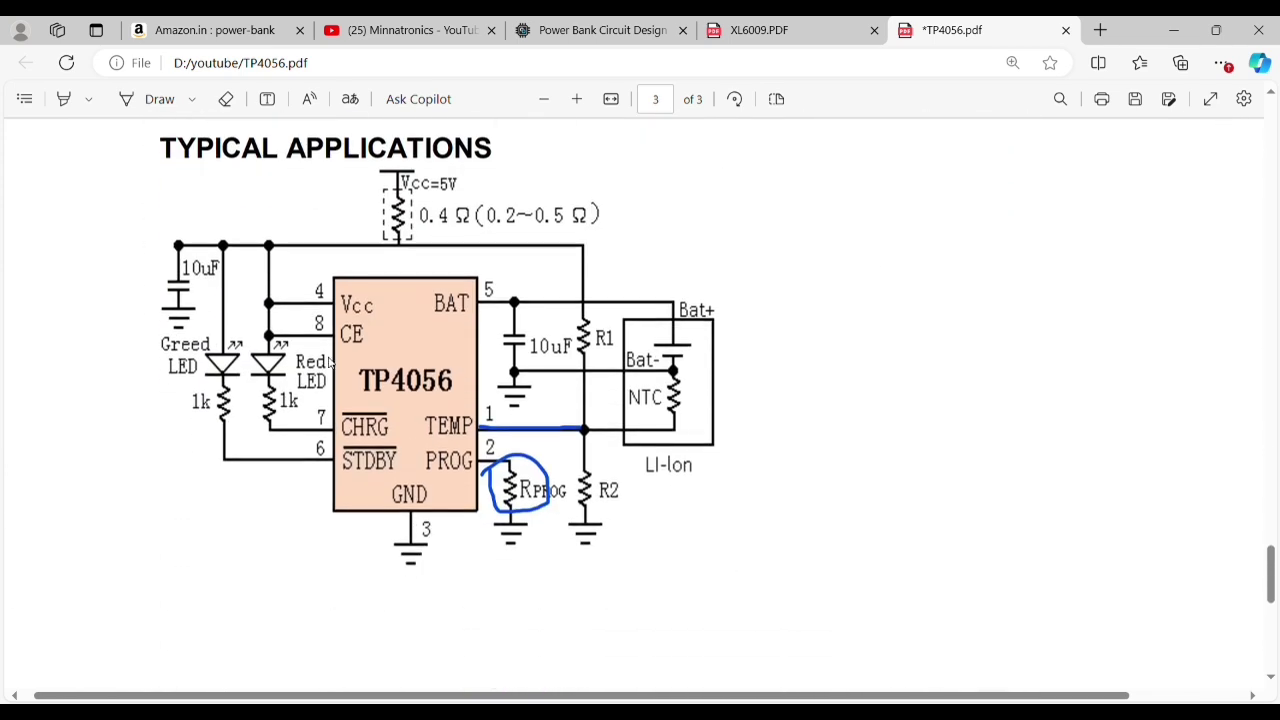
Look at the TP4056 charger section of the circuit diagram in the Power Bank Circuit Design article
click(563, 20)
scroll(395, 313, up, 7)
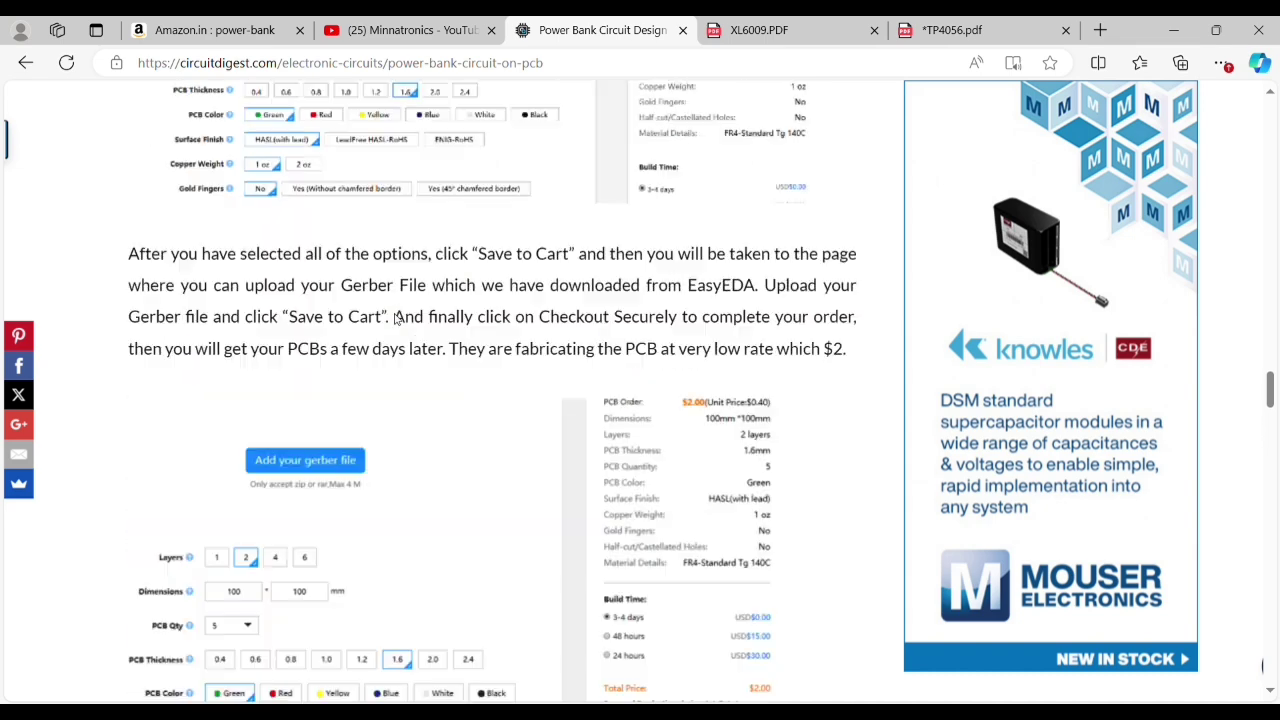
scroll(395, 317, up, 20)
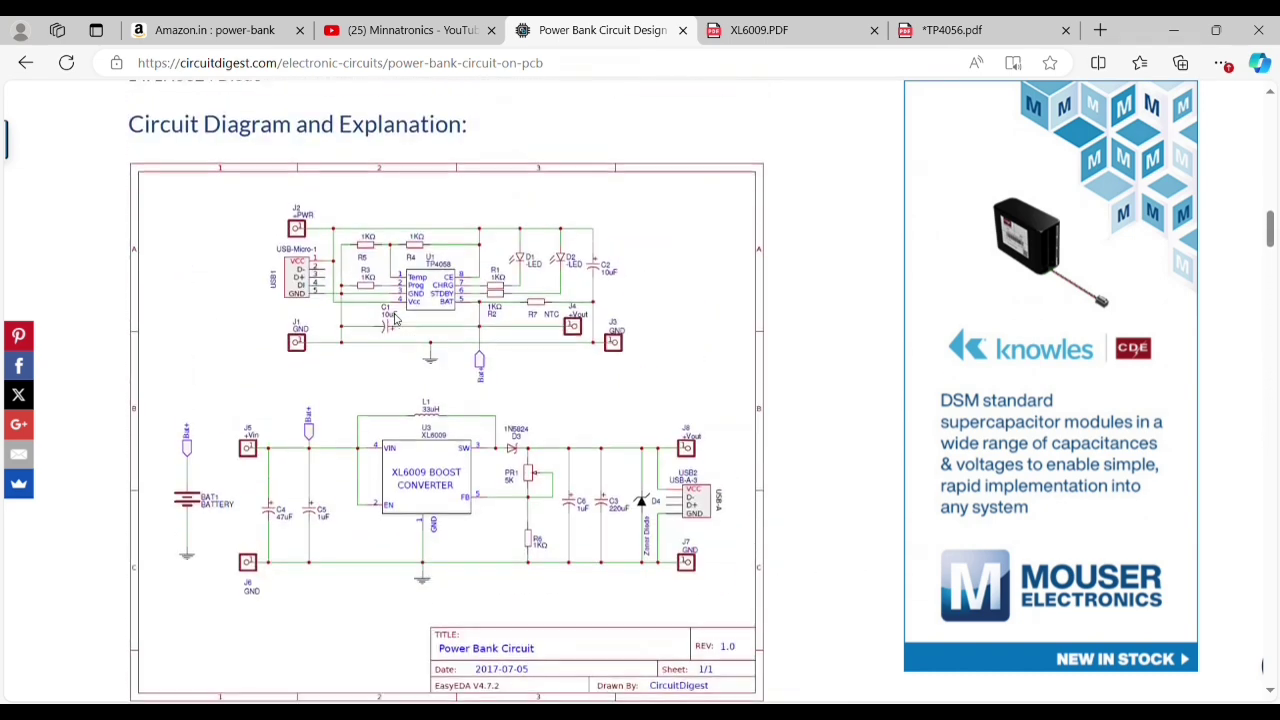
ctrl+scroll(315, 262, up, 5)
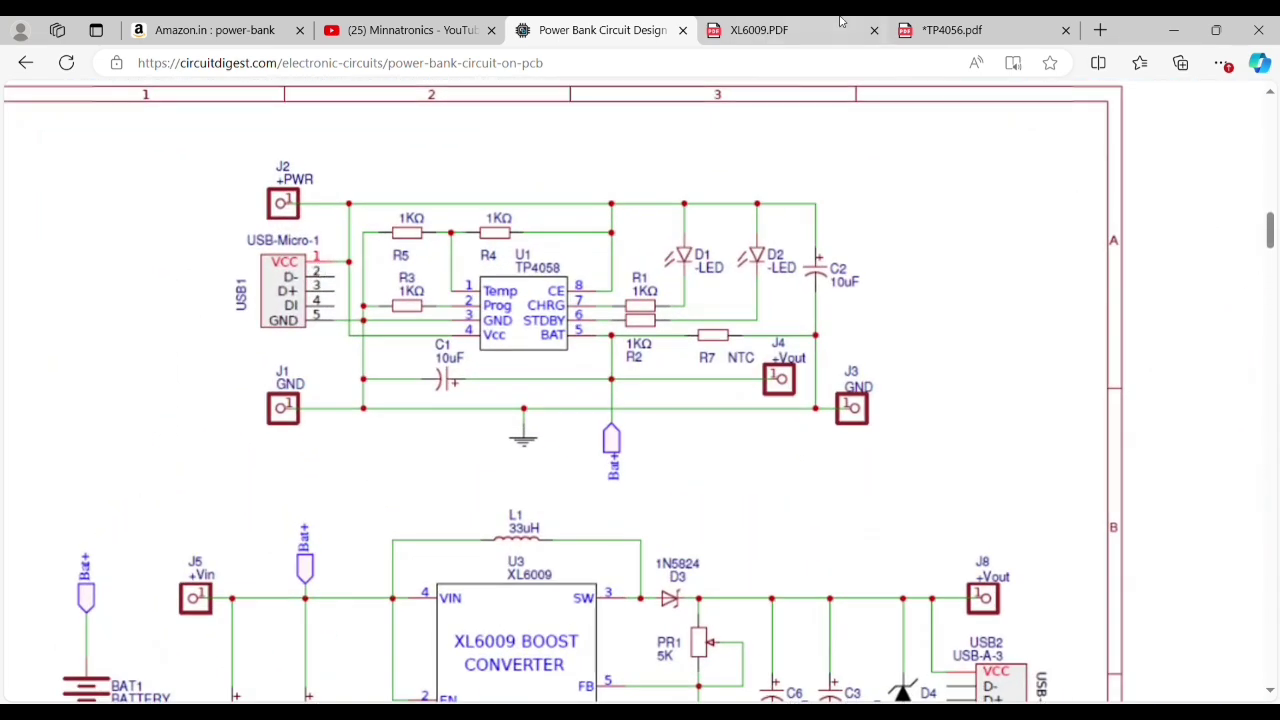
Review the TP4056 datasheet's pin descriptions, package information and charge cycle graph, ending at the Typical Applications circuit on page 3
click(950, 30)
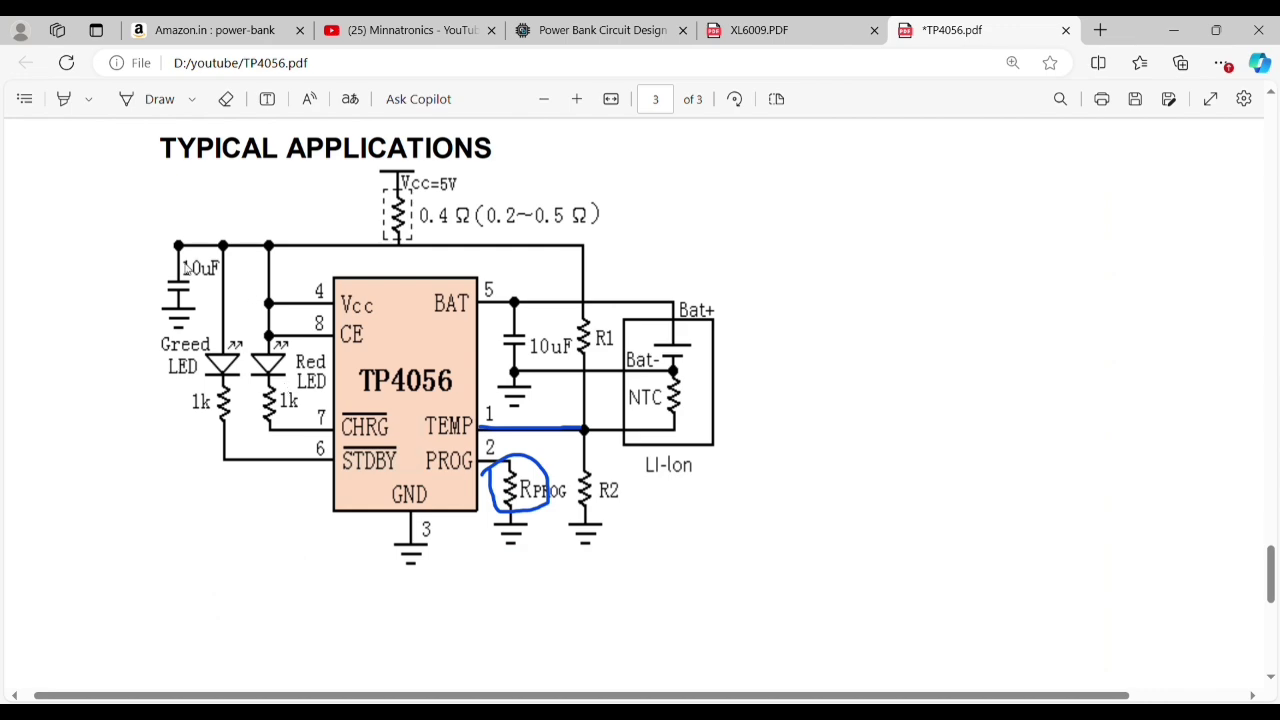
scroll(241, 263, up, 10)
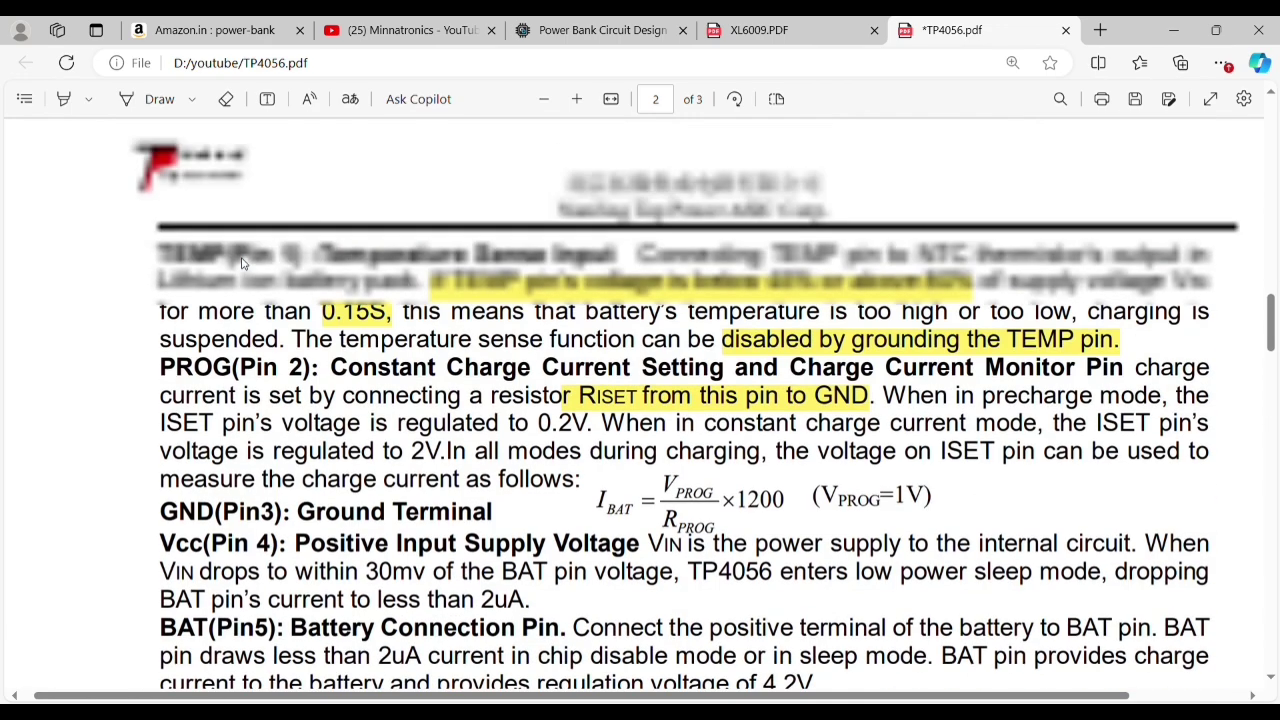
scroll(241, 263, down, 1)
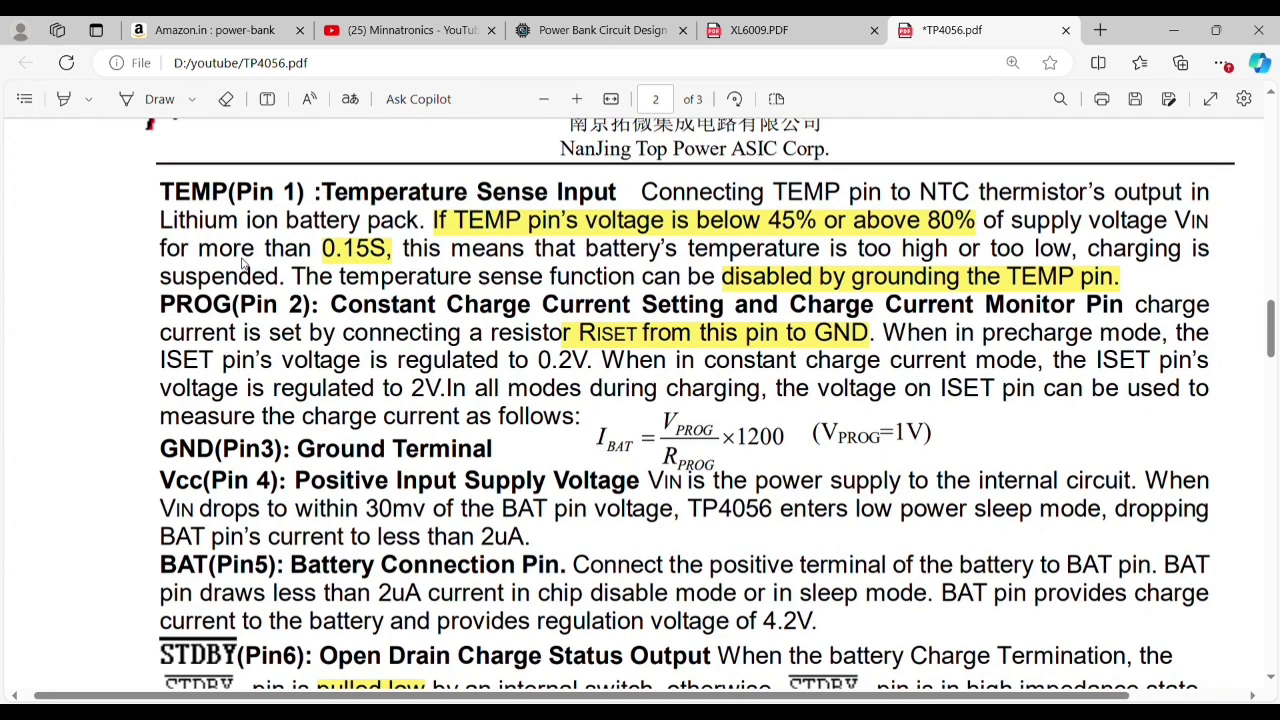
scroll(241, 263, down, 4)
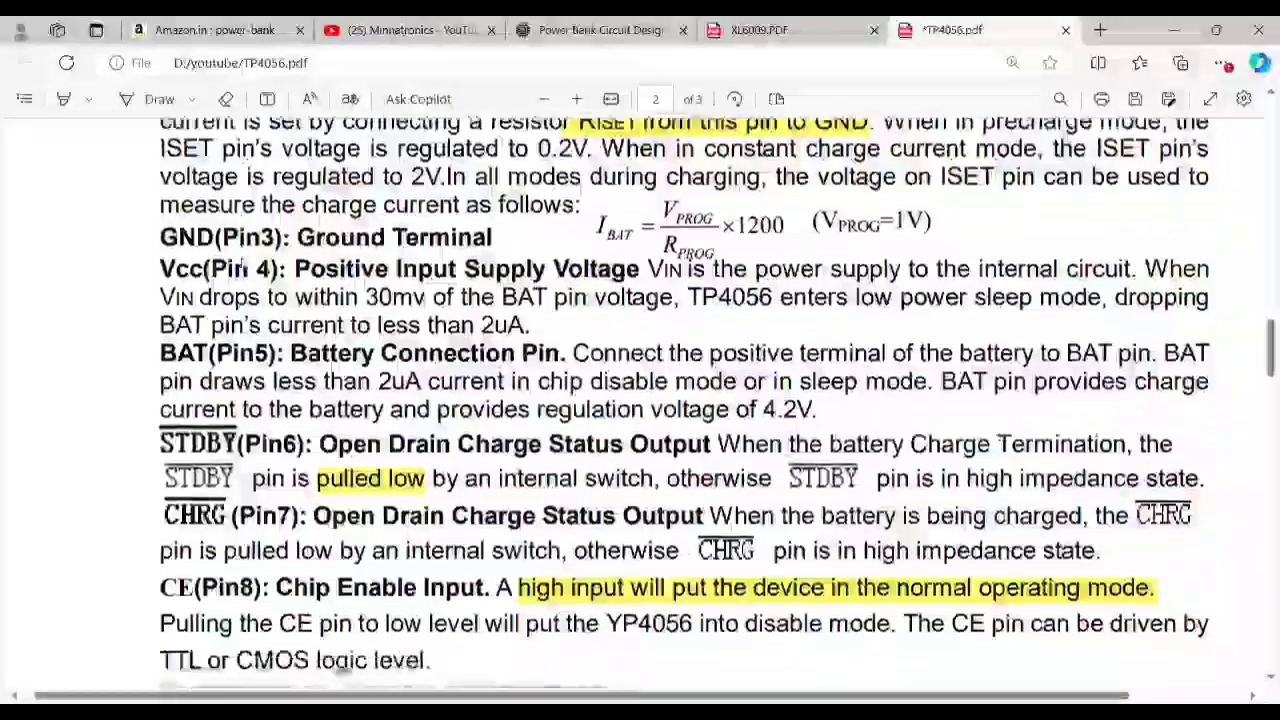
scroll(241, 263, down, 4)
scroll(241, 263, up, 15)
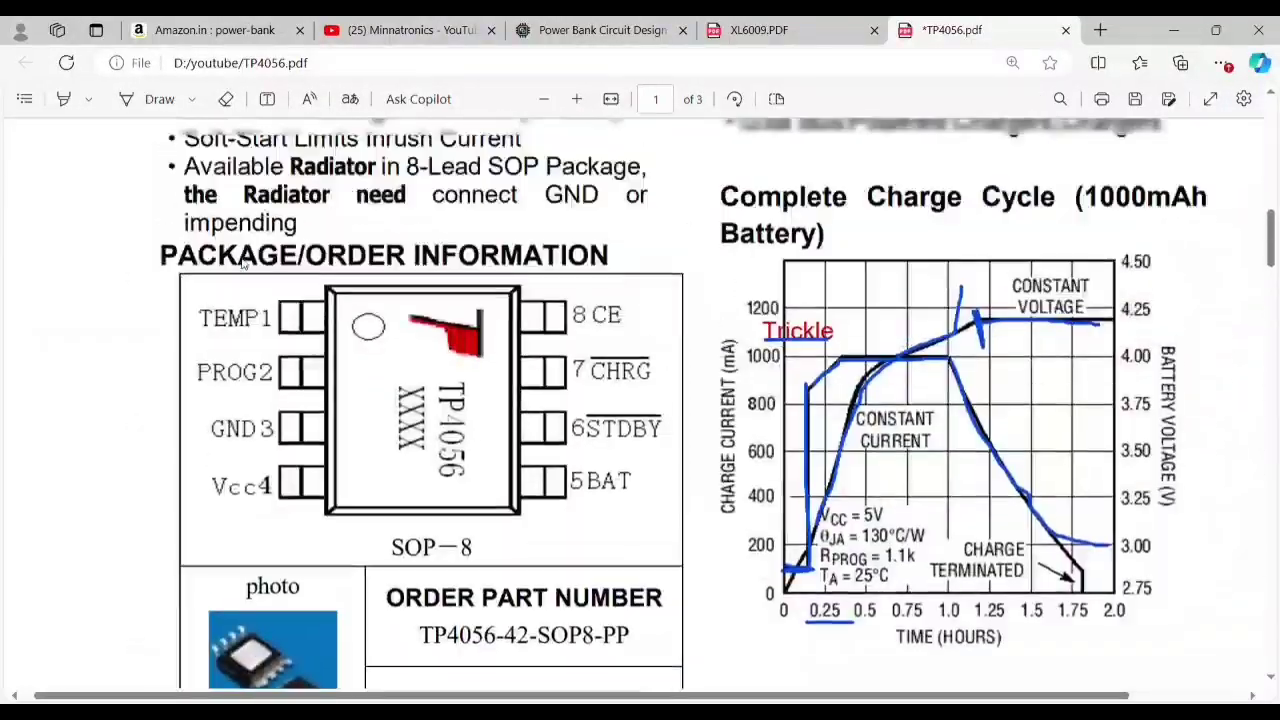
scroll(241, 263, up, 13)
scroll(241, 263, down, 20)
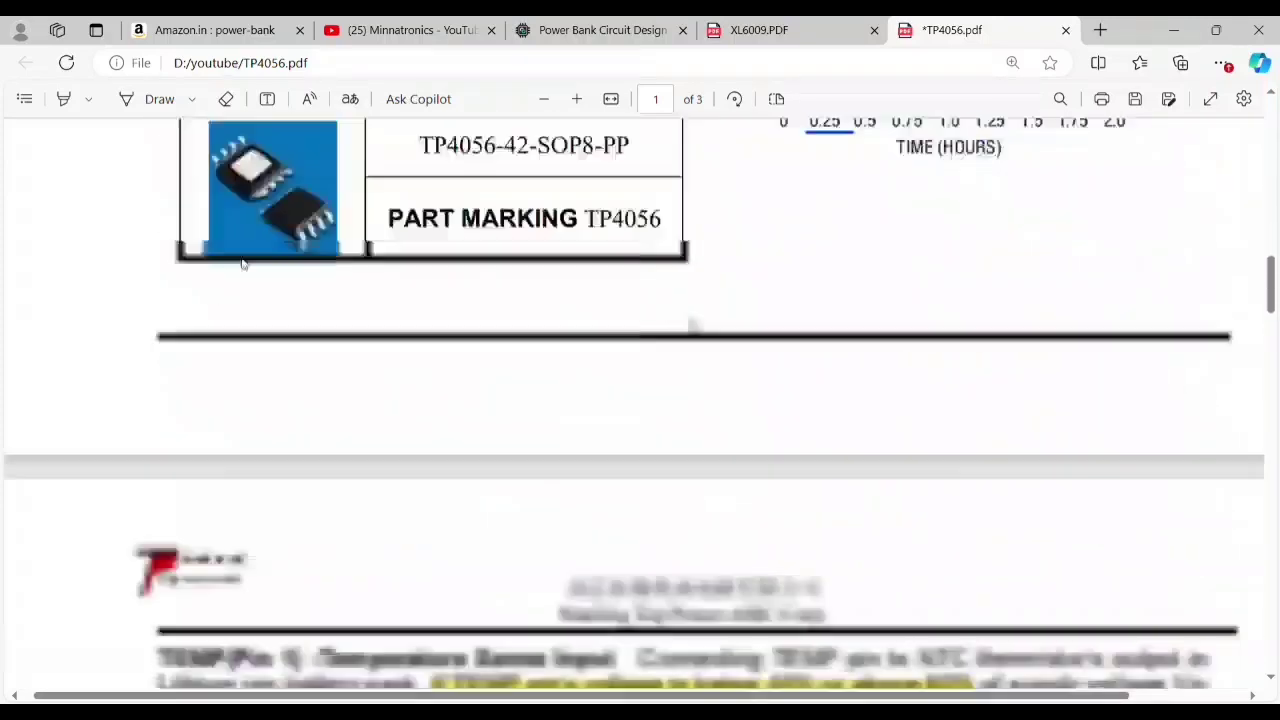
scroll(241, 263, down, 20)
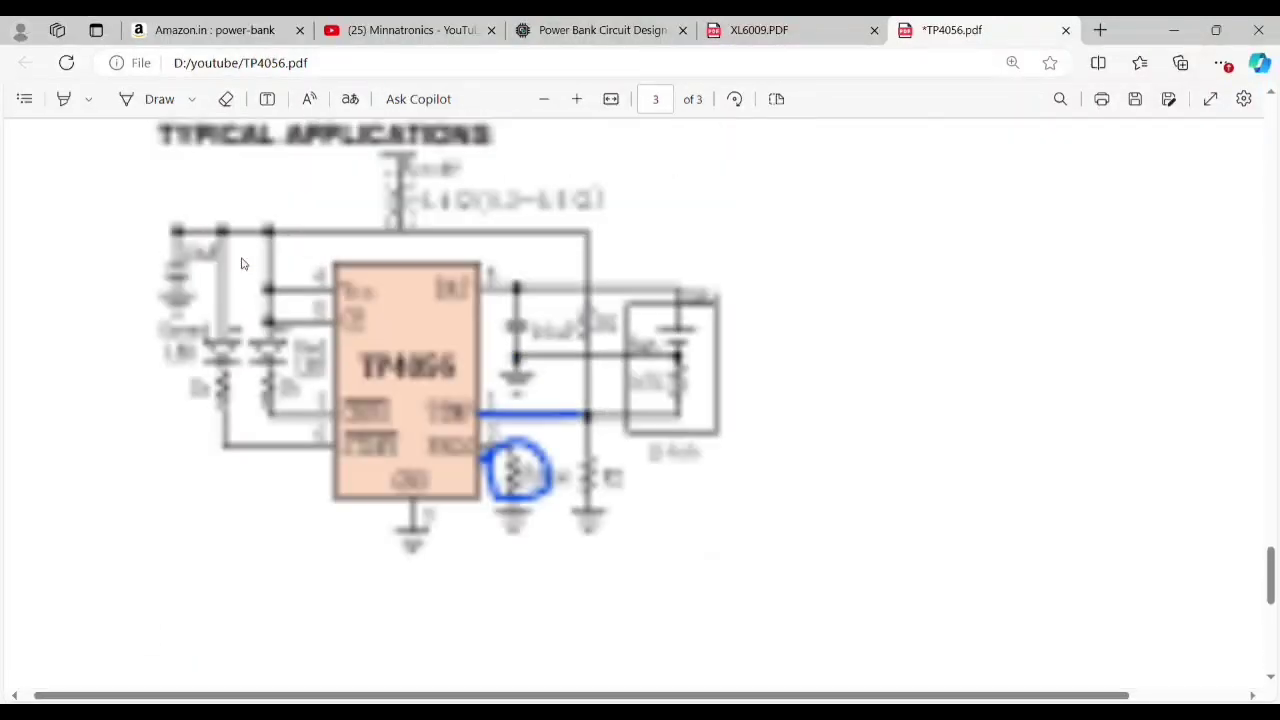
scroll(241, 263, up, 1)
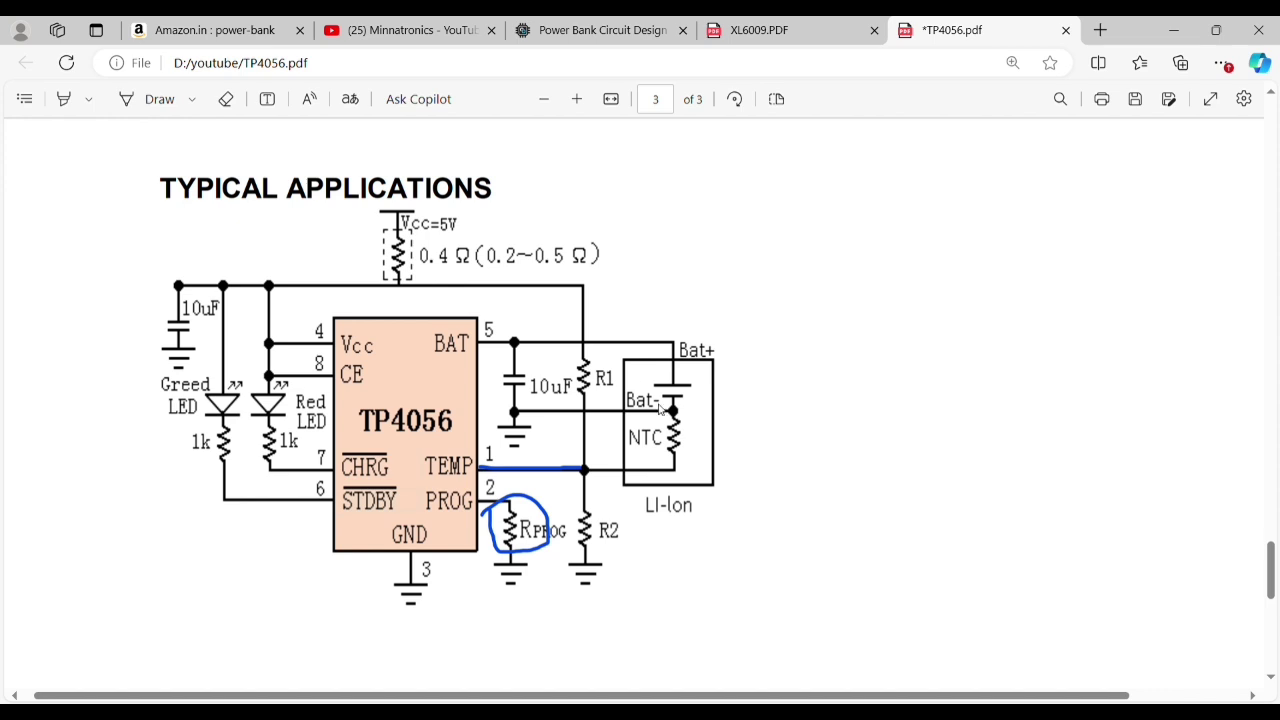
Circle the NTC thermistor and mark resistor R2 with the pen in the TP4056 Typical Applications circuit
click(153, 99)
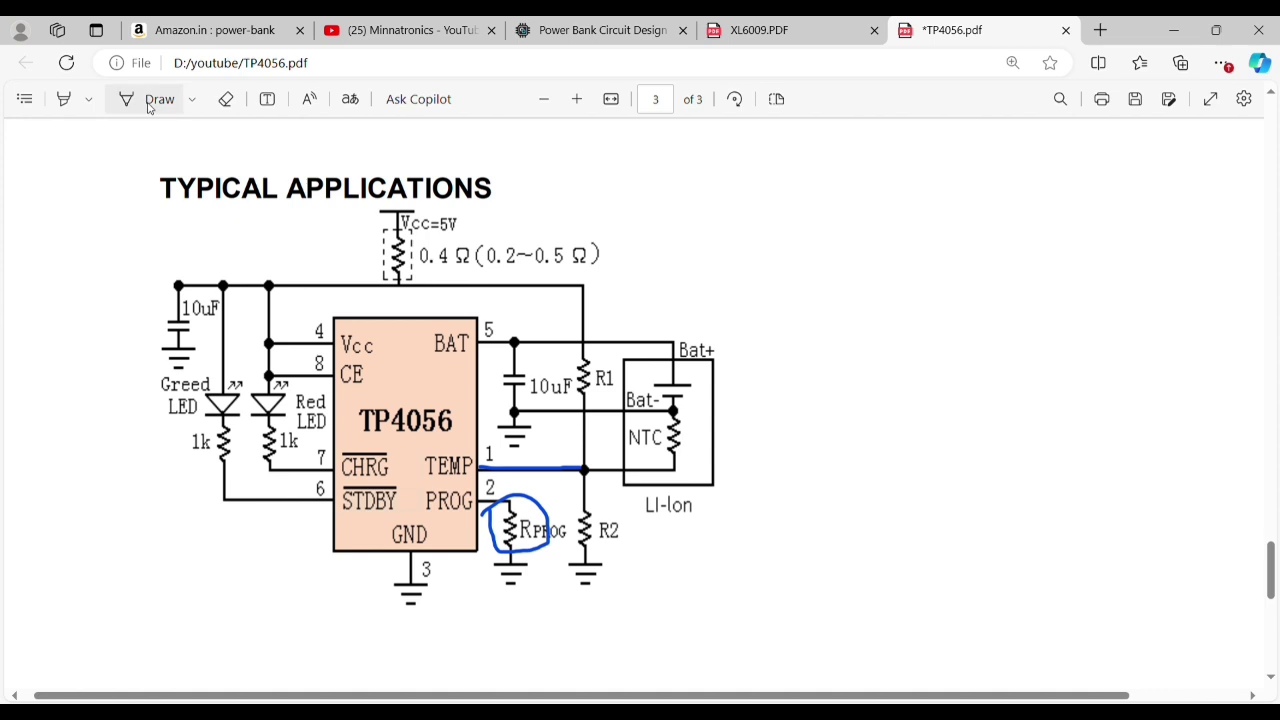
mouse_move(634, 440)
mouse_down()
mouse_move(650, 497)
mouse_move(630, 428)
mouse_up()
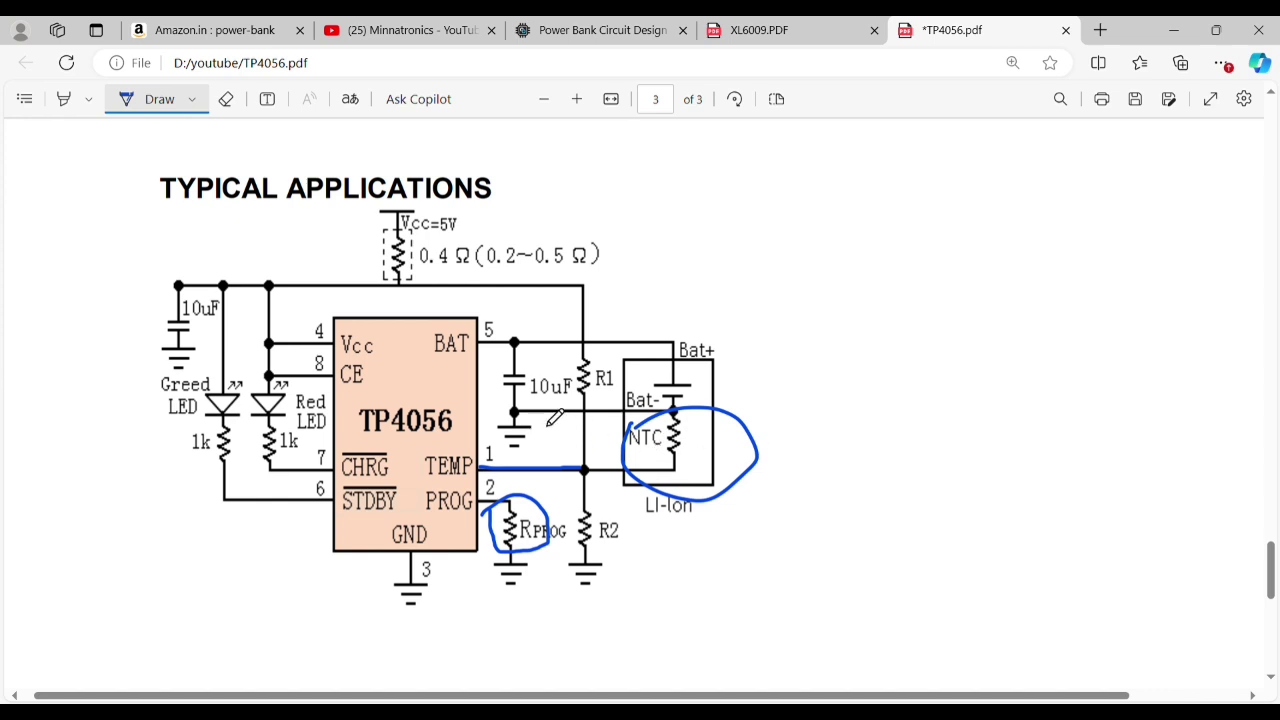
mouse_move(582, 514)
mouse_down()
mouse_move(606, 504)
mouse_move(604, 570)
mouse_move(580, 526)
mouse_up()
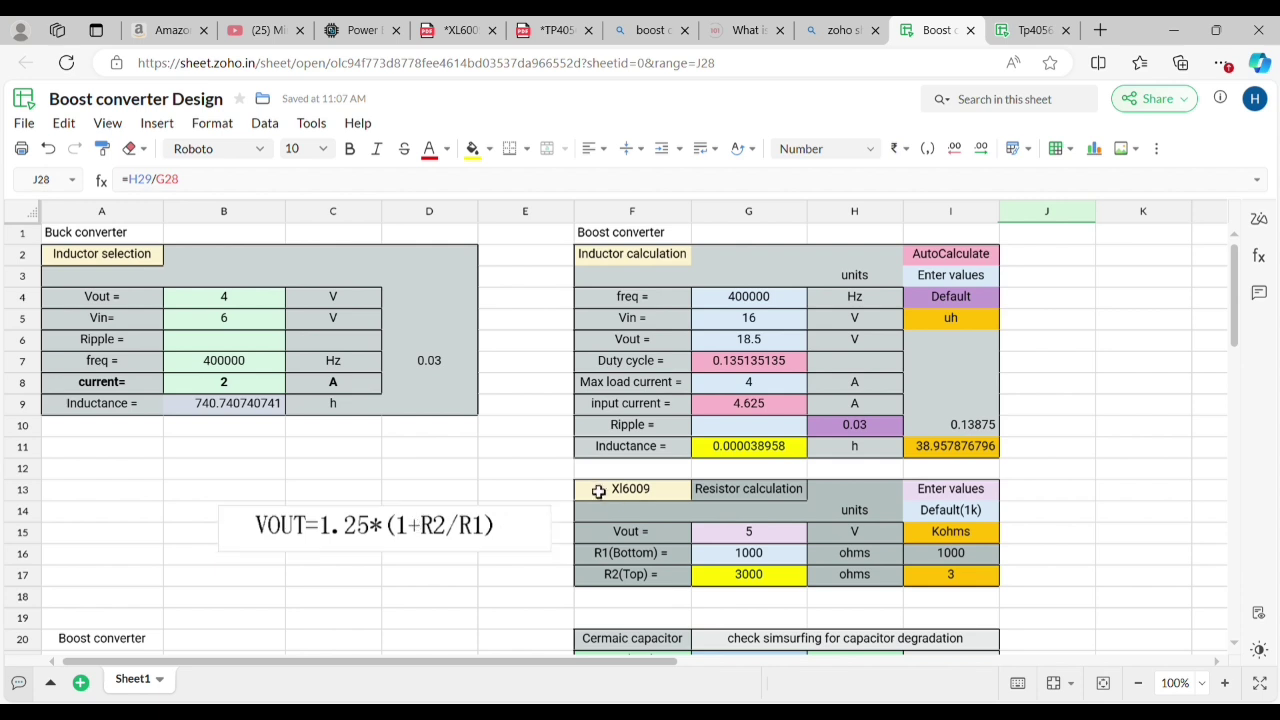
Enter the output voltage formula =1.25*(1+(C18/C19) in cell C17 of the Boost converter Design sheet
ctrl+scroll(605, 494, up, 1)
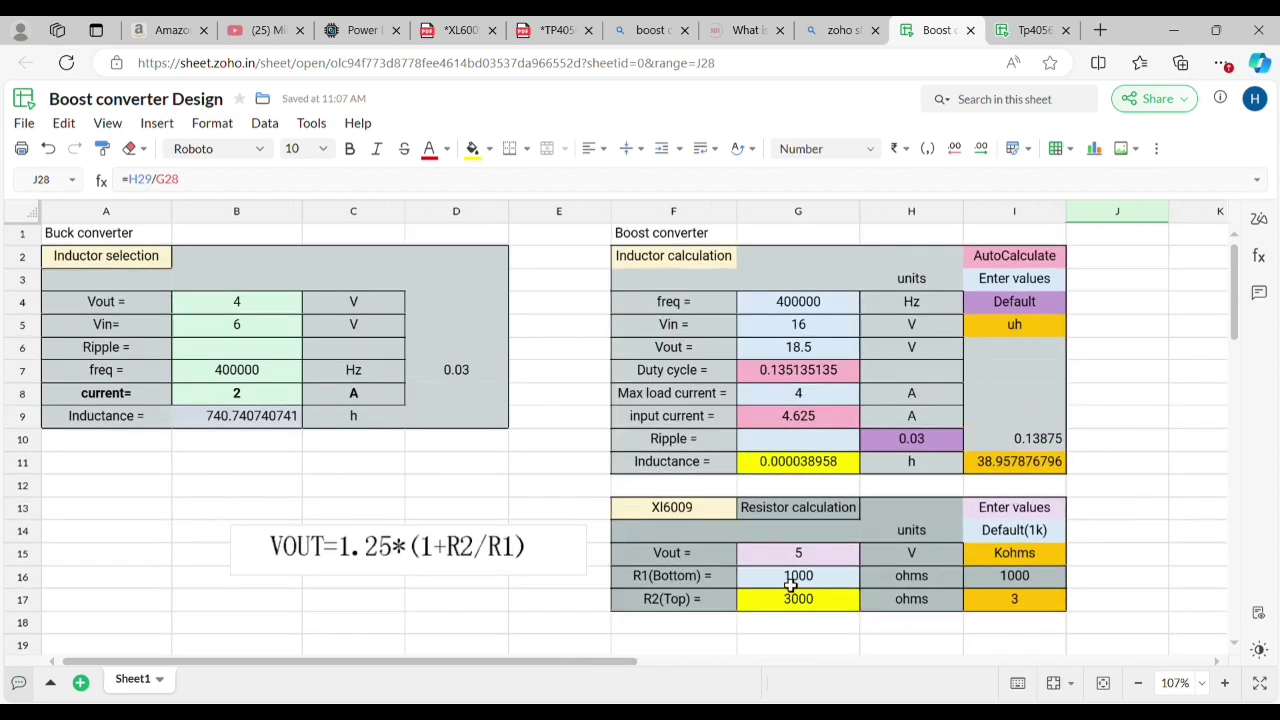
click(340, 606)
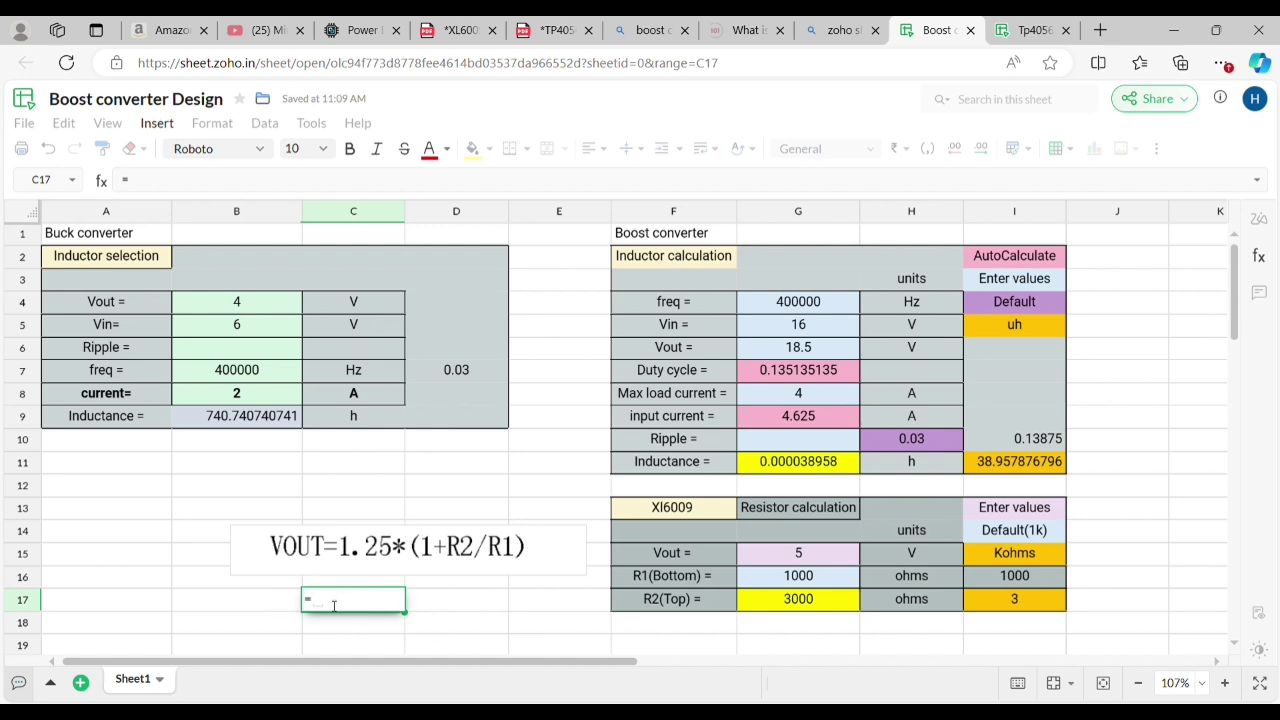
text(=1.25*(1+()
click(368, 632)
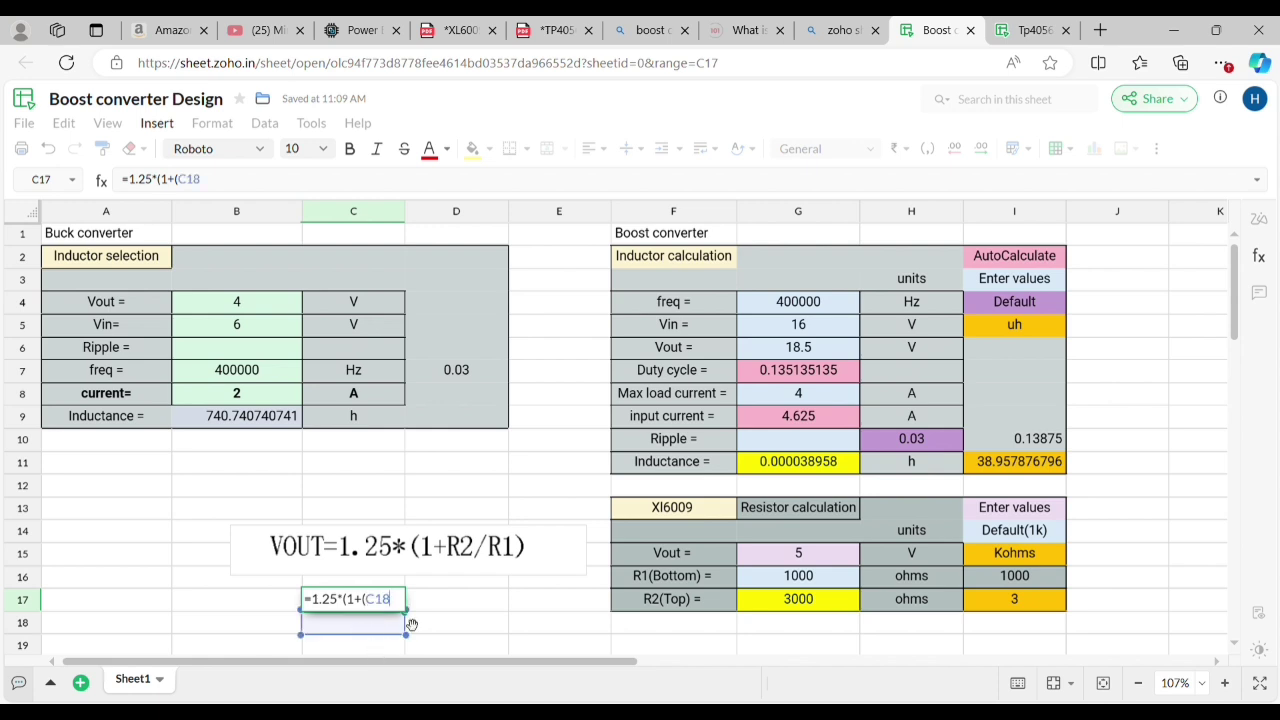
text(/)
click(386, 648)
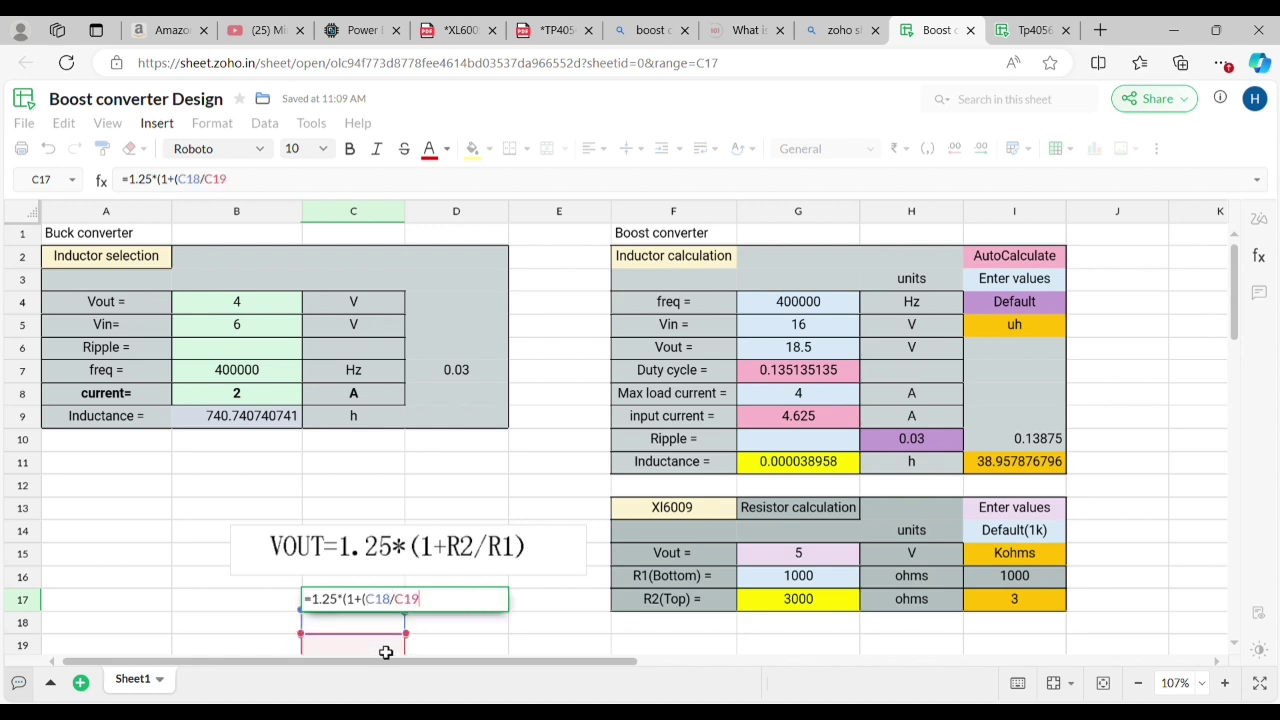
text())
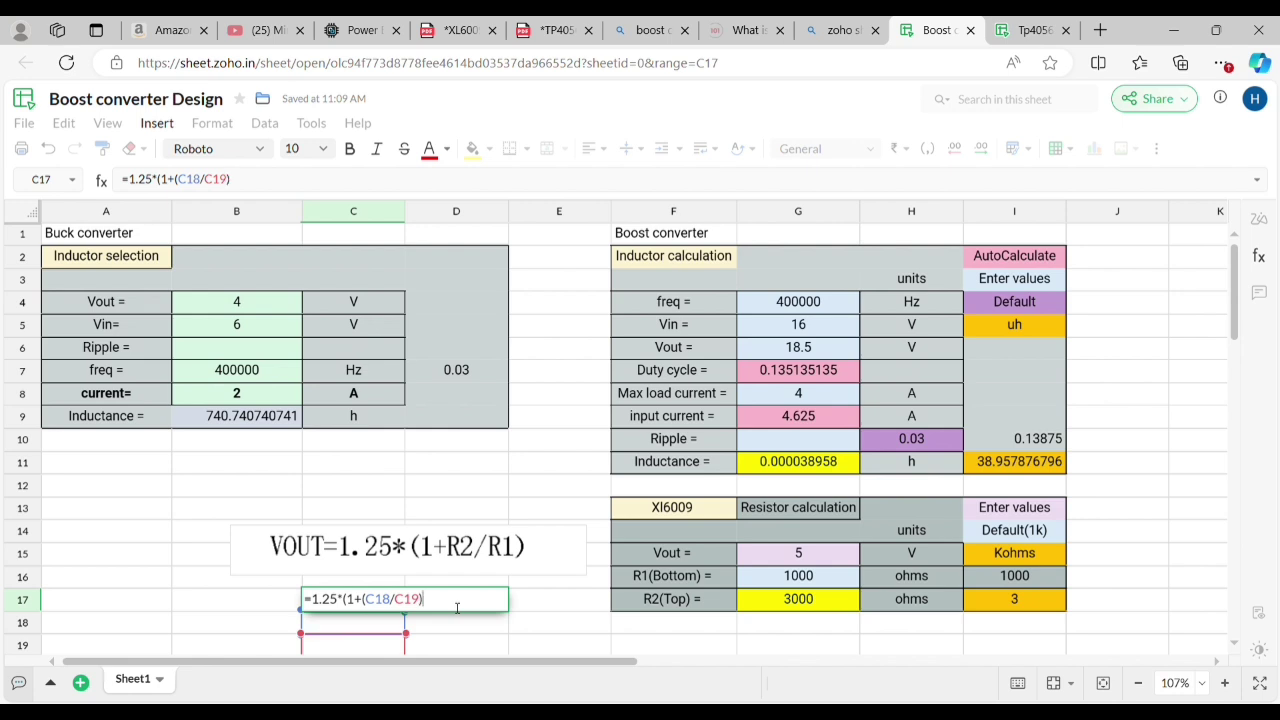
key(Return)
Label cells B17, B18 and B19 as Vout, R1 and R2
double_click(297, 608)
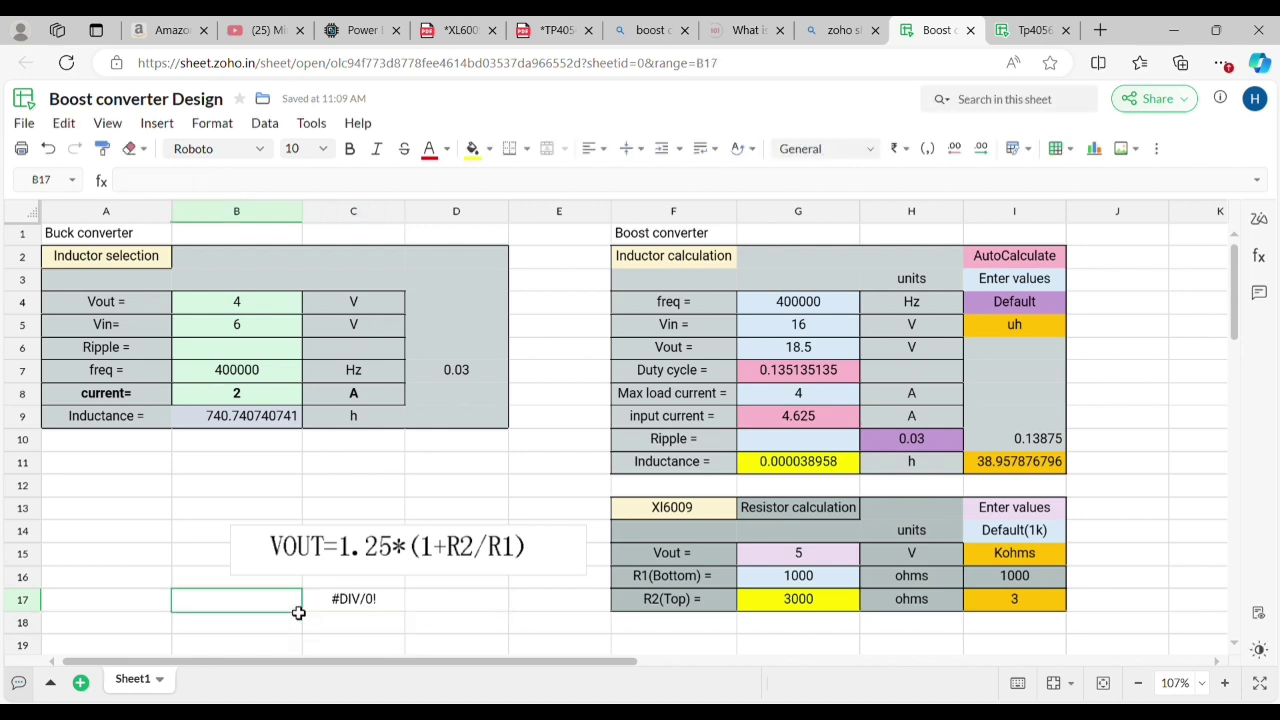
text(V)
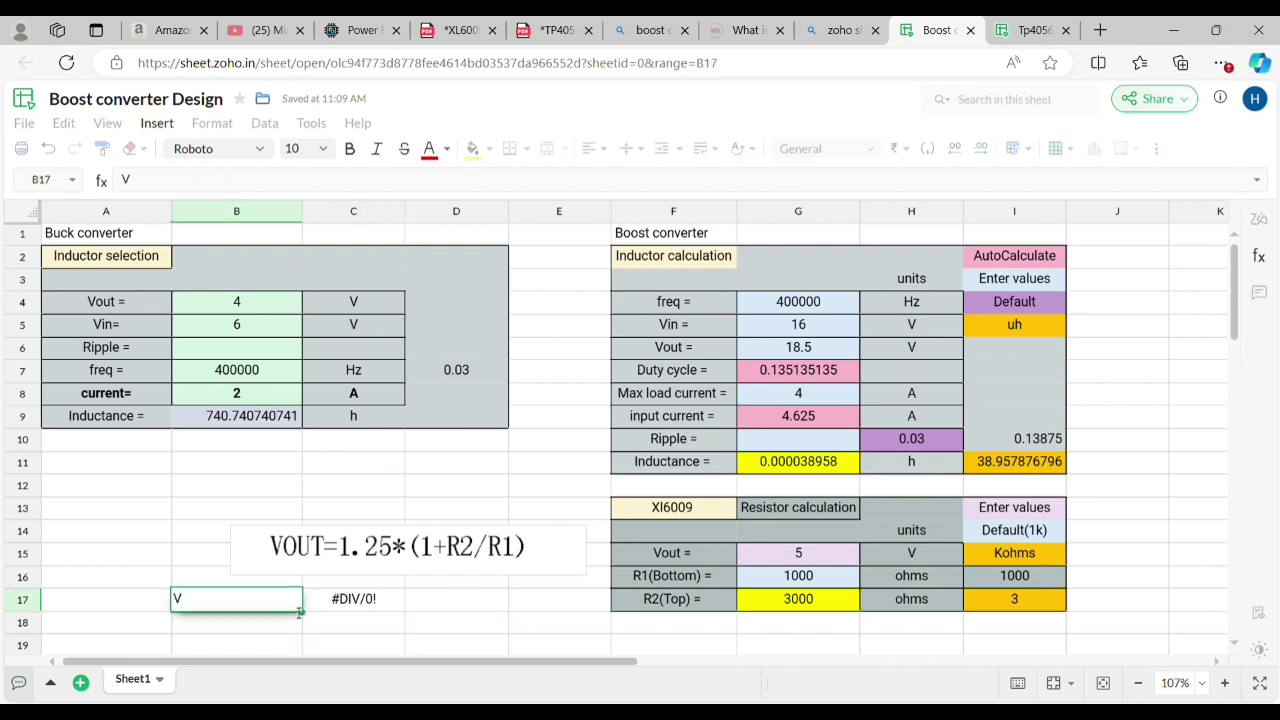
text(out)
key(BackSpace)
key(BackSpace)
key(BackSpace)
text(out)
key(Return)
text(R1)
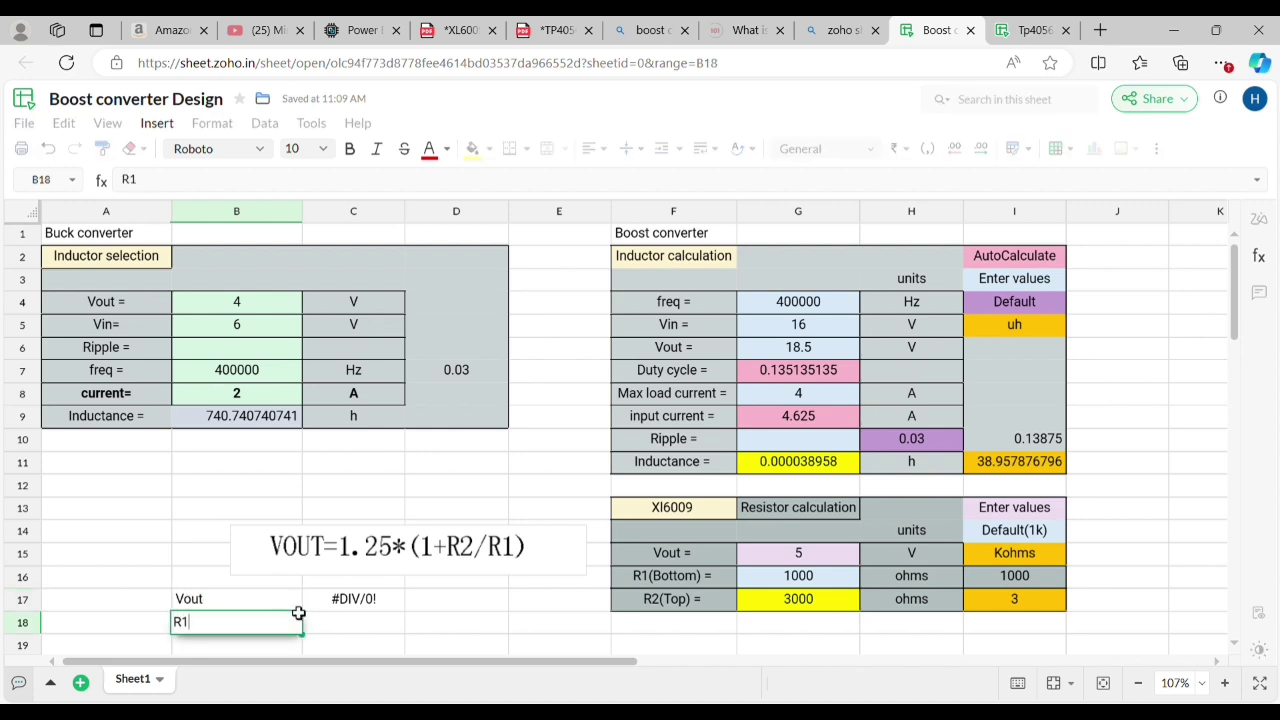
key(Return)
text(R2)
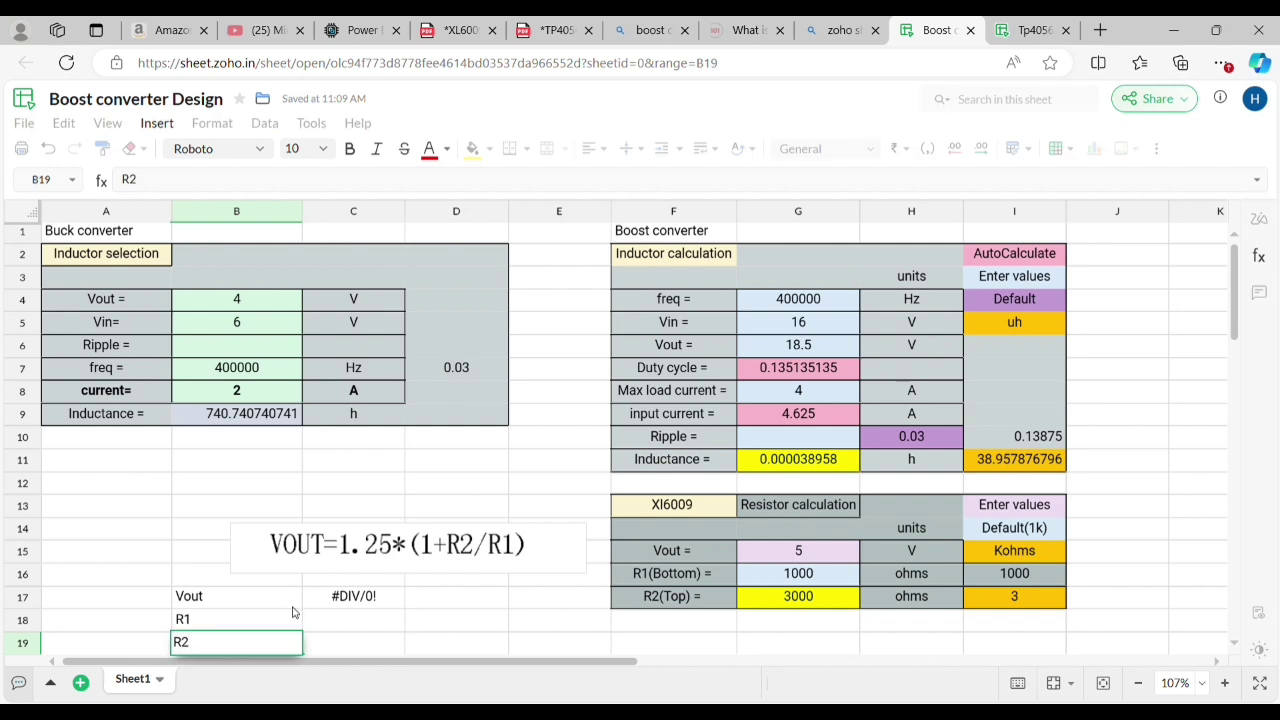
key(Return)
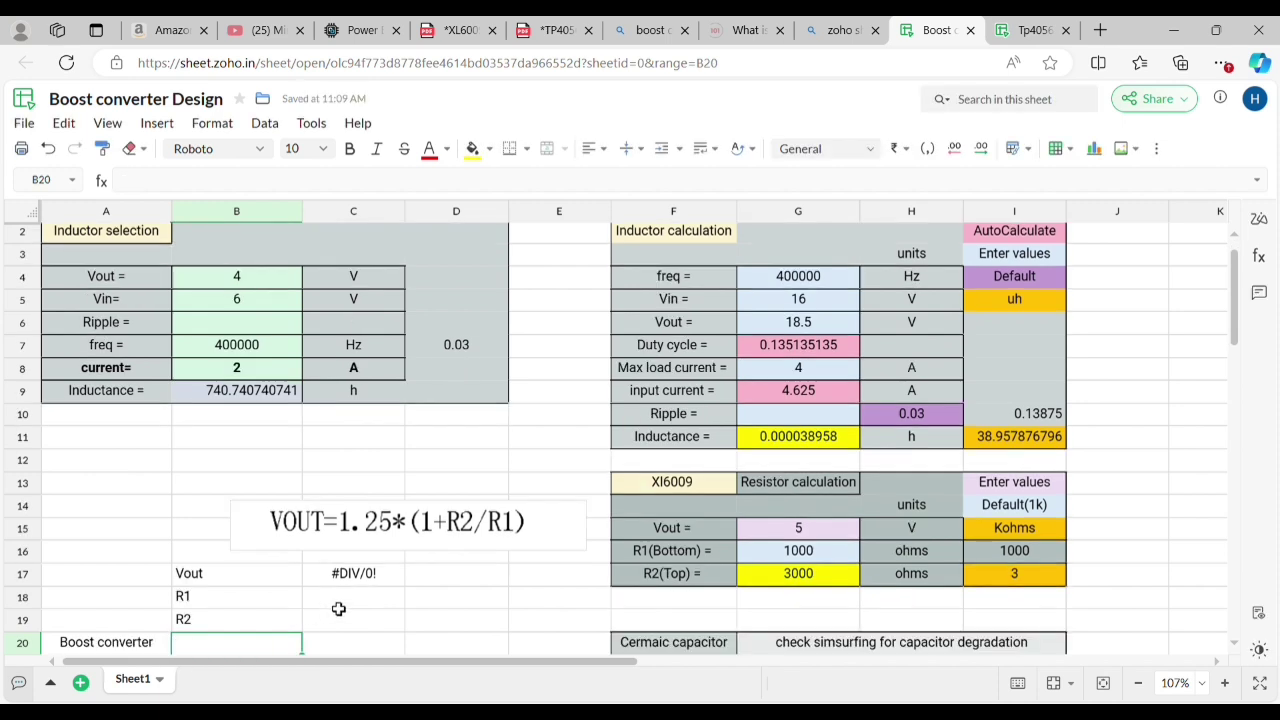
Enter 1000 for both resistors, R1 in C18 and R2 in C19
click(339, 604)
text(1000)
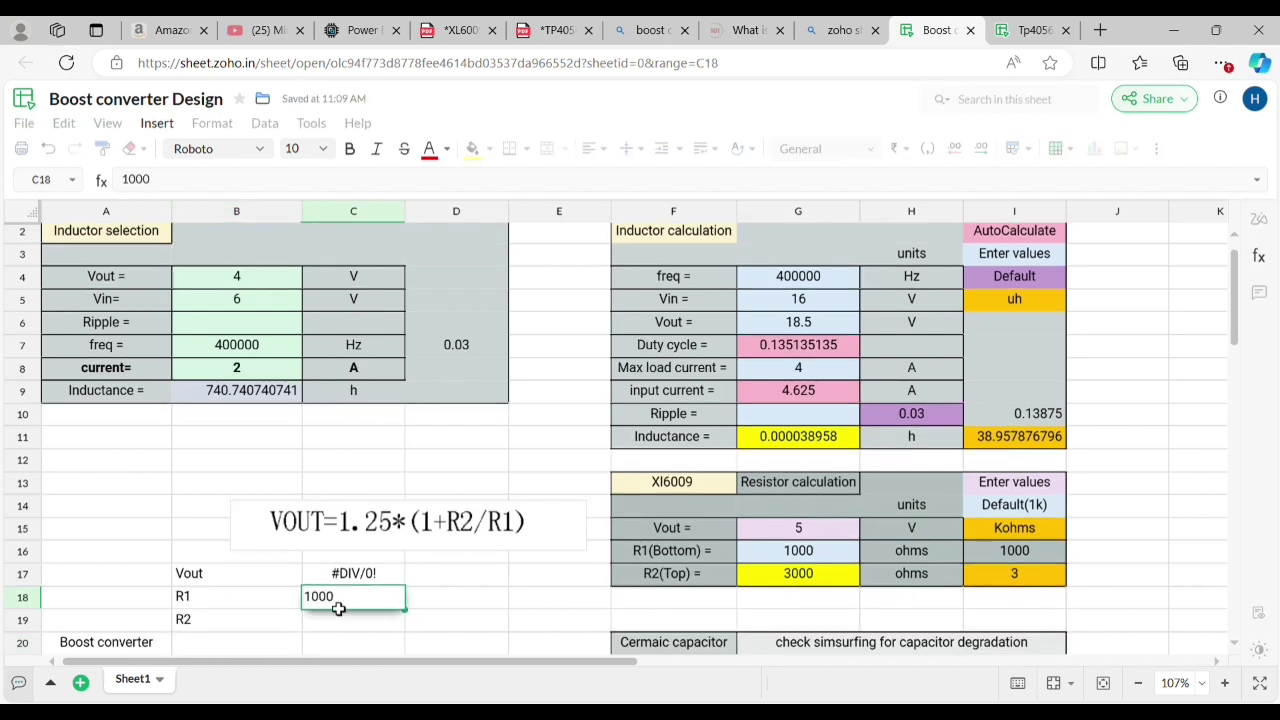
key(Return)
text(1000)
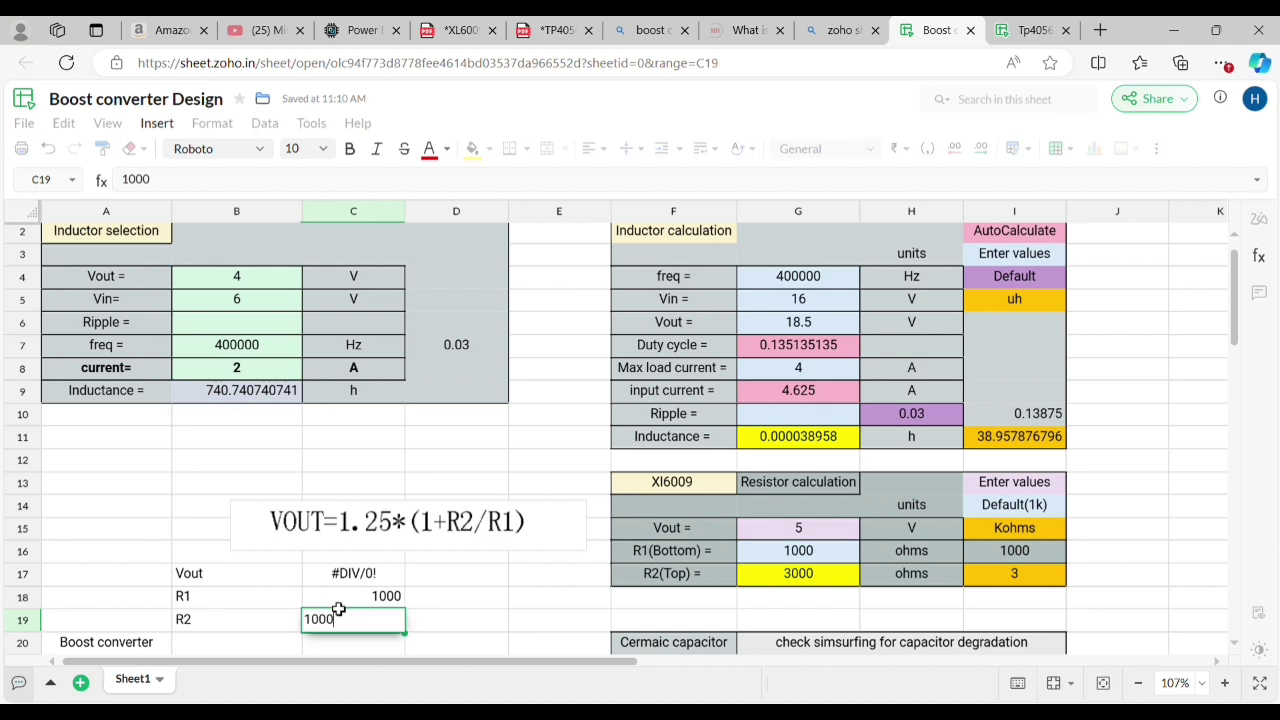
key(Return)
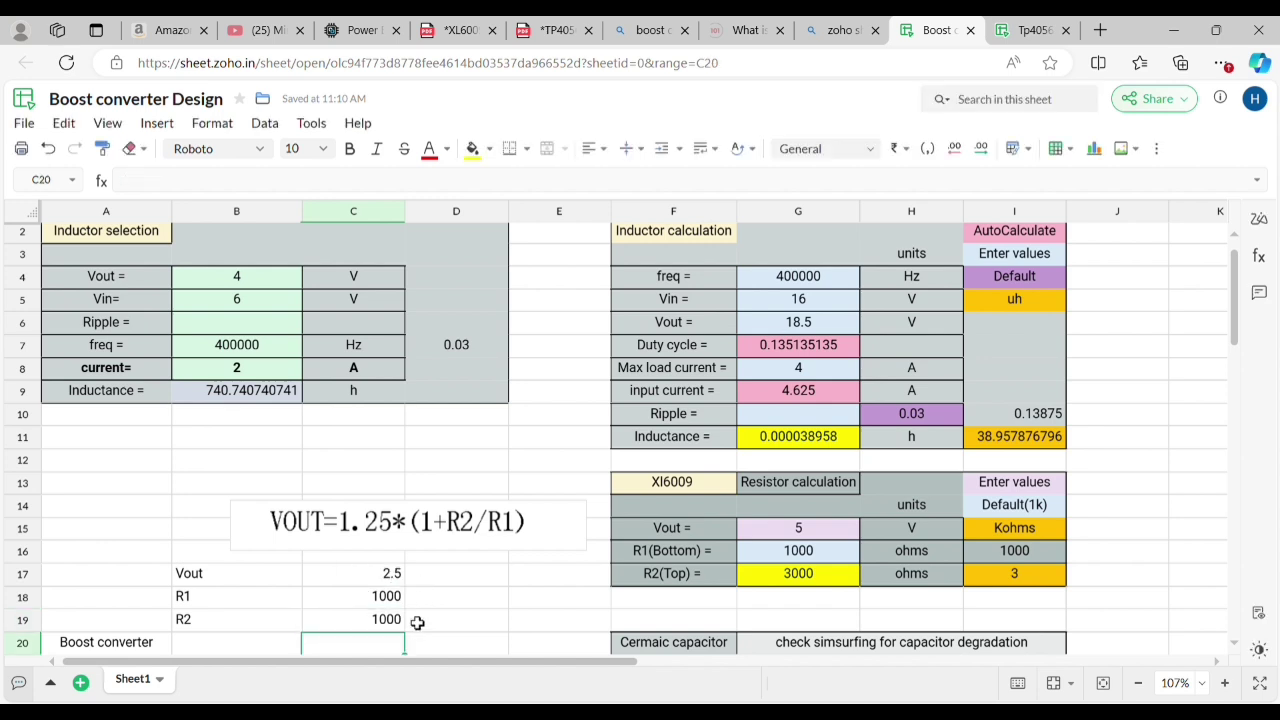
Clear the trial Vout, R1 and R2 calculation from cells B17:C19
scroll(417, 620, down, 2)
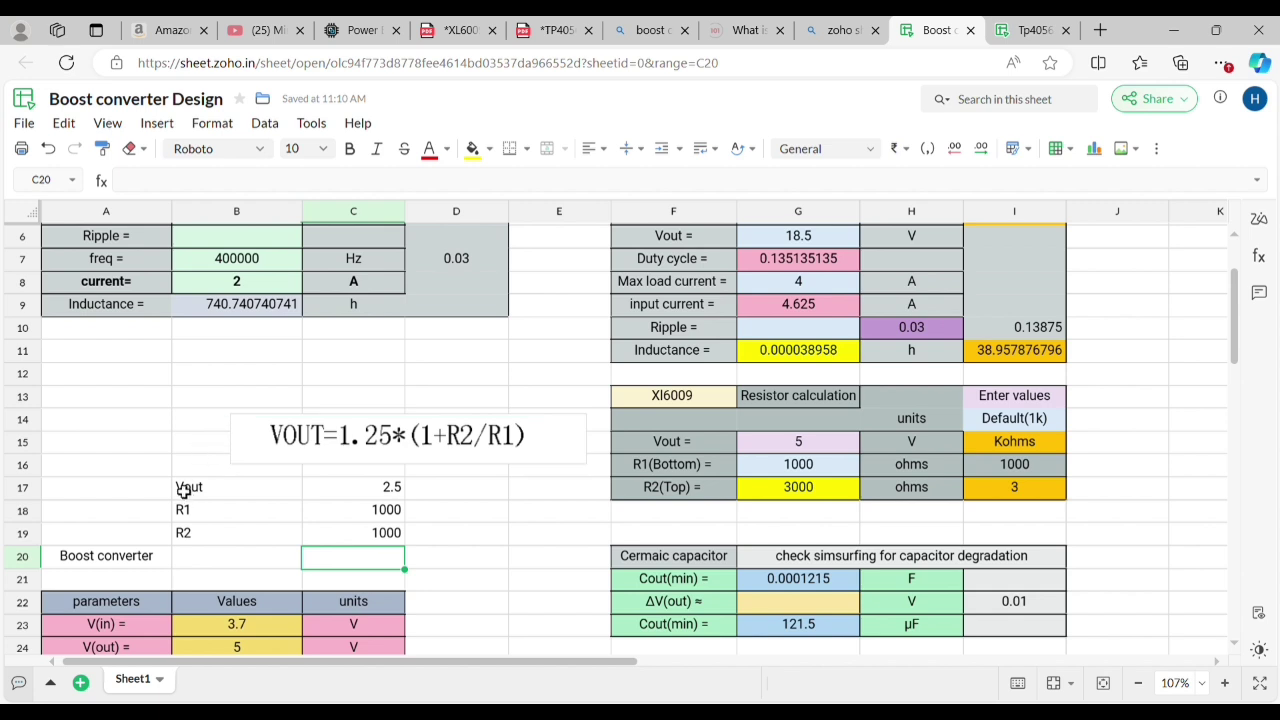
drag(183, 490, 343, 535)
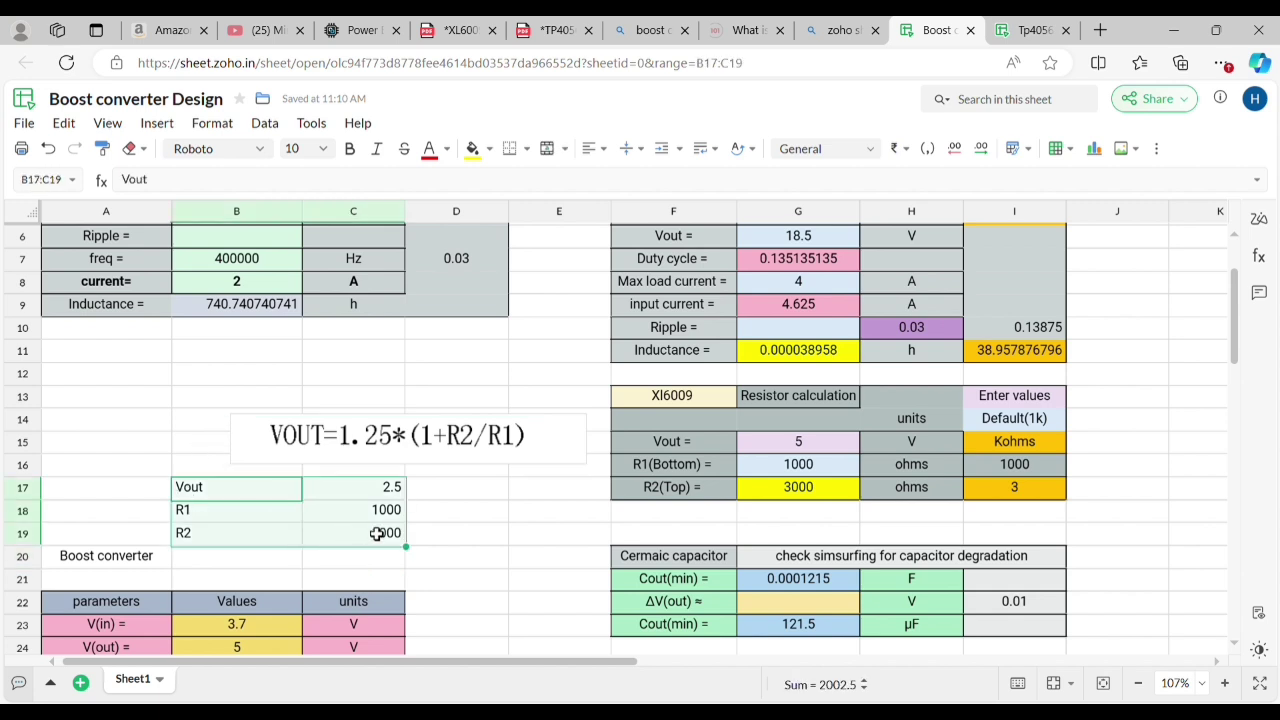
key(Delete)
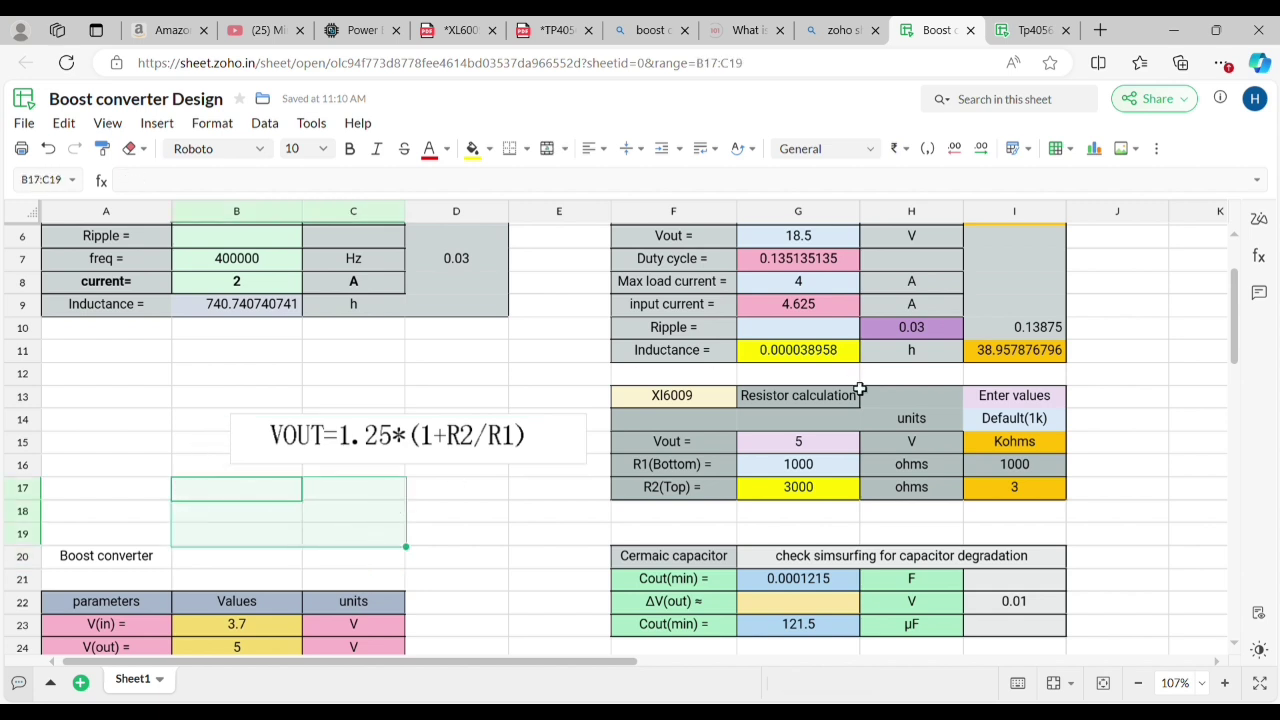
Inspect the Vout and R1 inputs and the R2 formula in the XL6009 resistor calculation table without changing them
click(779, 450)
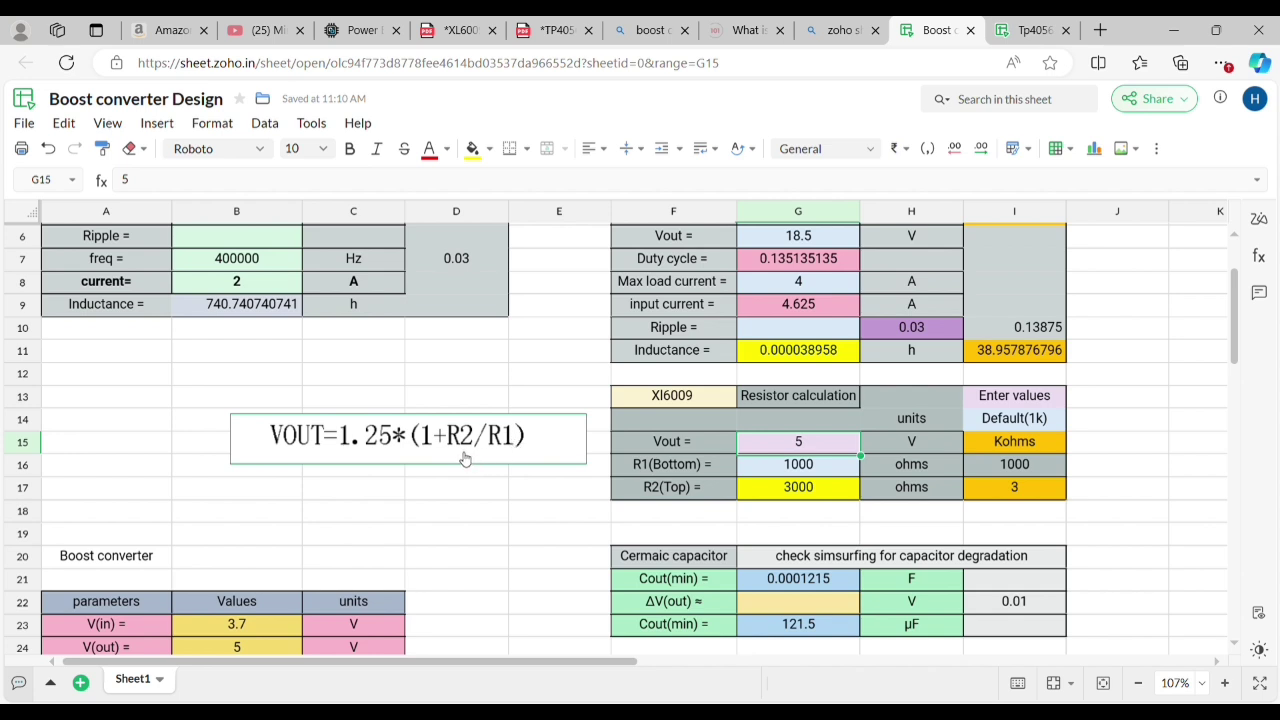
click(829, 465)
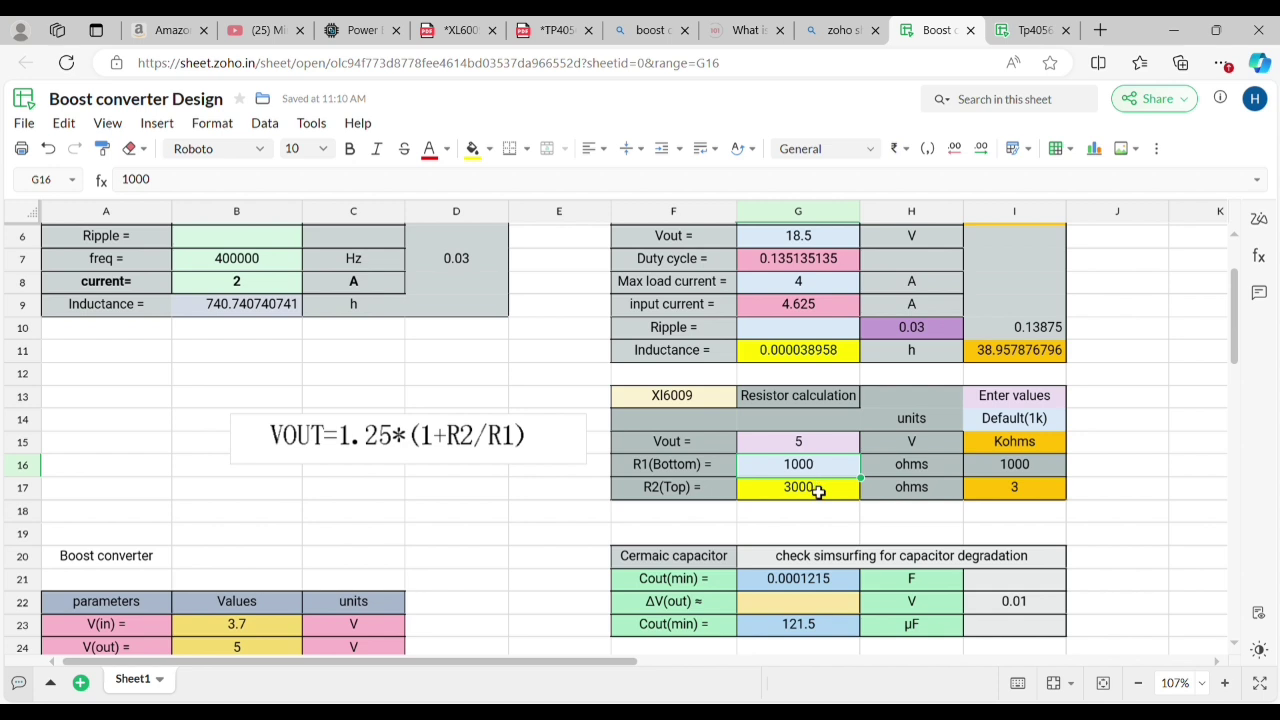
double_click(818, 486)
key(Escape)
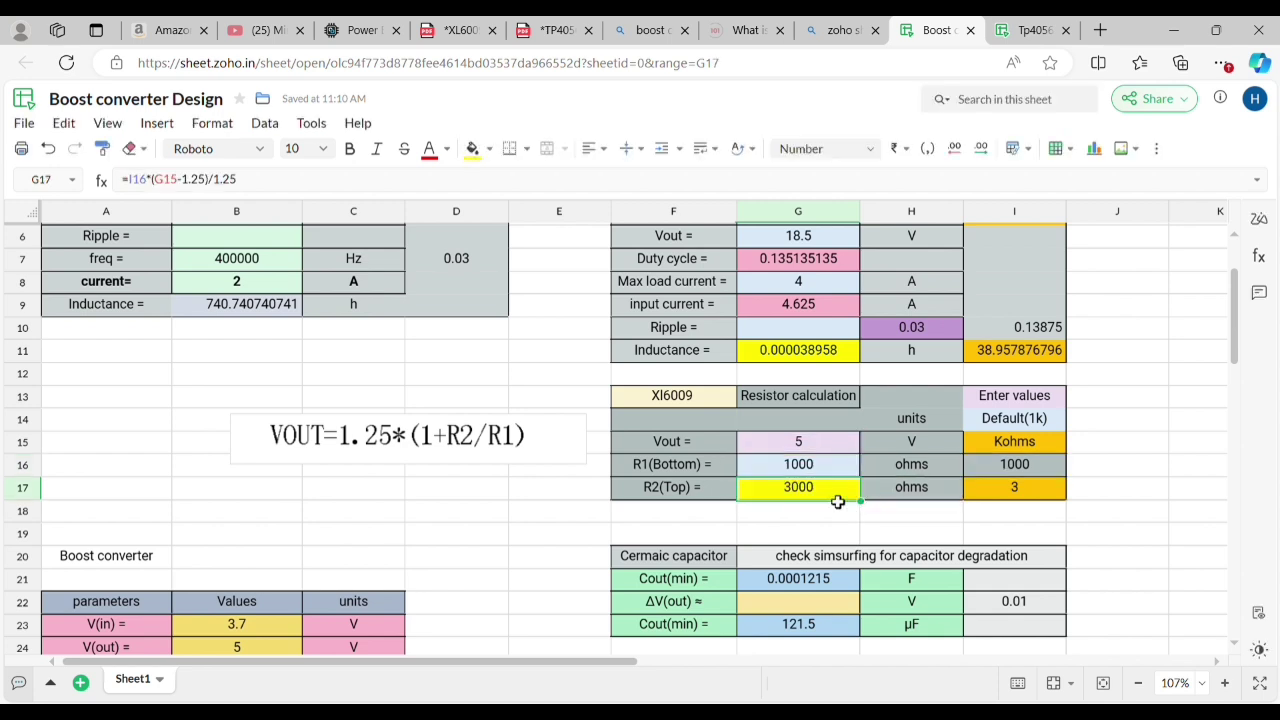
double_click(837, 497)
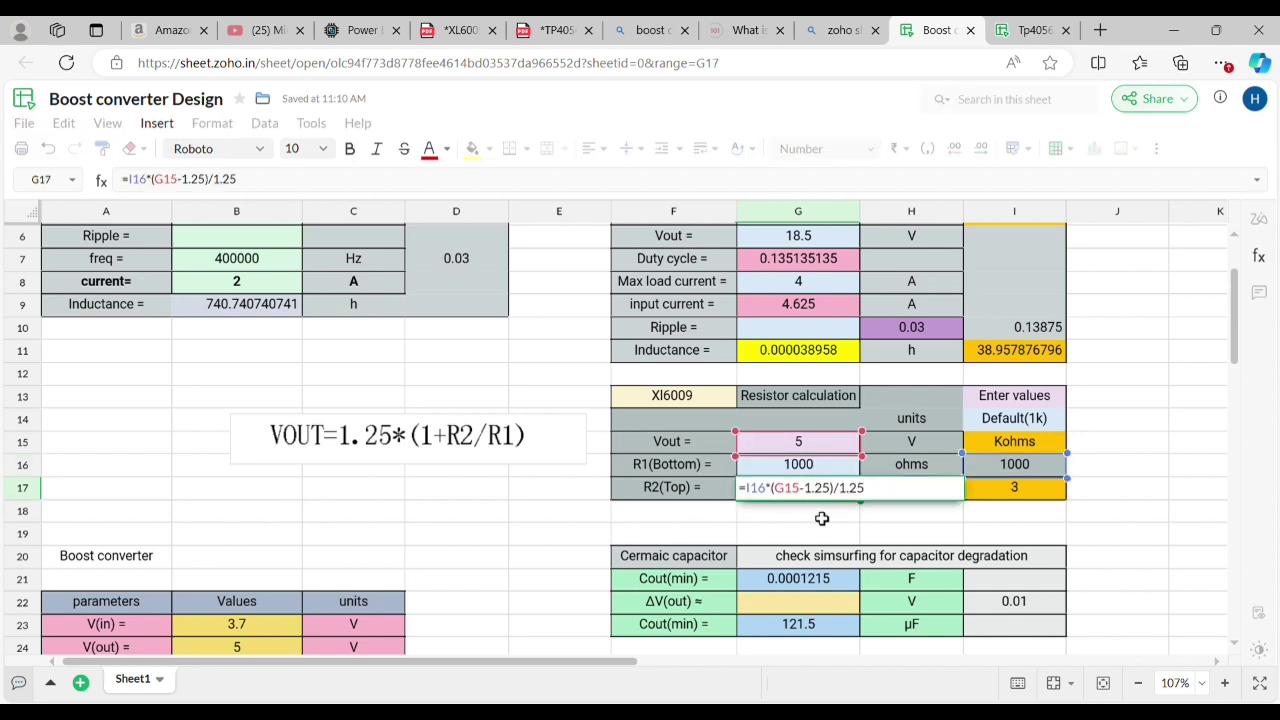
key(Escape)
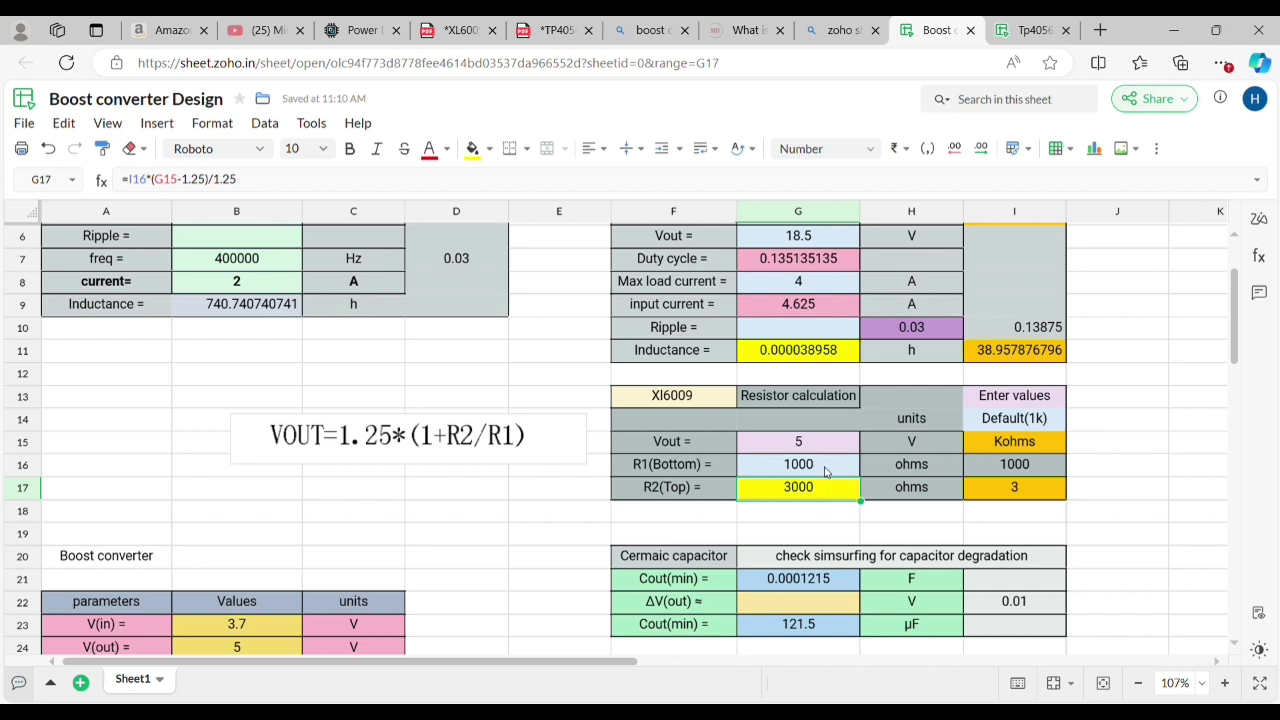
Set R1(Bottom) in the XL6009 resistor calculation table to 240 ohms
double_click(830, 470)
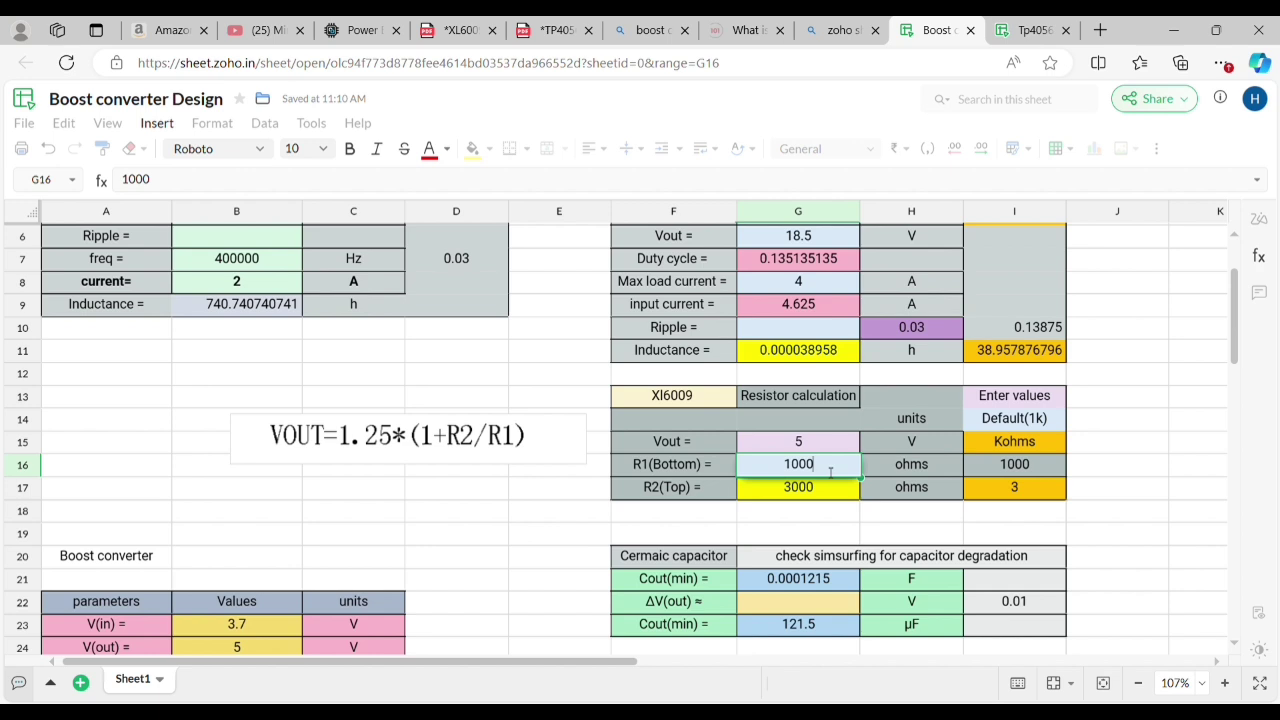
key(BackSpace)
key(BackSpace)
key(BackSpace)
key(BackSpace)
text(240)
key(Return)
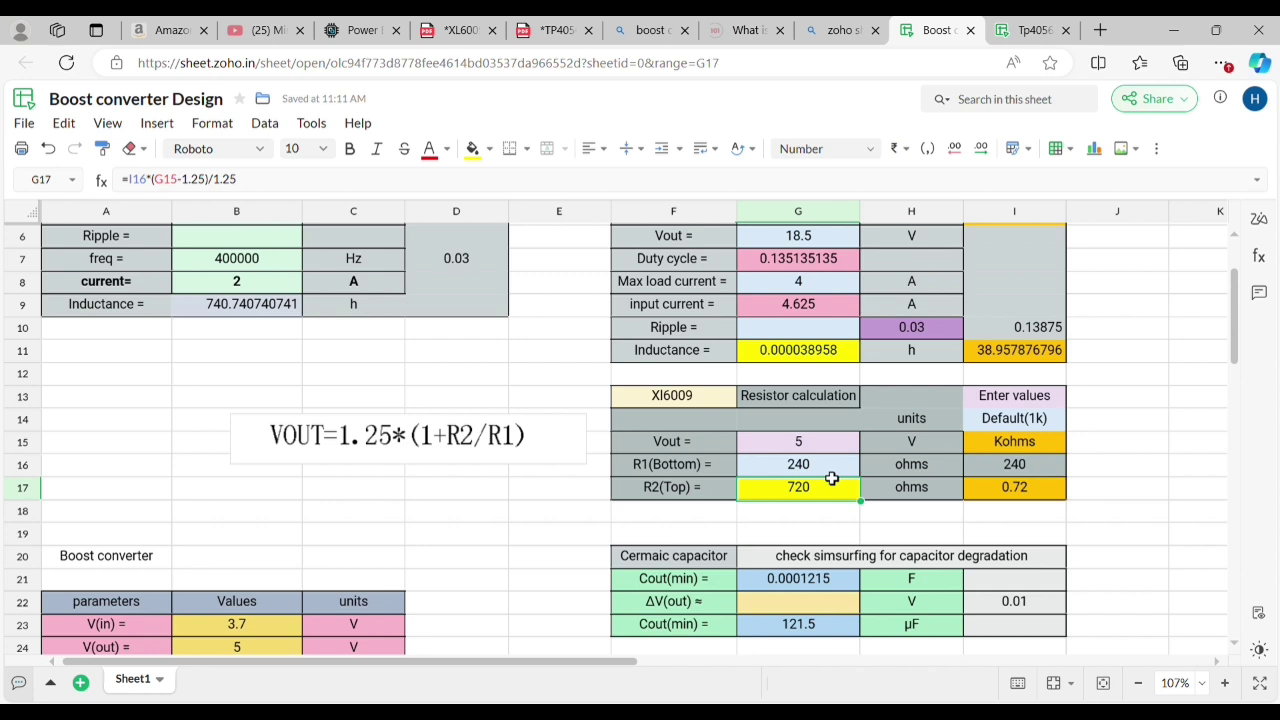
Set R1(Bottom) in the XL6009 resistor calculation table to 1500 ohms
double_click(829, 470)
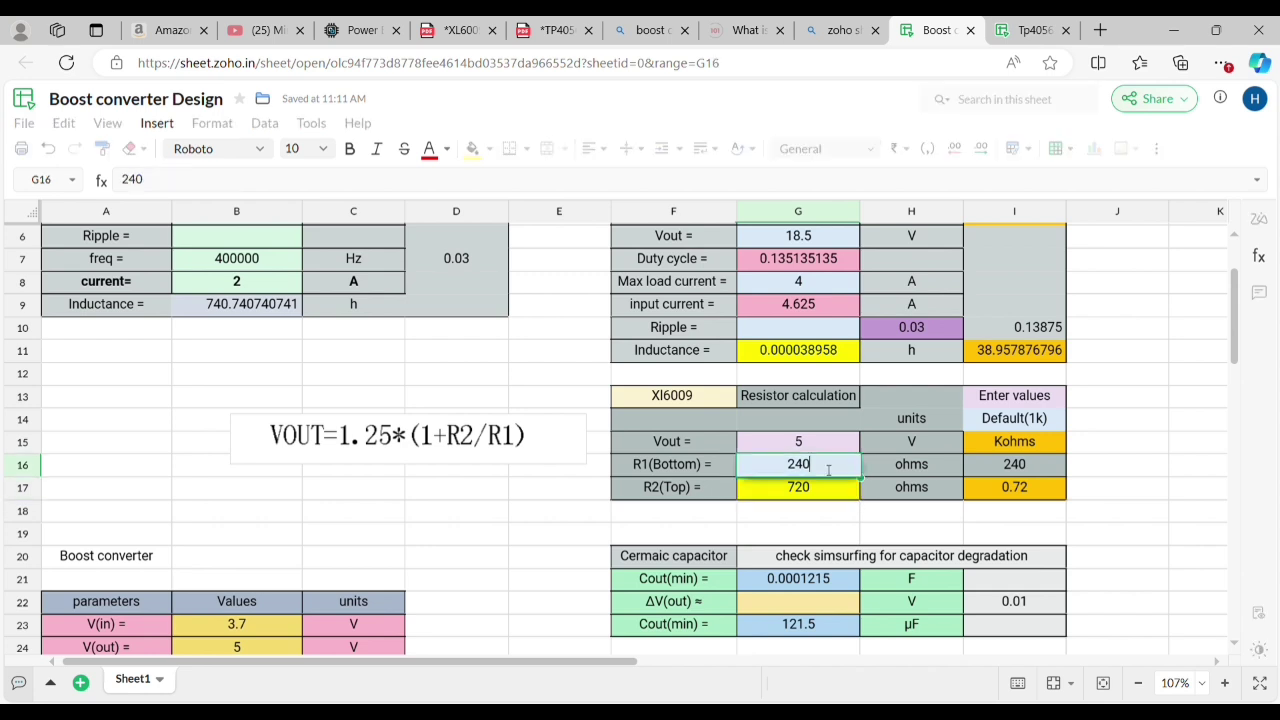
key(BackSpace)
key(BackSpace)
key(BackSpace)
text(100)
key(BackSpace)
key(BackSpace)
text(500)
key(Return)
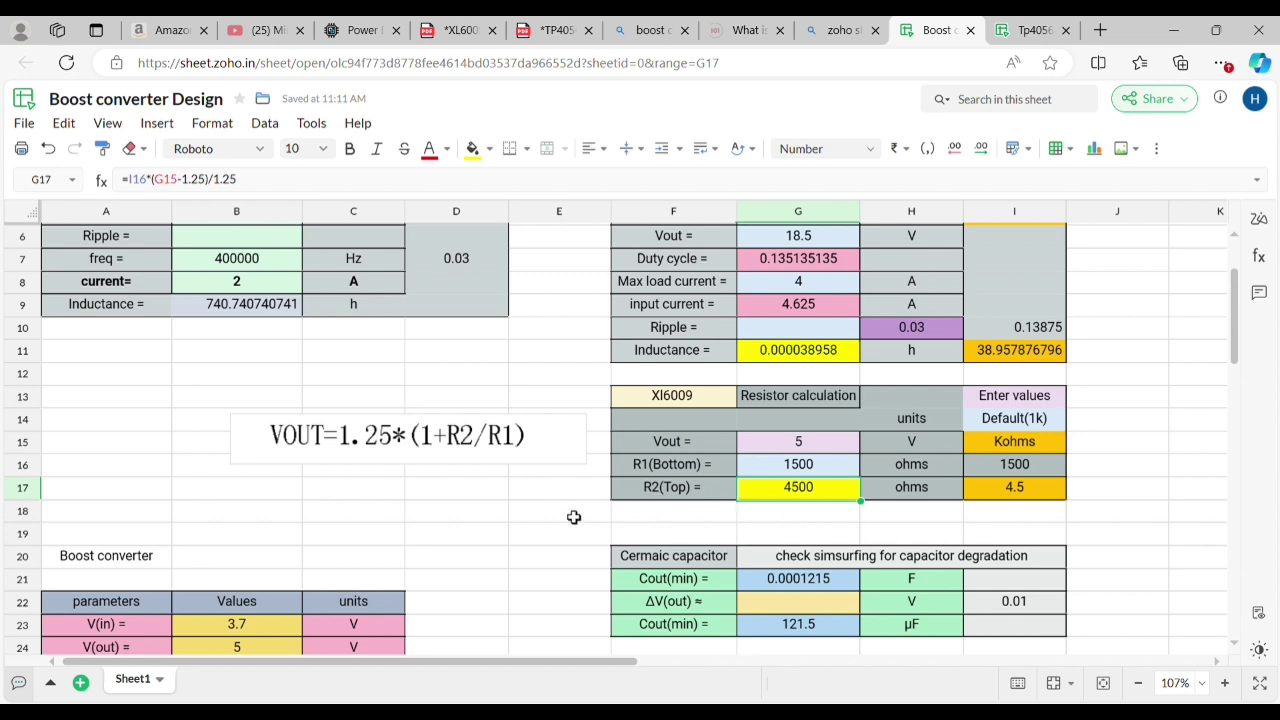
Examine the V(in), V(out), maximum load current and efficiency inputs in the boost converter parameters table
scroll(574, 517, down, 3)
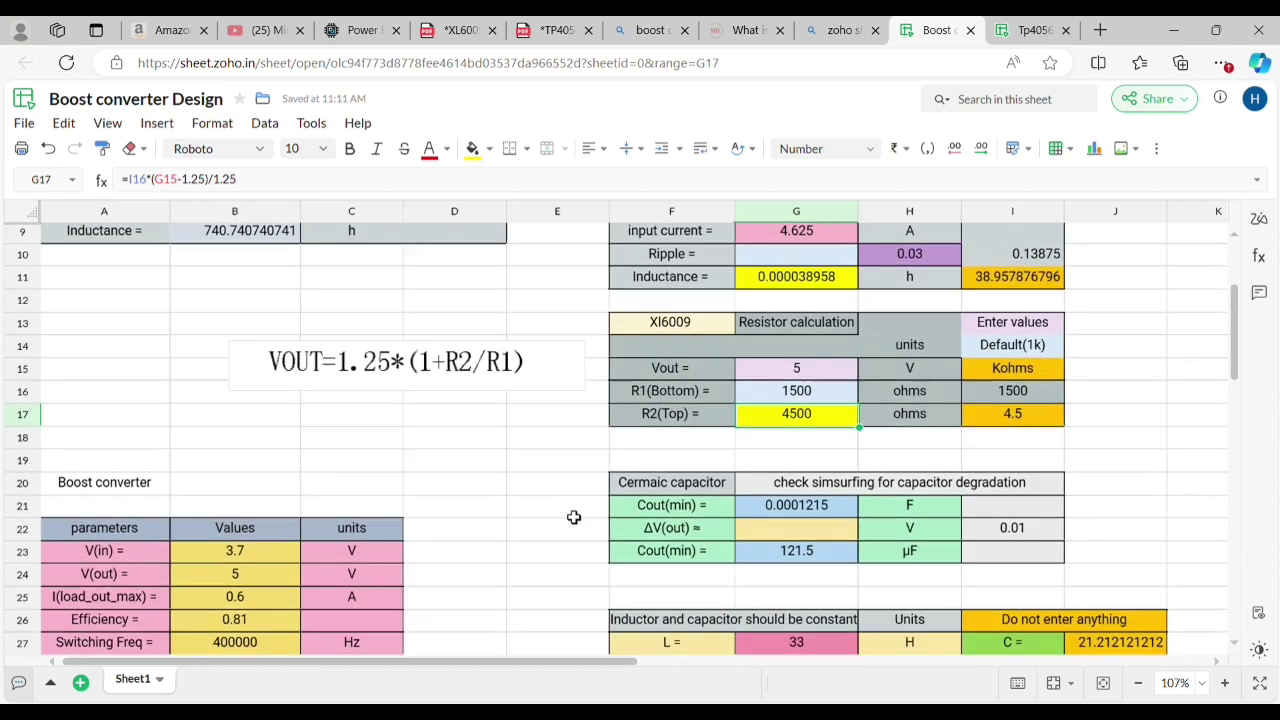
scroll(453, 489, down, 1)
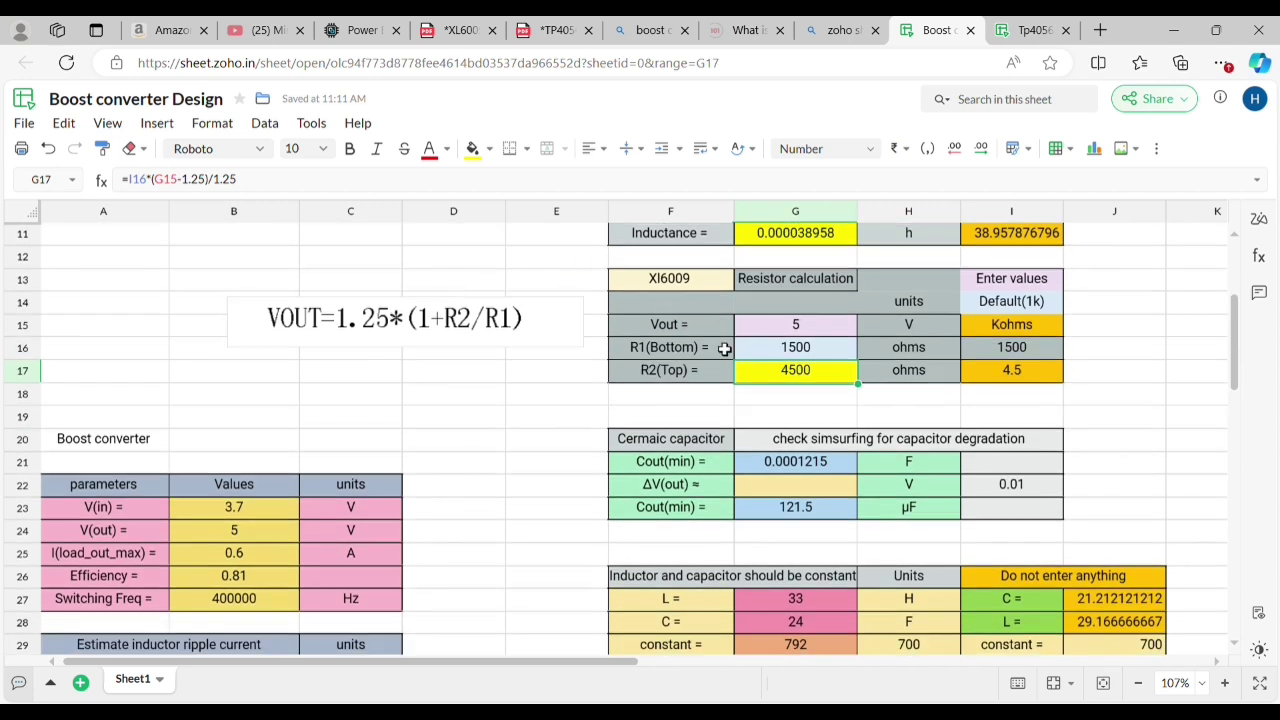
scroll(459, 485, down, 3)
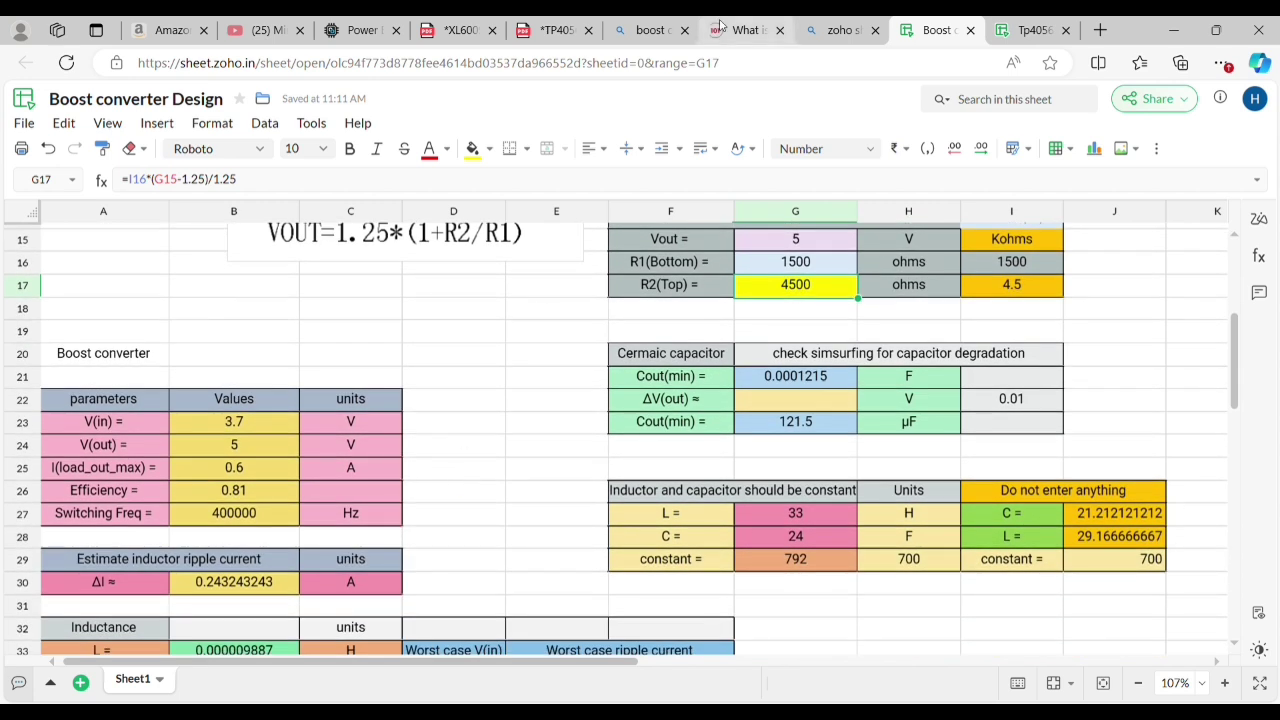
scroll(198, 268, down, 3)
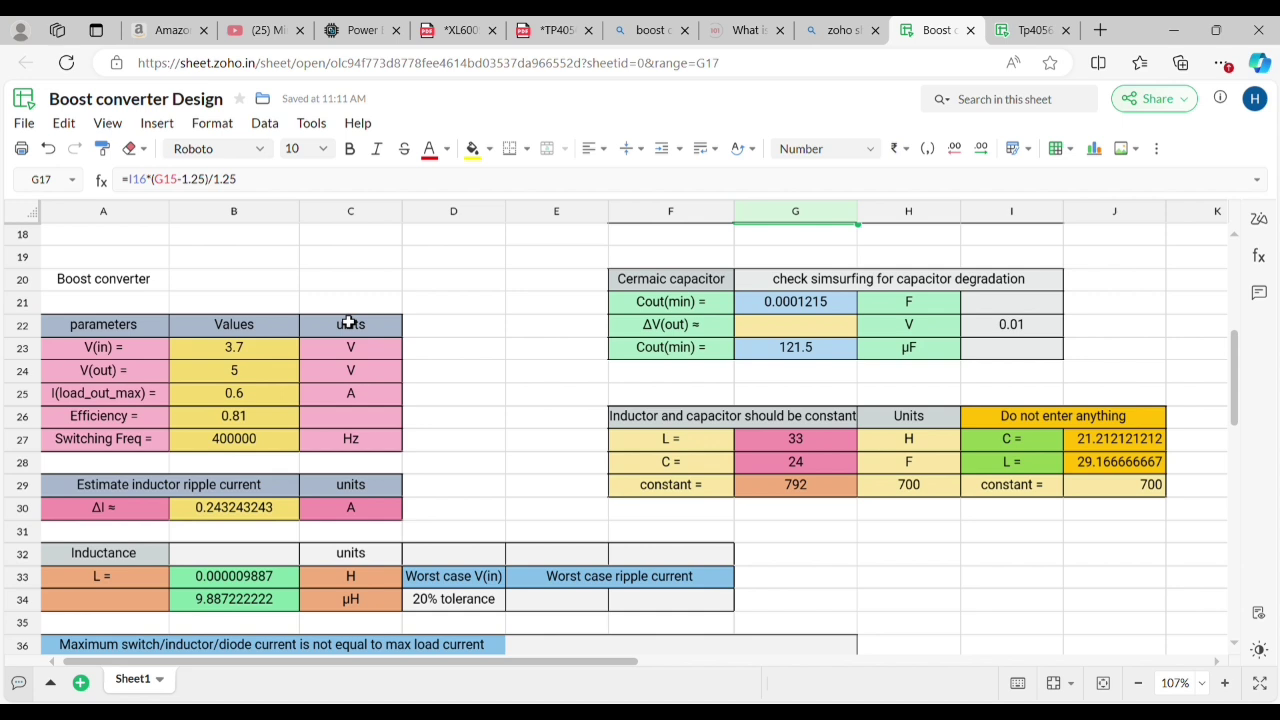
click(294, 351)
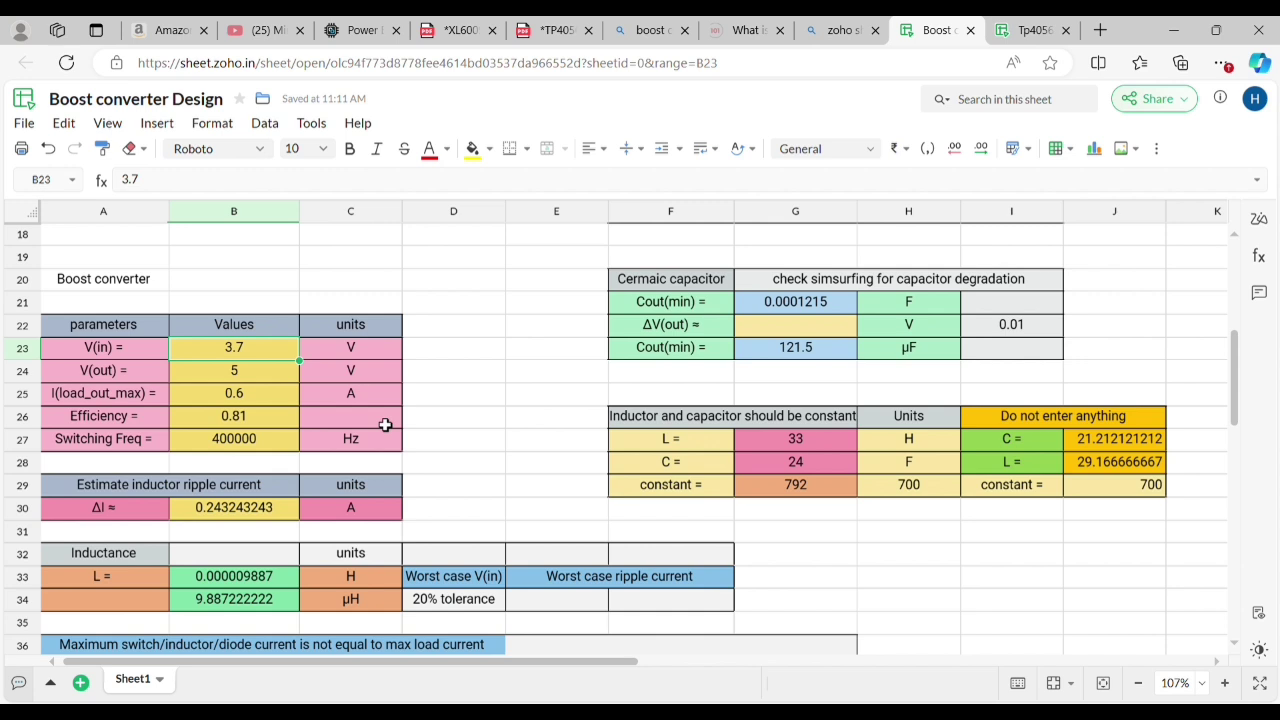
click(262, 381)
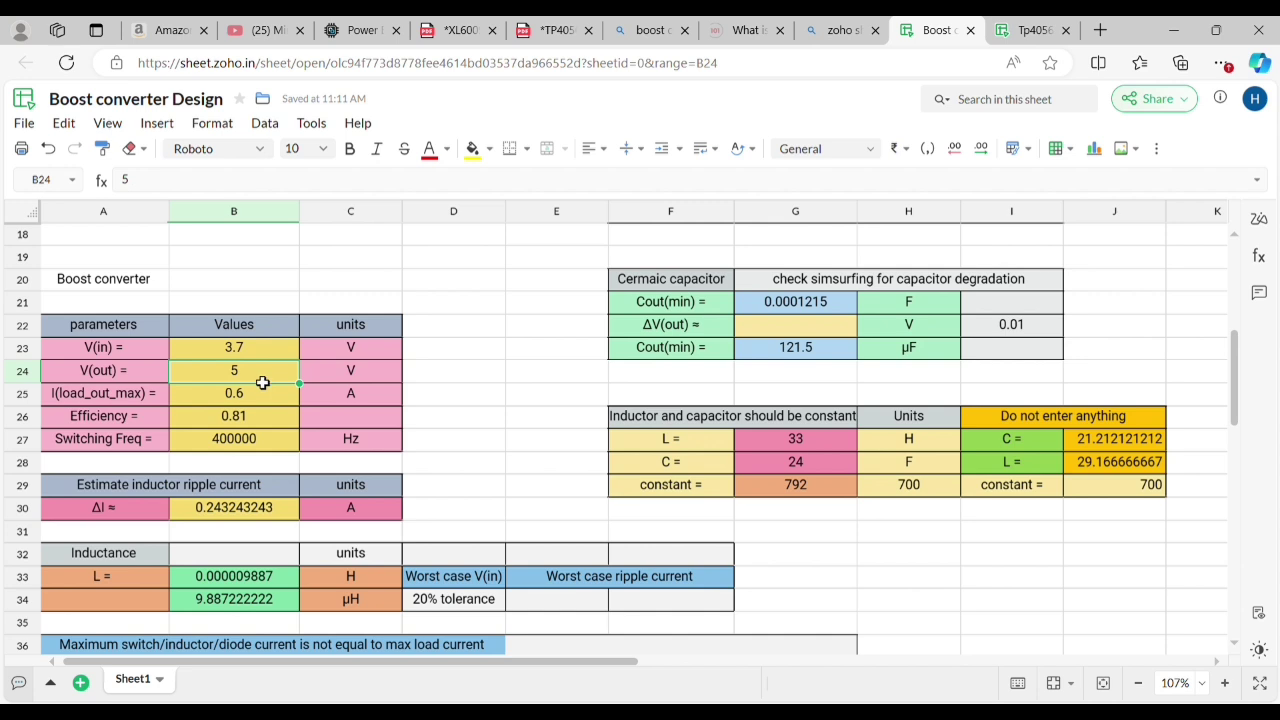
click(264, 400)
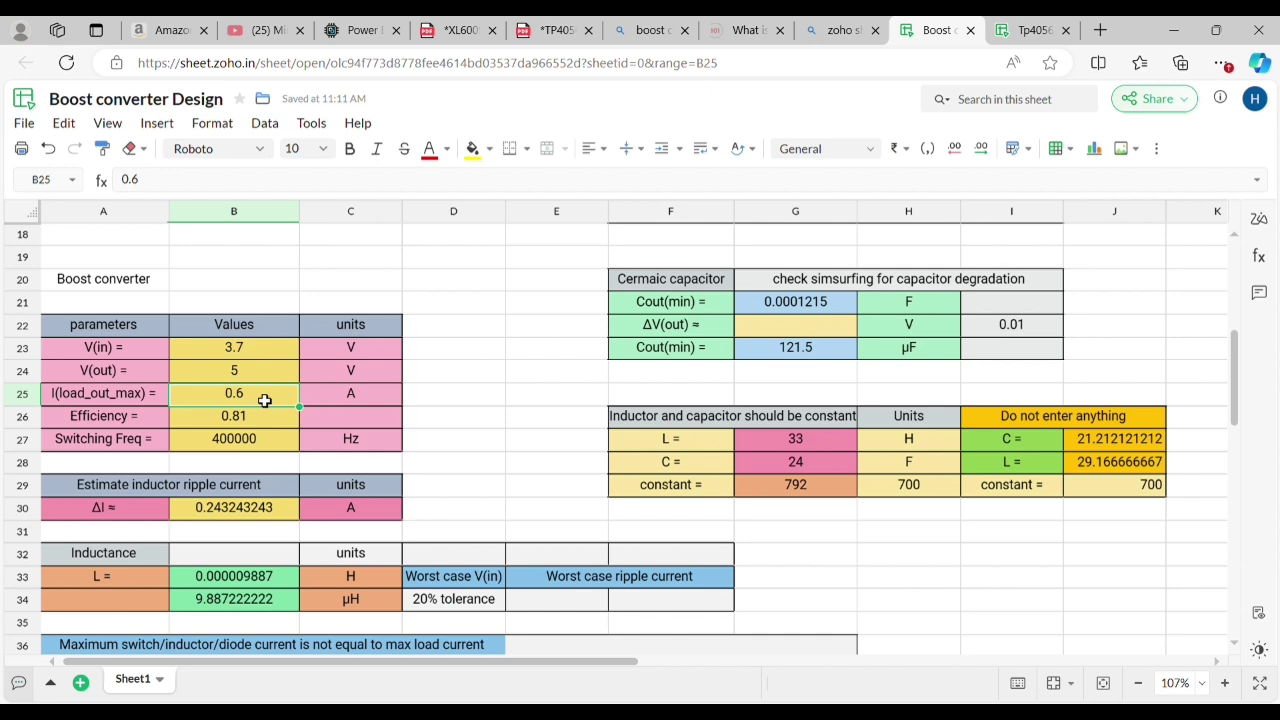
click(260, 426)
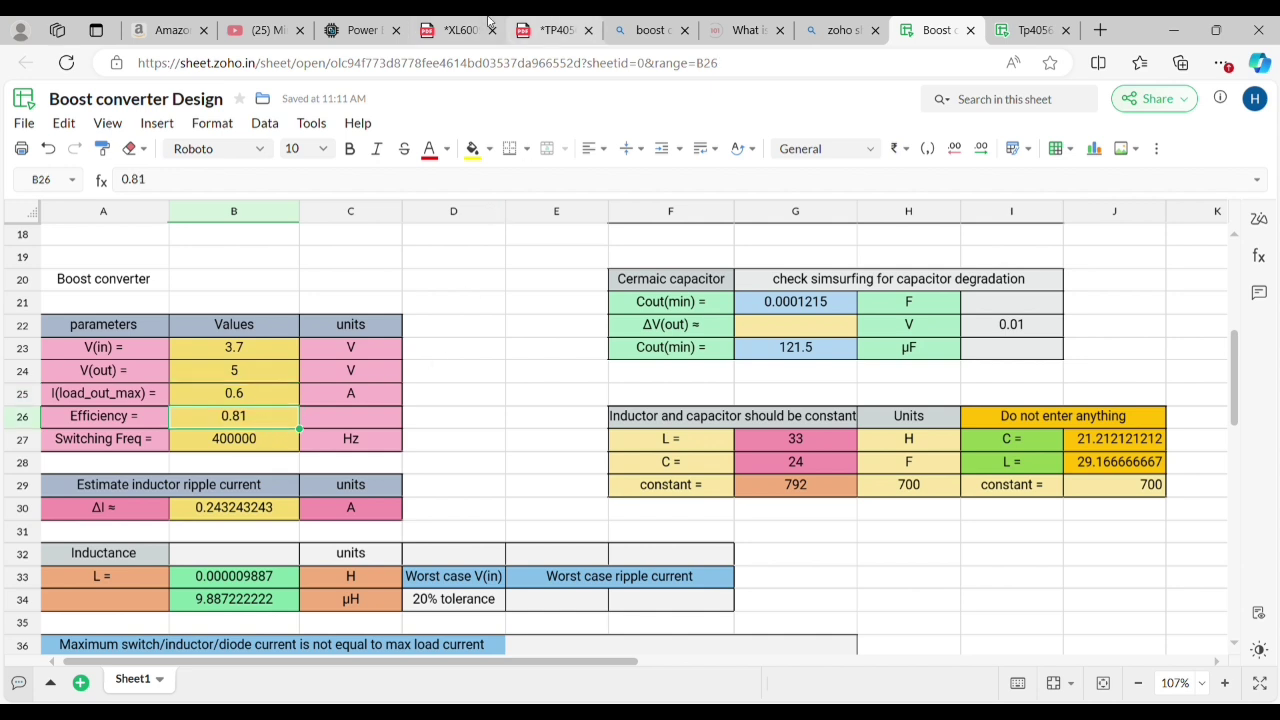
Switch to the XL6009 datasheet and circle the 94% efficiency figure in the Features list on page 1
click(455, 30)
scroll(326, 310, up, 20)
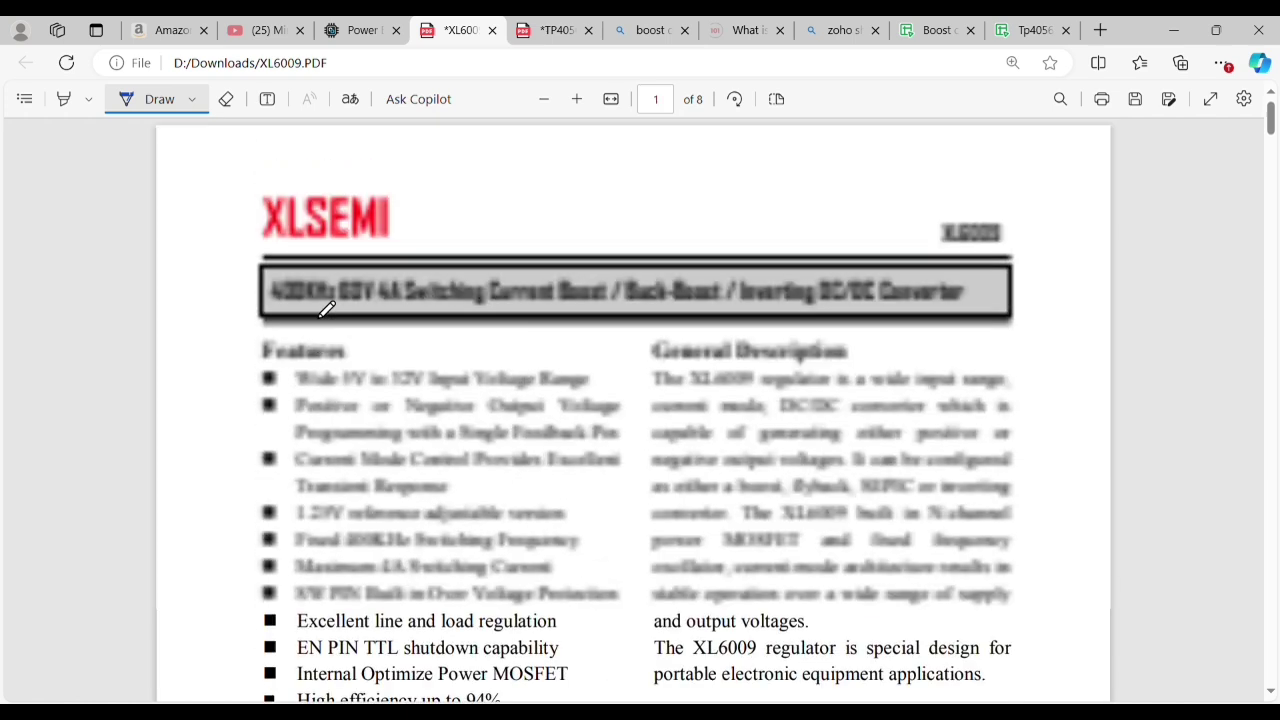
scroll(326, 310, down, 3)
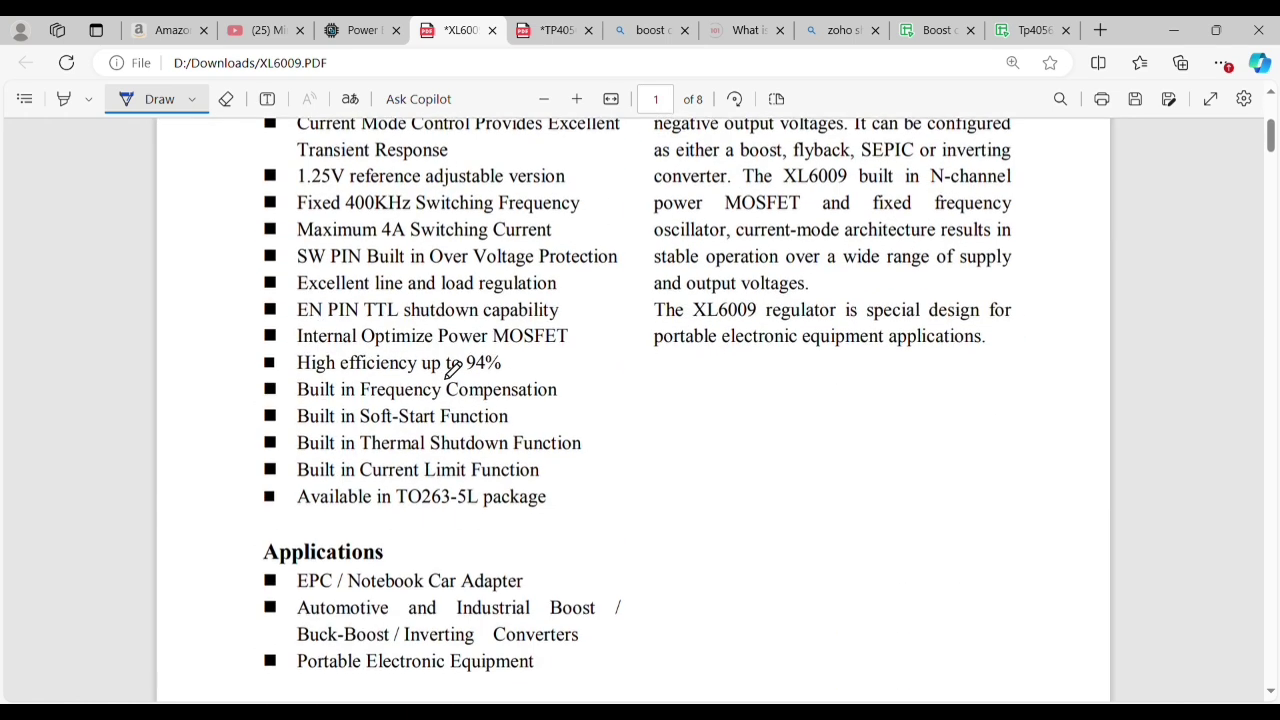
mouse_move(464, 364)
mouse_down()
mouse_move(508, 370)
mouse_move(449, 364)
mouse_up()
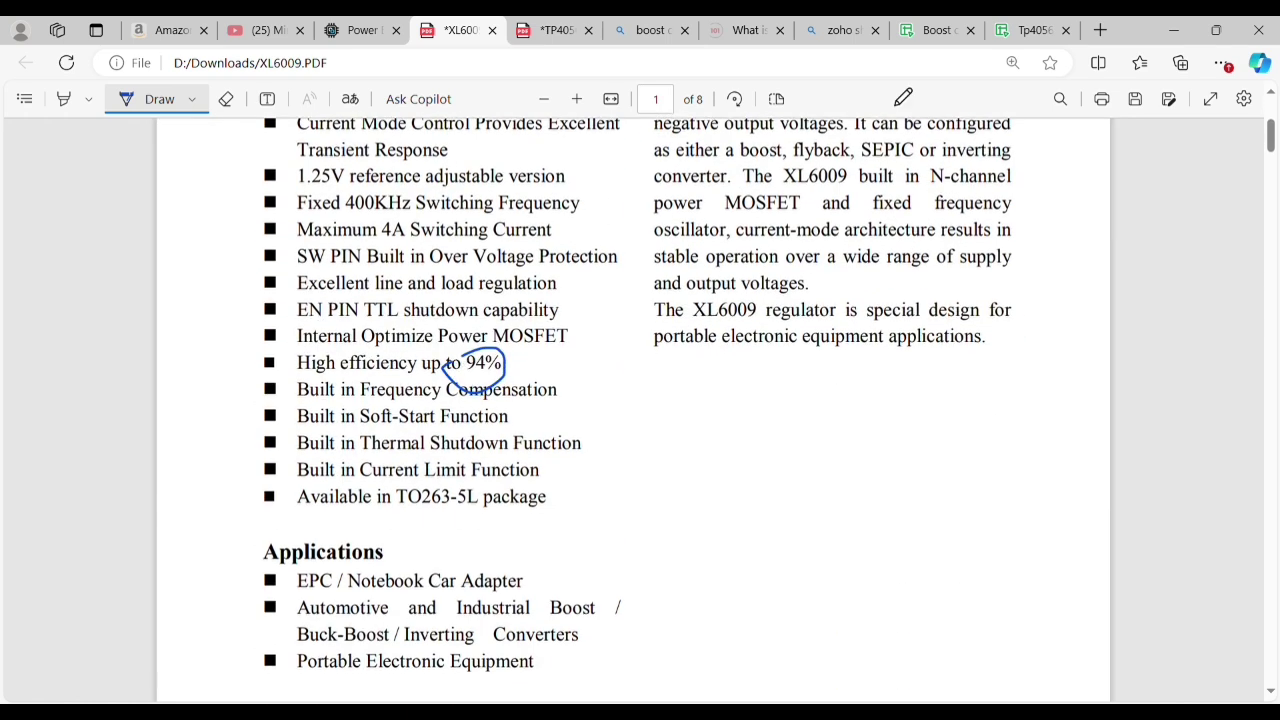
Check the spreadsheet's switching frequency input in B27, and underline 400KHz in the XL6009 datasheet's title
click(941, 20)
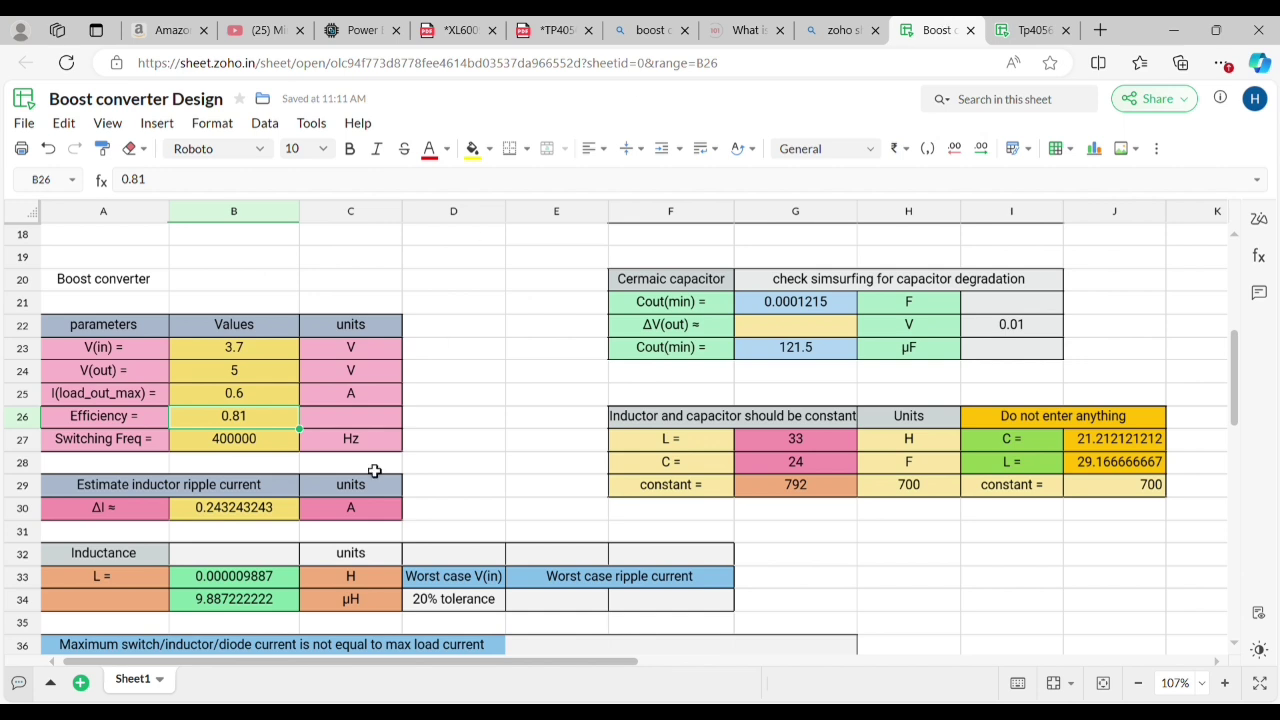
scroll(370, 472, down, 2)
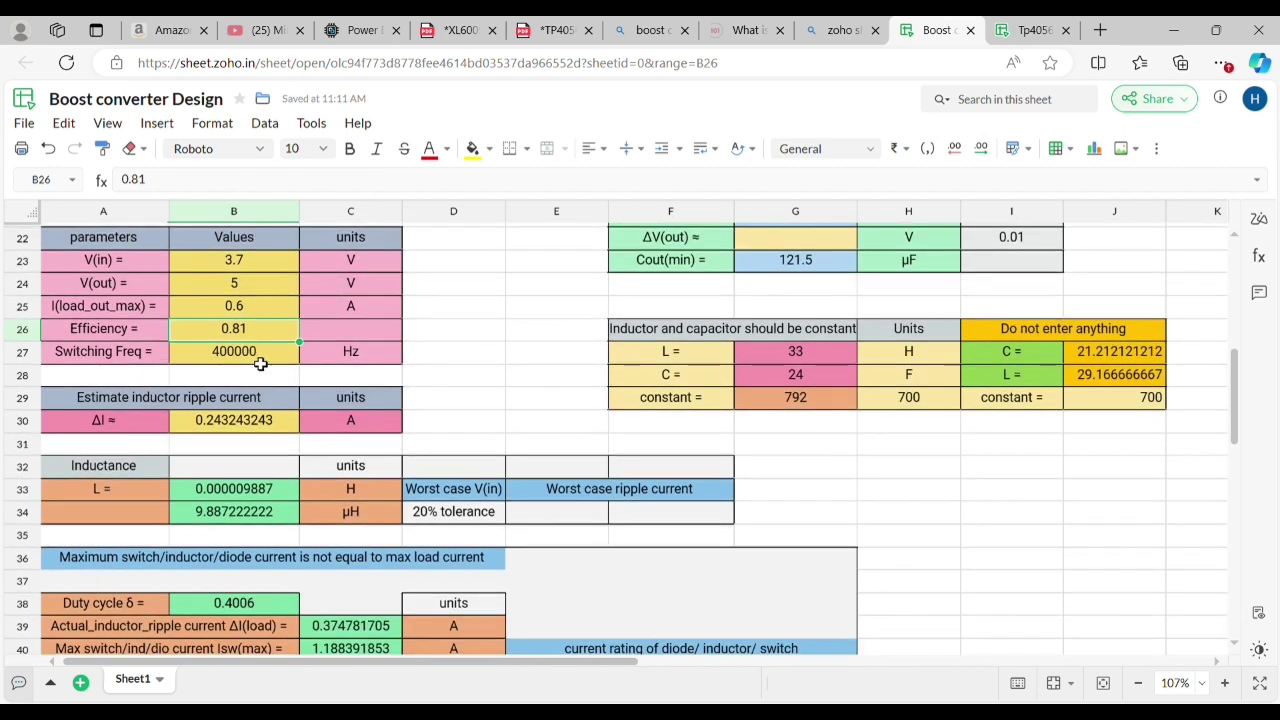
click(260, 360)
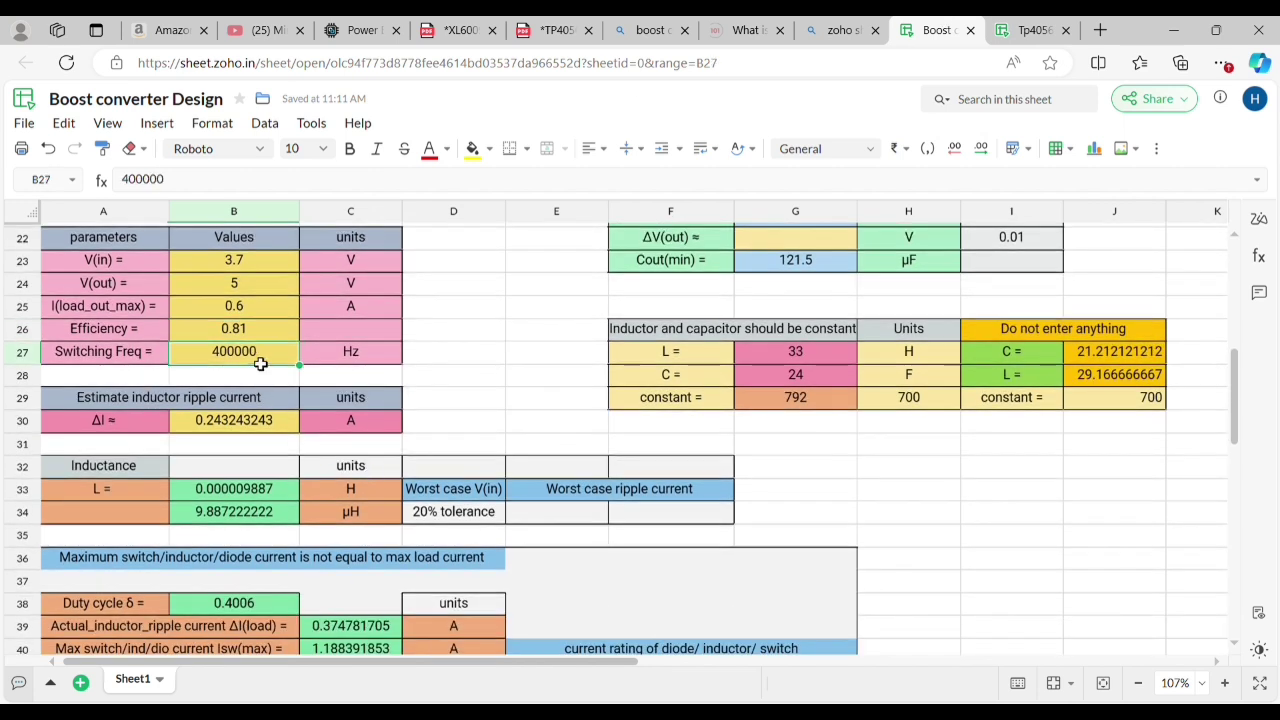
click(479, 20)
scroll(488, 231, up, 3)
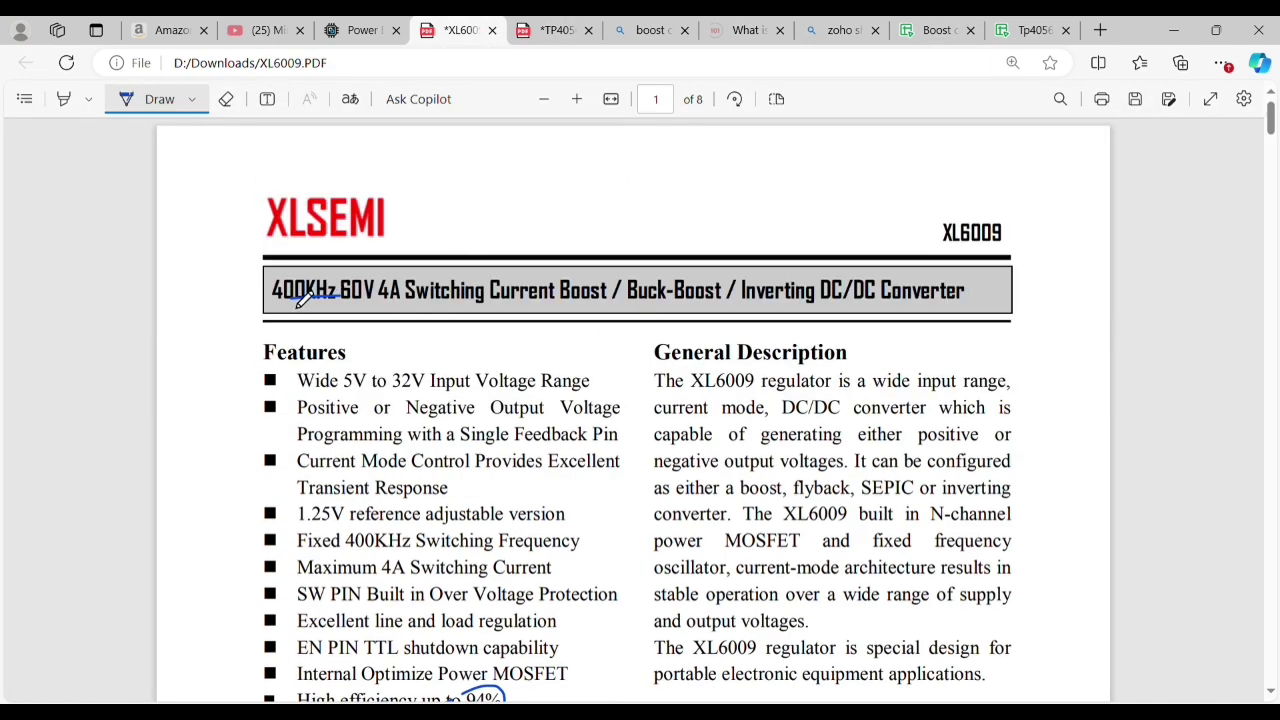
drag(297, 302, 273, 298)
Return to the Boost converter Design sheet and inspect the µH inductance formula in B34
click(912, 28)
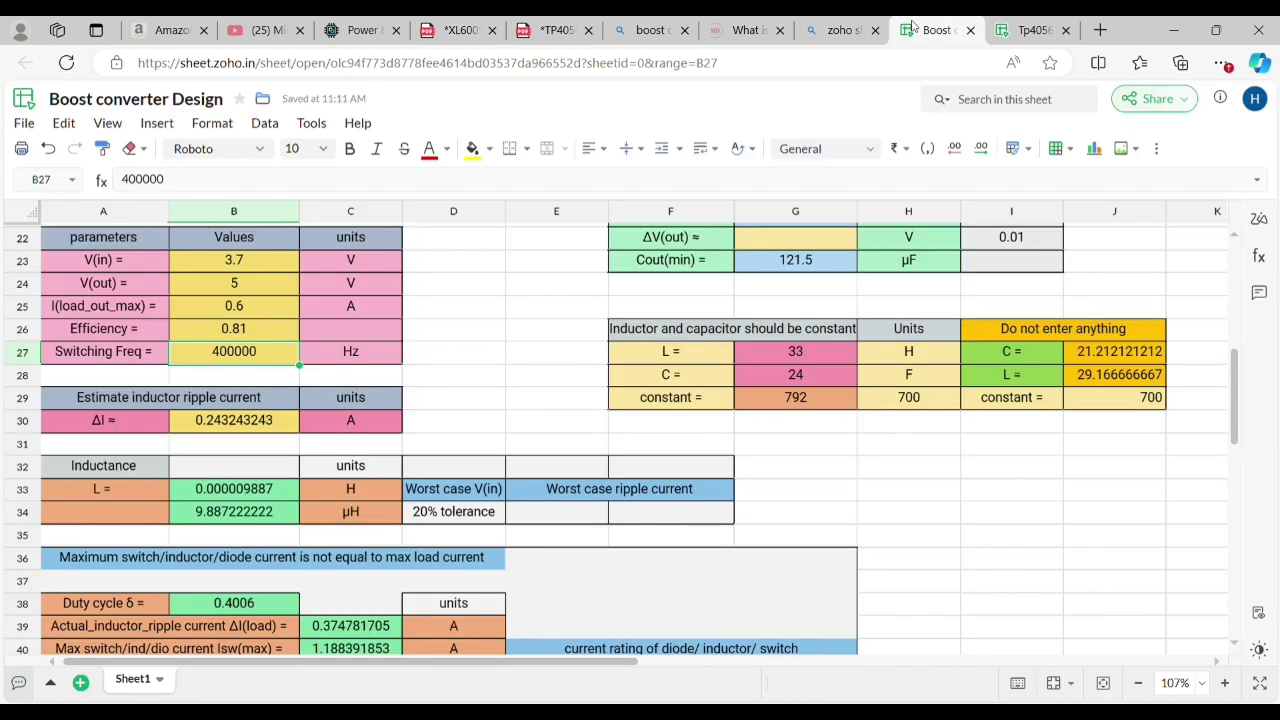
scroll(168, 562, down, 2)
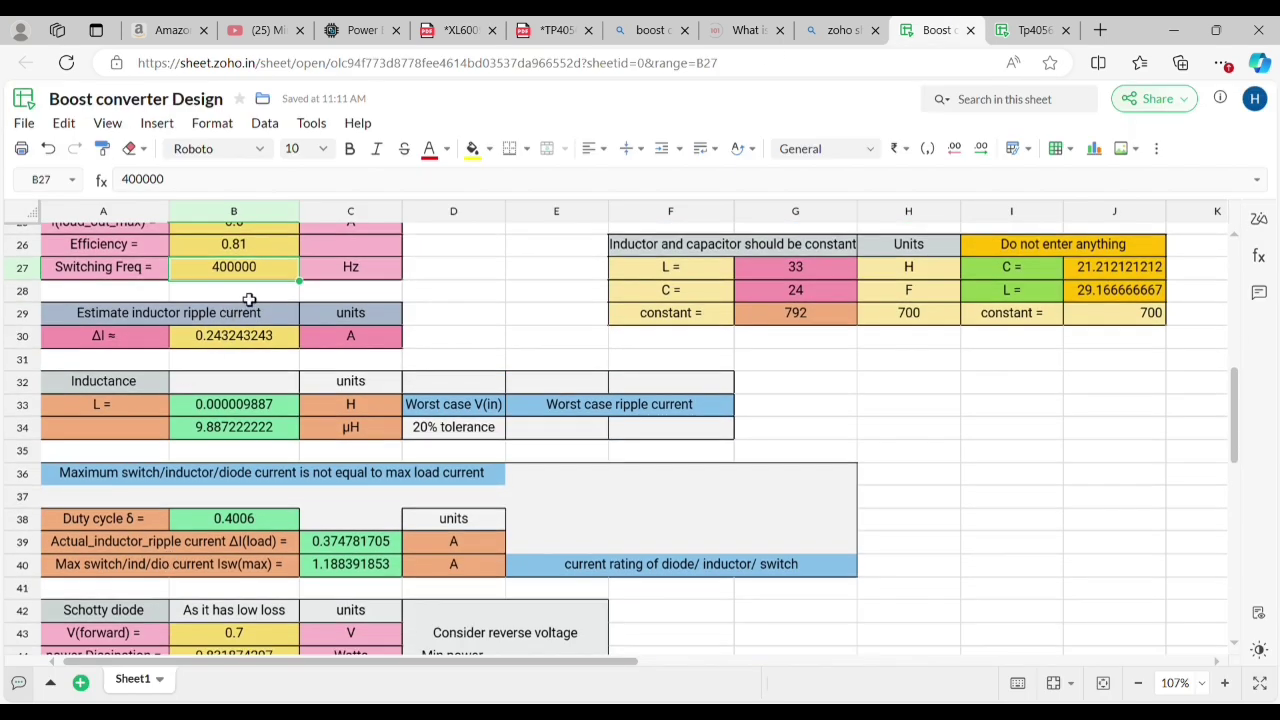
click(217, 432)
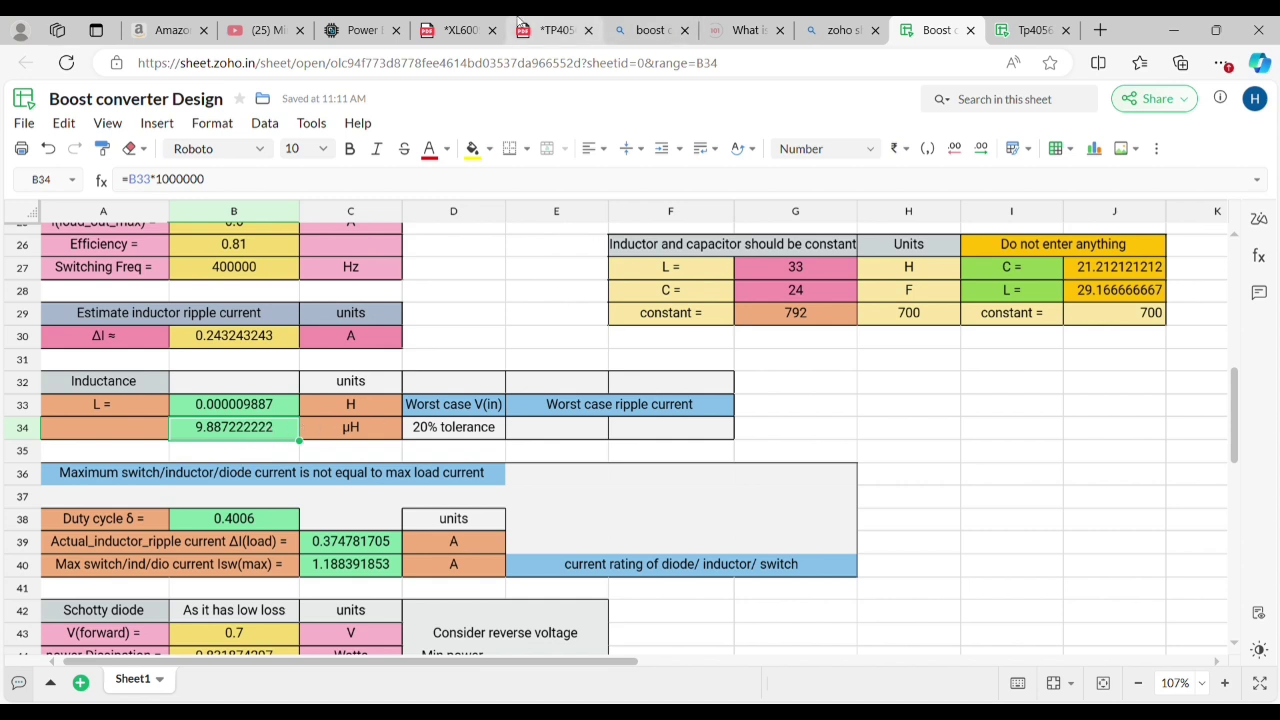
Circle the 33uh/4A inductor in the Typical Application Circuit on page 3 of the XL6009 datasheet
click(455, 30)
scroll(477, 356, down, 5)
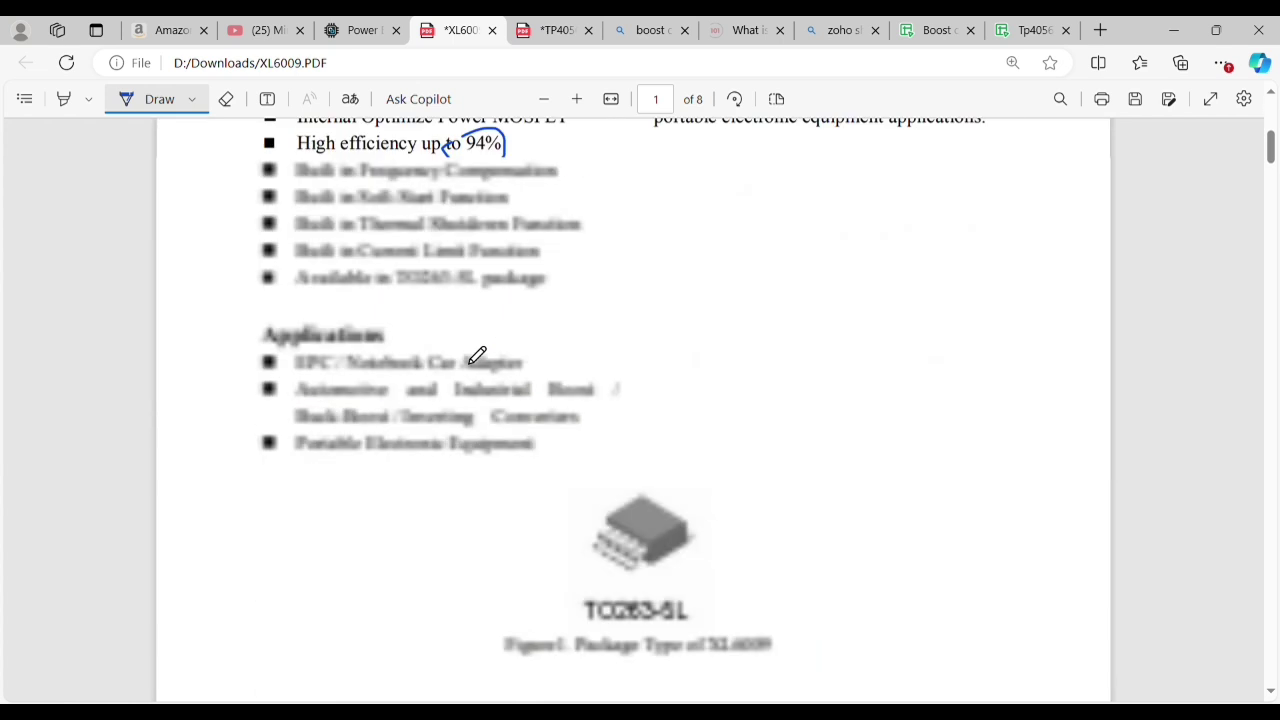
scroll(477, 356, down, 15)
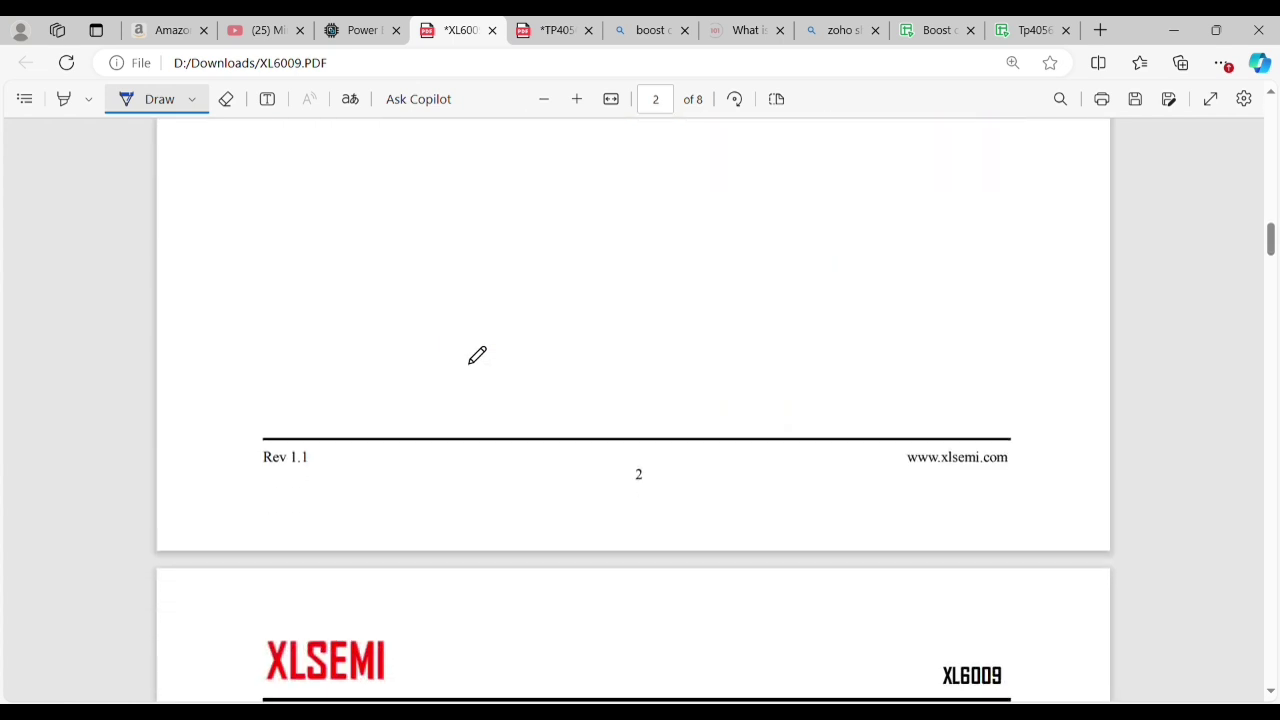
scroll(477, 356, down, 10)
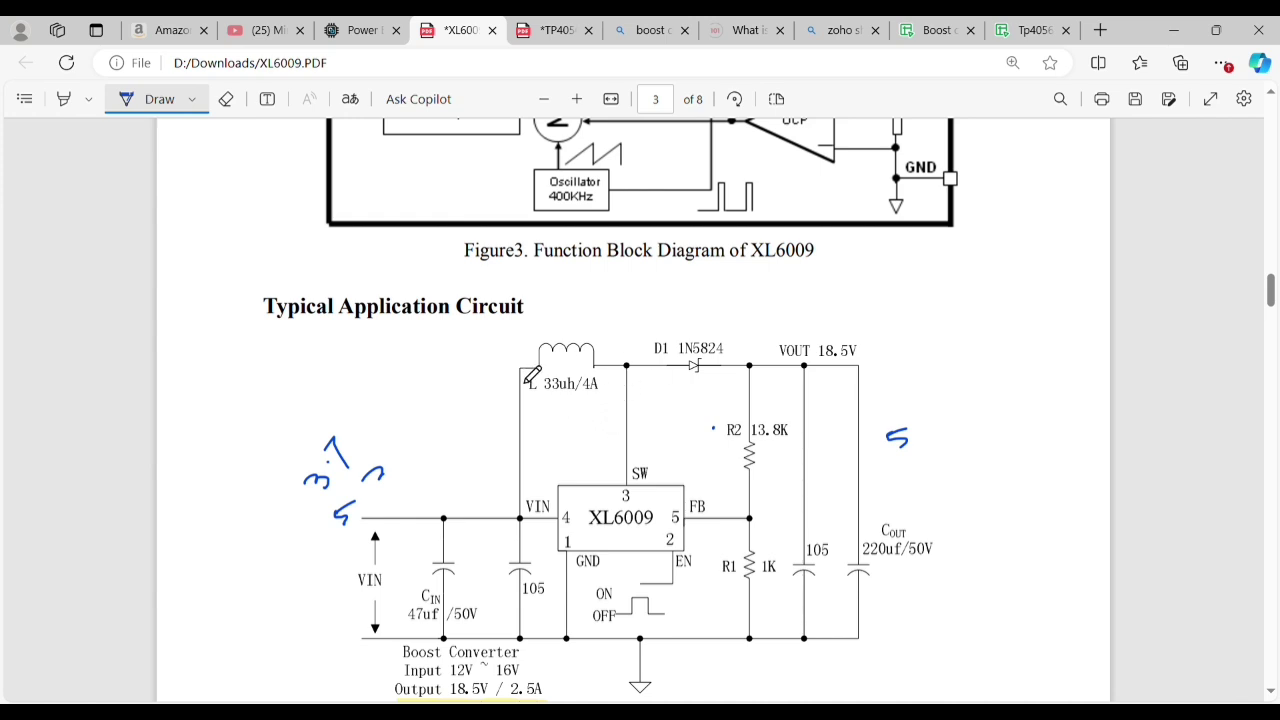
mouse_move(539, 353)
mouse_down()
mouse_move(615, 342)
mouse_move(525, 390)
mouse_move(540, 348)
mouse_up()
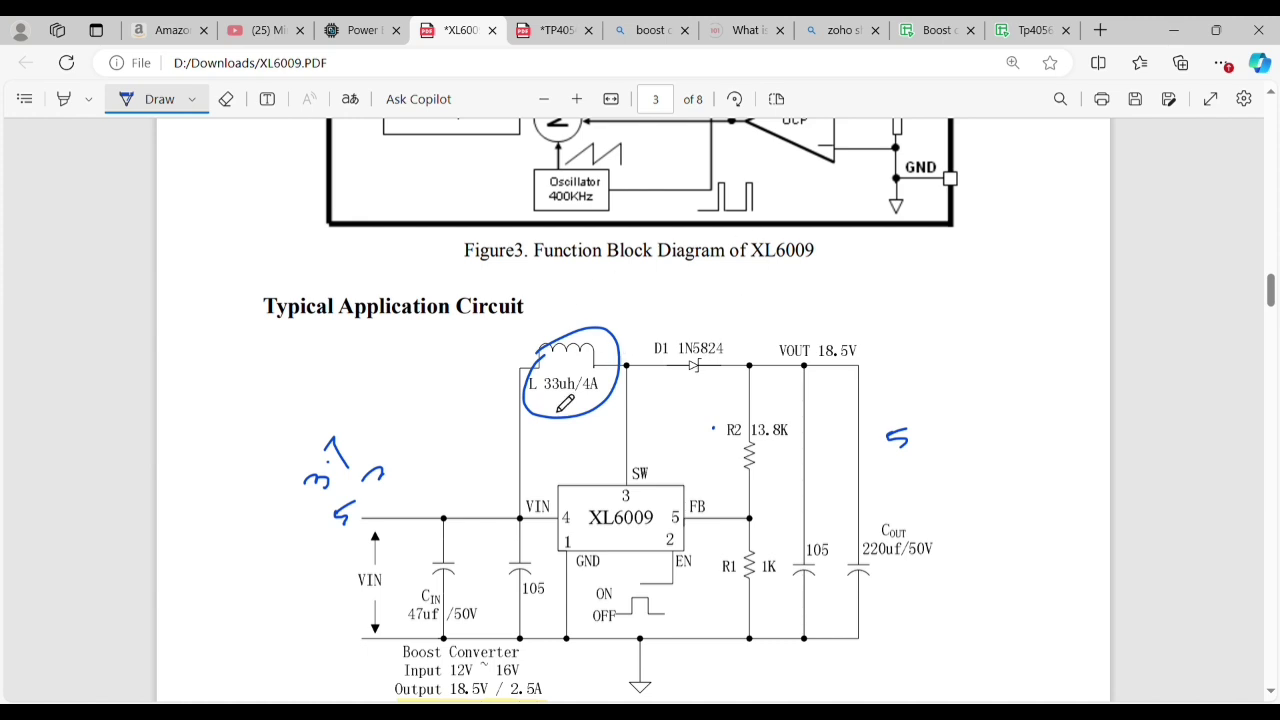
Return to the spreadsheet and examine the maximum switch current formula in C40, the Schottky diode table and the ceramic capacitor table
click(930, 22)
scroll(469, 432, down, 2)
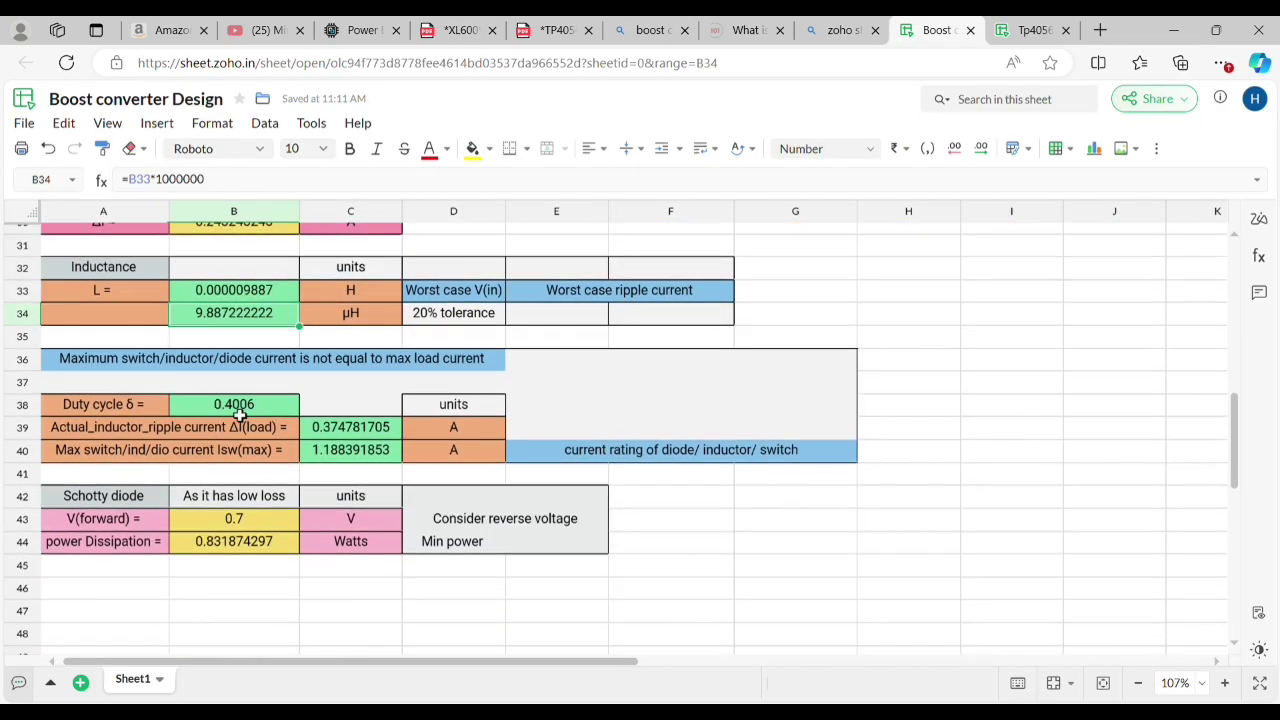
click(366, 458)
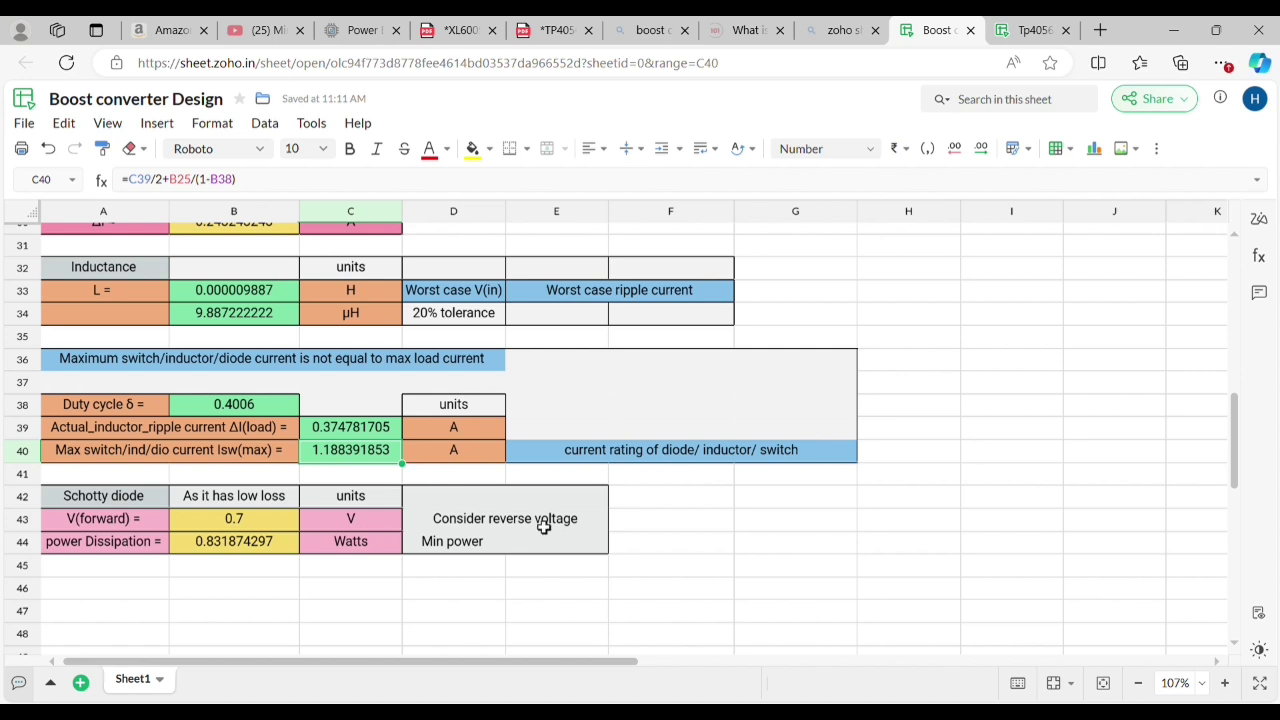
scroll(543, 527, up, 1)
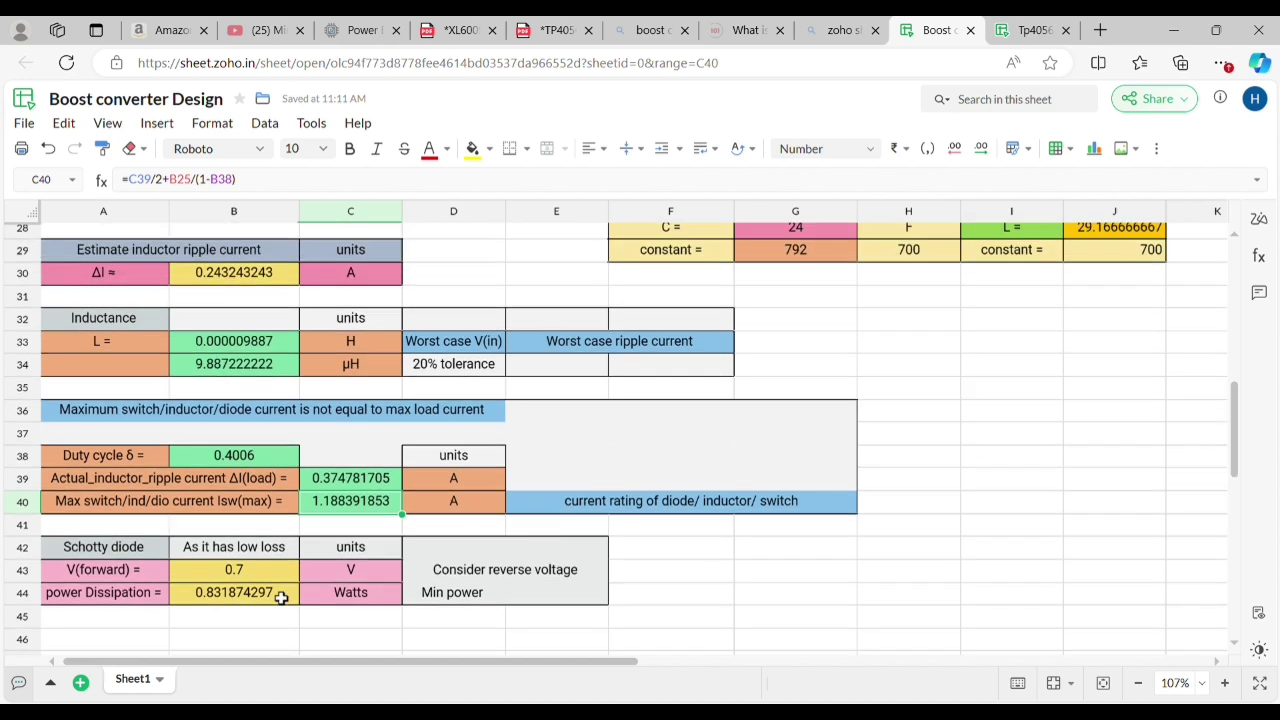
scroll(710, 483, up, 5)
scroll(710, 483, up, 2)
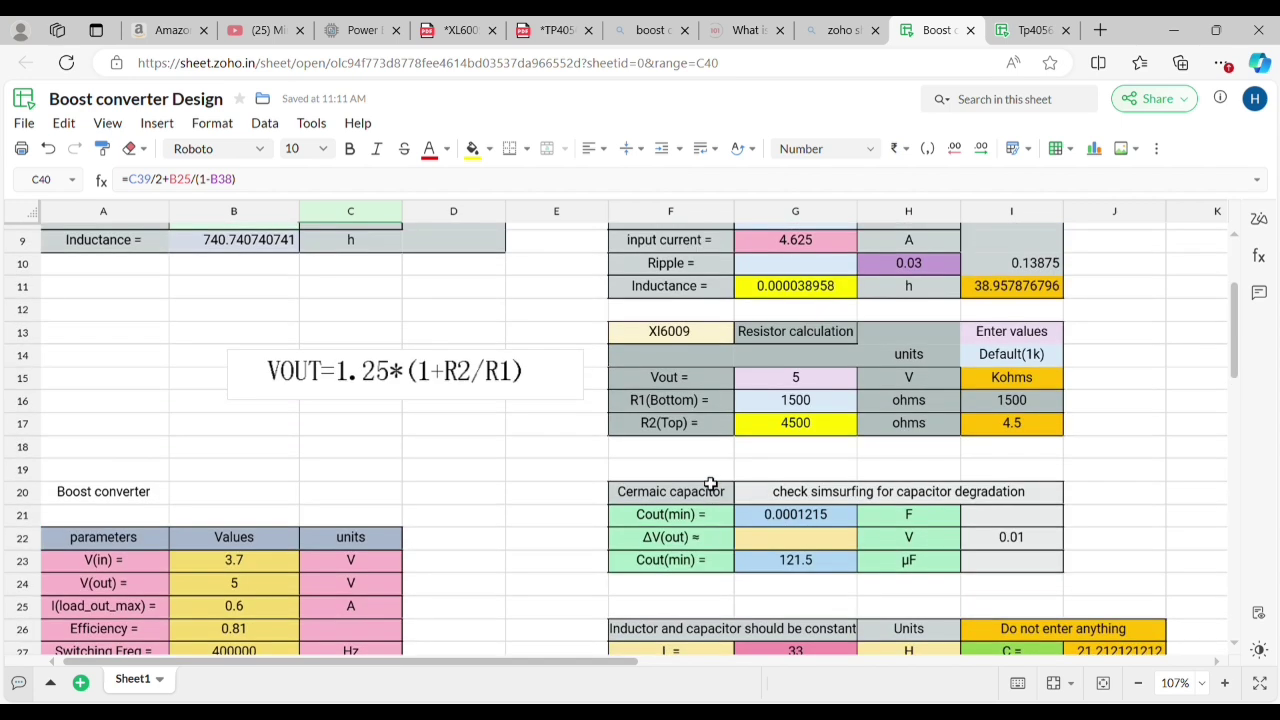
scroll(720, 430, down, 1)
scroll(728, 477, down, 3)
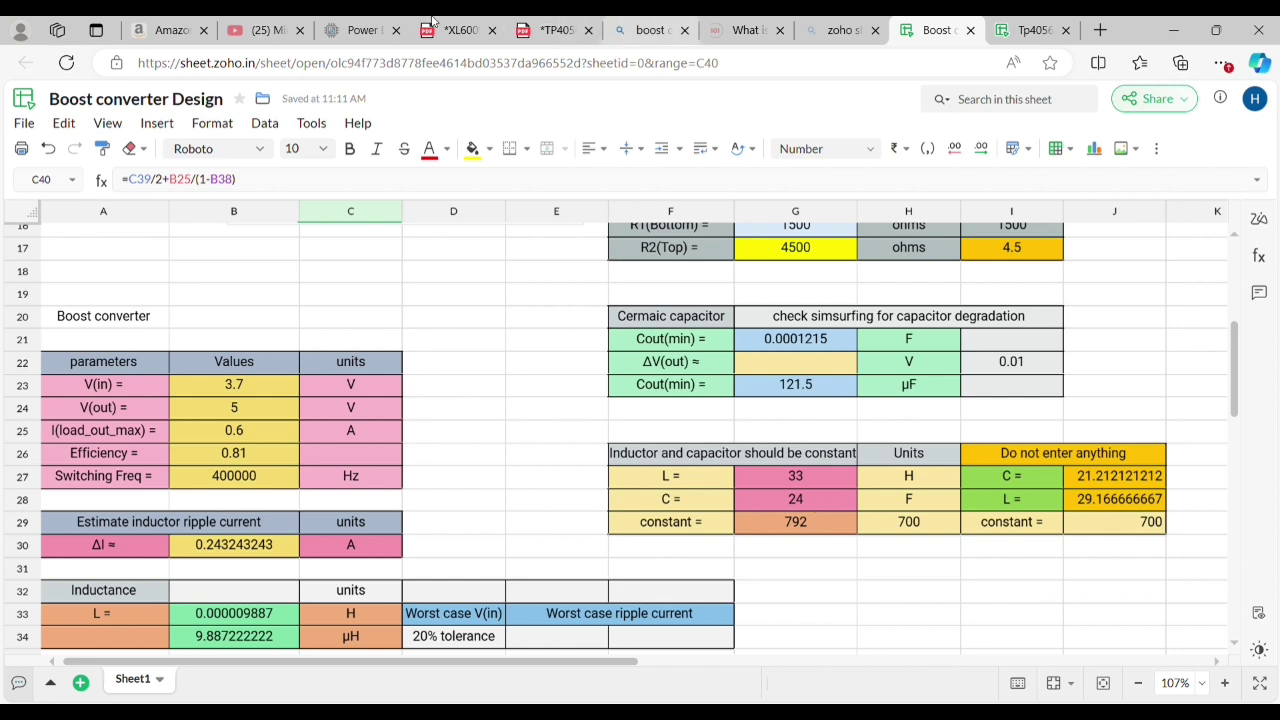
Compare the XL6009 datasheet's boost application circuit with the spreadsheet's inductor and capacitor constant table
click(362, 30)
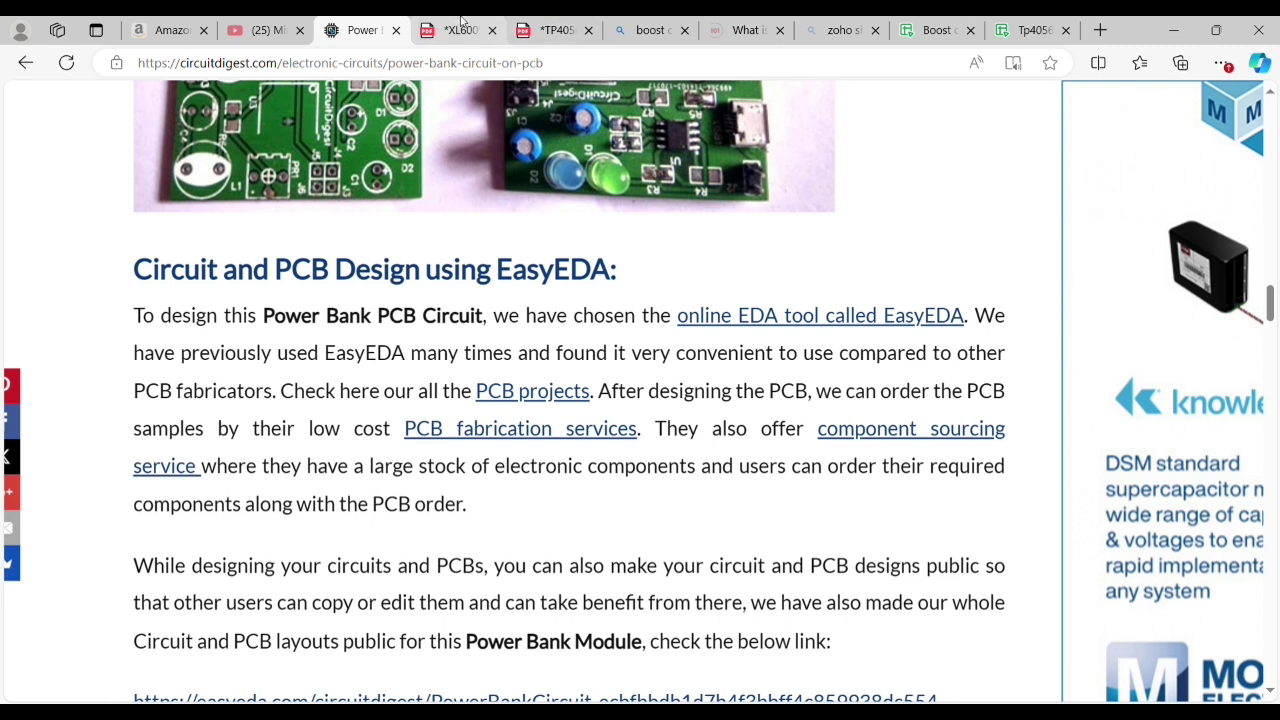
click(460, 28)
scroll(453, 532, down, 2)
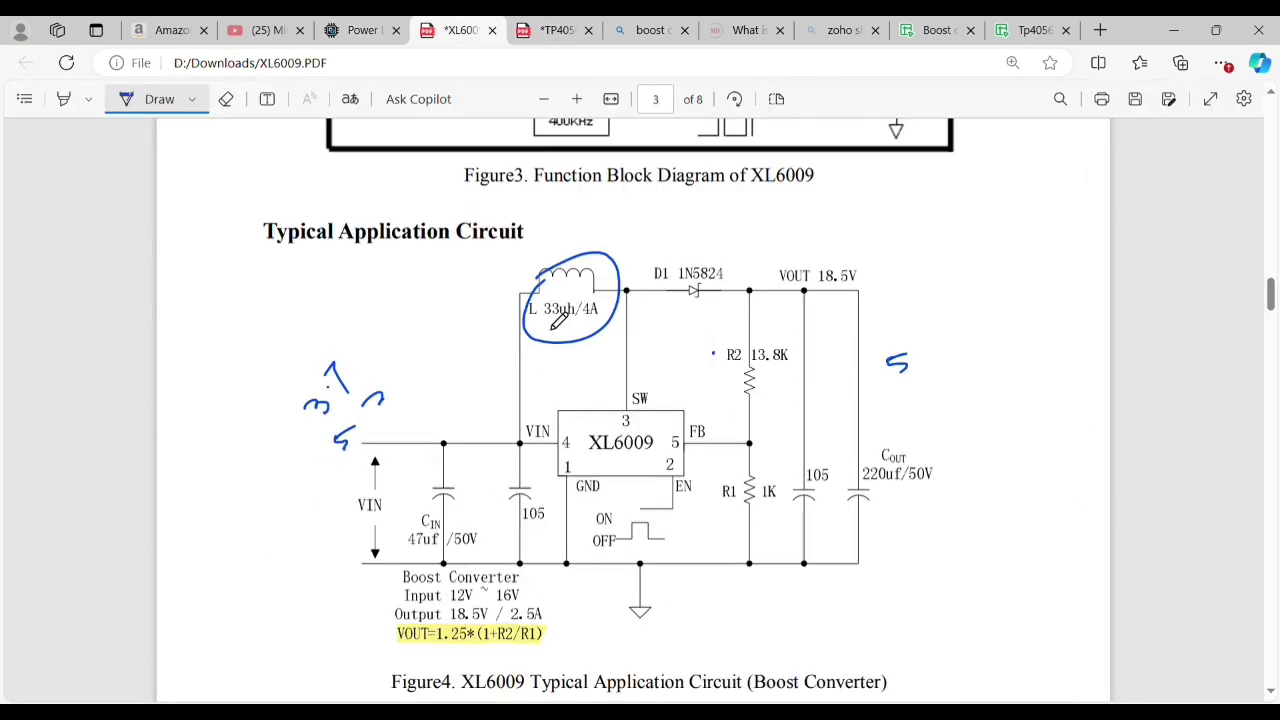
click(1027, 22)
click(922, 22)
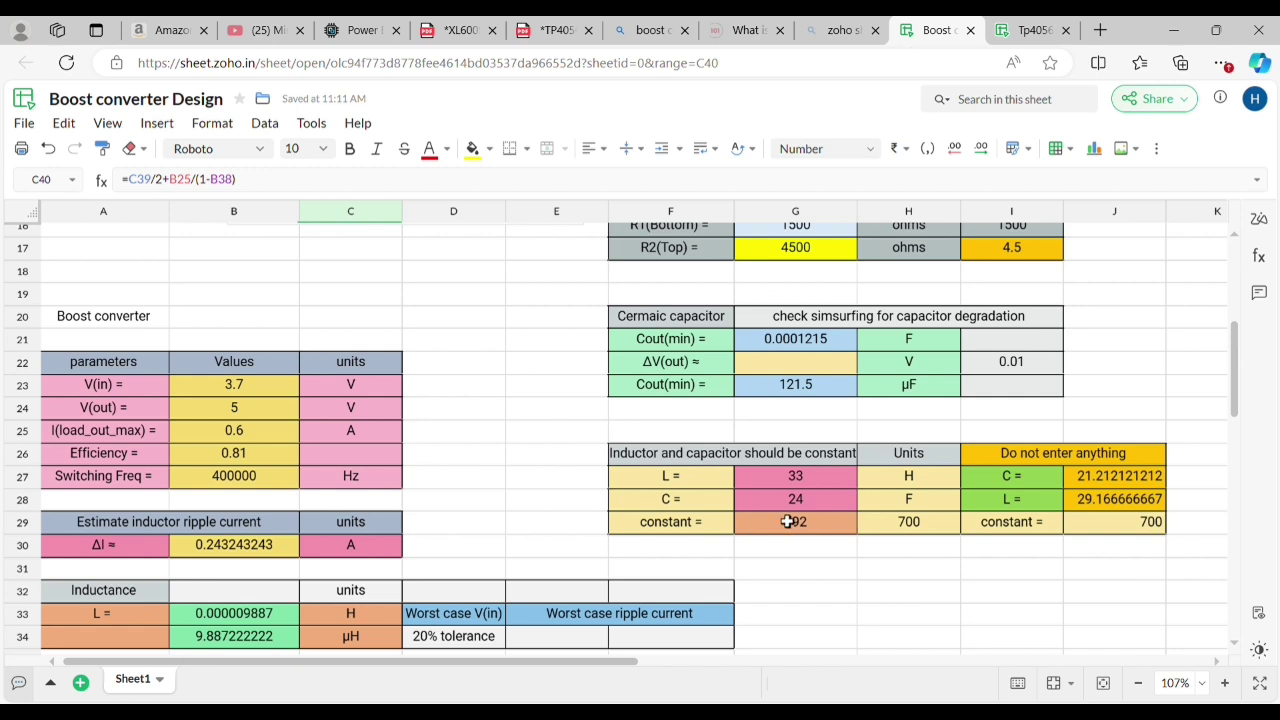
scroll(788, 521, up, 2)
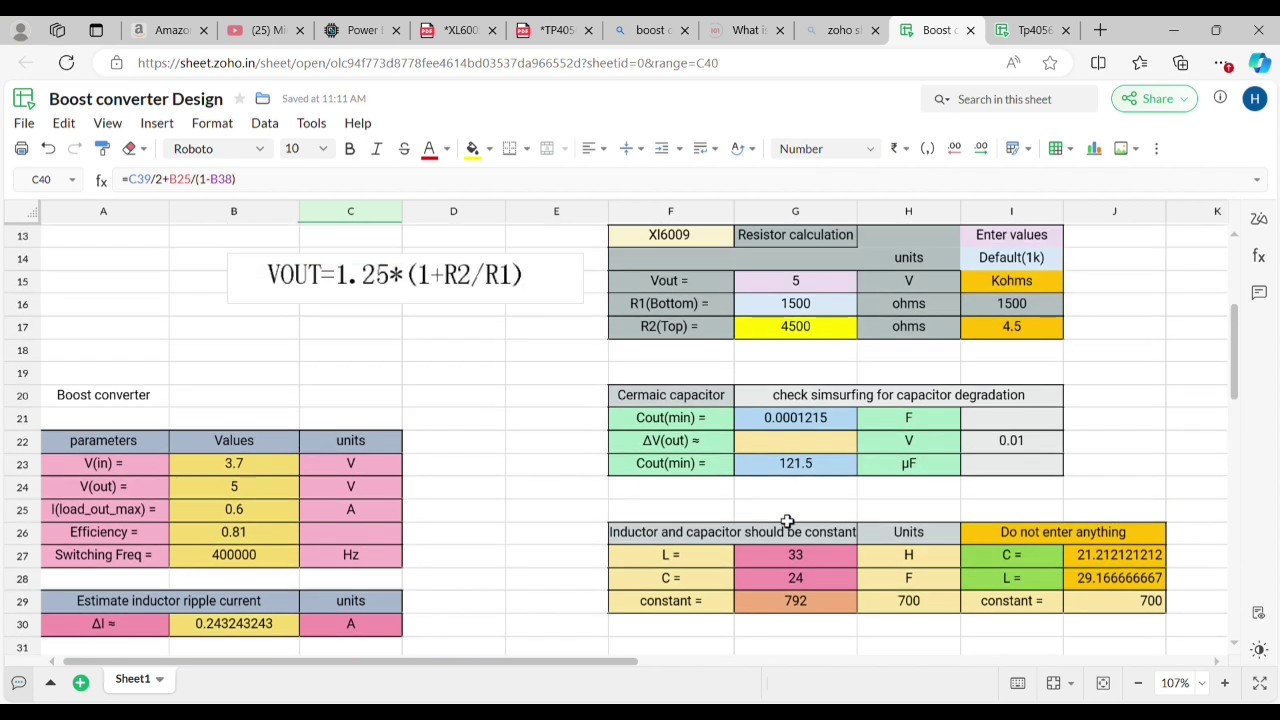
scroll(795, 522, down, 2)
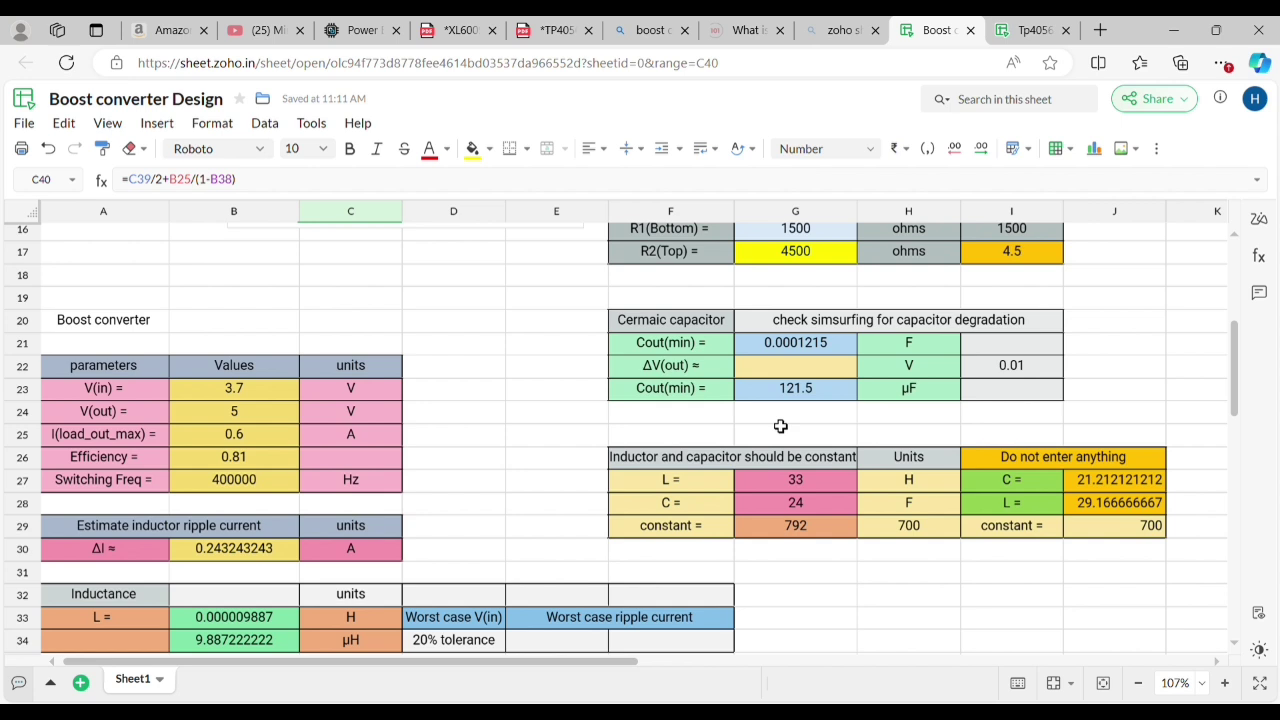
scroll(780, 426, down, 4)
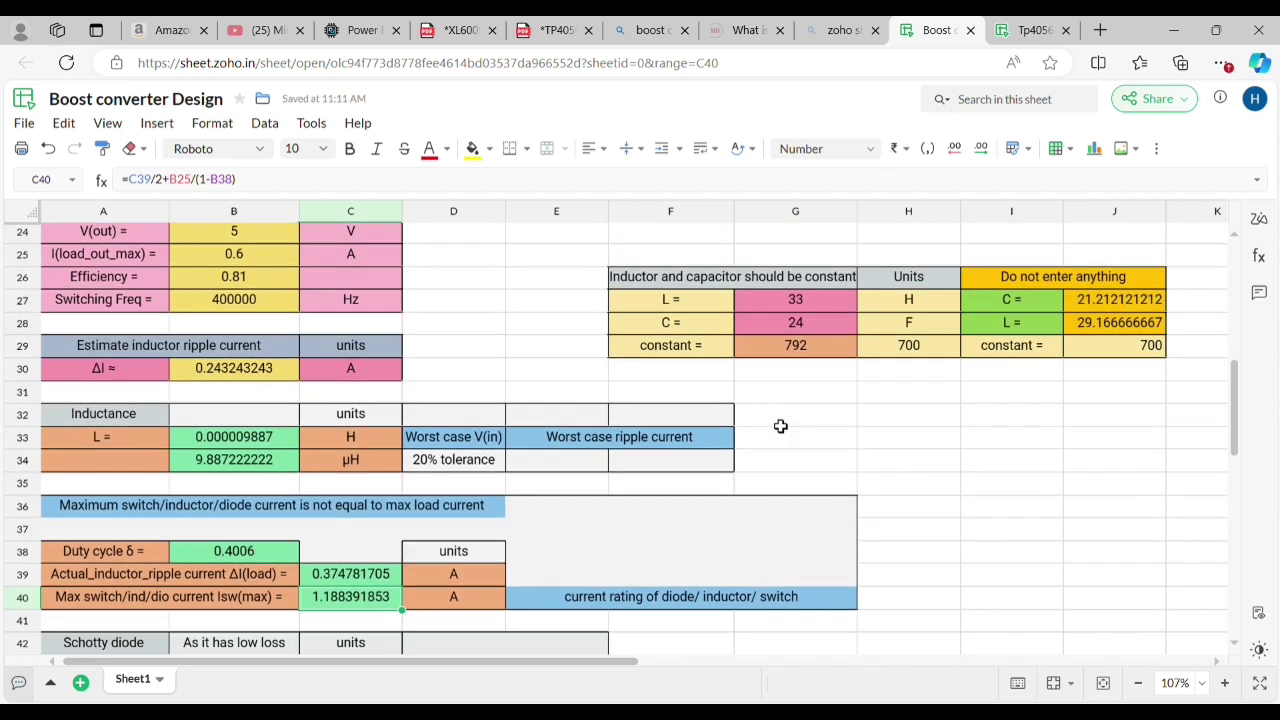
scroll(780, 426, down, 4)
scroll(820, 330, up, 9)
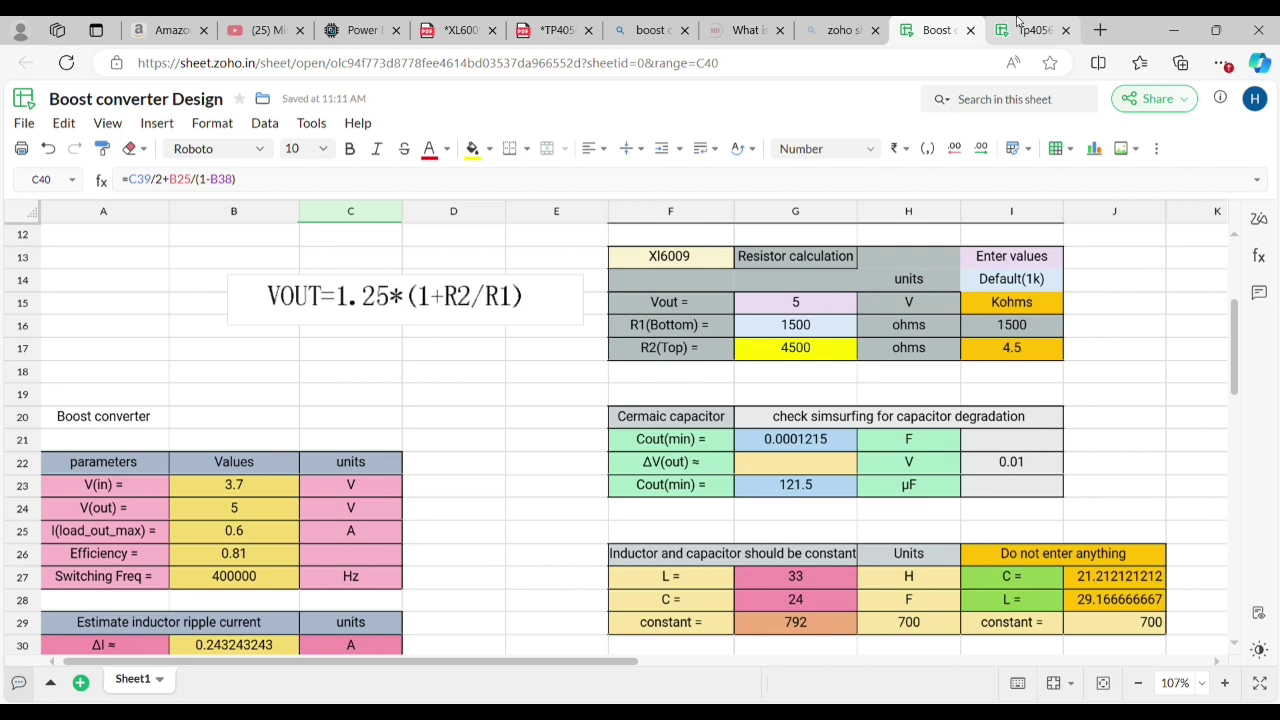
Switch to the Tp4056 sheet and set R(prog) in the table for finding current from resistance to 1200 ohms
click(1020, 28)
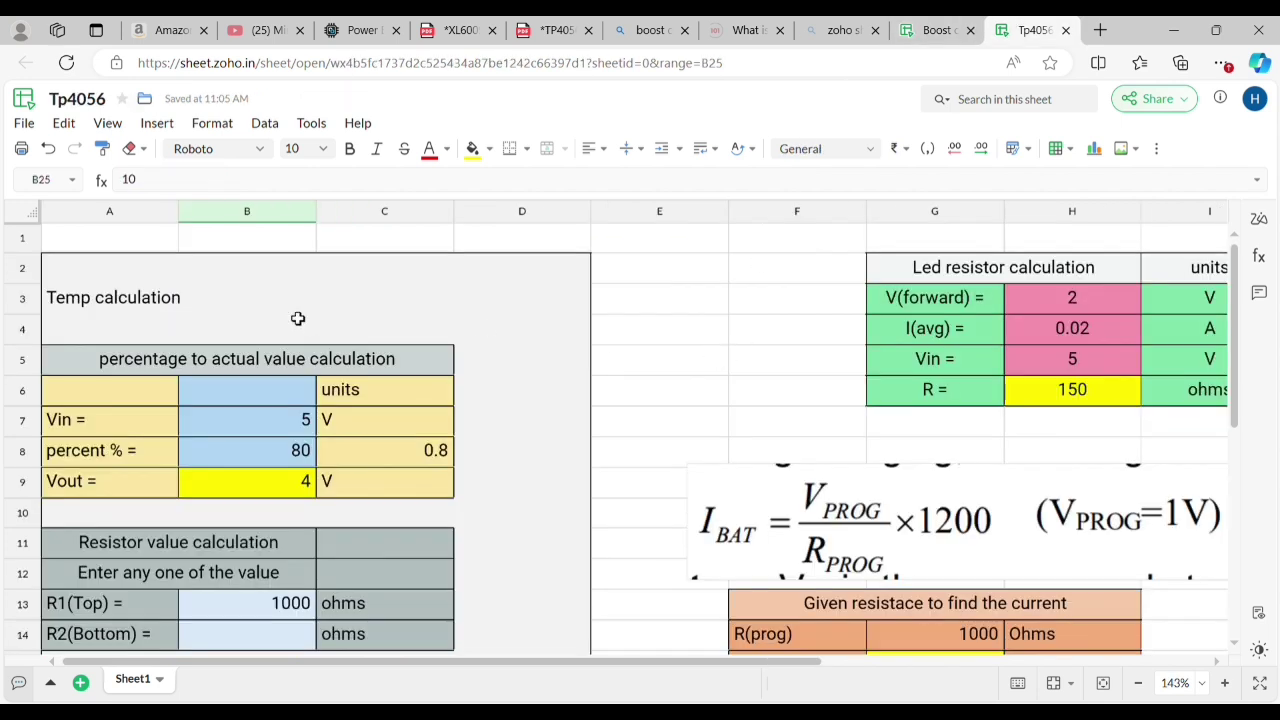
scroll(748, 366, right, 3)
scroll(748, 366, down, 2)
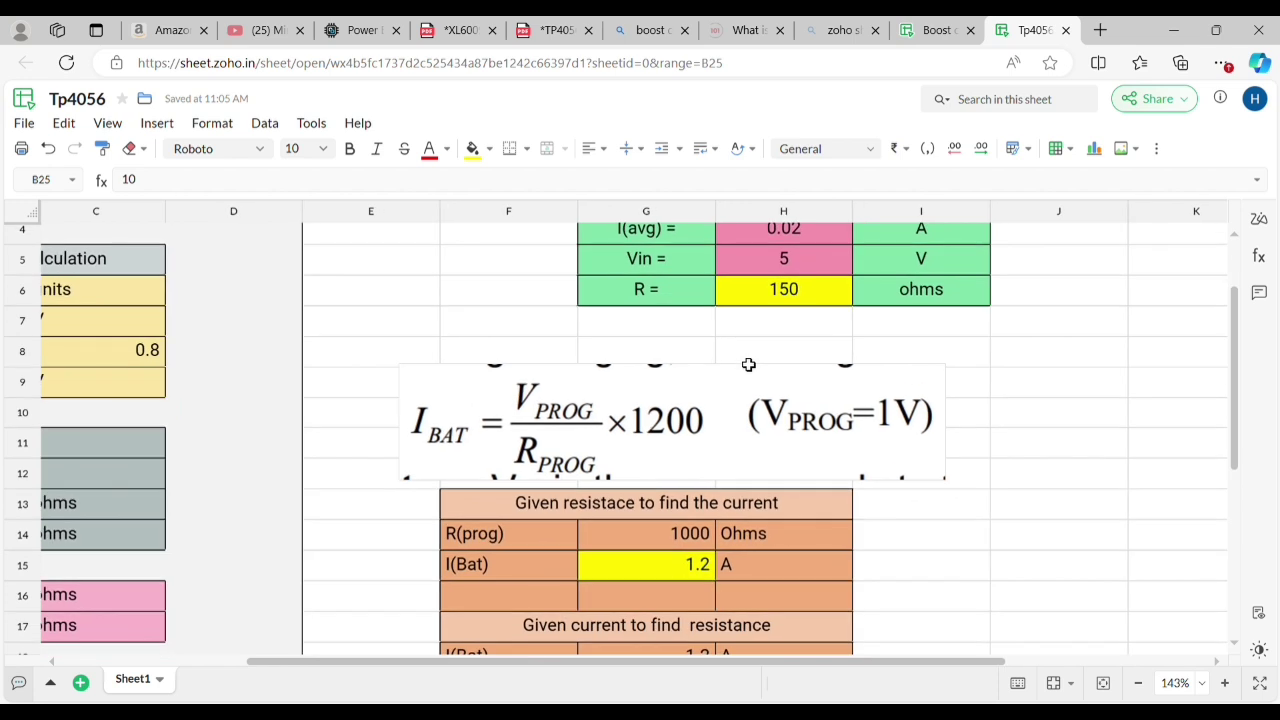
scroll(643, 443, down, 2)
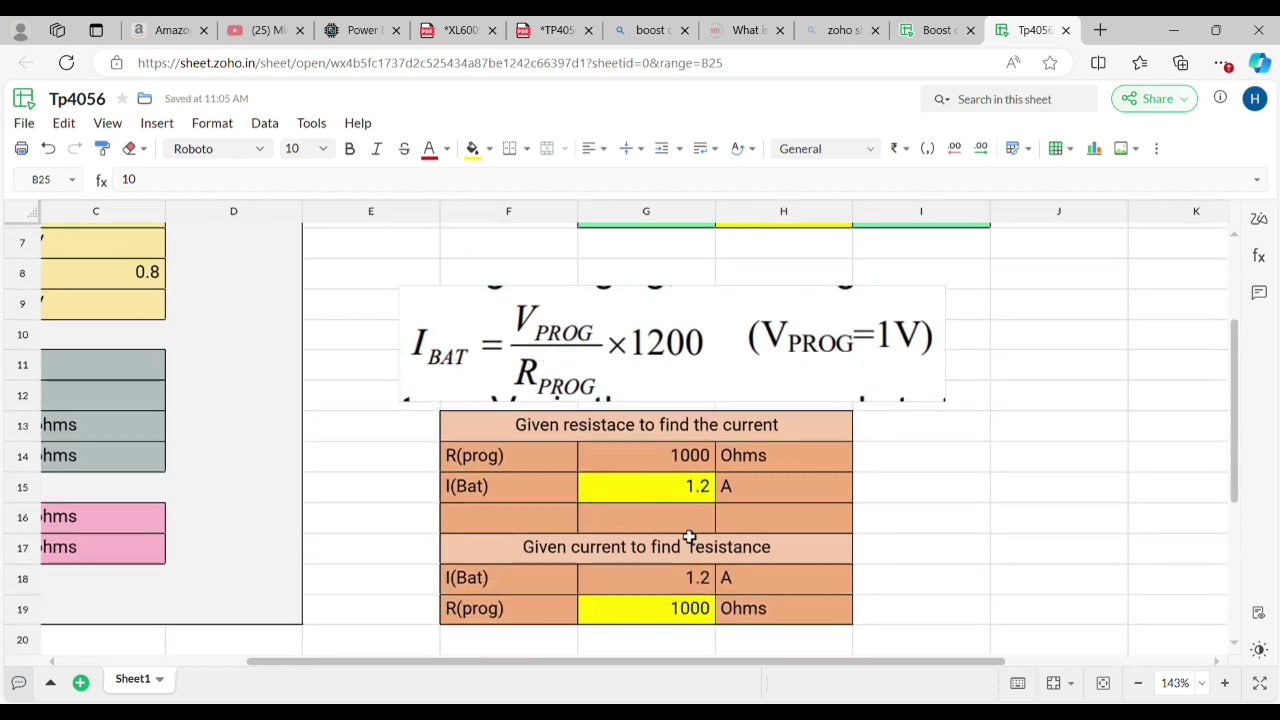
click(695, 463)
double_click(695, 461)
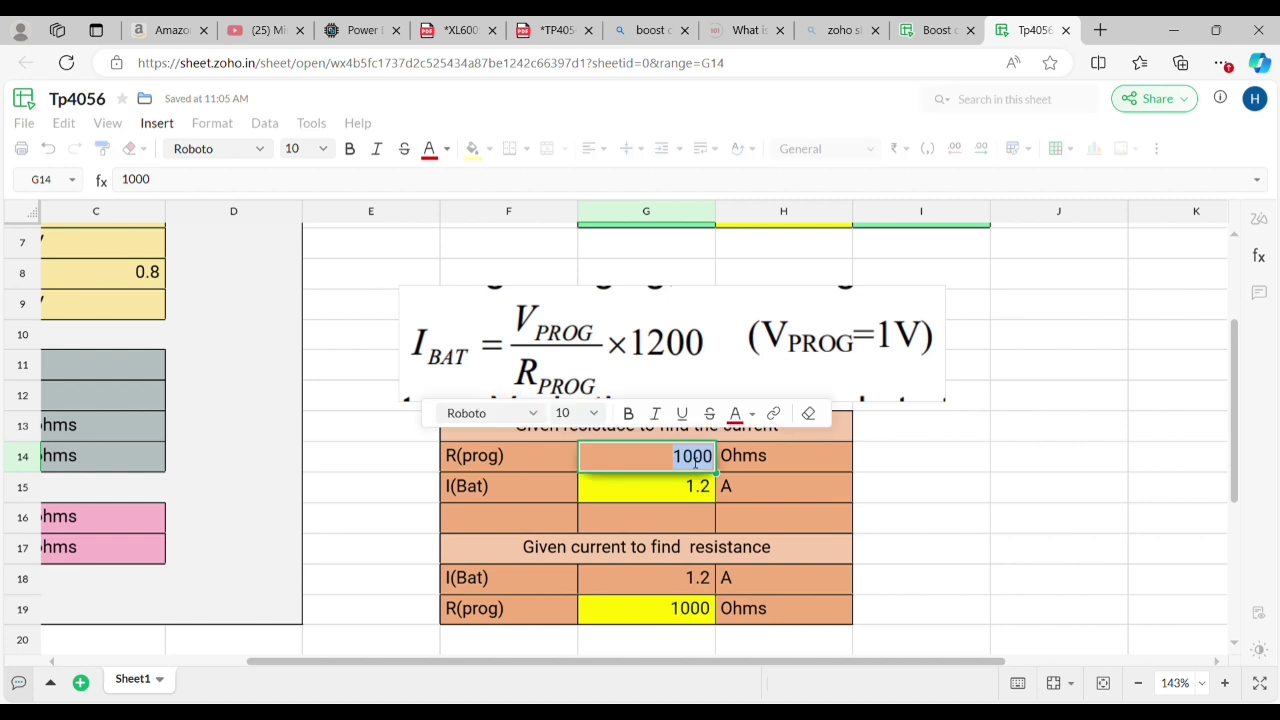
text(1200)
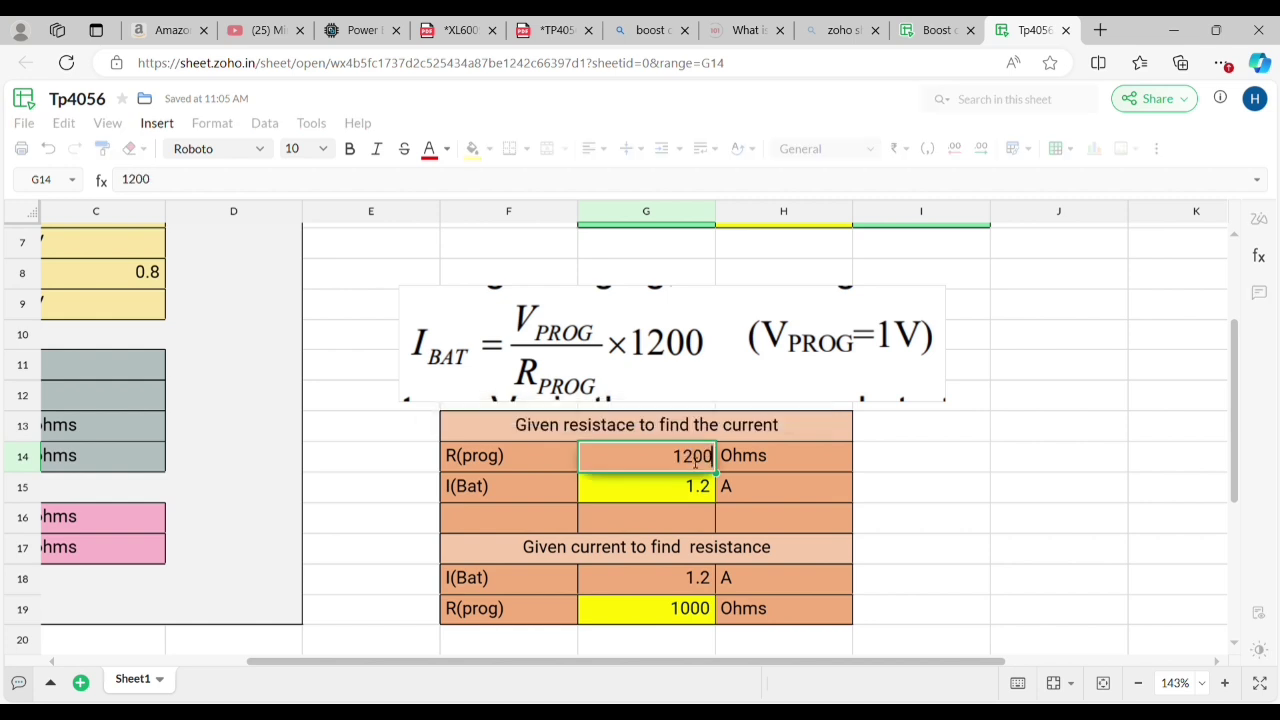
key(Return)
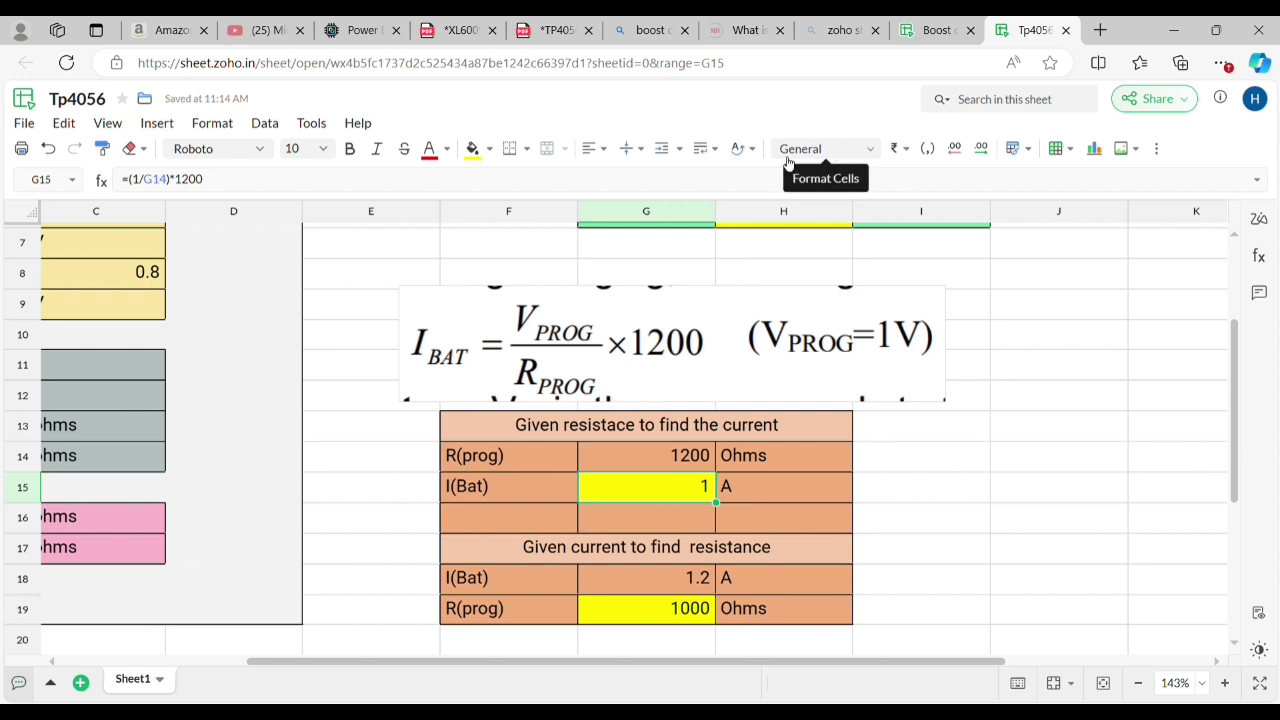
Check the 1.2 k row of the Rprog Current Setting table in the TP4056 datasheet and return to the Tp4056 sheet
click(556, 30)
scroll(643, 348, down, 3)
scroll(640, 348, right, 2)
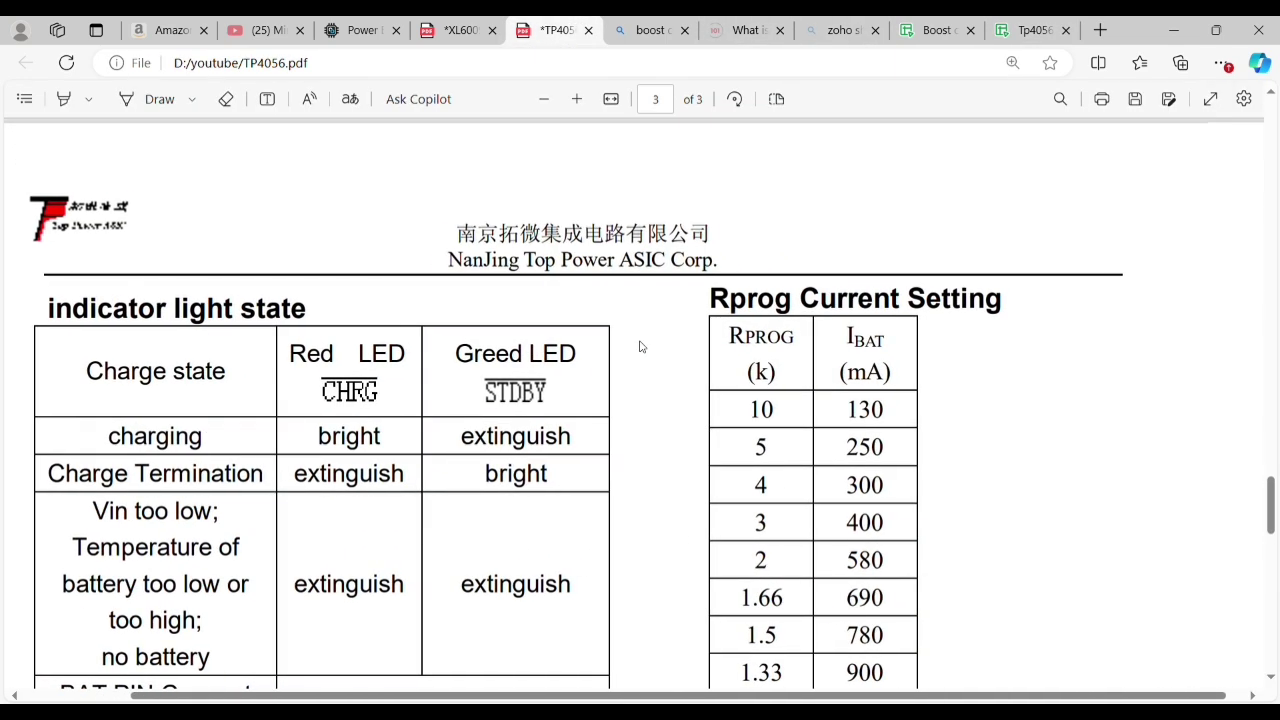
scroll(640, 348, down, 3)
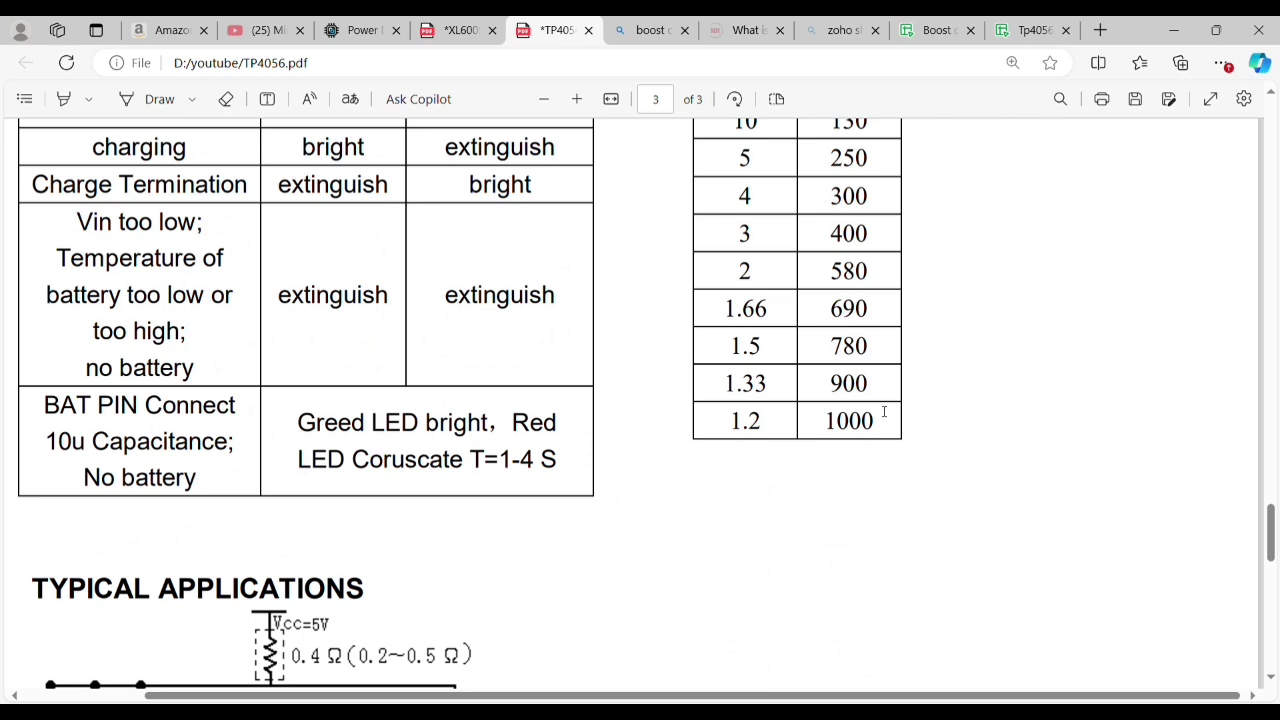
drag(829, 422, 873, 424)
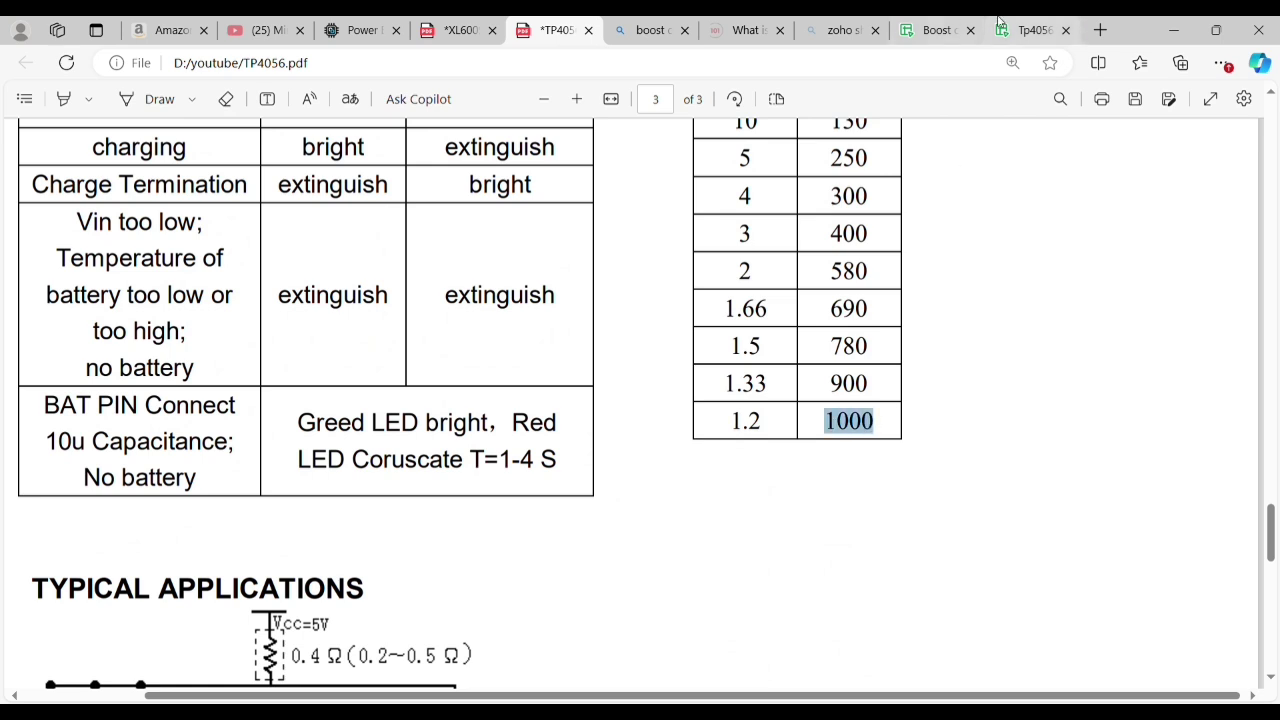
click(1033, 30)
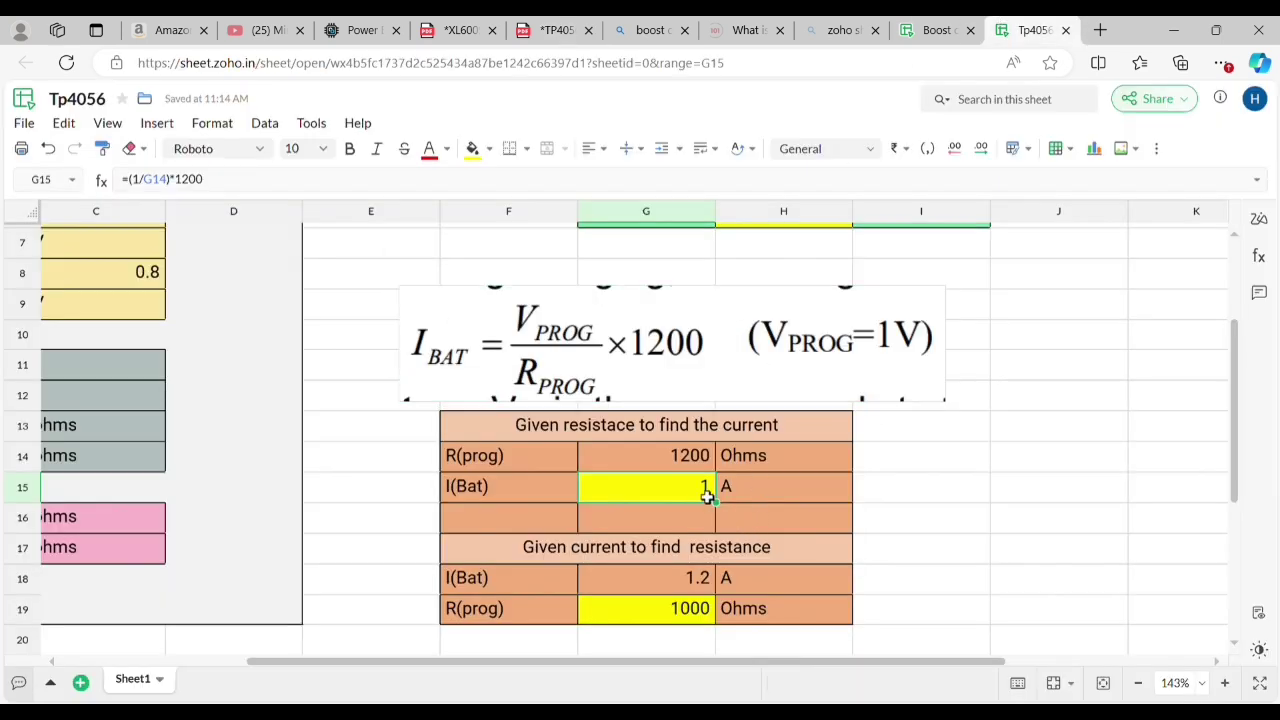
Set I(Bat) in the table for finding resistance from current to 1.1 A
double_click(695, 580)
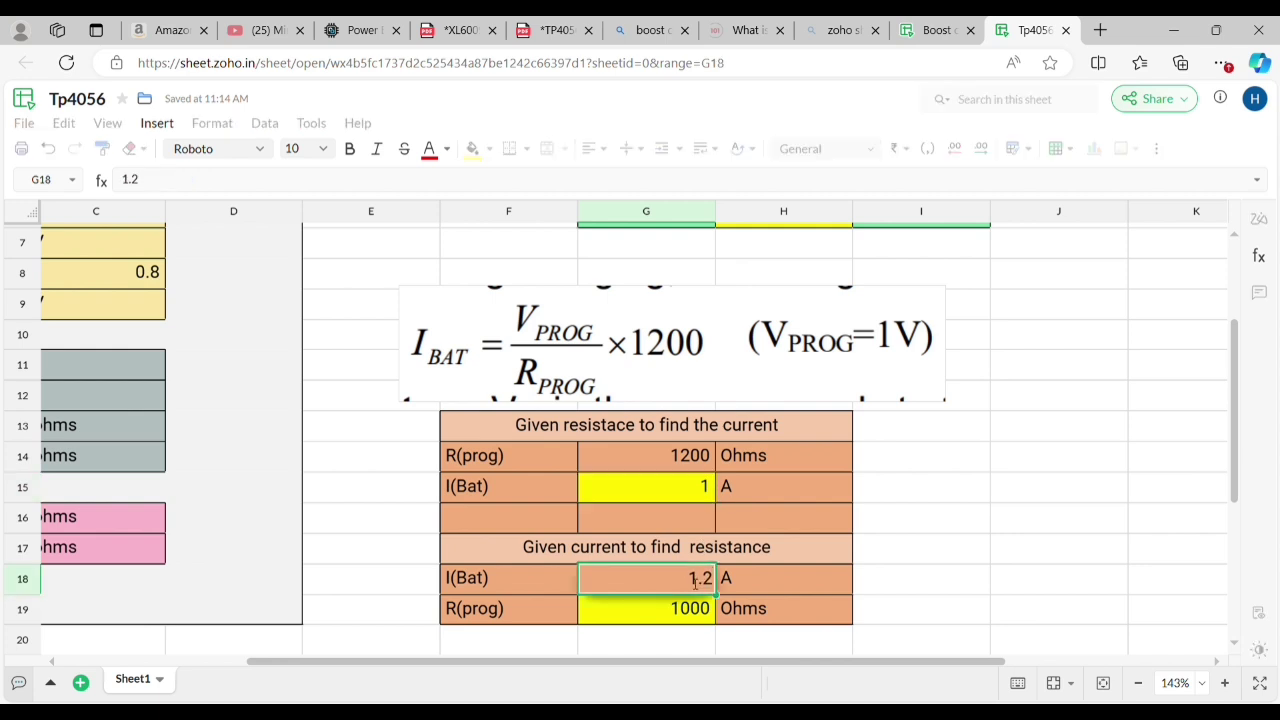
key(BackSpace)
text(1)
key(Return)
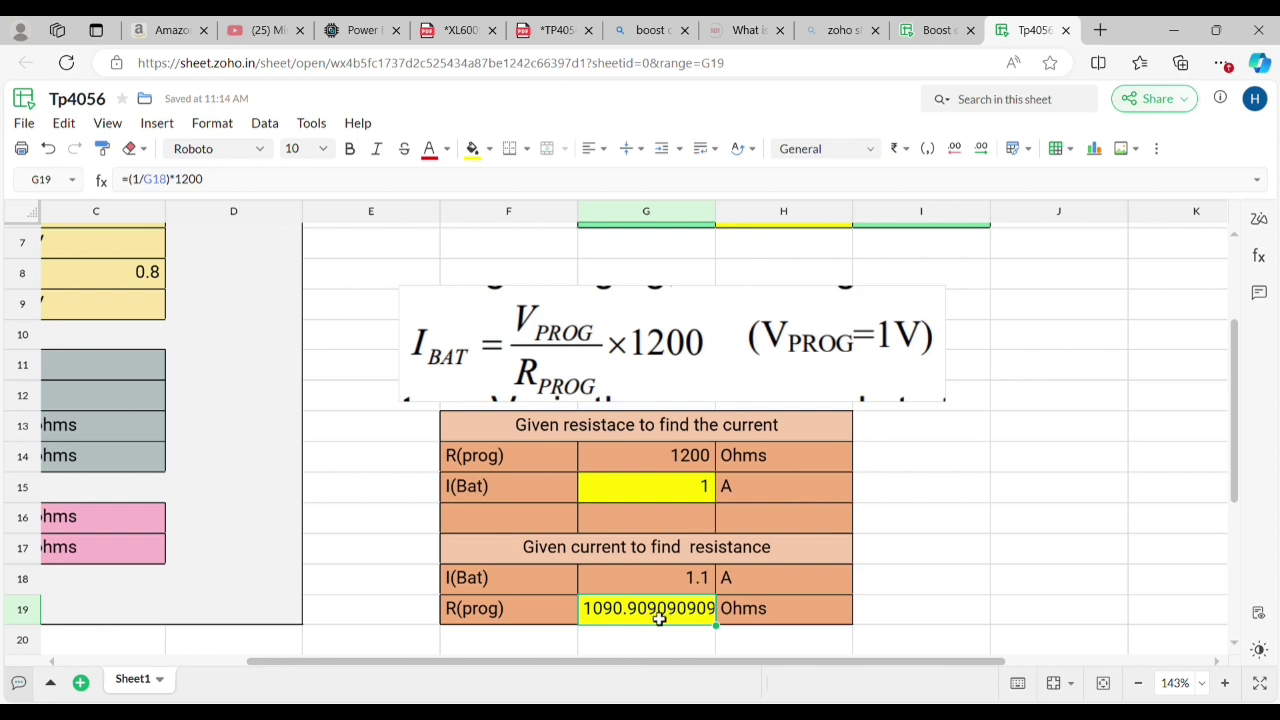
Change I(Bat) in G18 to 0.9 A to recalculate the programming resistance
double_click(701, 579)
key(BackSpace)
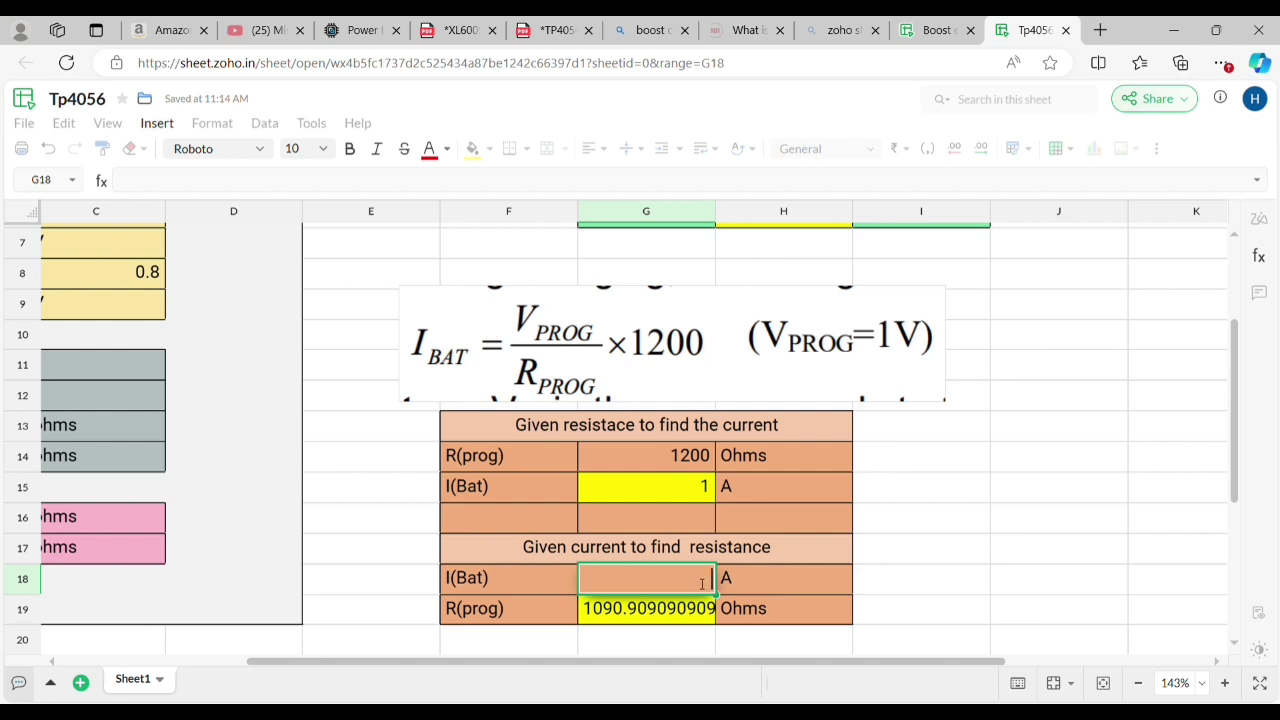
text(0.9)
key(Return)
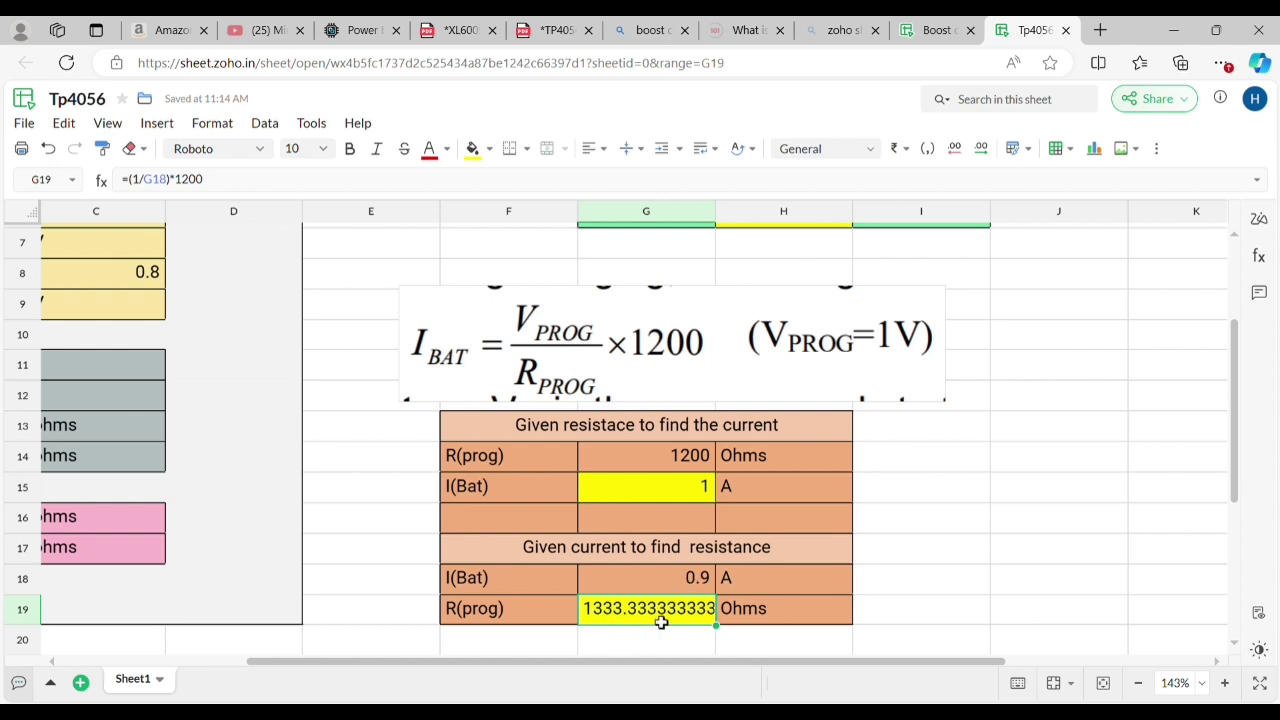
Examine the Led resistor calculation table and select its V(forward) value
scroll(604, 579, left, 3)
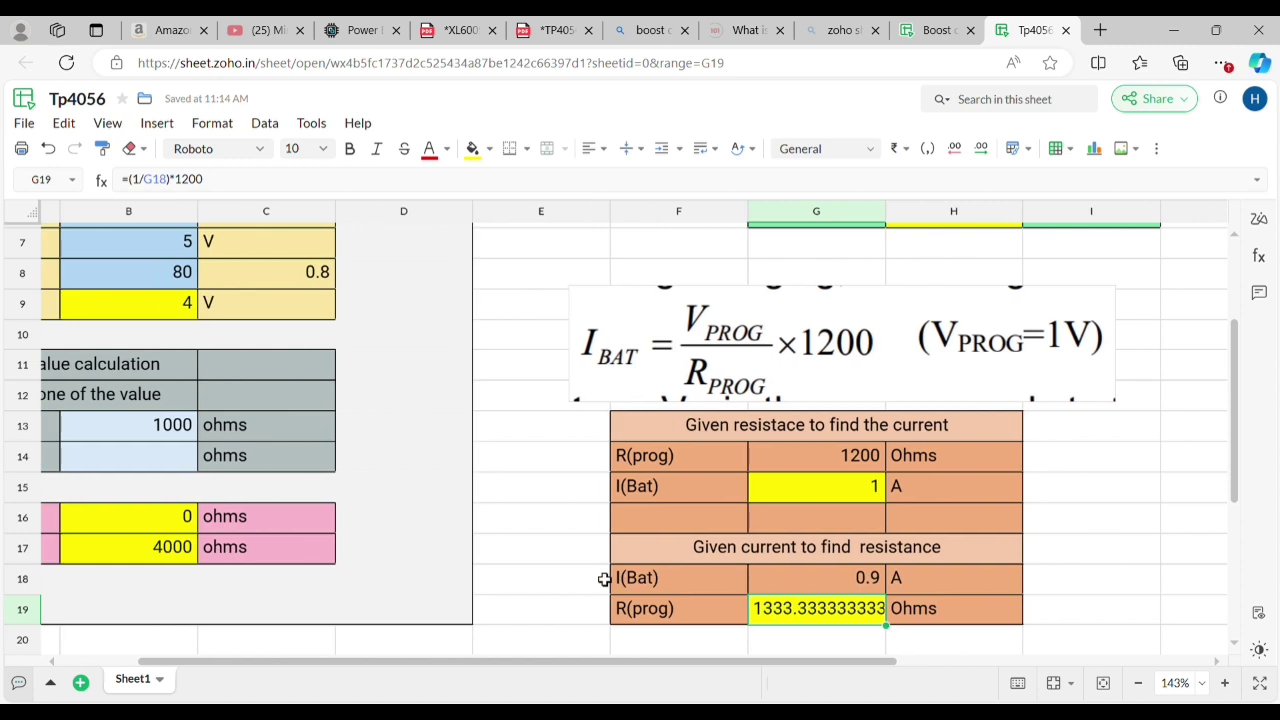
ctrl+scroll(604, 579, down, 1)
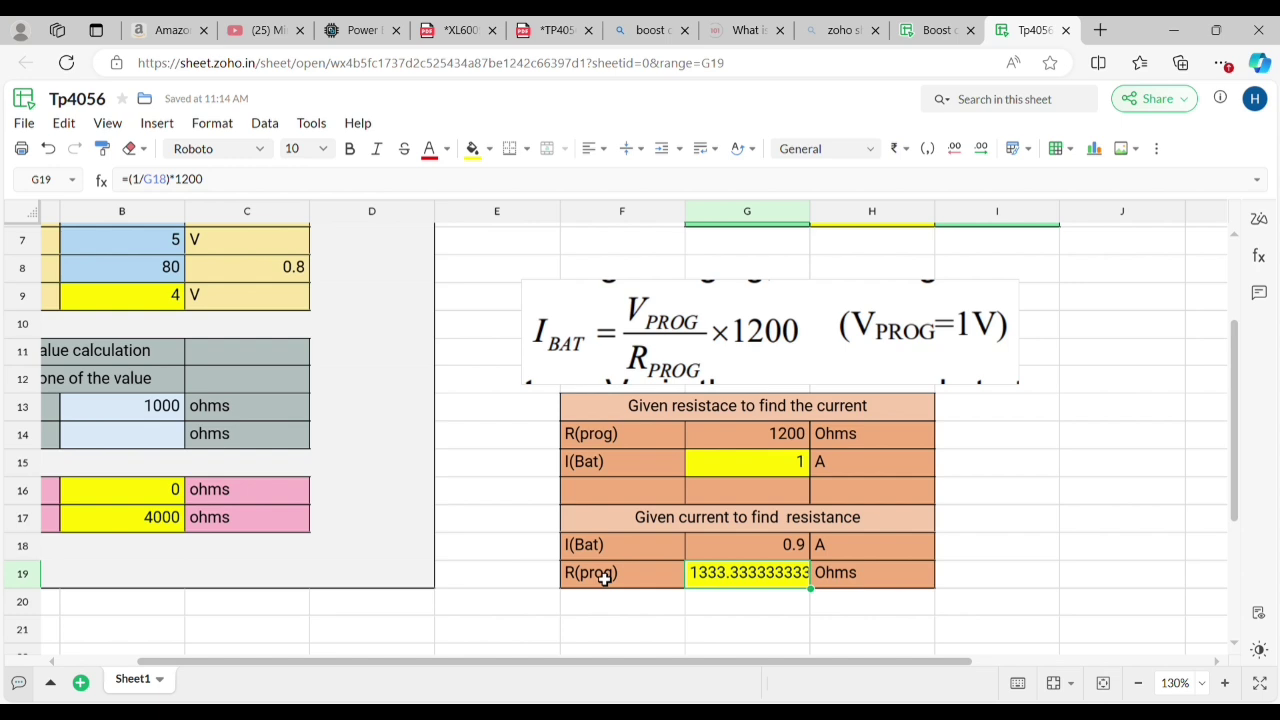
scroll(604, 579, left, 2)
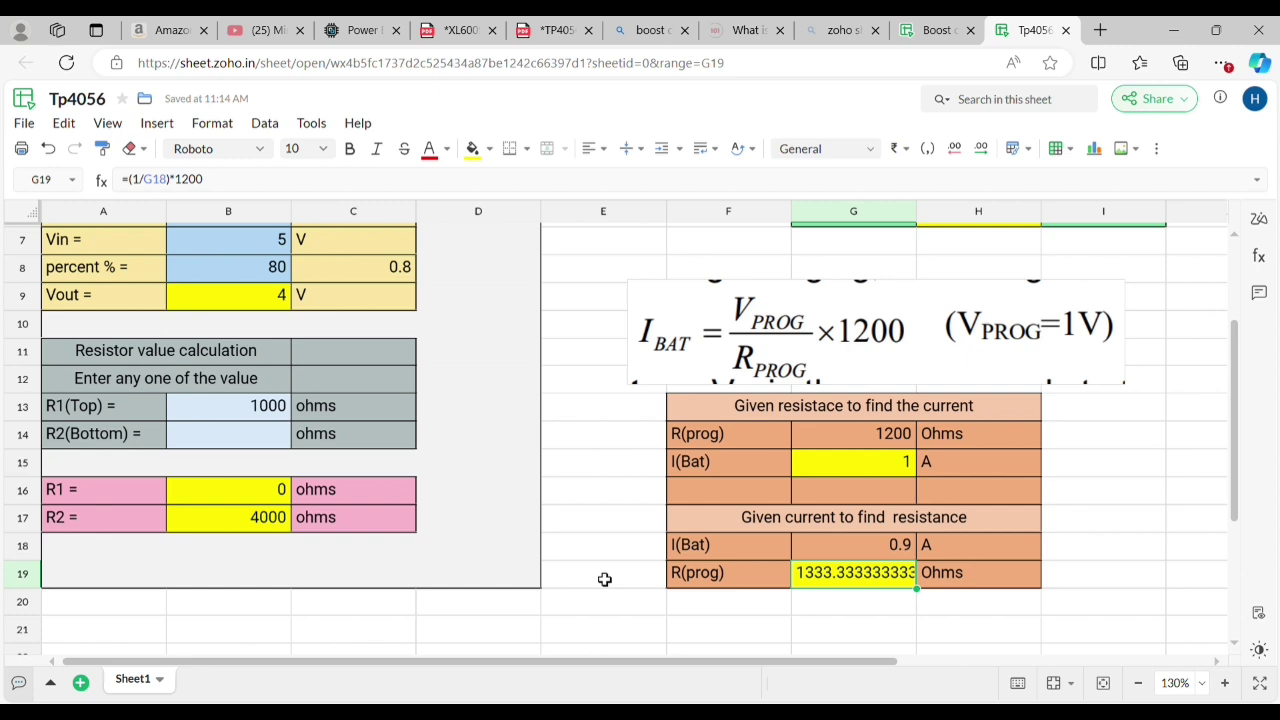
scroll(604, 579, up, 2)
scroll(604, 579, up, 2)
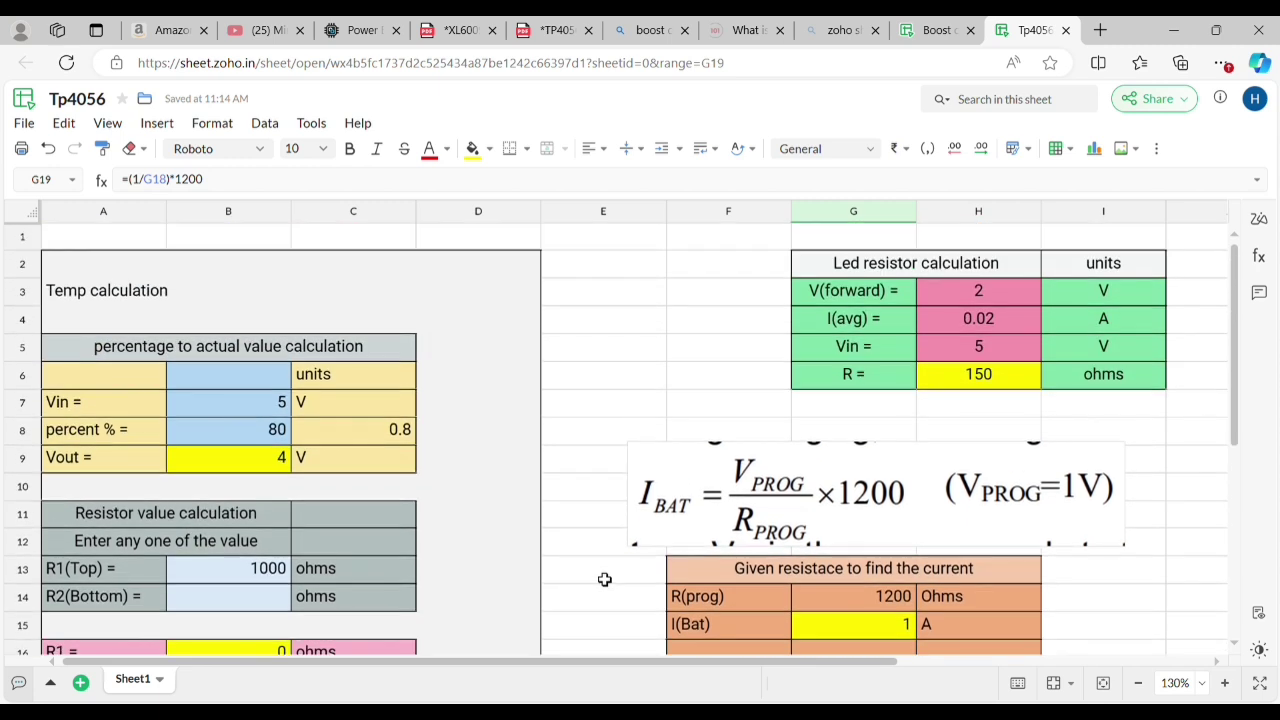
click(974, 285)
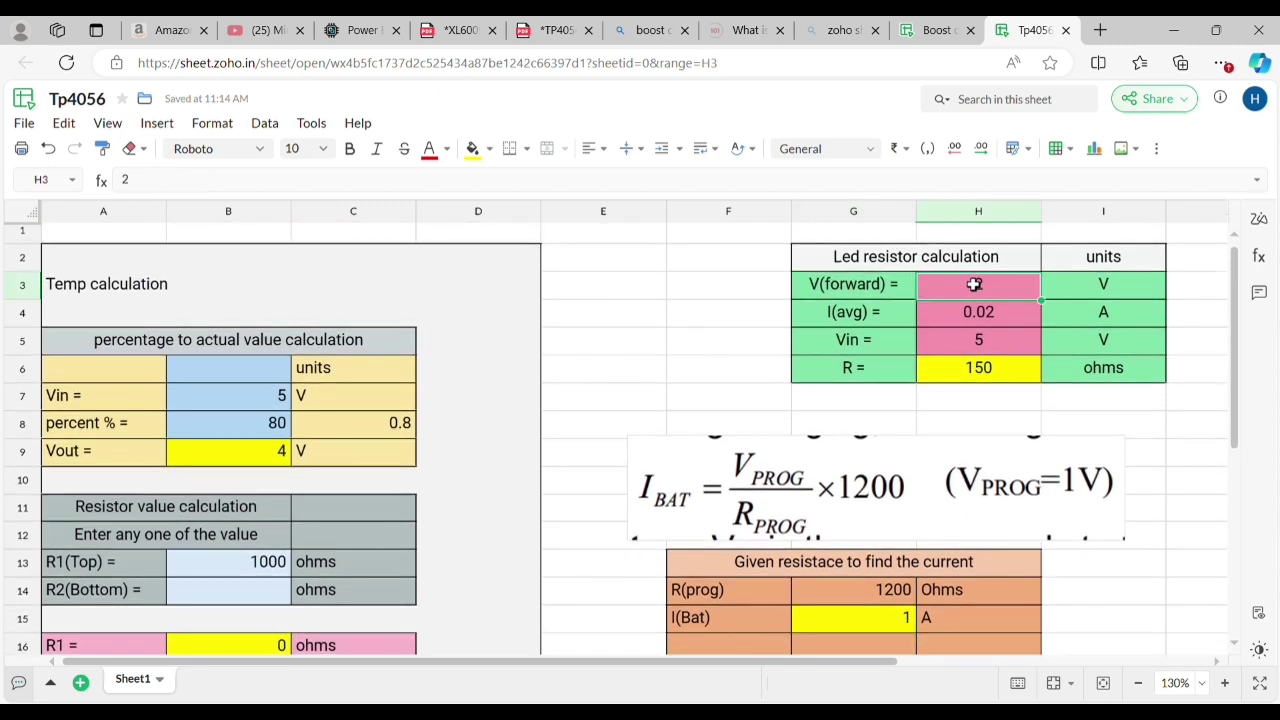
Set V(forward) in the Led resistor calculation table to 2 V
text(2)
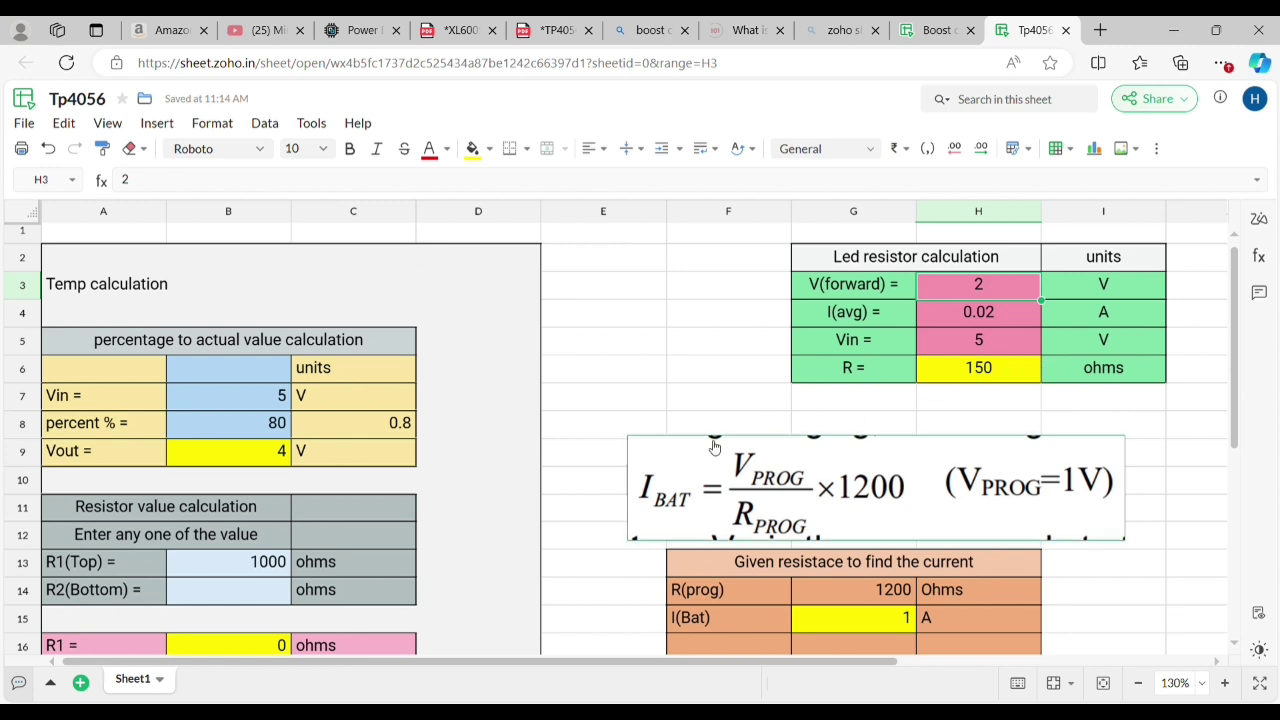
Set the percentage in the temp calculation's percentage to actual value table to 45
scroll(609, 428, down, 1)
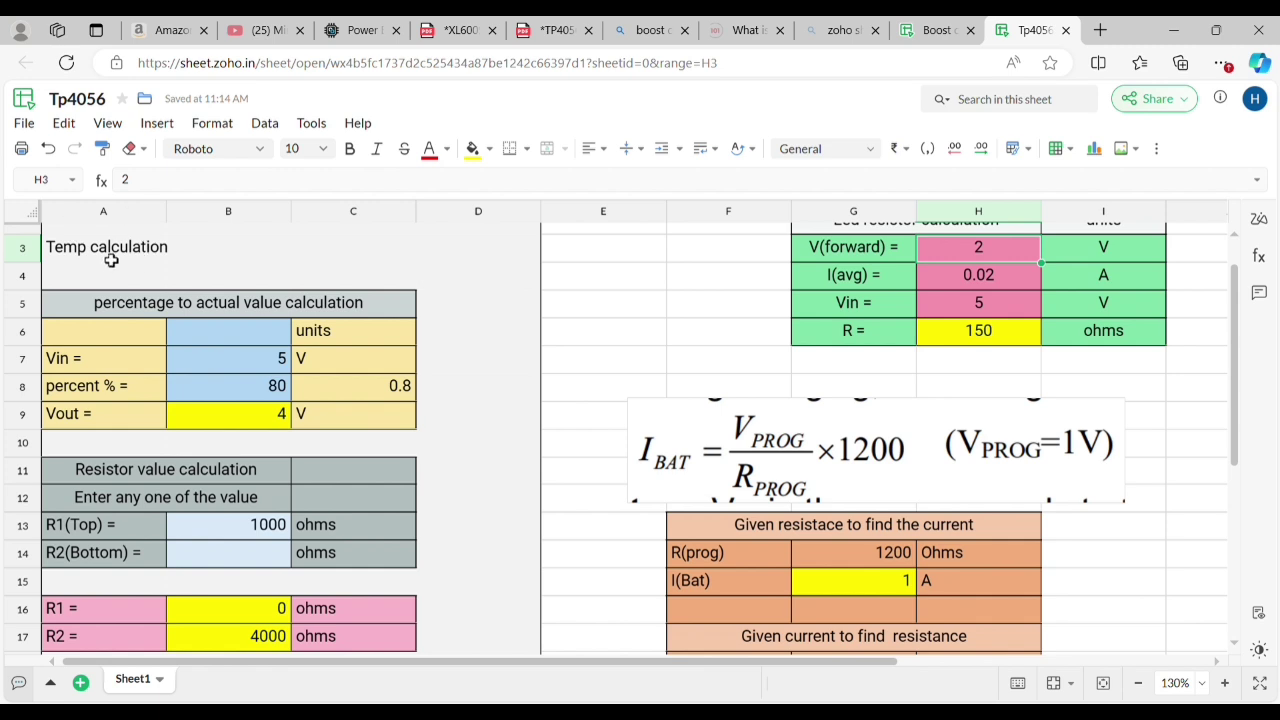
scroll(264, 383, down, 1)
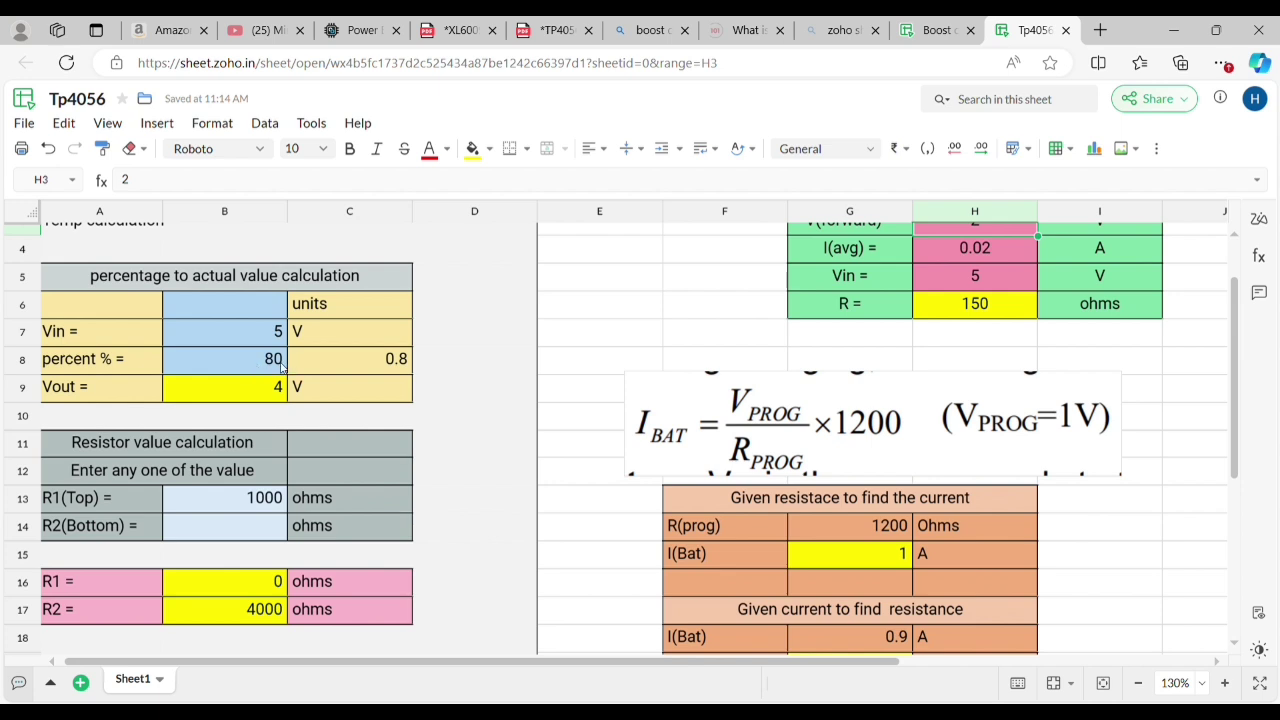
click(283, 362)
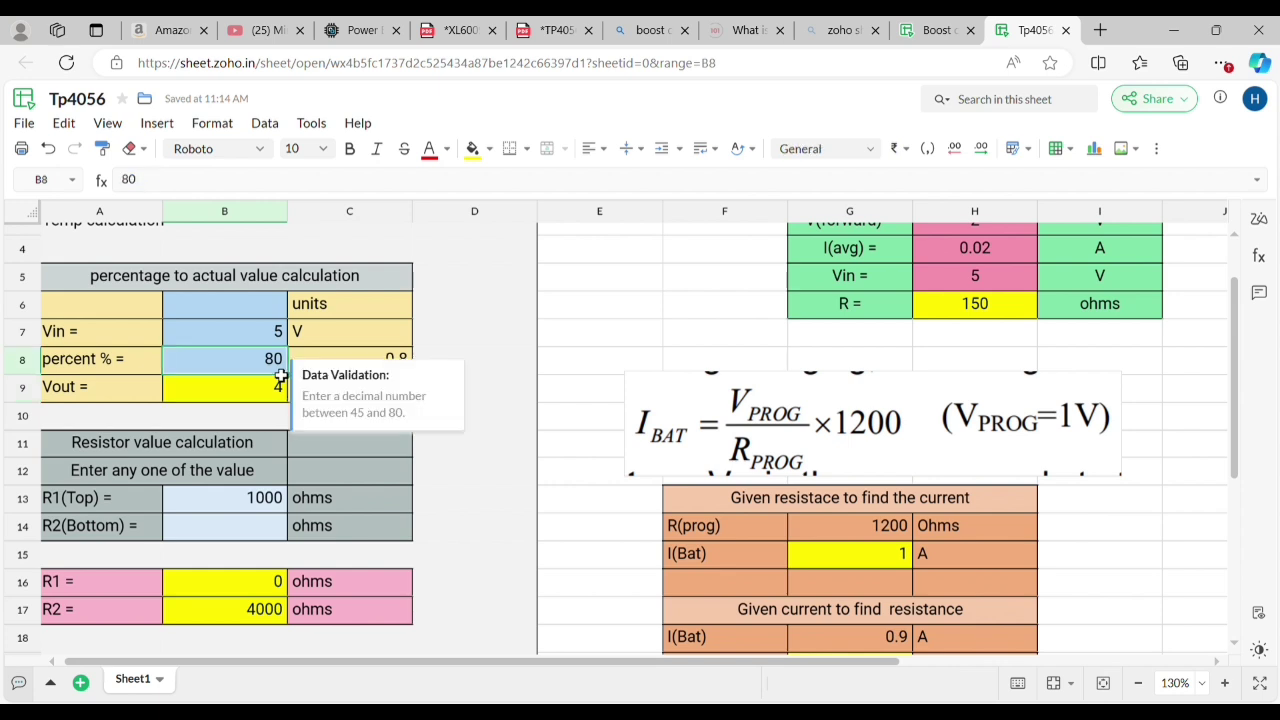
double_click(281, 372)
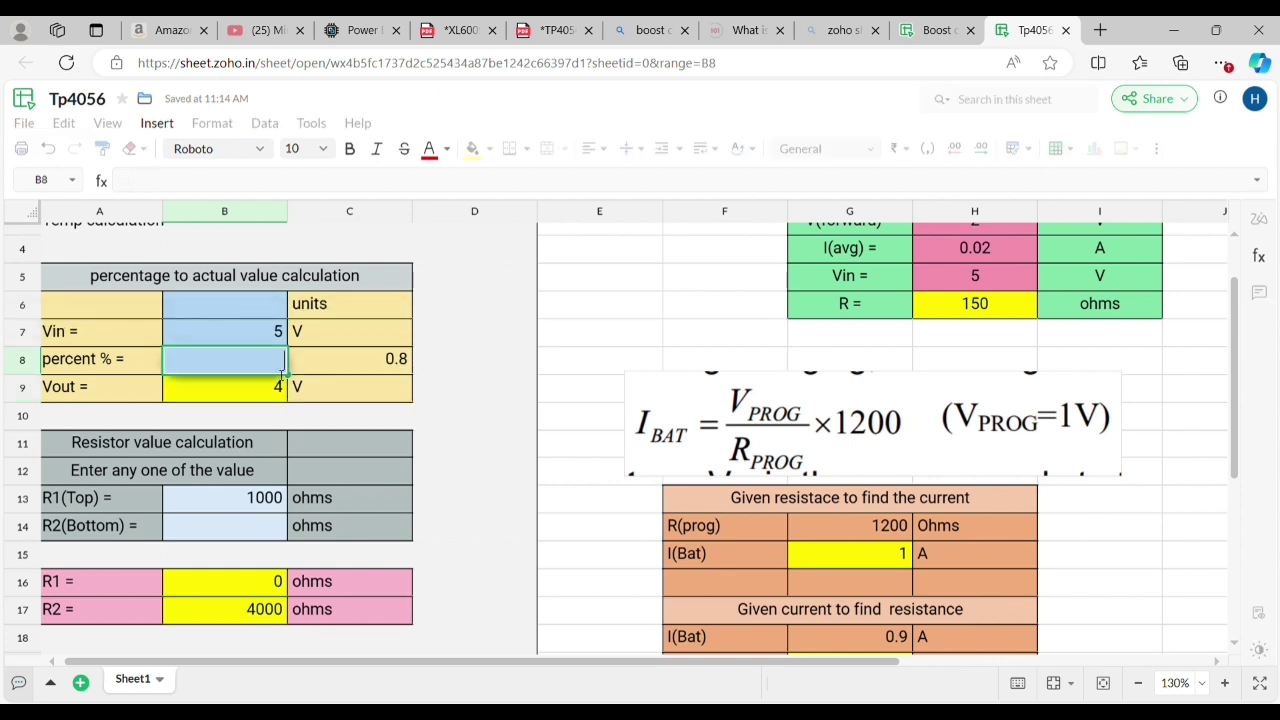
text(45)
key(Return)
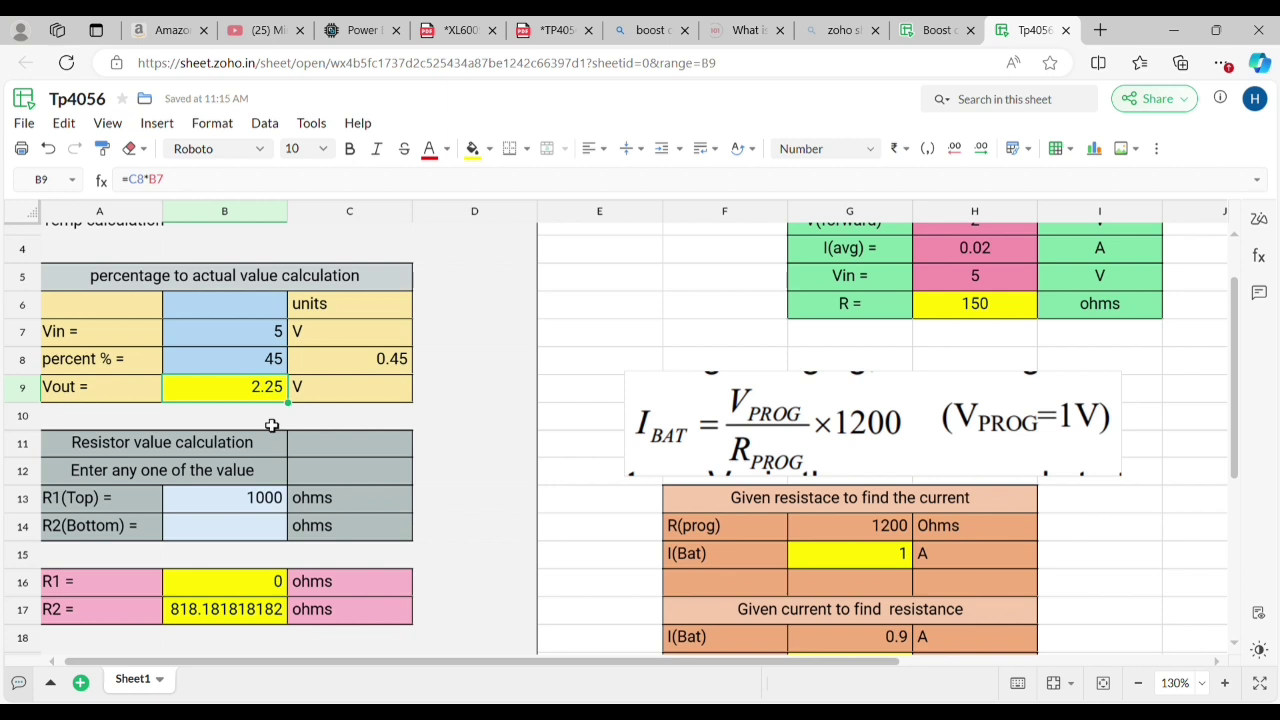
Examine the calculated R1 and R2 resistor values and the thermistor and percentage cells of the Voltage divider table
scroll(271, 425, down, 1)
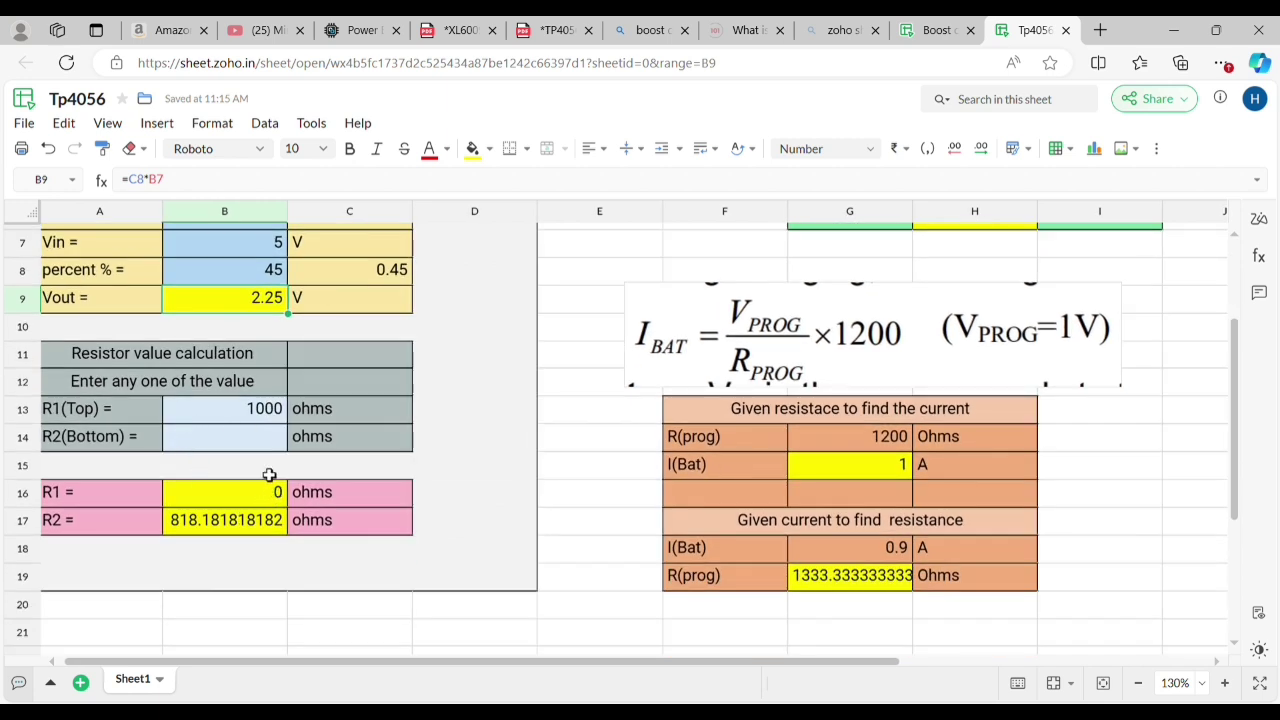
scroll(269, 475, down, 2)
scroll(268, 475, up, 1)
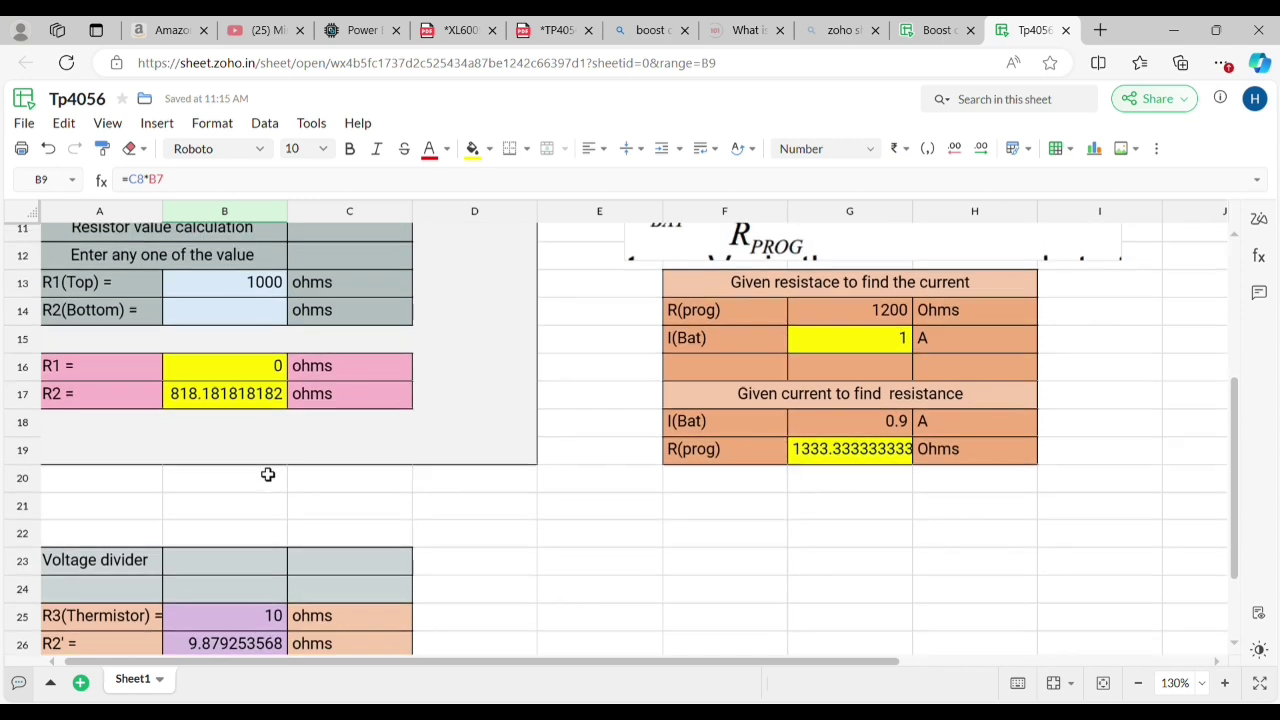
scroll(268, 475, down, 2)
scroll(276, 448, up, 2)
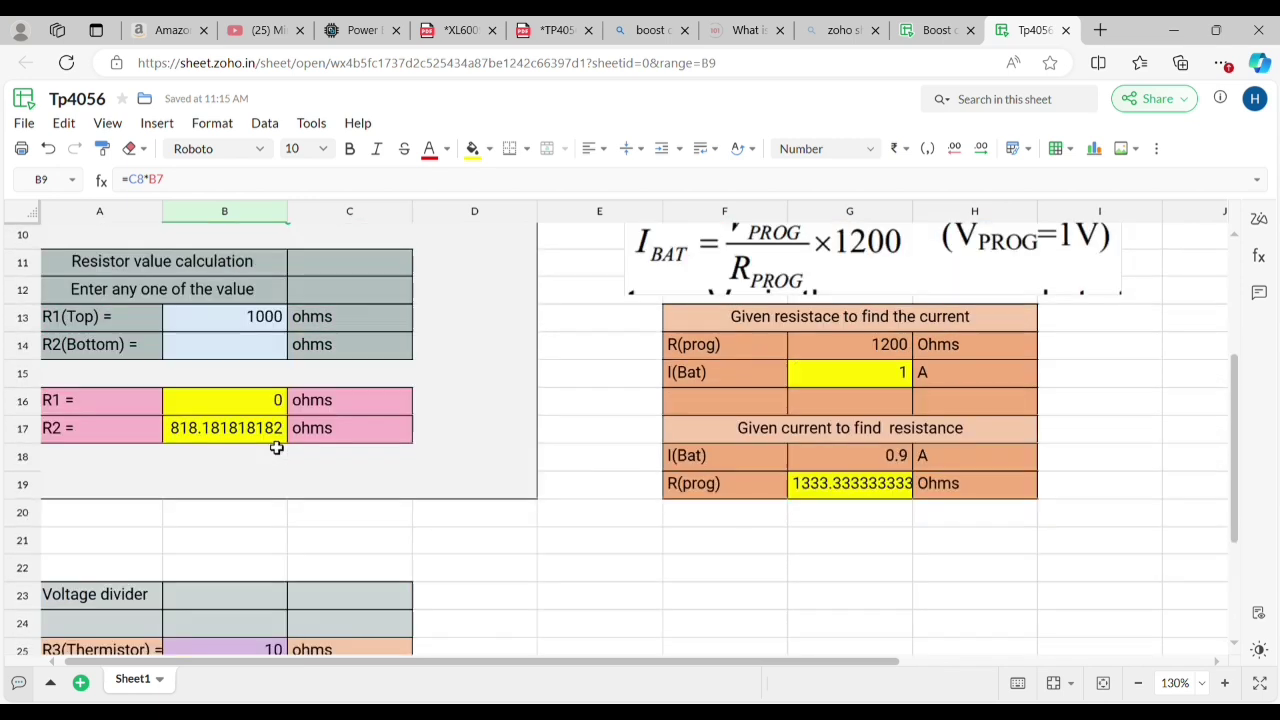
scroll(276, 448, down, 2)
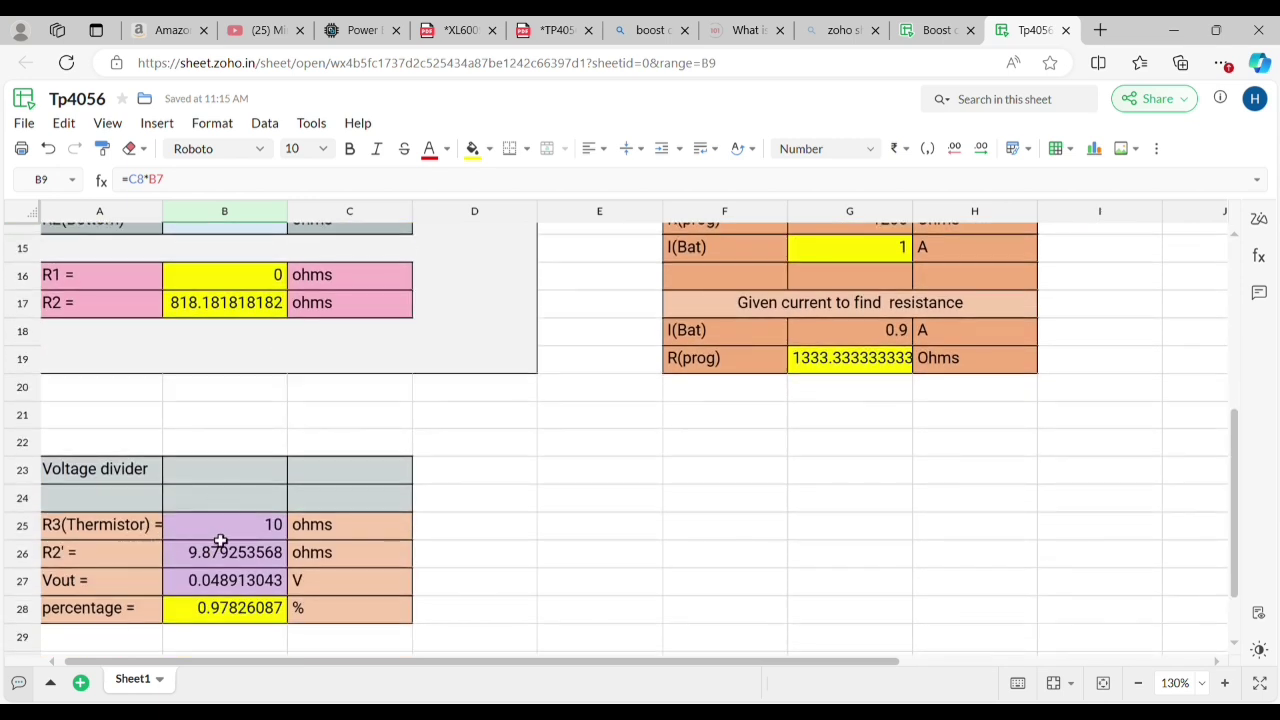
click(284, 531)
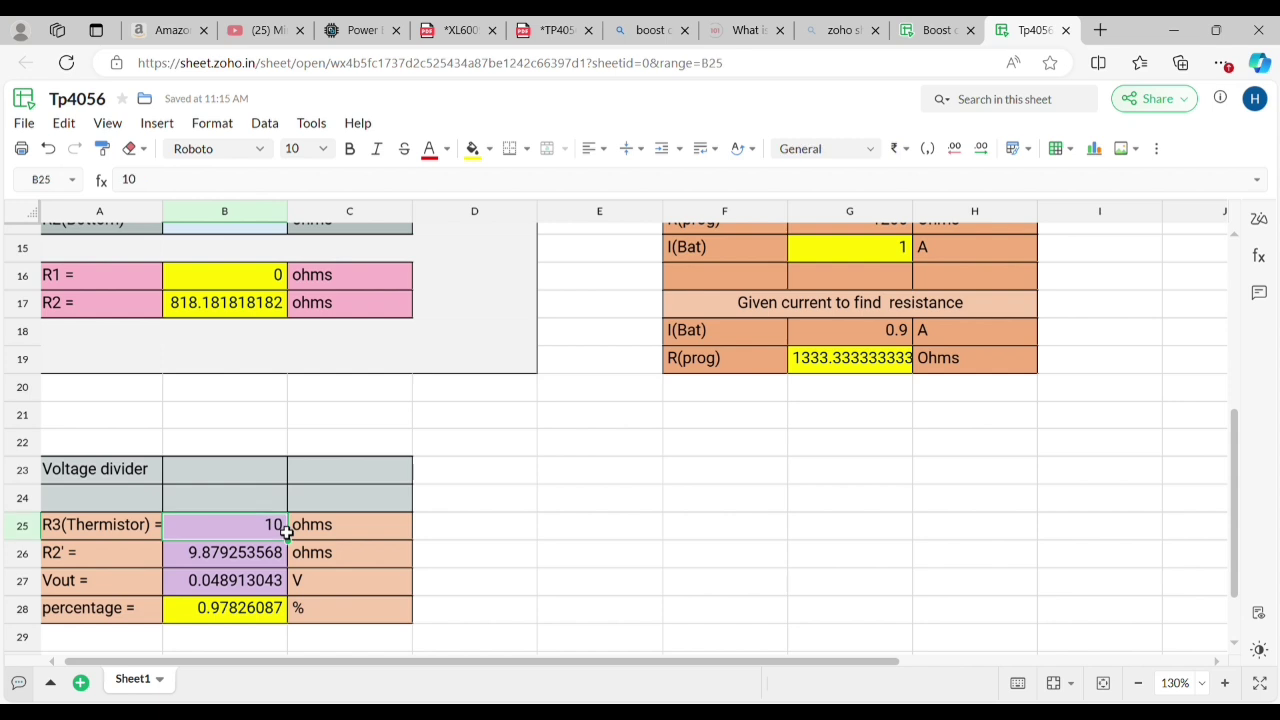
double_click(285, 529)
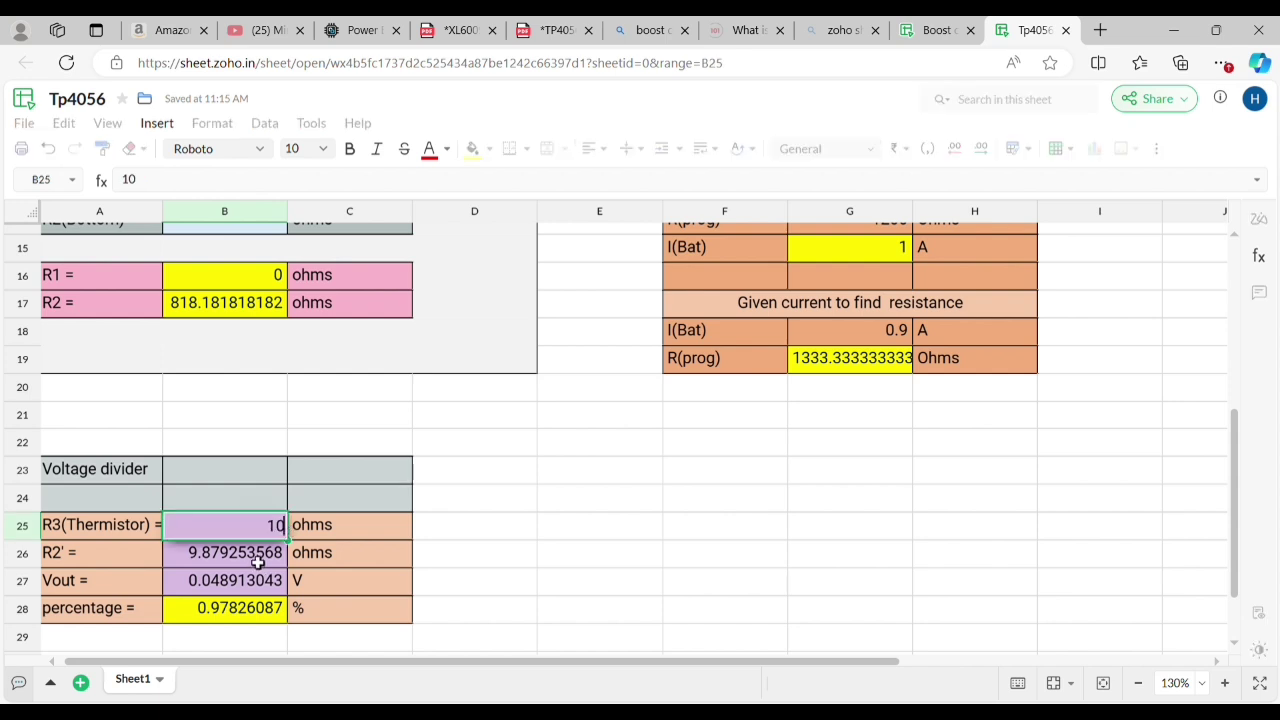
click(256, 617)
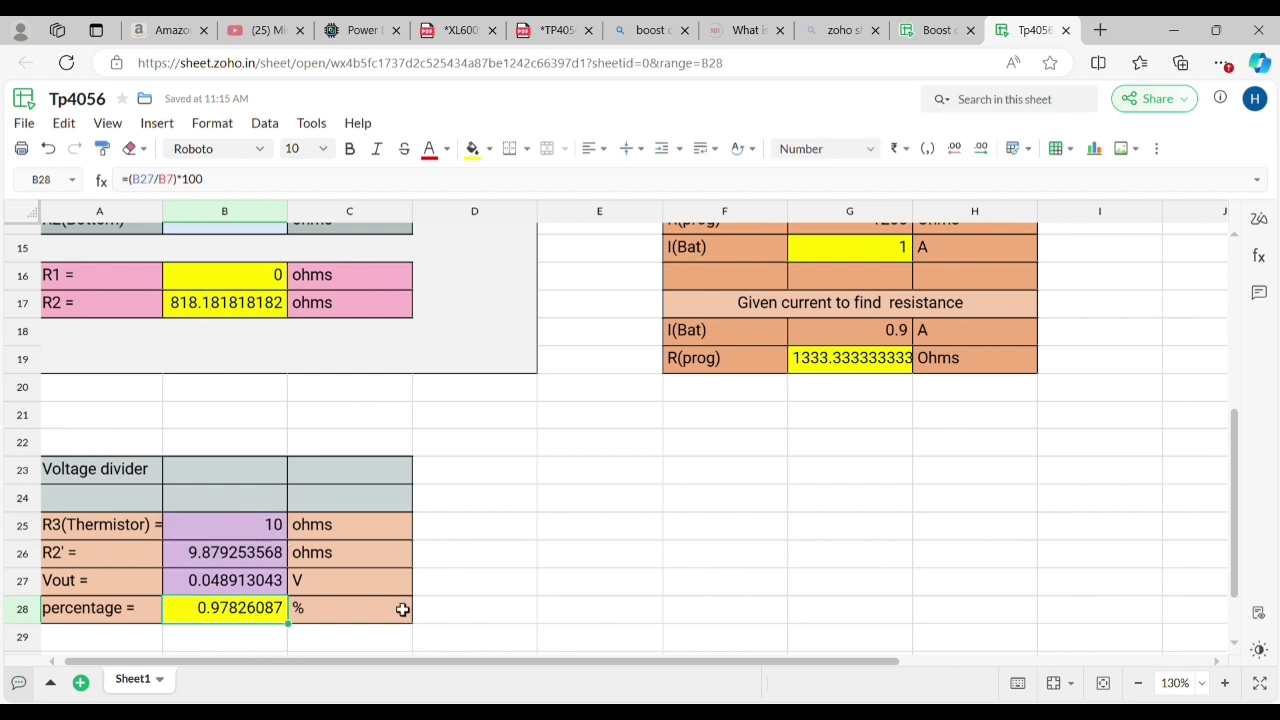
scroll(402, 609, up, 2)
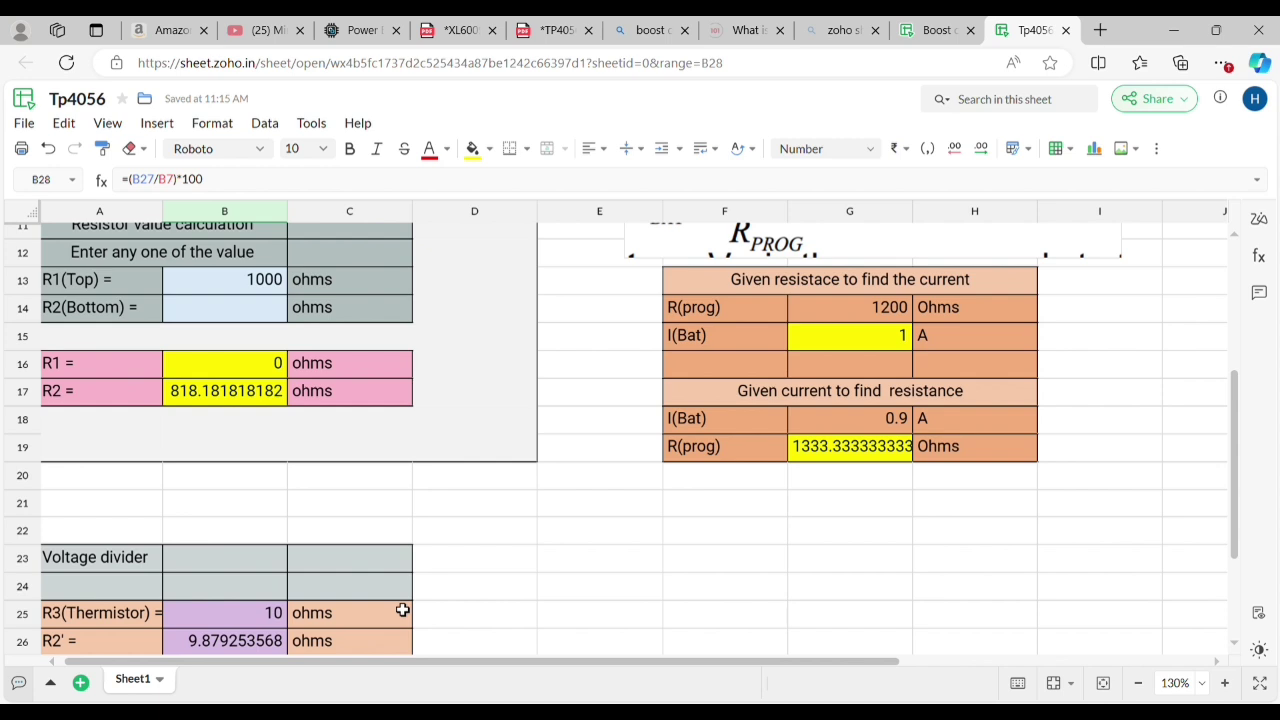
scroll(402, 609, down, 4)
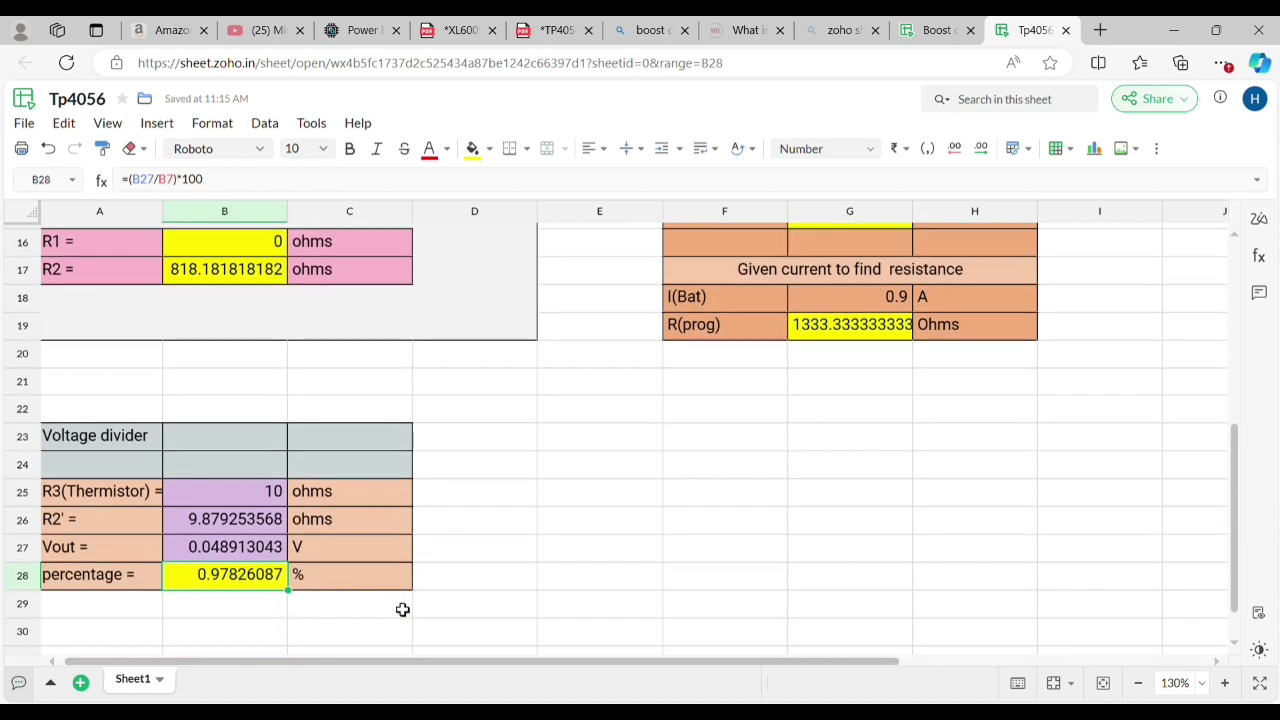
scroll(402, 609, up, 2)
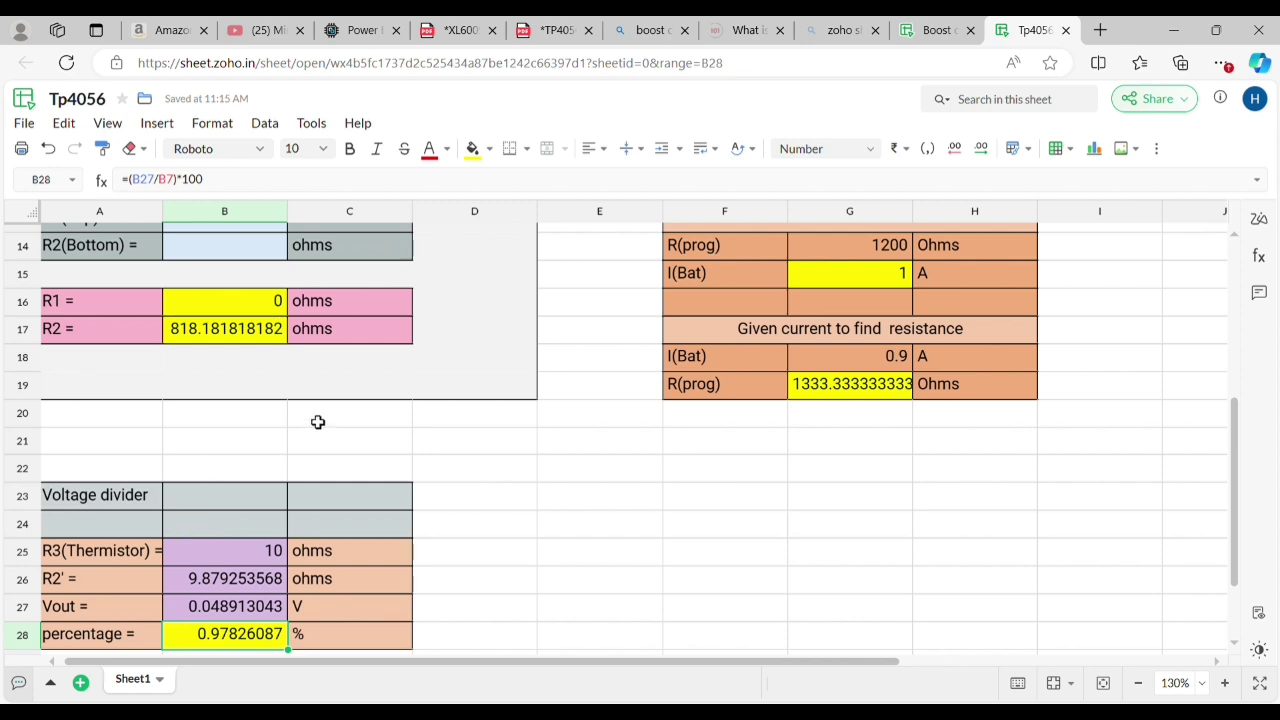
Set the percent value in the percentage to actual value calculation to 60
scroll(318, 422, up, 2)
scroll(189, 320, up, 3)
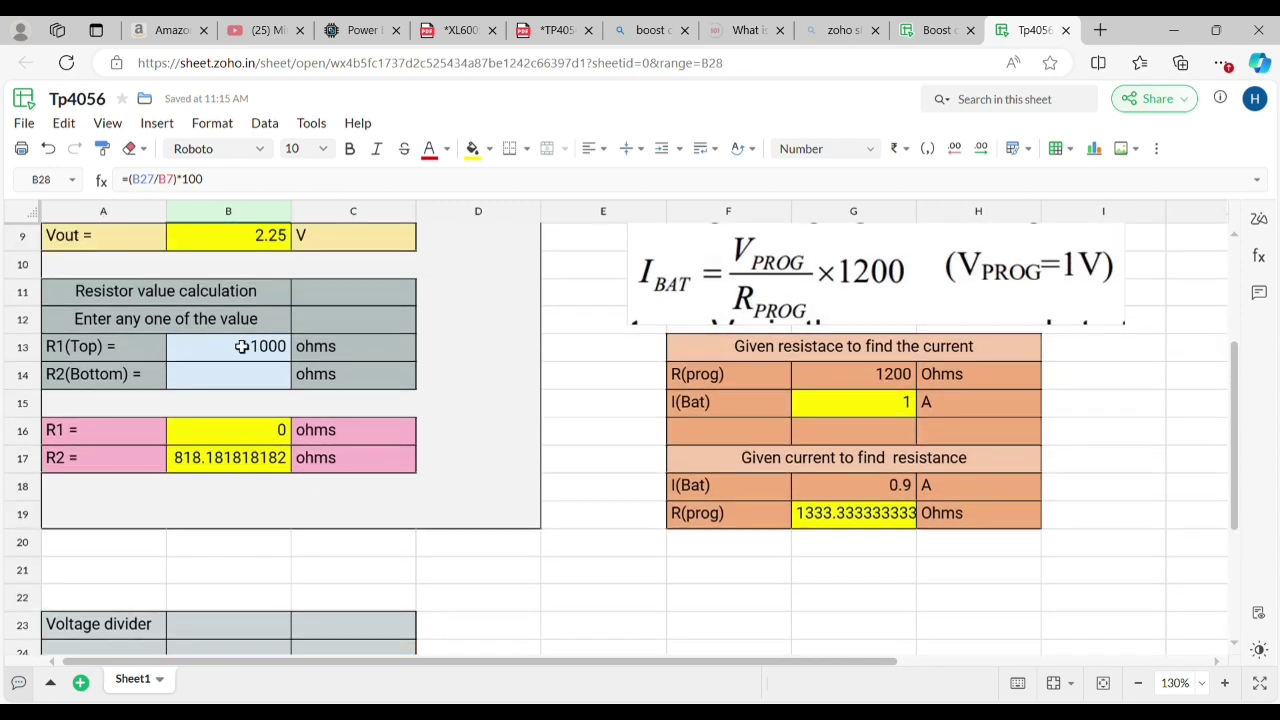
scroll(241, 352, up, 2)
scroll(276, 268, up, 1)
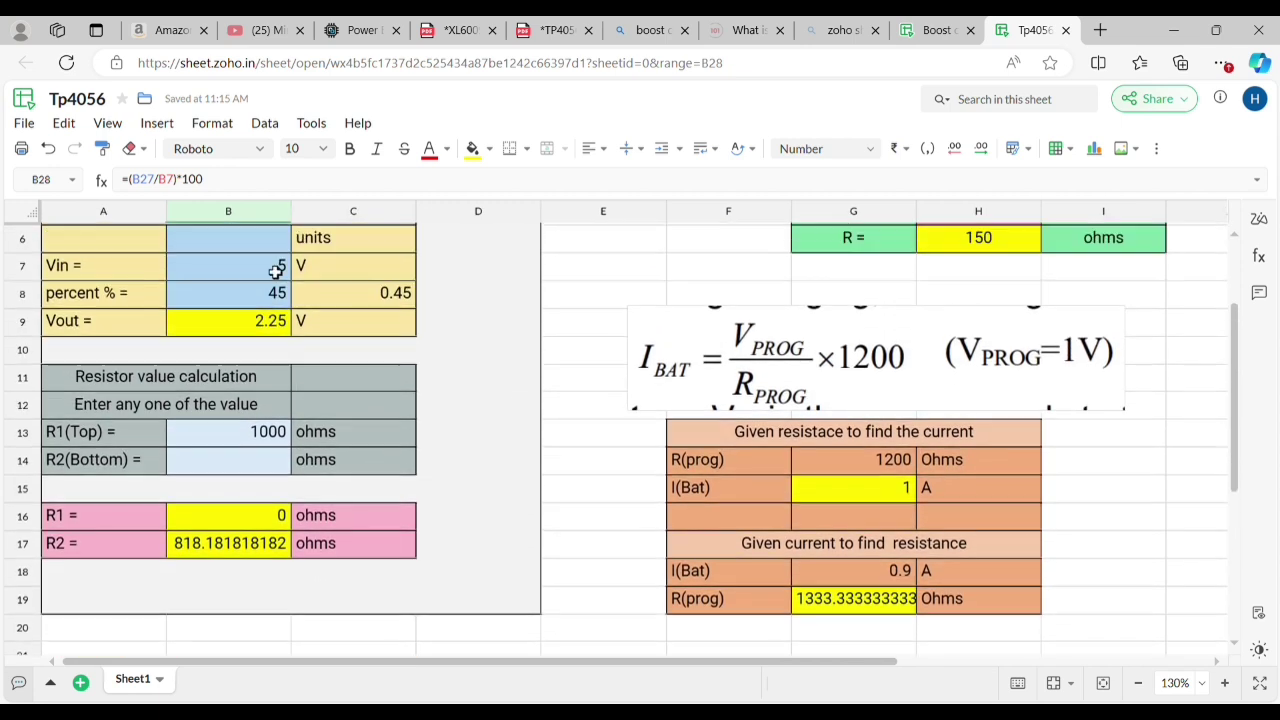
click(280, 295)
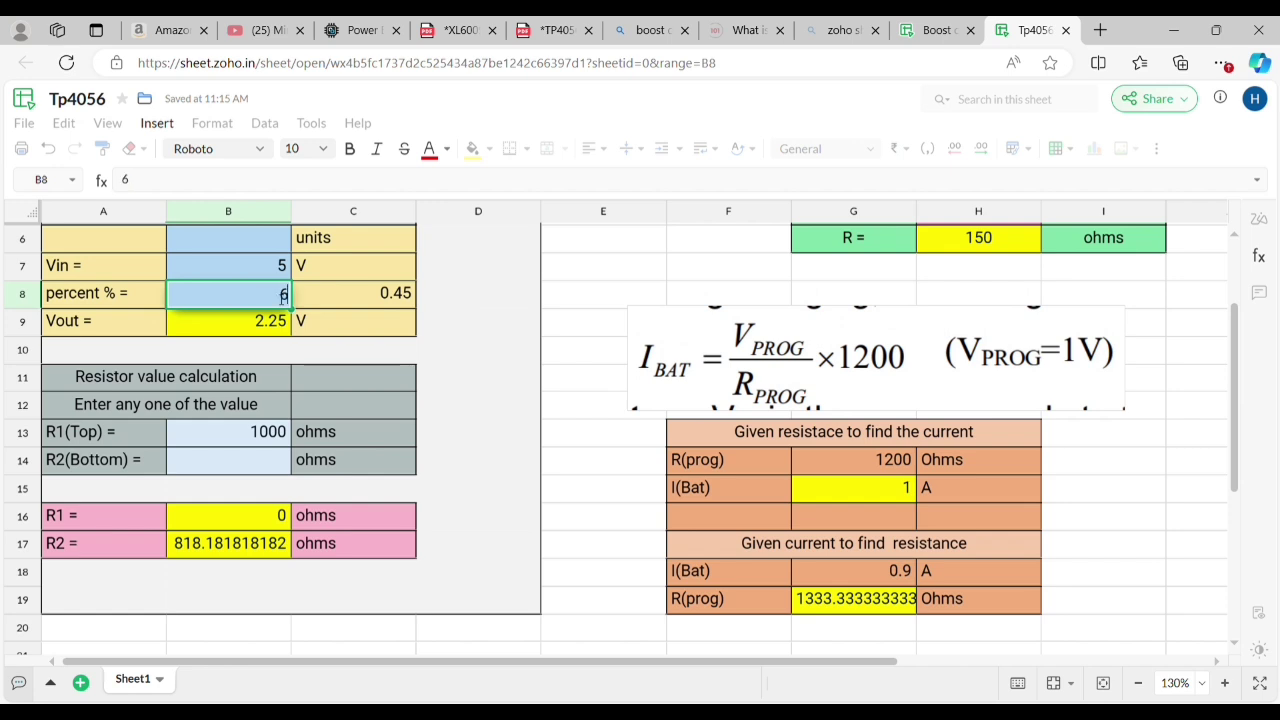
key(Return)
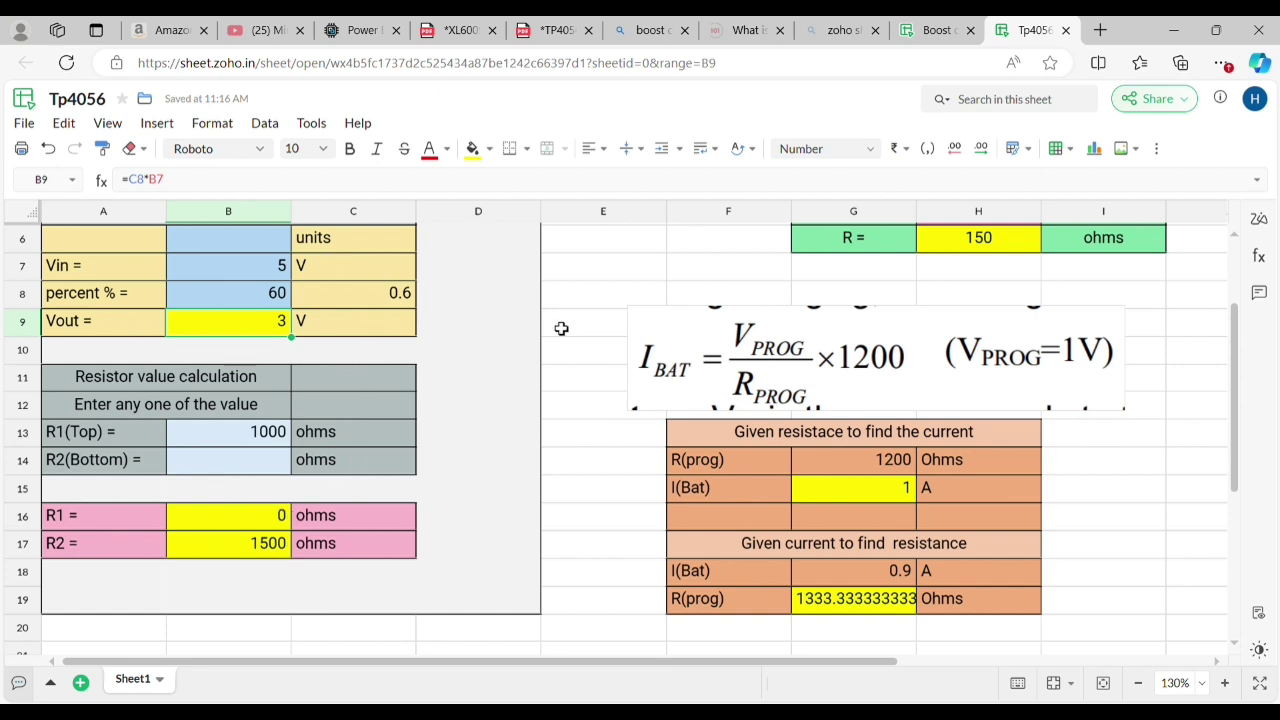
View the XL6009 typical application circuit and the TP4056 datasheet's programming resistor table in the open PDFs
scroll(561, 328, up, 2)
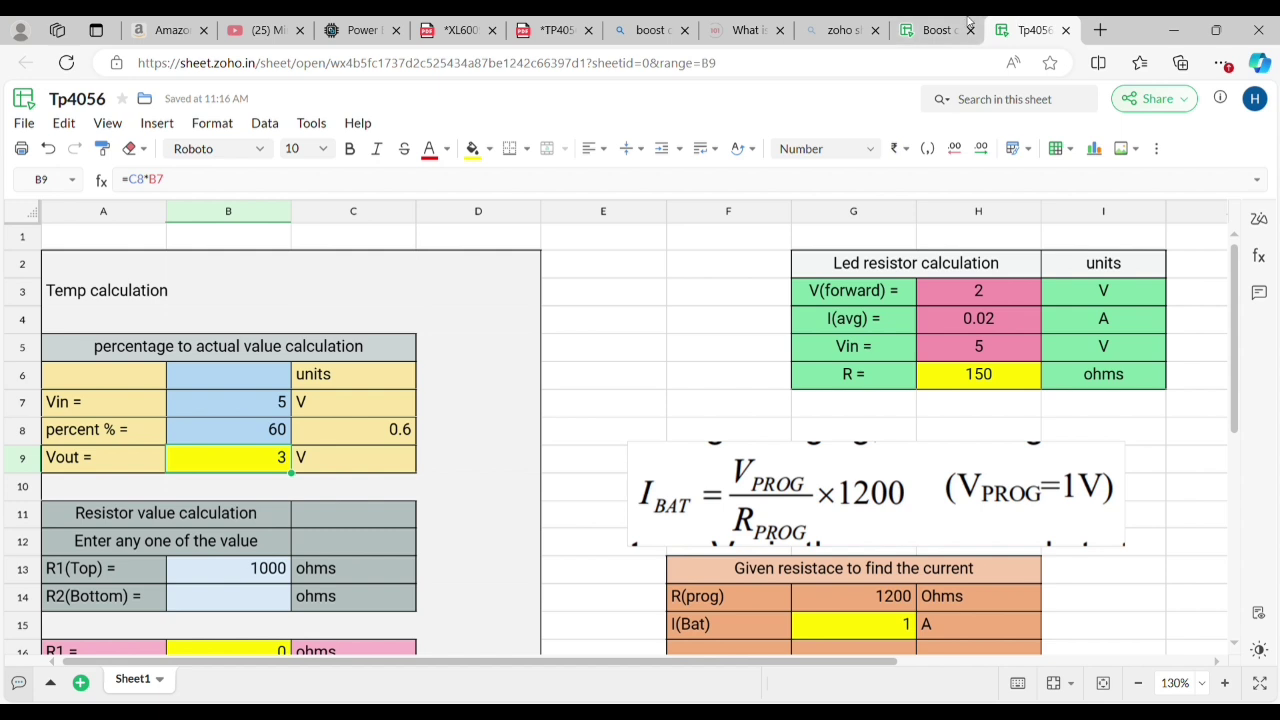
click(483, 22)
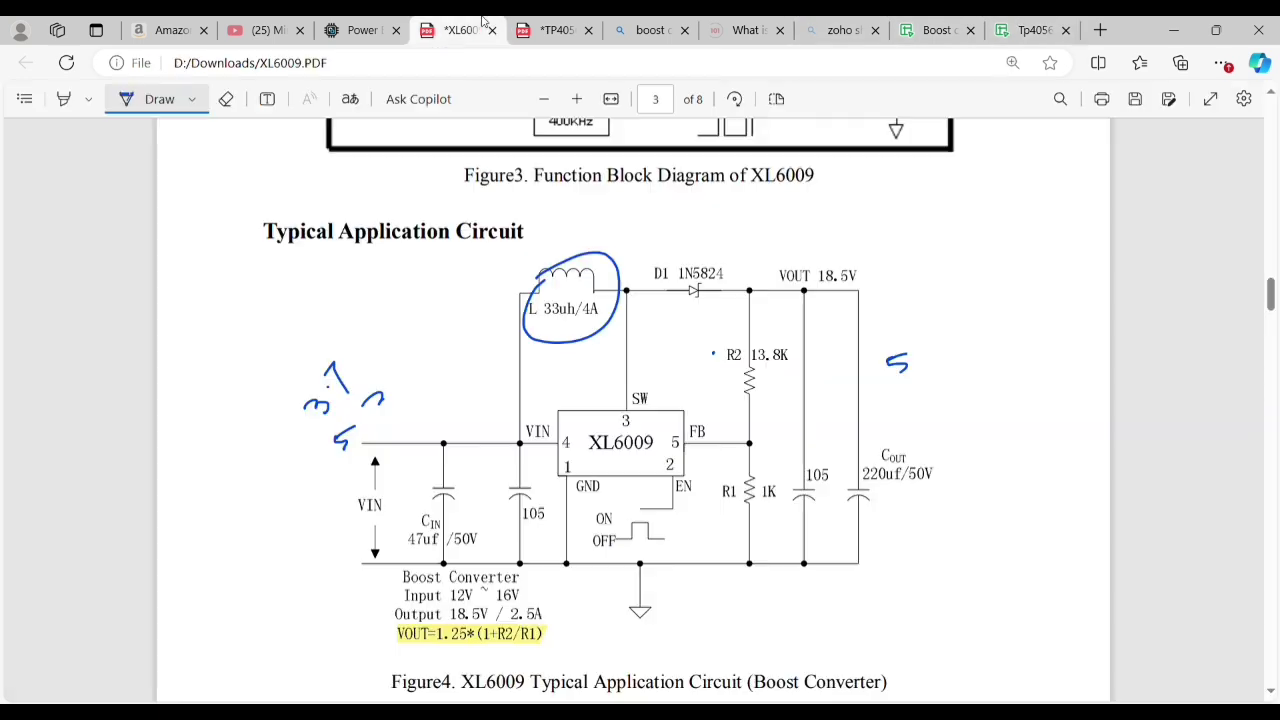
click(540, 22)
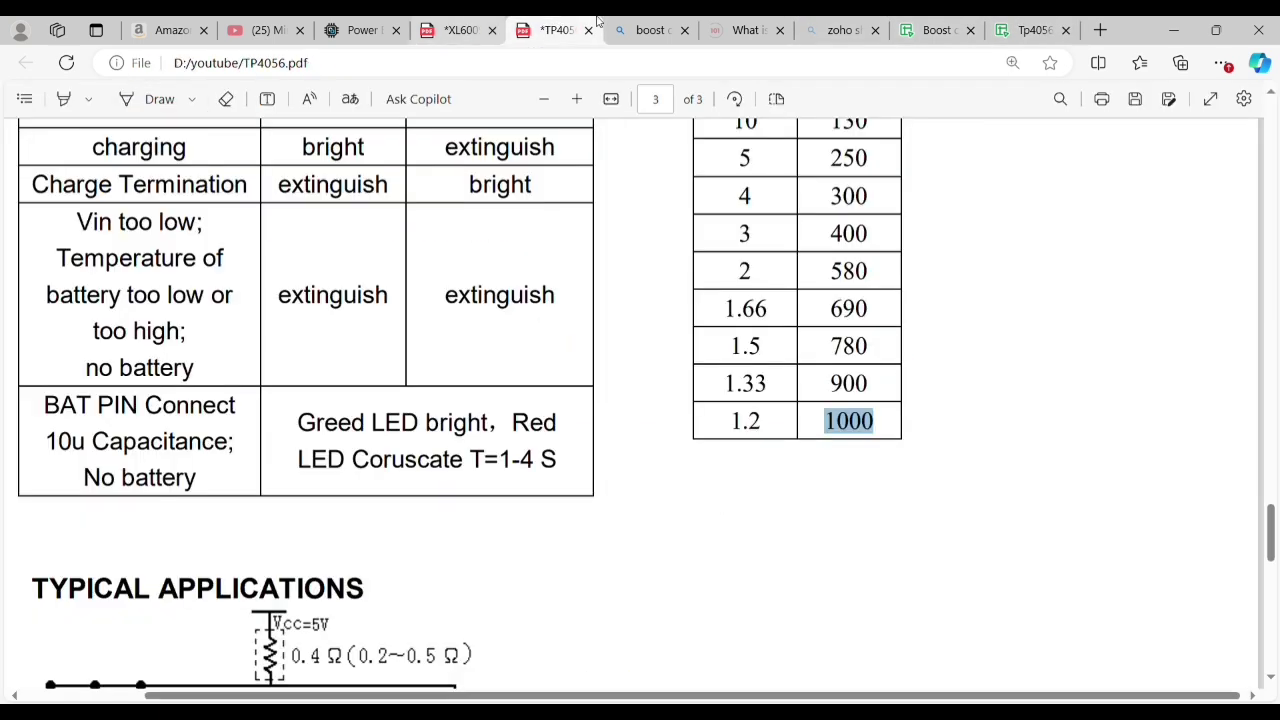
Switch to the CircuitDigest power bank article and examine its circuit schematic, description and PCB photos
click(377, 22)
scroll(377, 285, up, 10)
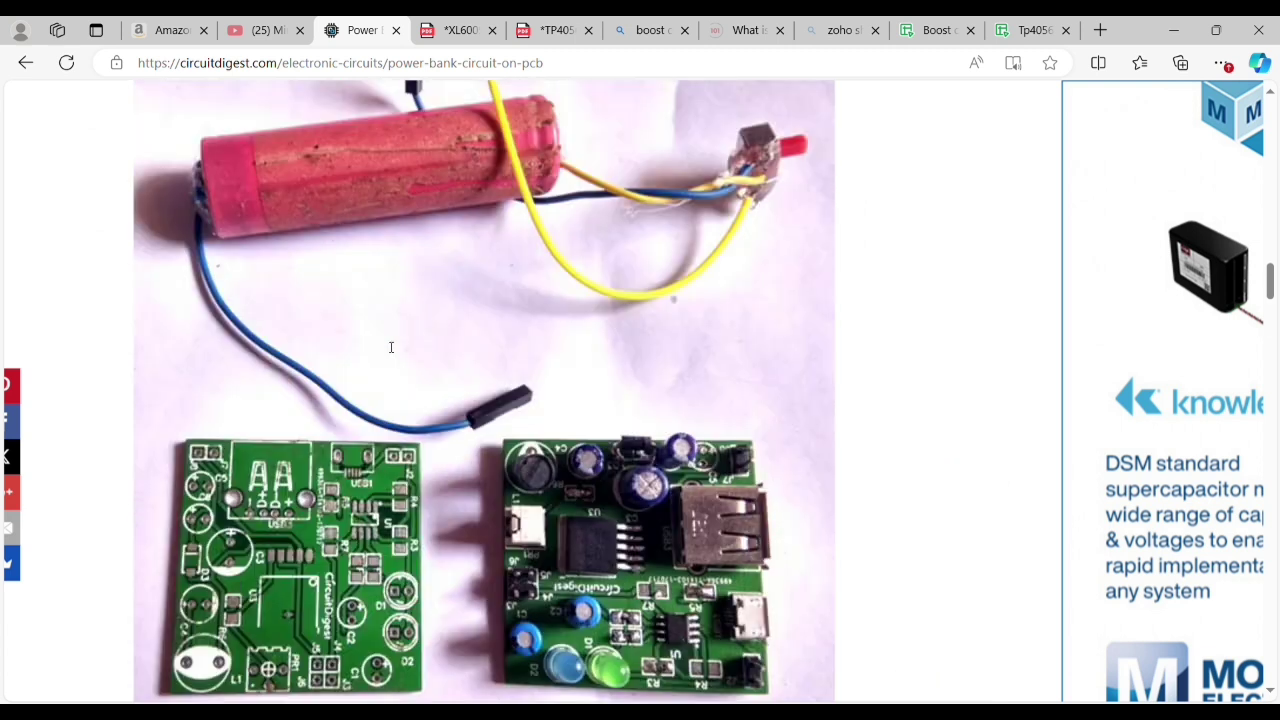
scroll(391, 348, up, 3)
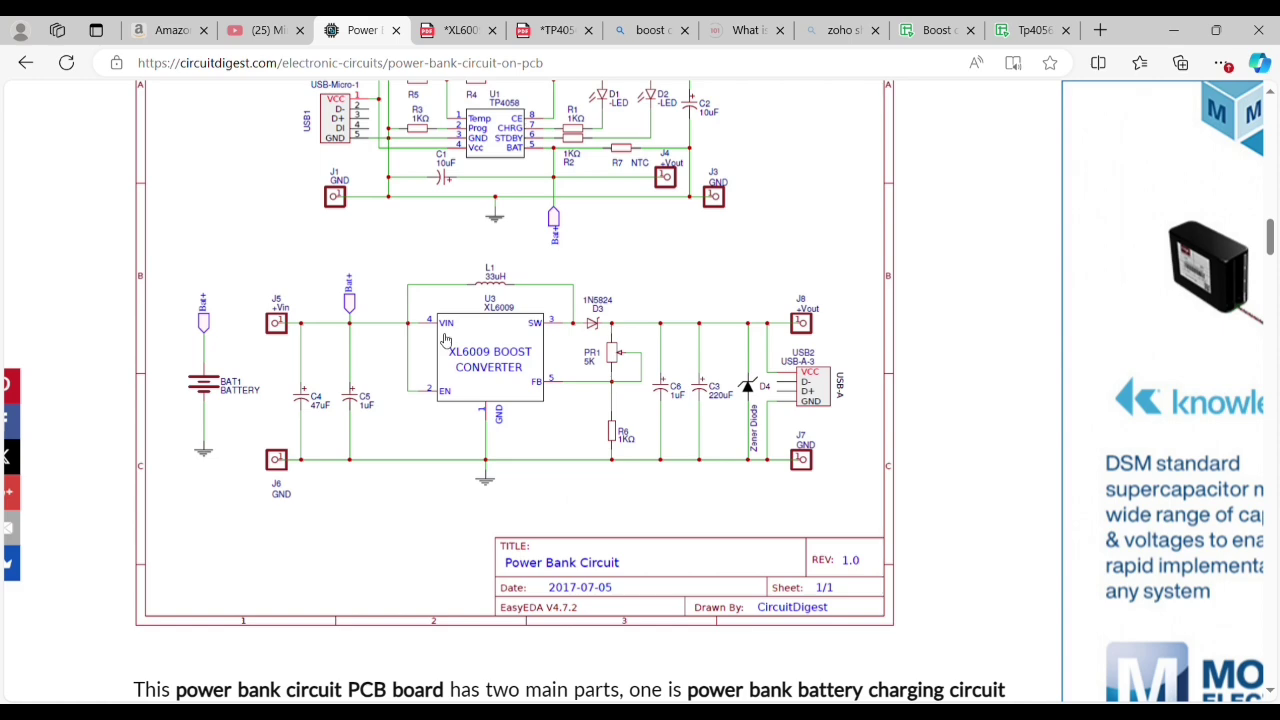
scroll(443, 340, down, 3)
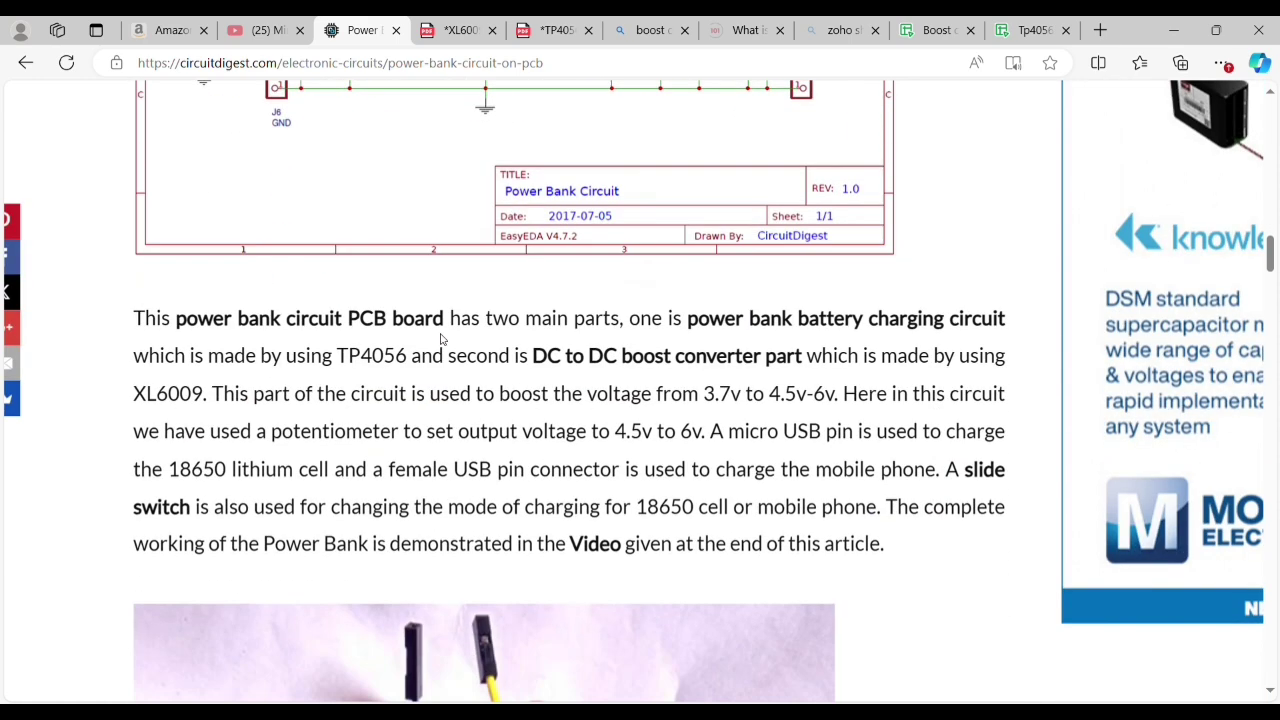
scroll(441, 340, down, 12)
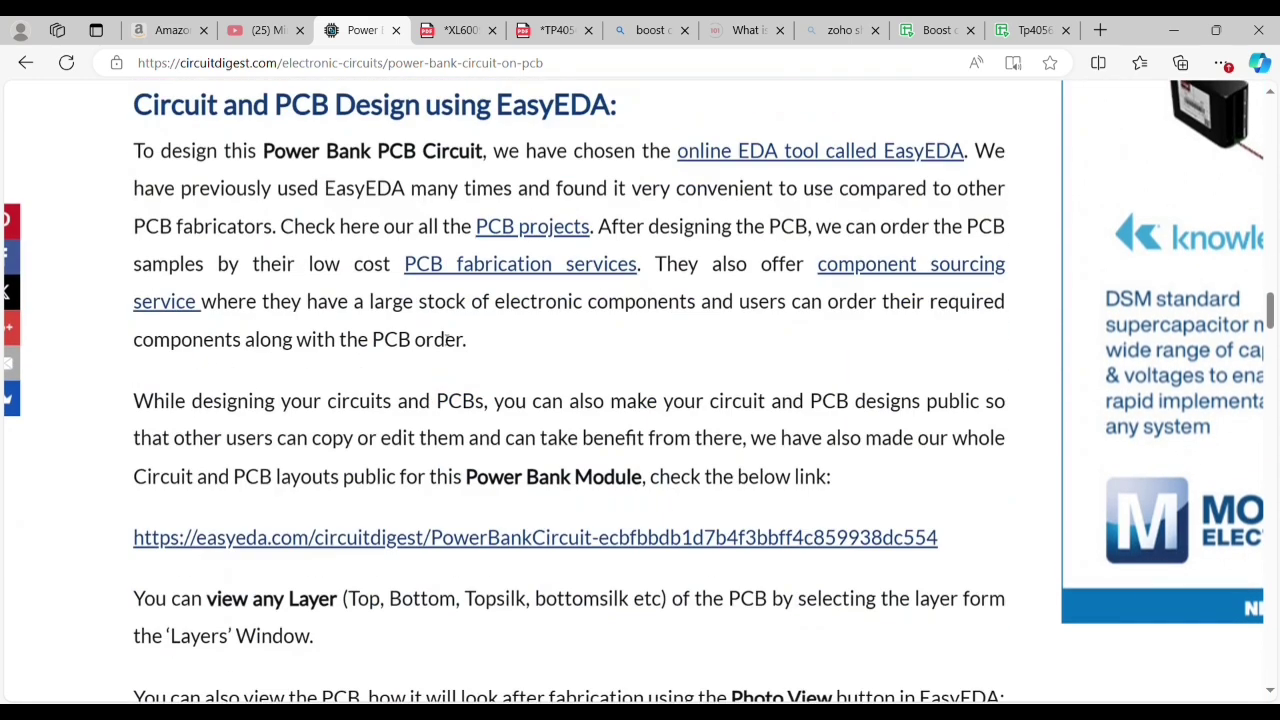
scroll(578, 186, up, 6)
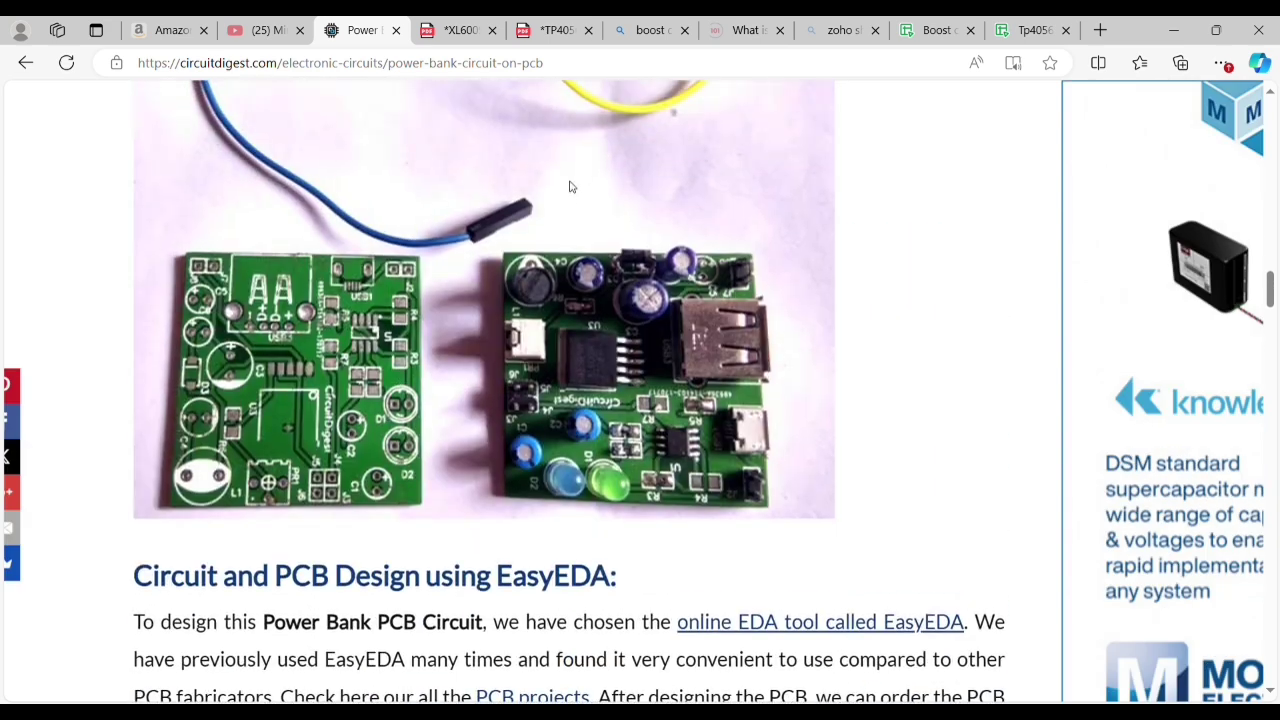
scroll(570, 187, up, 2)
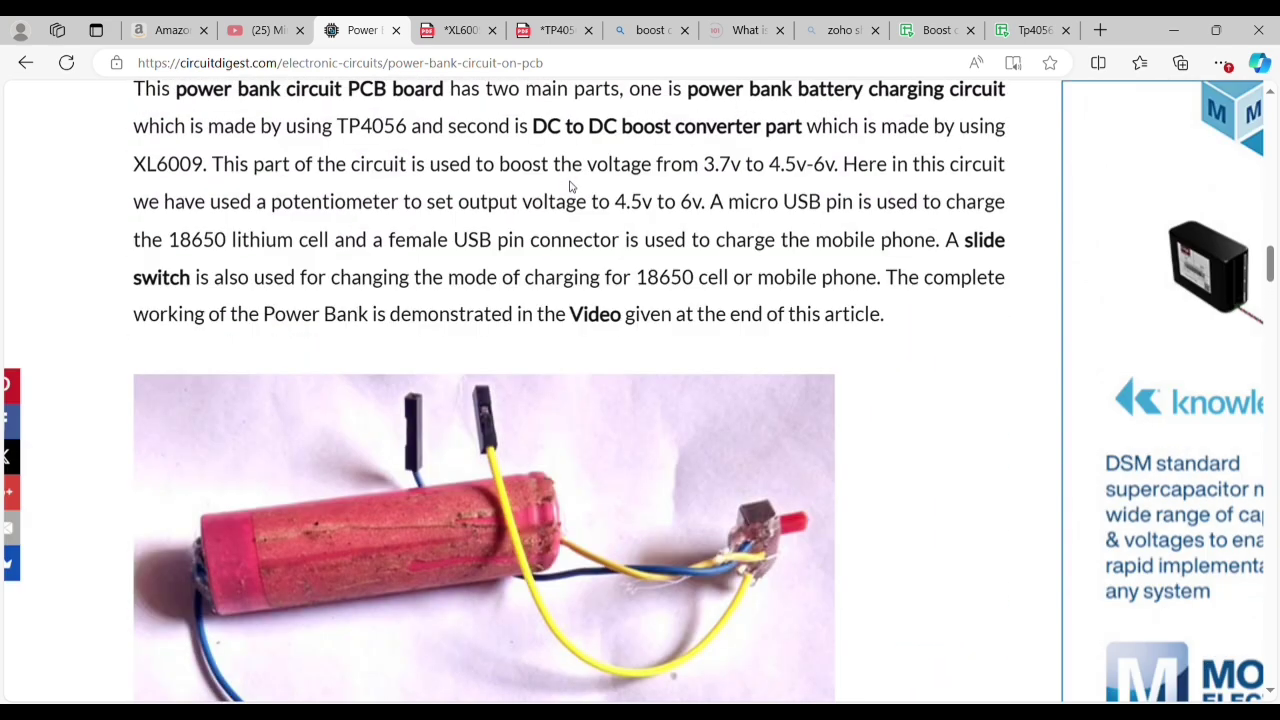
scroll(570, 187, up, 3)
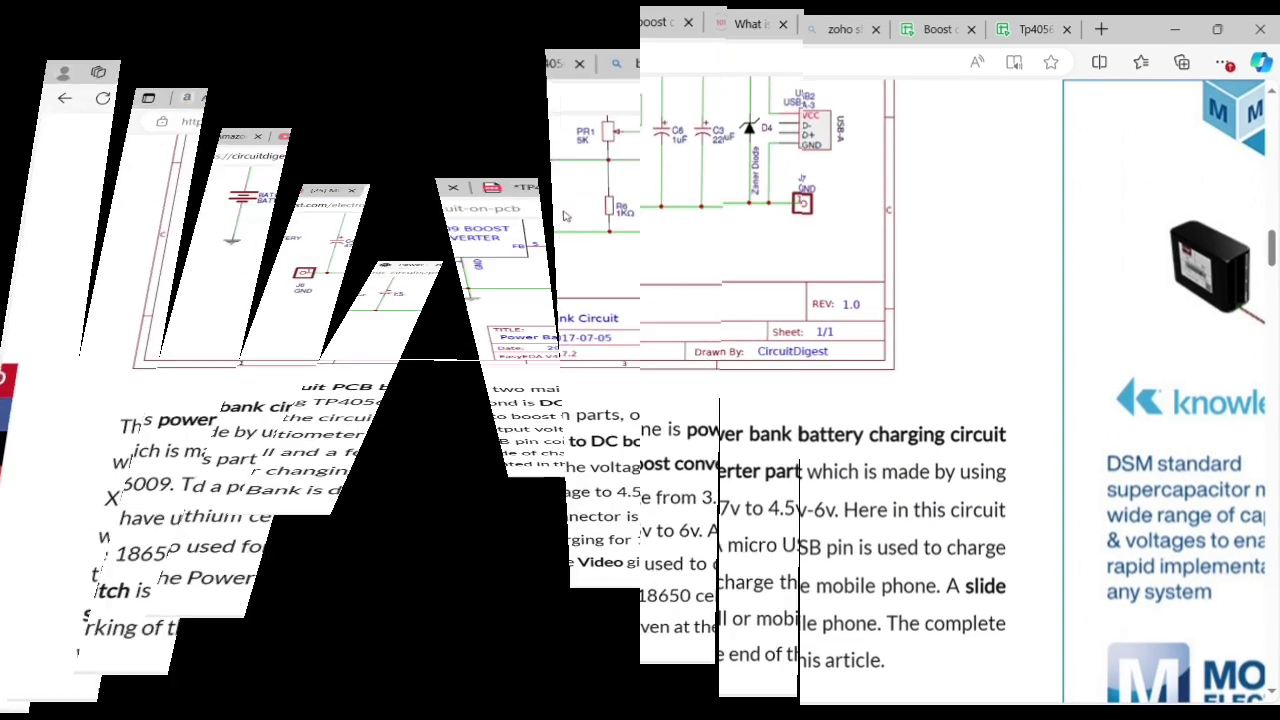
scroll(570, 187, down, 1)
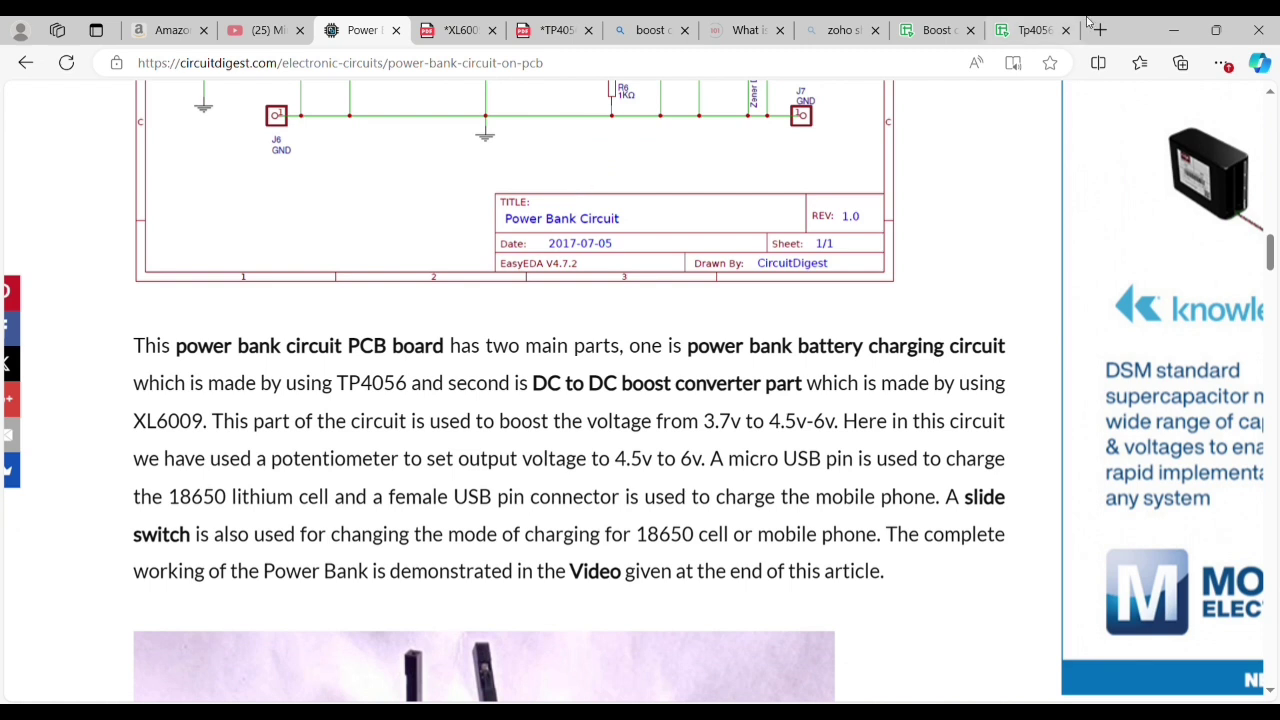
Open the article's EasyEDA PowerBankCircuit project link and examine the project's schematic, PCB layout and BOM
scroll(723, 343, down, 6)
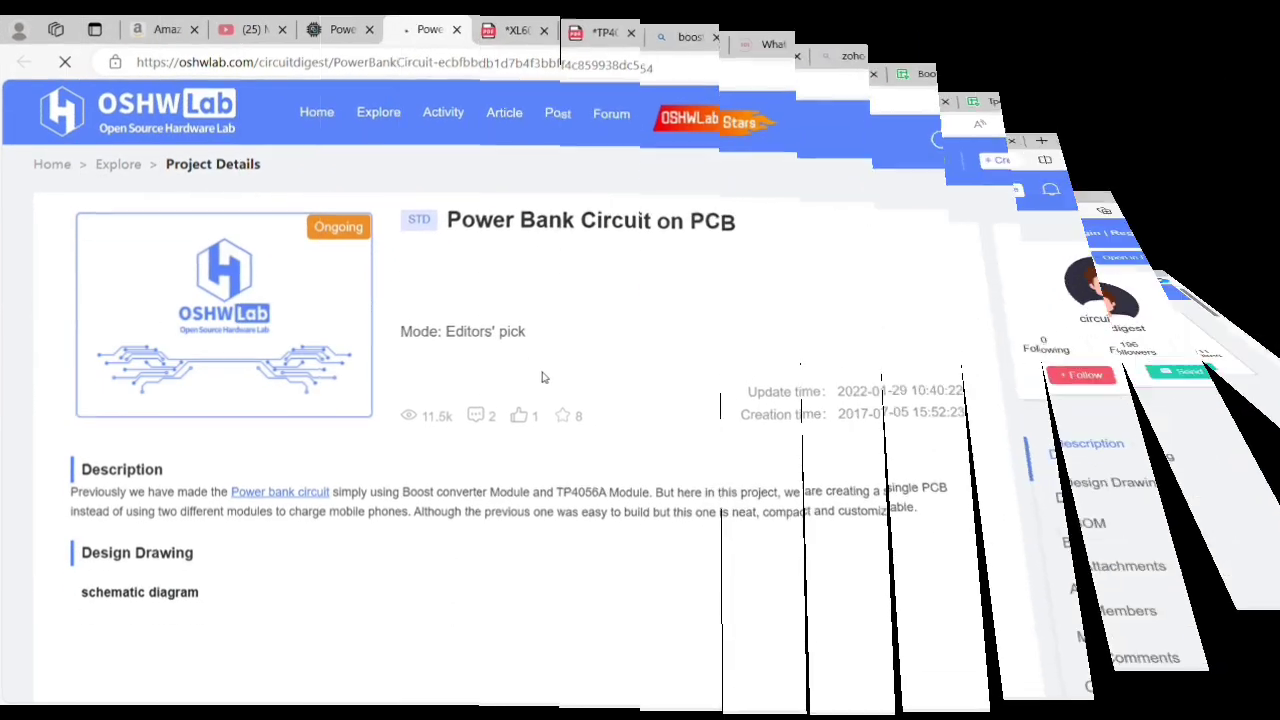
scroll(543, 375, down, 6)
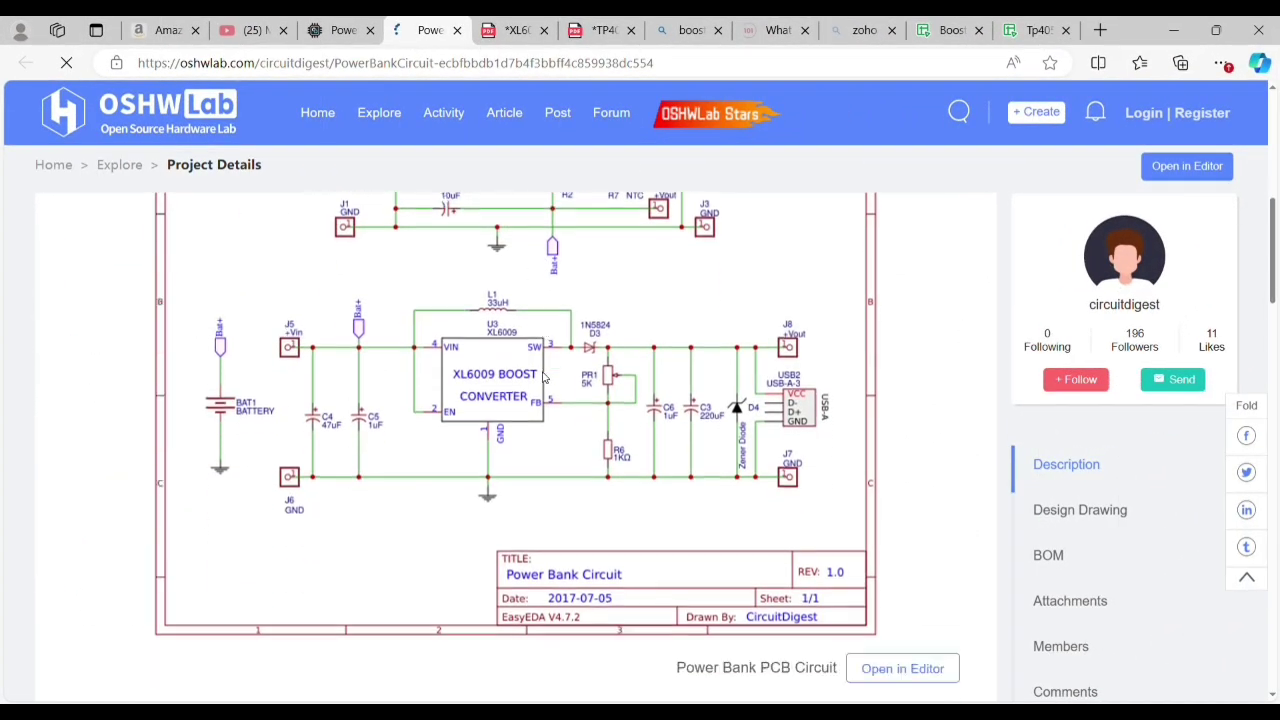
scroll(543, 375, down, 4)
scroll(542, 371, up, 1)
scroll(542, 371, down, 4)
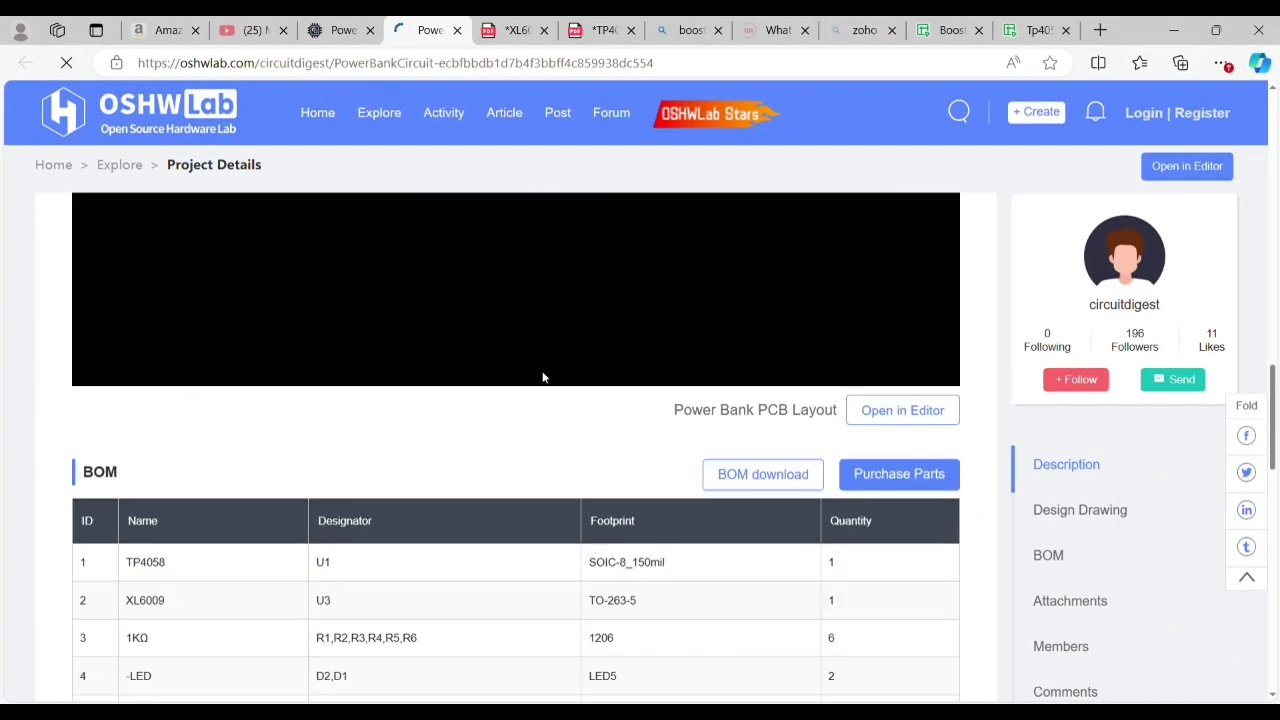
scroll(543, 375, down, 1)
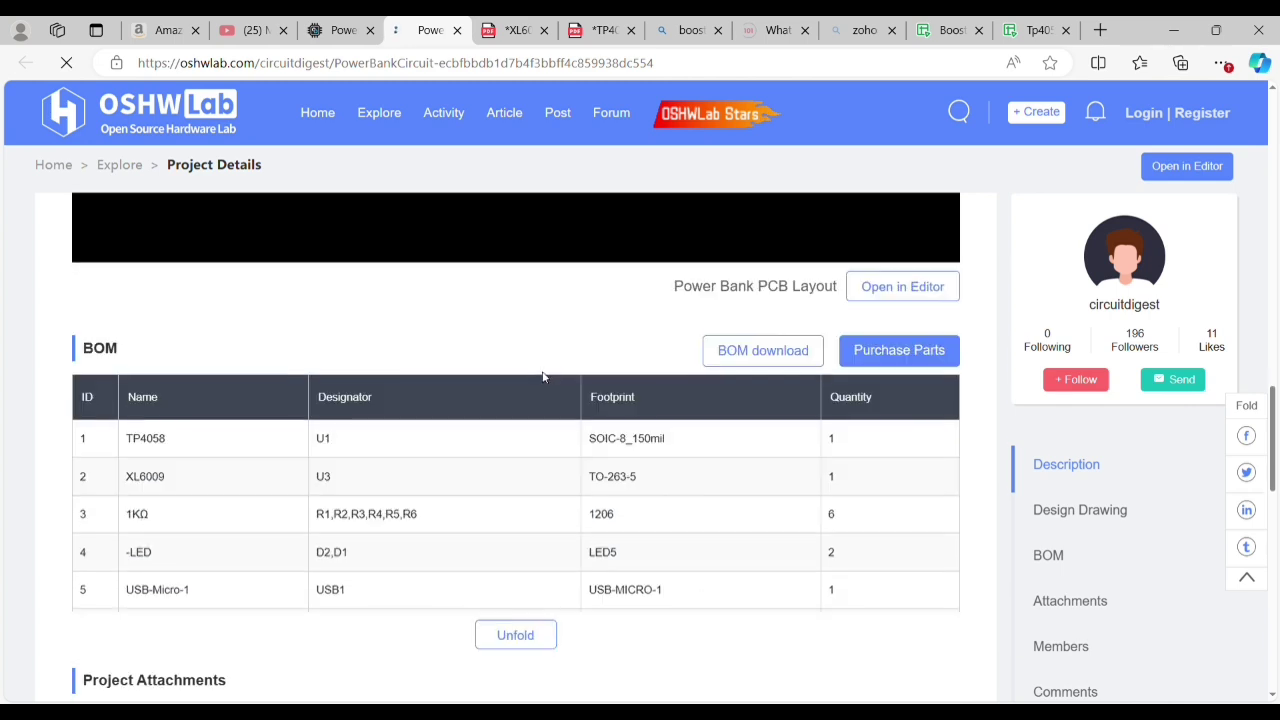
Go to the Quartz Components store, search it for "switch" and open the Toggle Slide Switch product
scroll(572, 617, down, 5)
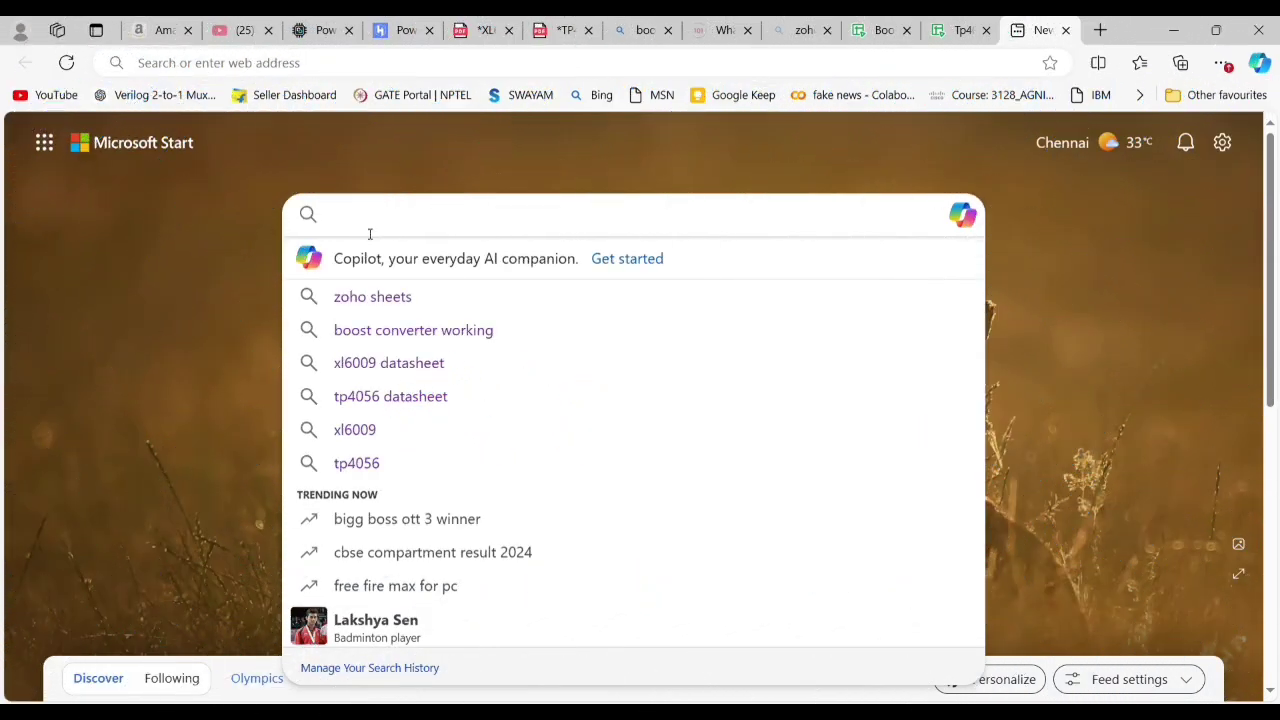
text(quar)
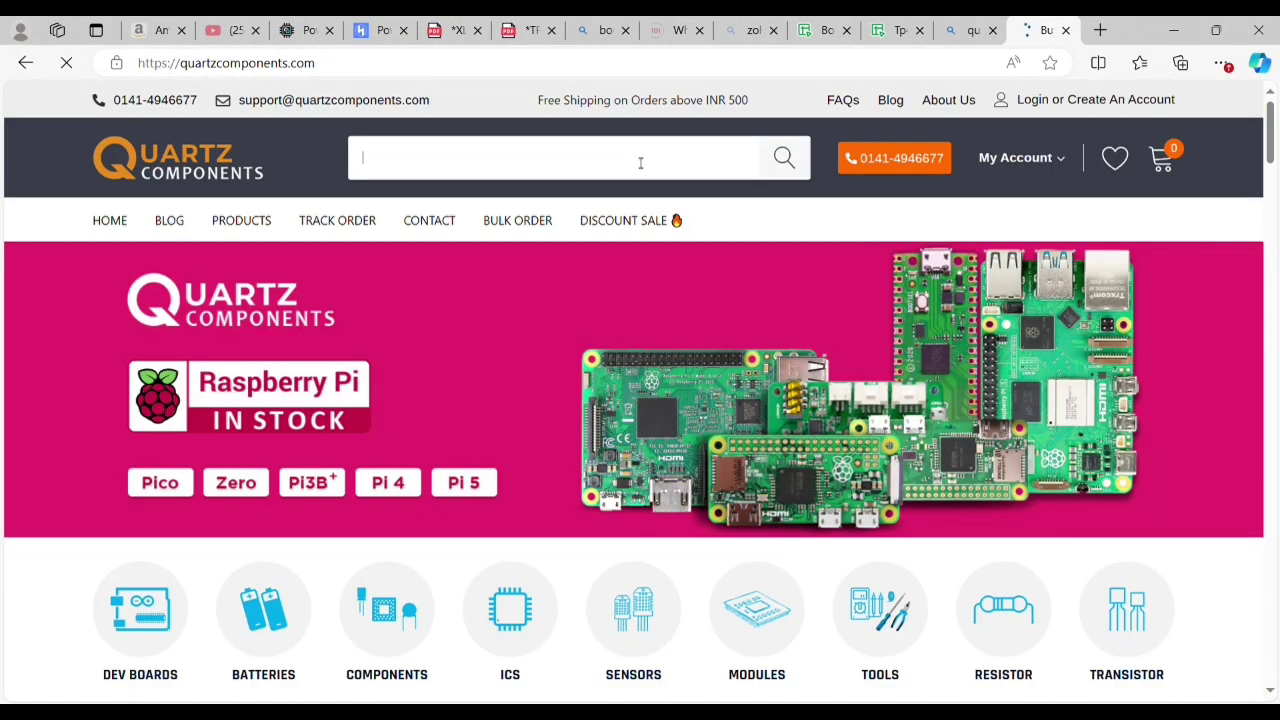
text(switch)
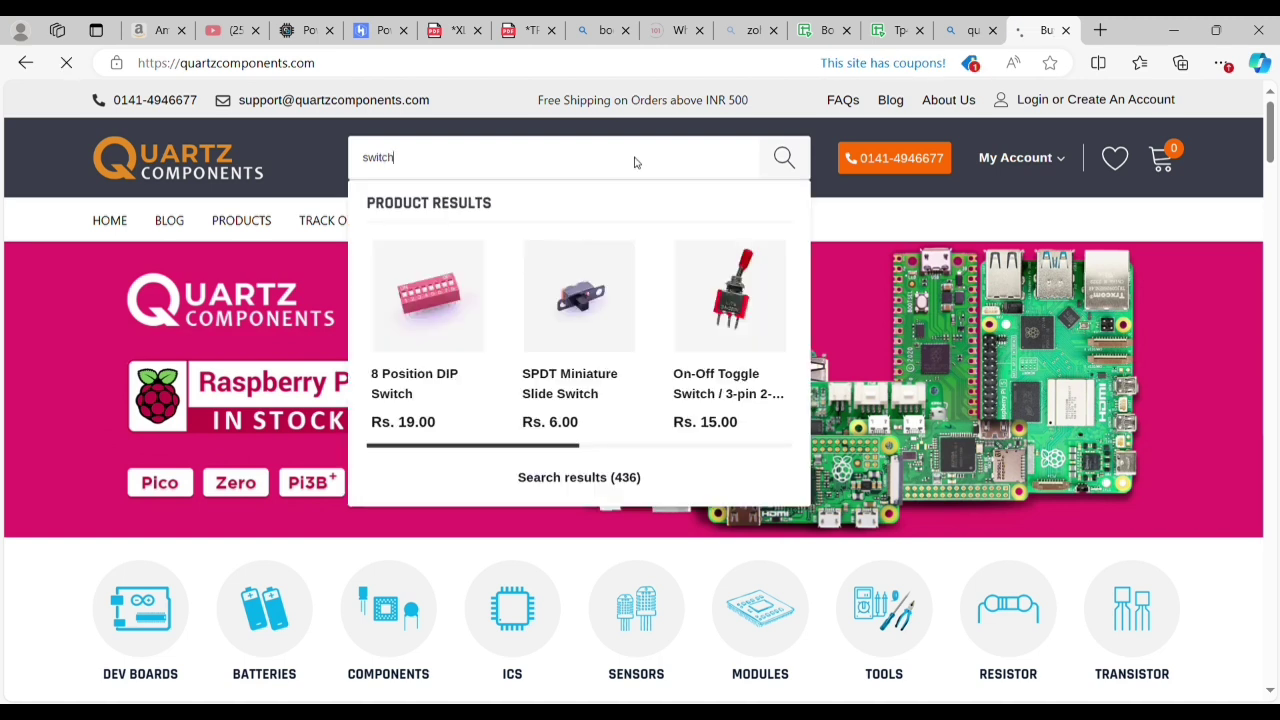
key(Return)
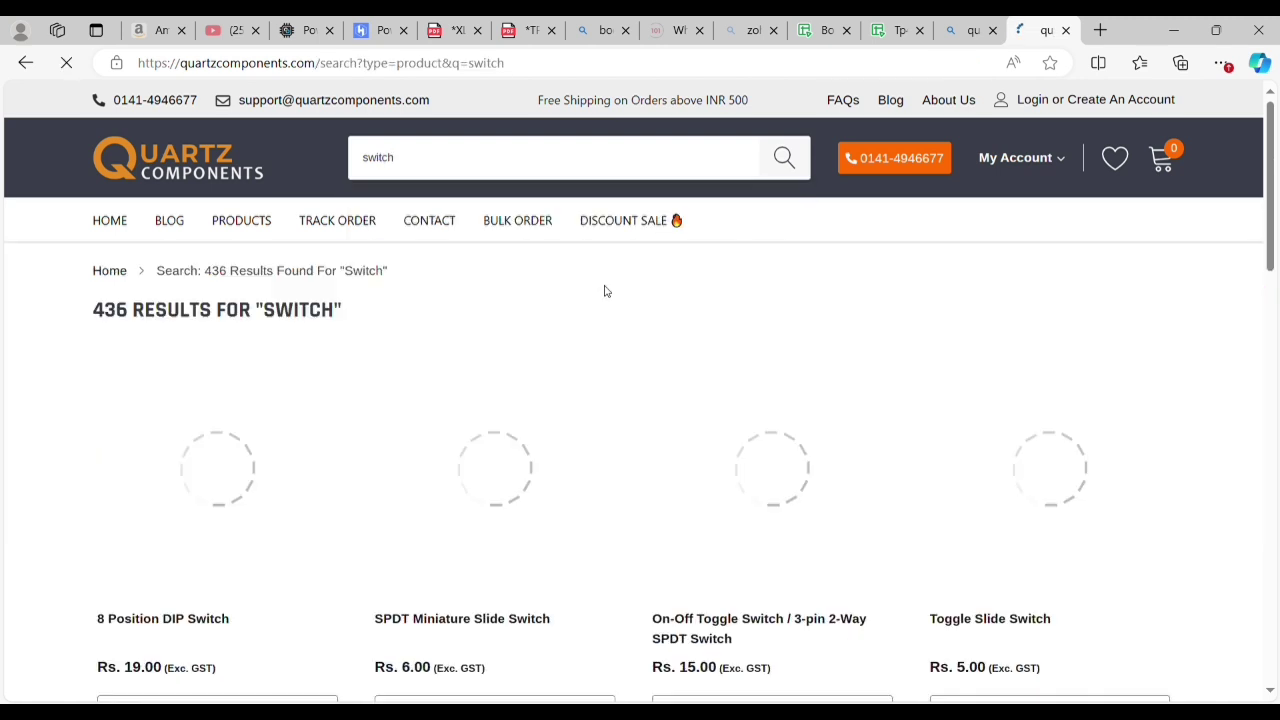
scroll(549, 475, down, 1)
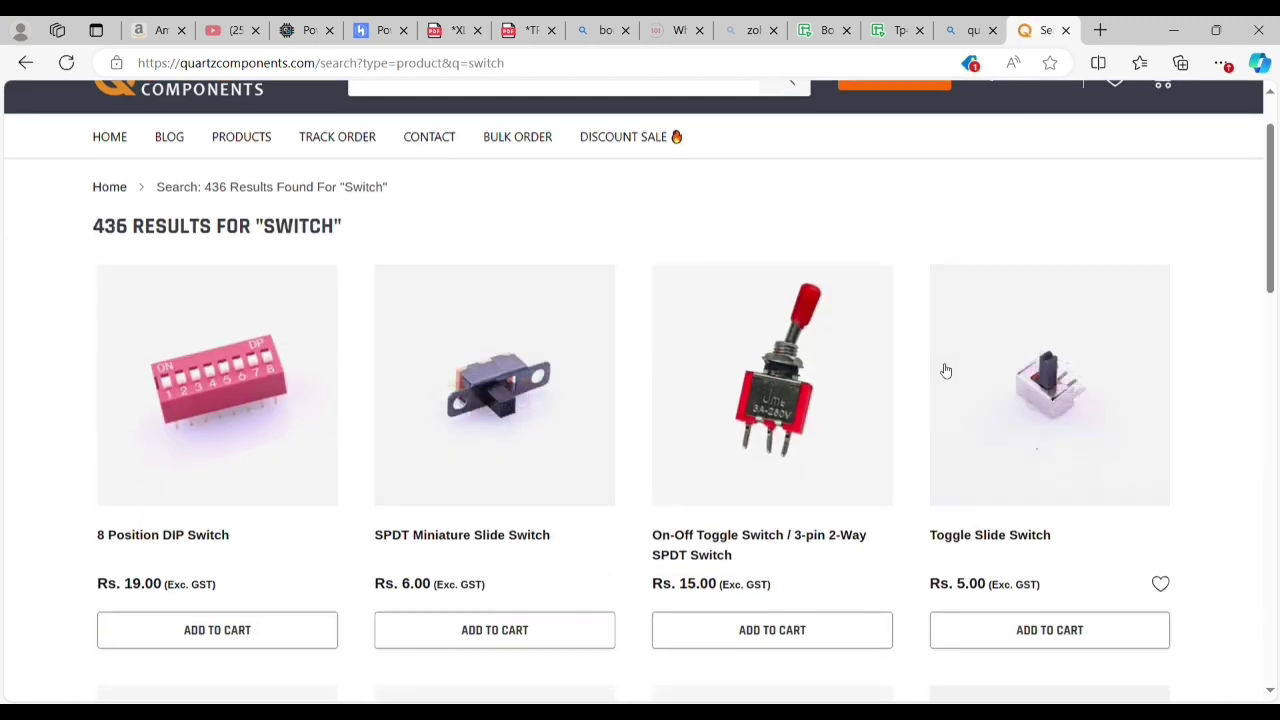
click(997, 534)
Search the store for "20uh" and look through the listed inductors
click(524, 121)
text(20uh)
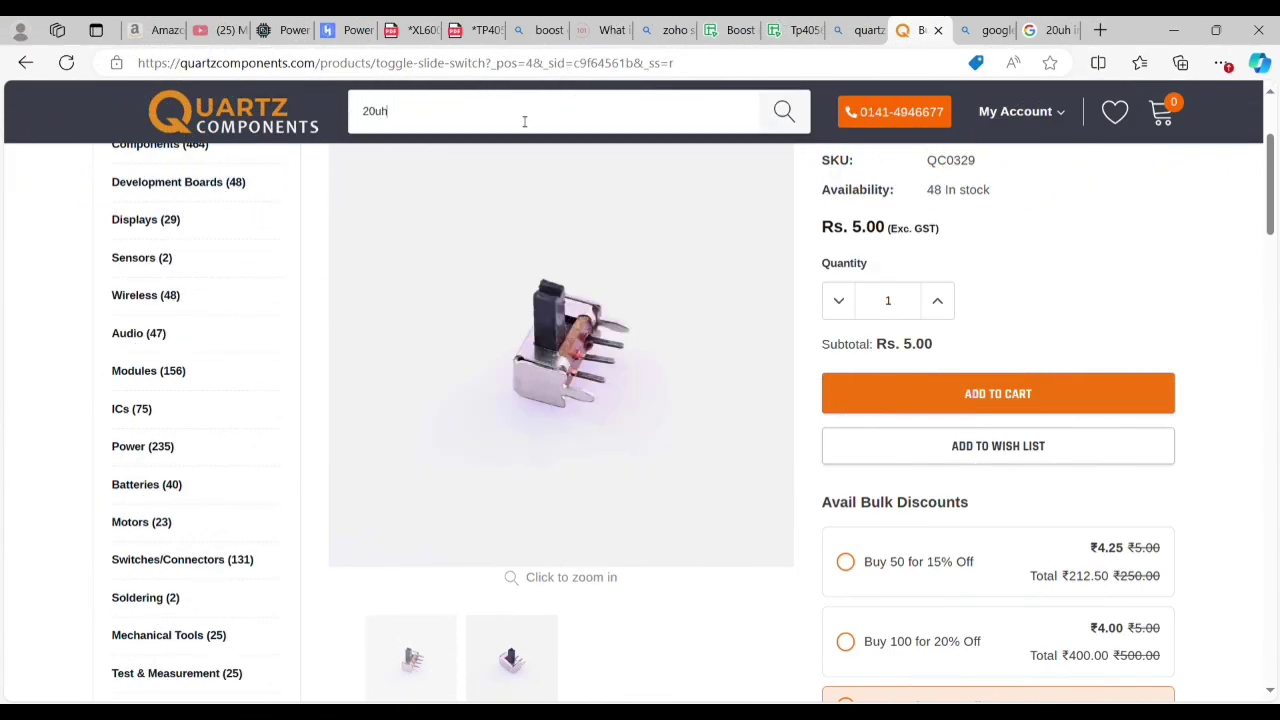
key(Return)
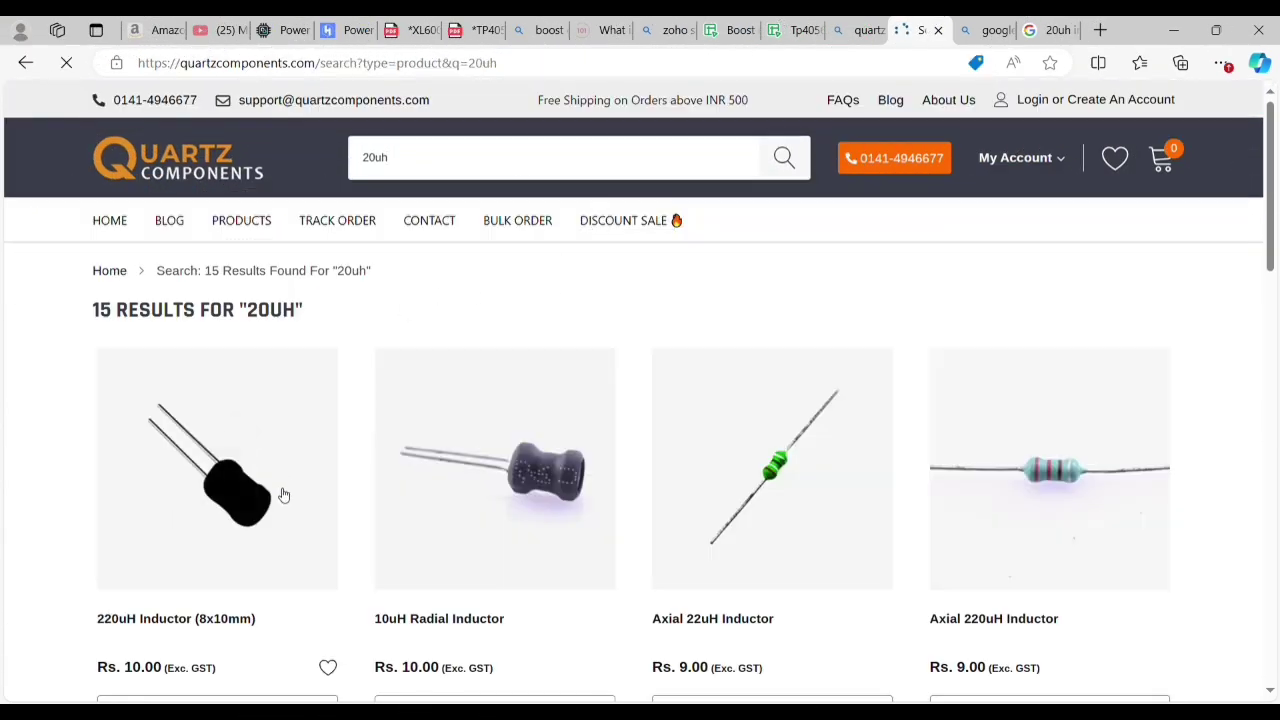
scroll(280, 491, down, 1)
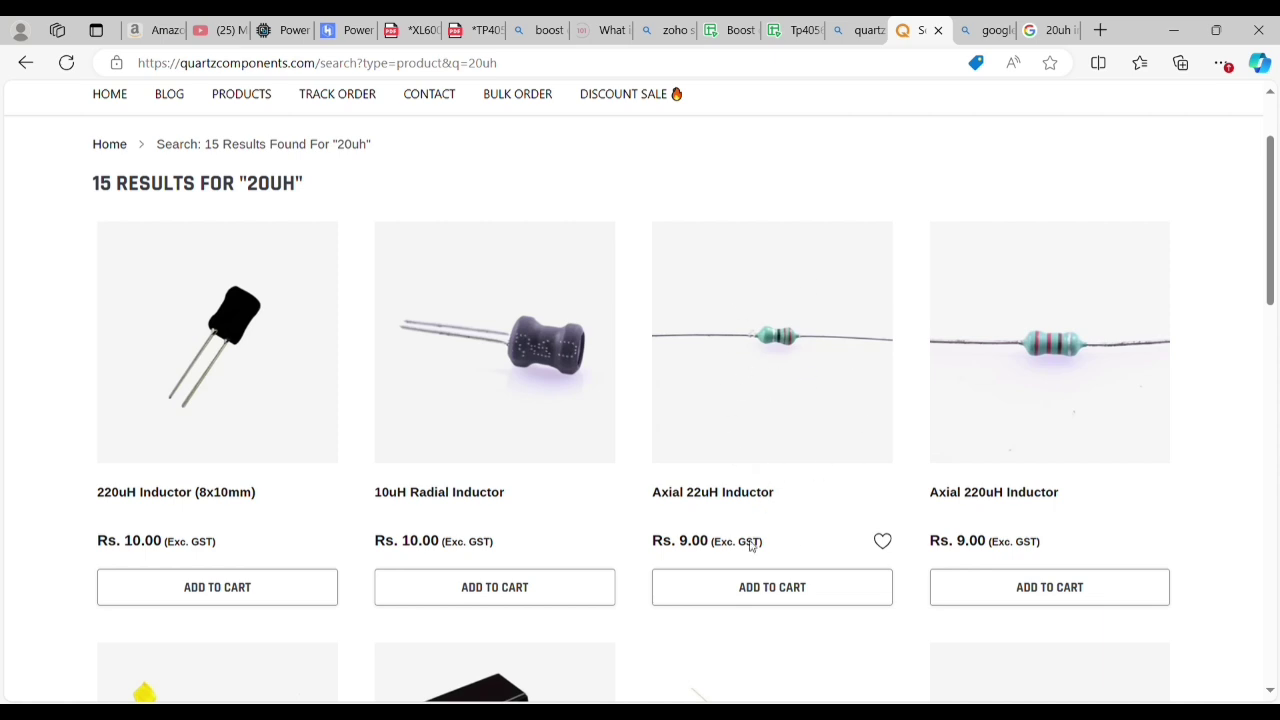
scroll(820, 510, down, 3)
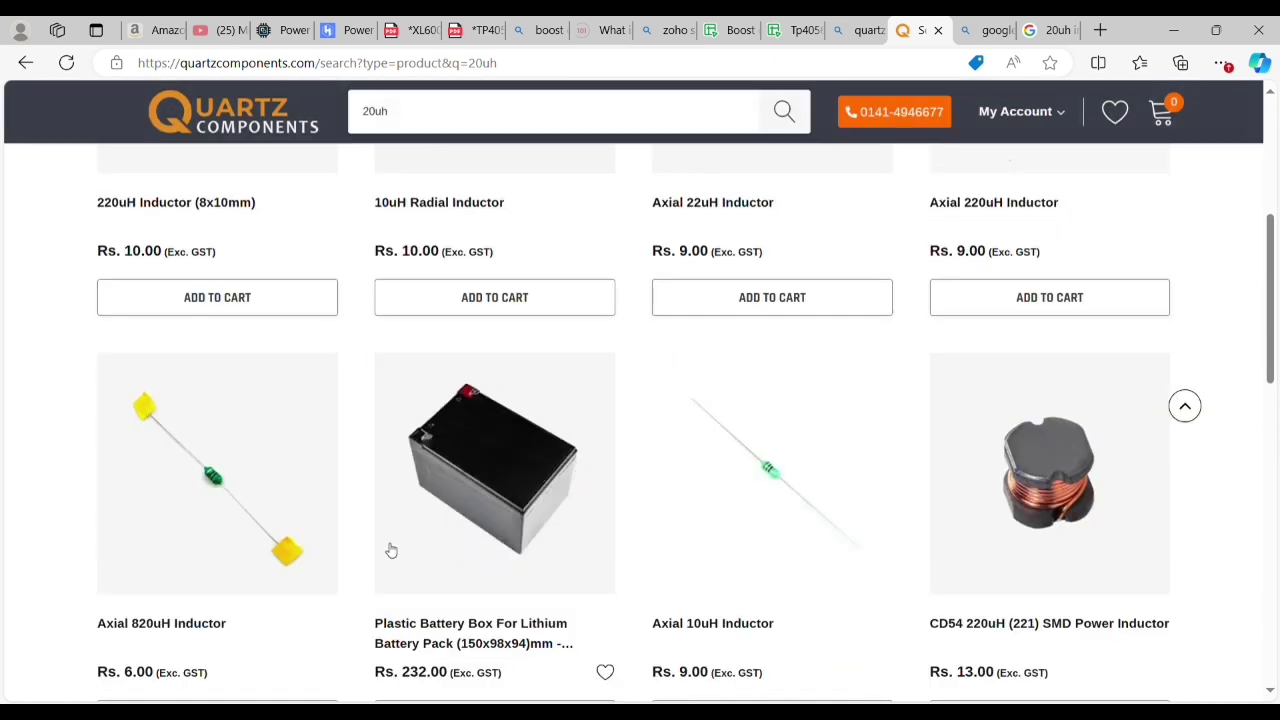
scroll(391, 551, down, 2)
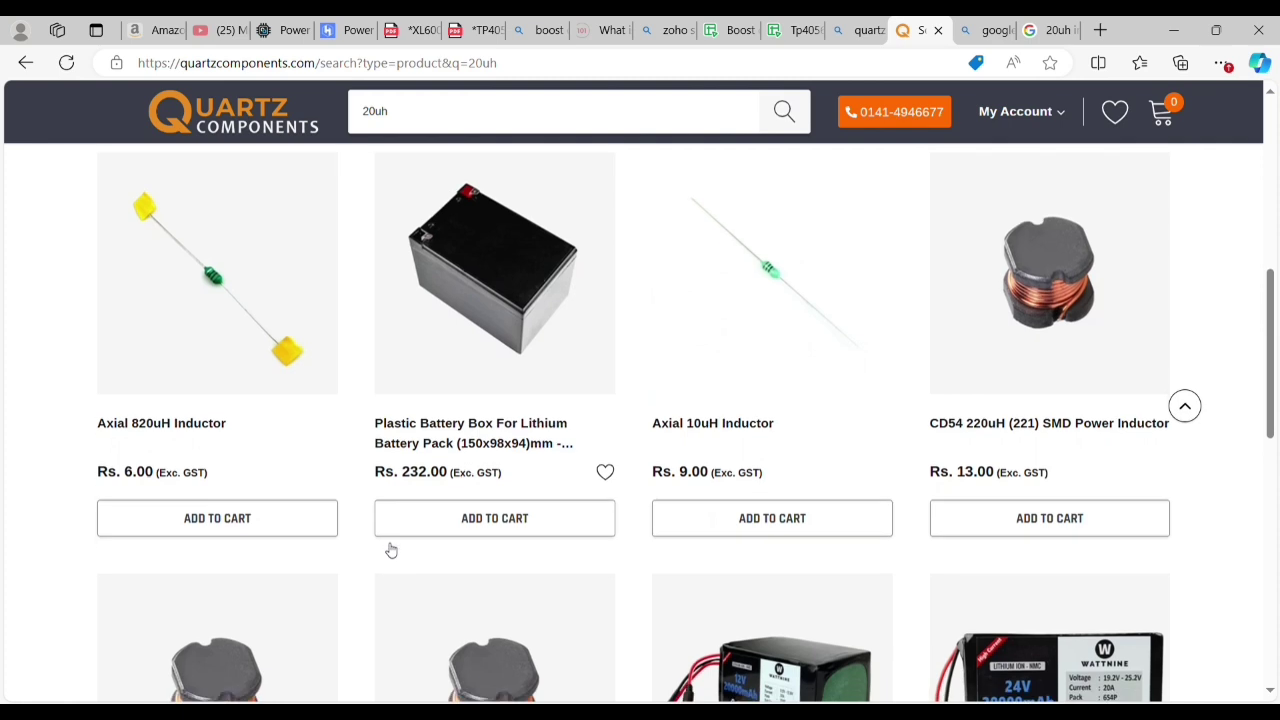
scroll(391, 551, up, 5)
scroll(367, 383, down, 5)
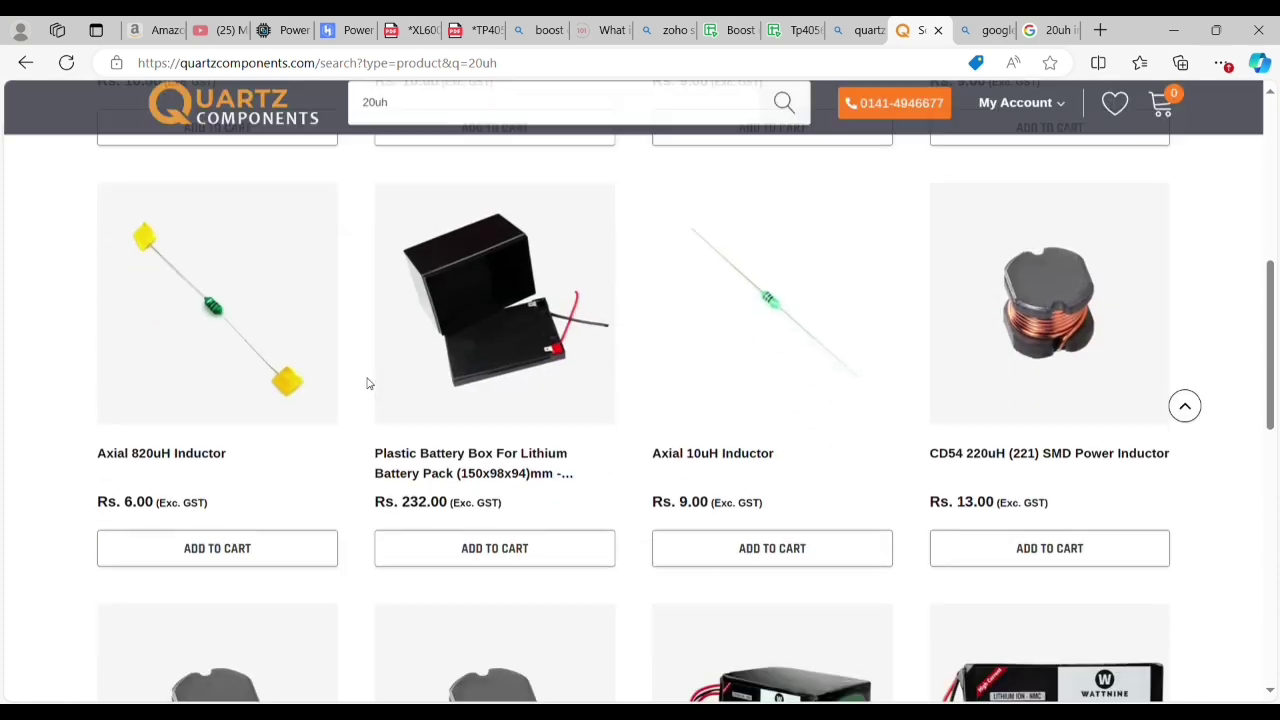
scroll(367, 383, down, 5)
scroll(367, 383, up, 10)
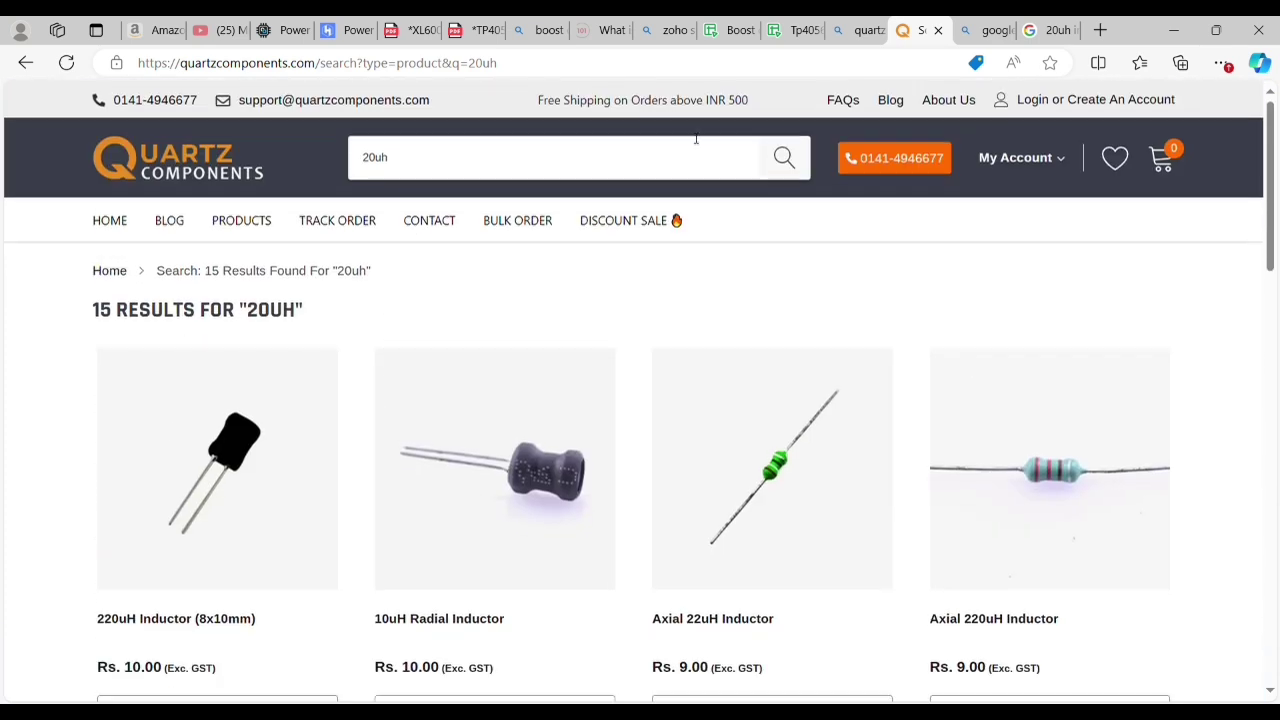
Search the store for "1k" and examine the 1K ohm, 1/4 Watt resistor with 1% tolerance among the results
click(669, 150)
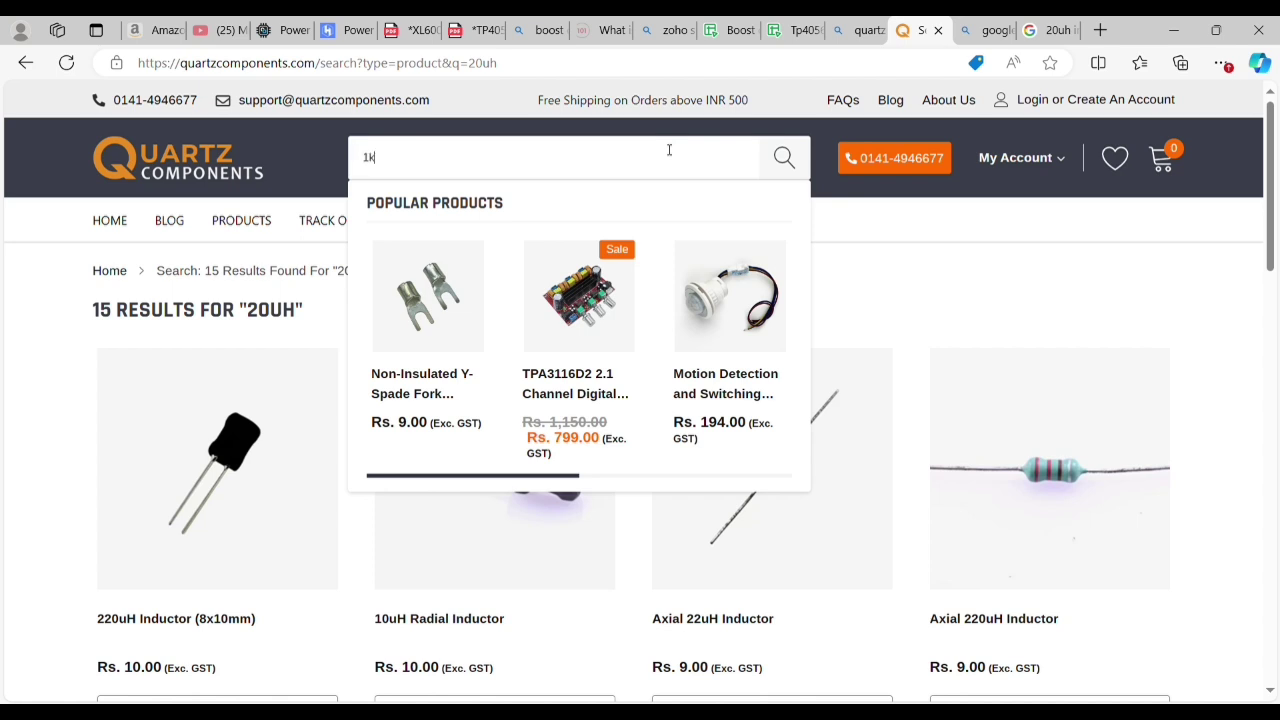
text(1k)
key(Return)
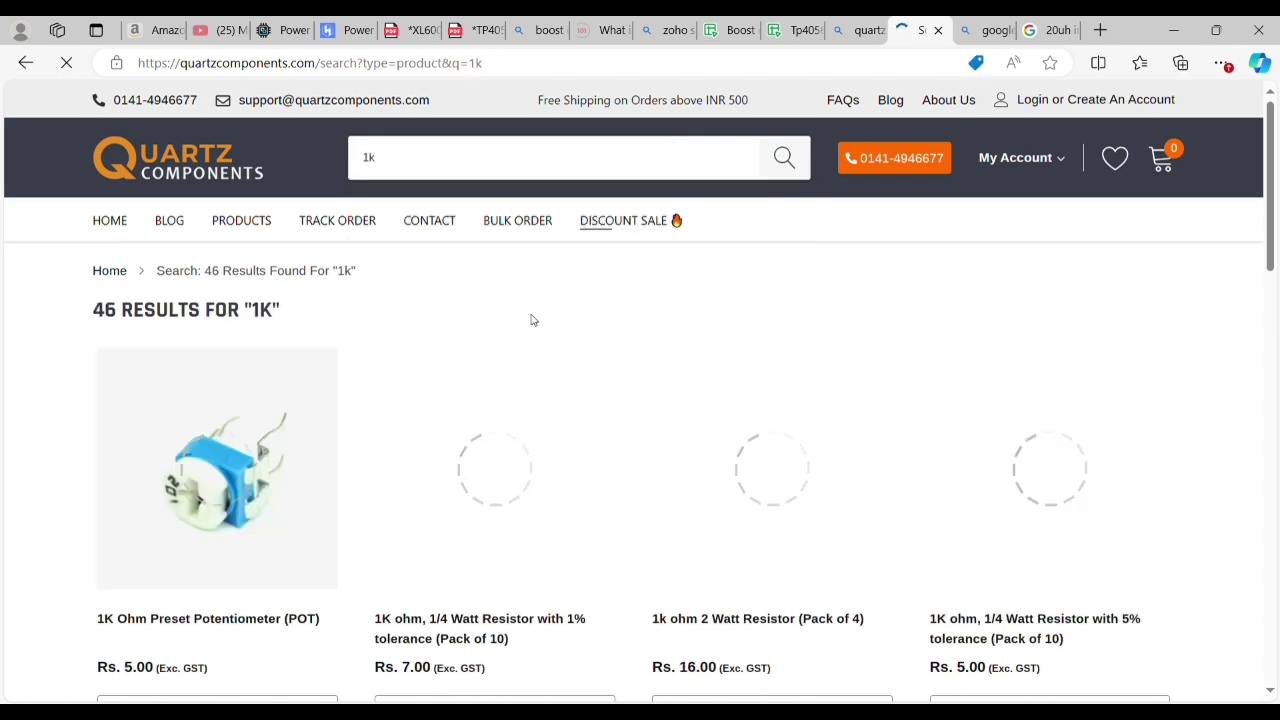
scroll(530, 432, down, 1)
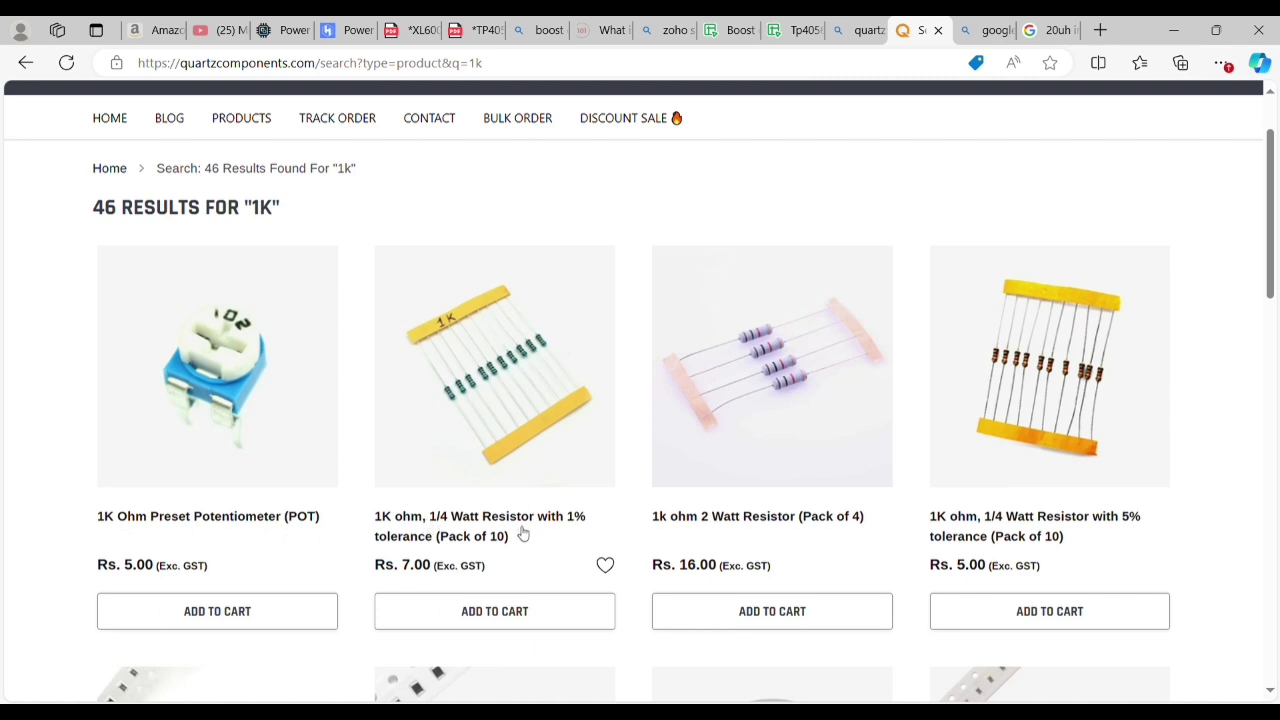
drag(375, 520, 538, 518)
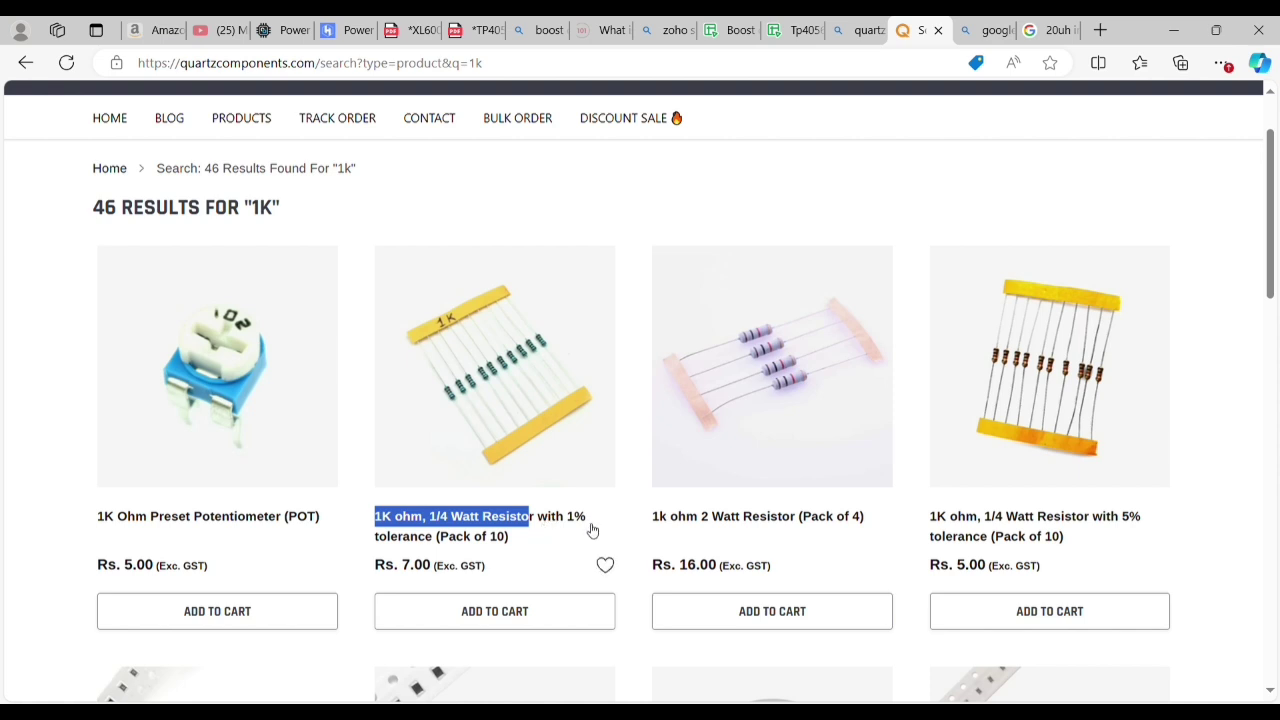
scroll(539, 534, up, 1)
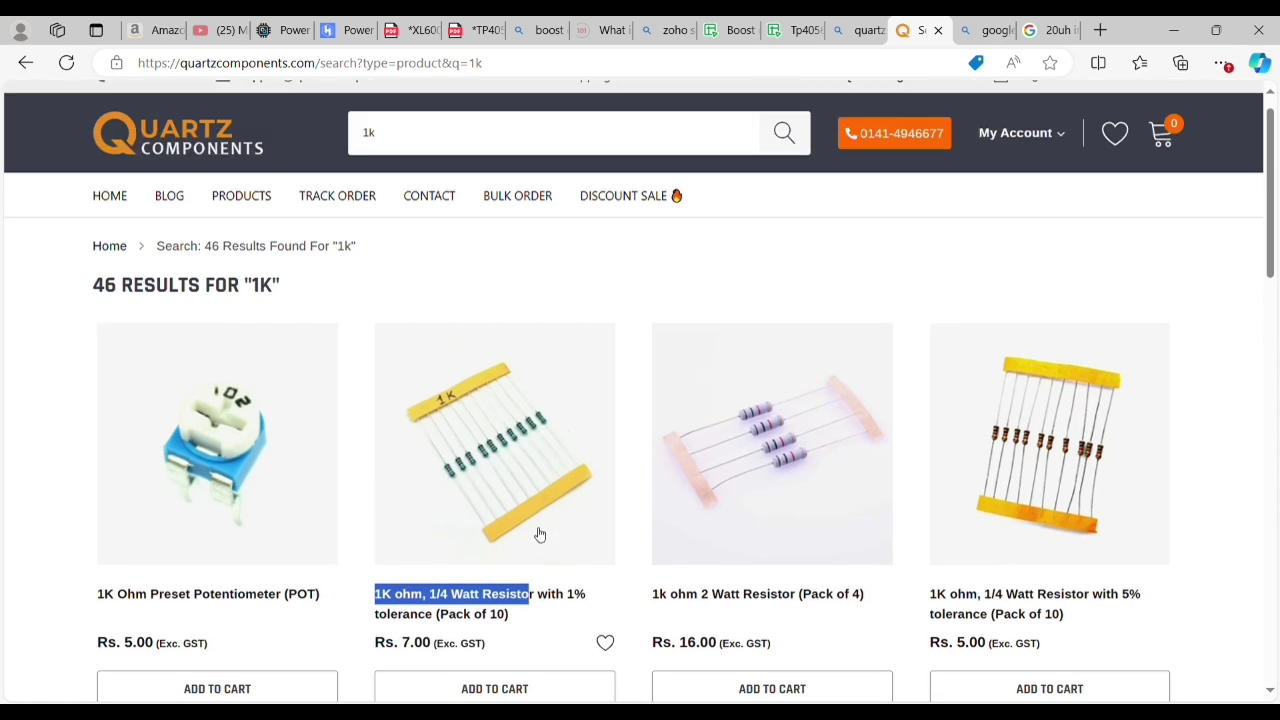
Search the store for "1.2k", open the 1.2K ohm, 1/4 Watt resistor with 5% tolerance and review its description
click(561, 143)
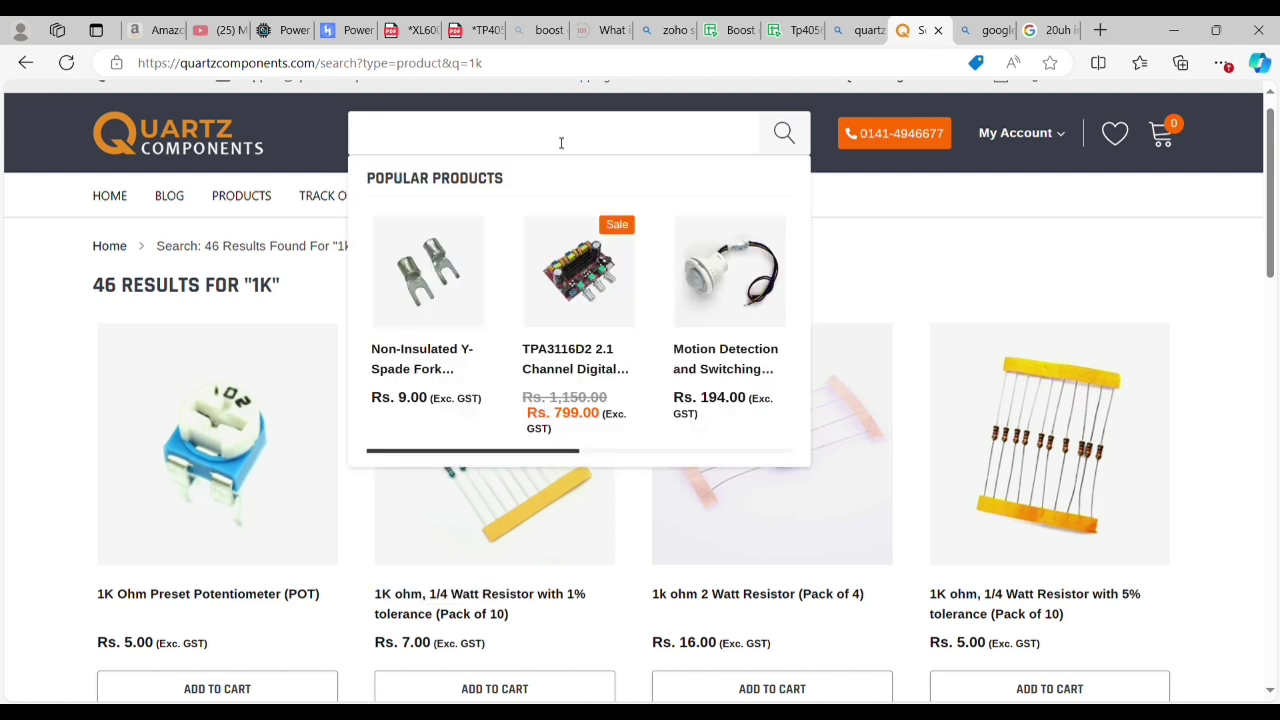
text(.2k)
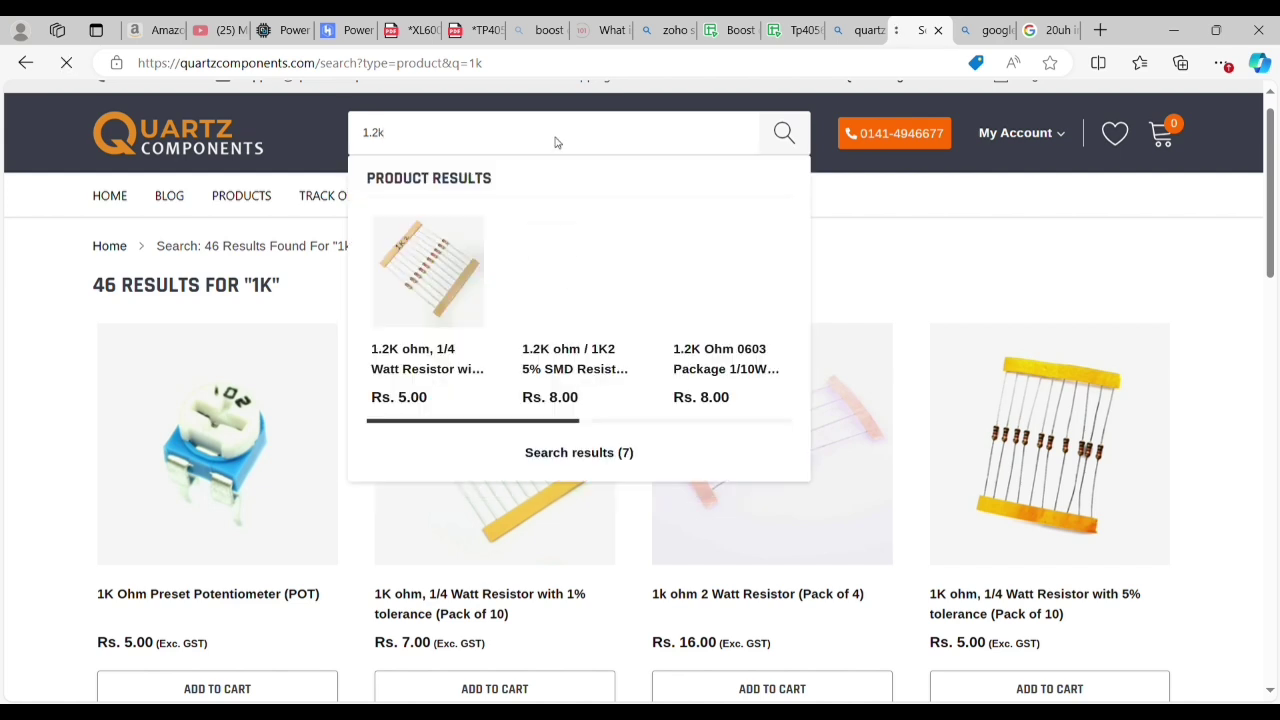
key(Return)
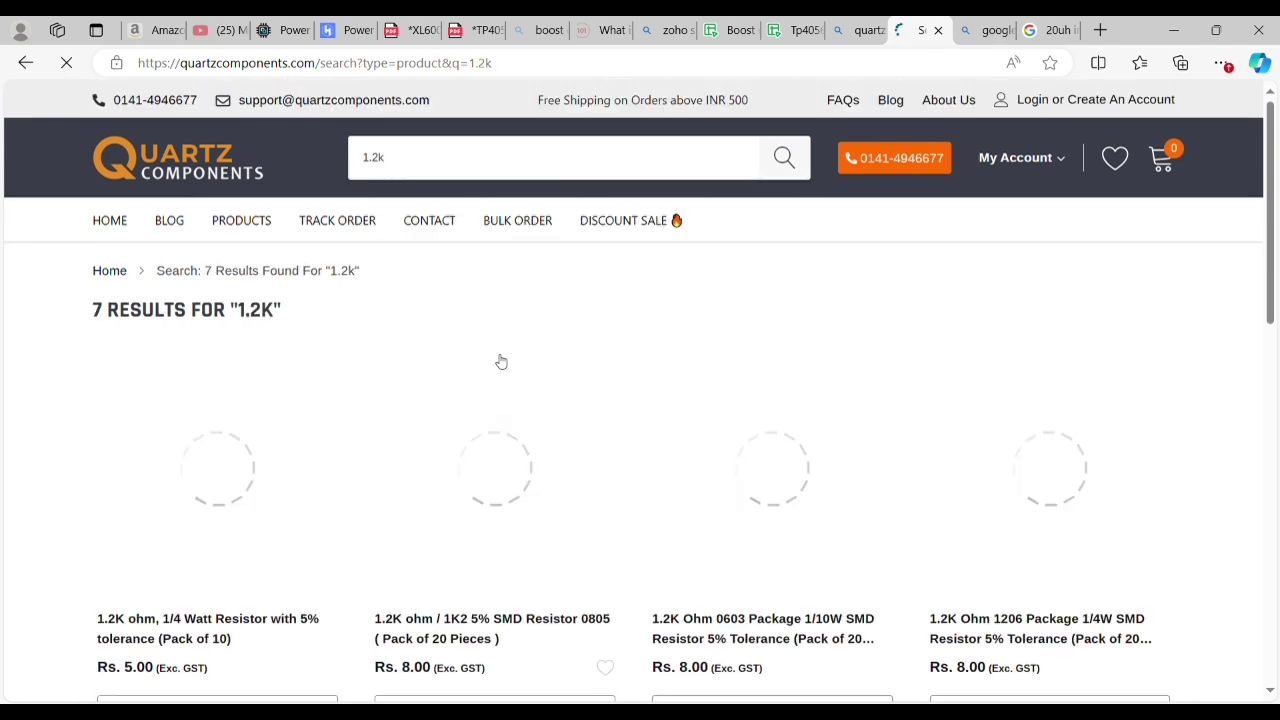
scroll(396, 479, down, 1)
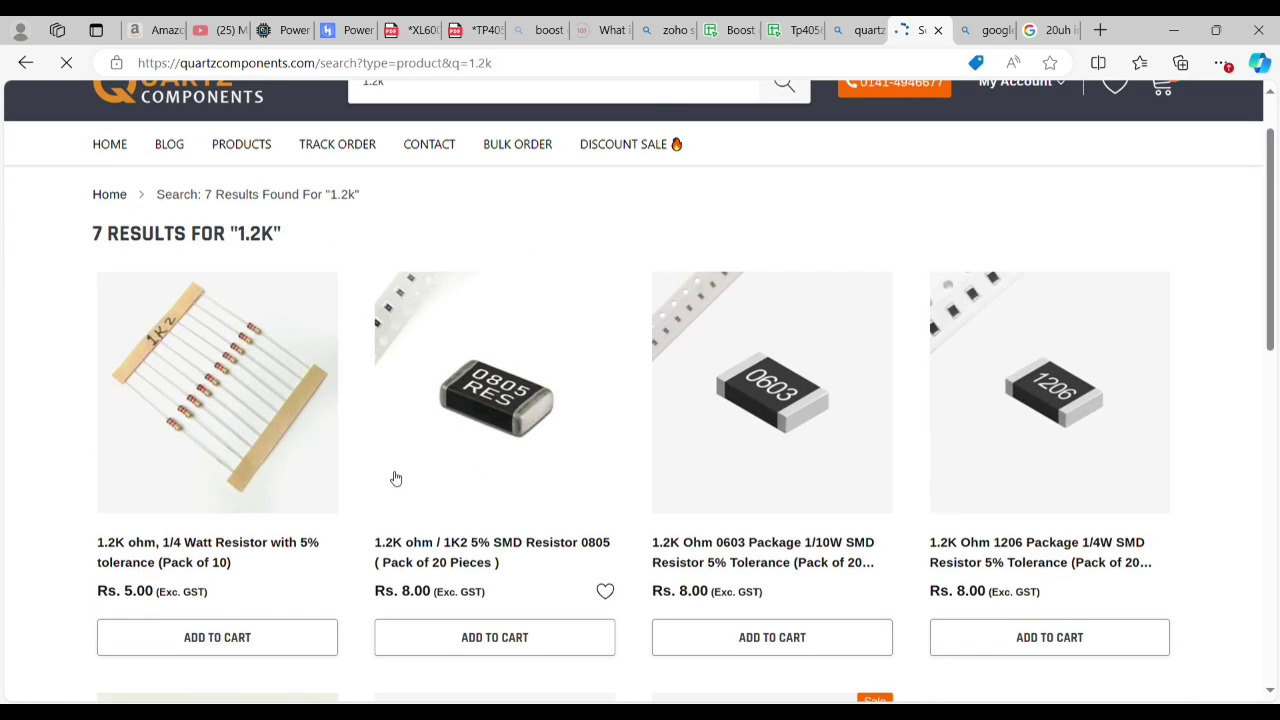
click(187, 549)
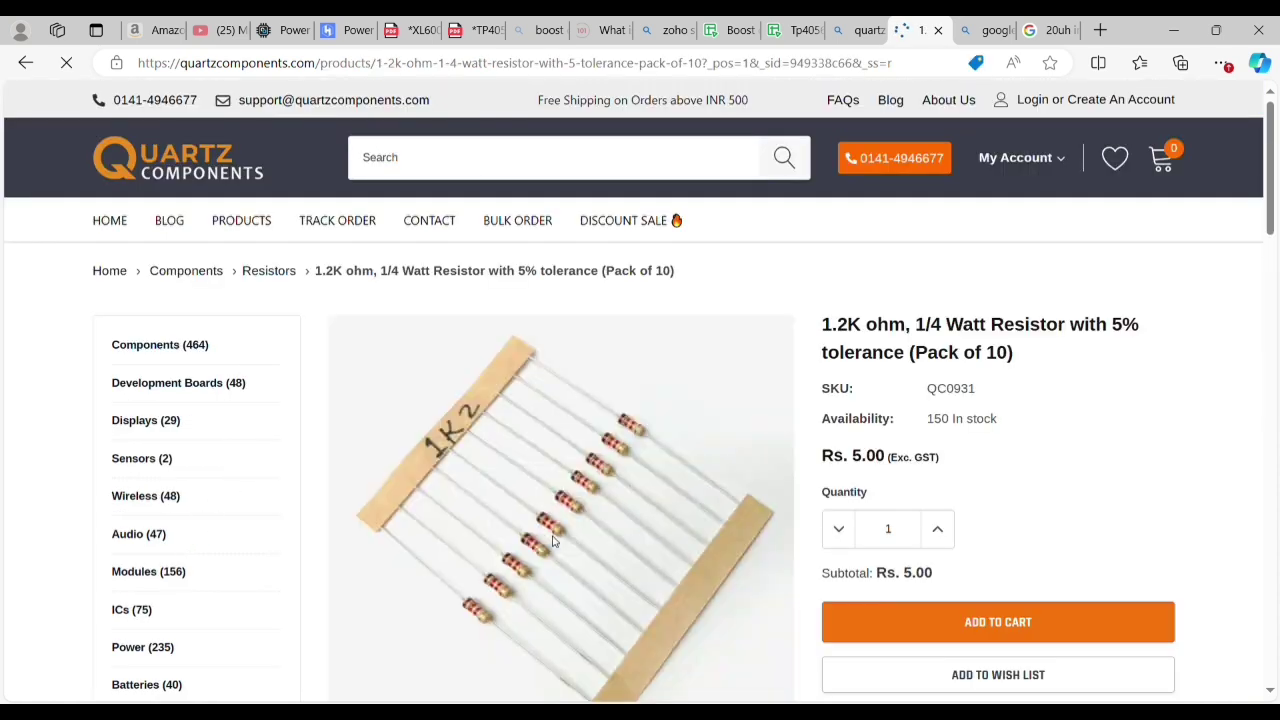
scroll(552, 541, down, 10)
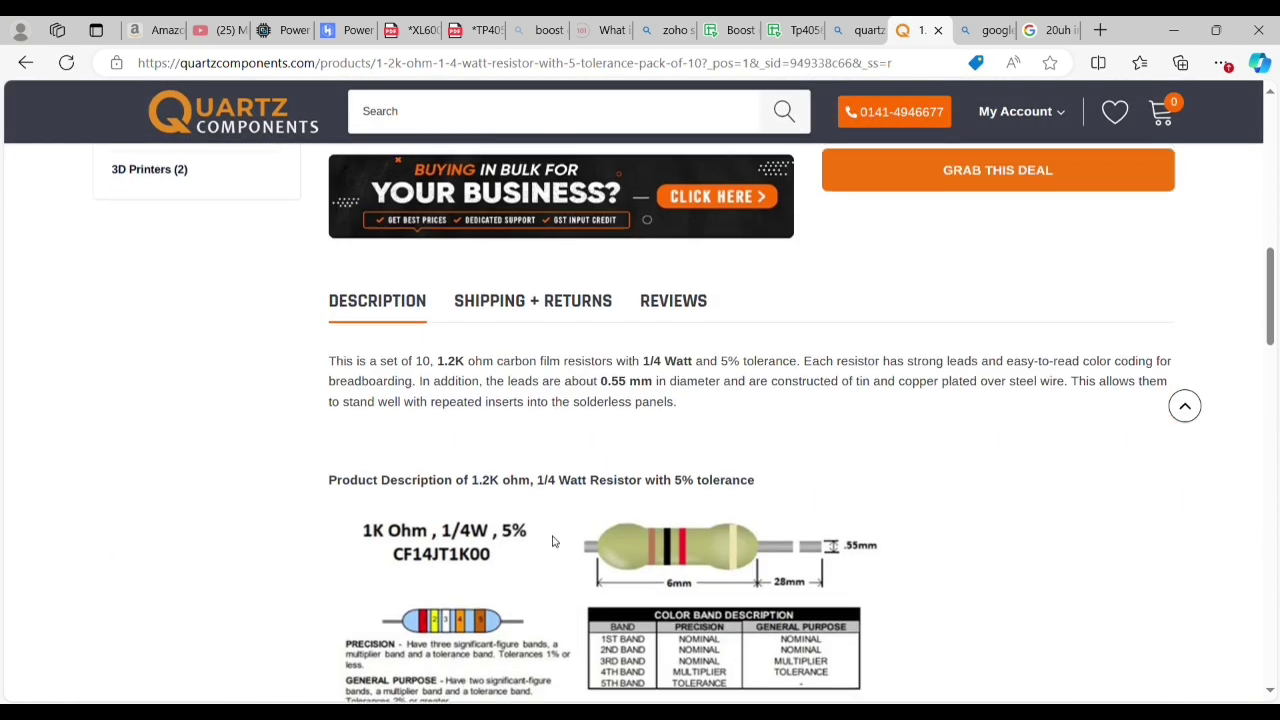
scroll(552, 541, up, 10)
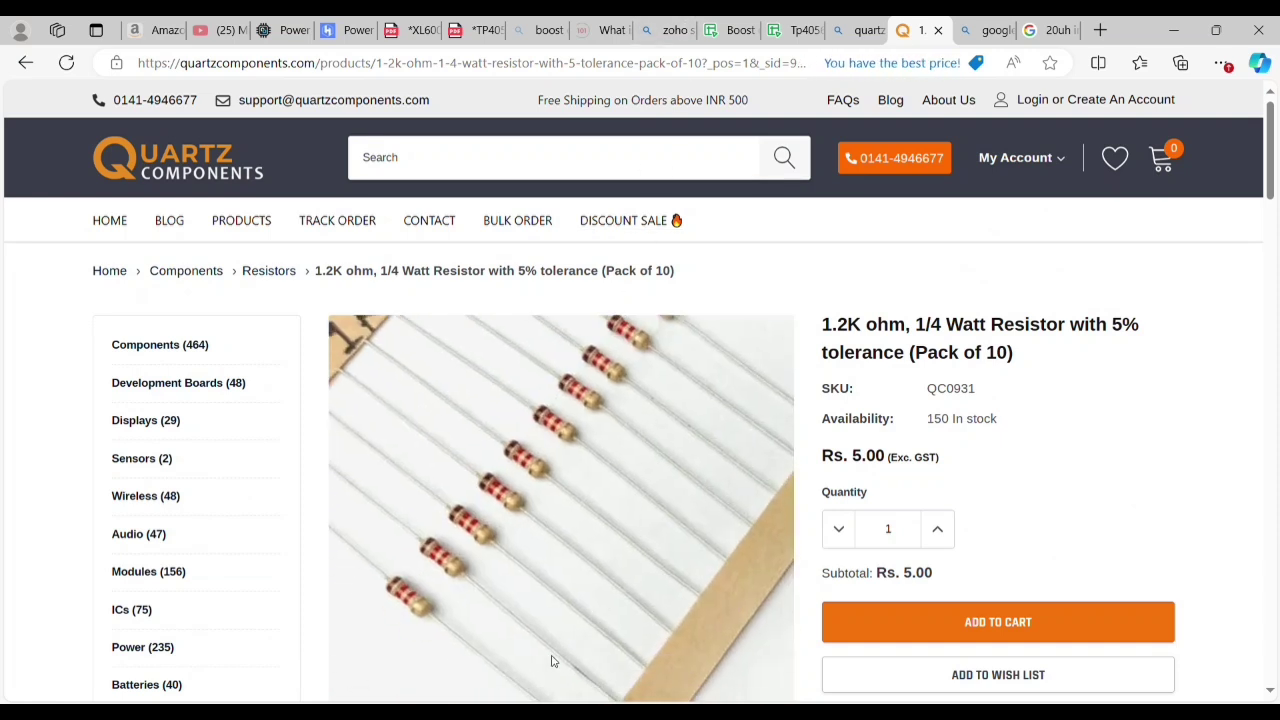
Return to the OSHWLab PowerBankCircuit project page and review its description and schematic diagram
click(286, 30)
scroll(404, 341, down, 3)
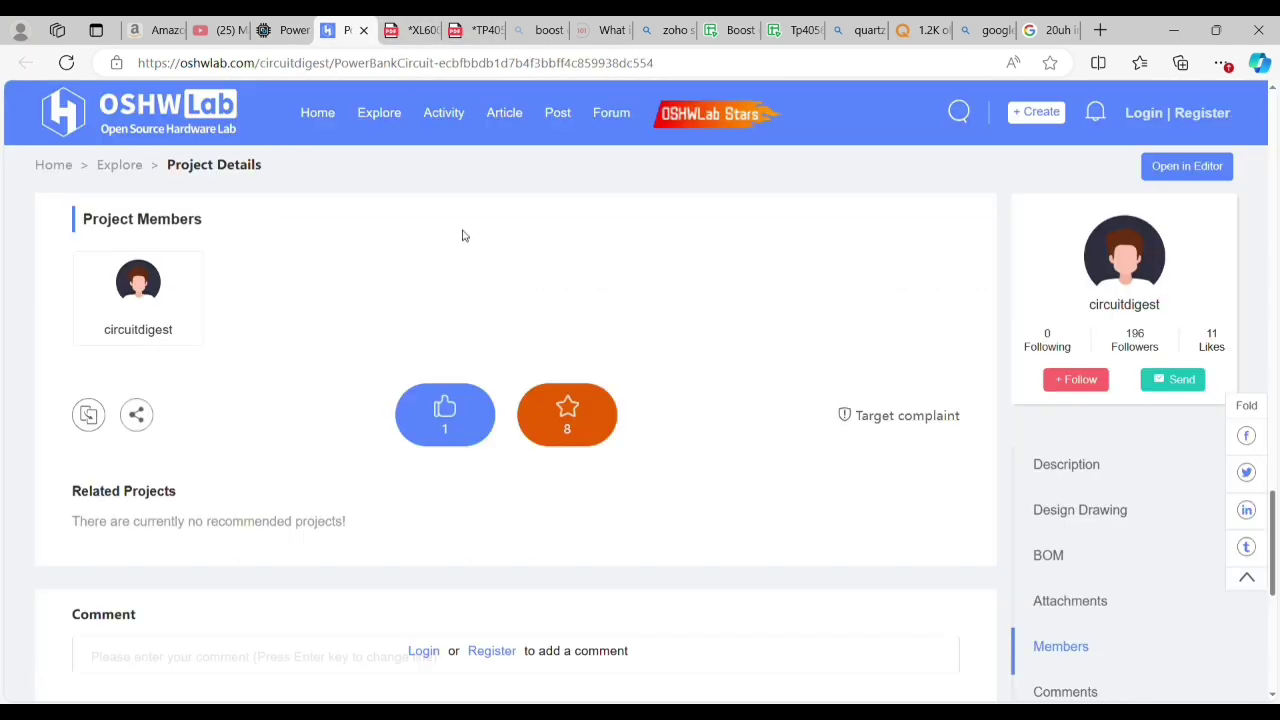
scroll(465, 250, down, 5)
scroll(470, 265, up, 15)
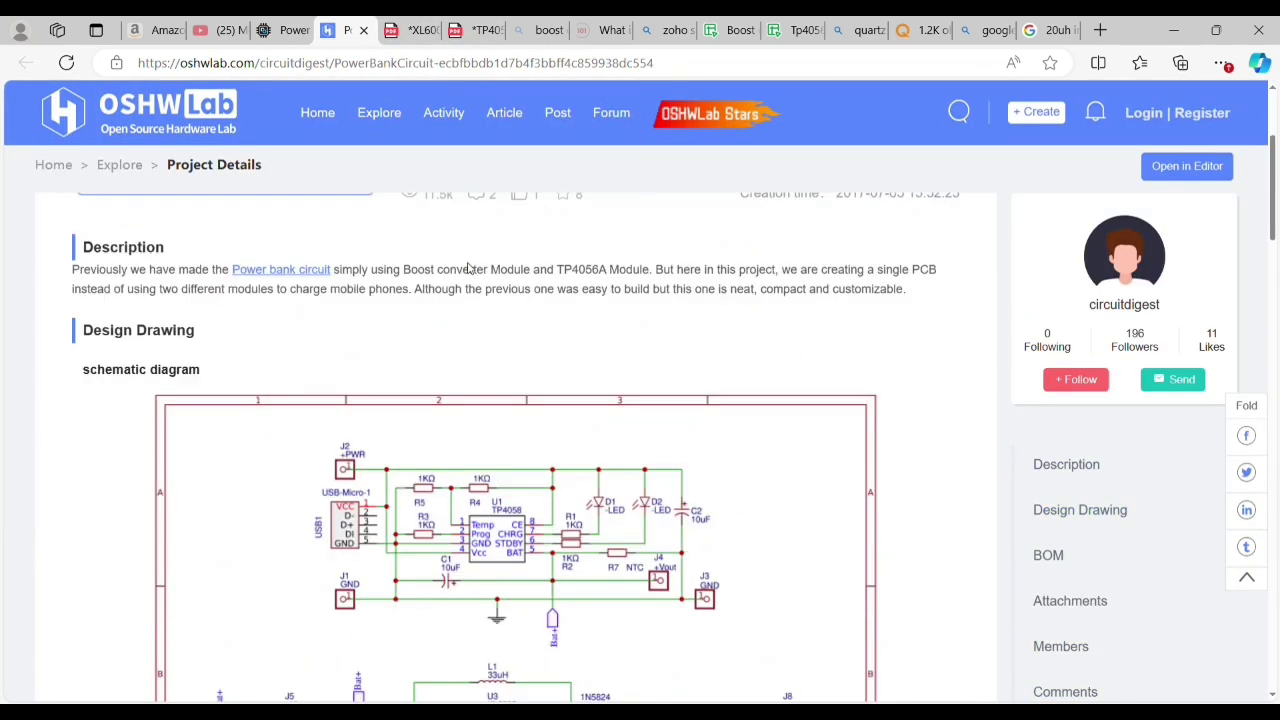
scroll(467, 268, down, 5)
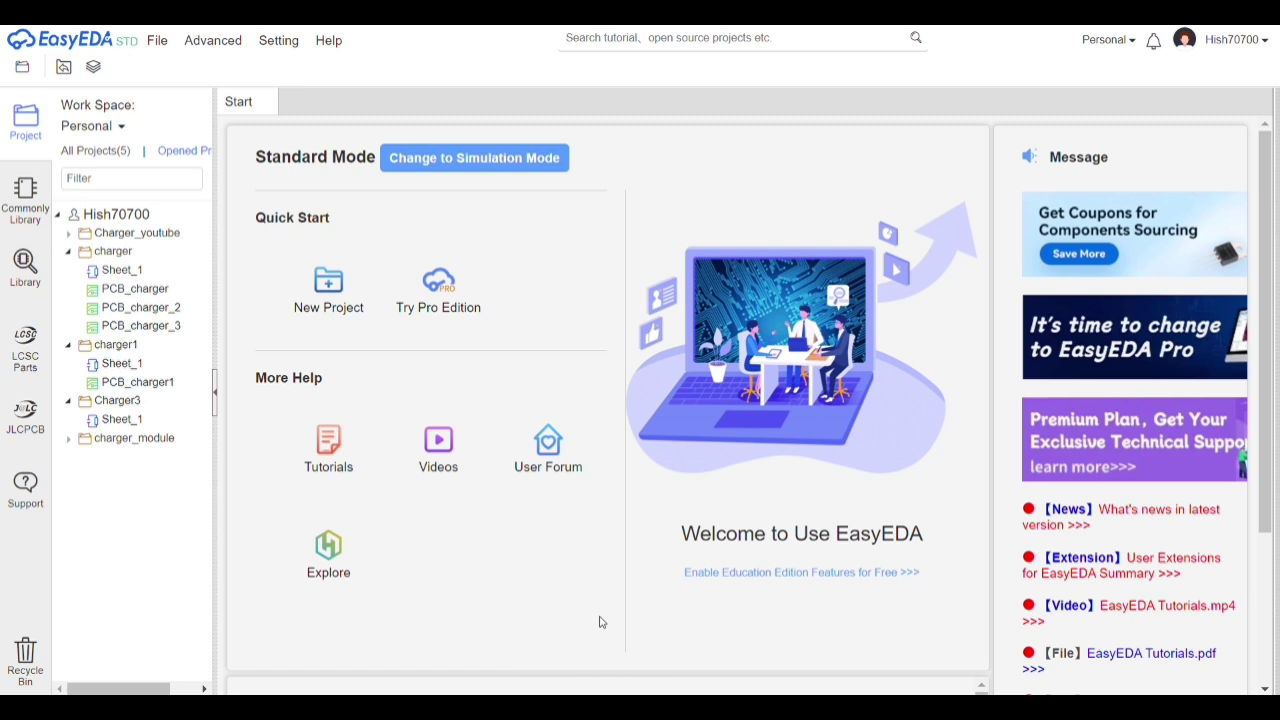
Switch to the EasyEDA editor and open Sheet_1 of the charger project
click(123, 275)
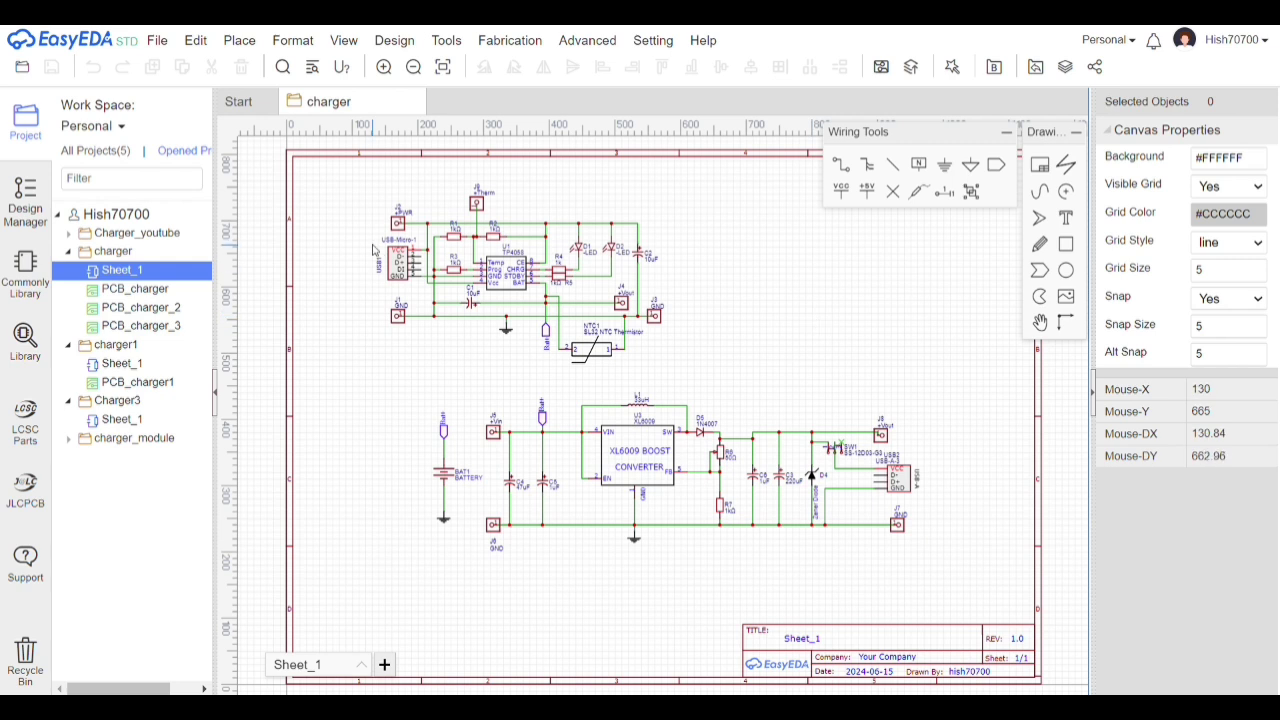
click(26, 75)
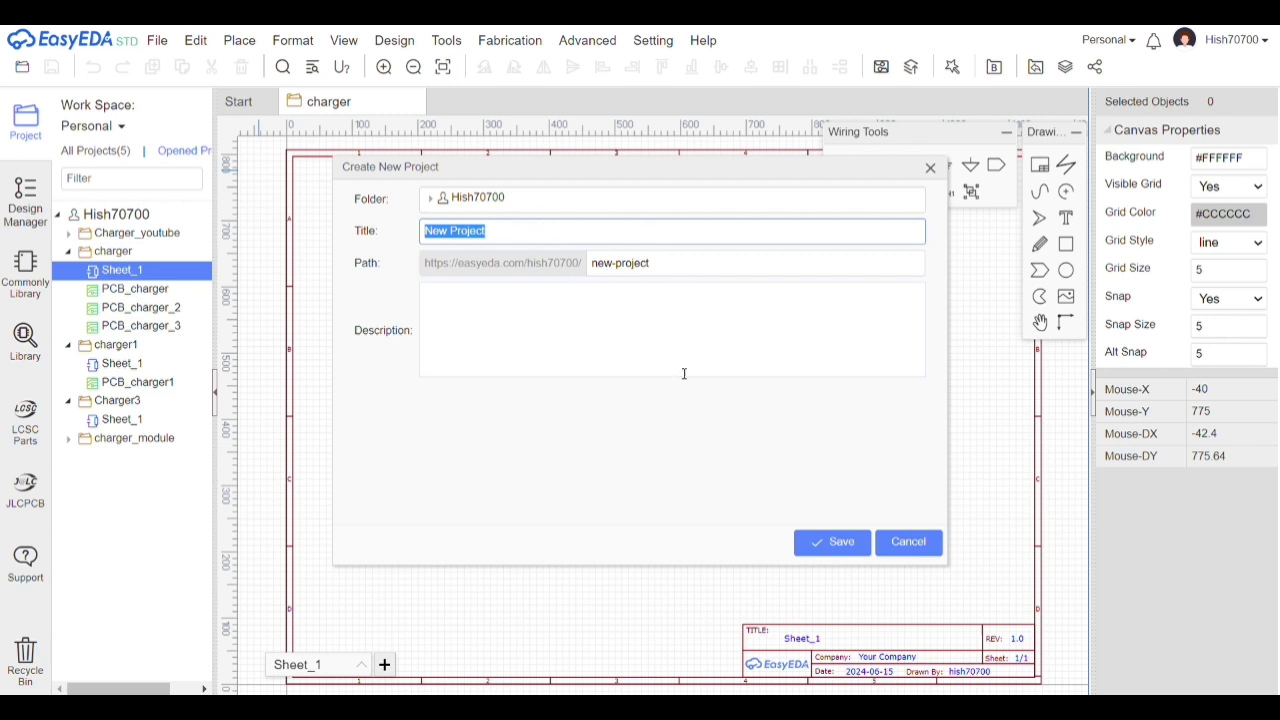
click(717, 299)
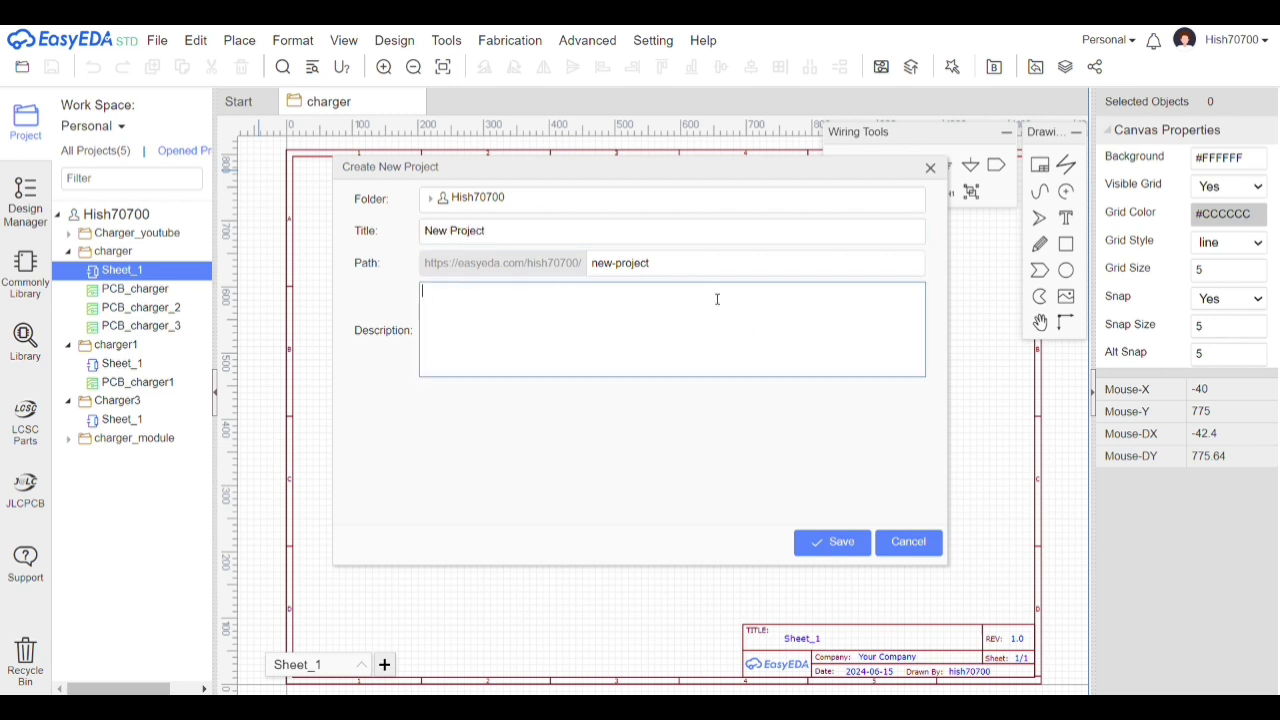
click(922, 542)
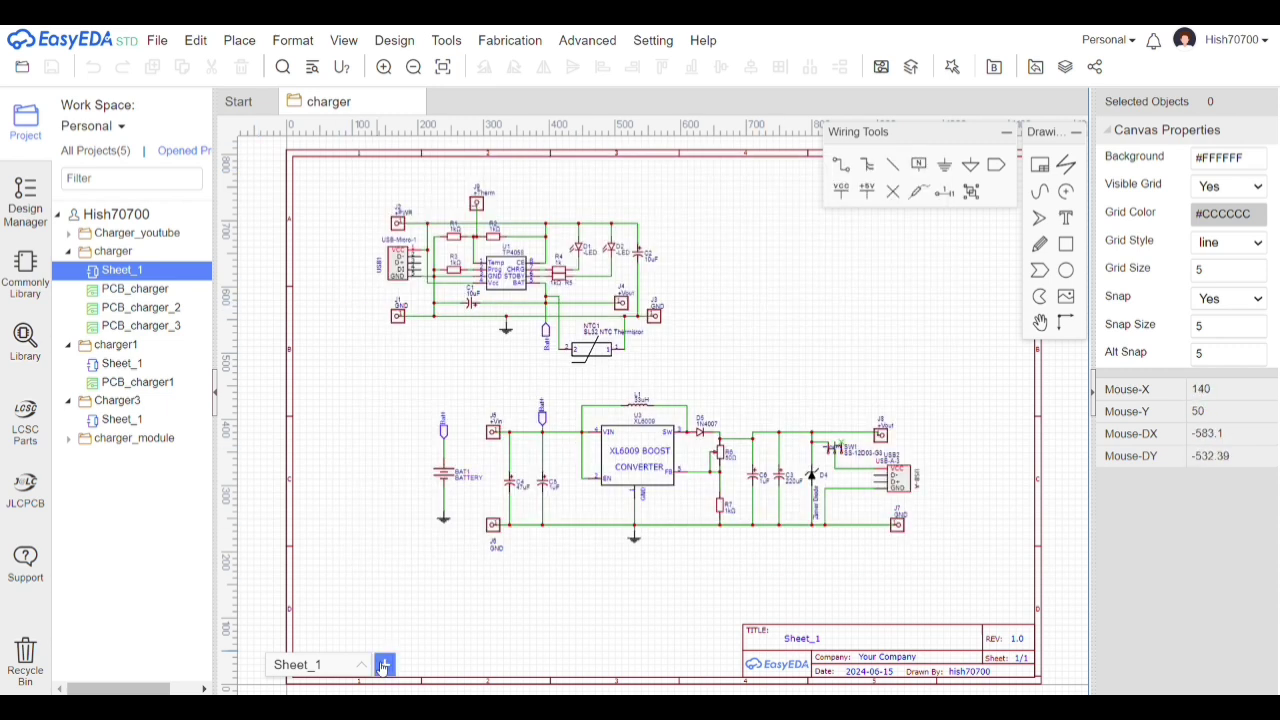
click(741, 333)
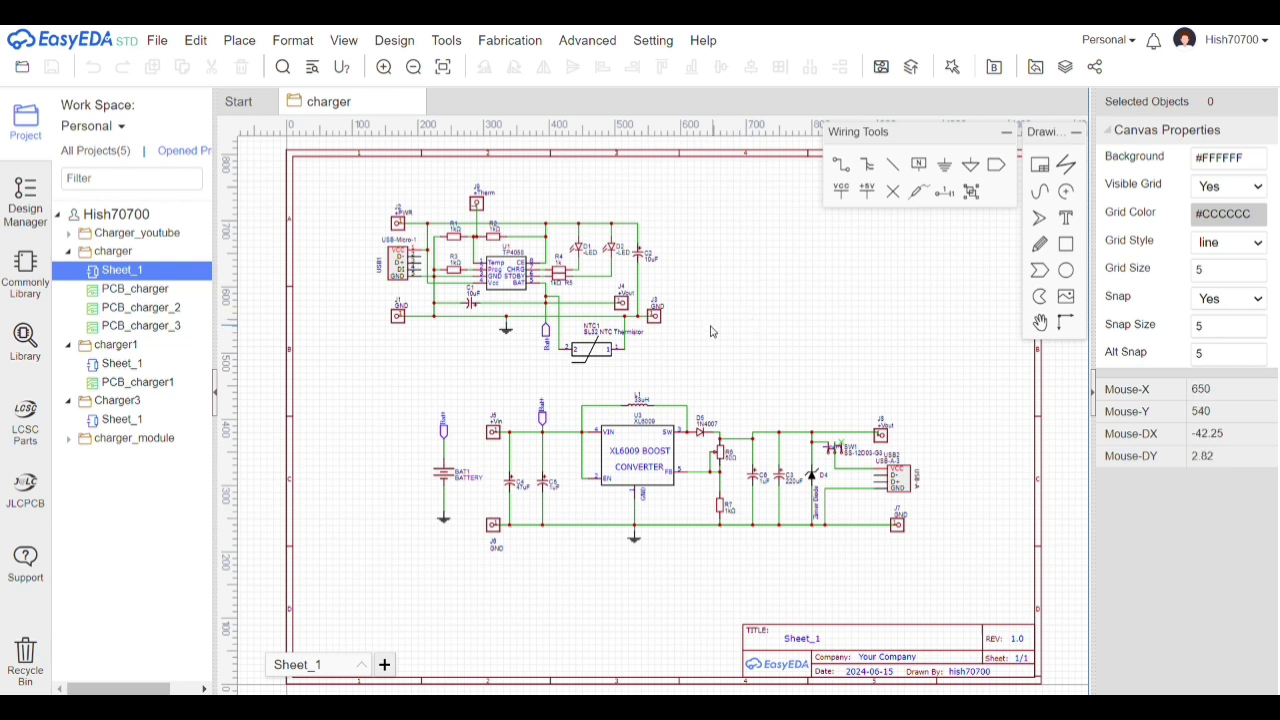
Open the charger project's PCB_charger layout, make TopLayer the active layer and inspect the board up close
click(135, 289)
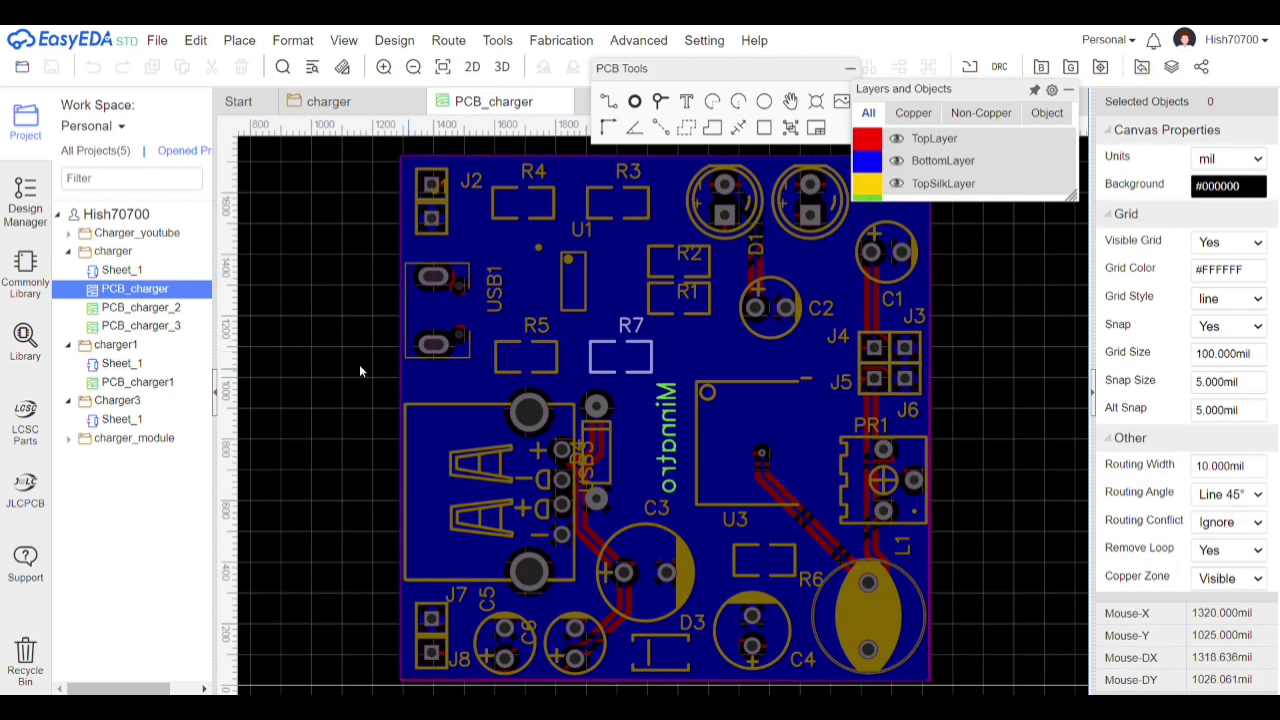
click(882, 142)
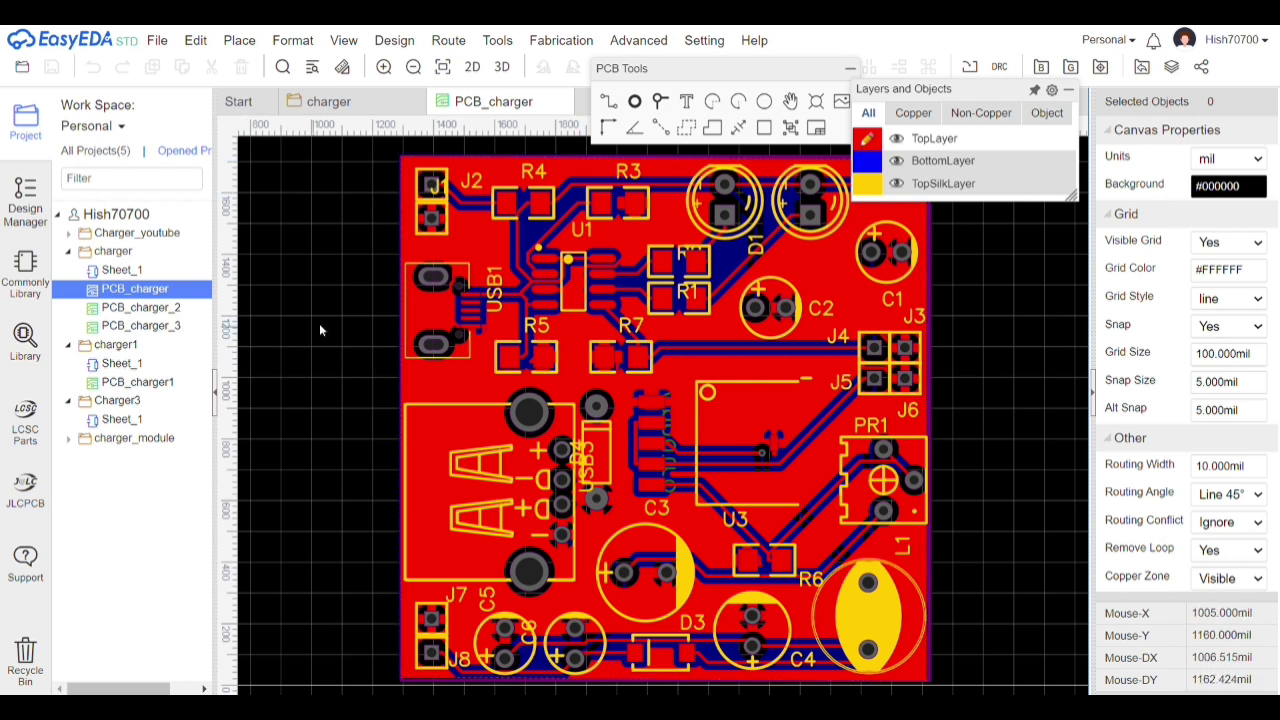
scroll(470, 305, up, 1)
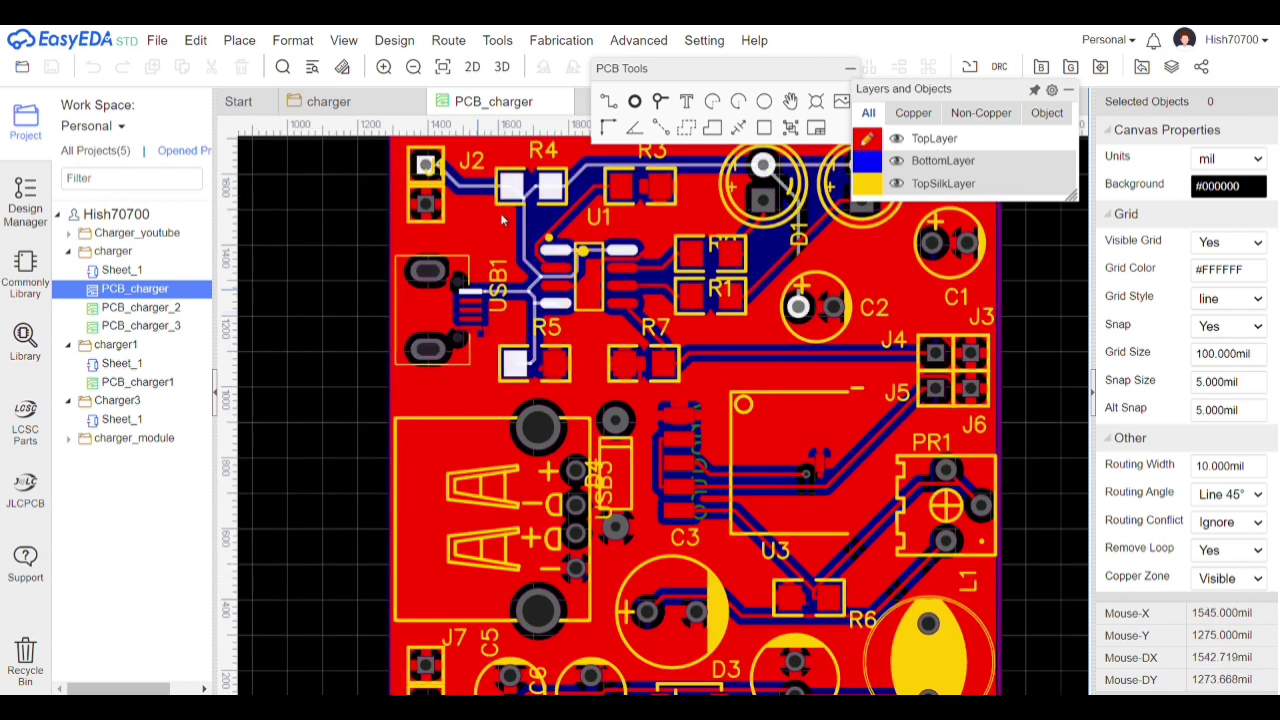
Preview the whole PCB_charger board in the 2D photo view, then close the preview
scroll(501, 212, down, 1)
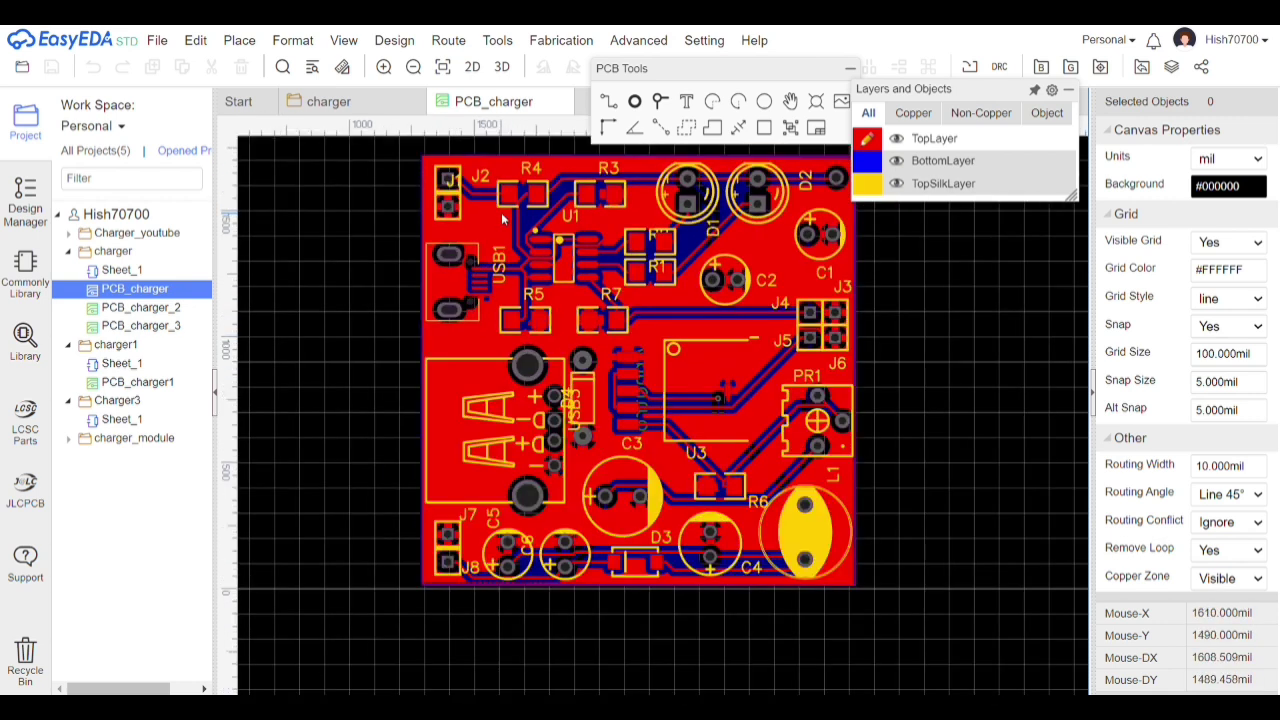
click(476, 66)
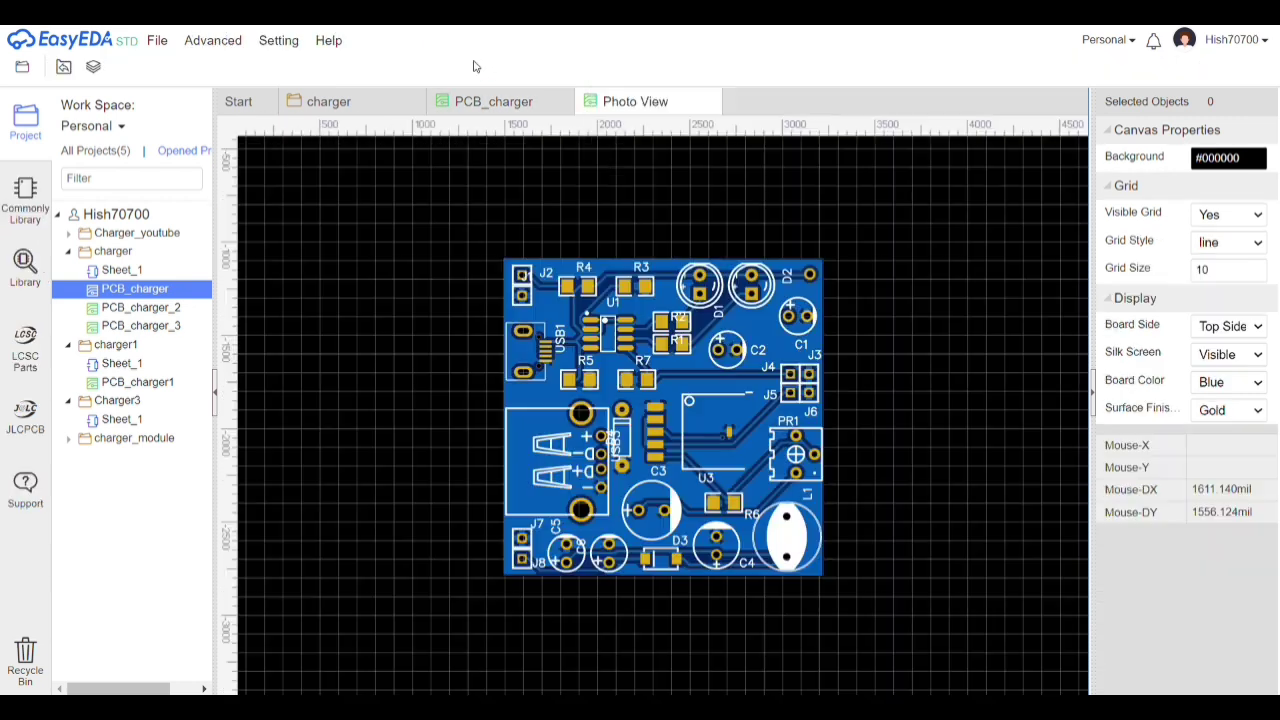
click(709, 102)
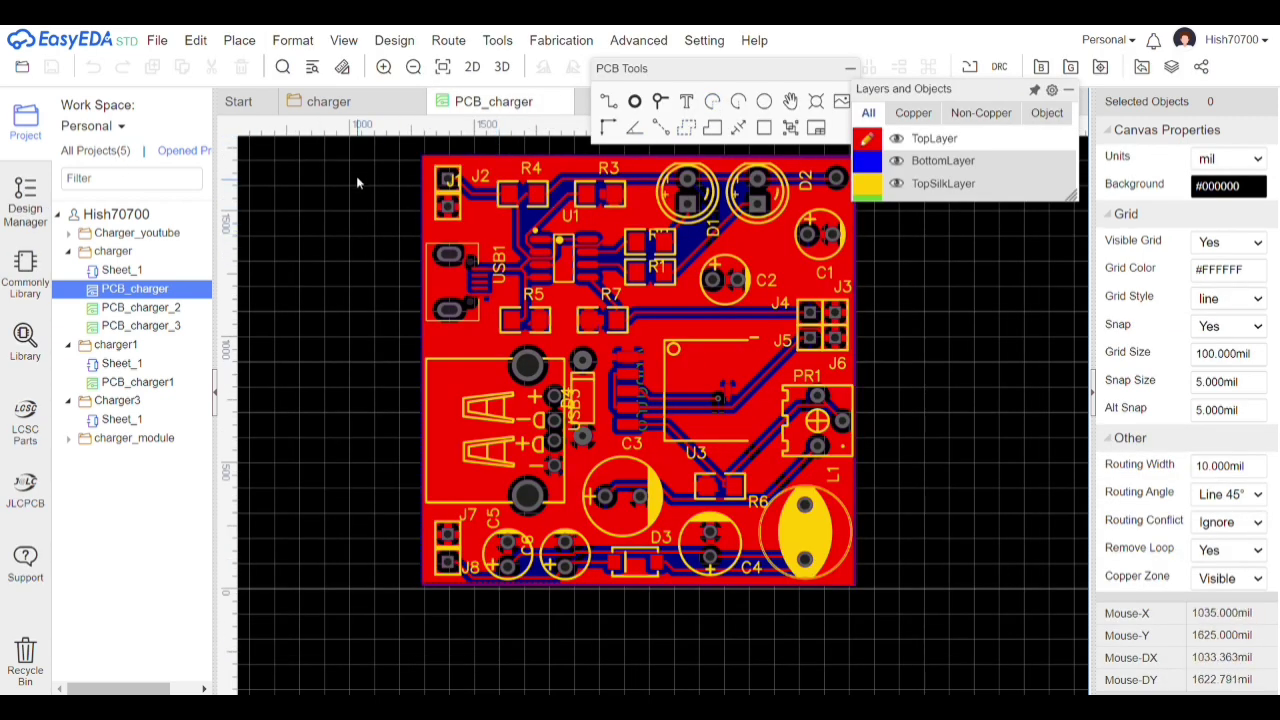
Compare the charger schematic with the PCB_charger layout, then return to the schematic and inspect its circuits up close
click(337, 112)
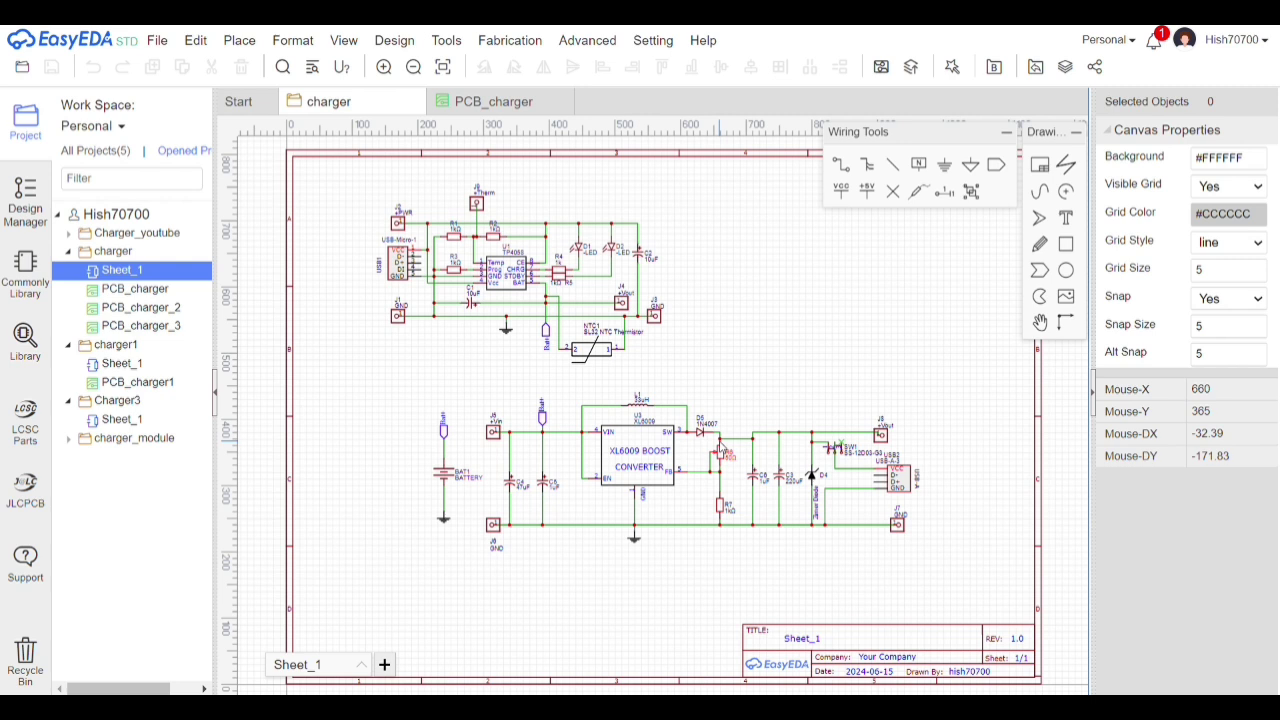
click(519, 105)
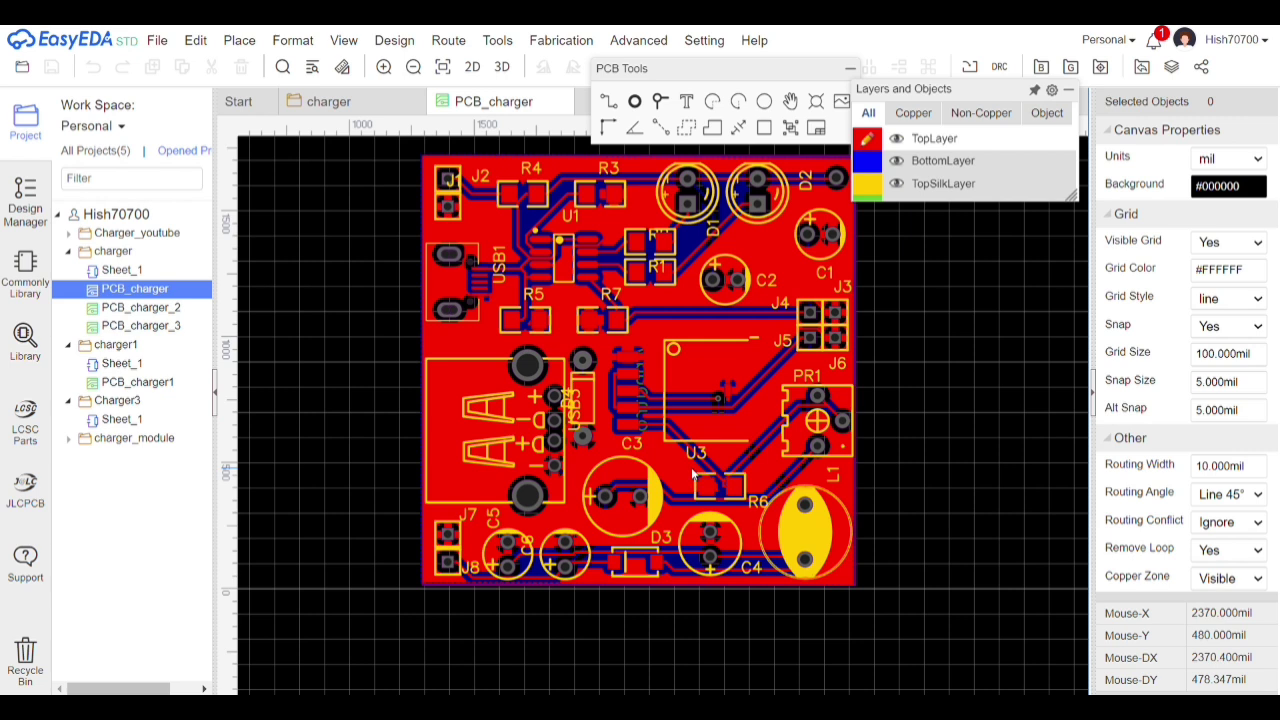
click(330, 102)
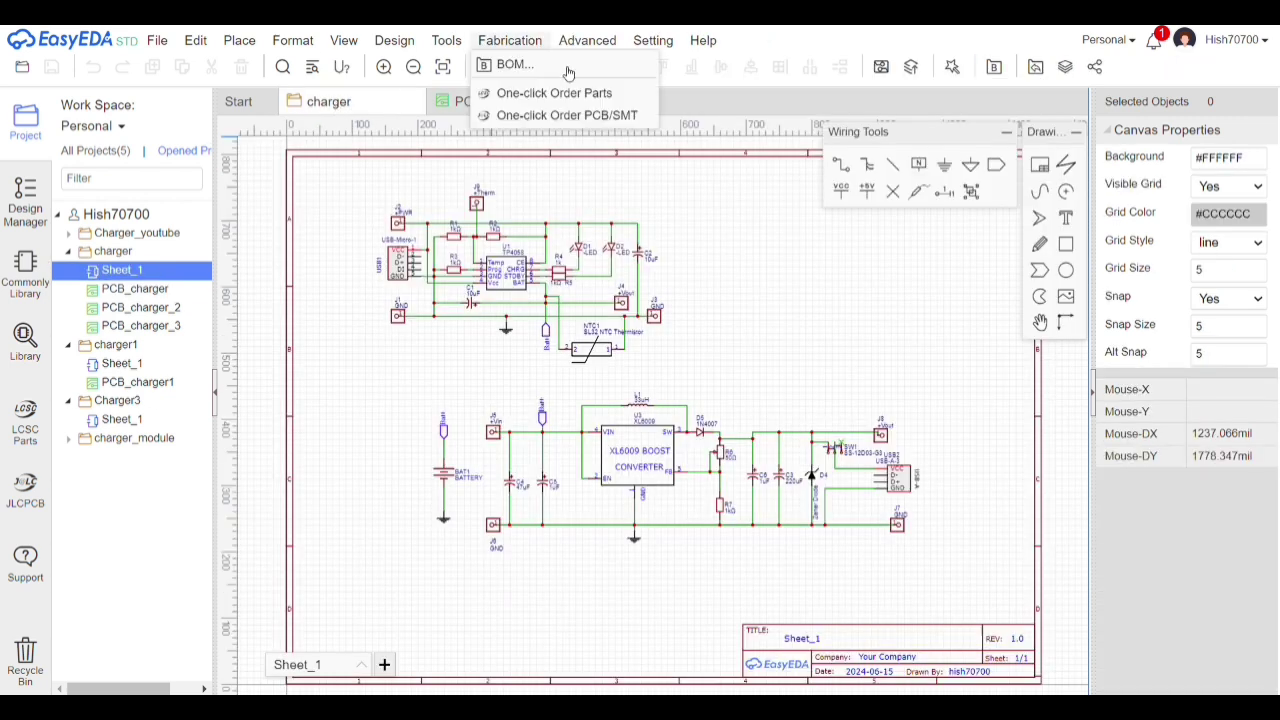
scroll(490, 238, down, 1)
scroll(490, 238, up, 2)
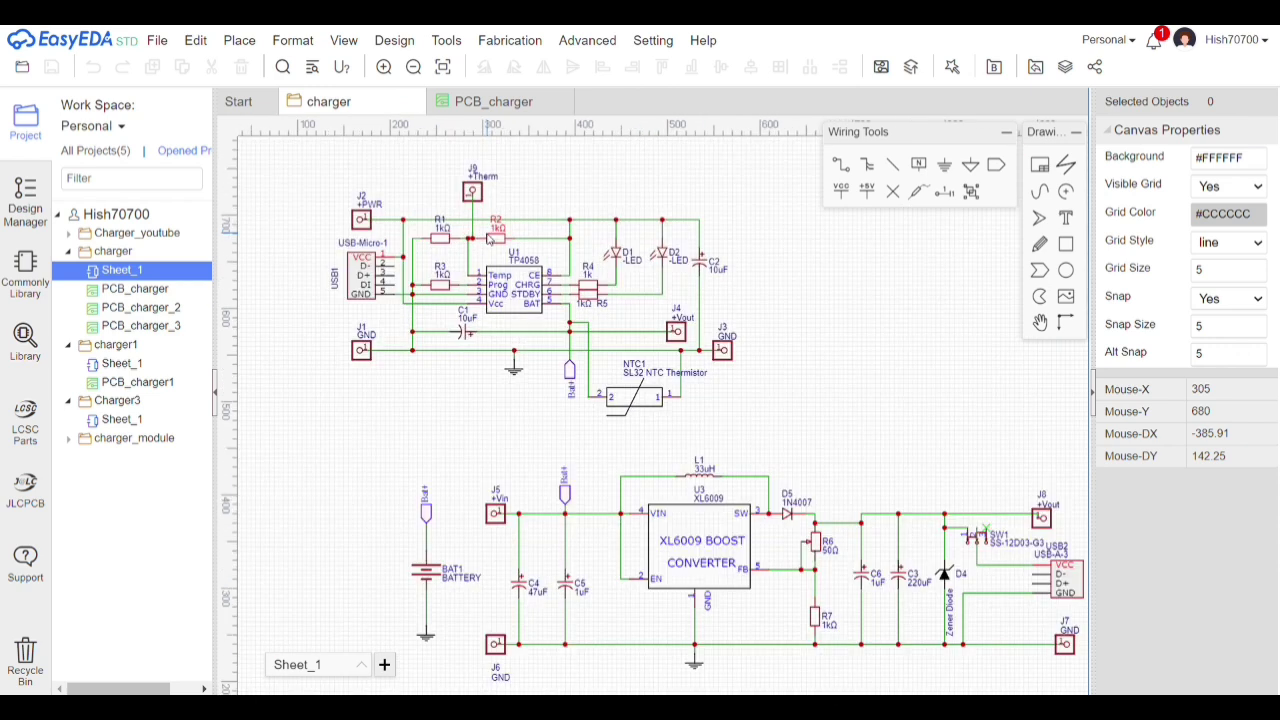
Delete resistor R2 beside the TP4058 chip and open the common parts library
click(497, 242)
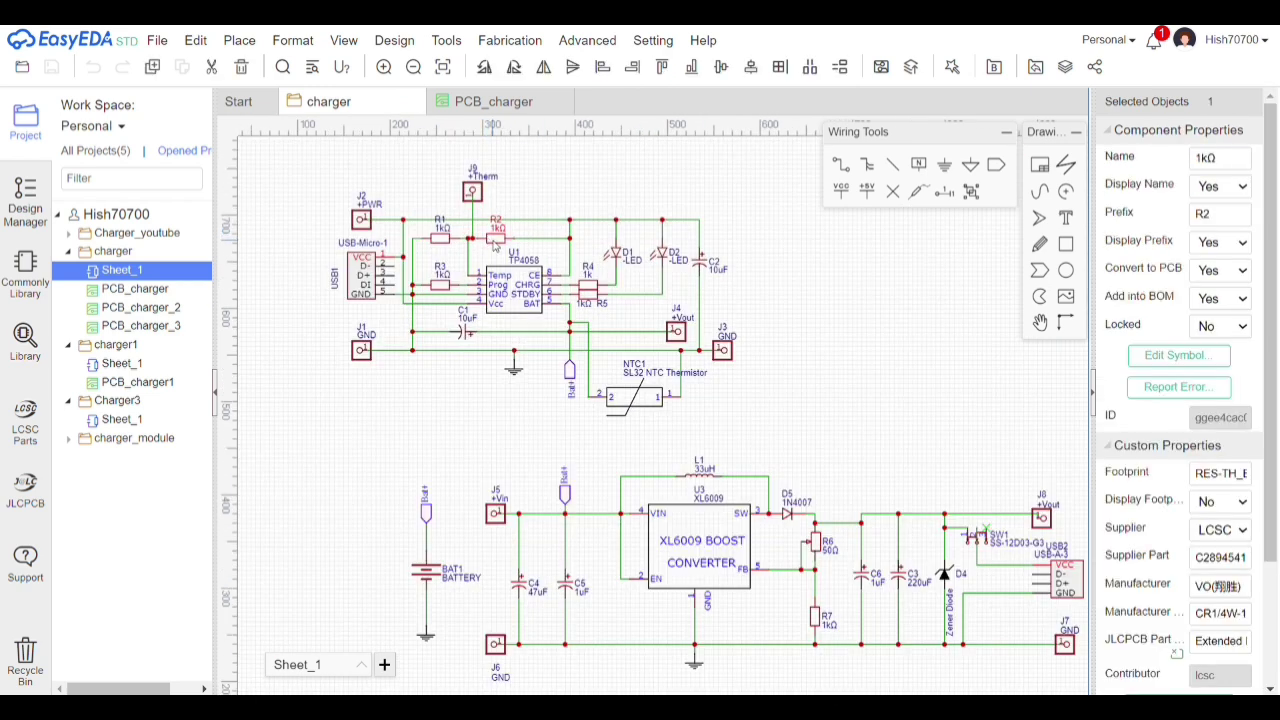
scroll(505, 240, down, 2)
scroll(511, 238, up, 2)
scroll(511, 238, up, 1)
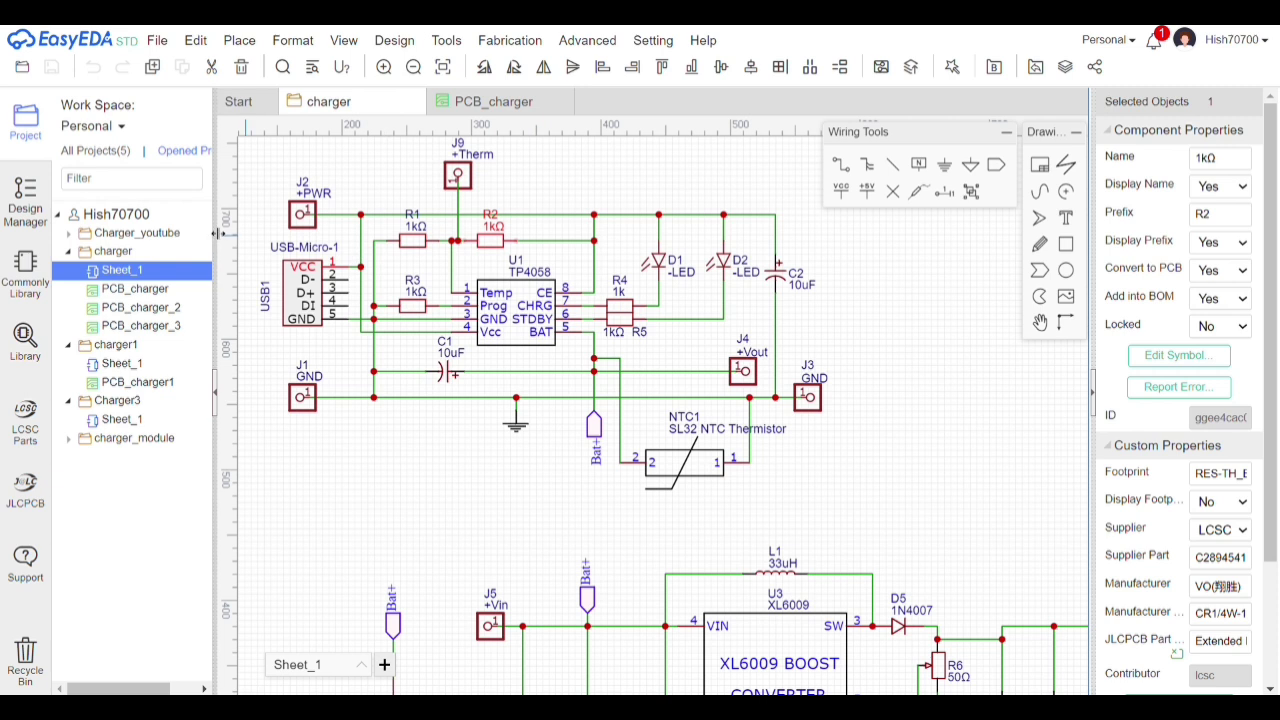
click(25, 275)
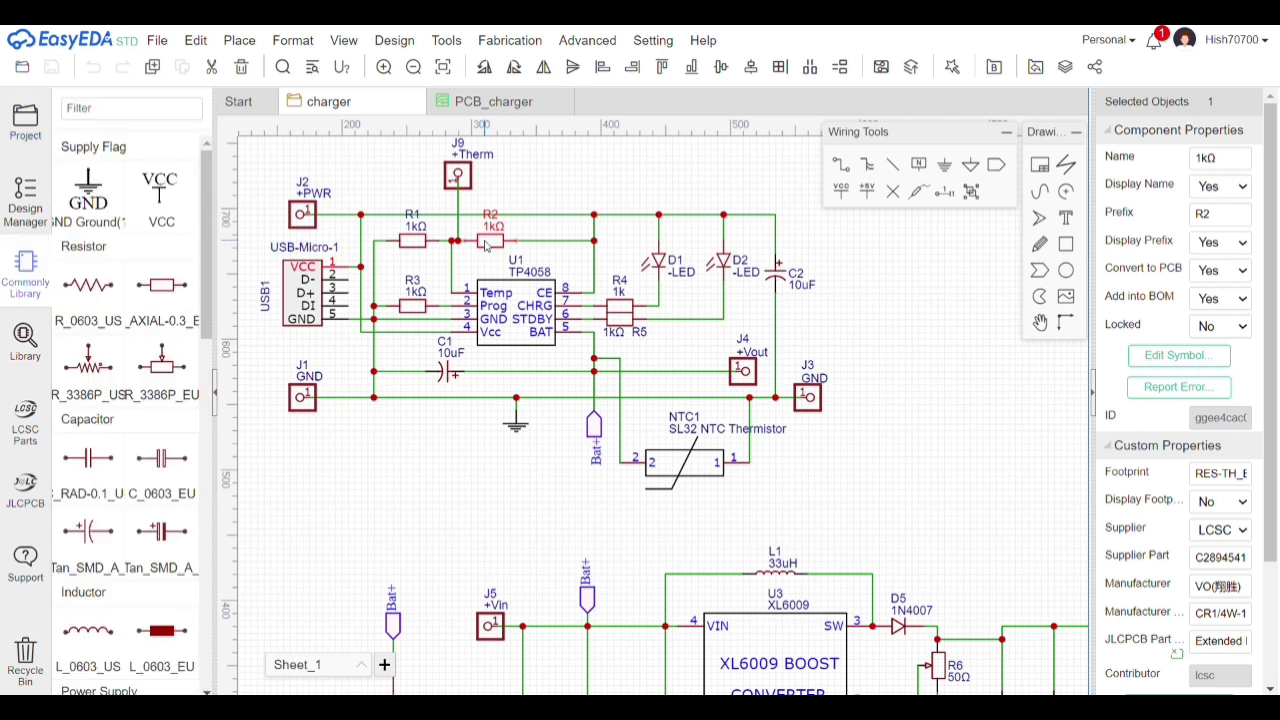
key(Delete)
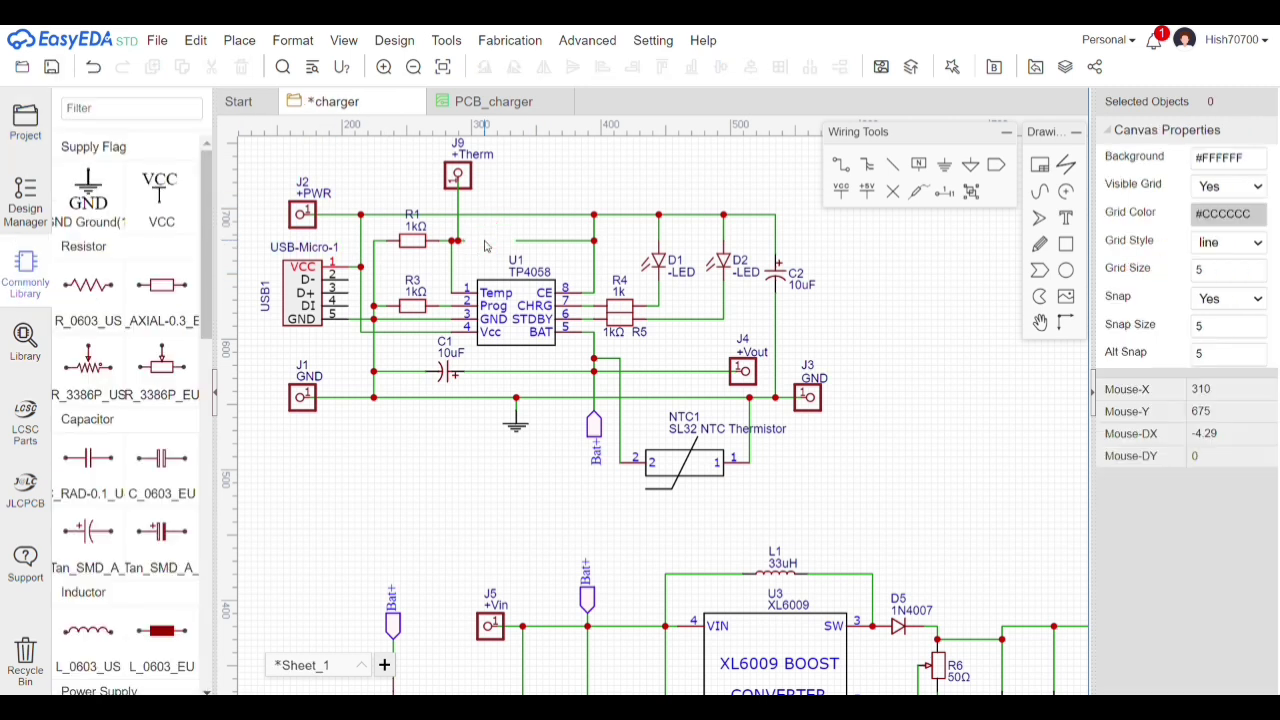
Place a 1k R_AXIAL-0.3_EU resistor in the wire gap next to R1, above the TP4058 chip
click(193, 327)
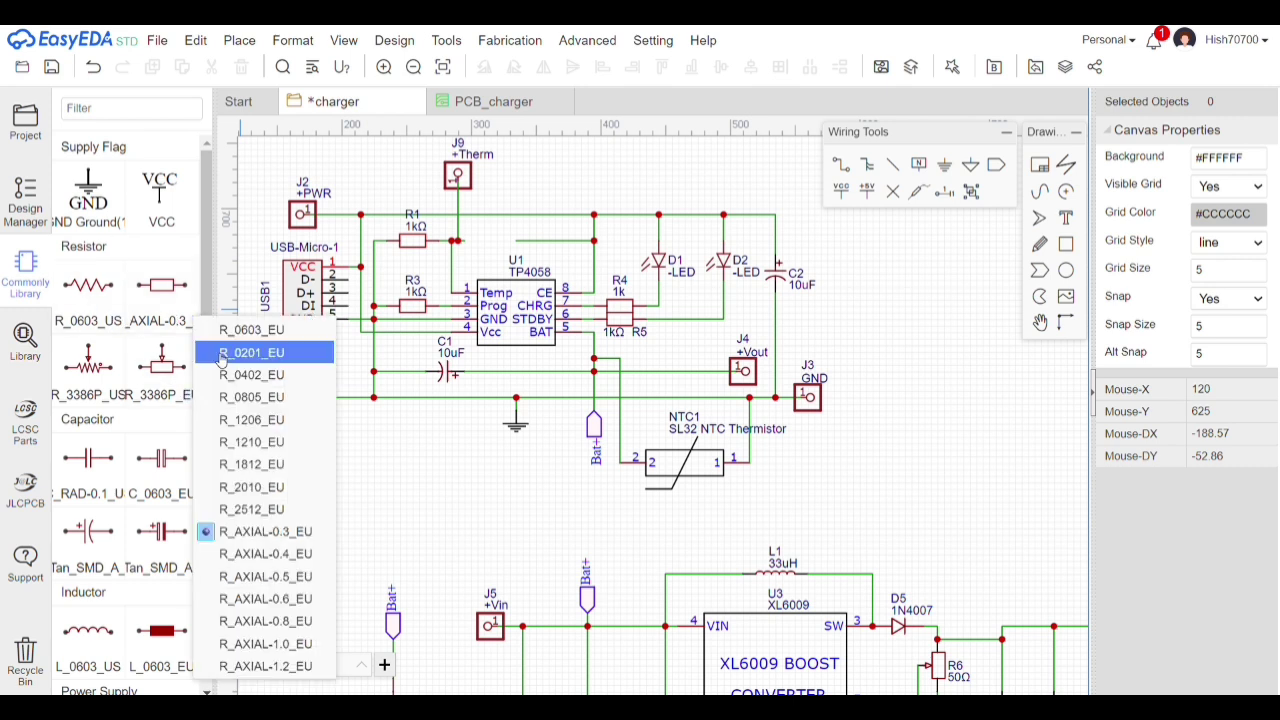
click(278, 533)
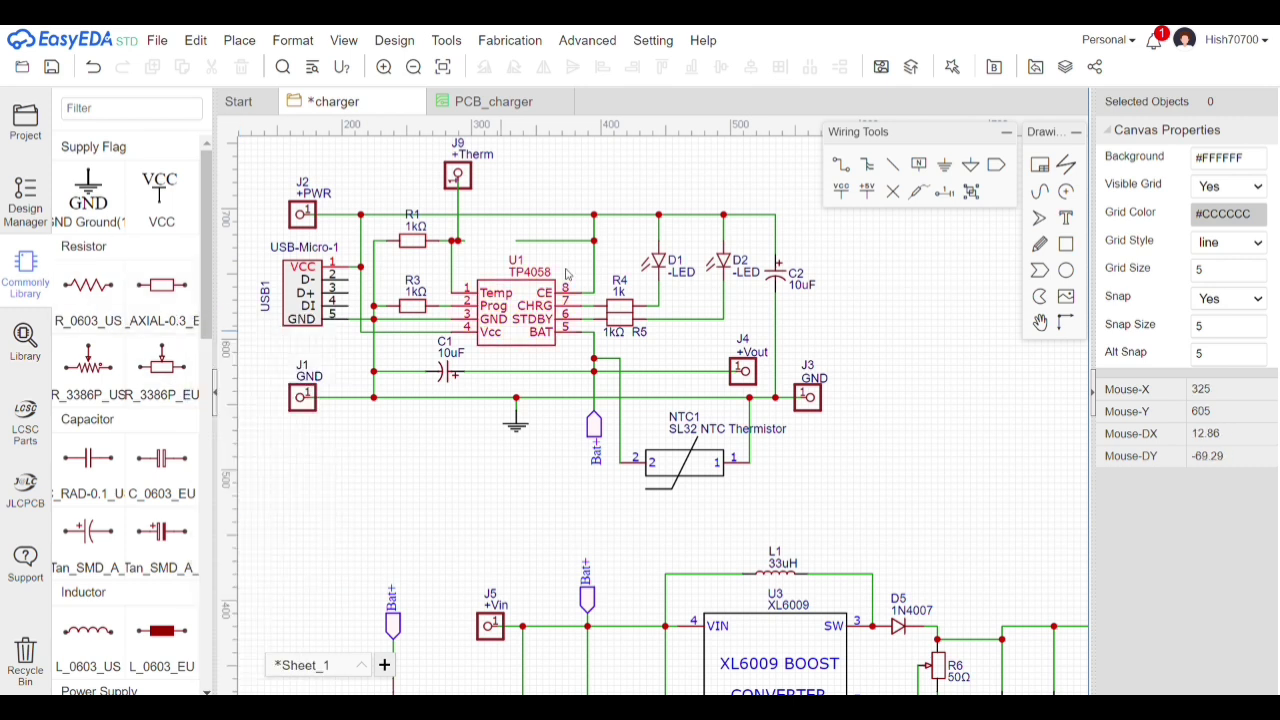
click(176, 290)
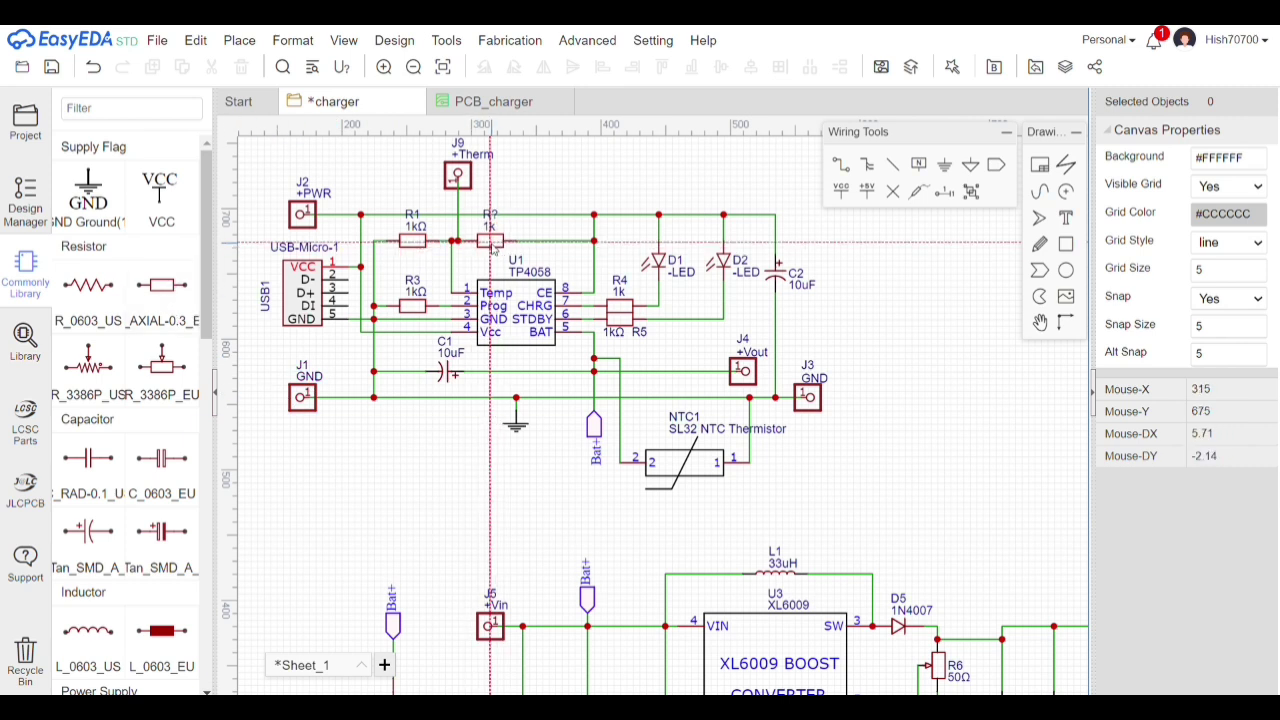
click(490, 241)
key(Escape)
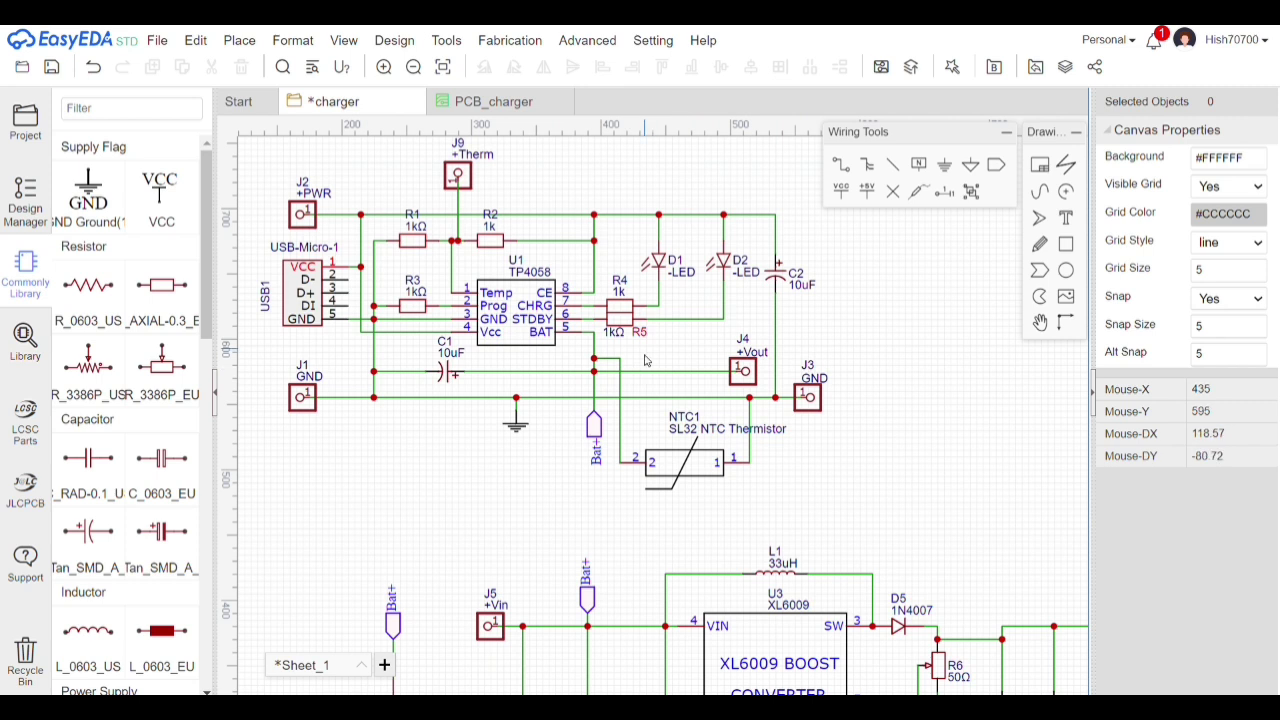
Nudge the SL32 NTC thermistor down one step, move it back up and deselect it
click(694, 496)
key(Down)
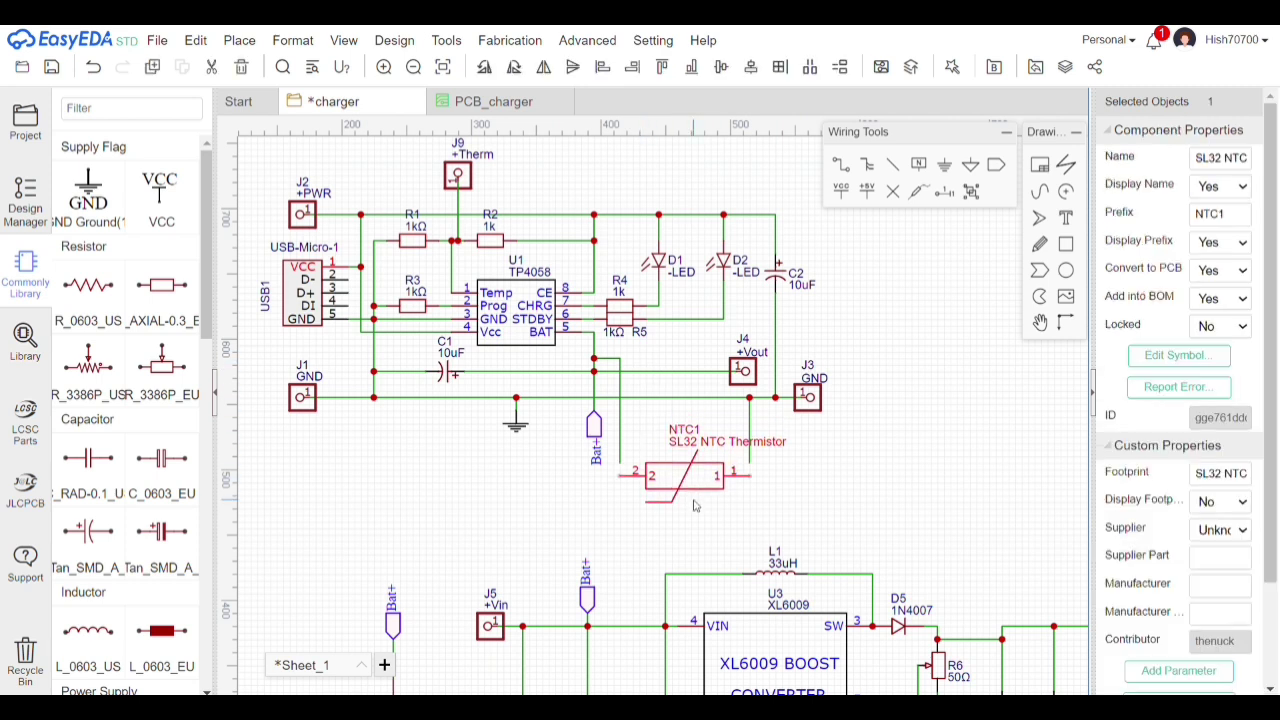
key(Up)
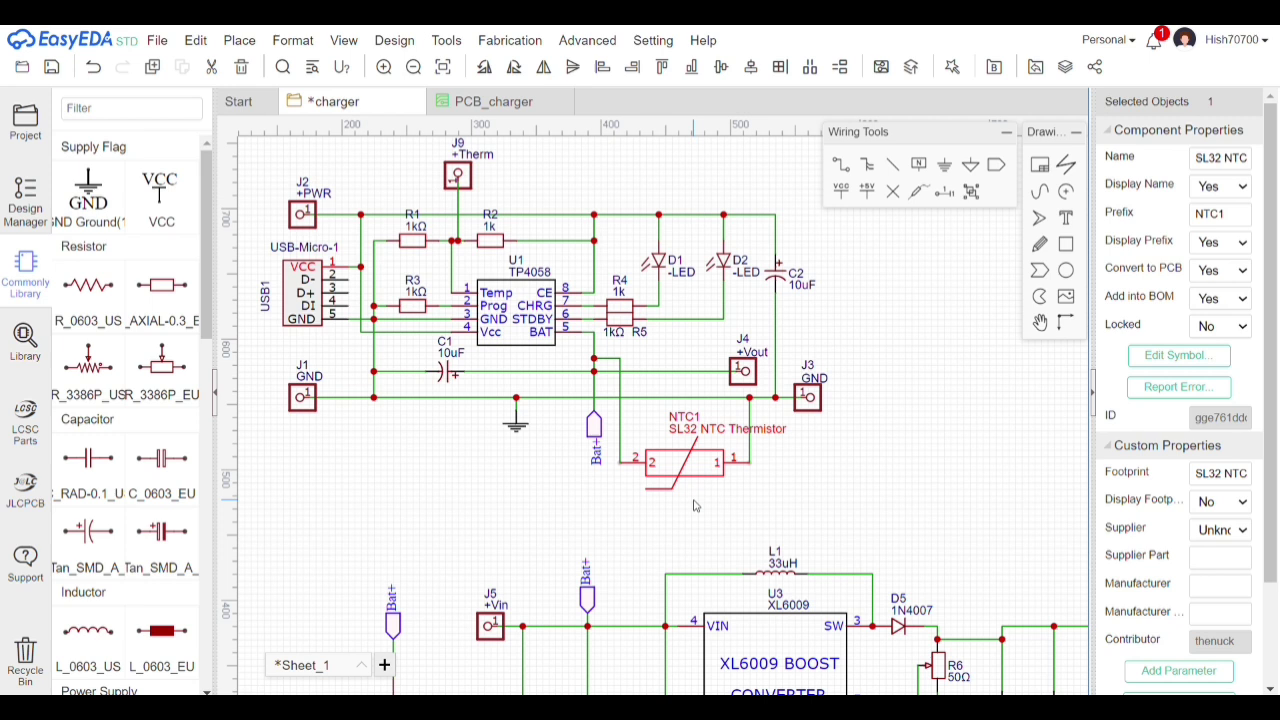
click(871, 457)
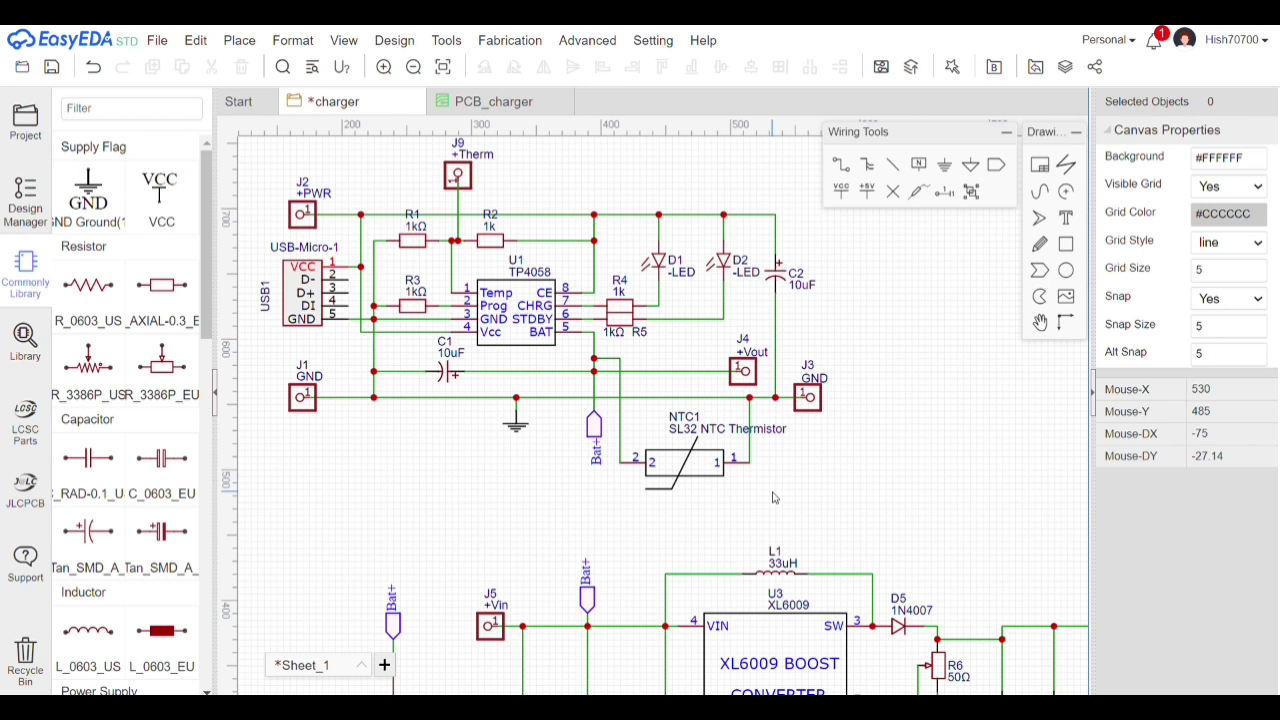
Copy the +PWR connector J2, paste it above the TP4058 chip and delete the copy
click(462, 174)
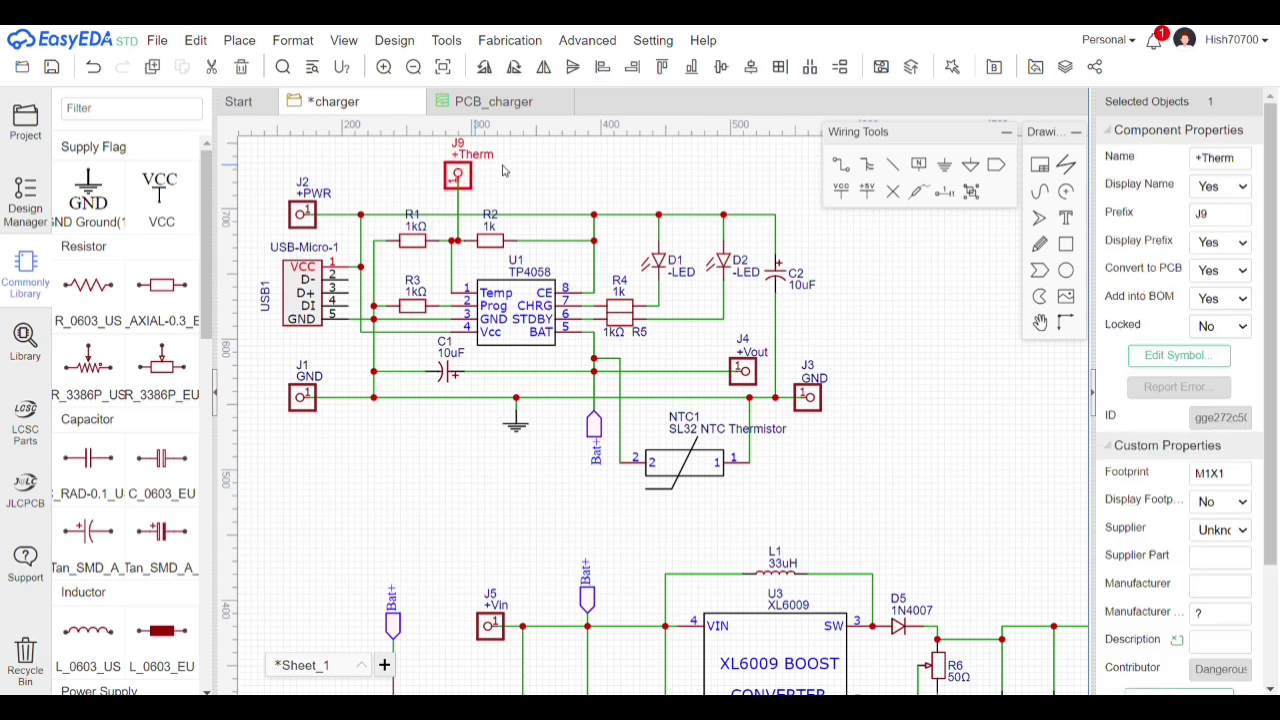
click(305, 213)
key(ctrl+c)
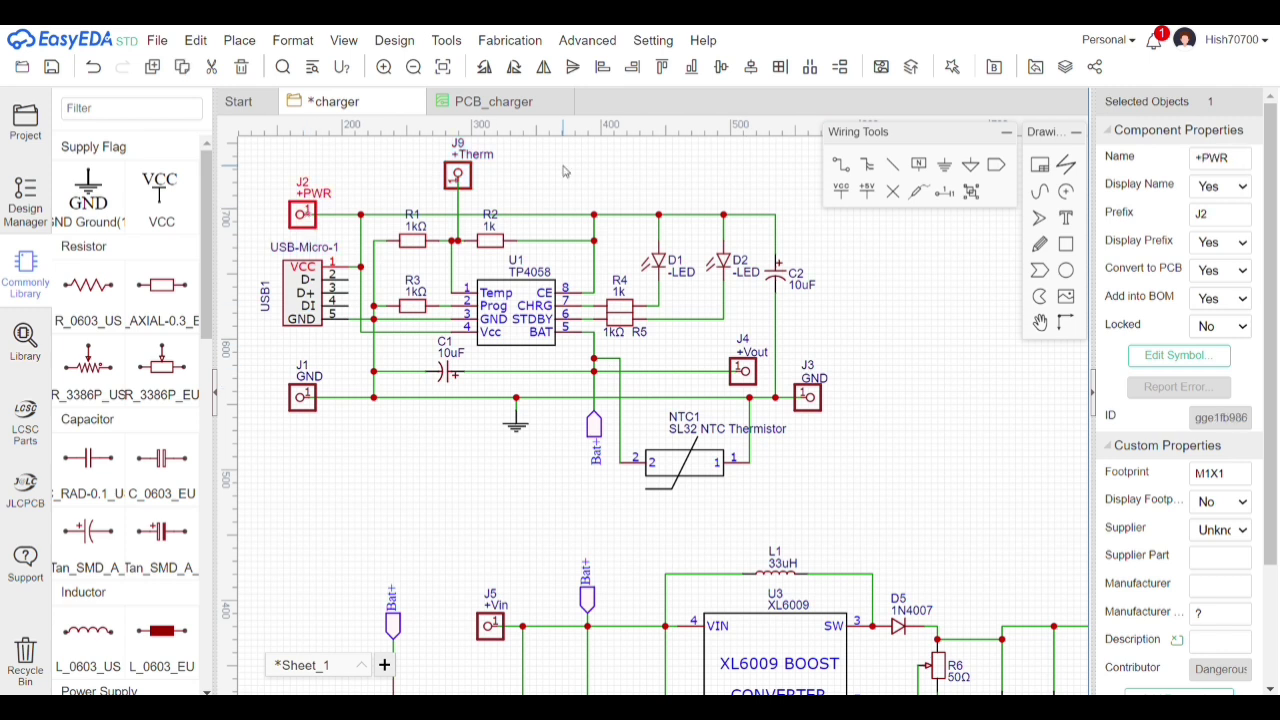
key(ctrl+v)
click(548, 192)
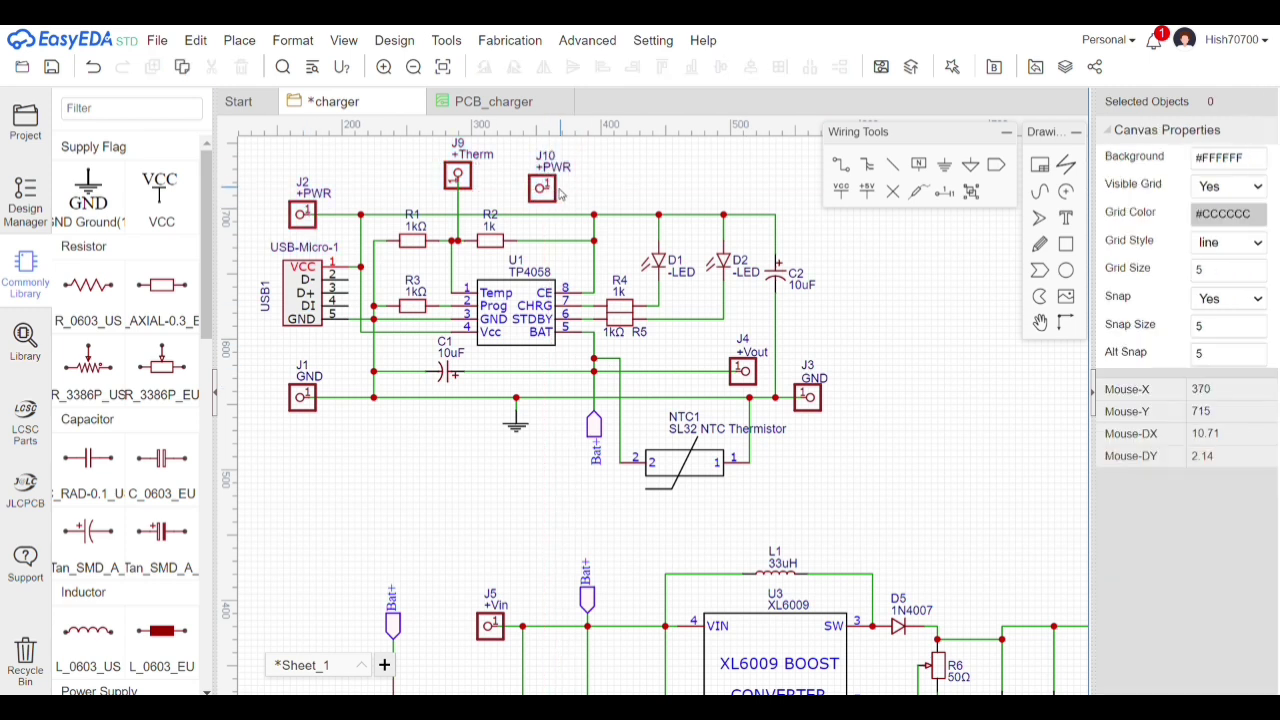
click(552, 190)
key(Delete)
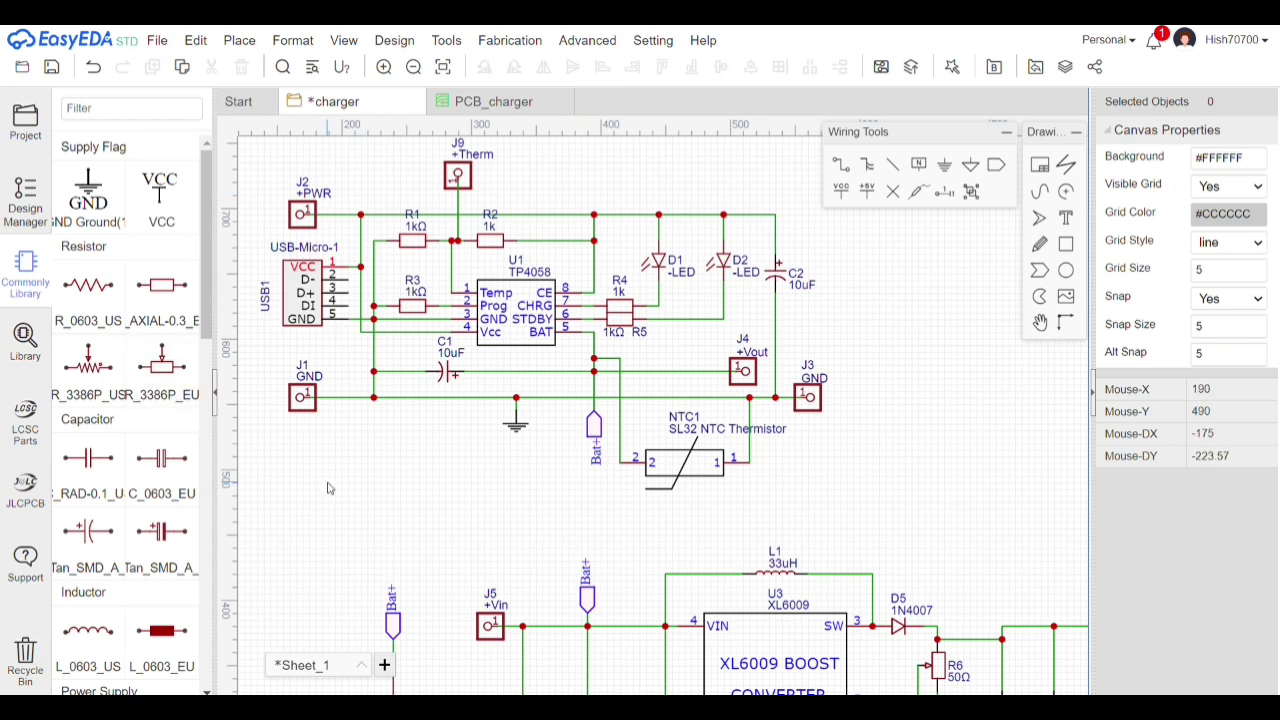
Search the symbol library for "tp4056" and place the TP4056-MS chip in the empty area beside the NTC thermistor
click(25, 340)
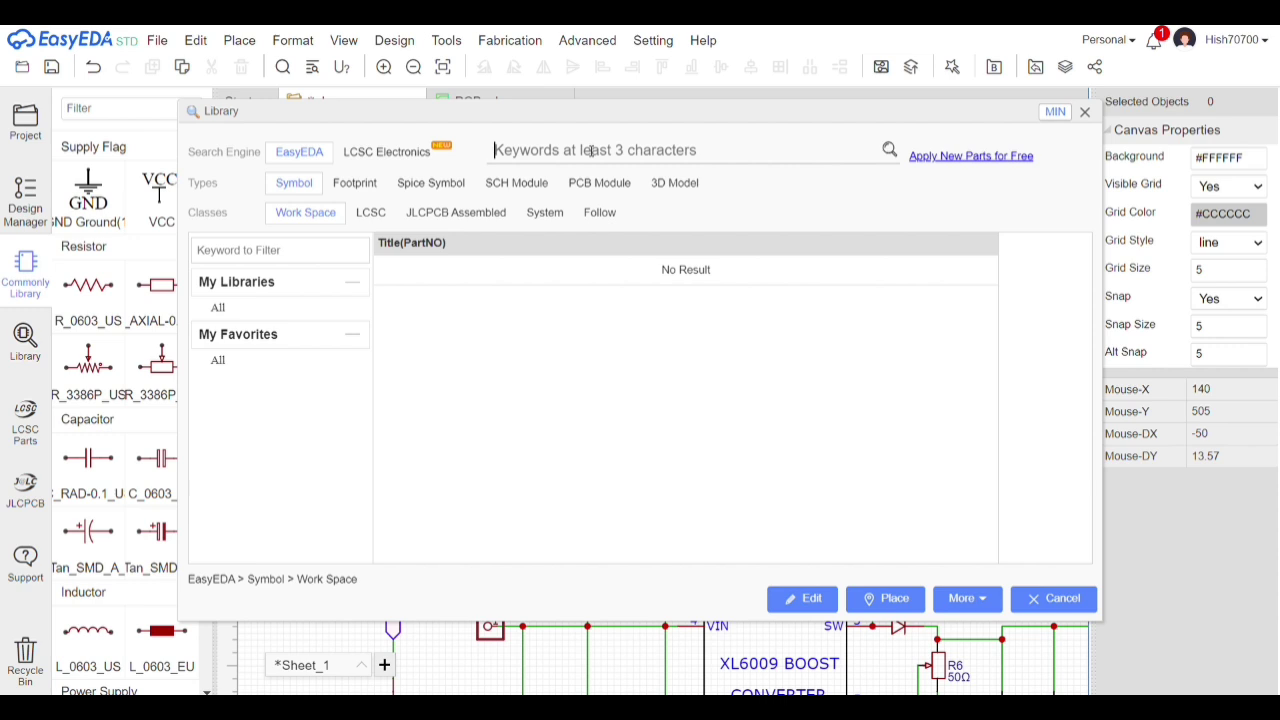
text(tp4056)
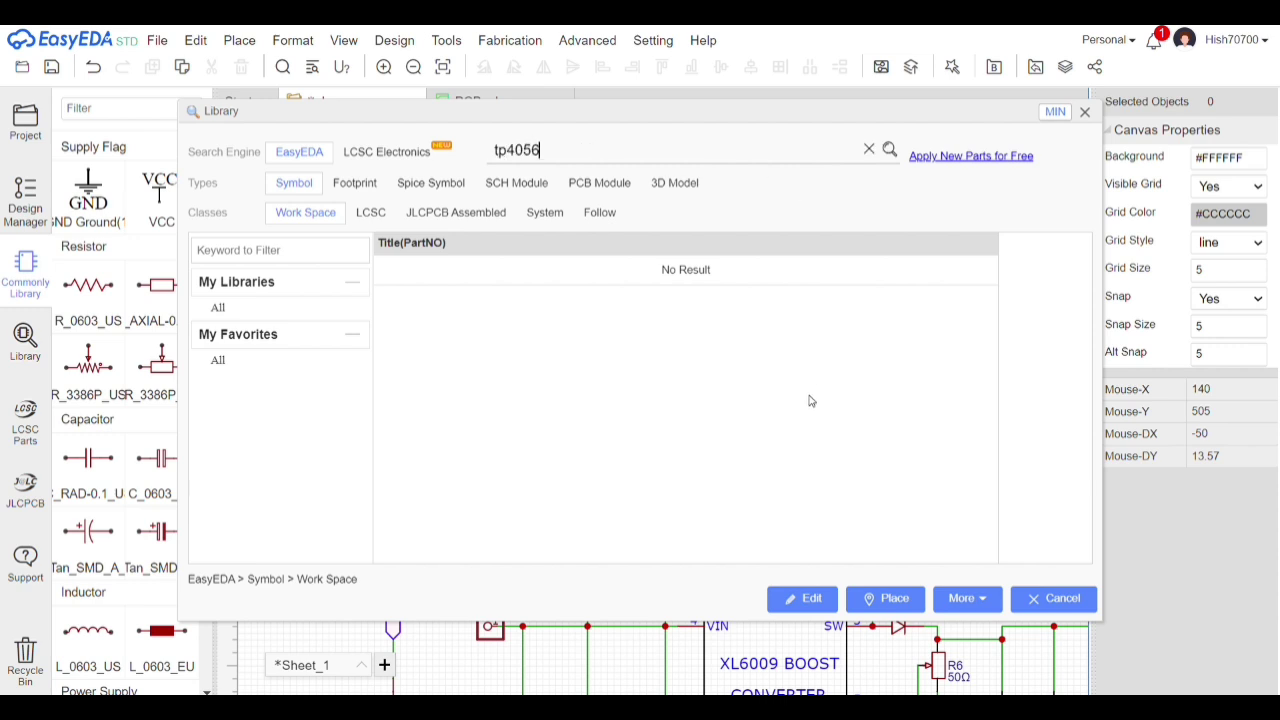
click(889, 150)
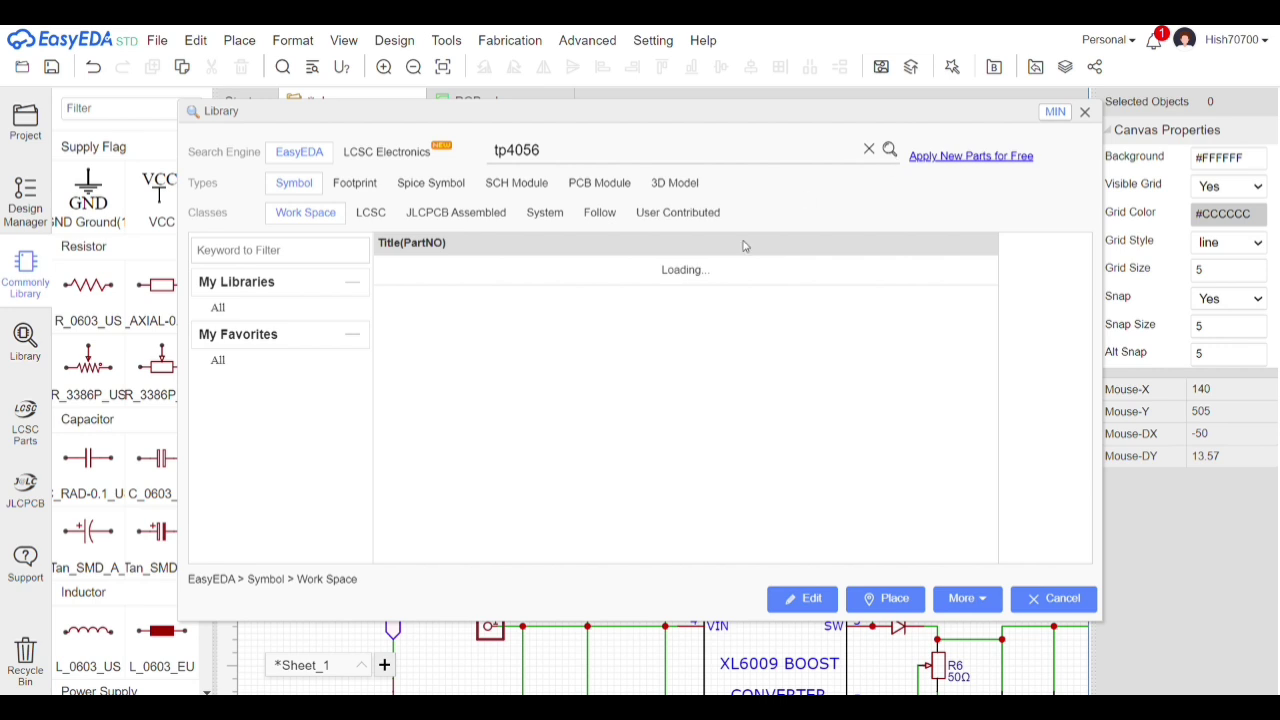
click(660, 268)
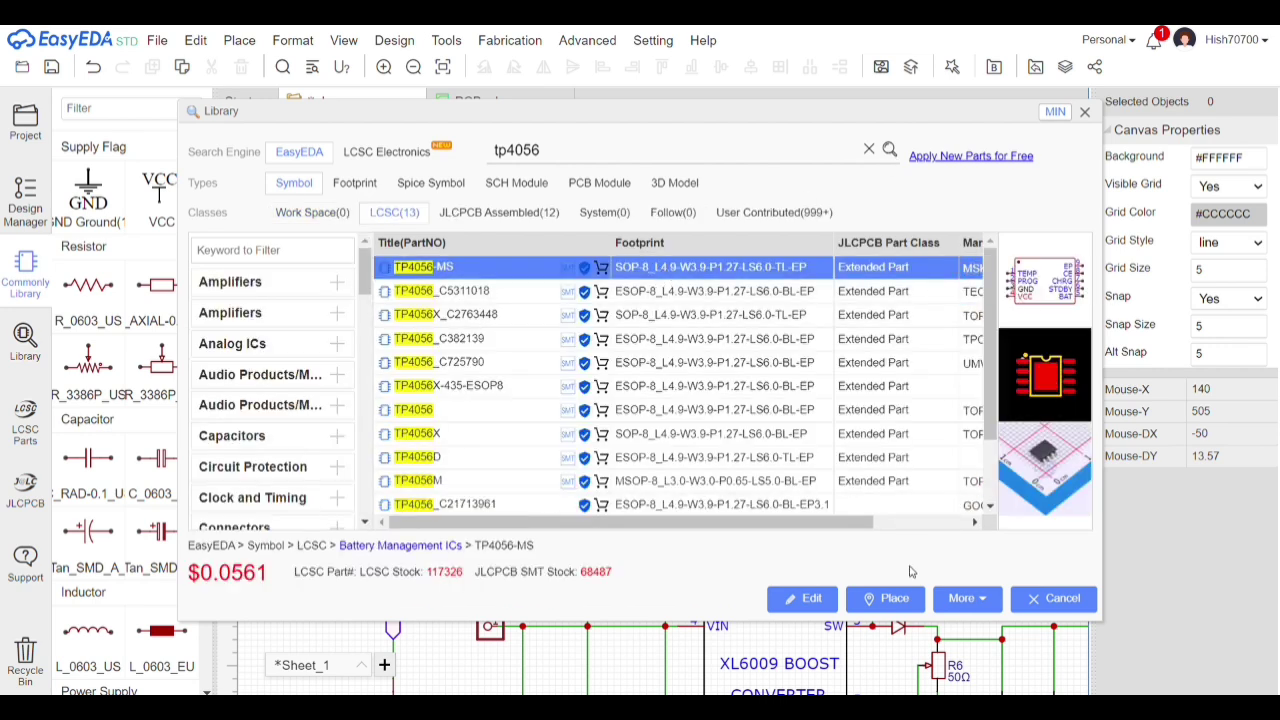
click(888, 600)
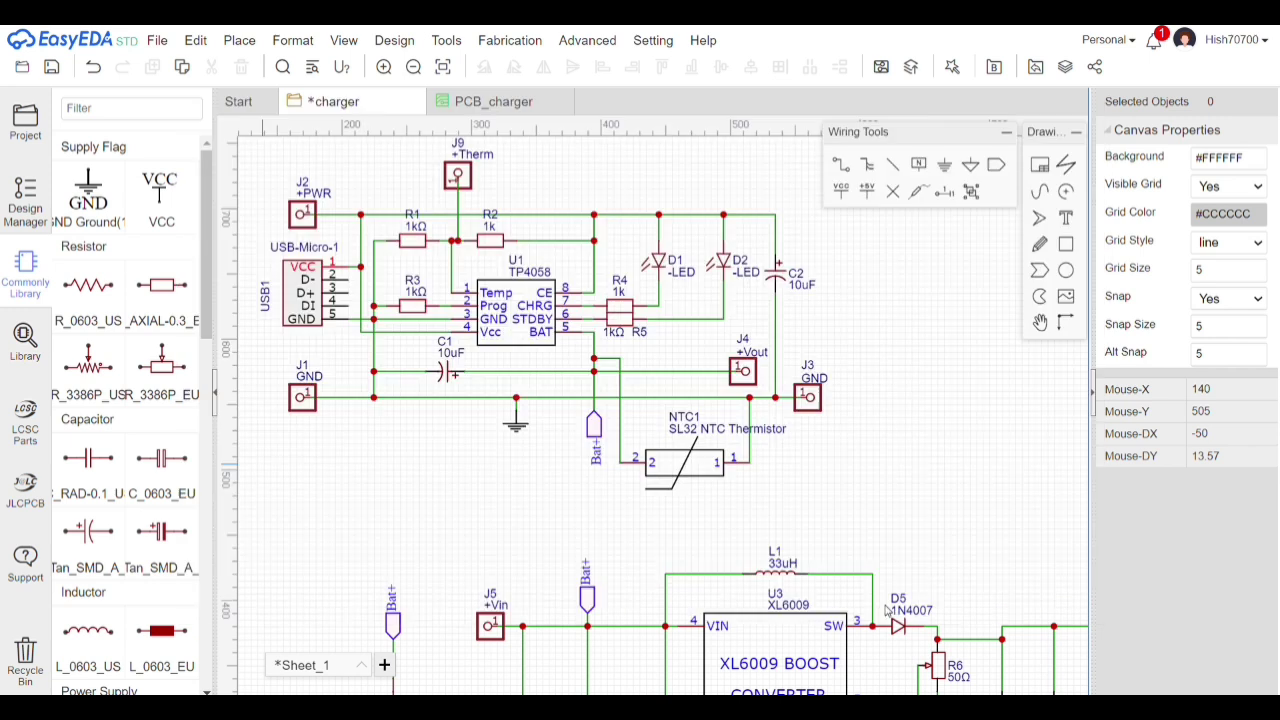
click(943, 417)
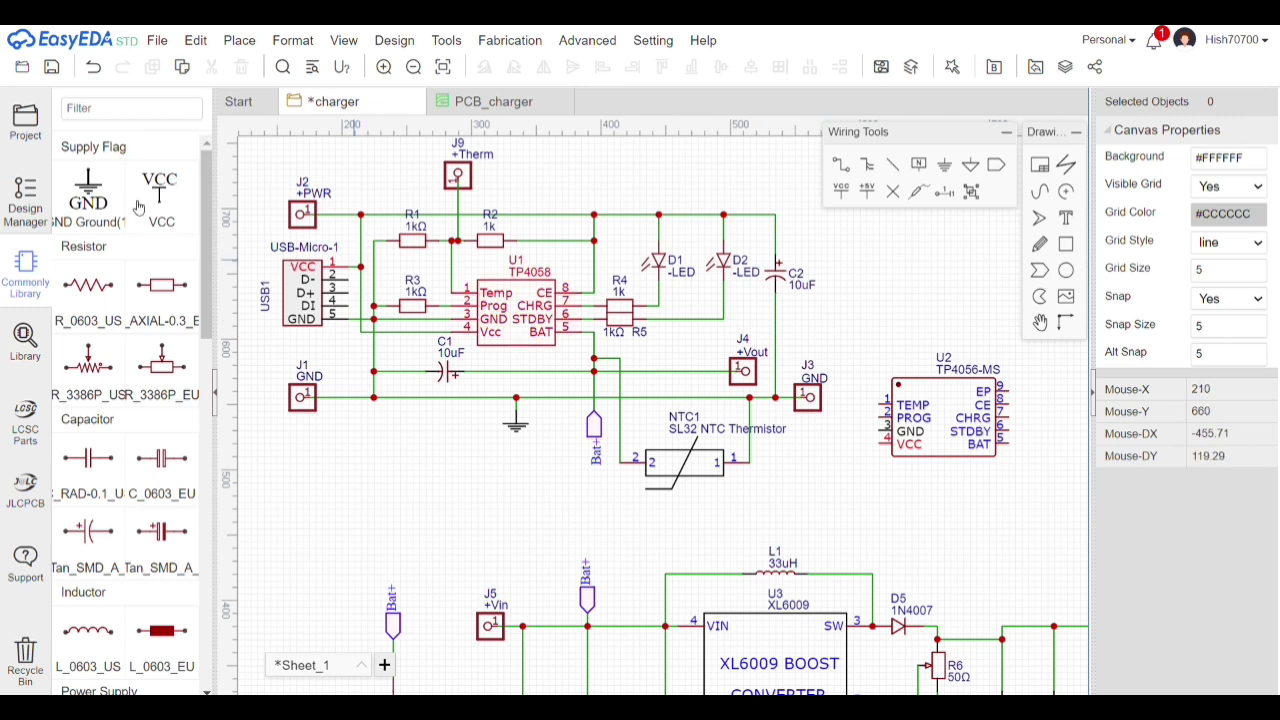
Place a 1k axial EU resistor above the TP4056-MS chip and wire its right end to the TEMP pin
click(181, 297)
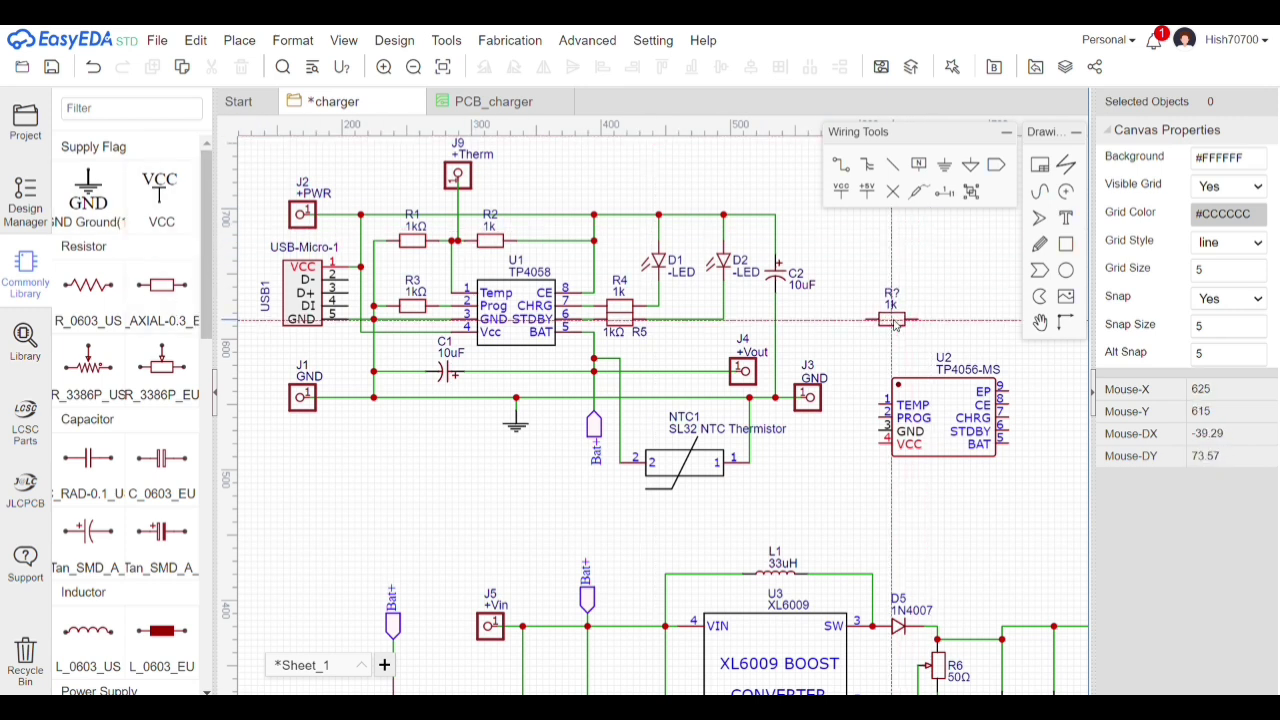
click(893, 320)
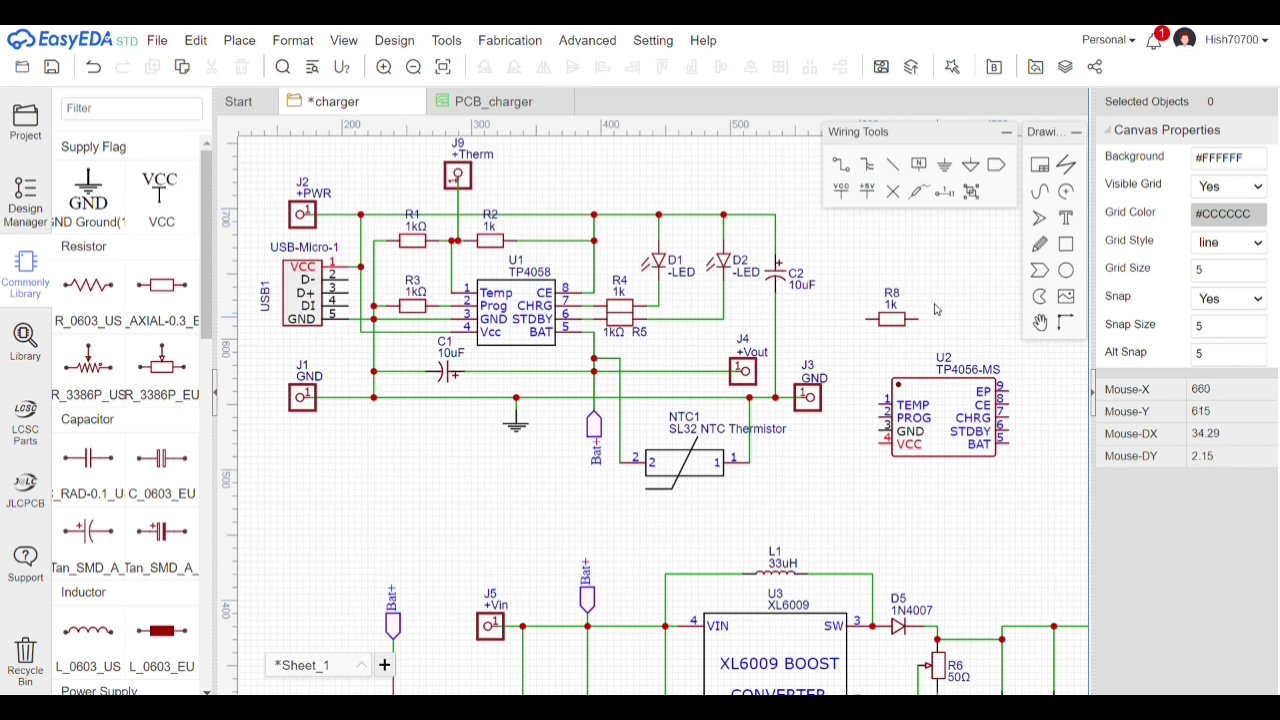
click(841, 168)
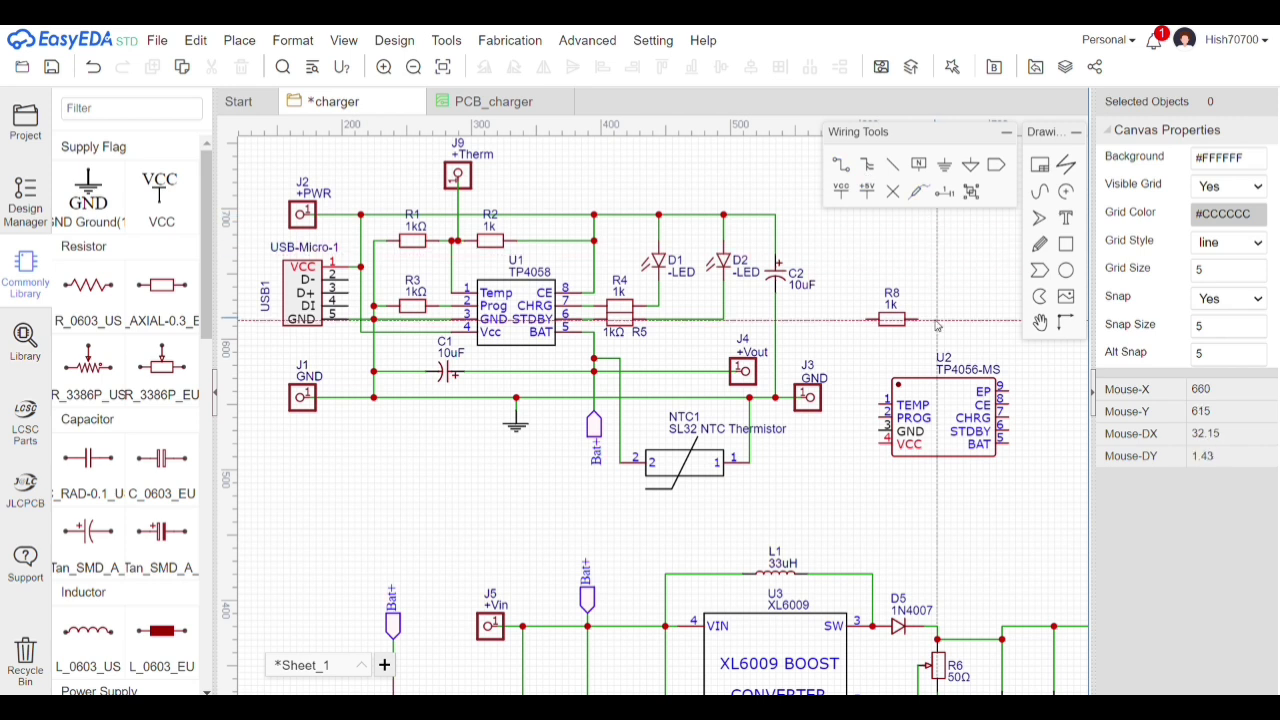
click(918, 320)
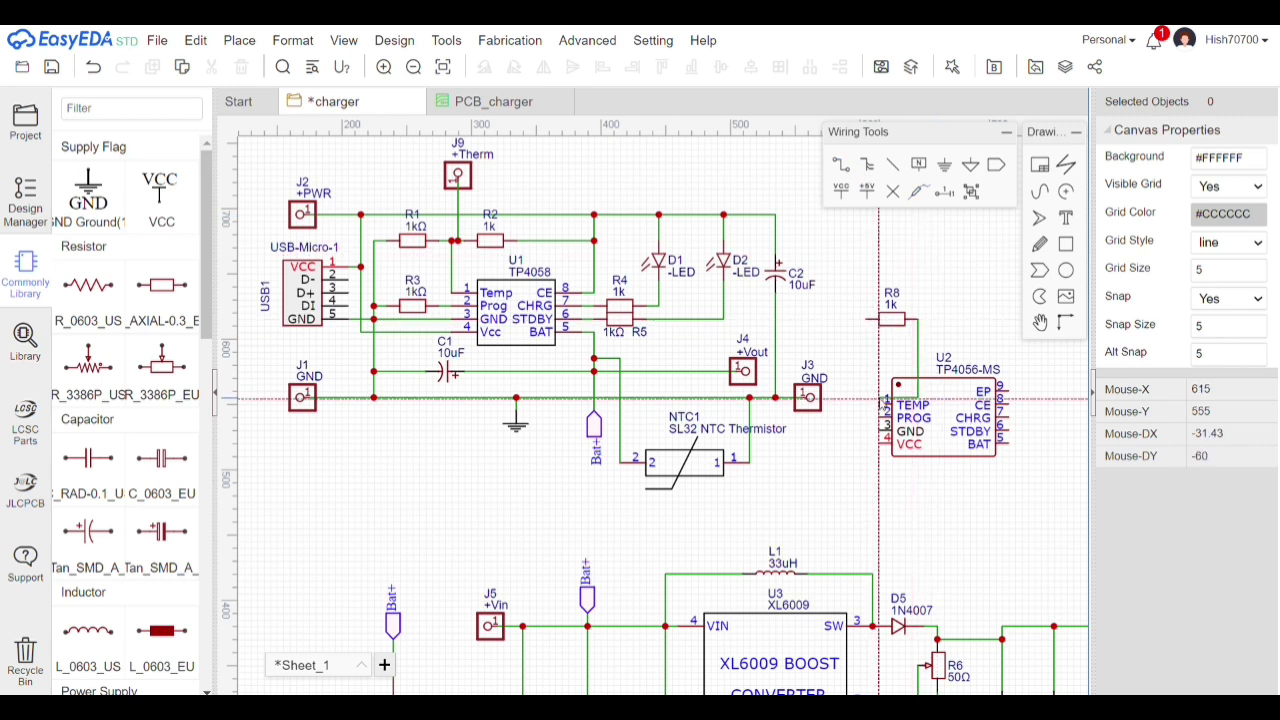
click(881, 404)
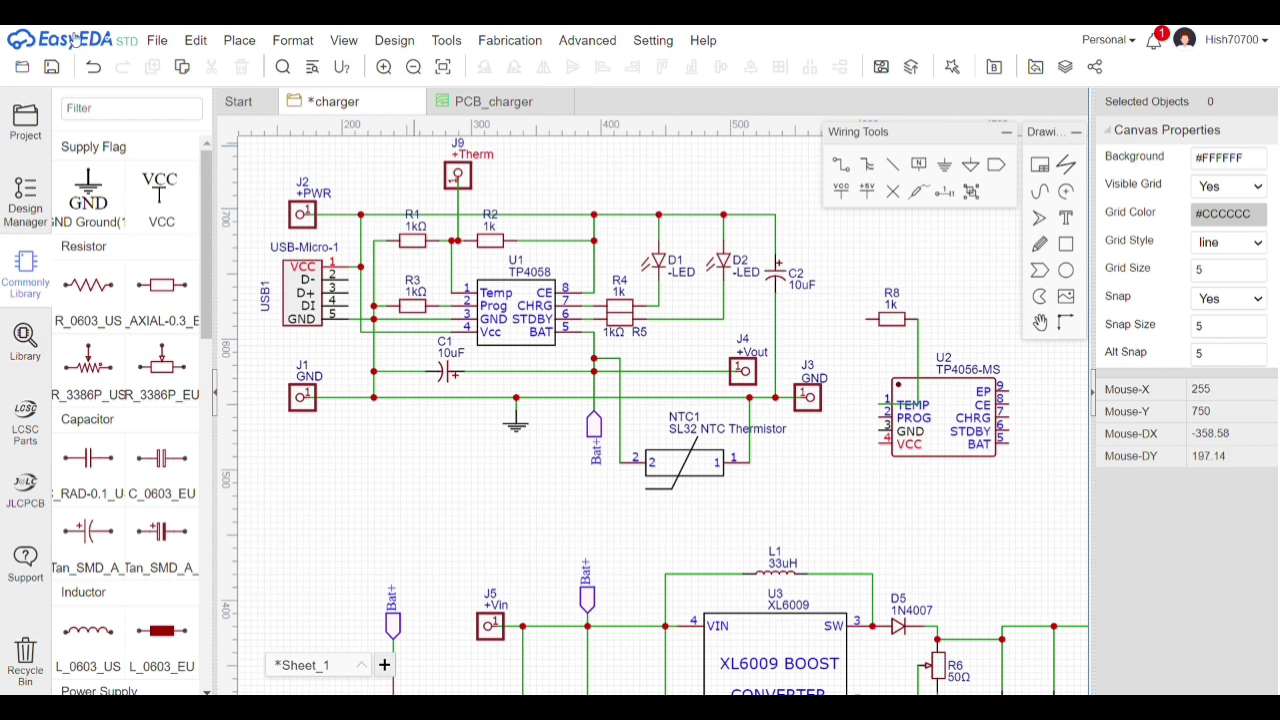
Draw freehand loops around the Bat+ net ports above the battery and beside the +Vin connector J5
click(195, 41)
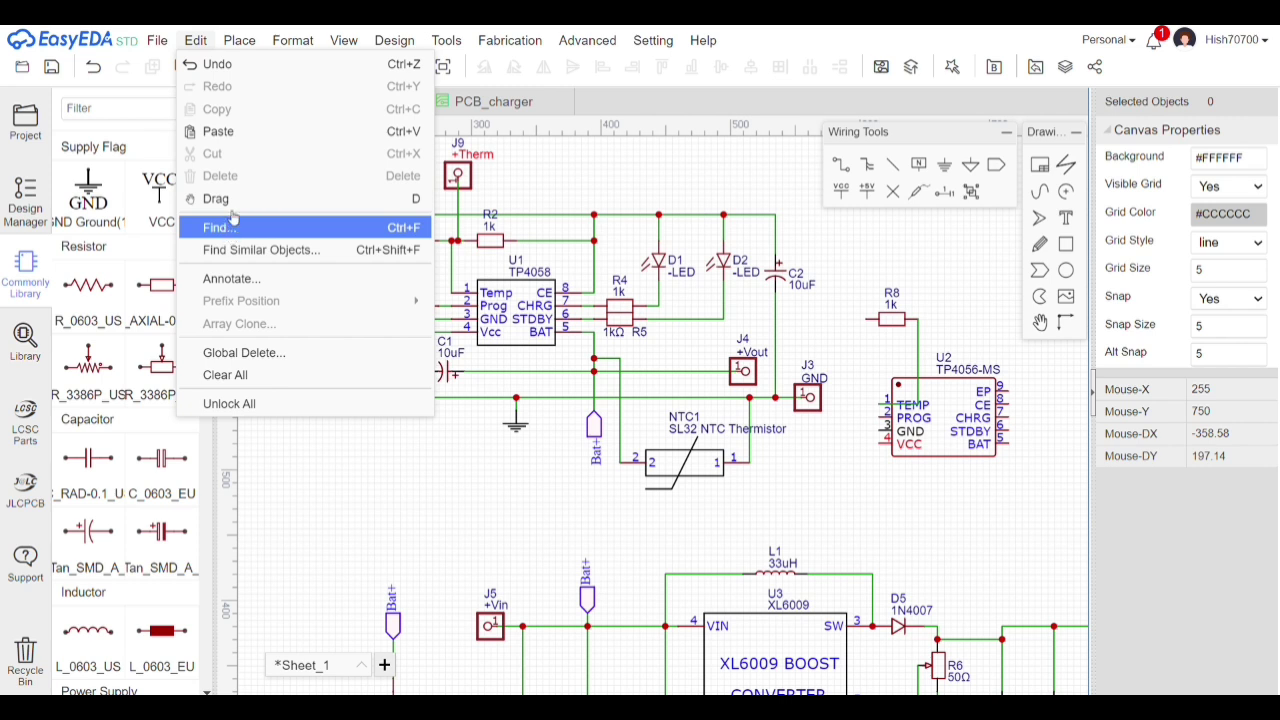
mouse_move(246, 50)
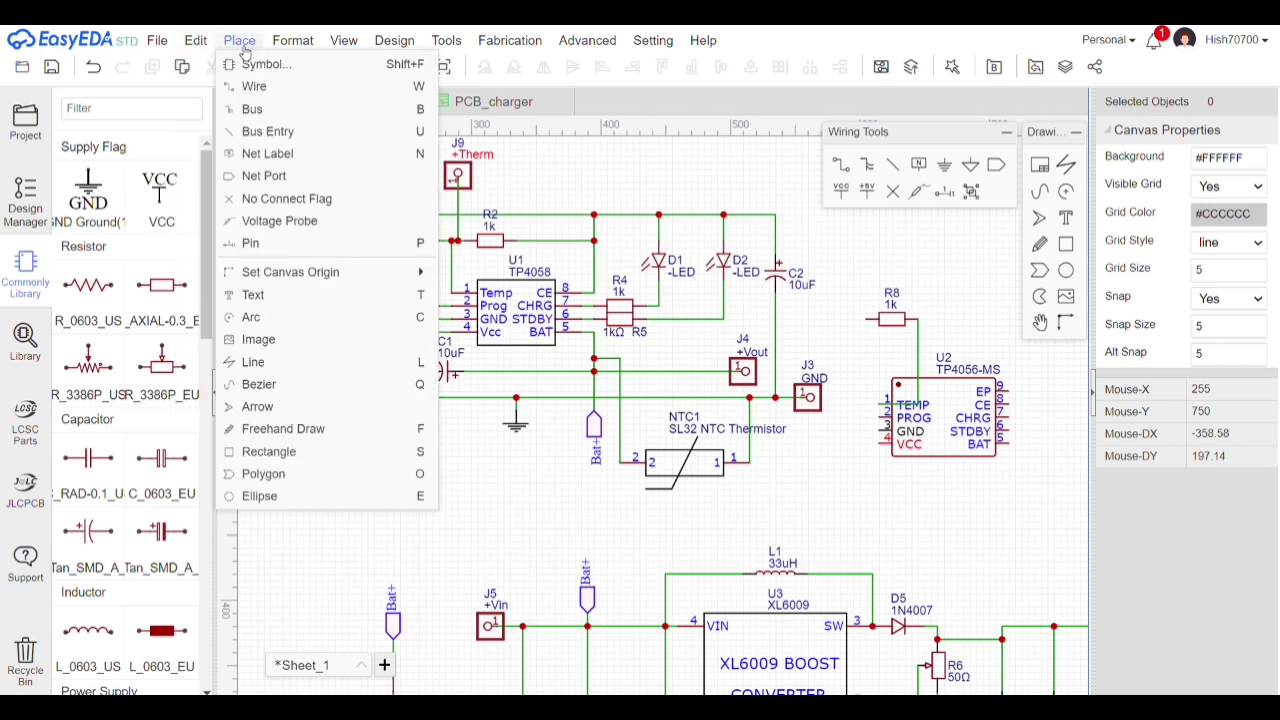
click(276, 437)
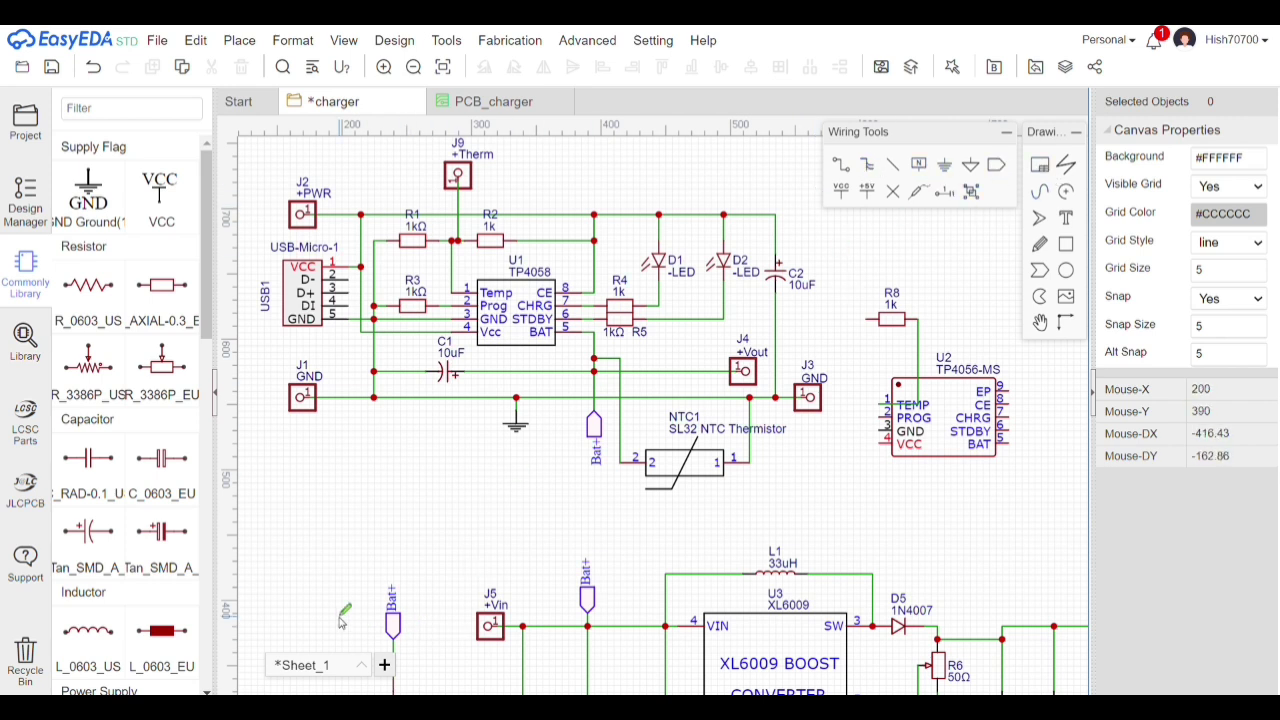
mouse_move(338, 615)
mouse_down()
mouse_move(386, 528)
mouse_move(428, 648)
mouse_move(364, 578)
mouse_up()
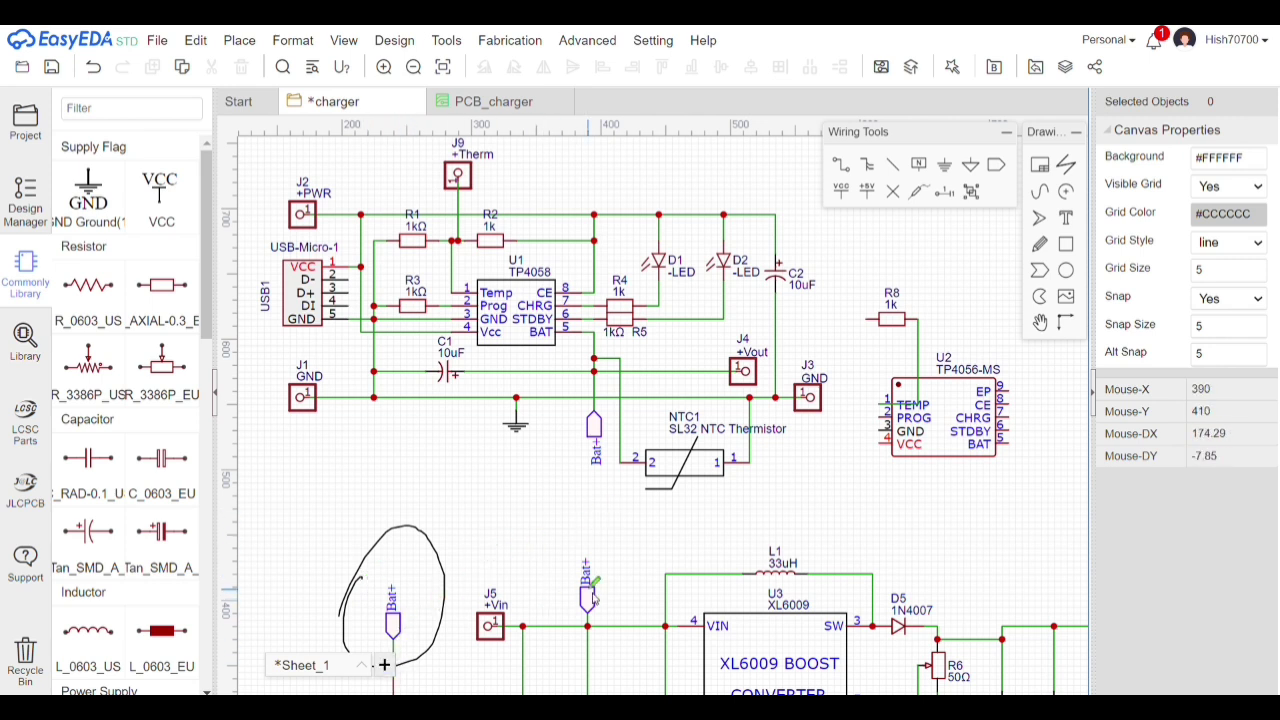
mouse_move(565, 615)
mouse_down()
mouse_move(610, 652)
mouse_move(560, 620)
mouse_up()
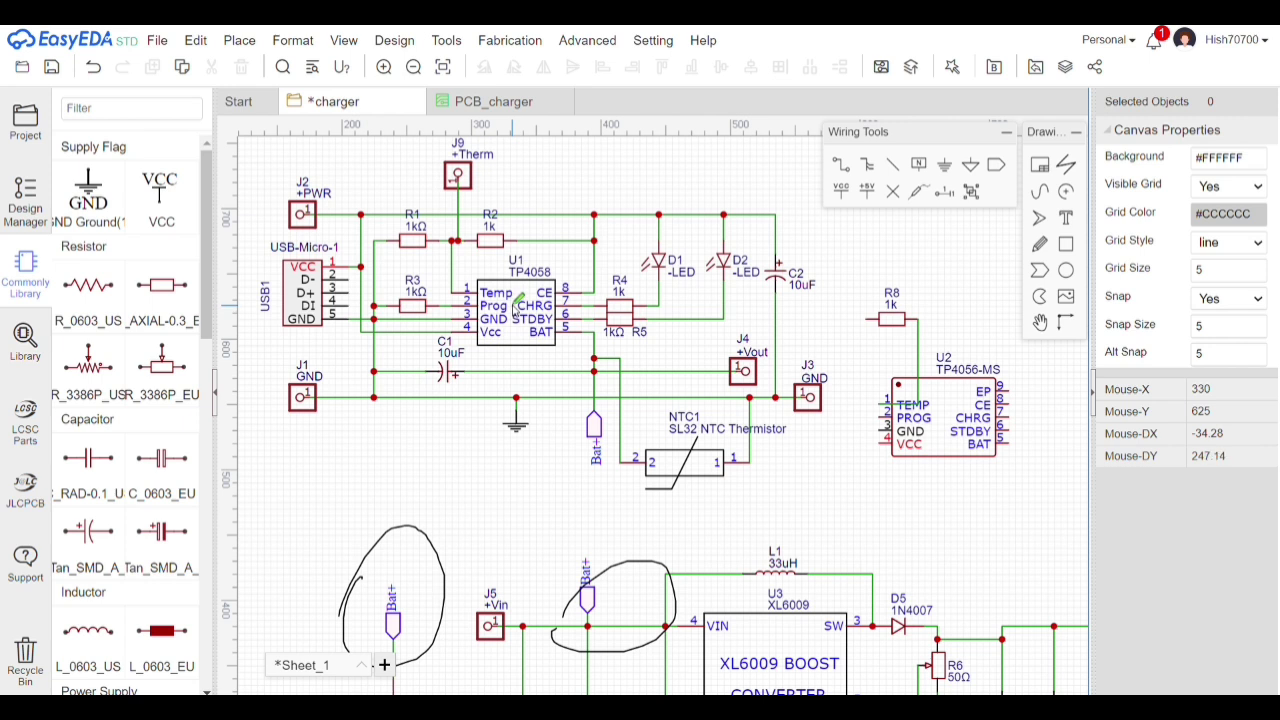
Close the charger schematic without saving its changes
click(512, 102)
click(378, 104)
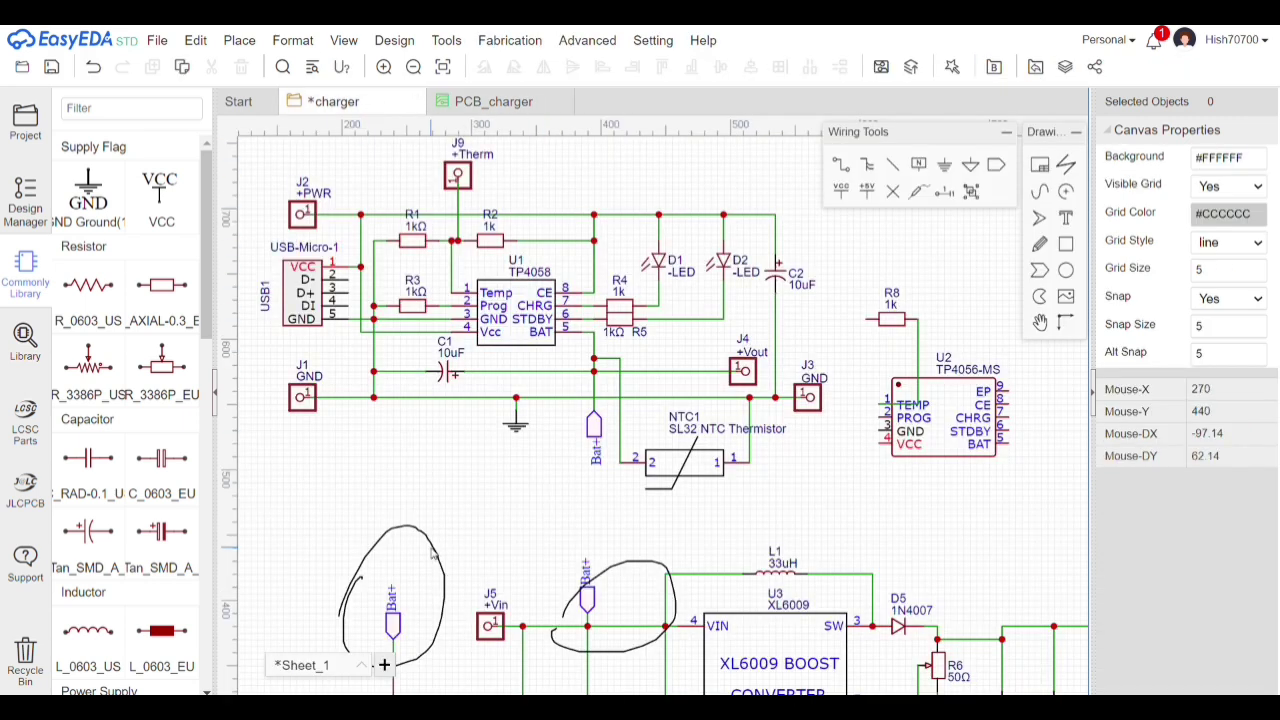
click(413, 102)
click(701, 393)
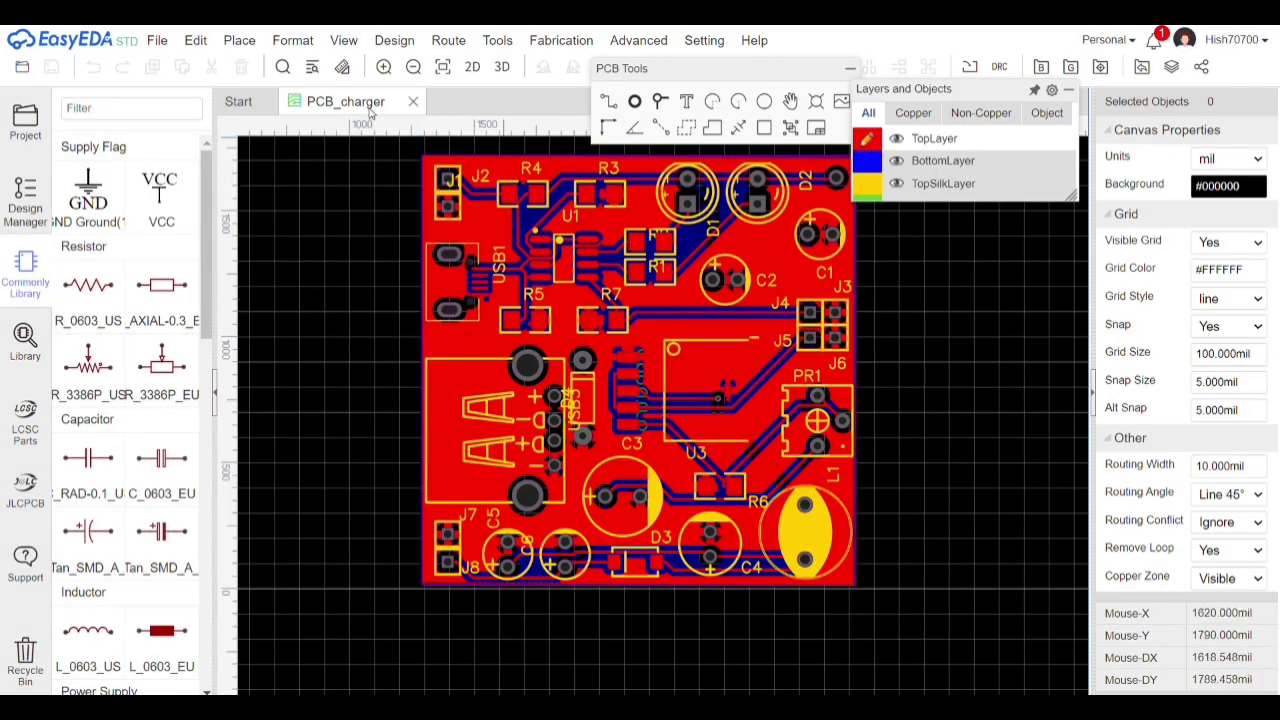
Reopen Sheet_1 of the charger project from the project list
click(25, 120)
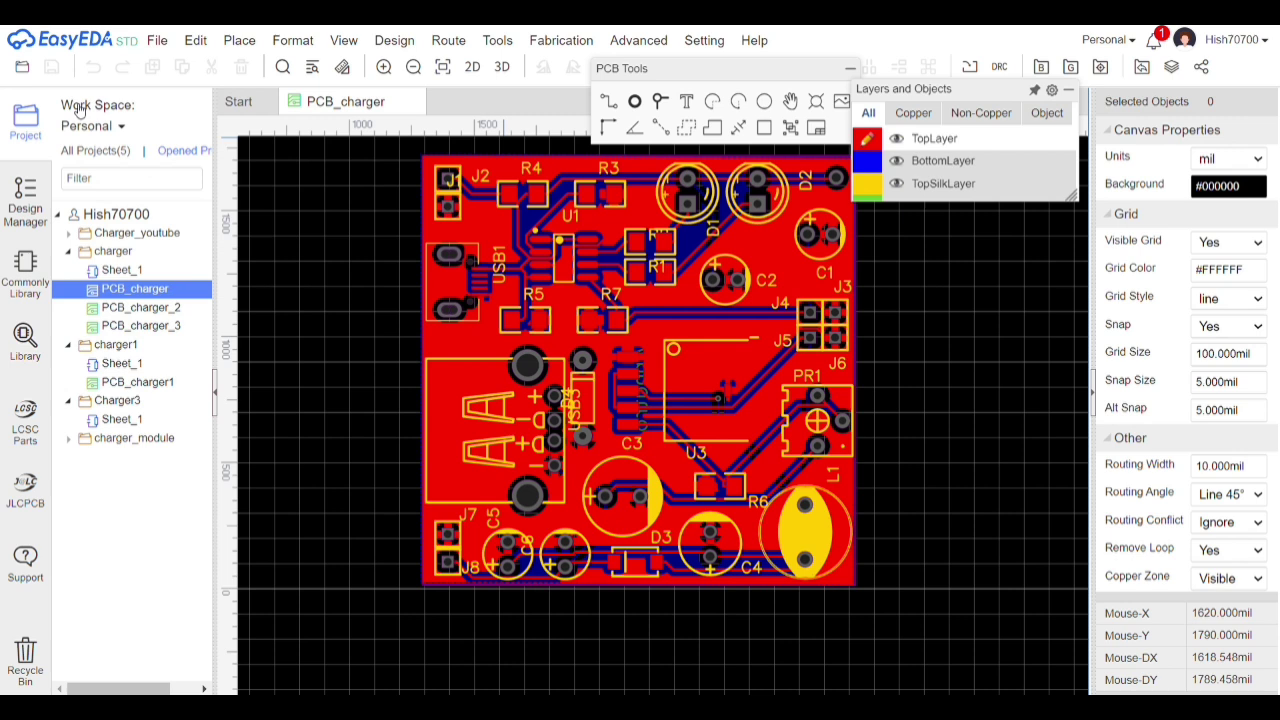
click(145, 253)
click(145, 252)
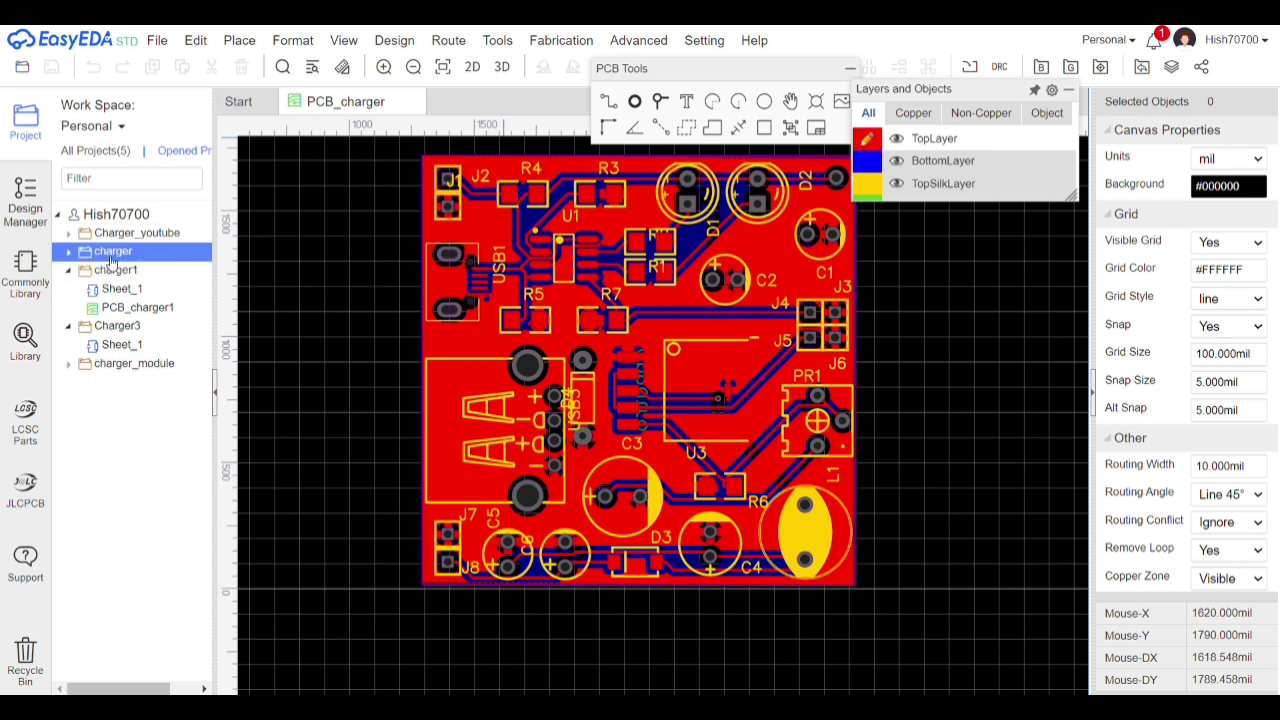
click(82, 254)
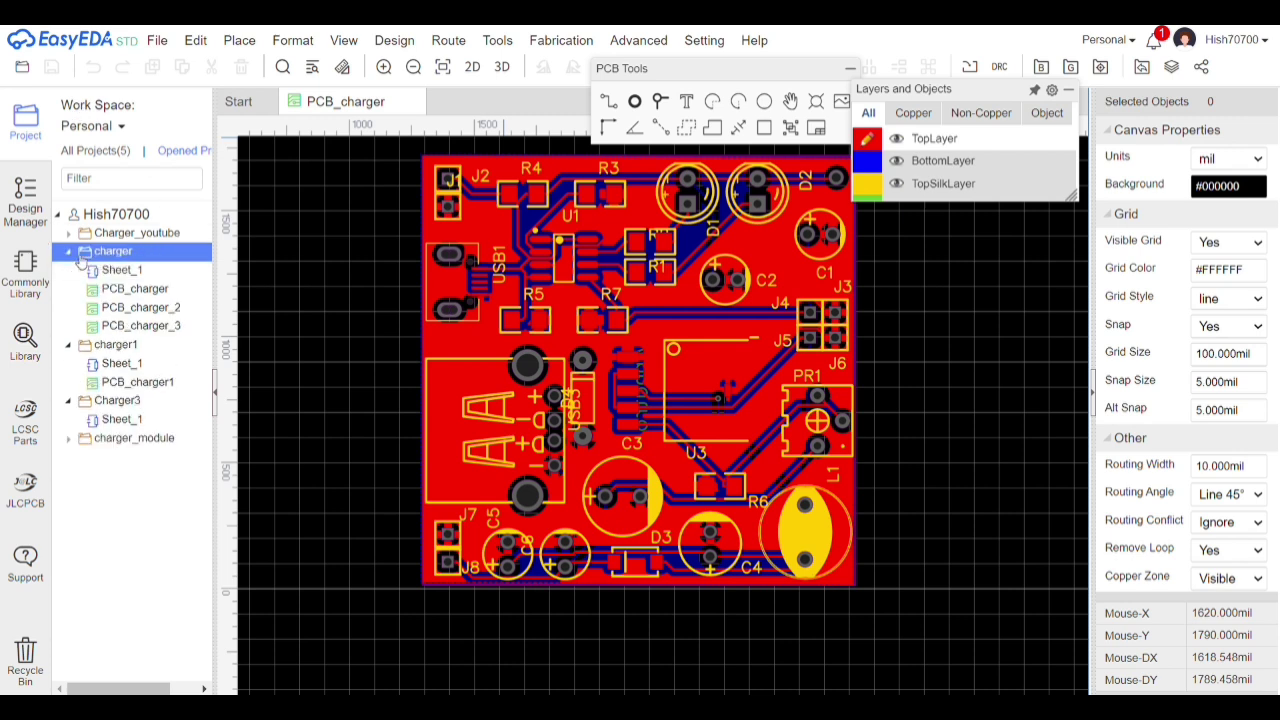
double_click(135, 271)
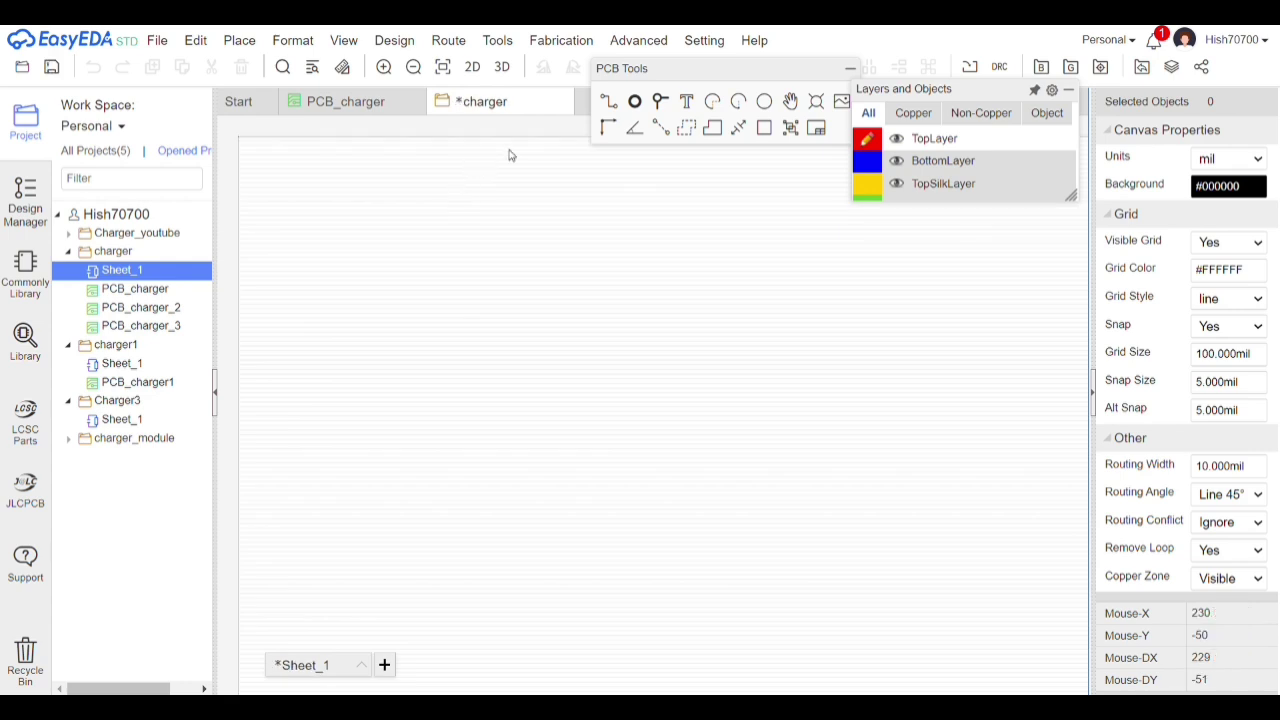
Start converting the schematic to a PCB and choose to check the unfinished nets first
mouse_move(418, 50)
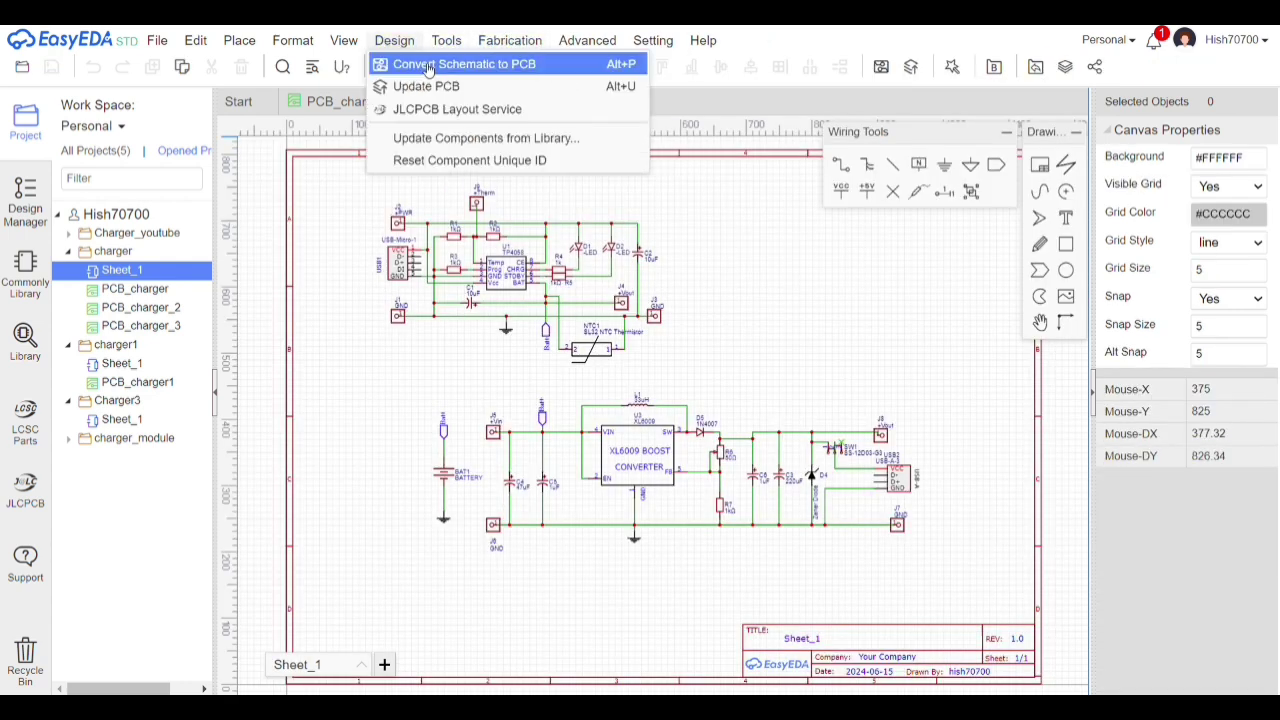
click(428, 66)
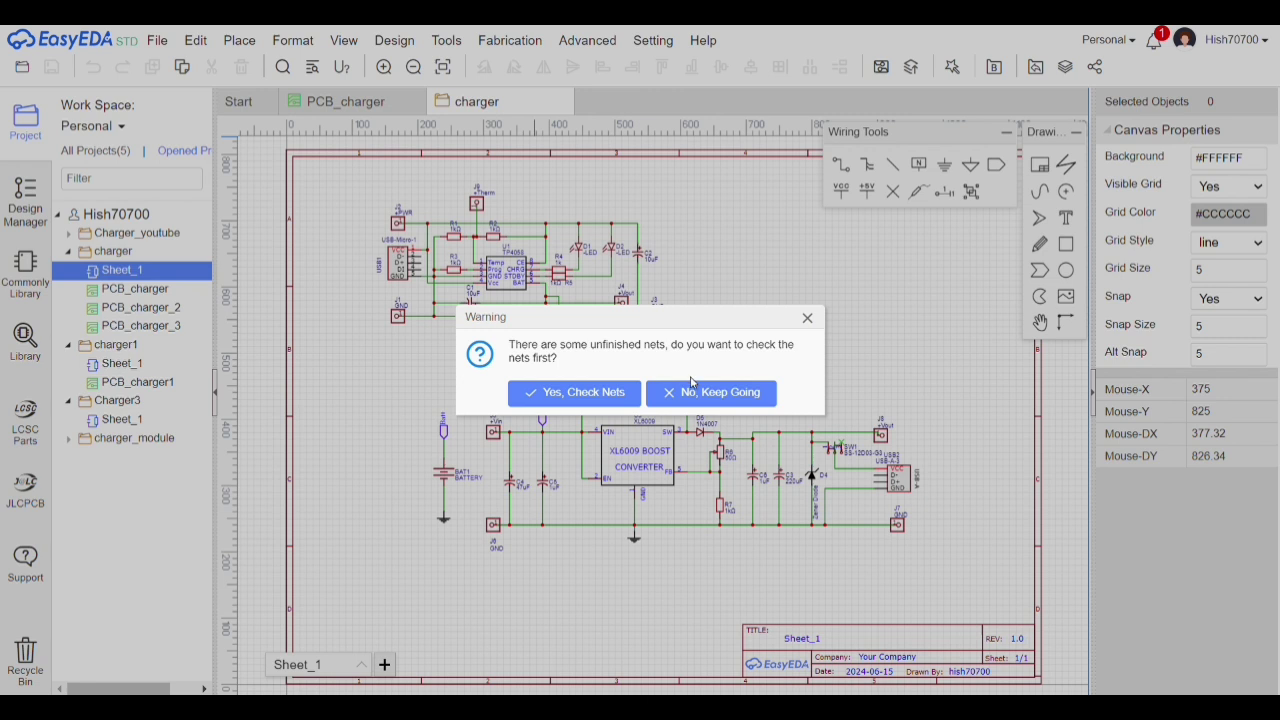
click(568, 396)
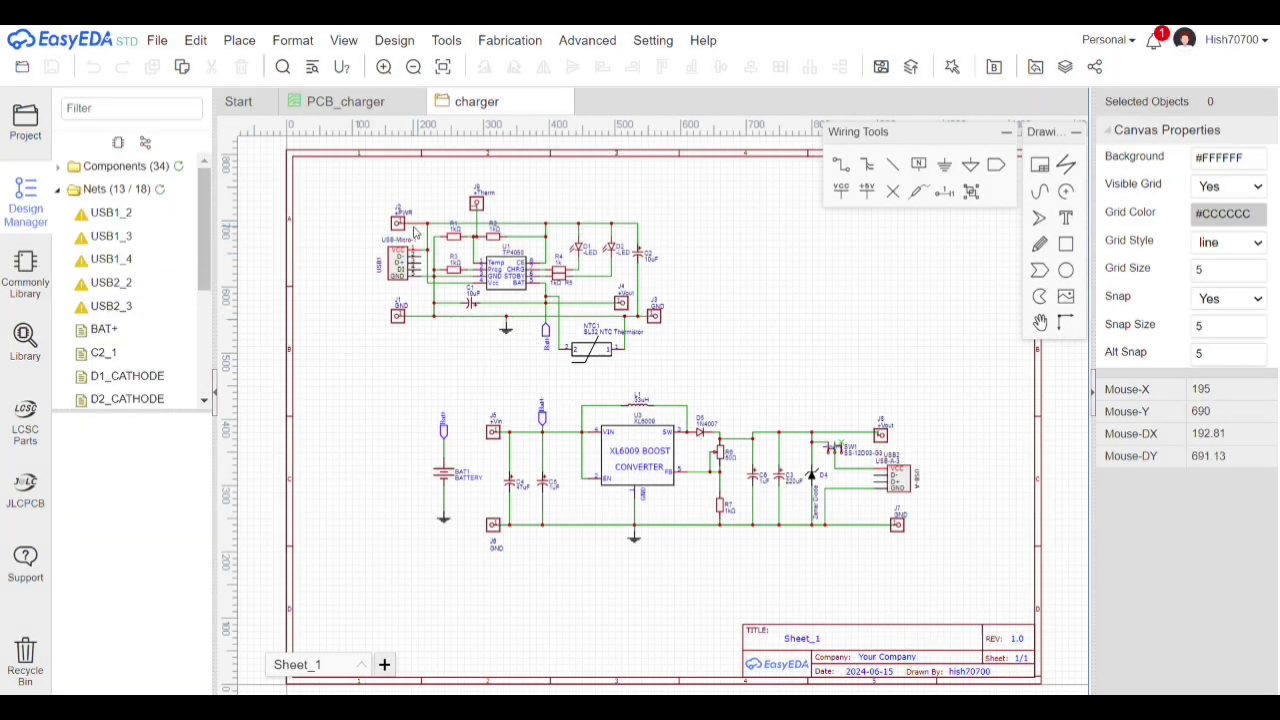
Place no-connect flags on the D-, D+ and DI pins of the USB-Micro-1 connector
scroll(415, 232, down, 1)
scroll(415, 232, up, 5)
scroll(415, 232, up, 1)
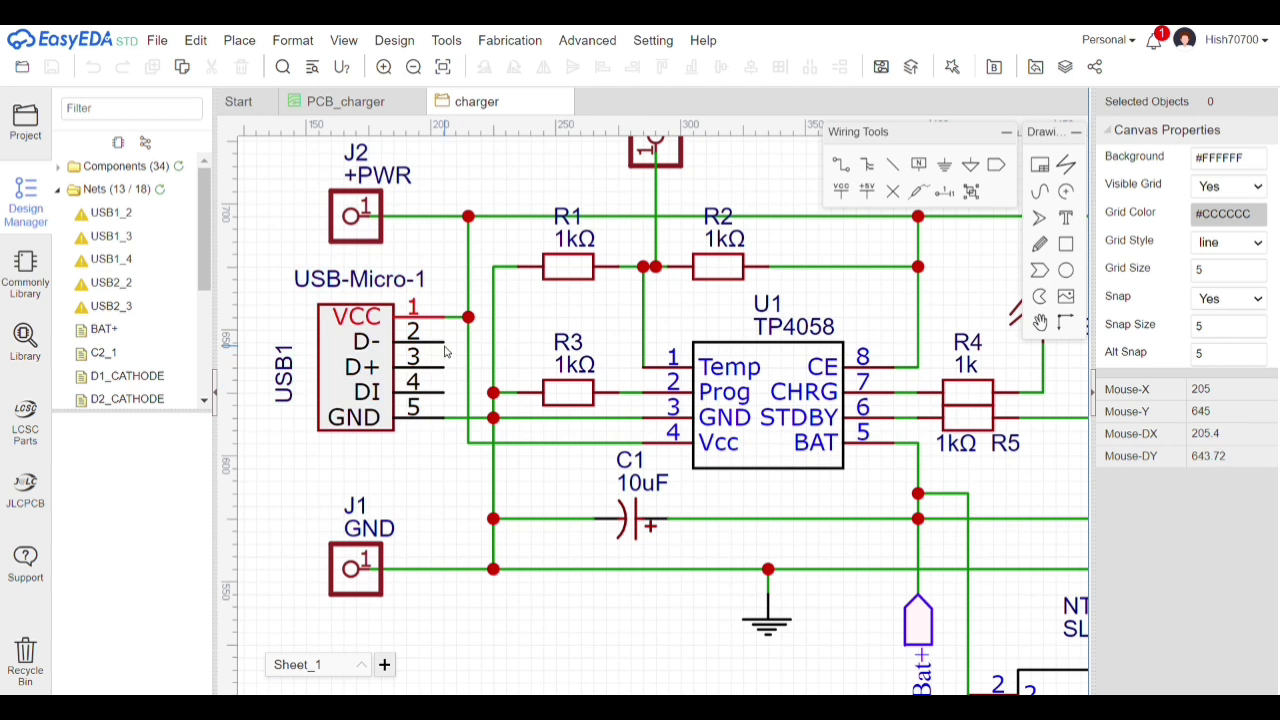
click(888, 192)
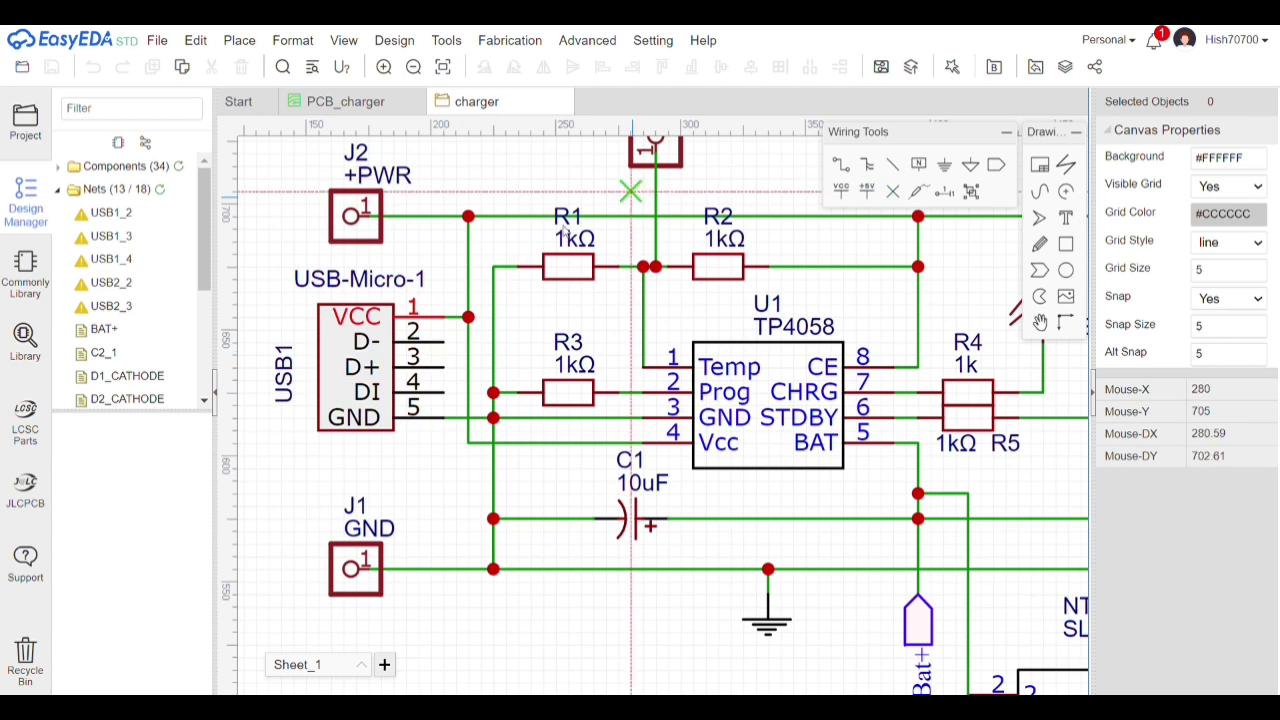
click(444, 343)
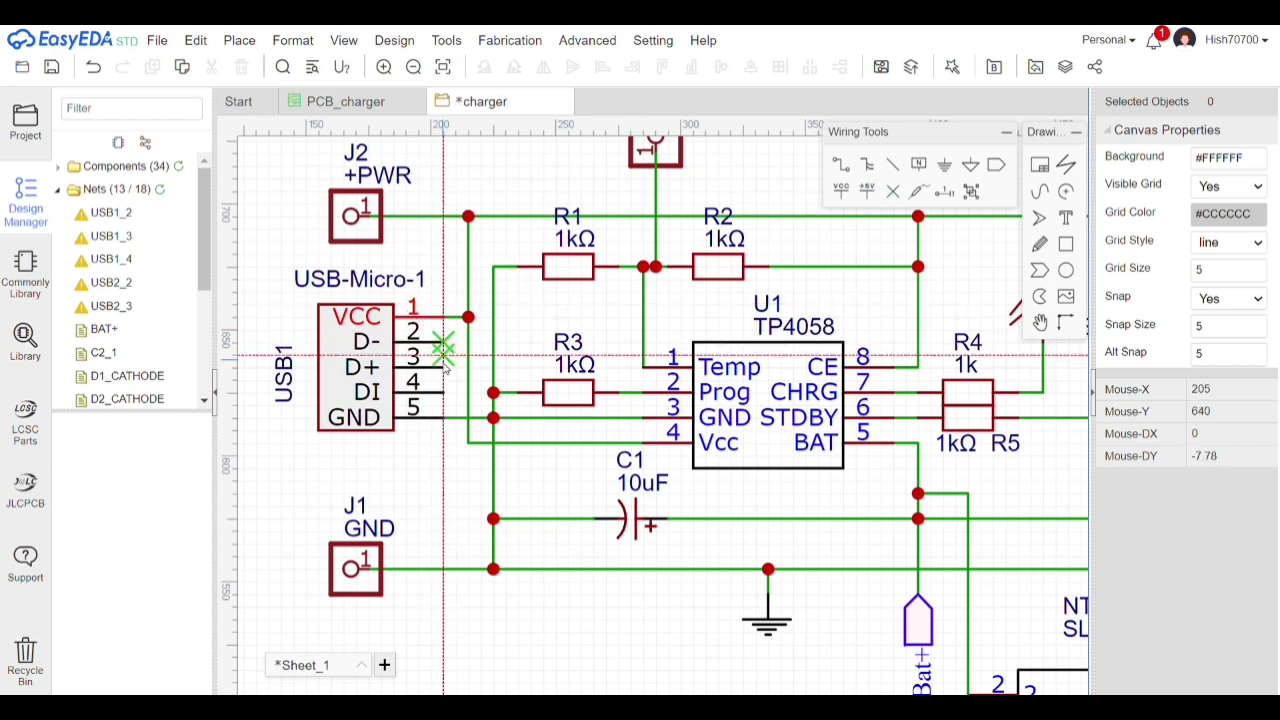
click(444, 366)
click(444, 391)
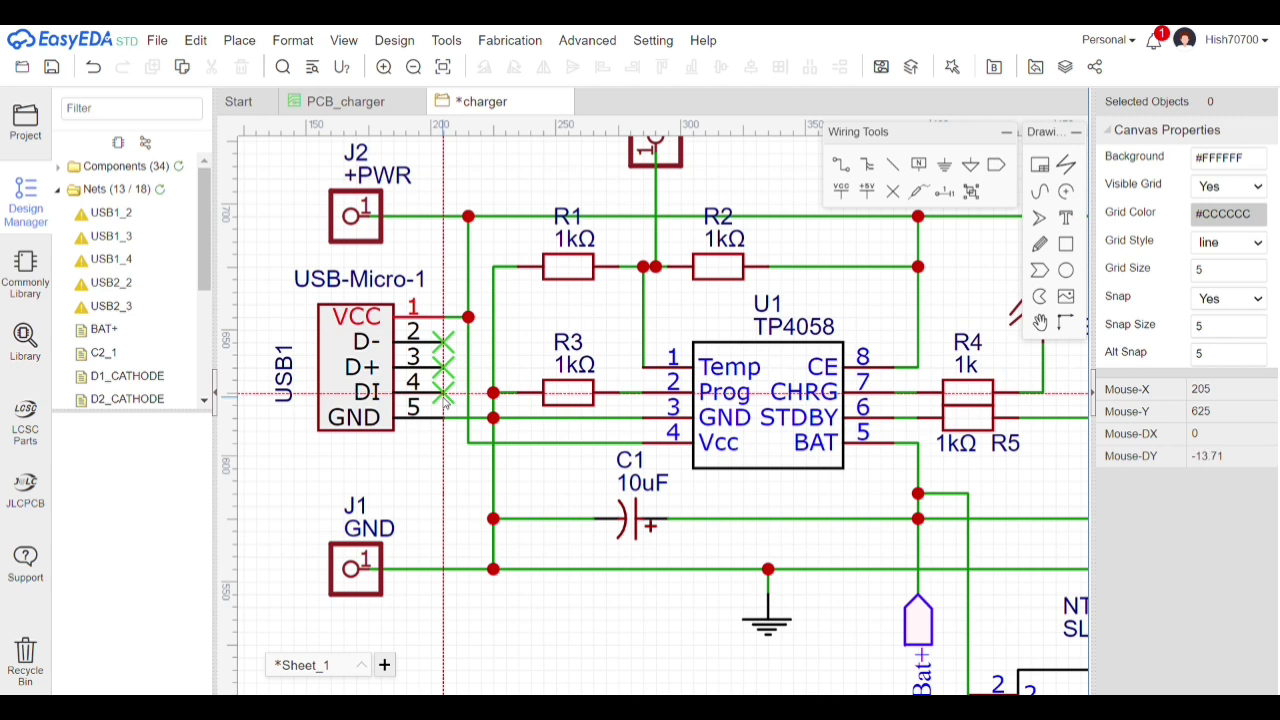
key(Escape)
Place no-connect flags on the D- and D+ pins of the USB-A-3 output connector USB2
scroll(659, 414, up, 2)
scroll(660, 411, down, 5)
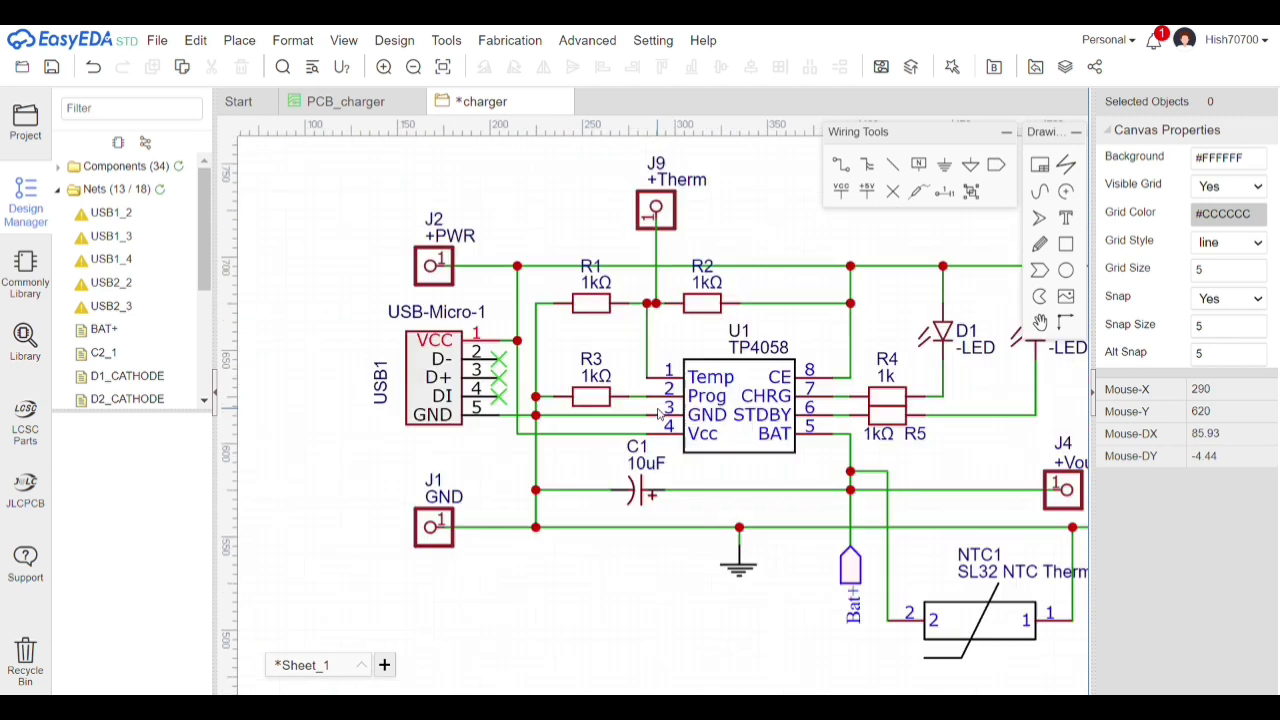
scroll(1045, 507, down, 3)
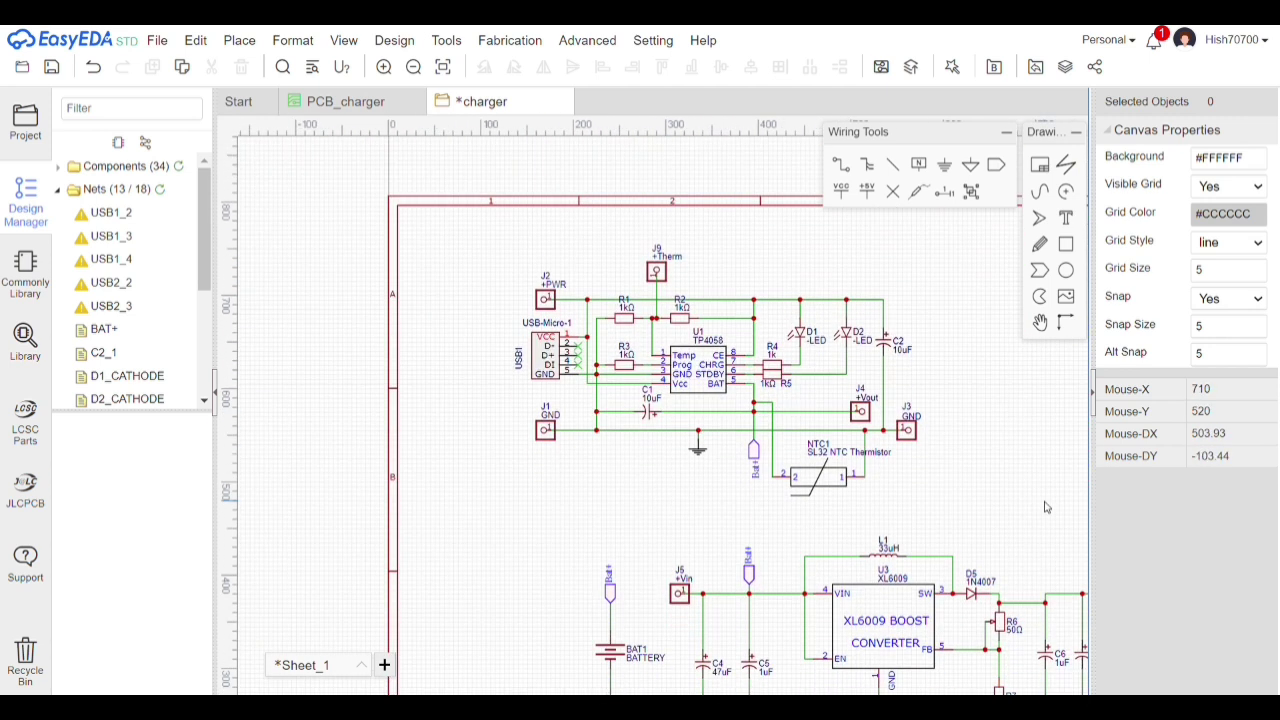
scroll(1045, 507, right, 6)
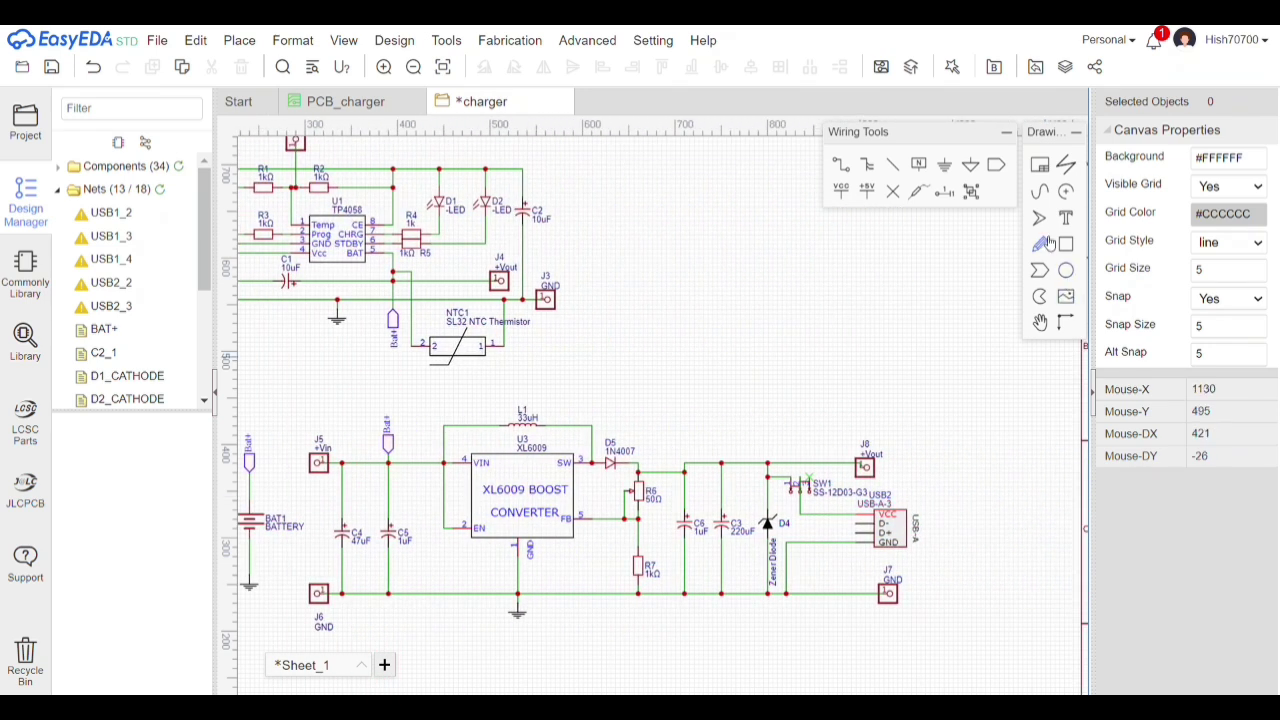
click(893, 191)
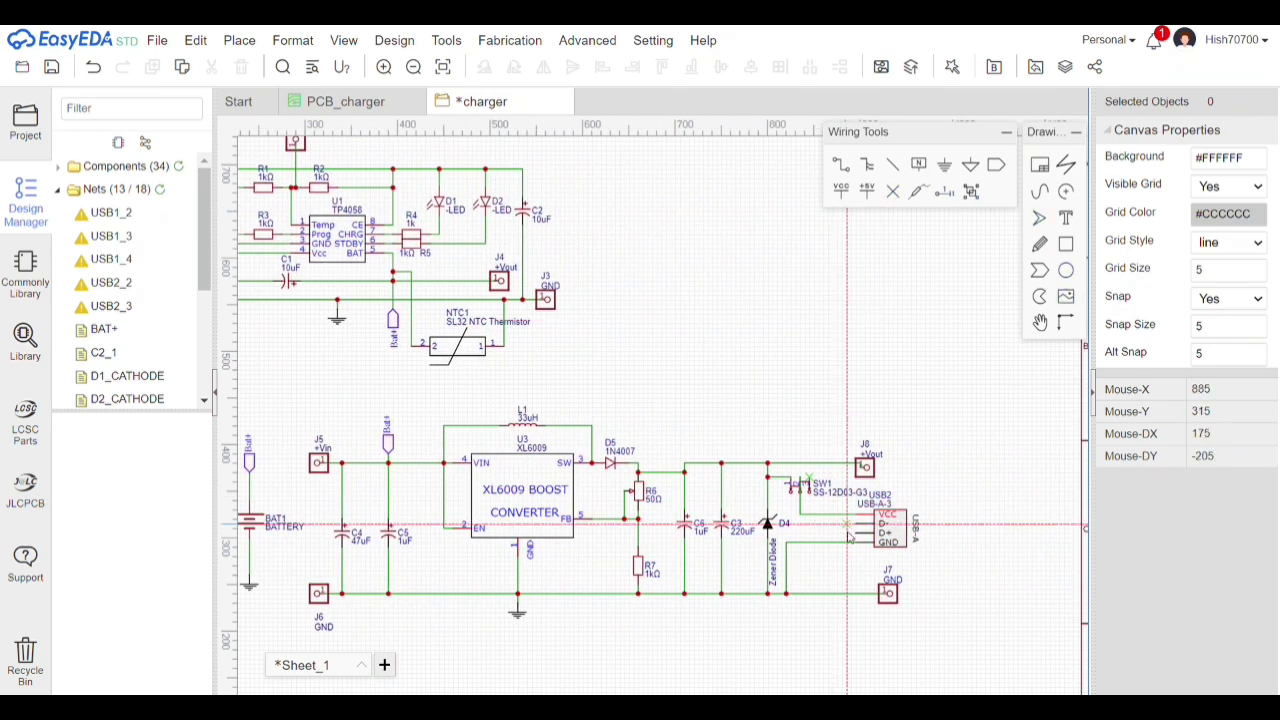
click(857, 525)
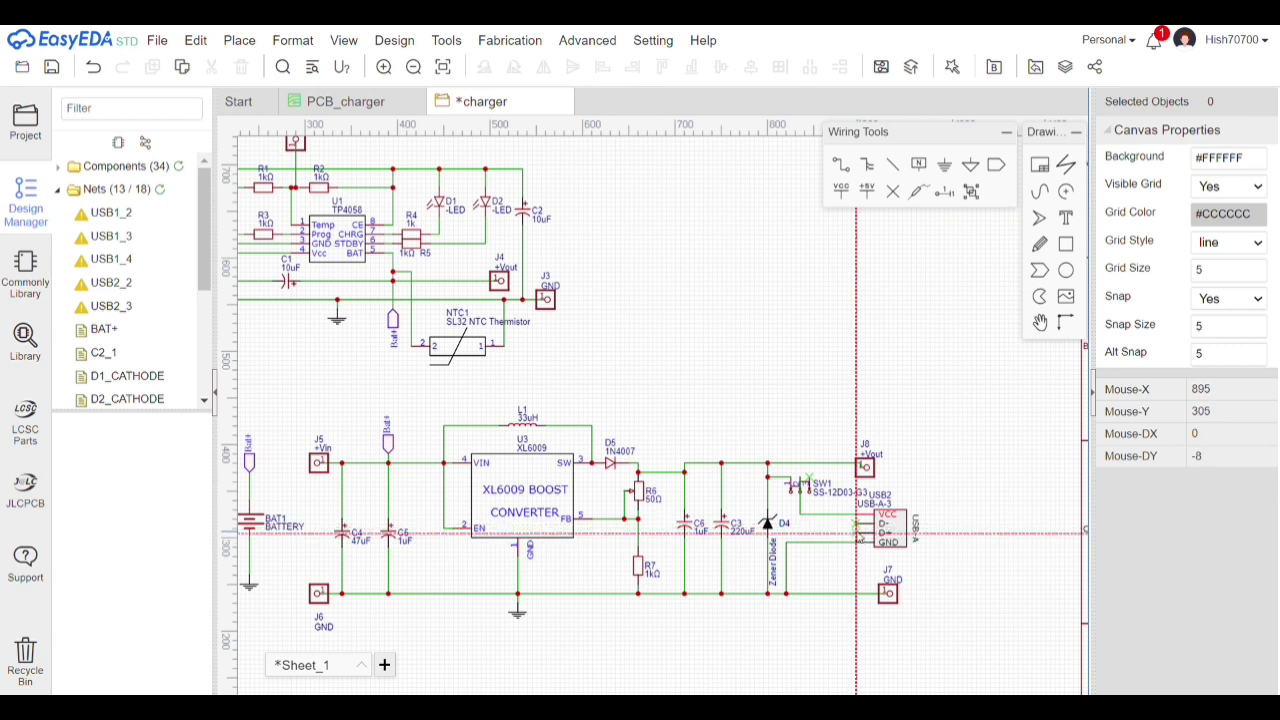
click(857, 535)
key(Escape)
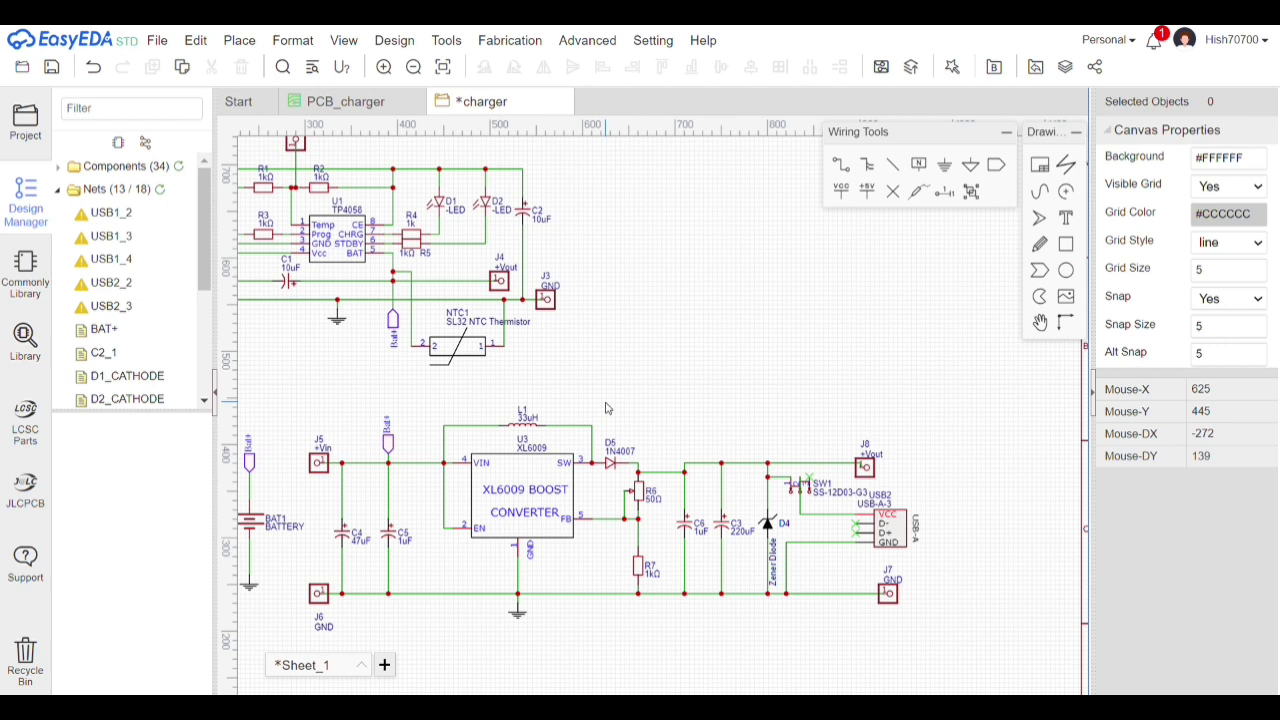
Save the charger schematic and convert it to a new PCB
click(394, 40)
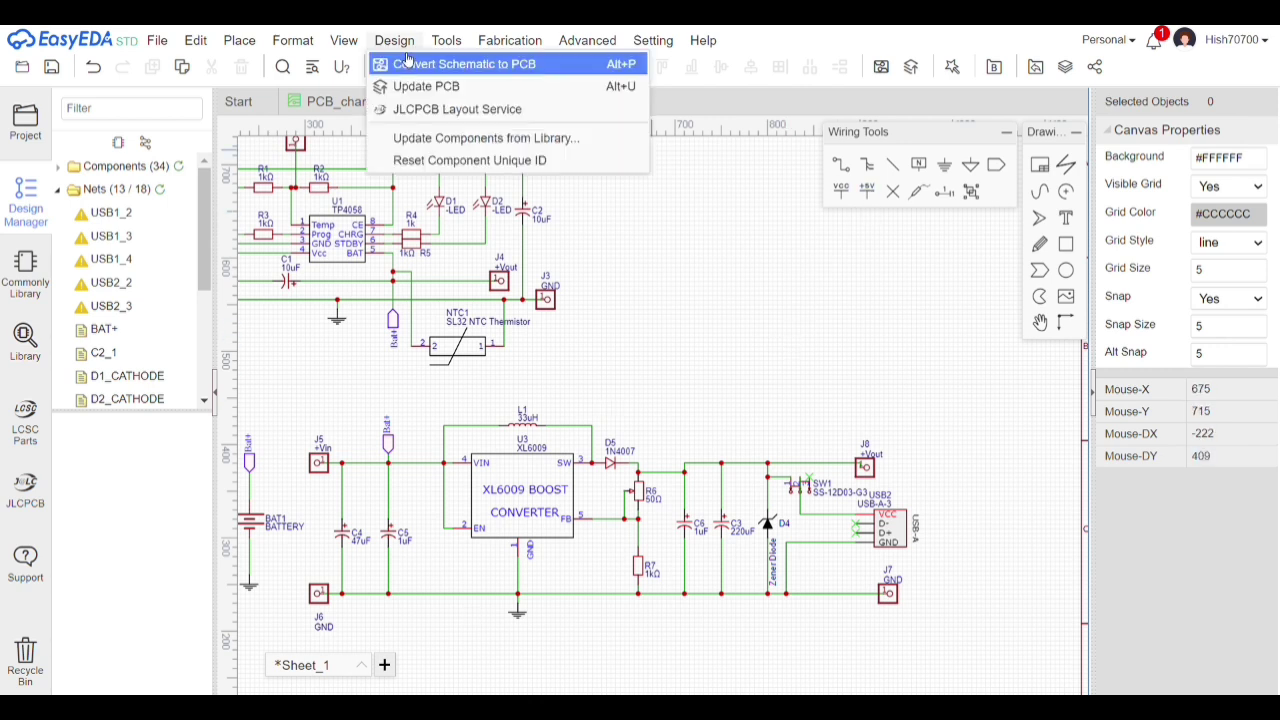
click(420, 61)
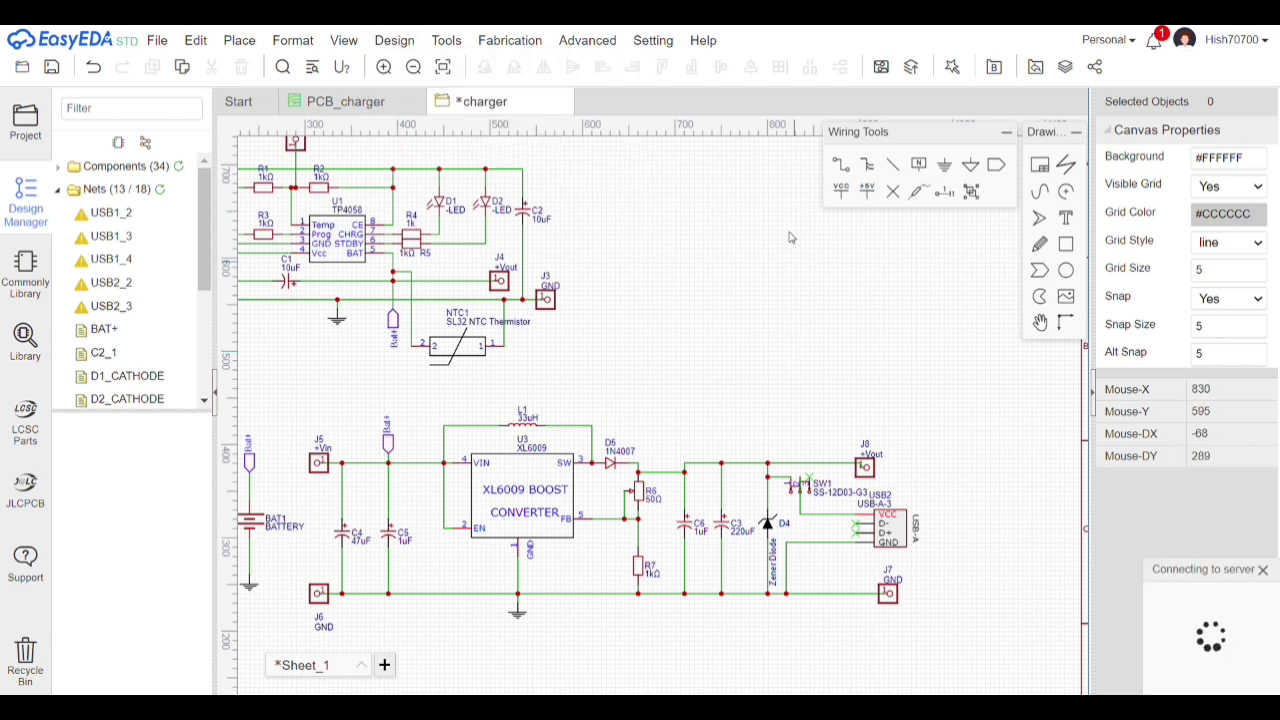
click(510, 40)
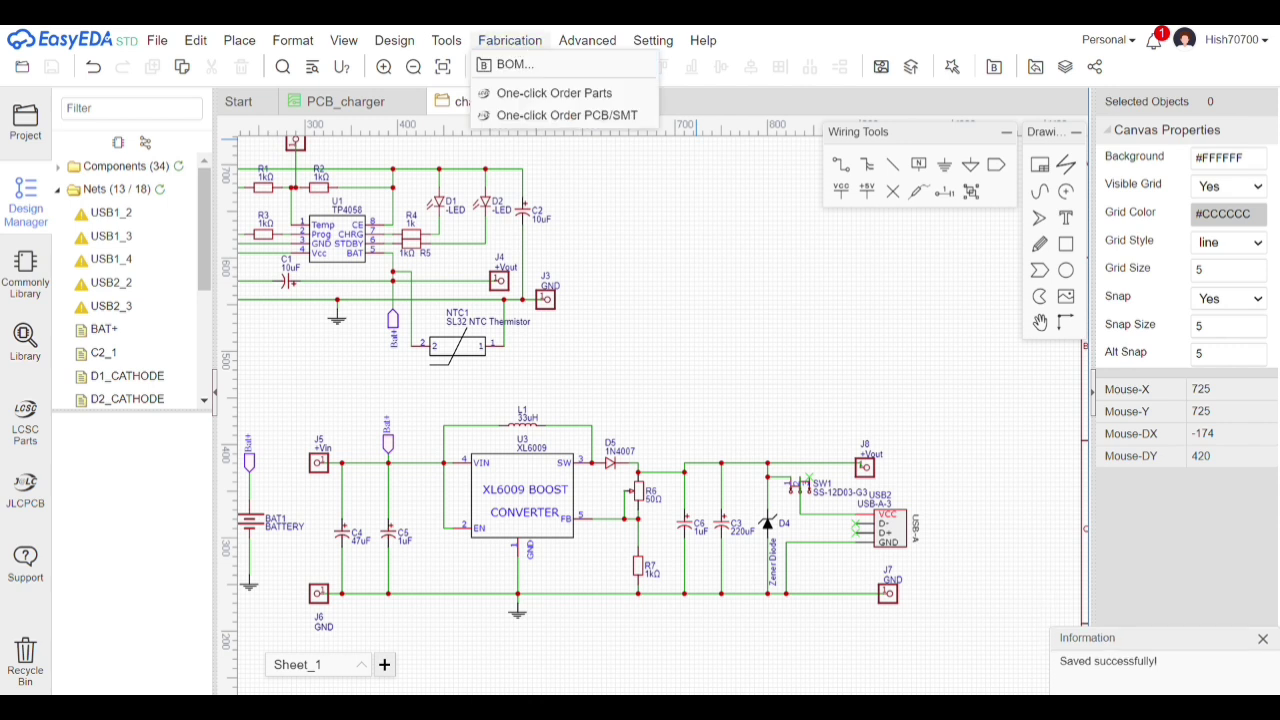
mouse_move(394, 40)
click(405, 66)
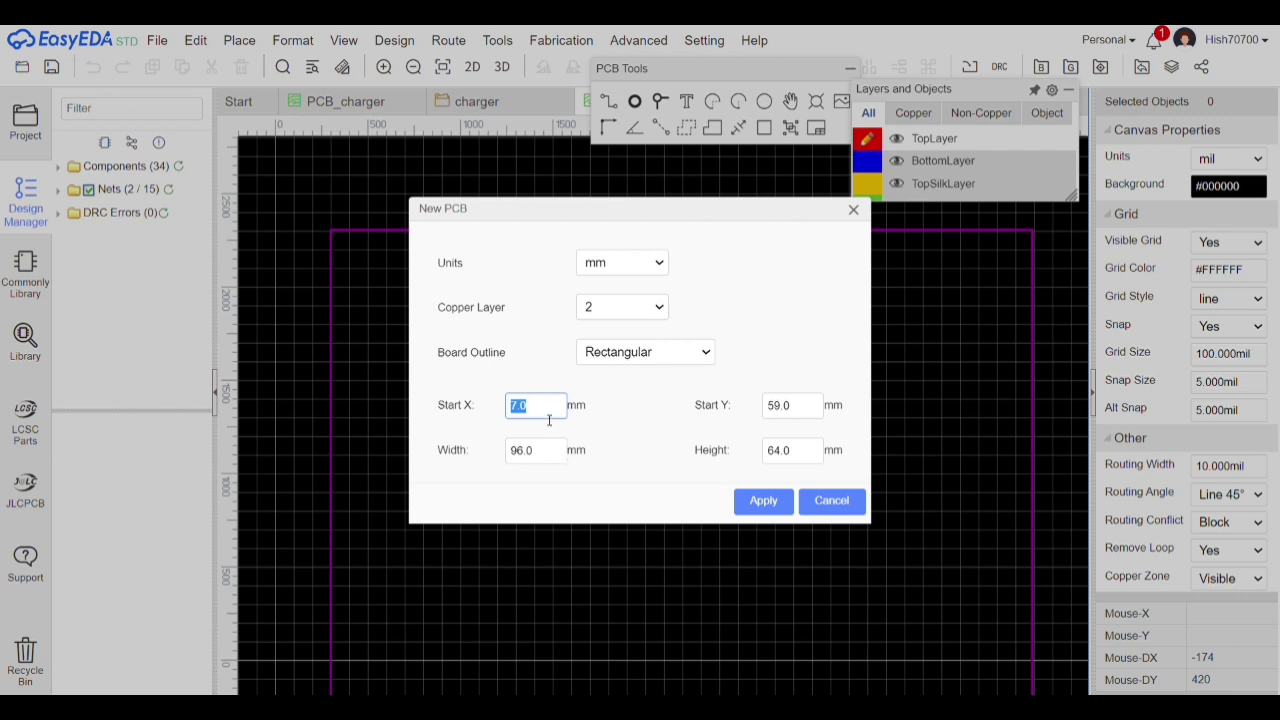
Create the rectangular board outline starting at X 0, Y 0 mm with a width of 66 mm and height of 36 mm
text(0)
double_click(790, 408)
text(0)
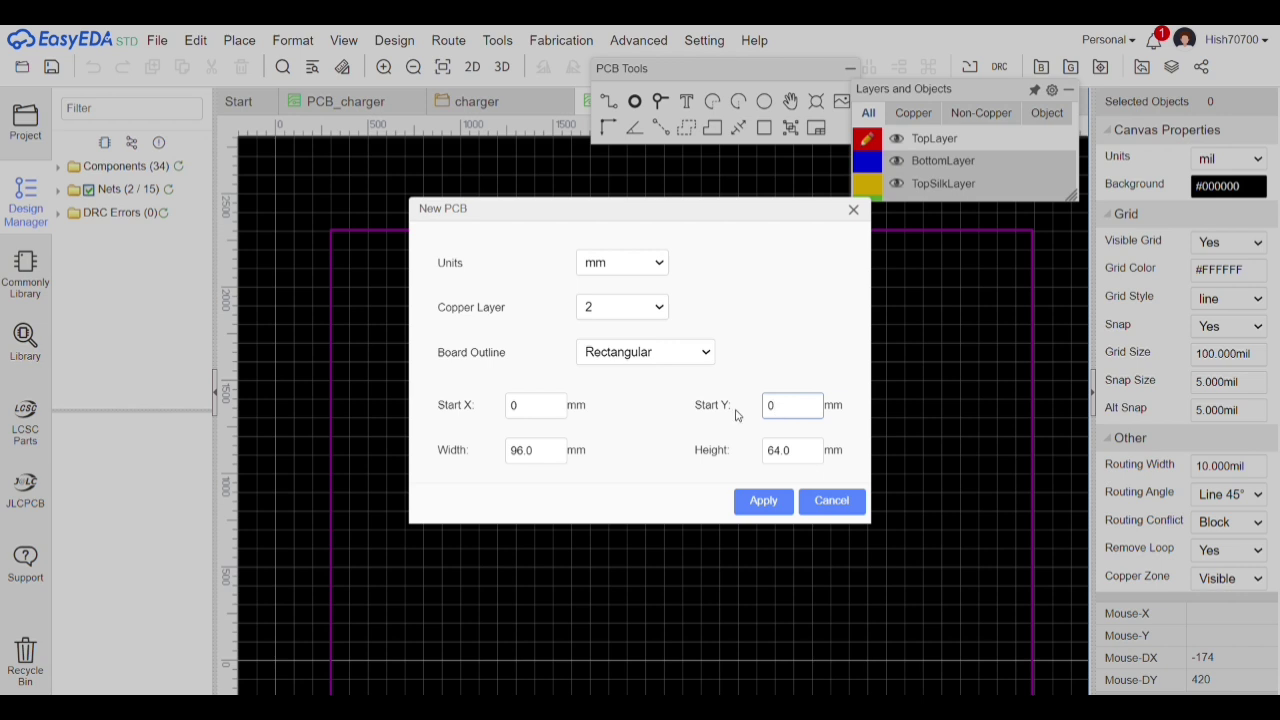
double_click(529, 451)
text(66)
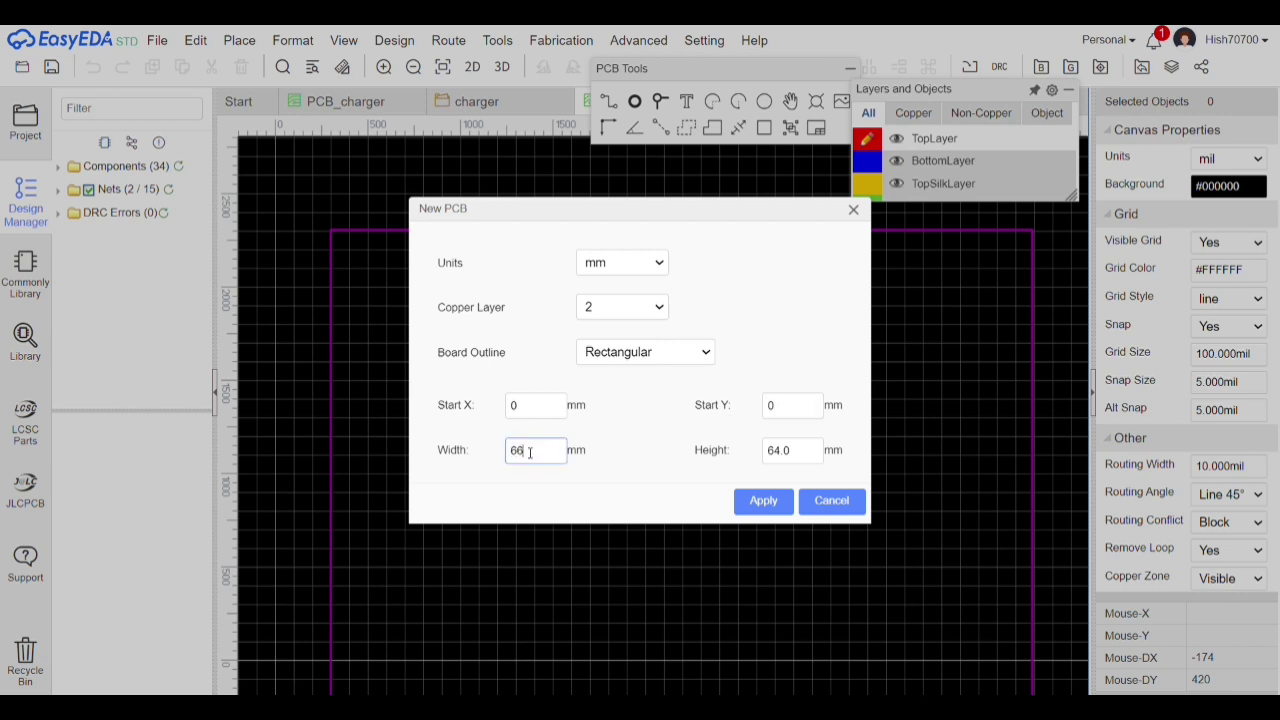
double_click(793, 451)
text(36)
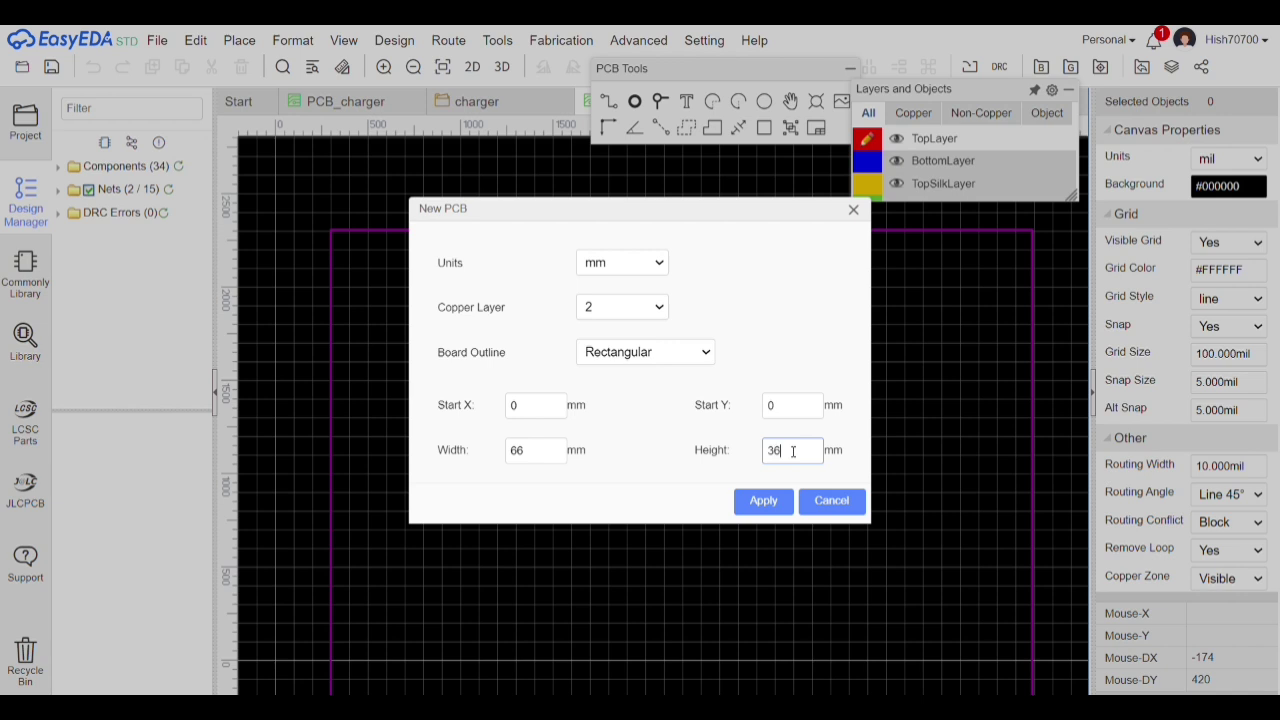
click(763, 500)
Examine the new board outline and the unplaced component footprints with their ratlines
scroll(583, 515, down, 5)
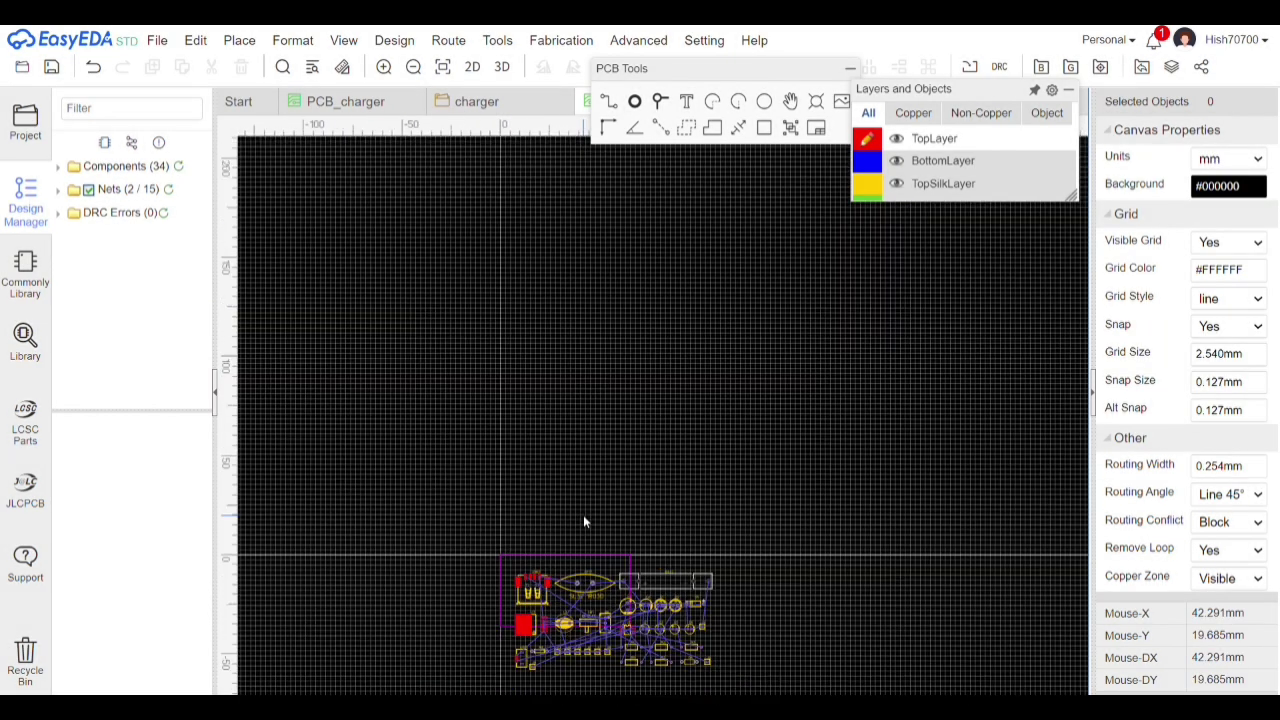
key(Down)
key(Down)
key(Down)
key(Down)
key(Down)
key(Down)
key(Down)
key(Down)
key(Down)
key(Down)
key(Down)
key(Down)
key(Down)
key(Down)
key(Down)
key(Down)
key(Down)
key(Down)
key(Down)
key(Down)
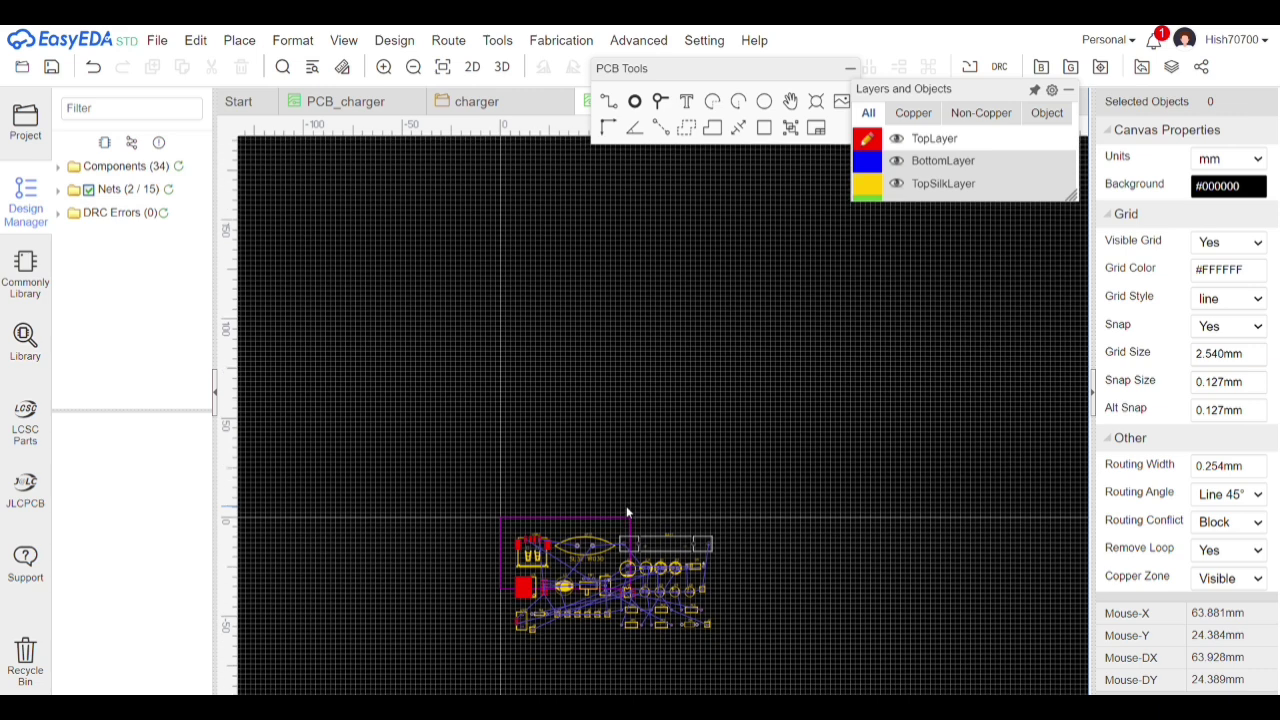
scroll(554, 428, down, 1)
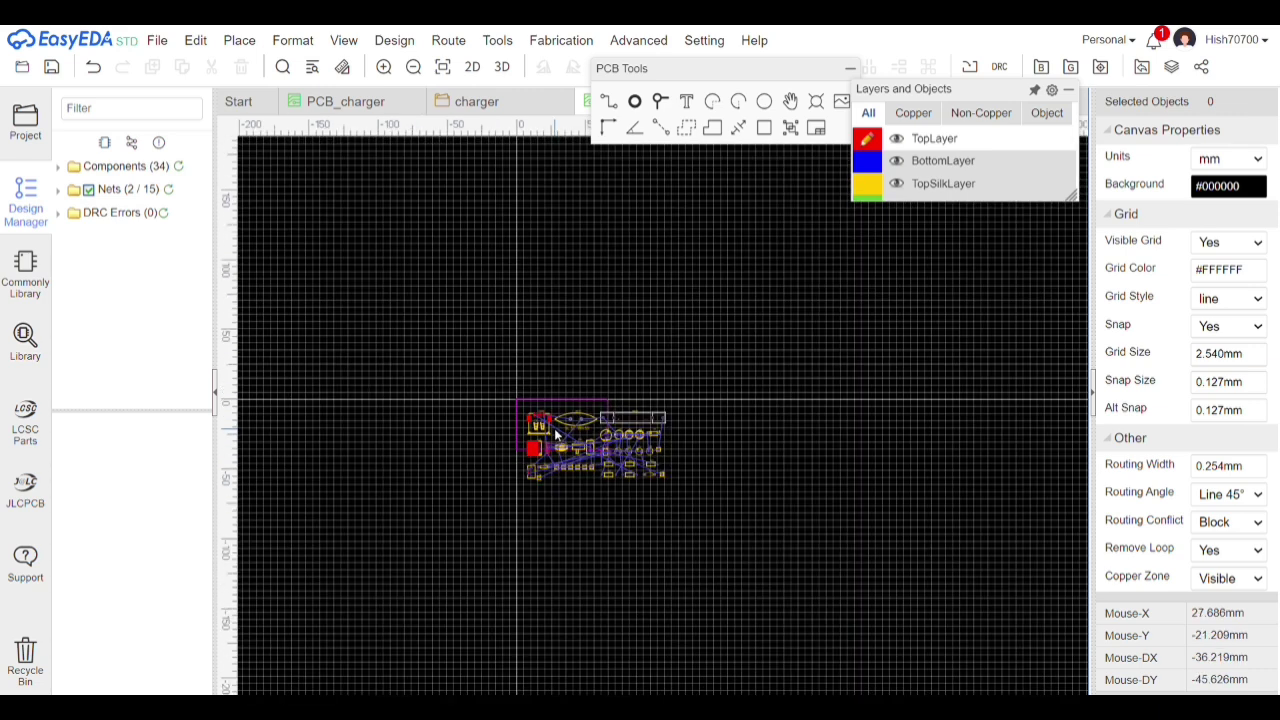
scroll(554, 428, up, 1)
scroll(554, 428, up, 2)
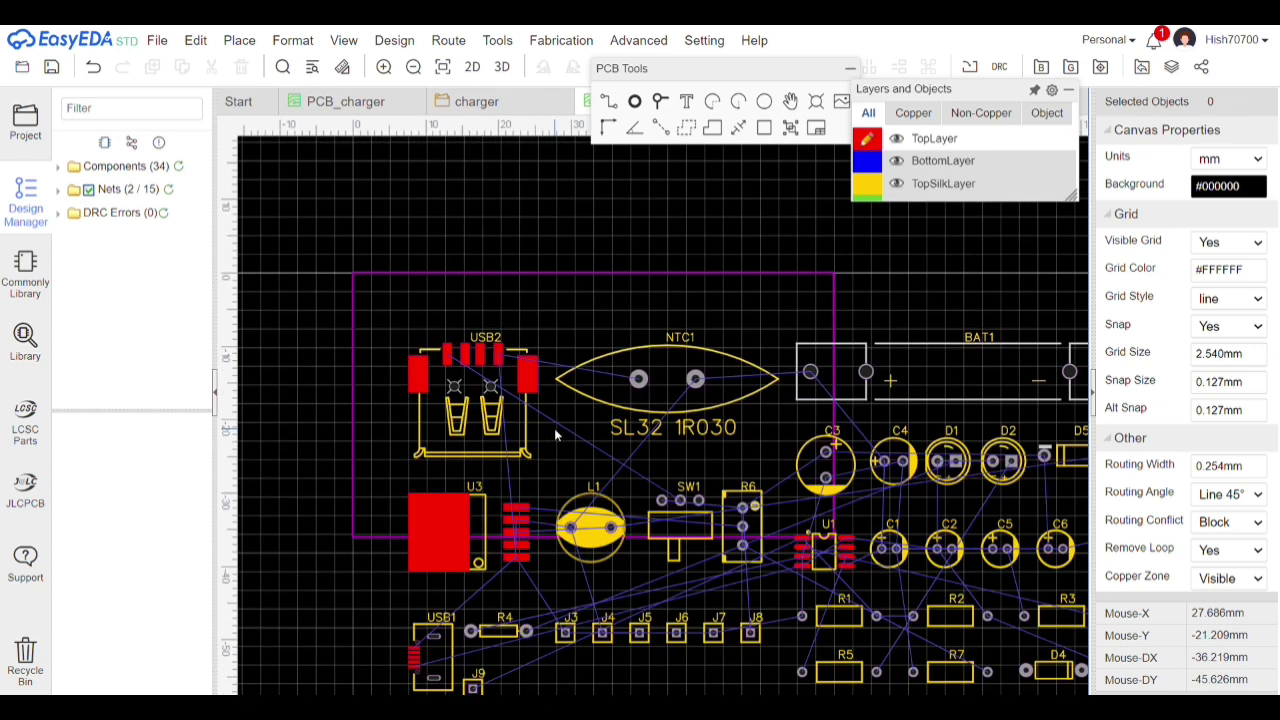
Lock the rectangular board outline in place
click(554, 273)
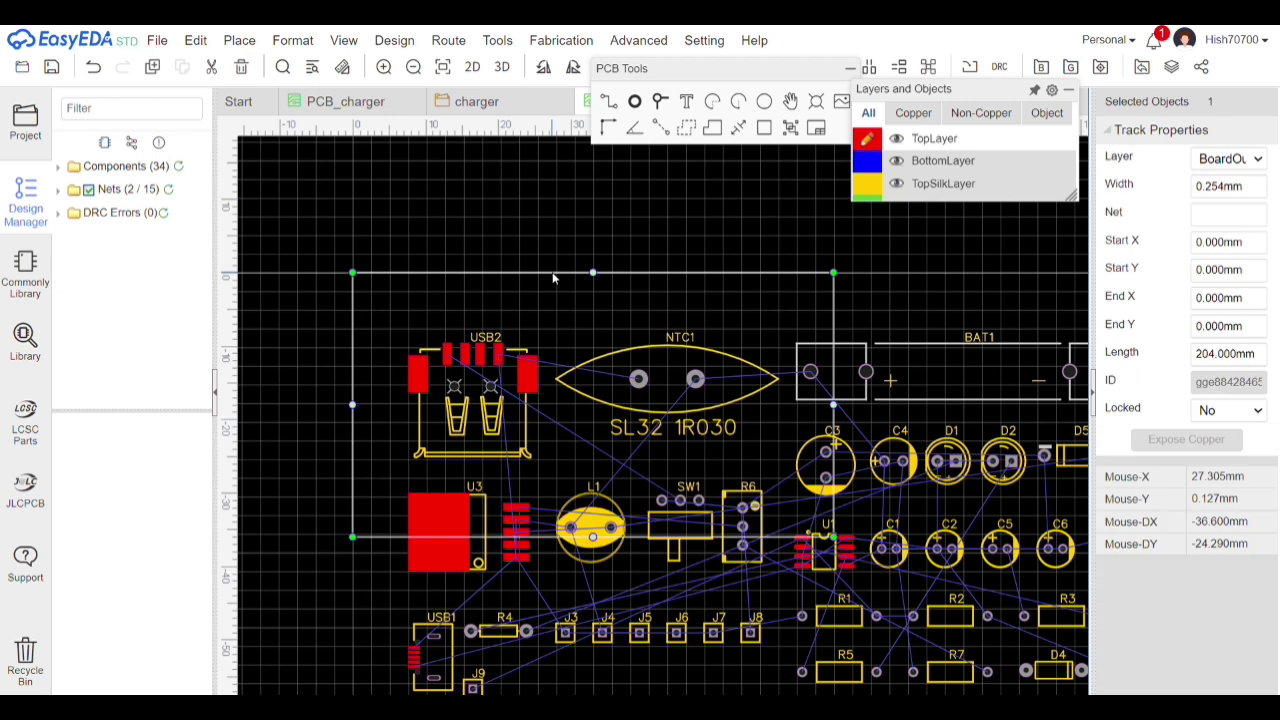
click(1212, 404)
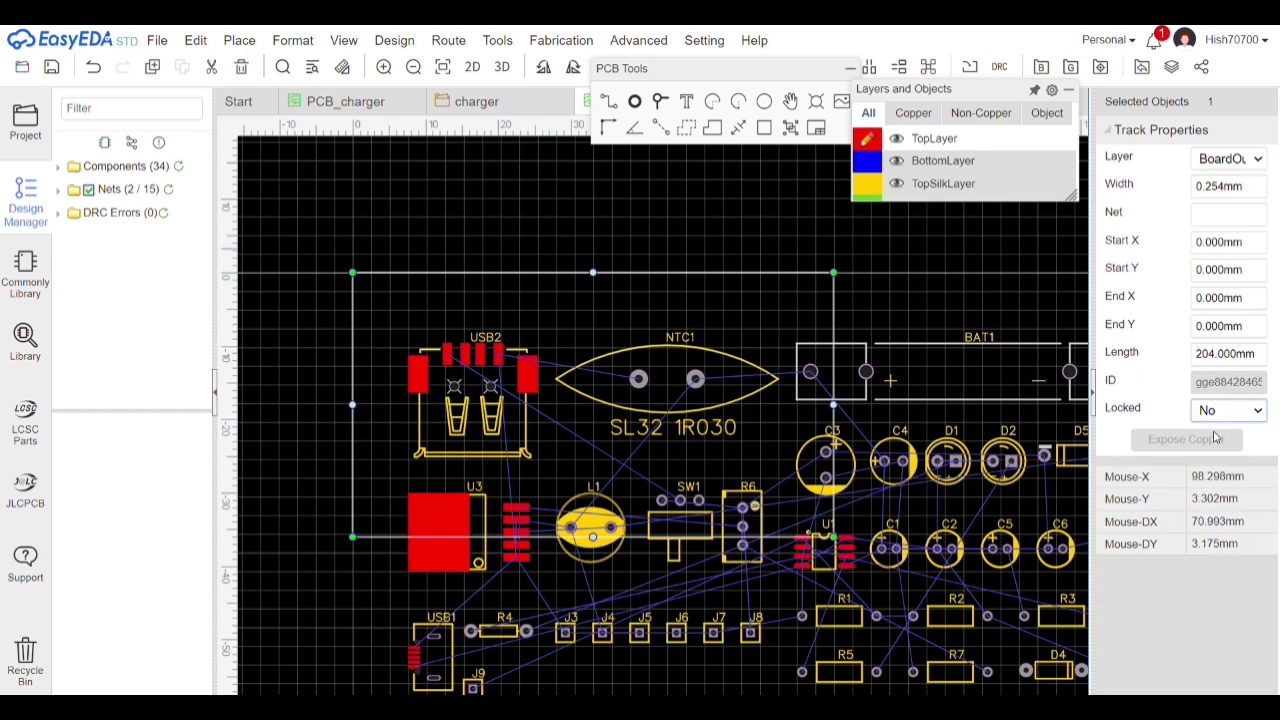
click(1215, 439)
Delete the BAT1 battery footprint from the PCB
click(985, 390)
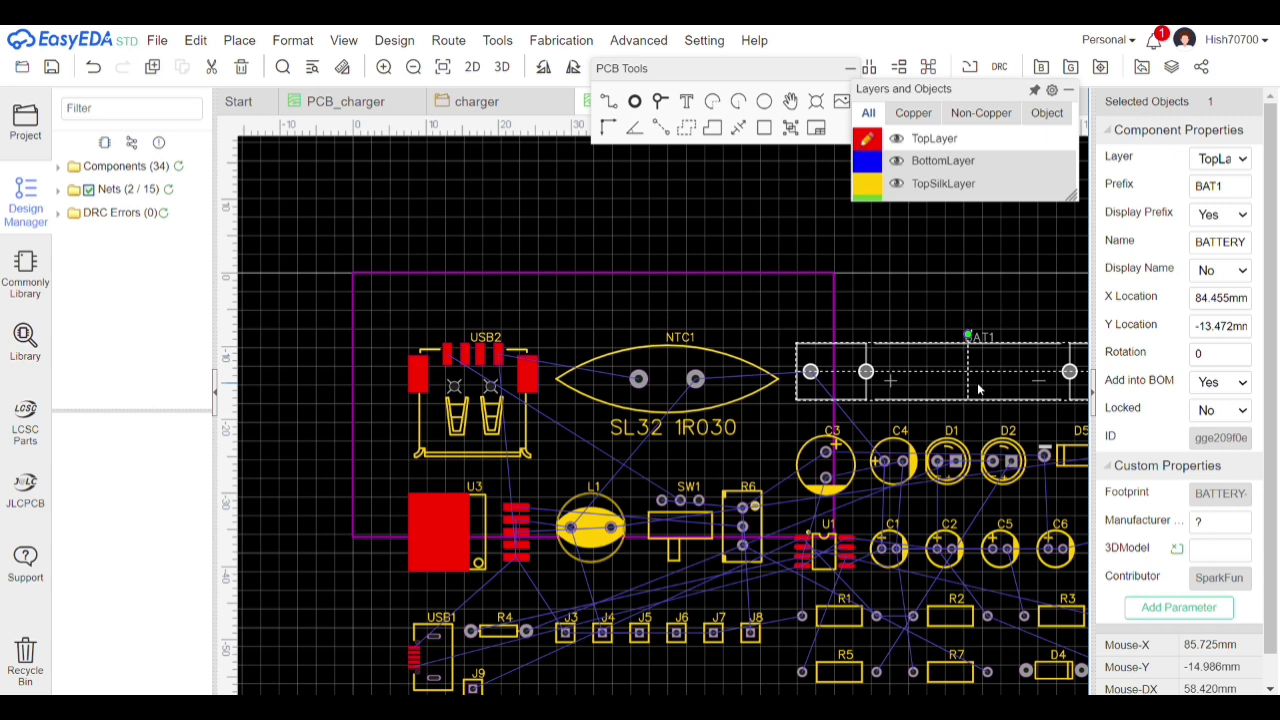
key(Delete)
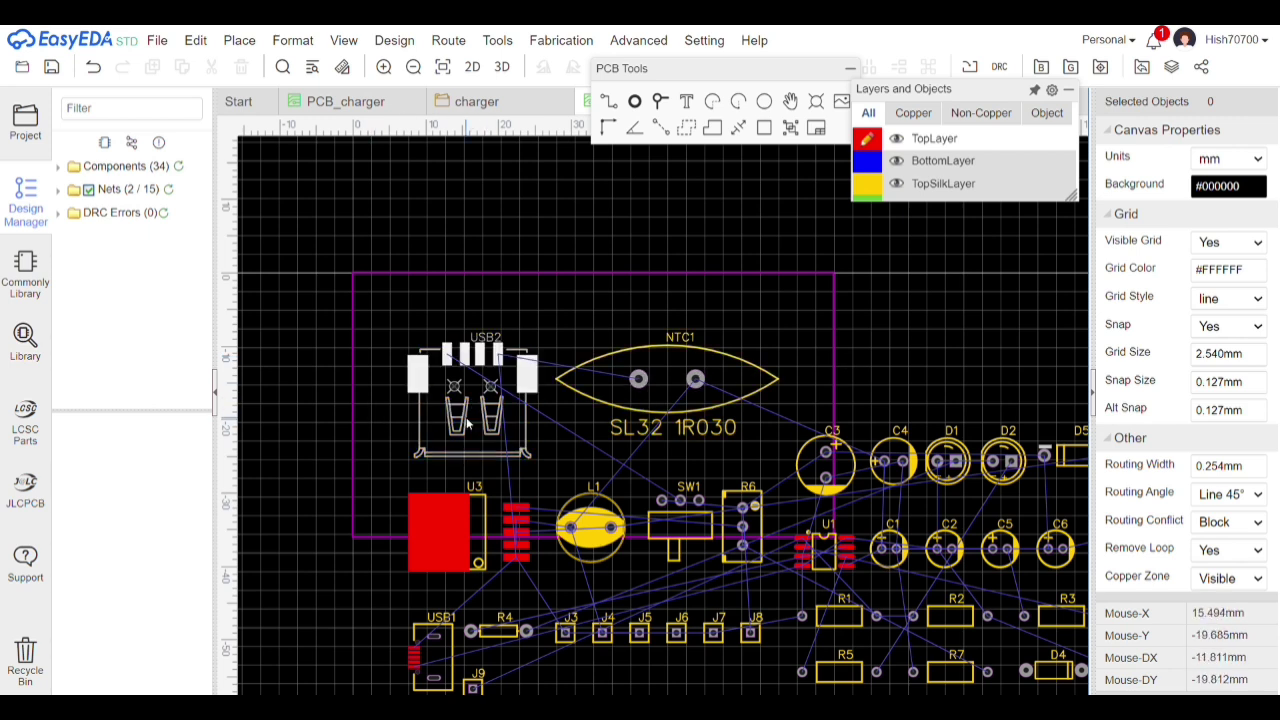
double_click(441, 531)
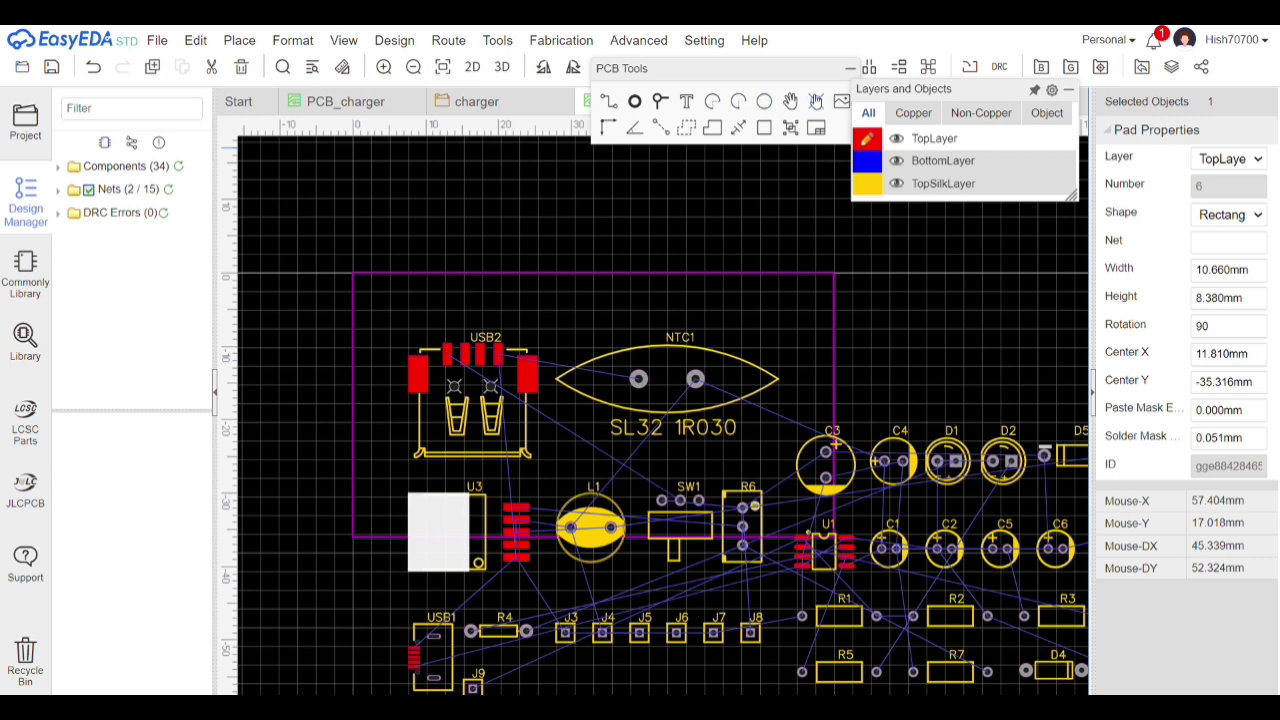
Place four mounting holes, one near each corner inside the board outline
click(815, 101)
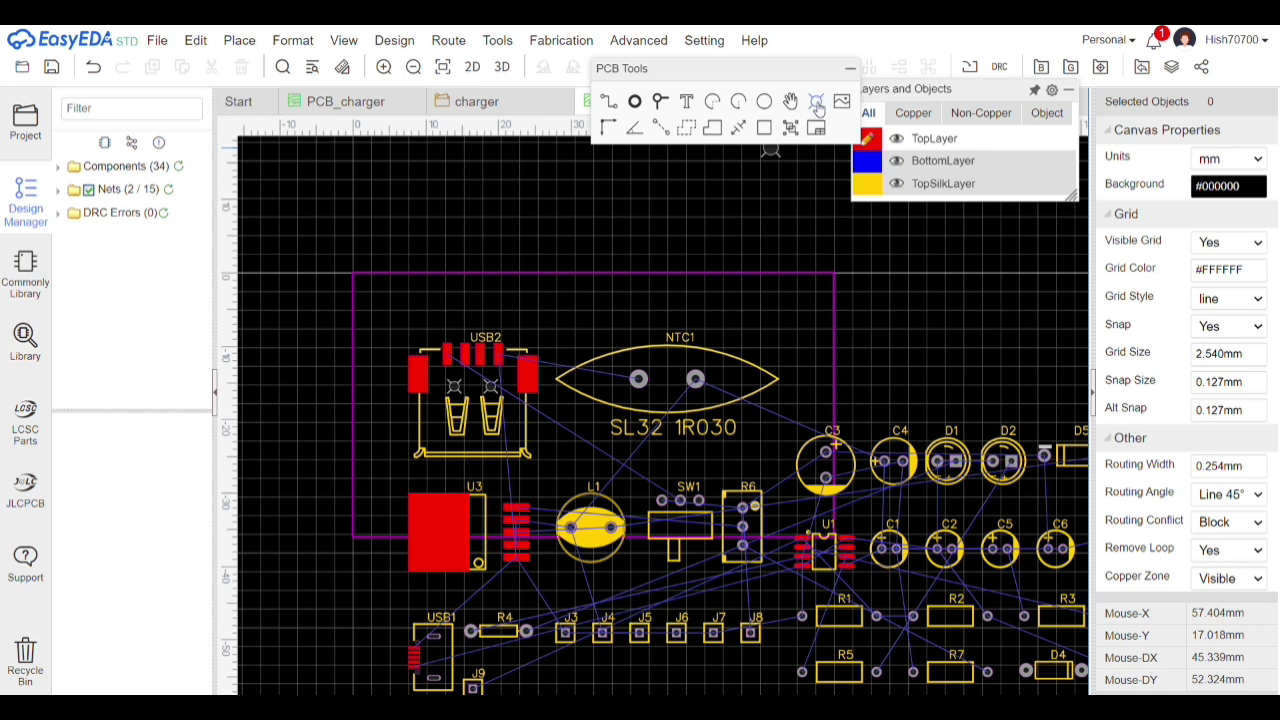
click(390, 301)
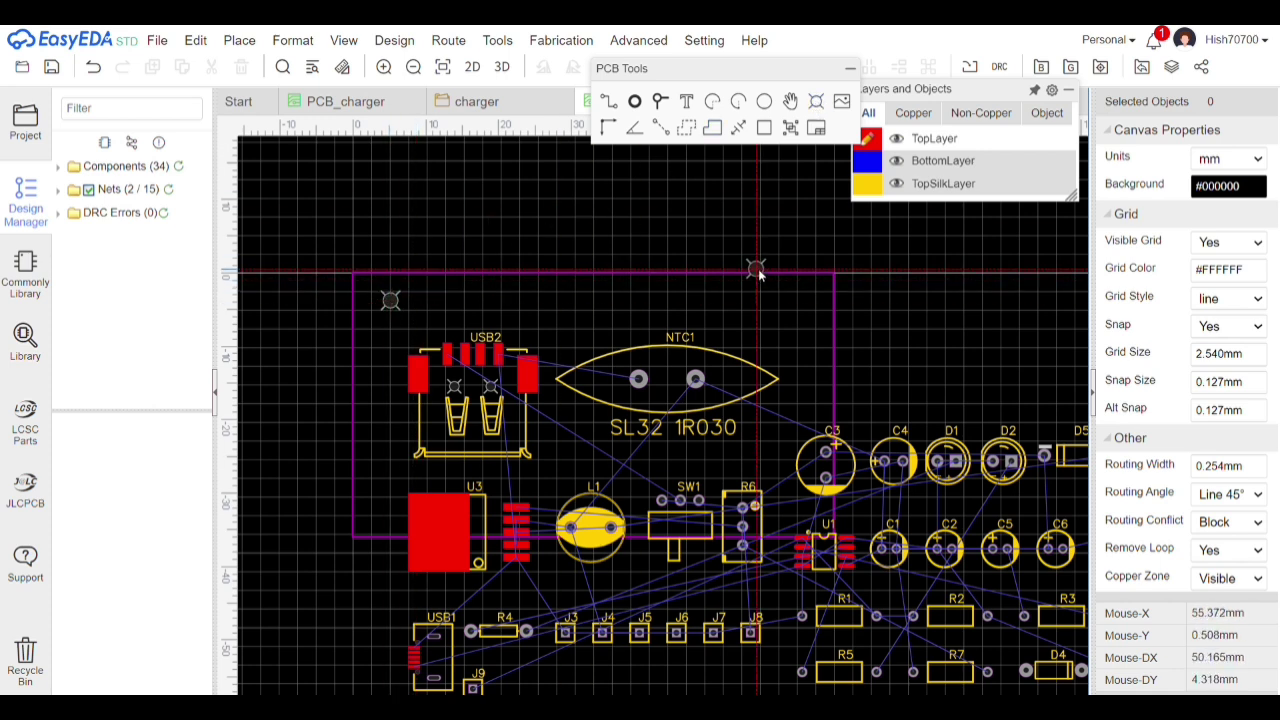
click(803, 301)
click(387, 500)
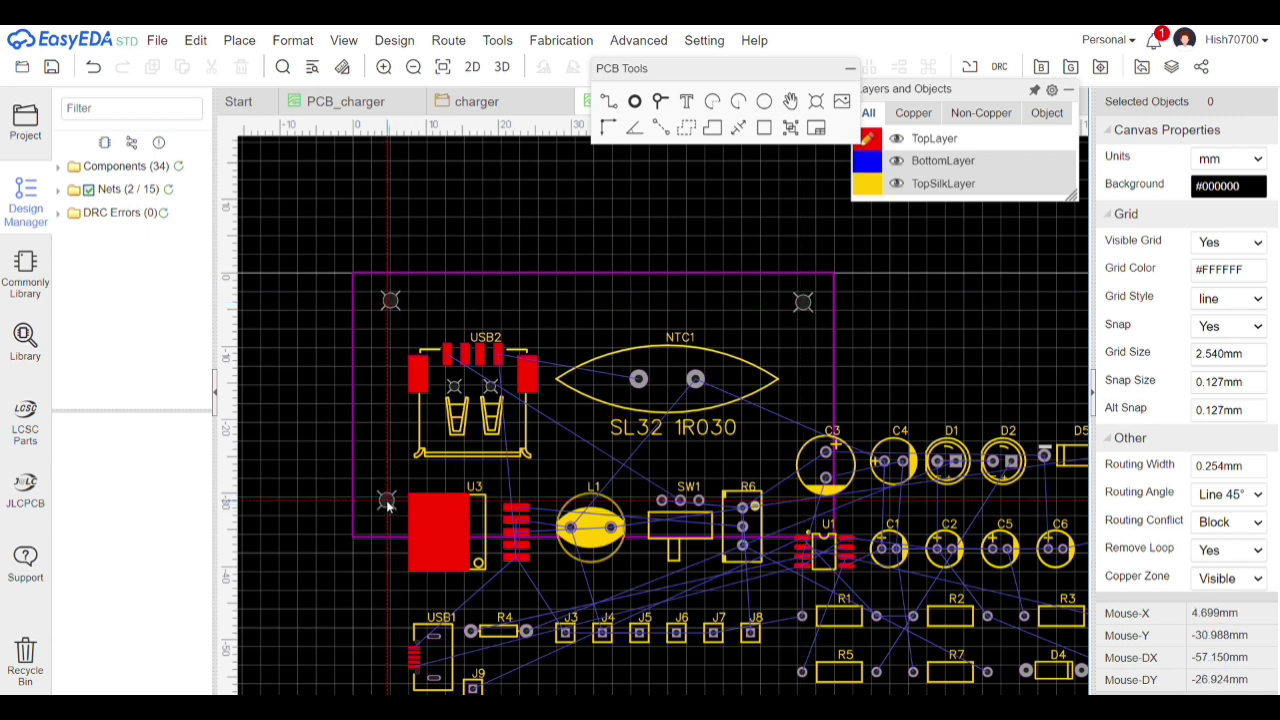
click(794, 501)
key(Escape)
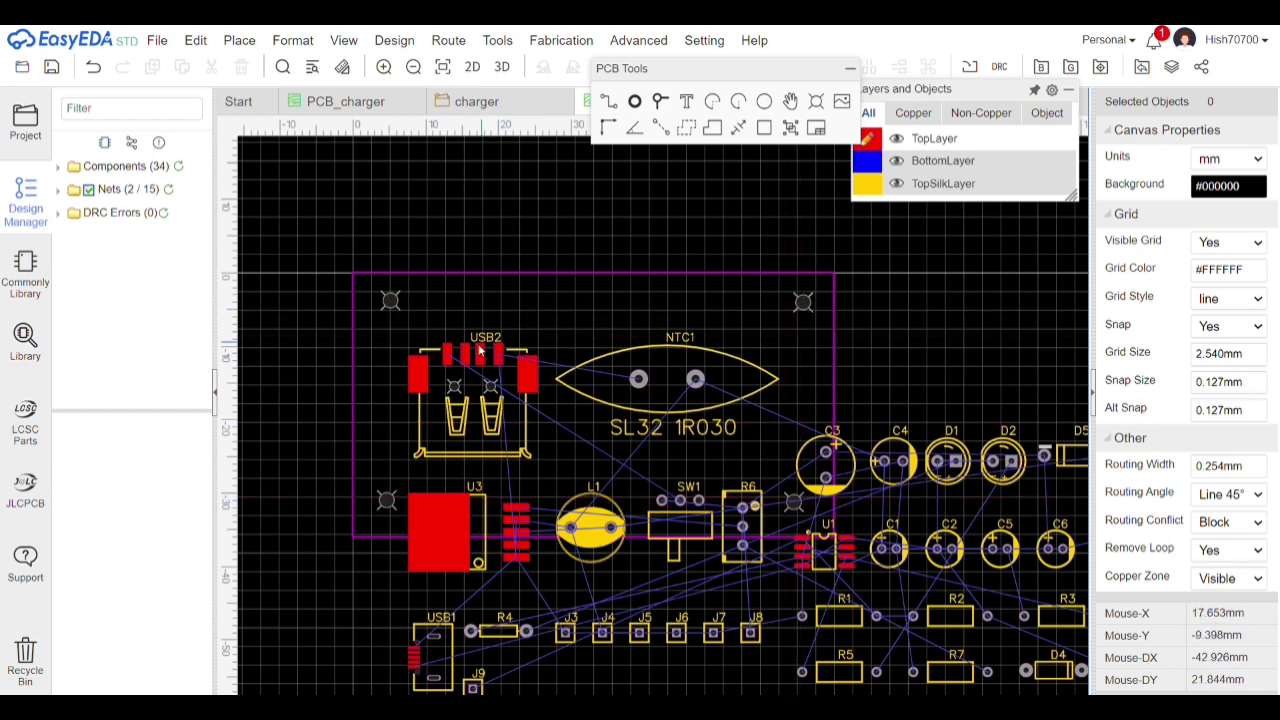
Set the diameter of the board's upper-left mounting hole to 3.1 mm
click(392, 302)
double_click(1215, 159)
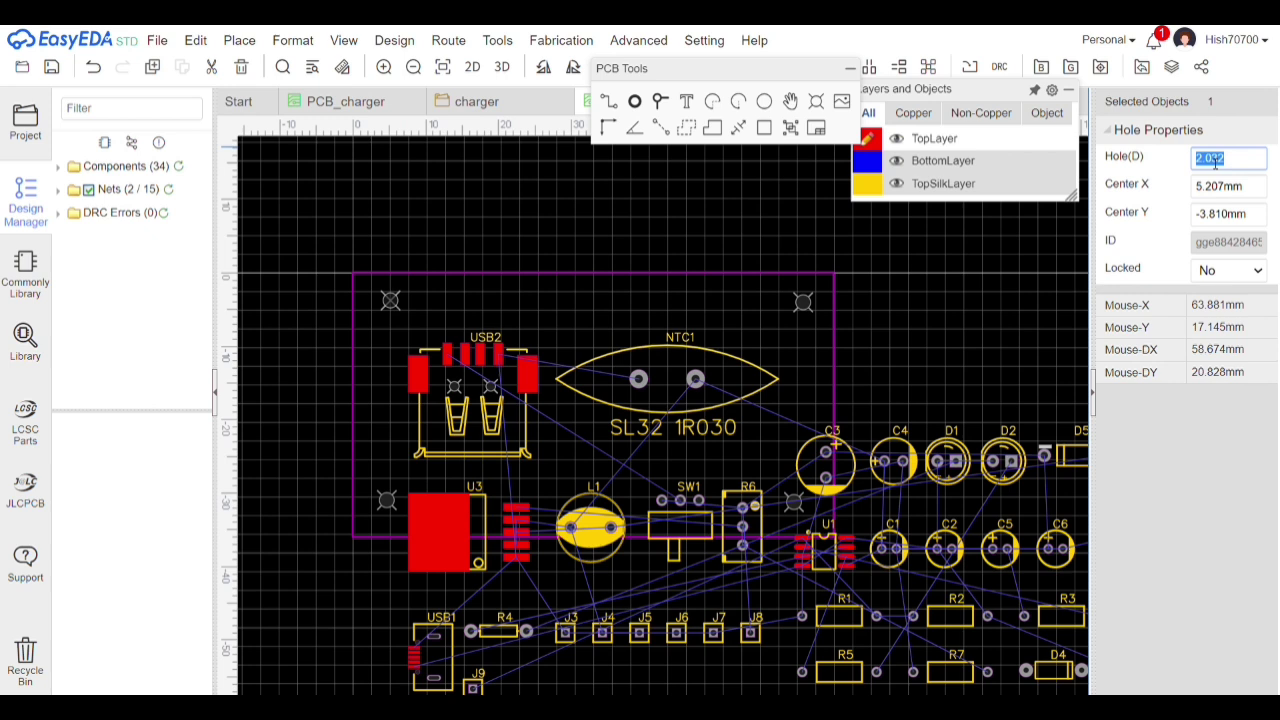
text(3.1)
key(Return)
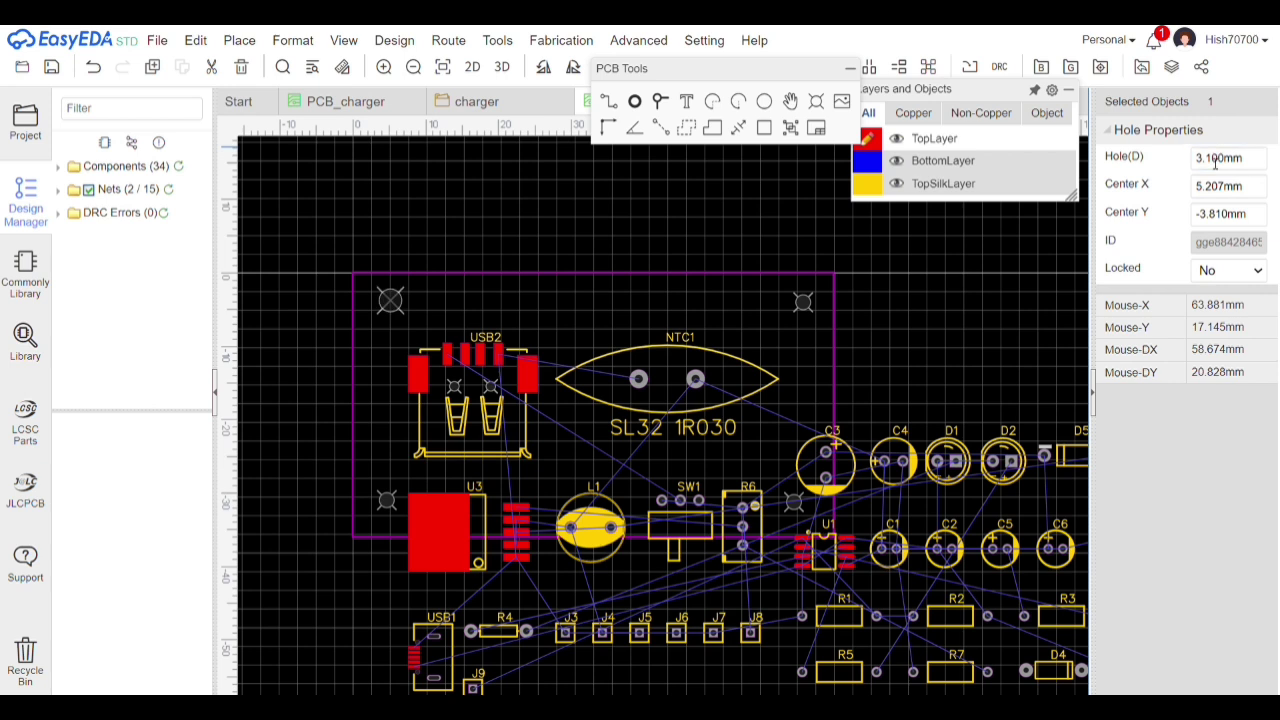
Center the upper-left mounting hole at X 6 mm, Y -6 mm and lock it
click(1228, 192)
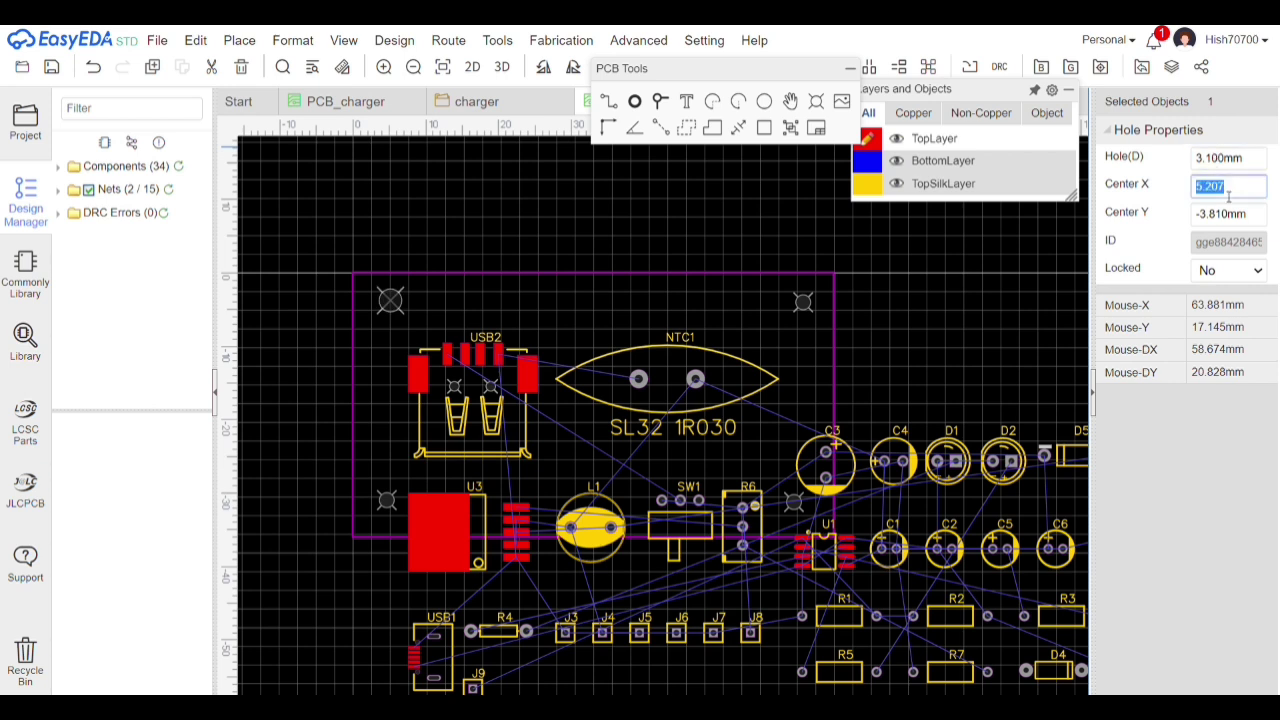
text(6)
key(Return)
click(1227, 220)
text(-)
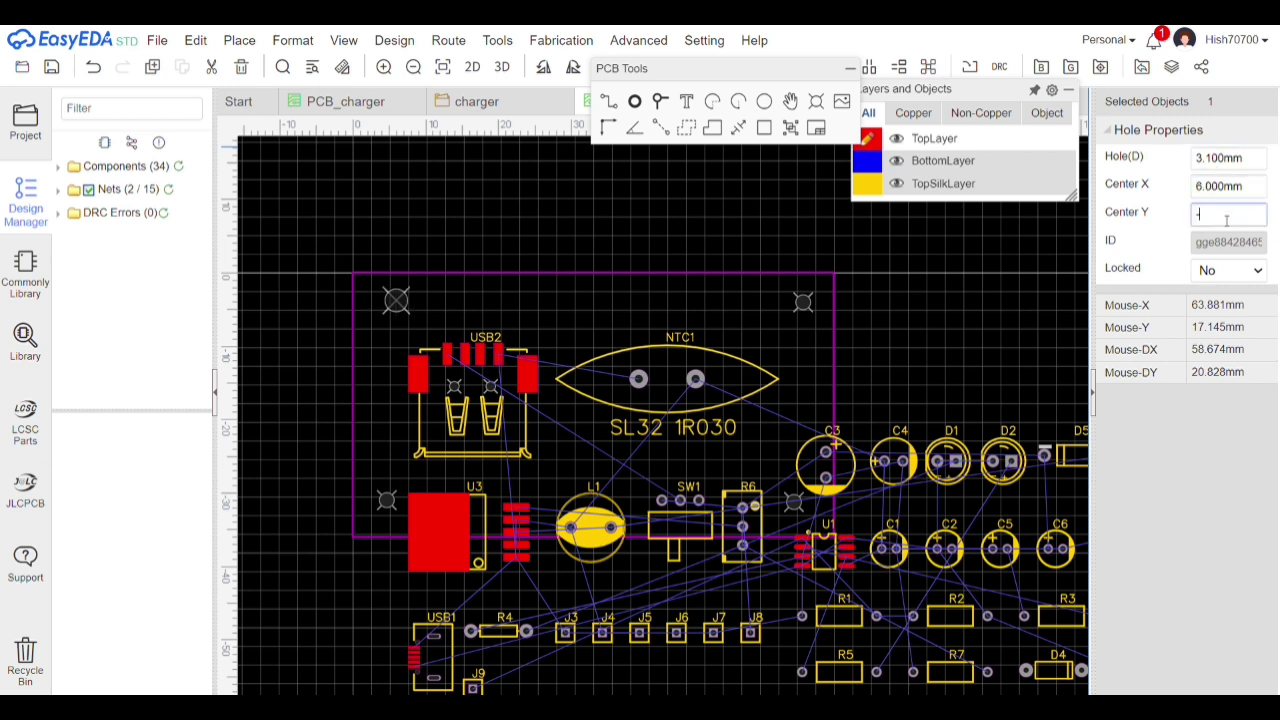
text(6)
key(Return)
click(1228, 270)
click(1224, 296)
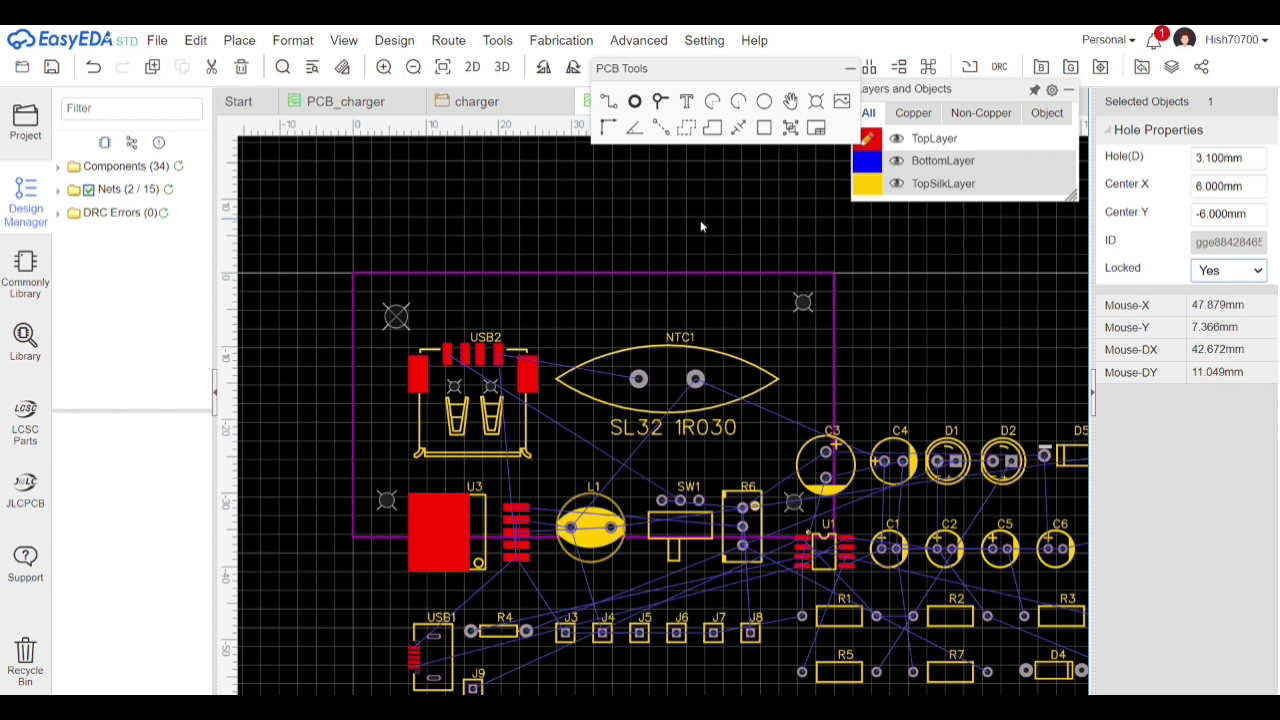
Set the upper-right mounting hole's diameter to 3.1 mm and center it at X 60 mm, Y -6 mm
click(803, 302)
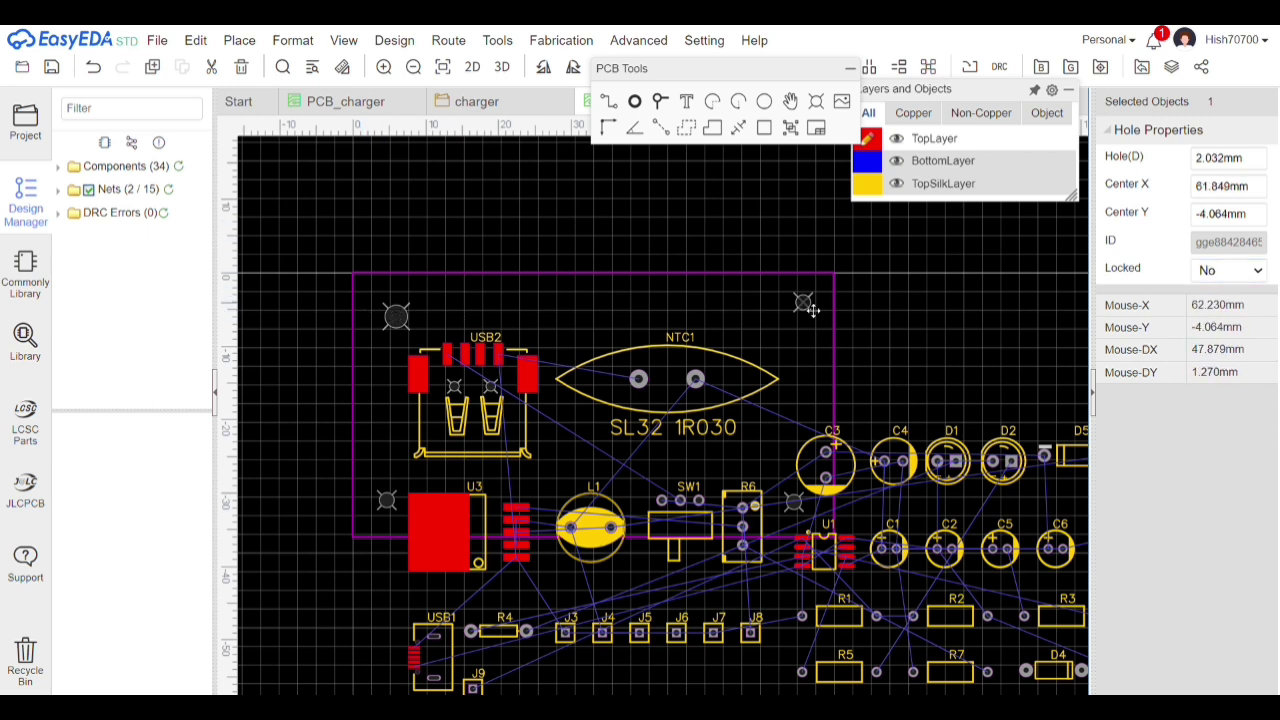
click(1228, 160)
text(3.1)
key(Return)
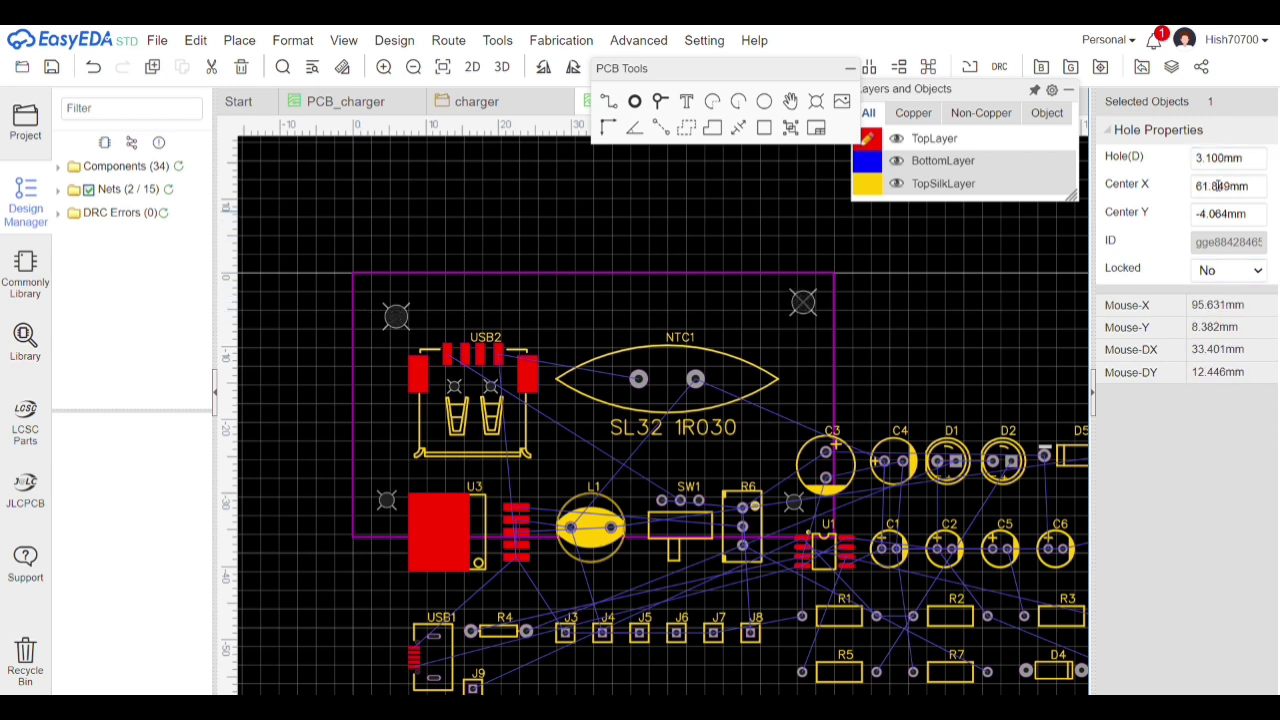
click(1219, 186)
text(60)
key(Return)
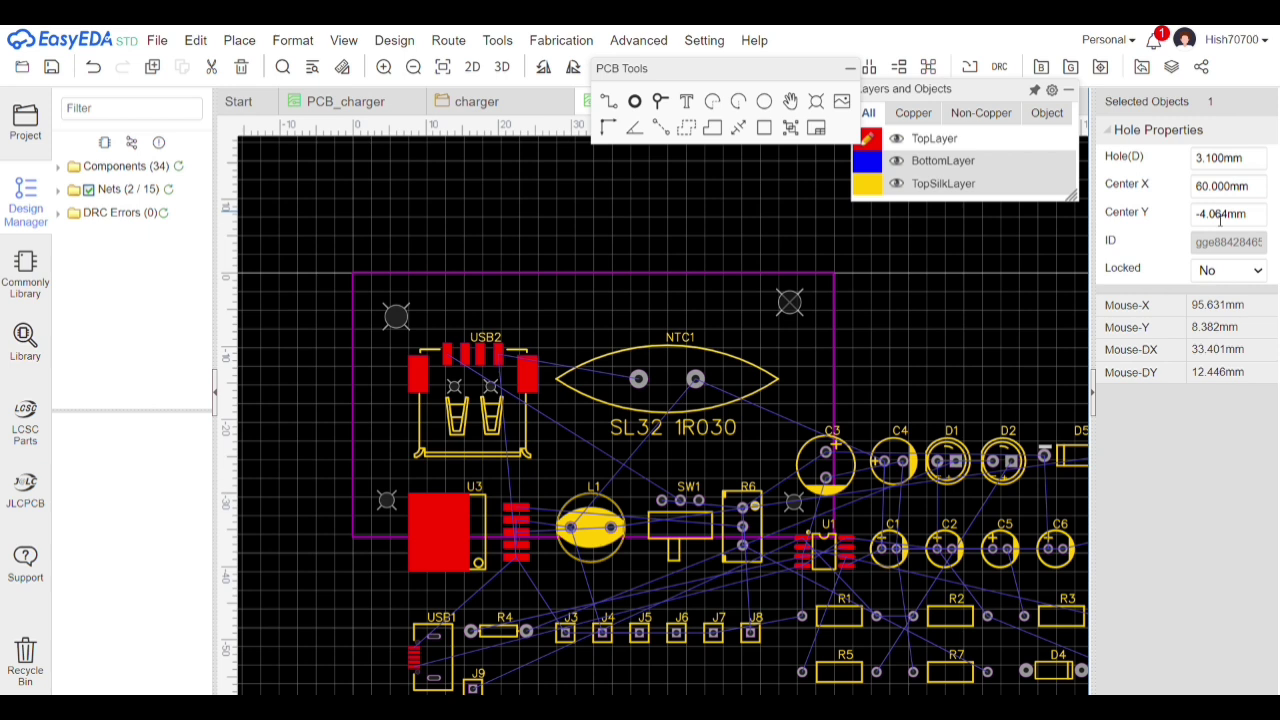
click(1219, 218)
text(-6)
key(Return)
Set the lower-left mounting hole's diameter to 3.1 mm and its center X to 6 mm
click(389, 501)
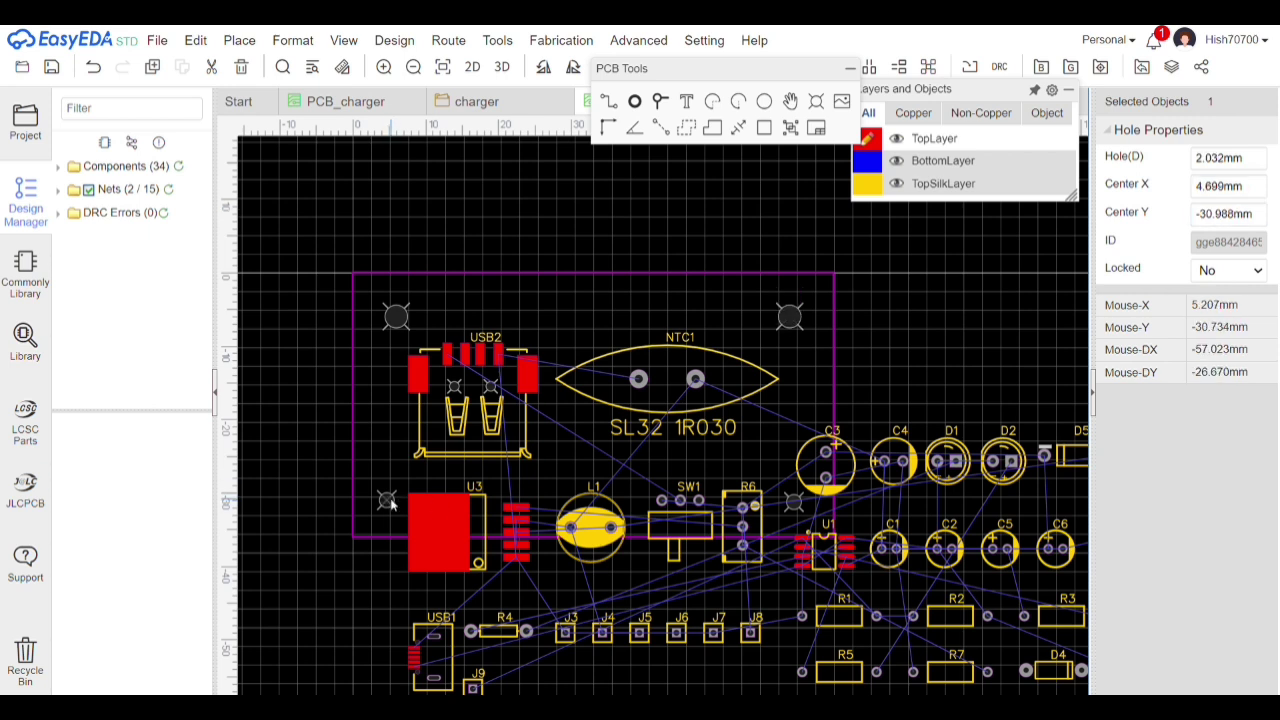
click(1220, 162)
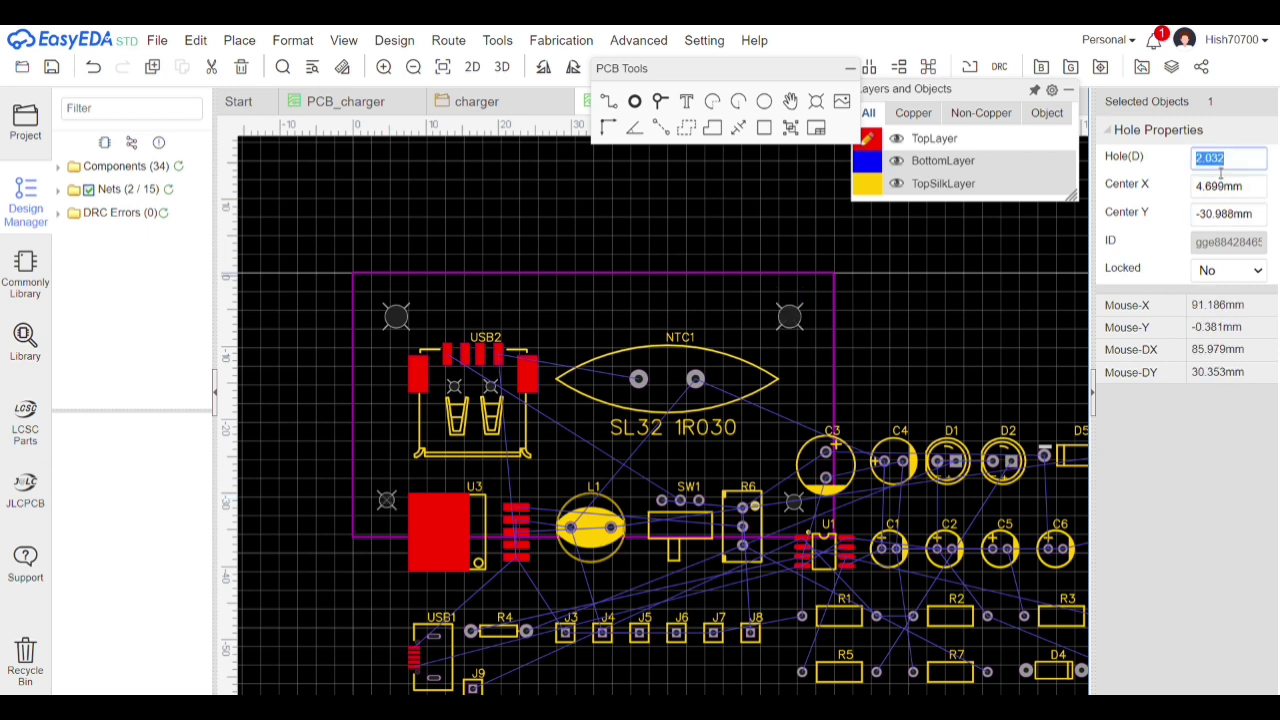
text(3.1)
key(Return)
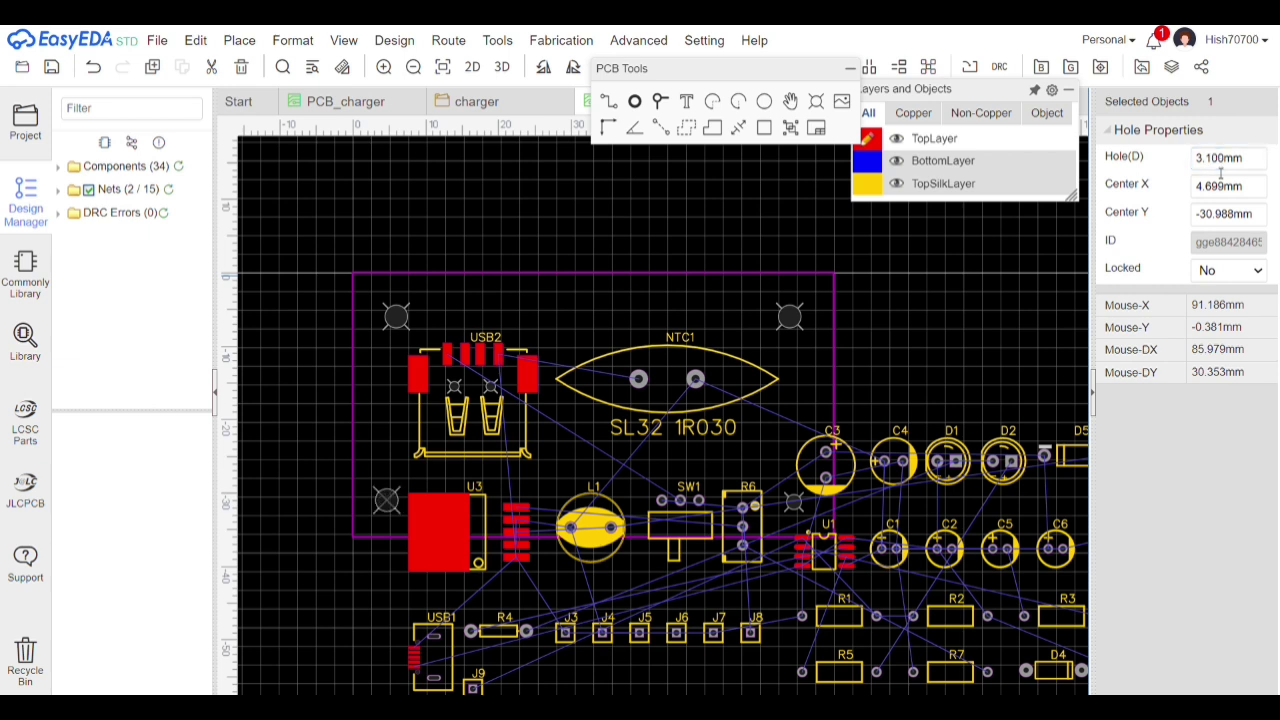
click(1221, 188)
text(6)
key(Return)
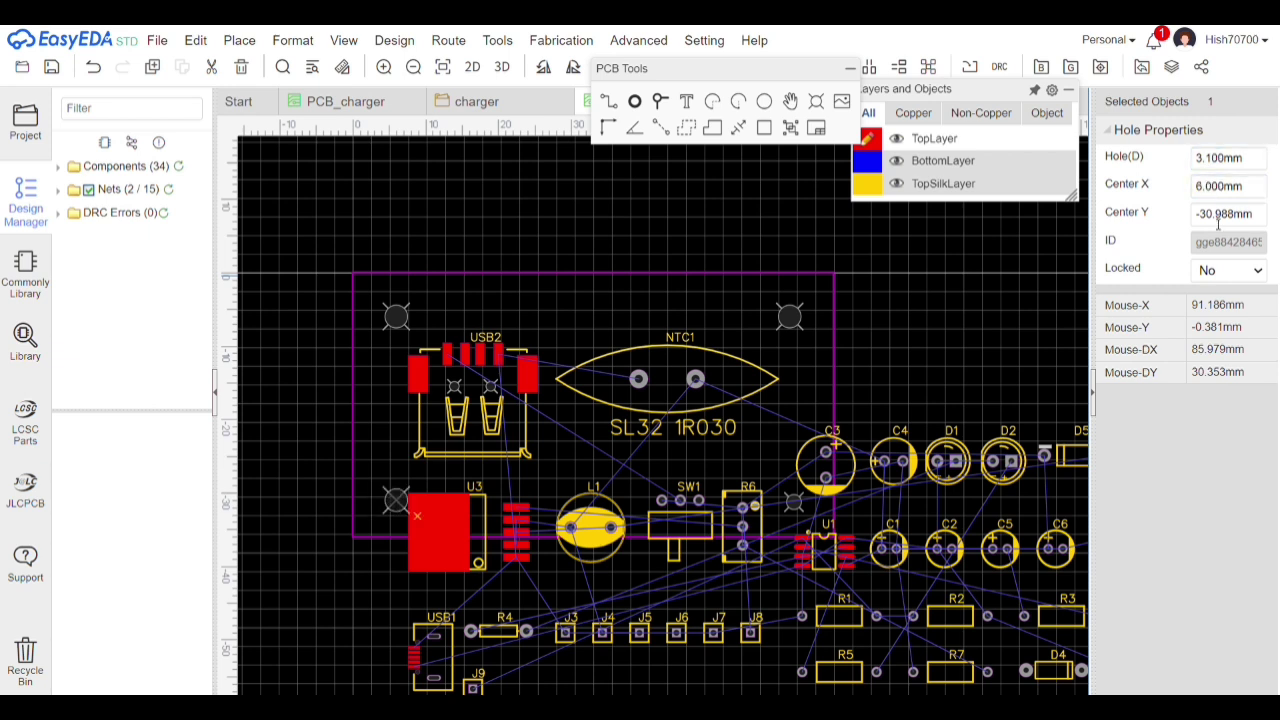
click(1218, 216)
text(-60)
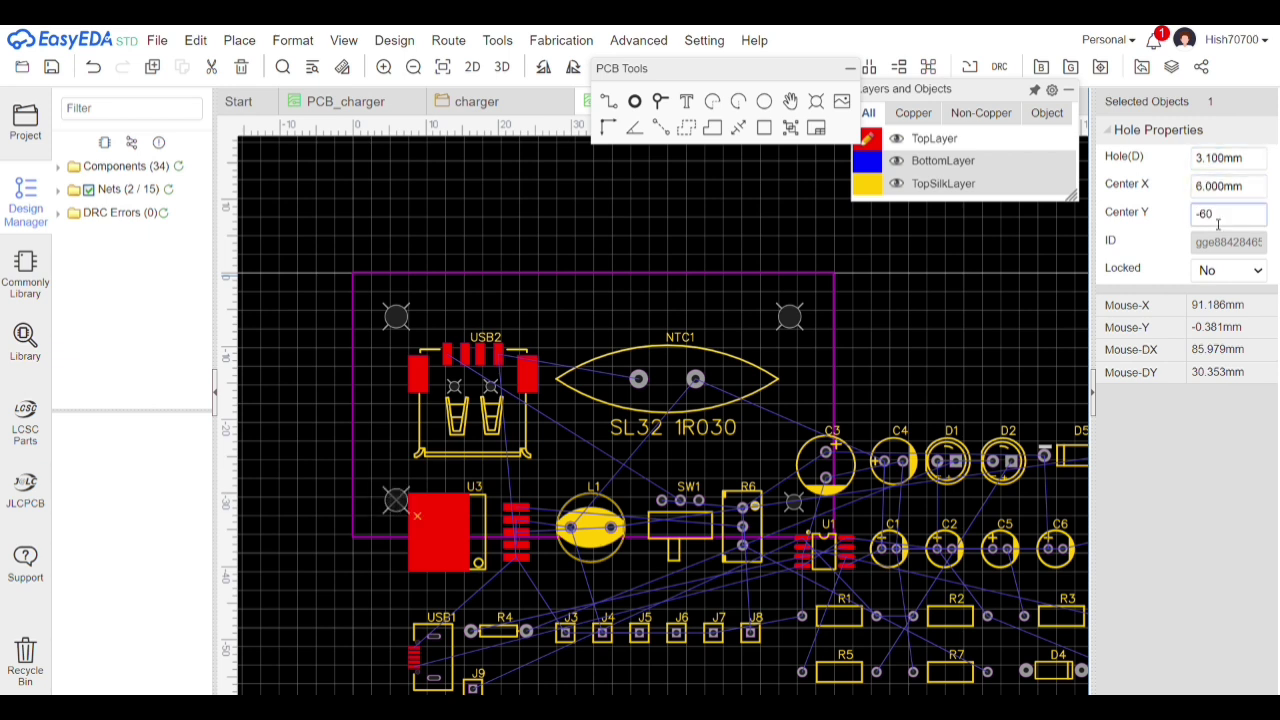
key(Return)
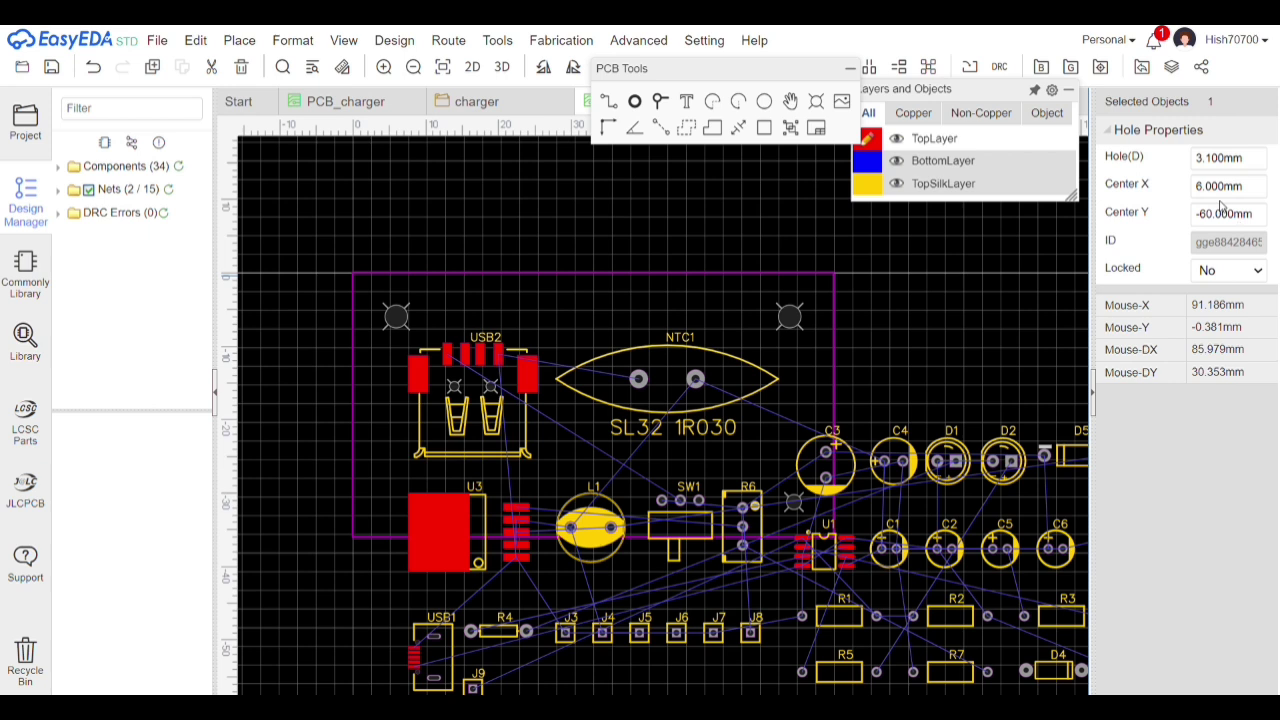
Set the lower-left mounting hole's center Y to -30 mm and lock the hole
click(1218, 216)
text(-30)
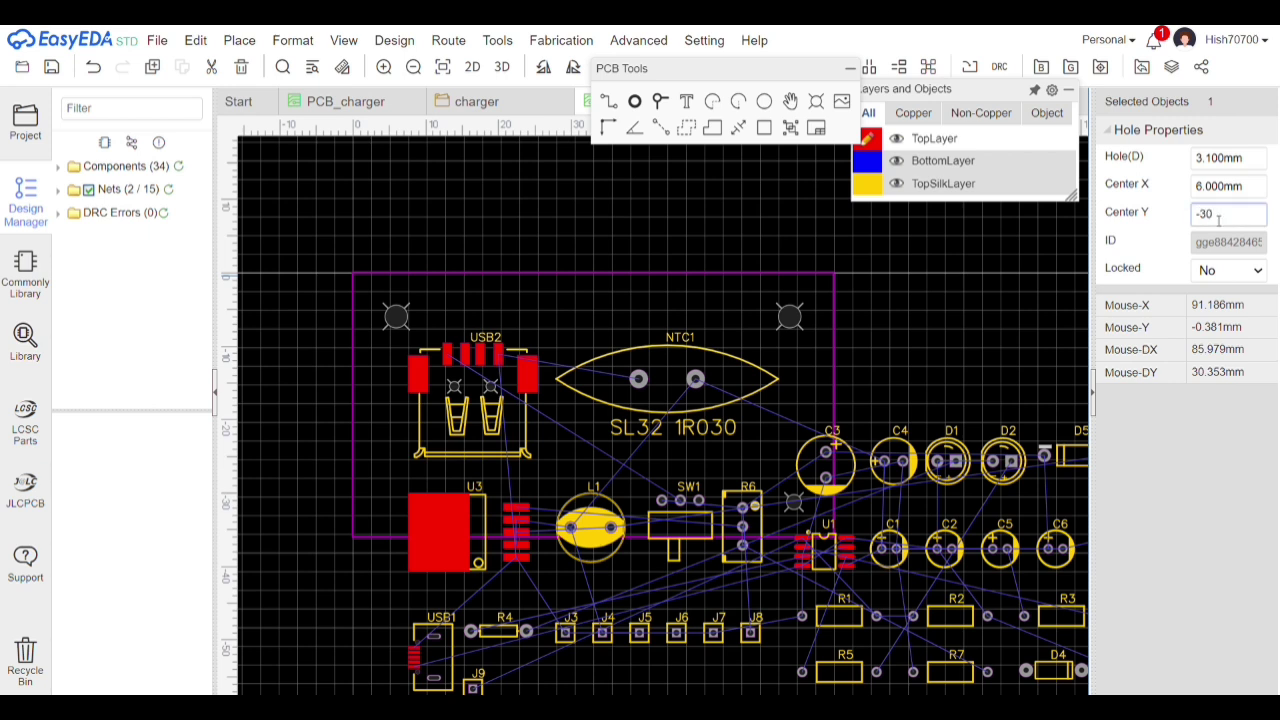
key(Return)
click(1226, 270)
click(1216, 292)
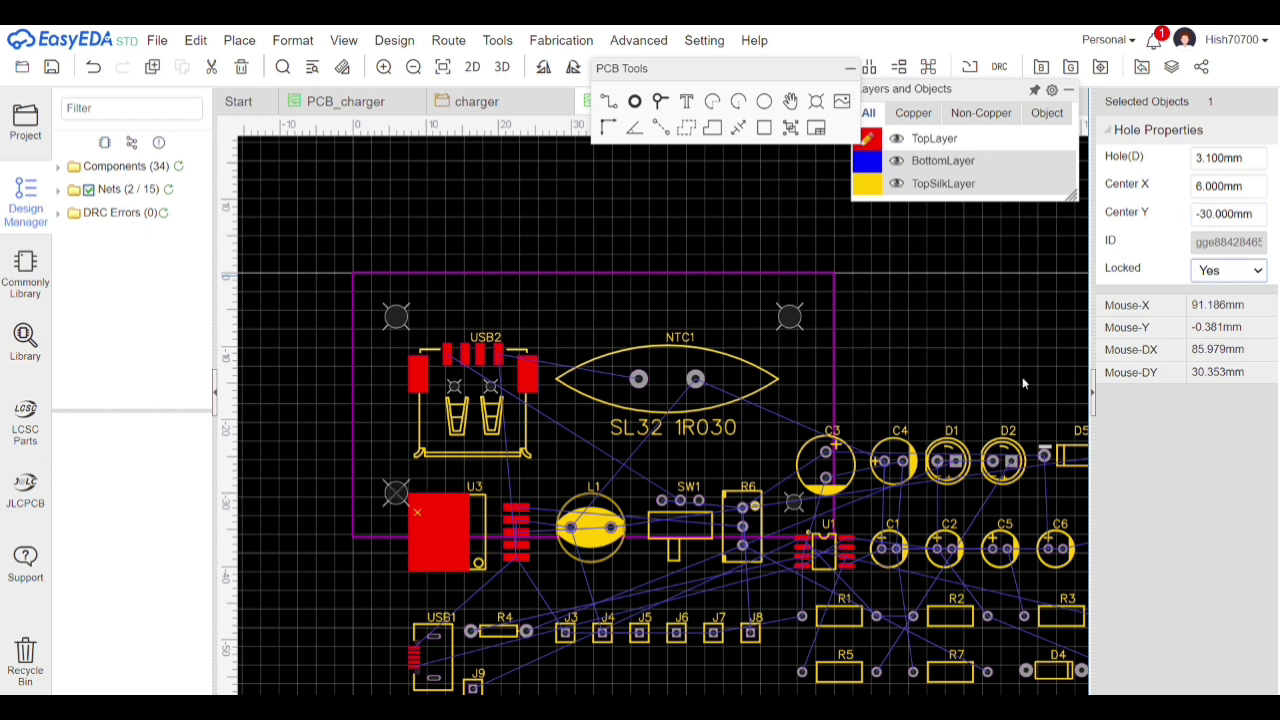
Set the diameter of the board's lower-right mounting hole to 3.1 mm
click(794, 502)
click(1225, 163)
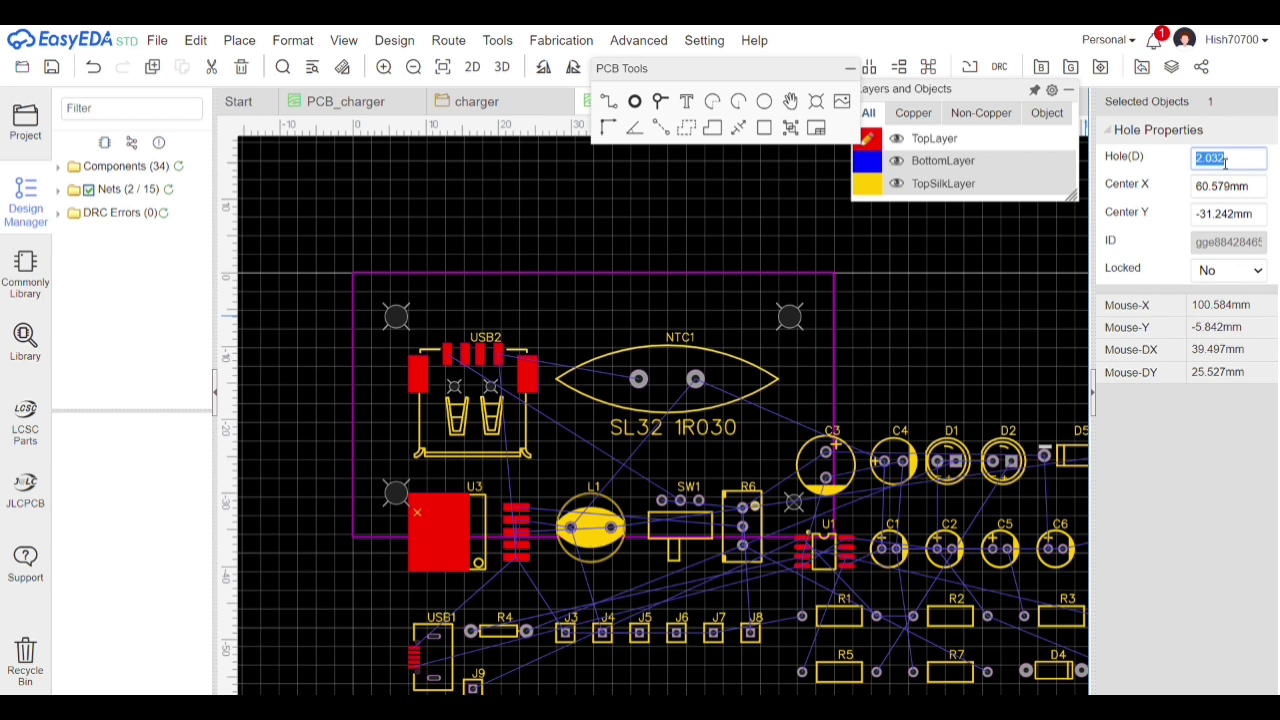
text(3.1)
key(Return)
Center the lower-right mounting hole at X 60 mm, Y -30 mm and lock it
click(1228, 197)
text(60)
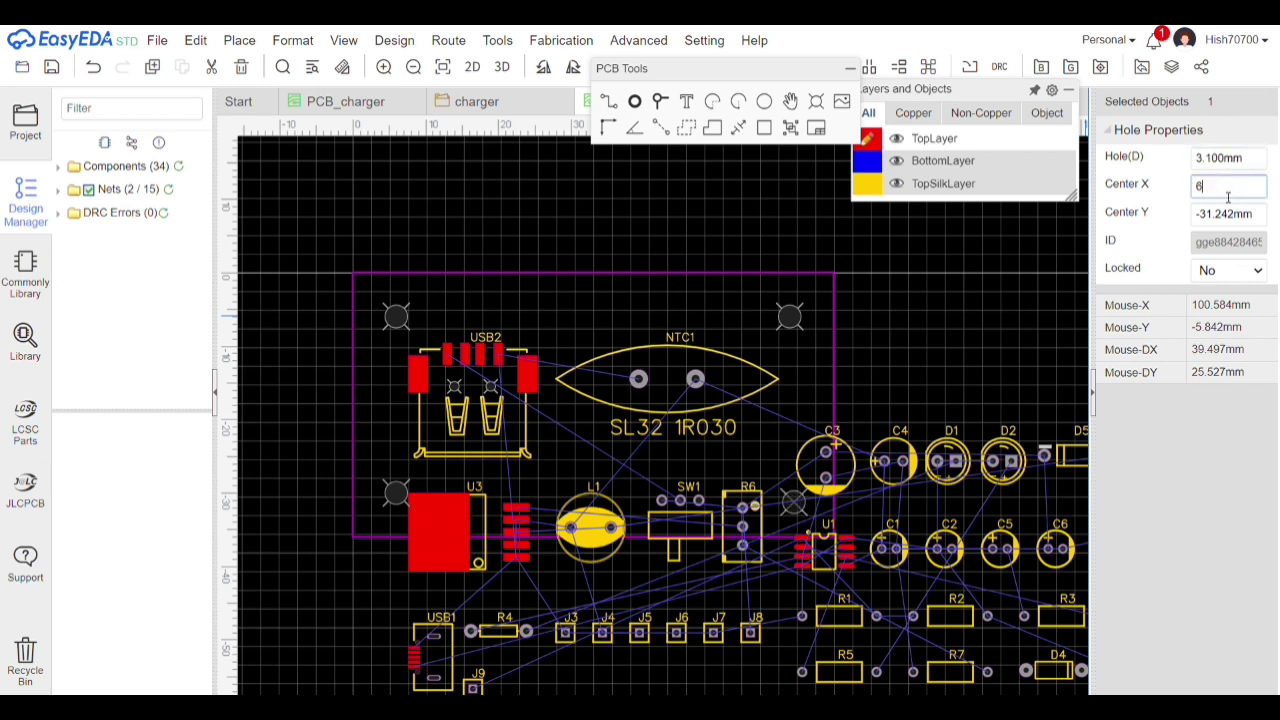
key(Return)
click(1228, 226)
text(-)
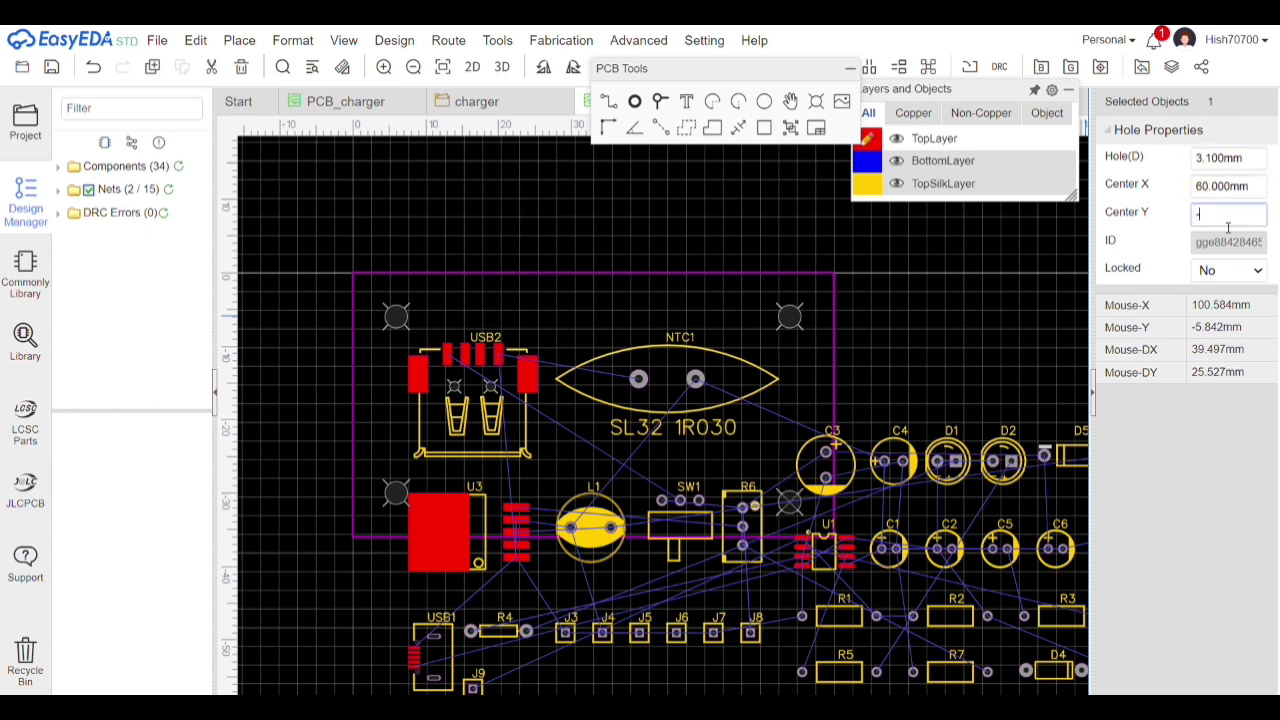
text(30)
key(Return)
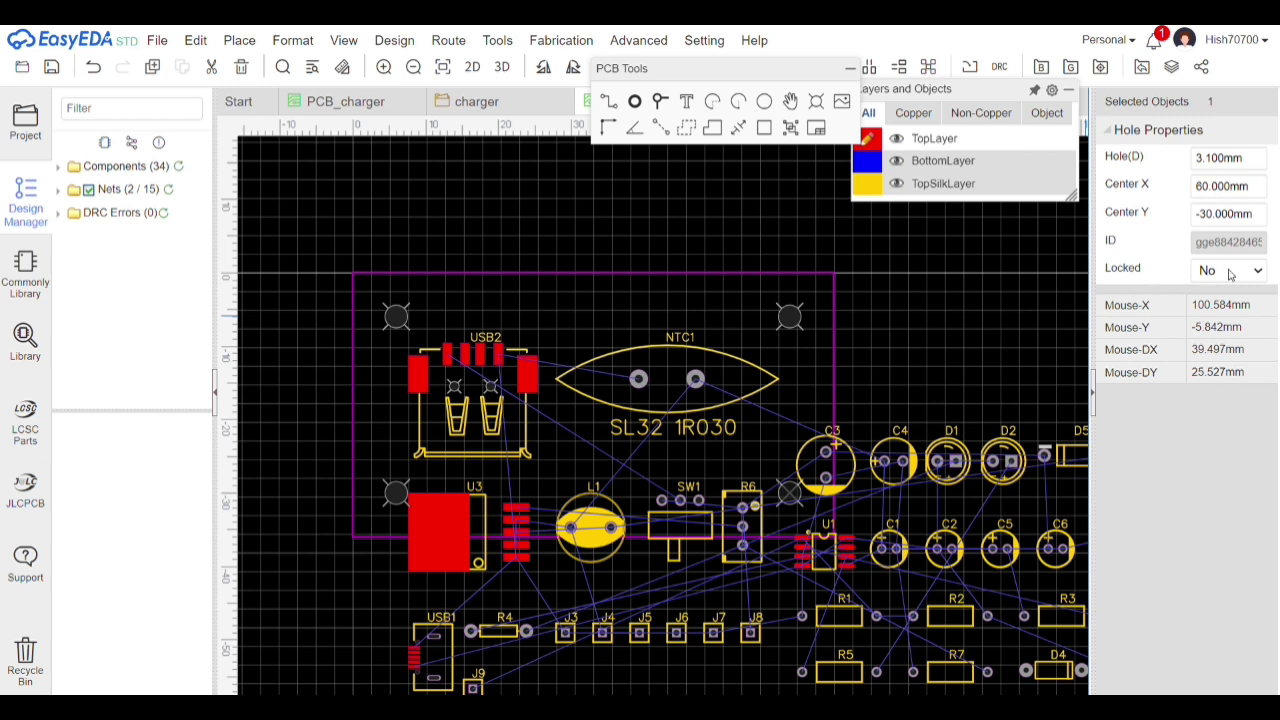
click(1229, 271)
click(1224, 291)
click(974, 291)
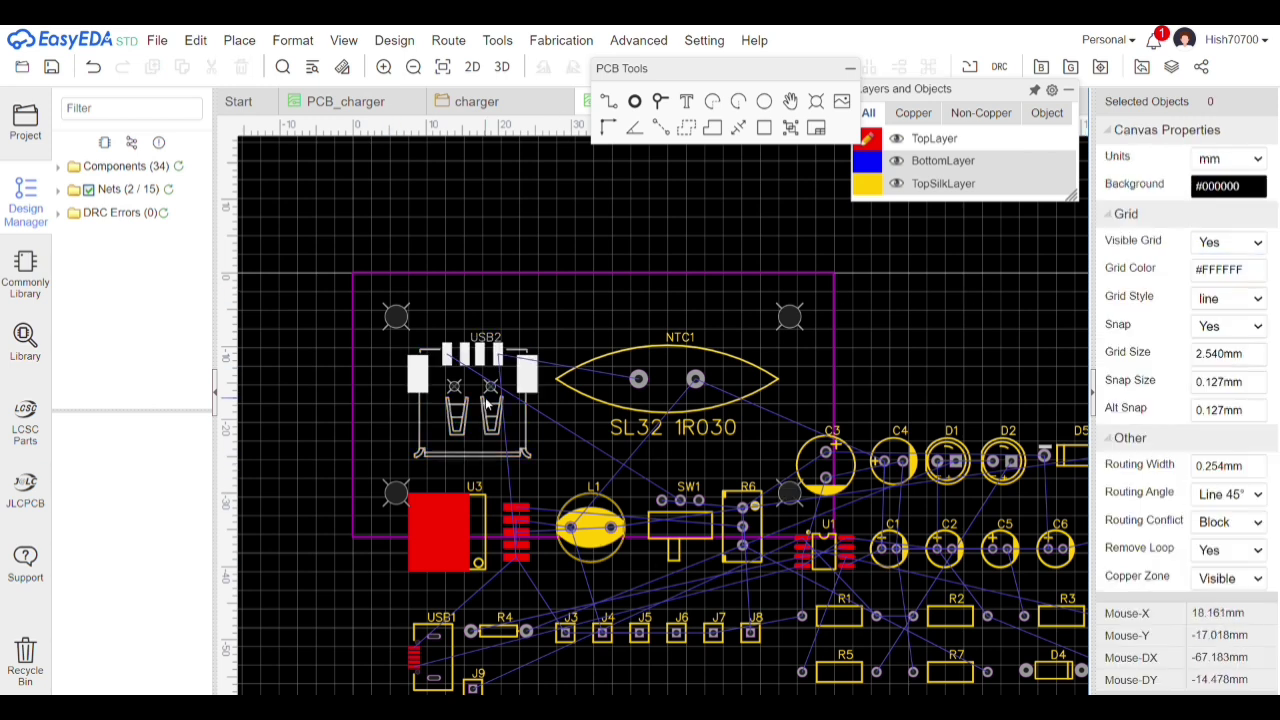
Shift connector USB2 closer to the board's upper edge and move U3, USB1, NTC1 and L1 outside the board outline
drag(485, 397, 506, 368)
click(468, 552)
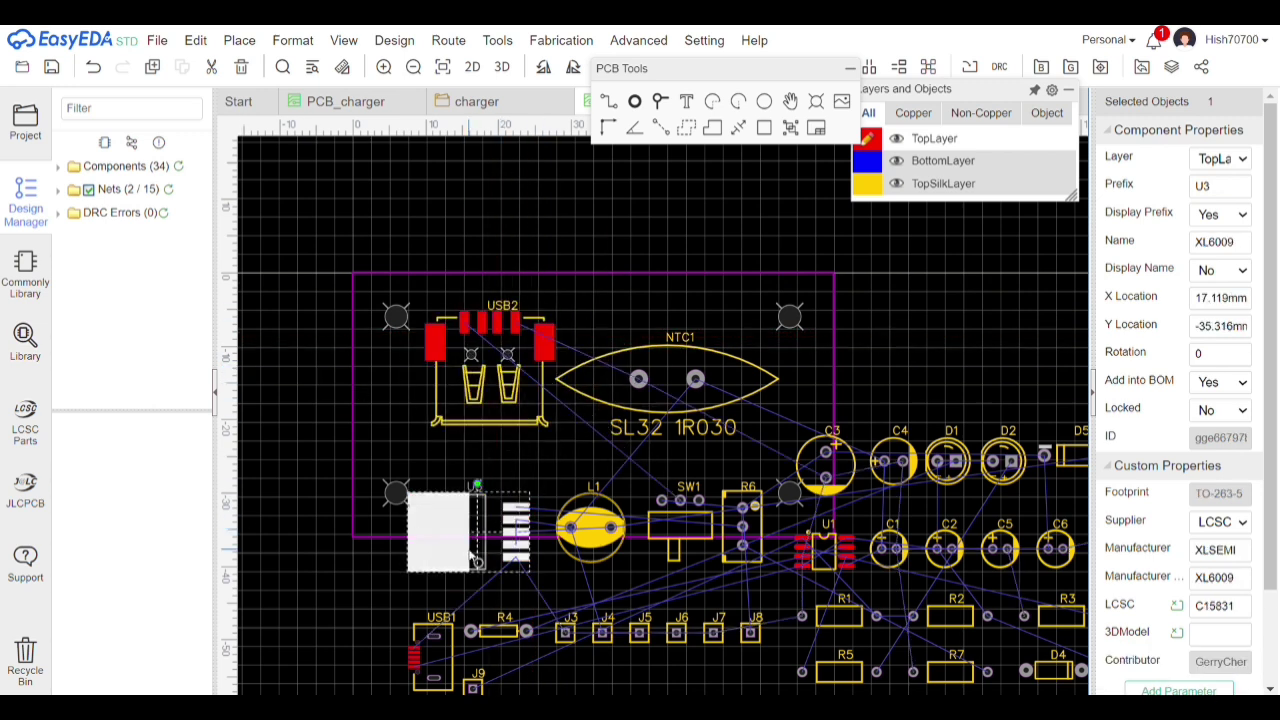
drag(470, 555, 383, 215)
drag(445, 639, 963, 256)
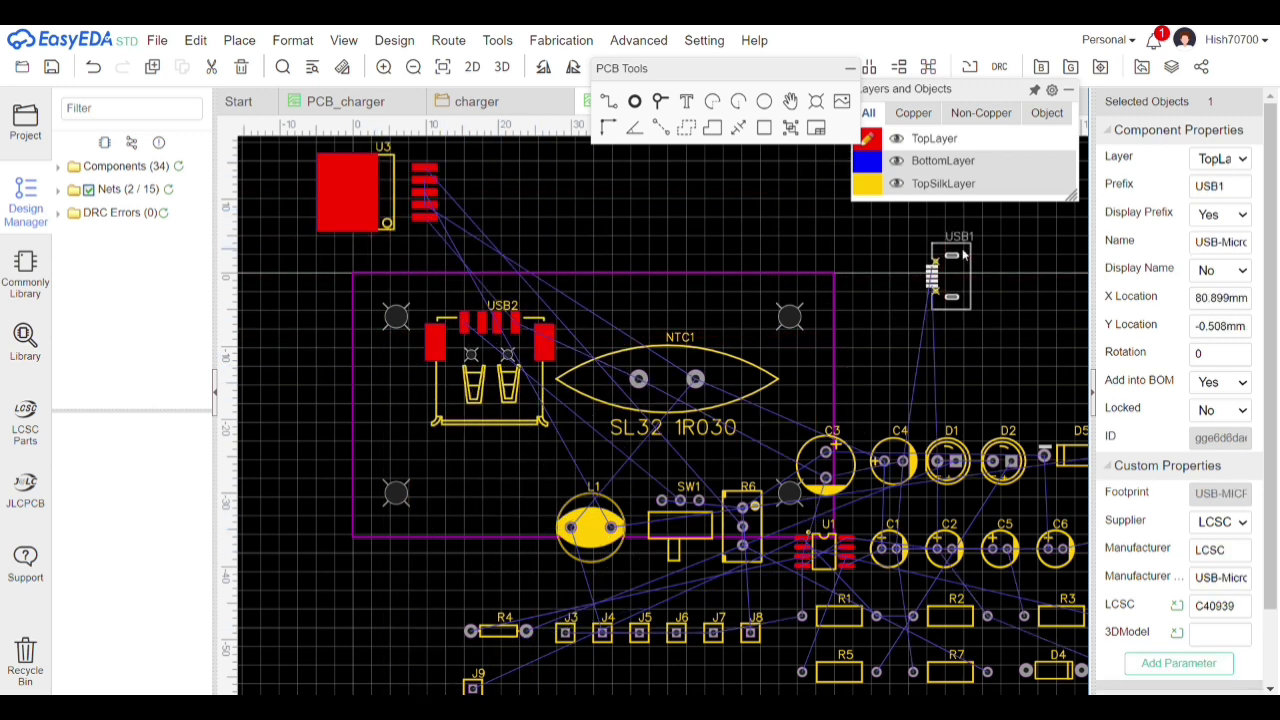
drag(639, 379, 653, 191)
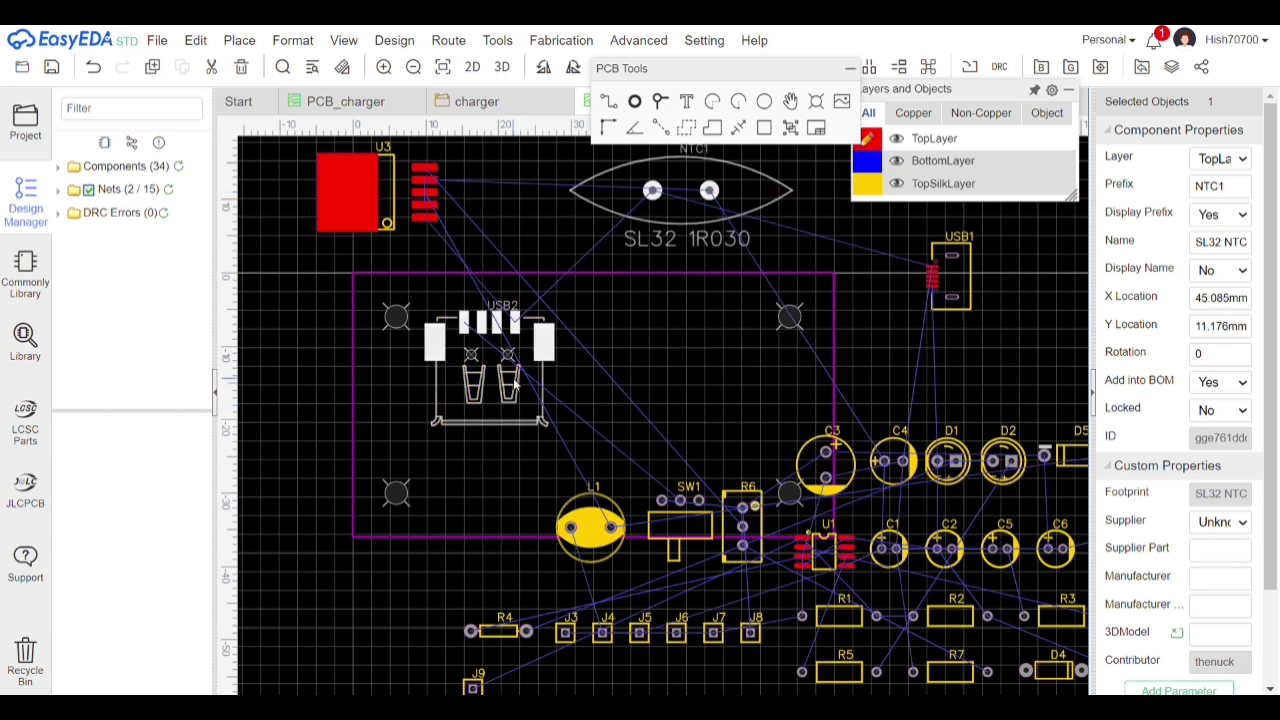
drag(572, 527, 688, 692)
Move L1 below the board and place switch SW1 and connector USB2 side by side on the board's lower edge
drag(682, 538, 491, 556)
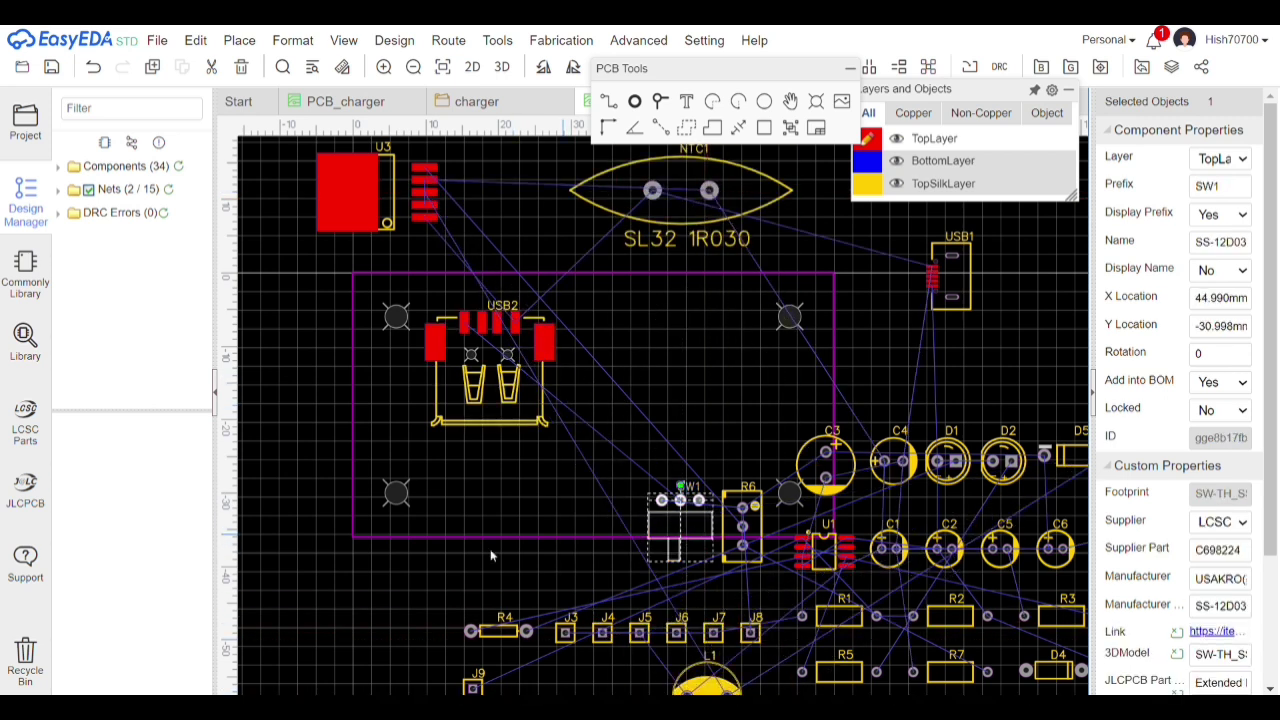
drag(700, 527, 465, 537)
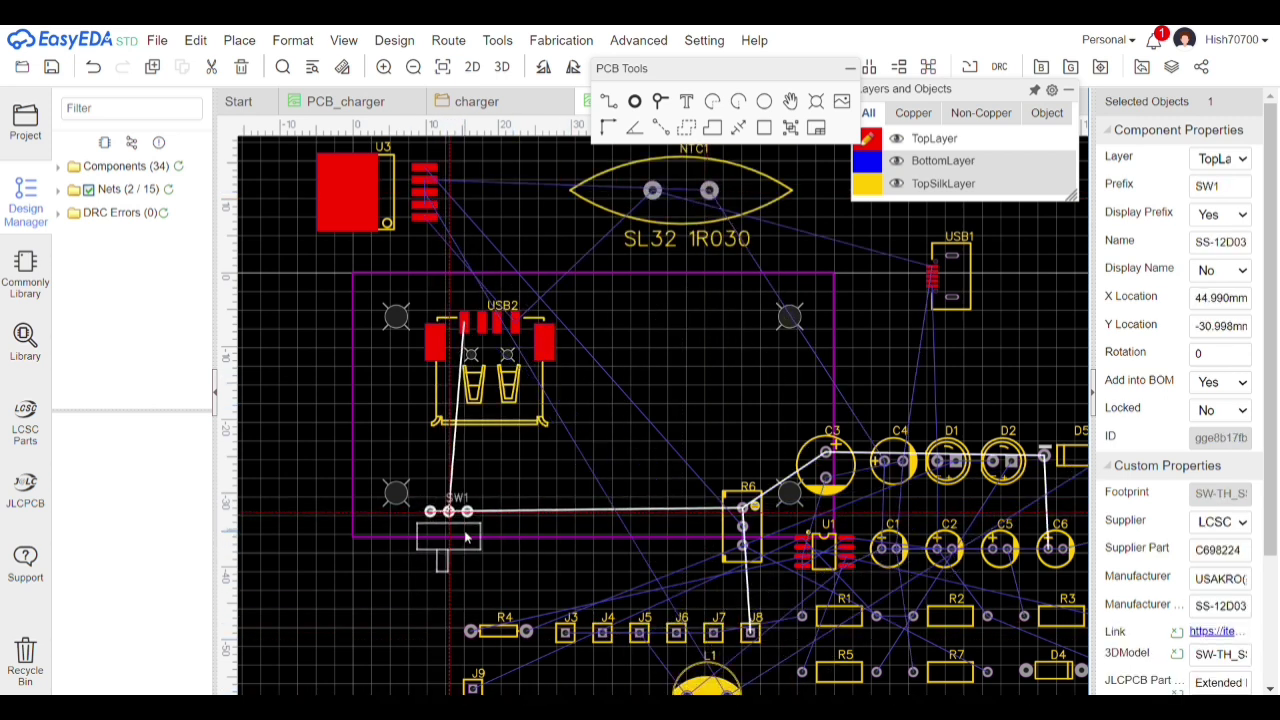
drag(482, 390, 557, 552)
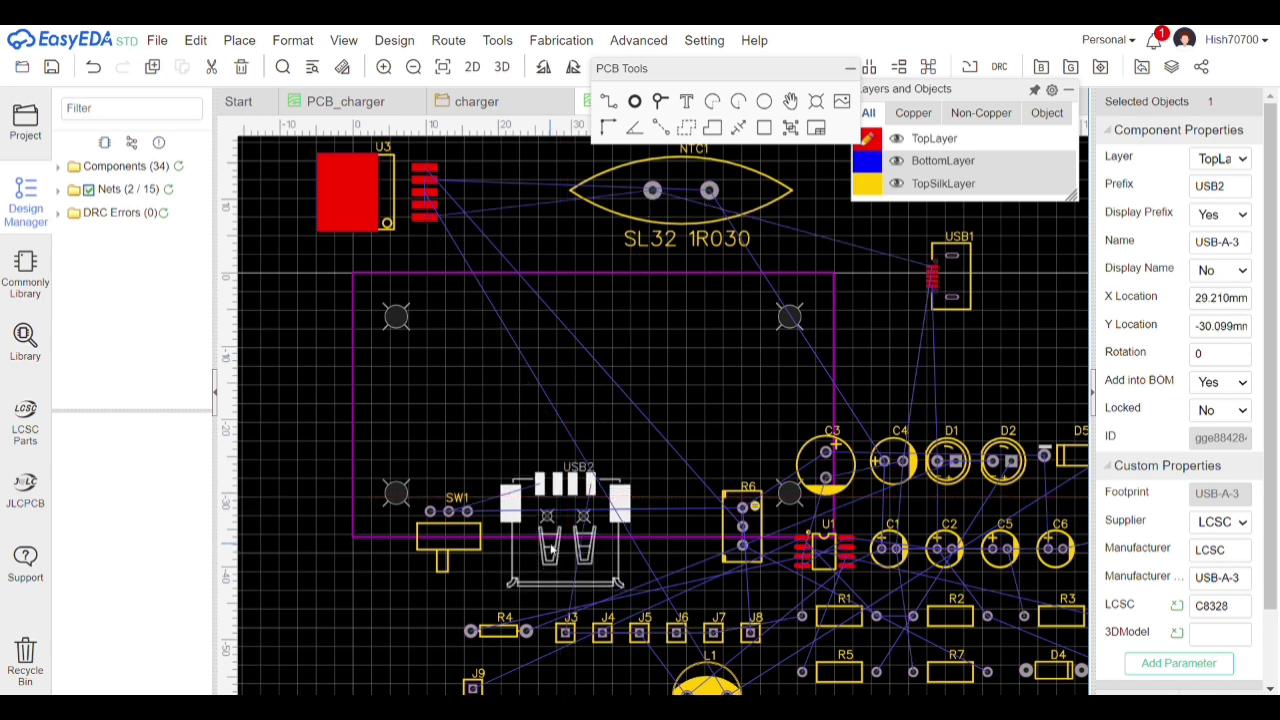
Dimension the horizontal distance from the board's left edge to connector USB2, placing the dimension below the board
click(738, 127)
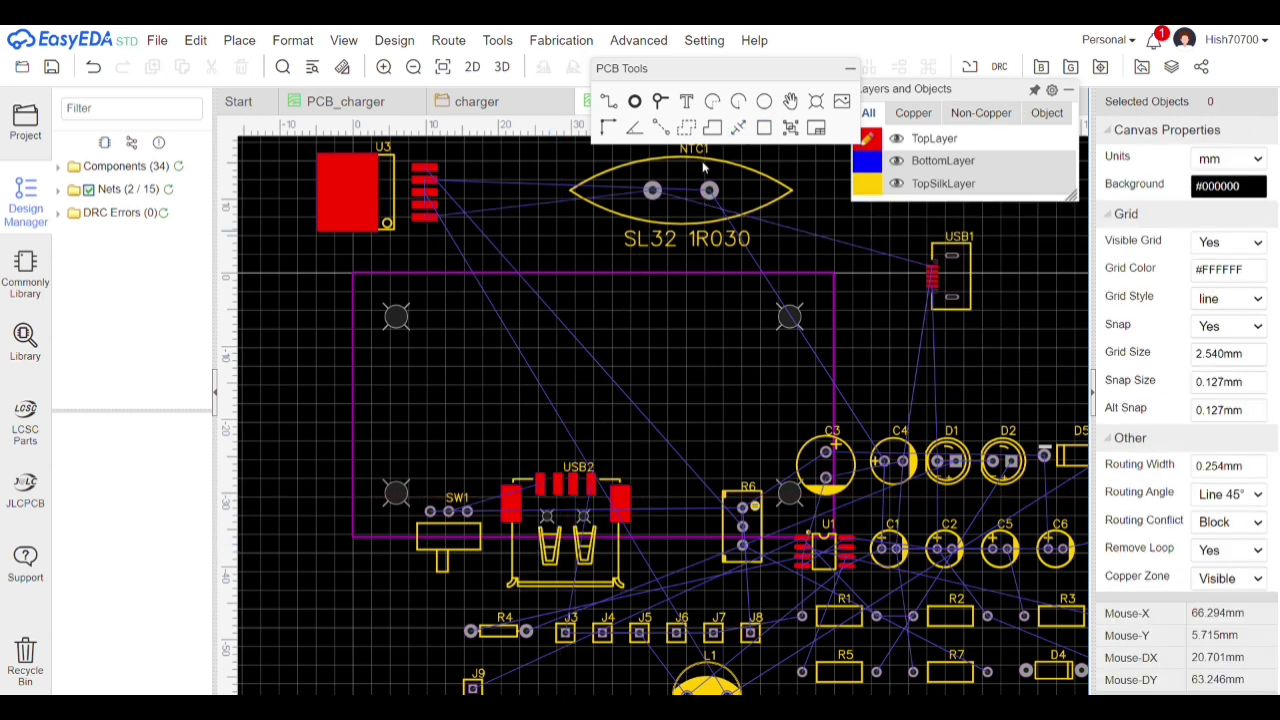
click(517, 548)
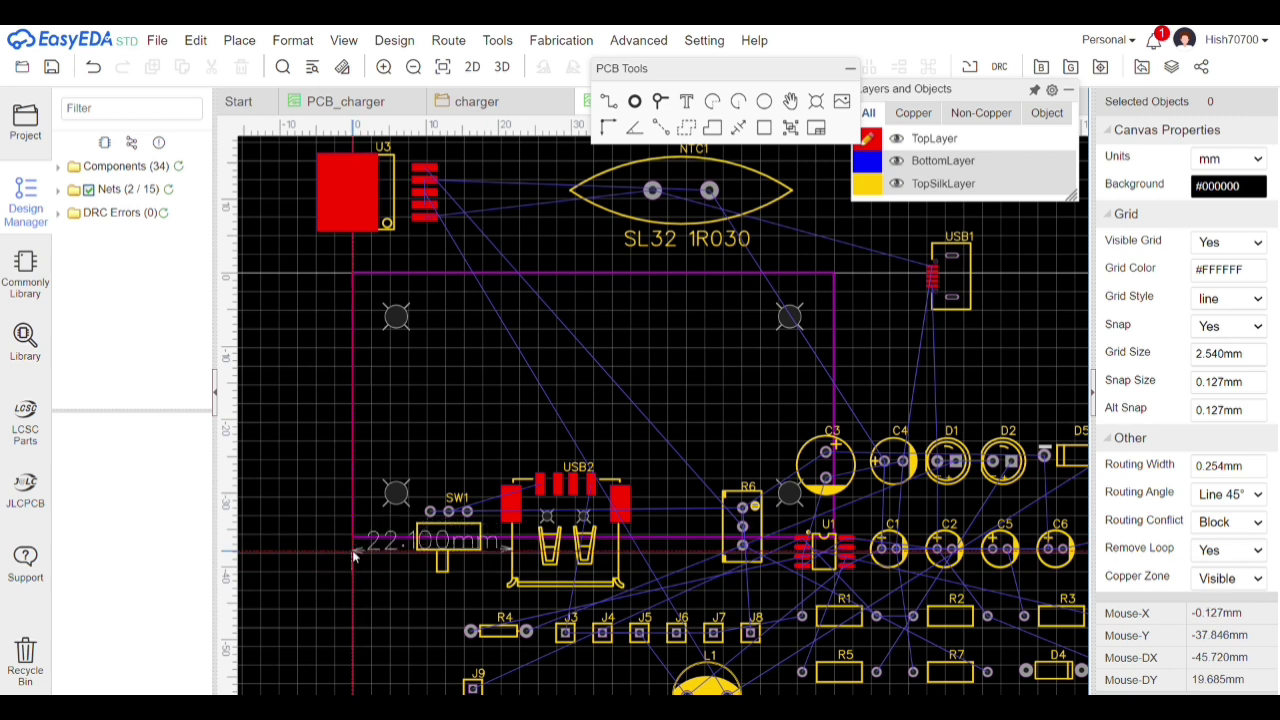
click(353, 551)
click(479, 617)
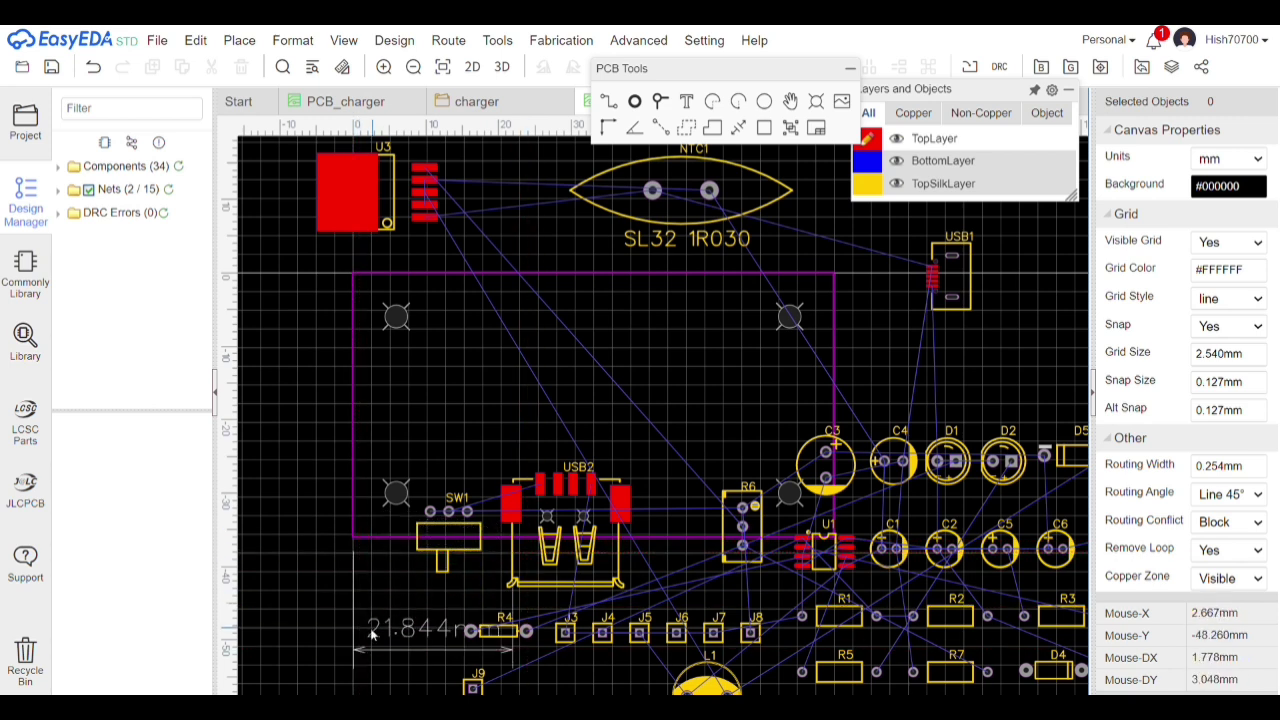
Lock connector USB2 in its position on the board's lower edge
click(586, 541)
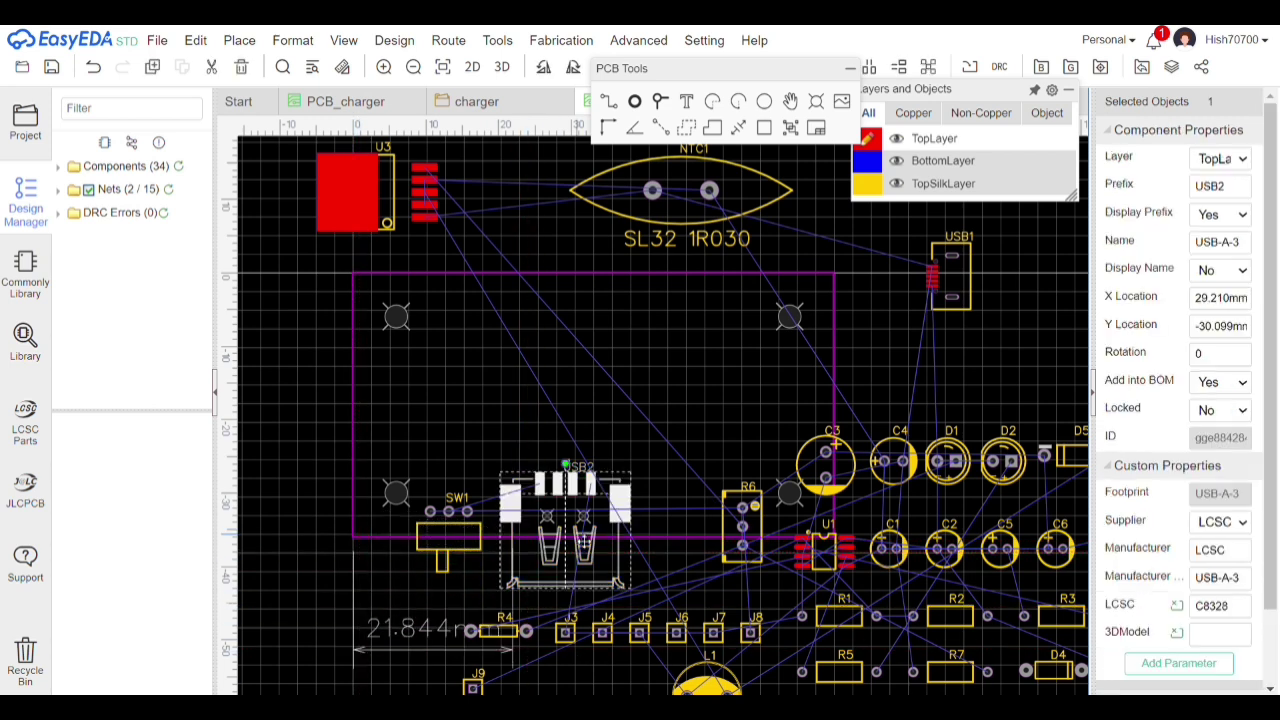
right_click(578, 540)
key(Escape)
click(1230, 418)
click(1219, 435)
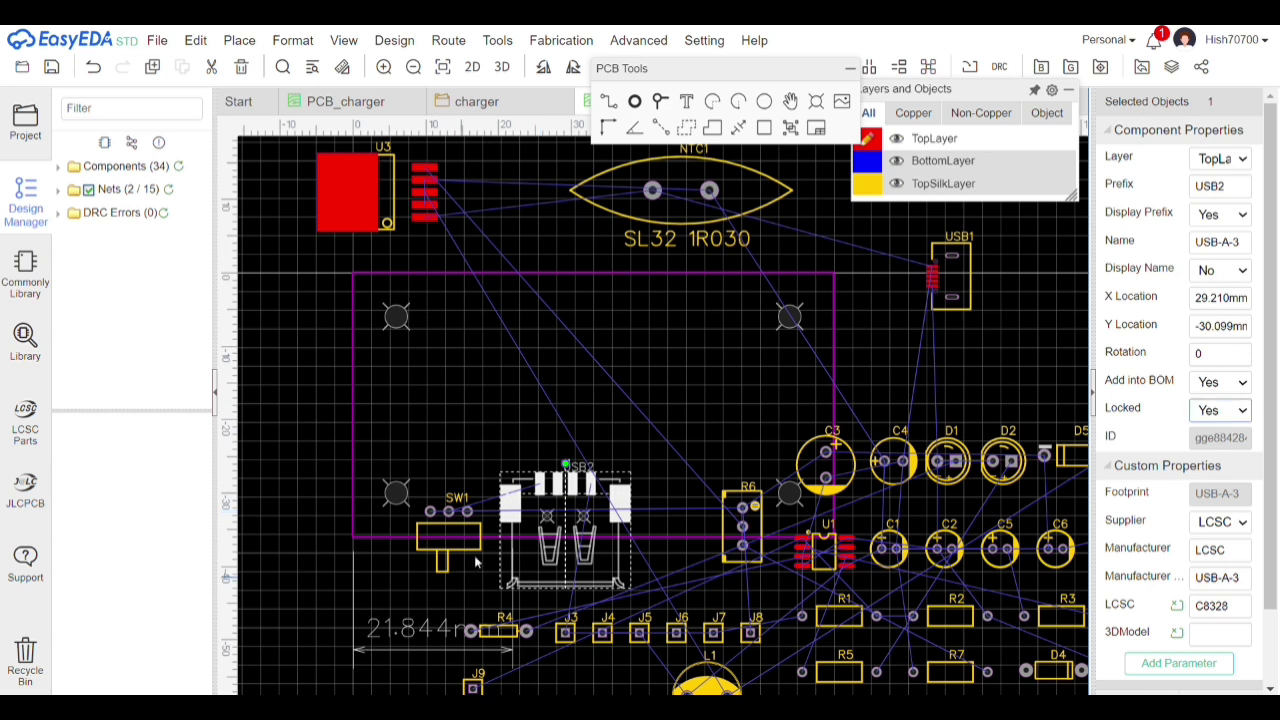
Move R6 above SW1, U3 above USB2, and NTC1 onto the board's upper edge
drag(762, 530, 471, 402)
drag(352, 190, 561, 385)
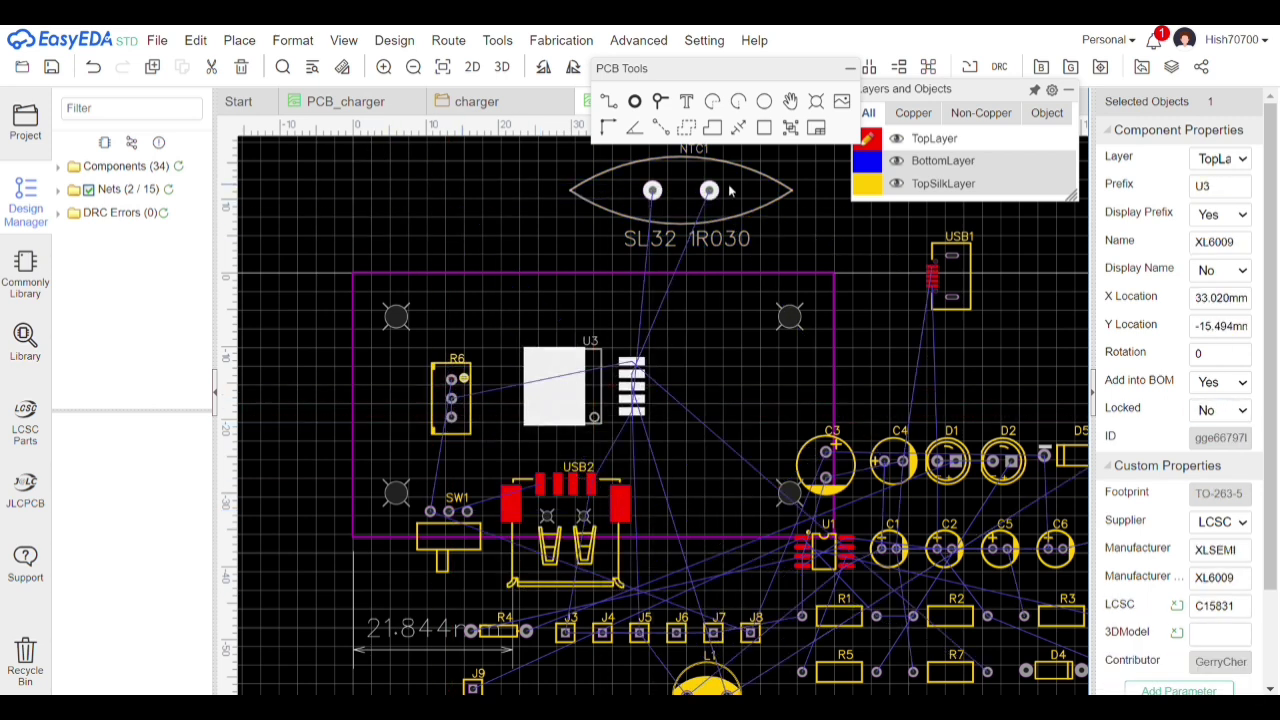
drag(690, 190, 698, 291)
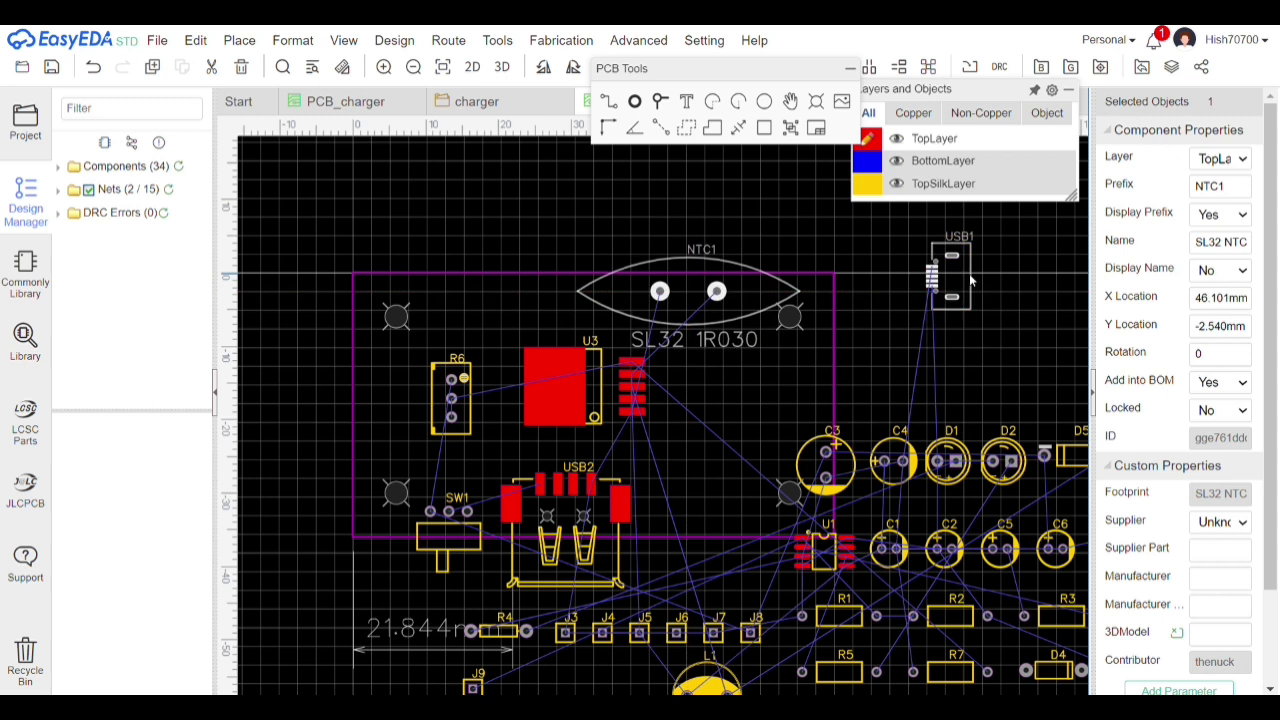
Place connector USB1 on the board's lower edge beside USB2 and rotate it to 270°
drag(965, 282, 699, 521)
click(497, 40)
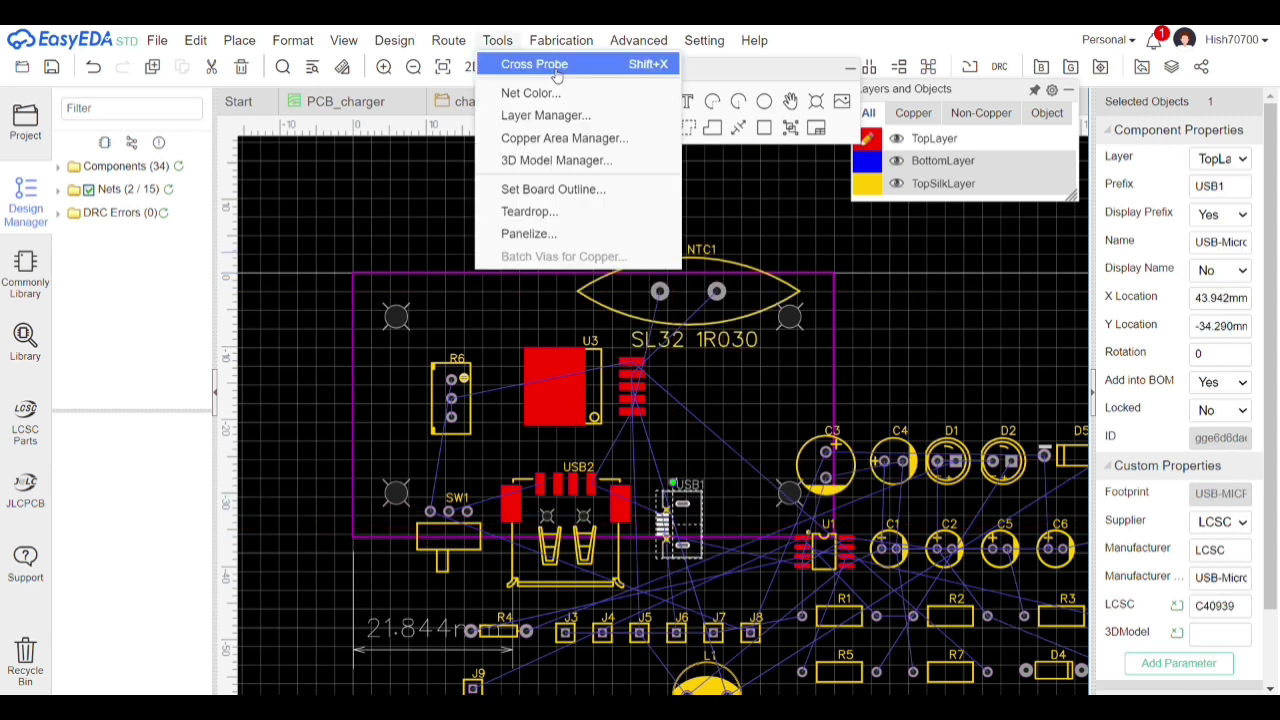
click(561, 40)
click(545, 70)
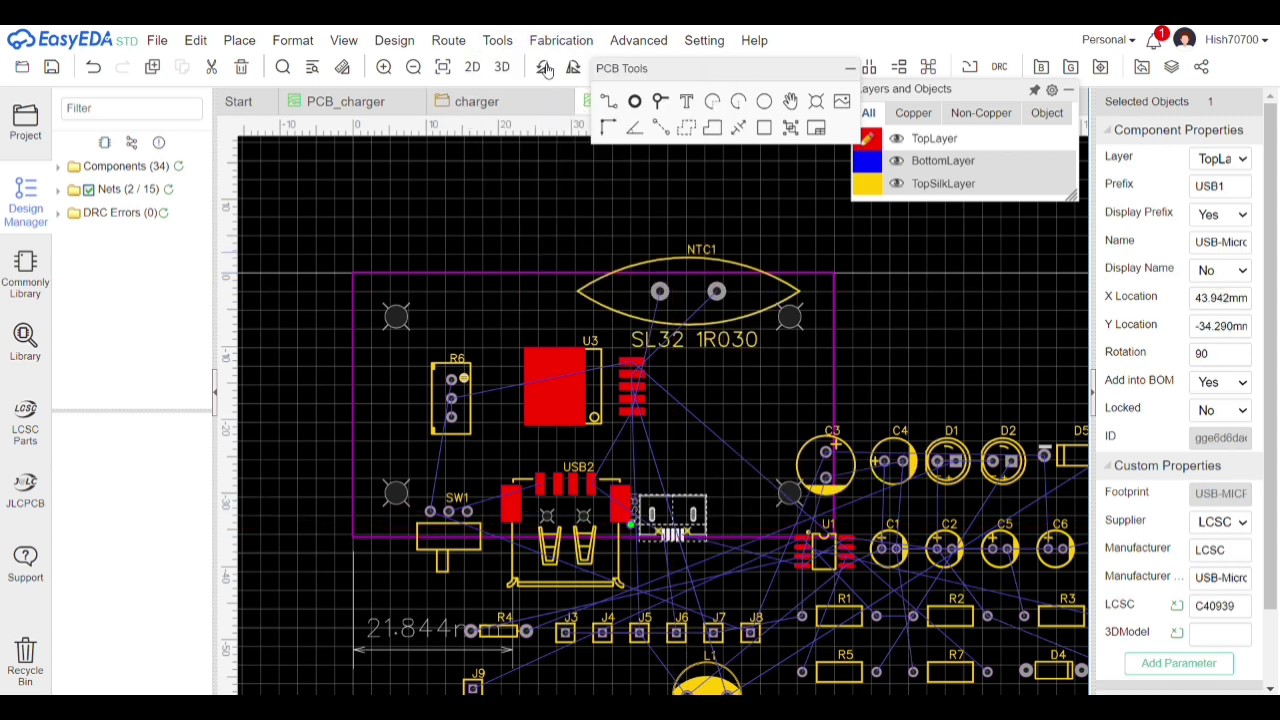
click(547, 69)
click(547, 69)
drag(692, 527, 694, 514)
click(686, 551)
click(673, 534)
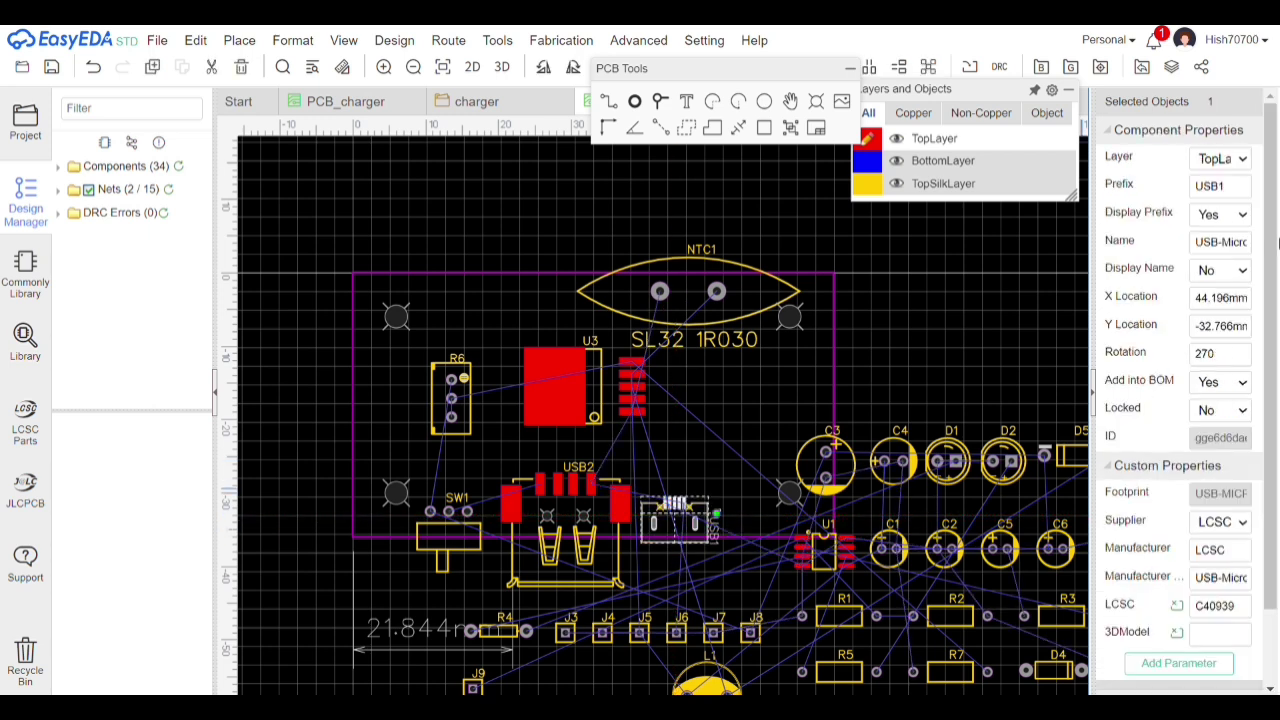
Place U1 inside the board's right half below NTC1 and shift U3 closer to R6
drag(826, 548, 771, 391)
click(825, 479)
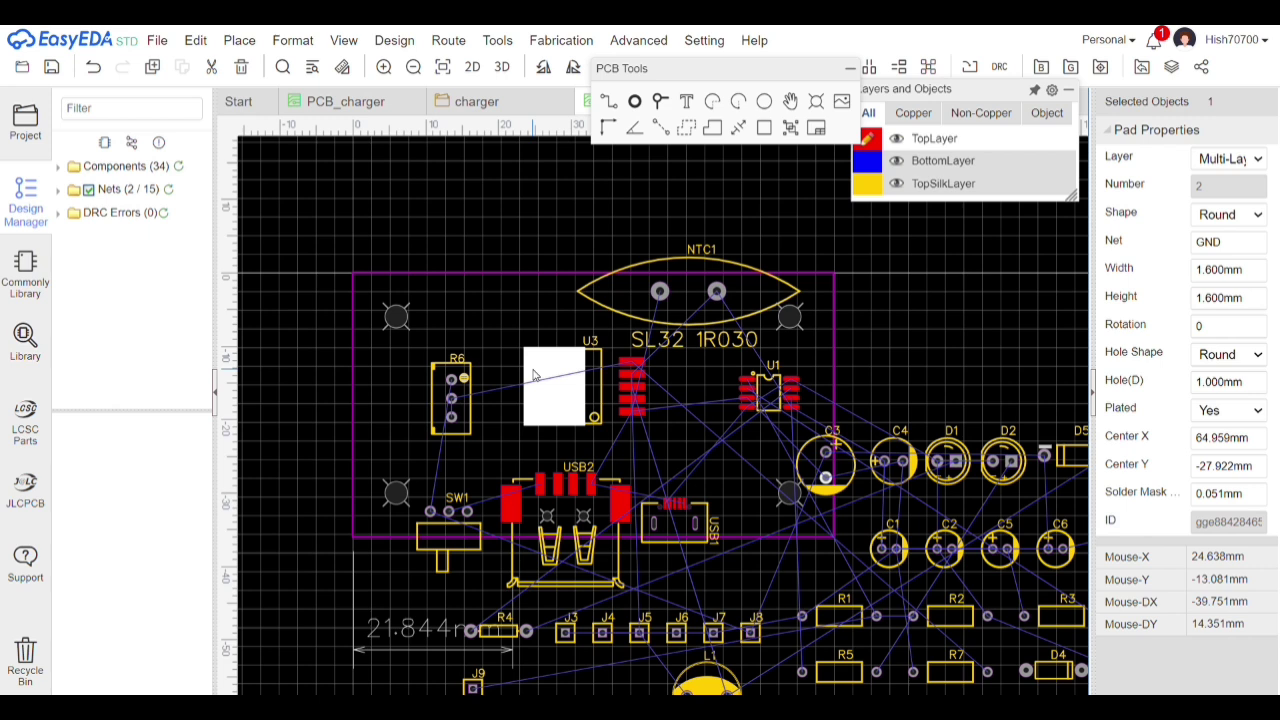
drag(570, 396, 533, 379)
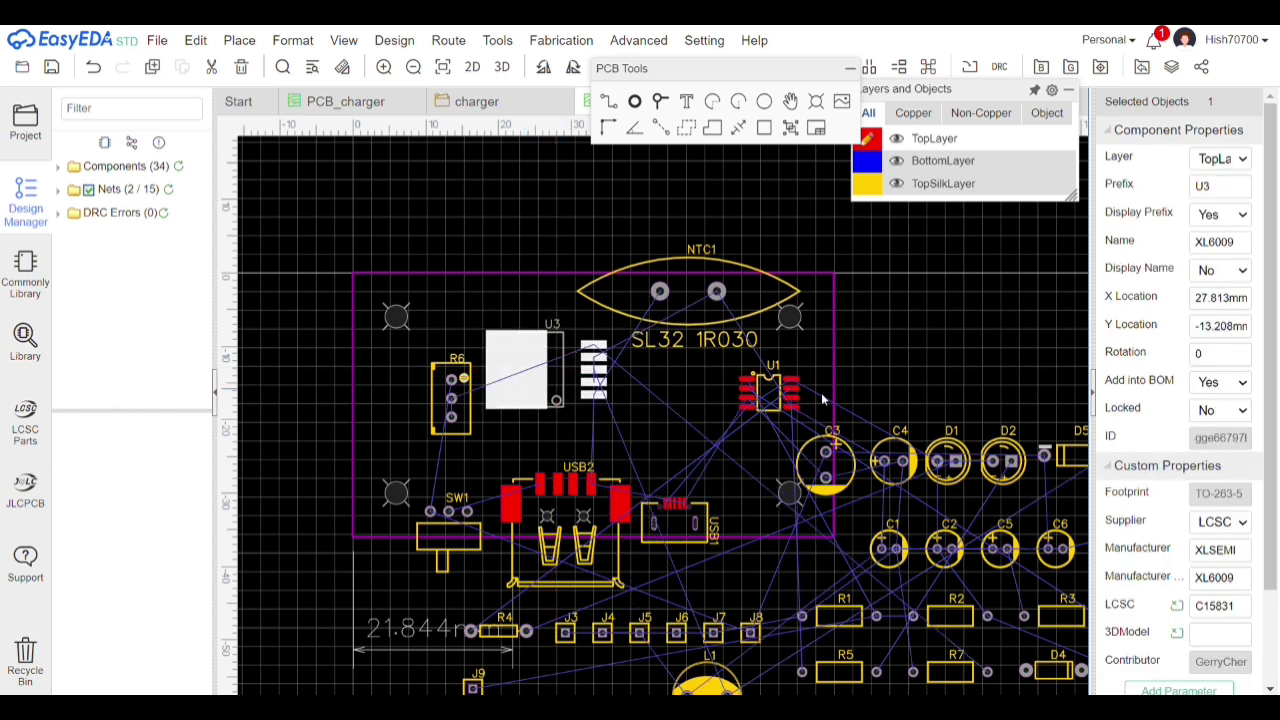
drag(771, 393, 735, 395)
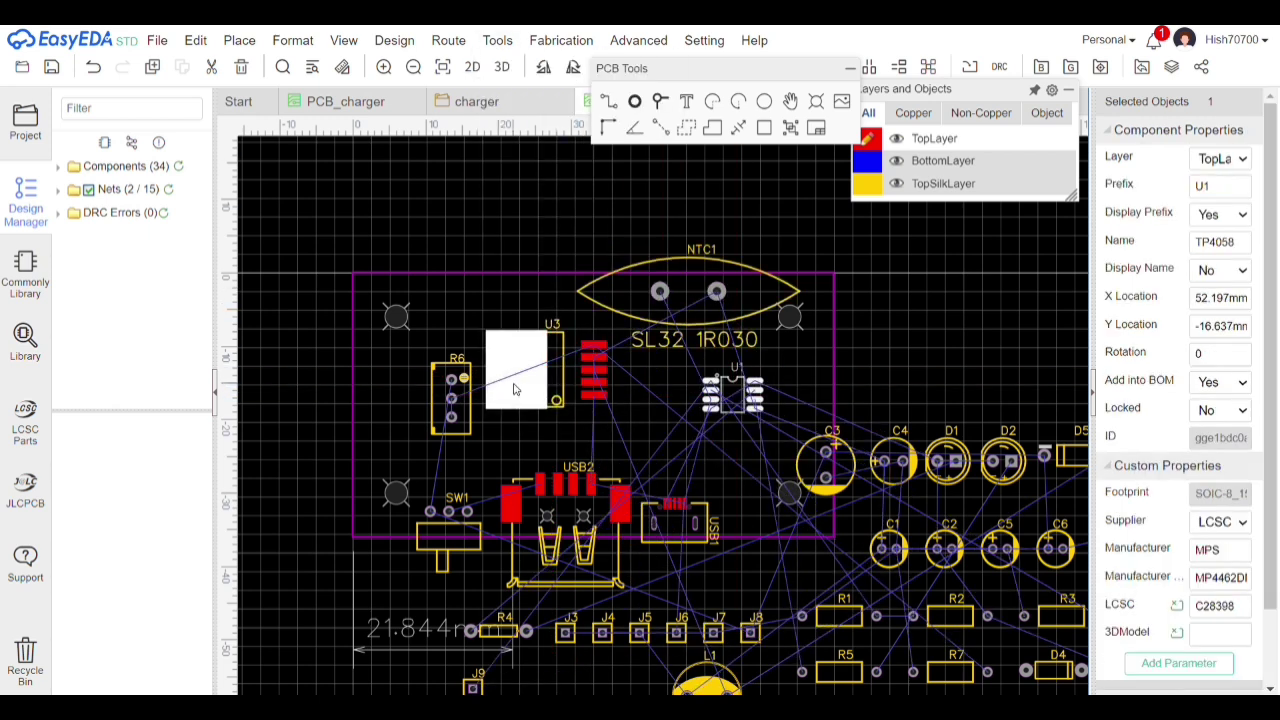
Move capacitor C3 off the board to the right and place inductor L1 between U3 and USB2
drag(838, 477, 1044, 356)
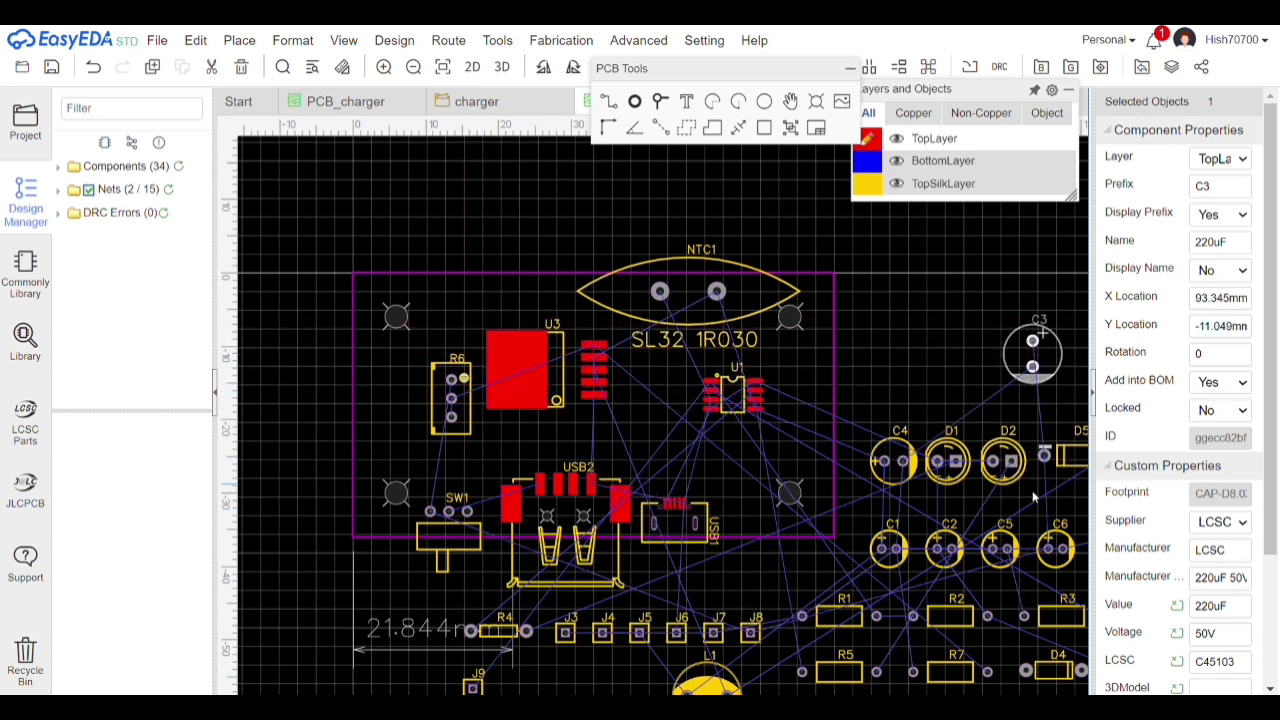
scroll(833, 481, up, 3)
scroll(833, 482, down, 3)
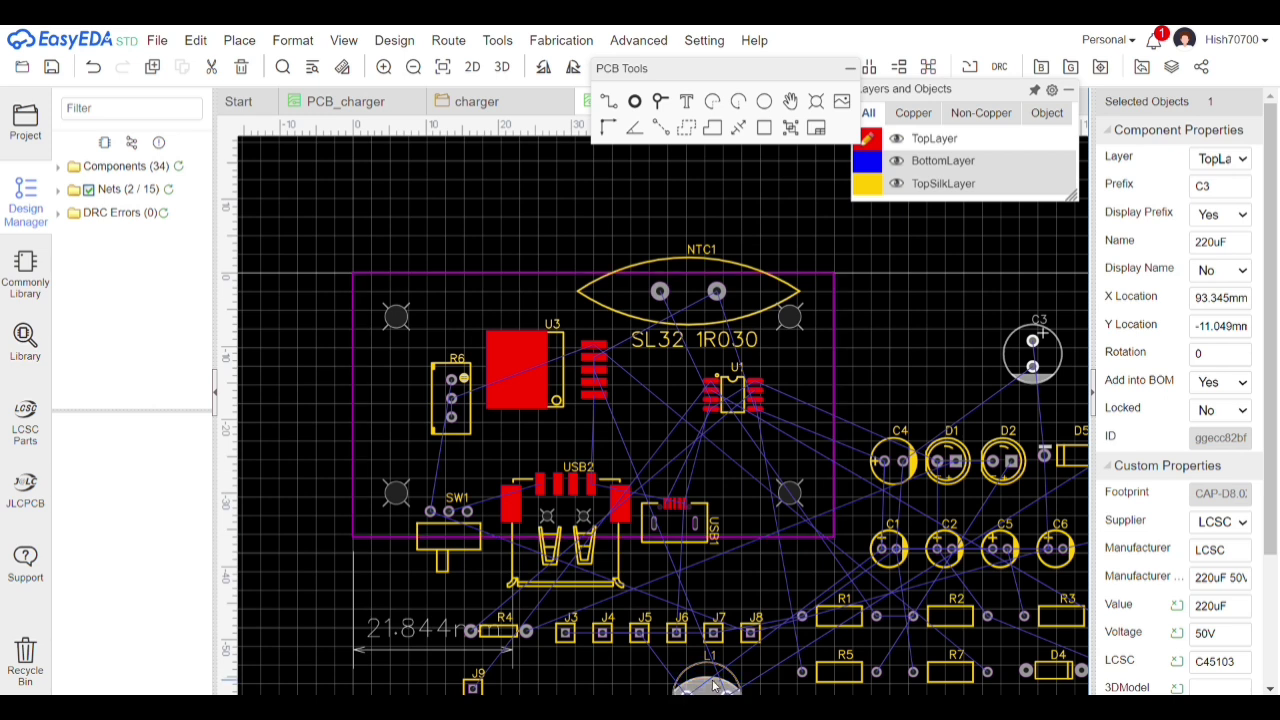
drag(719, 685, 628, 410)
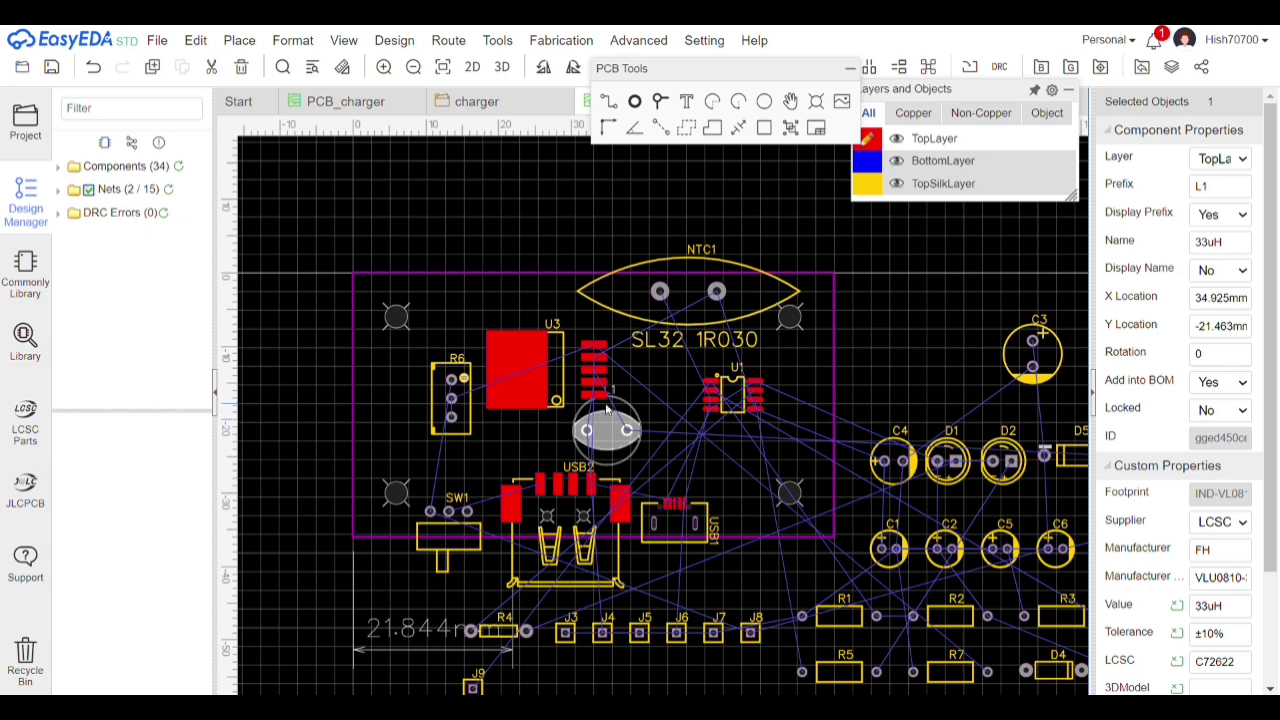
drag(602, 428, 532, 436)
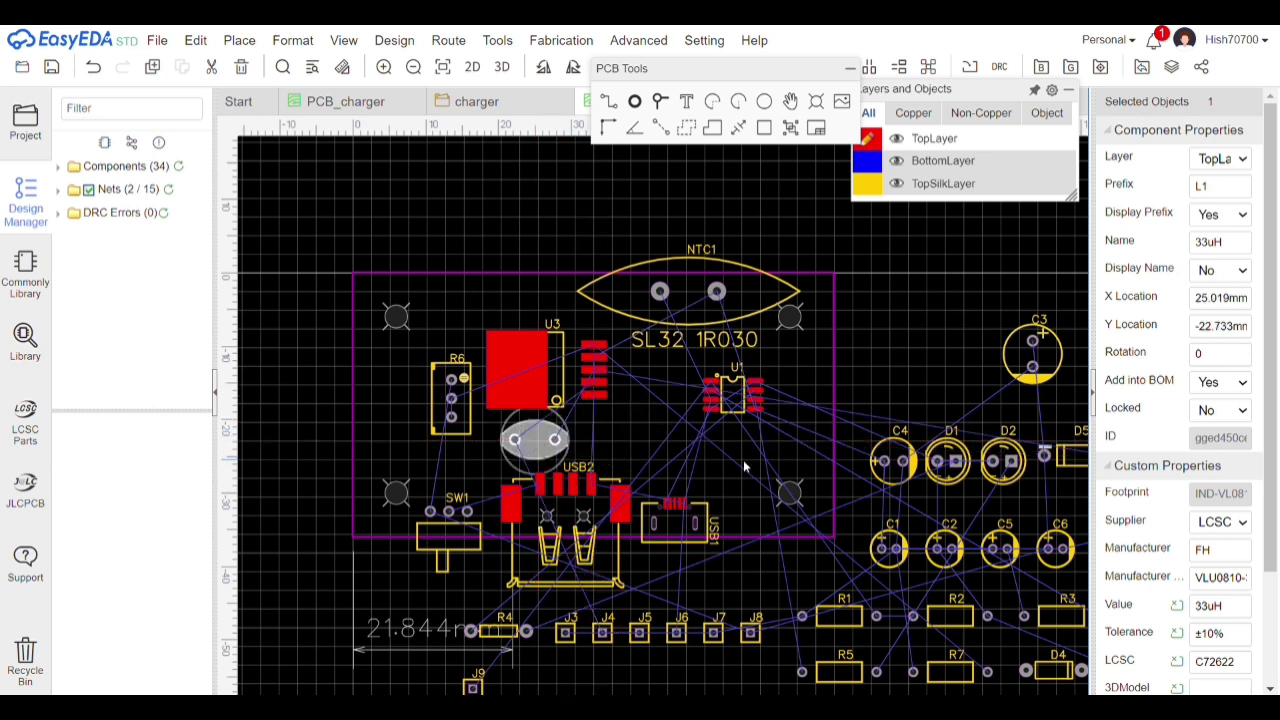
Draw a top-layer copper area slightly outside the whole board outline
click(686, 127)
click(677, 269)
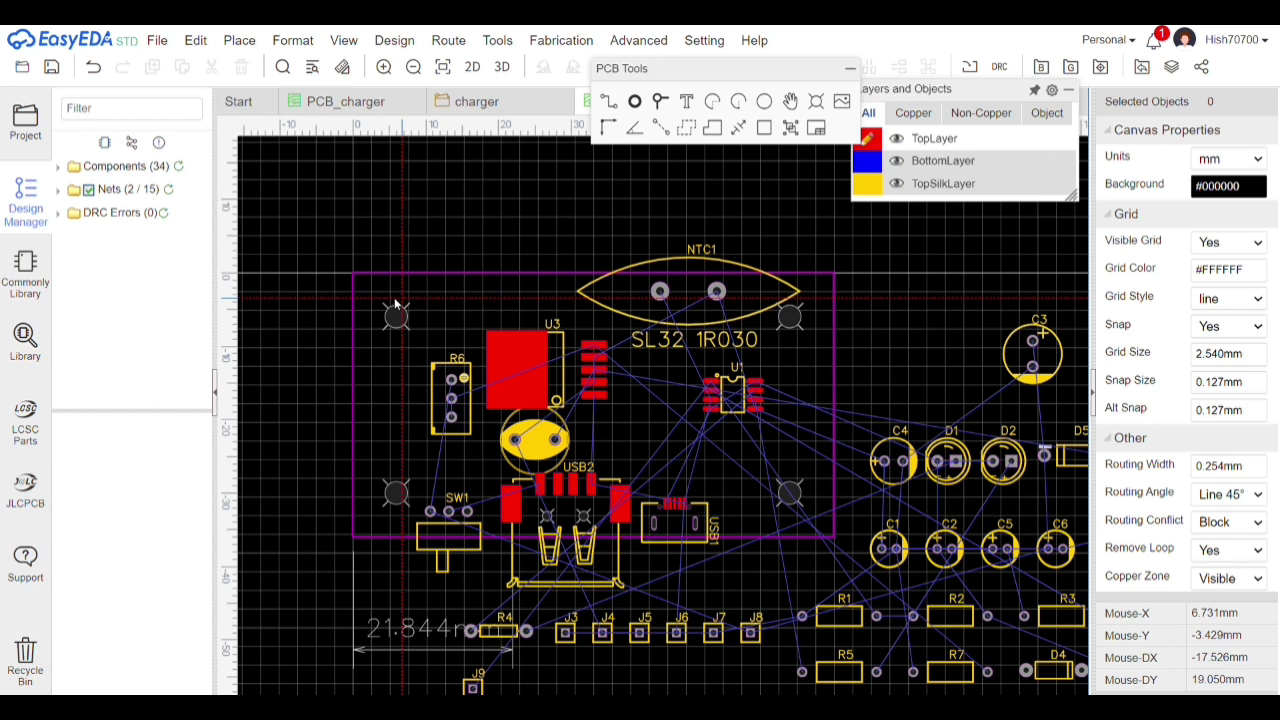
click(343, 264)
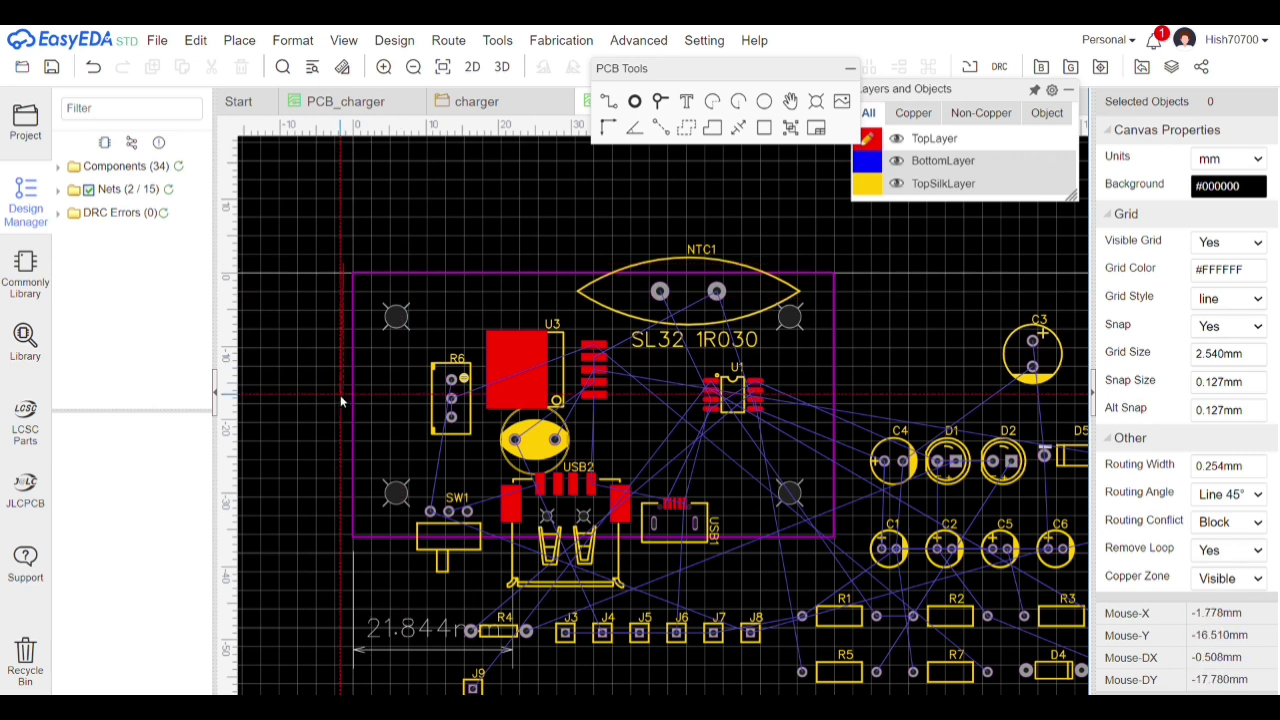
click(838, 542)
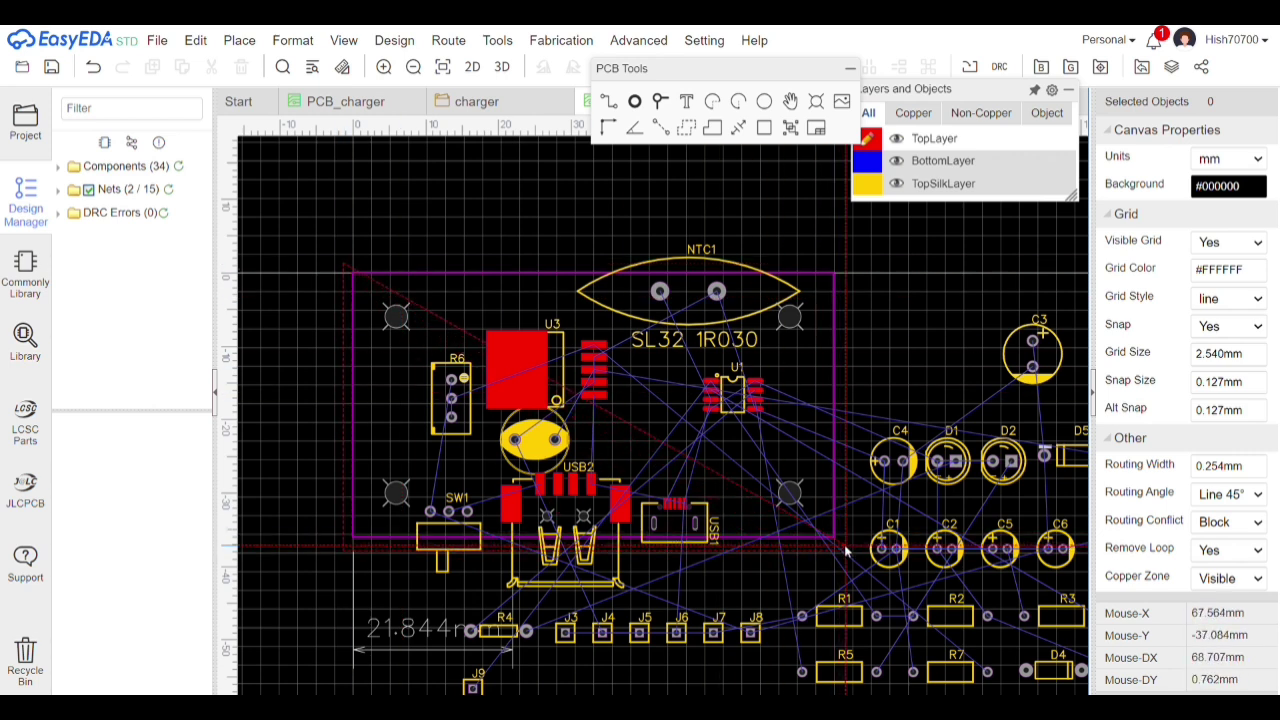
click(841, 264)
right_click(645, 256)
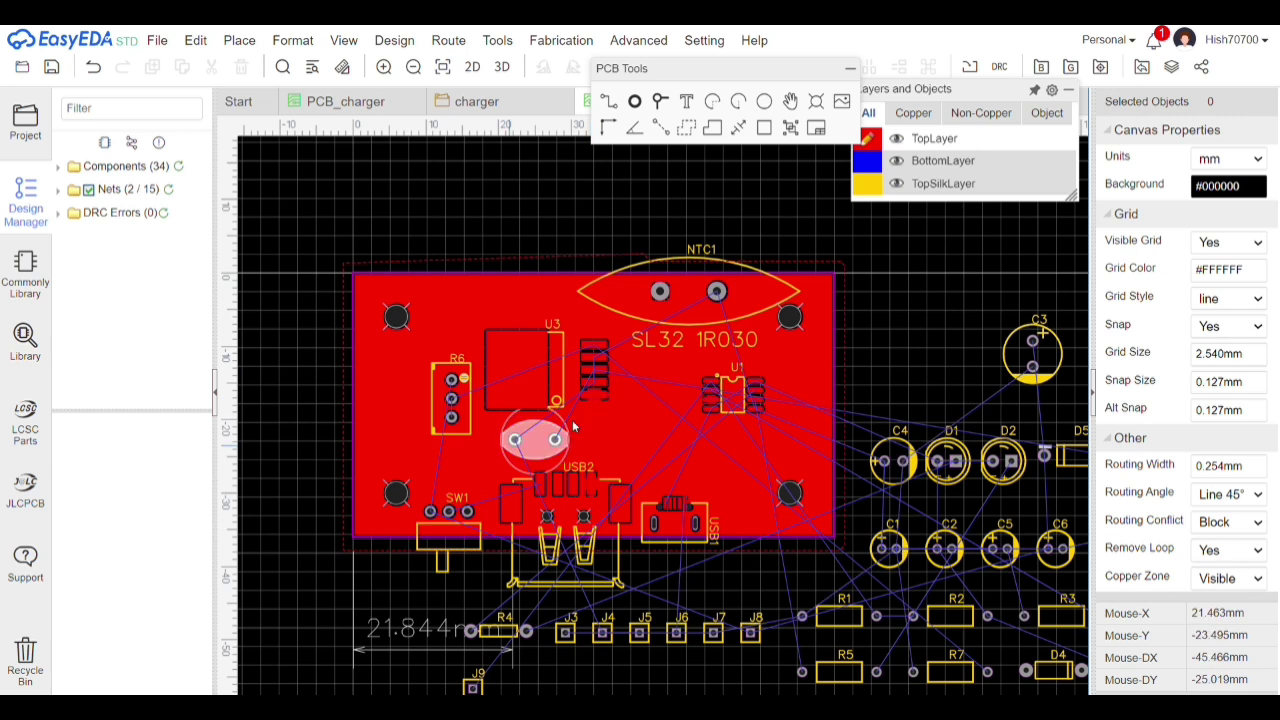
Draw a matching copper area around the board outline on BottomLayer, then make TopLayer active again
click(868, 162)
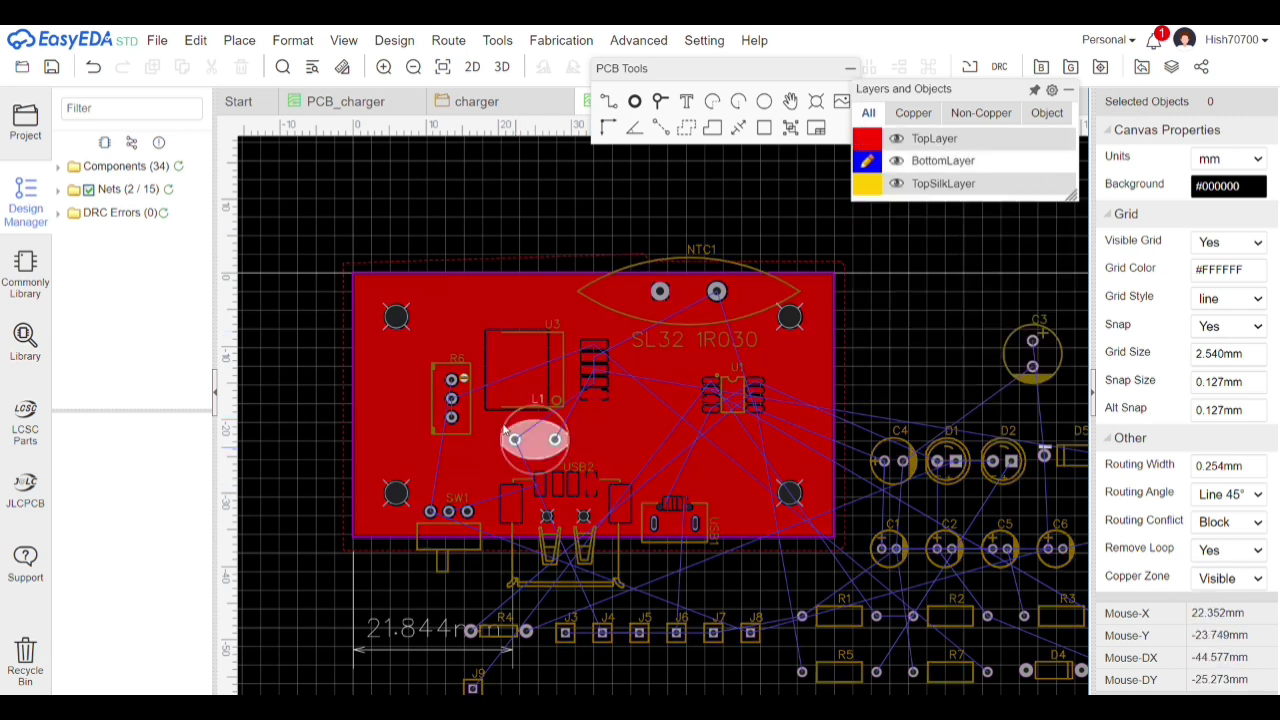
click(690, 130)
click(680, 272)
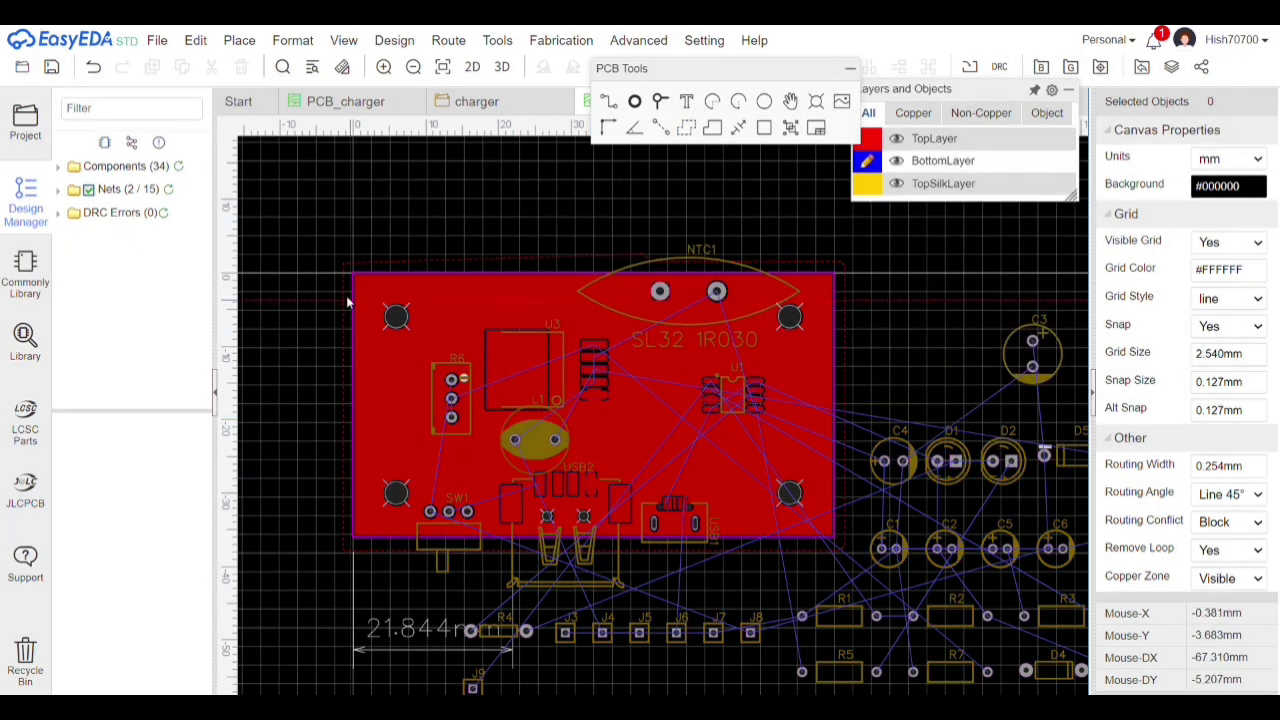
click(338, 544)
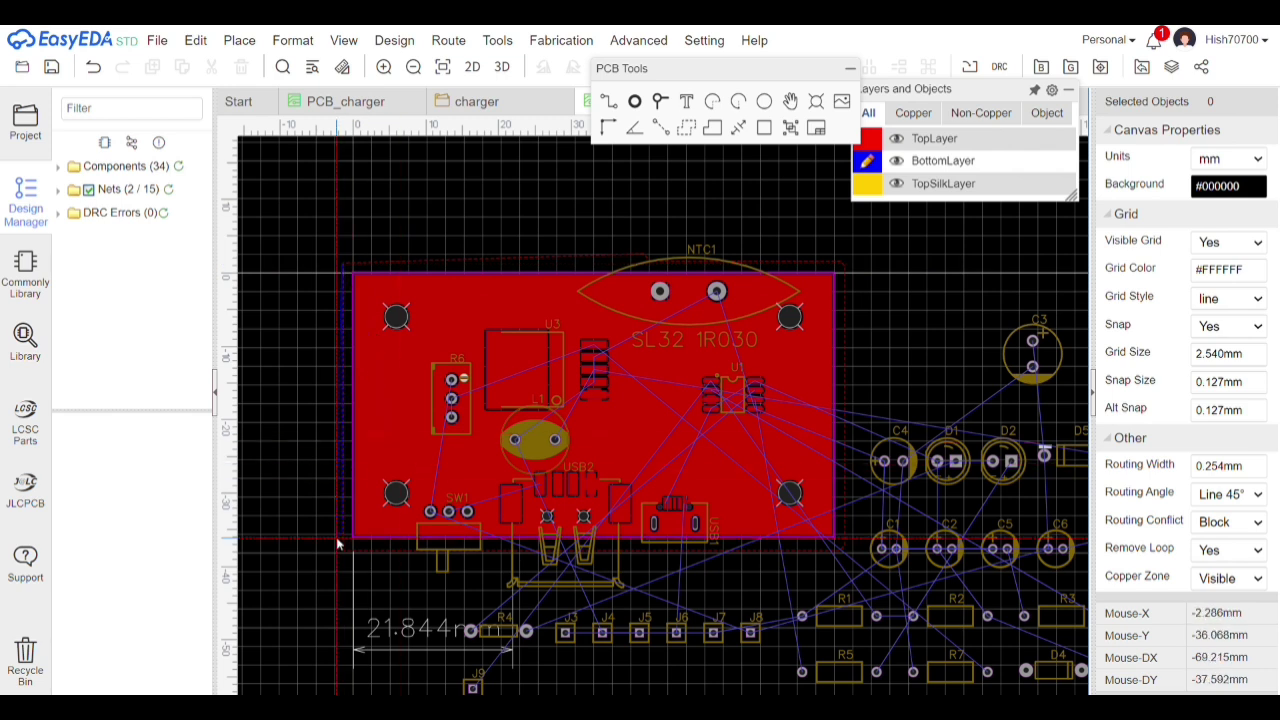
click(847, 263)
click(870, 140)
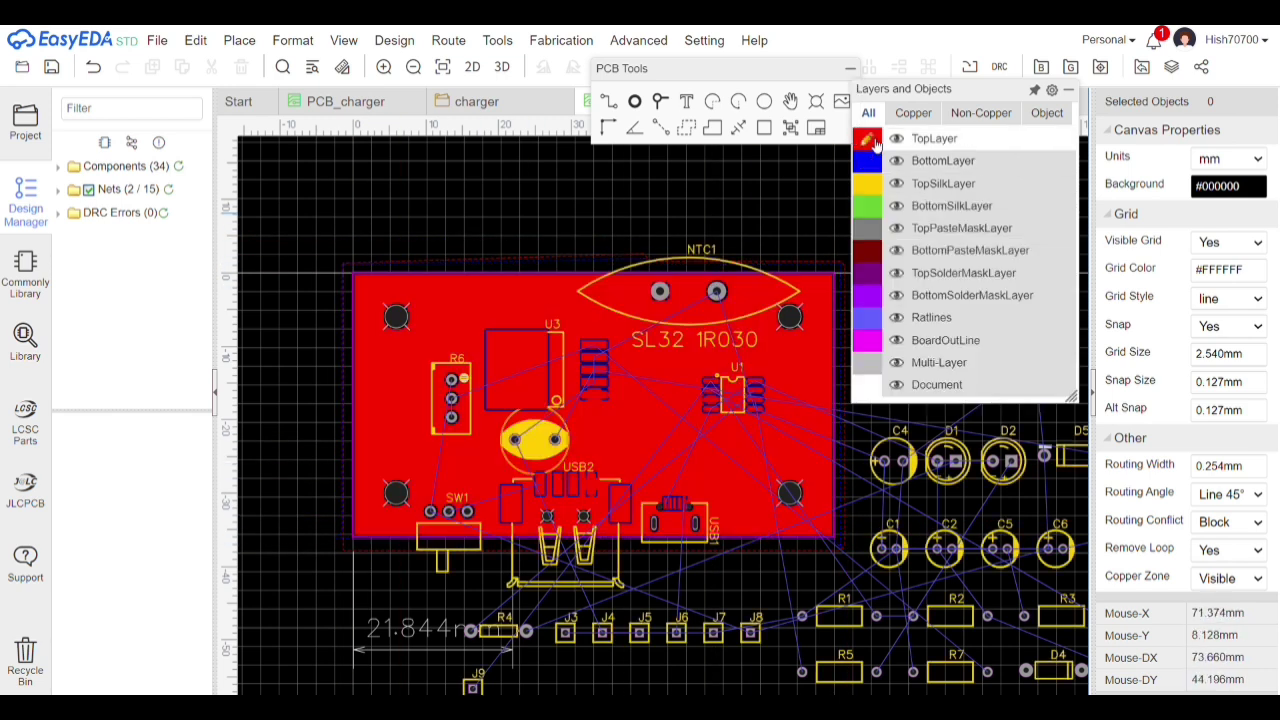
Auto-route the board on TopLayer and BottomLayer using the cloud router with real-time display
click(448, 40)
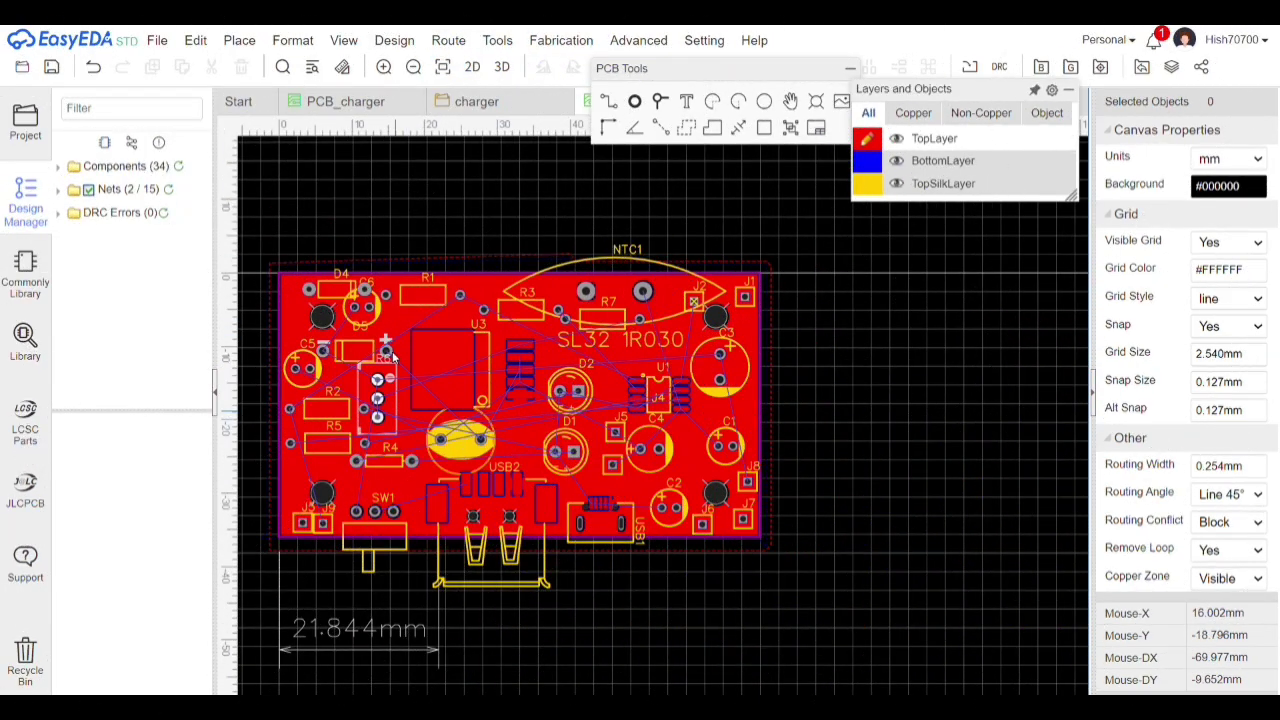
mouse_move(450, 48)
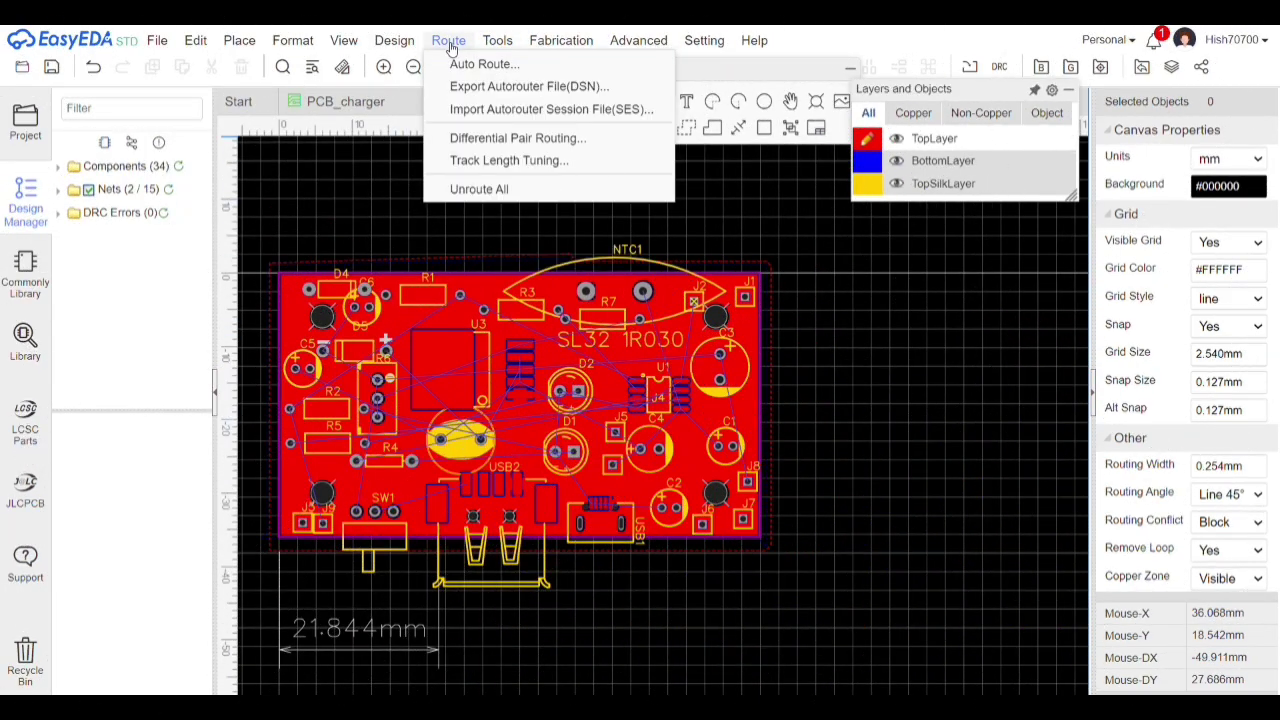
click(459, 63)
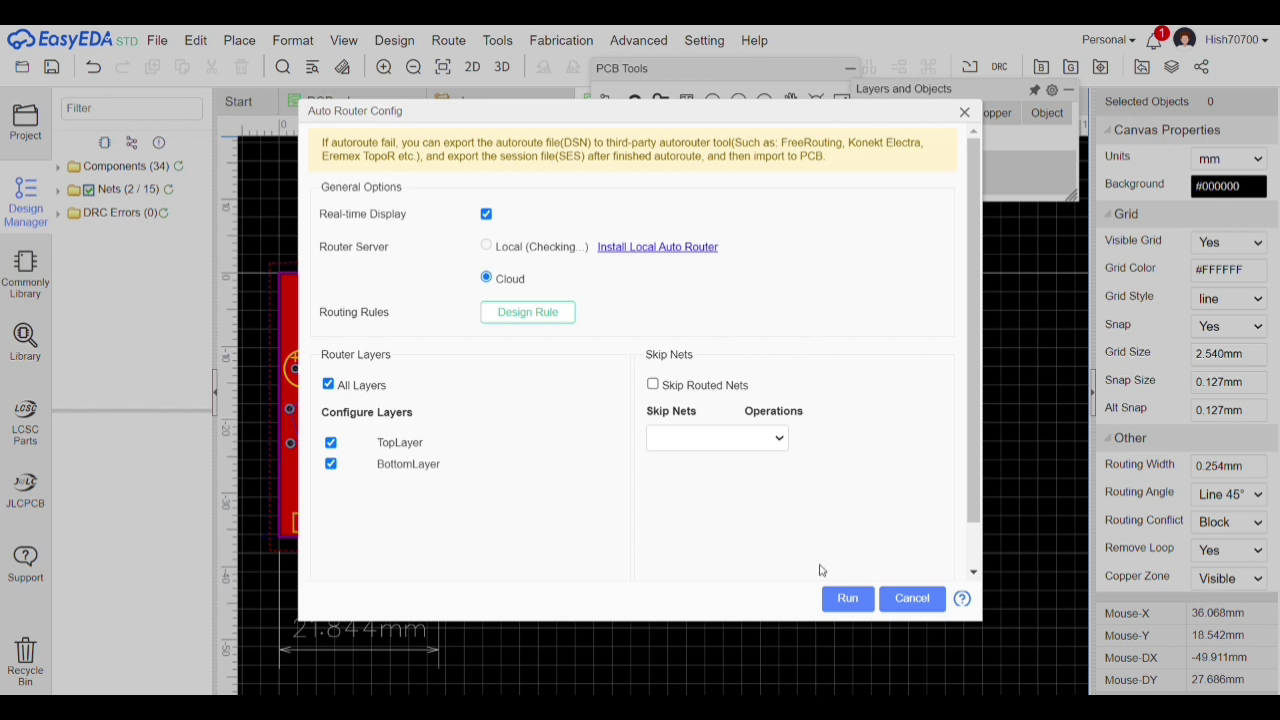
click(847, 598)
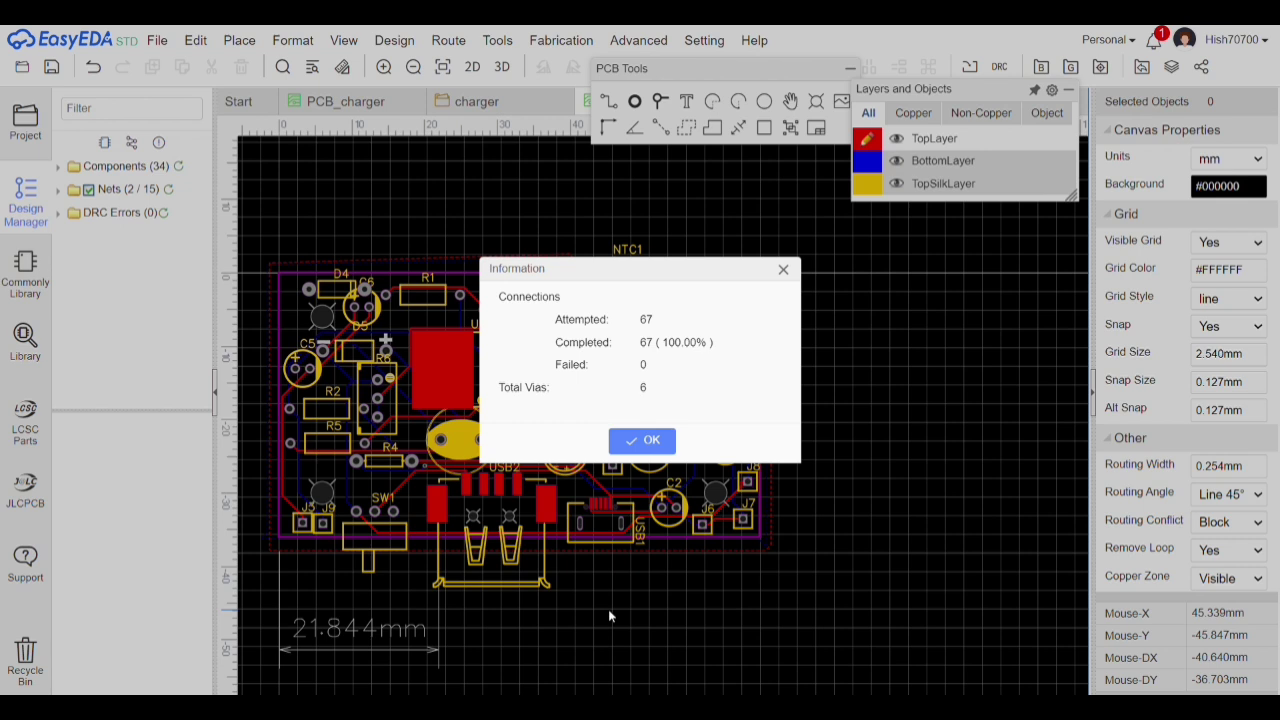
click(647, 442)
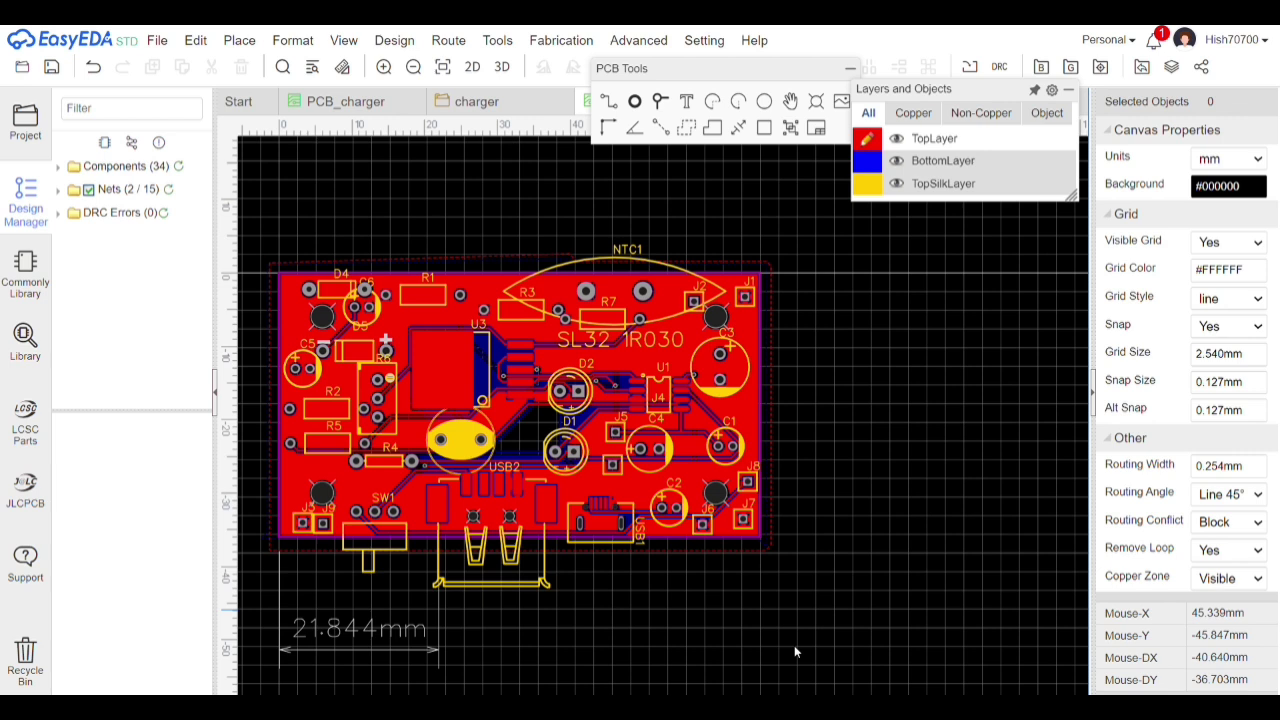
Preview the routed board's top side in the 2D photo view and return to the PCB layout
click(484, 68)
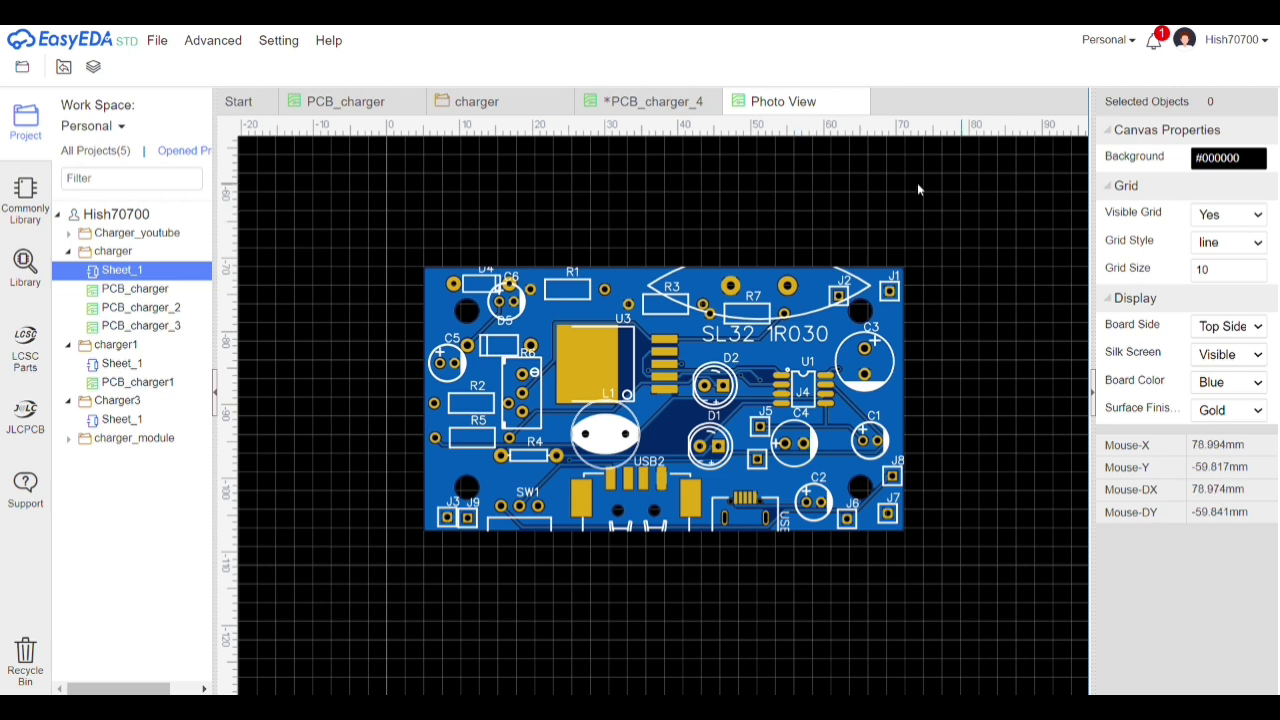
click(857, 103)
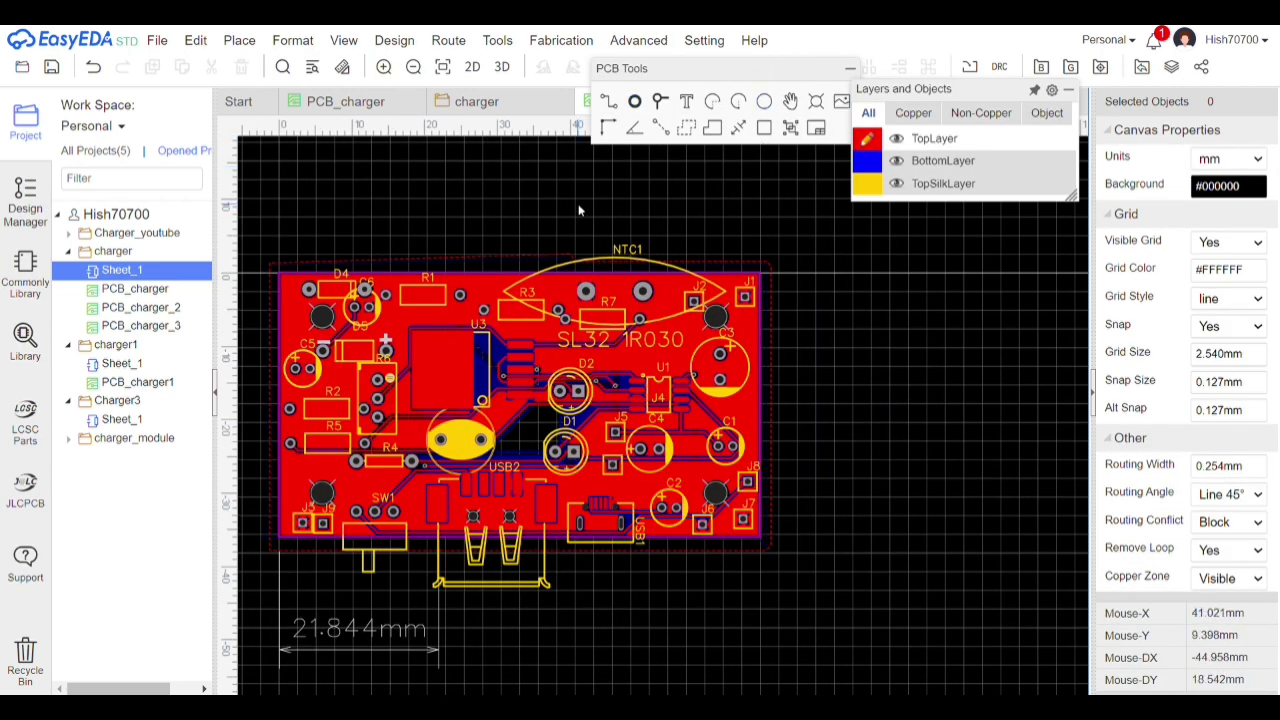
Close PCB_charger_4 without saving it and open the PCB_charger_3 layout from the charger project
drag(763, 67, 920, 232)
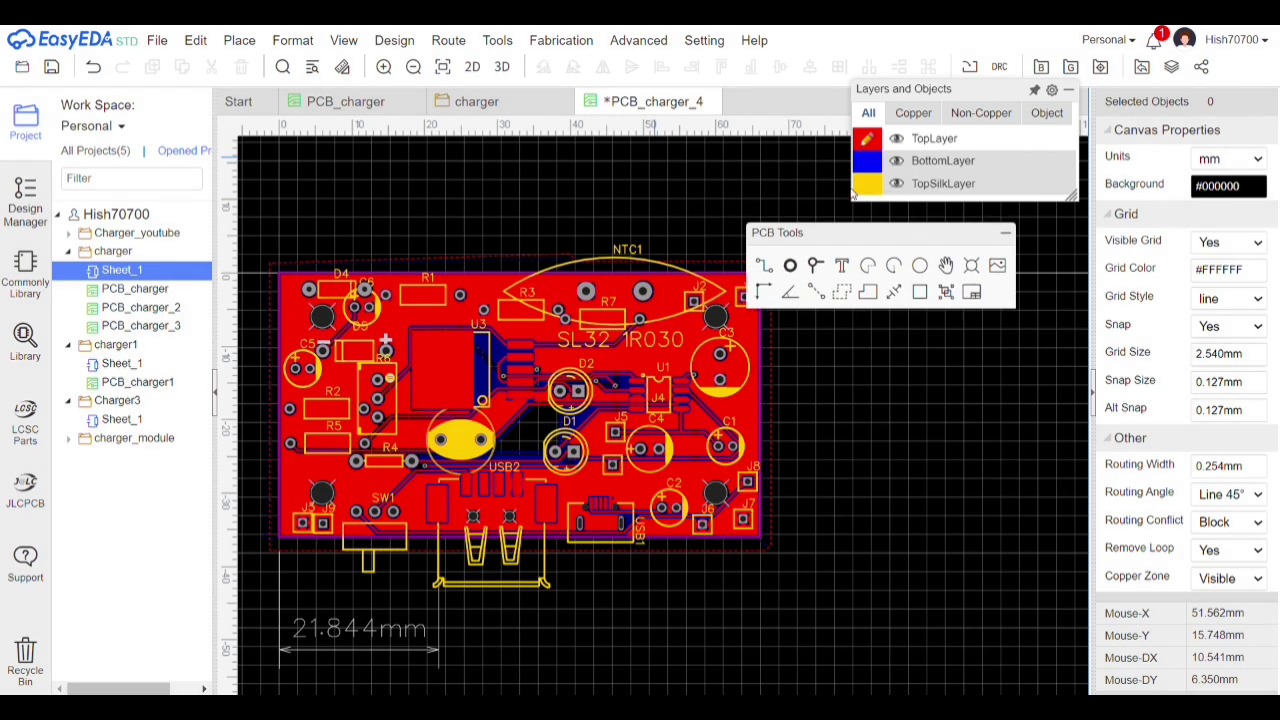
click(709, 102)
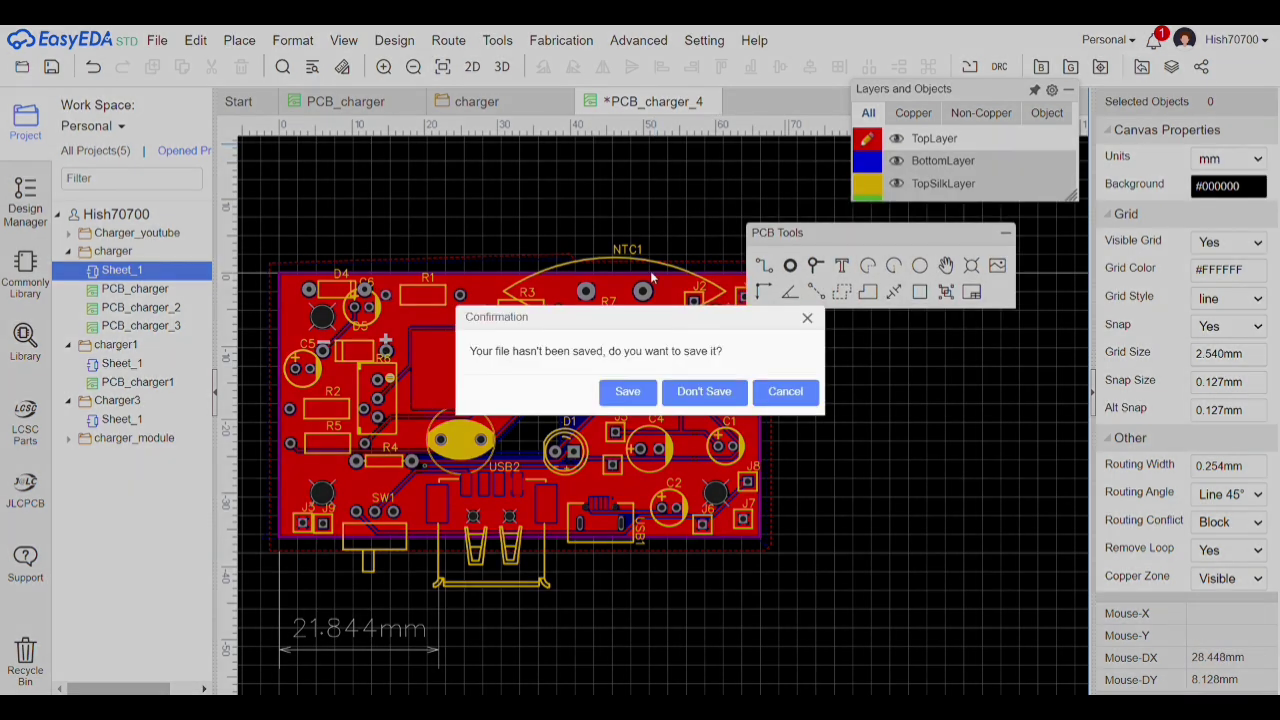
click(704, 392)
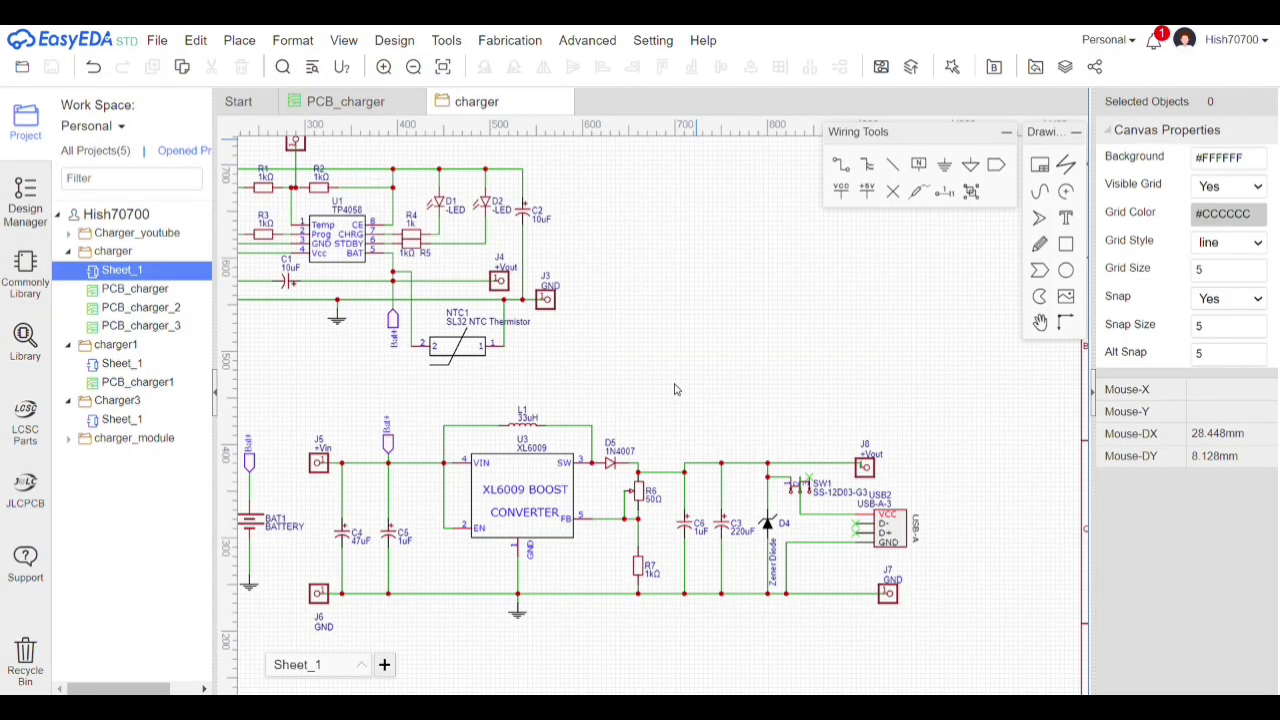
click(137, 327)
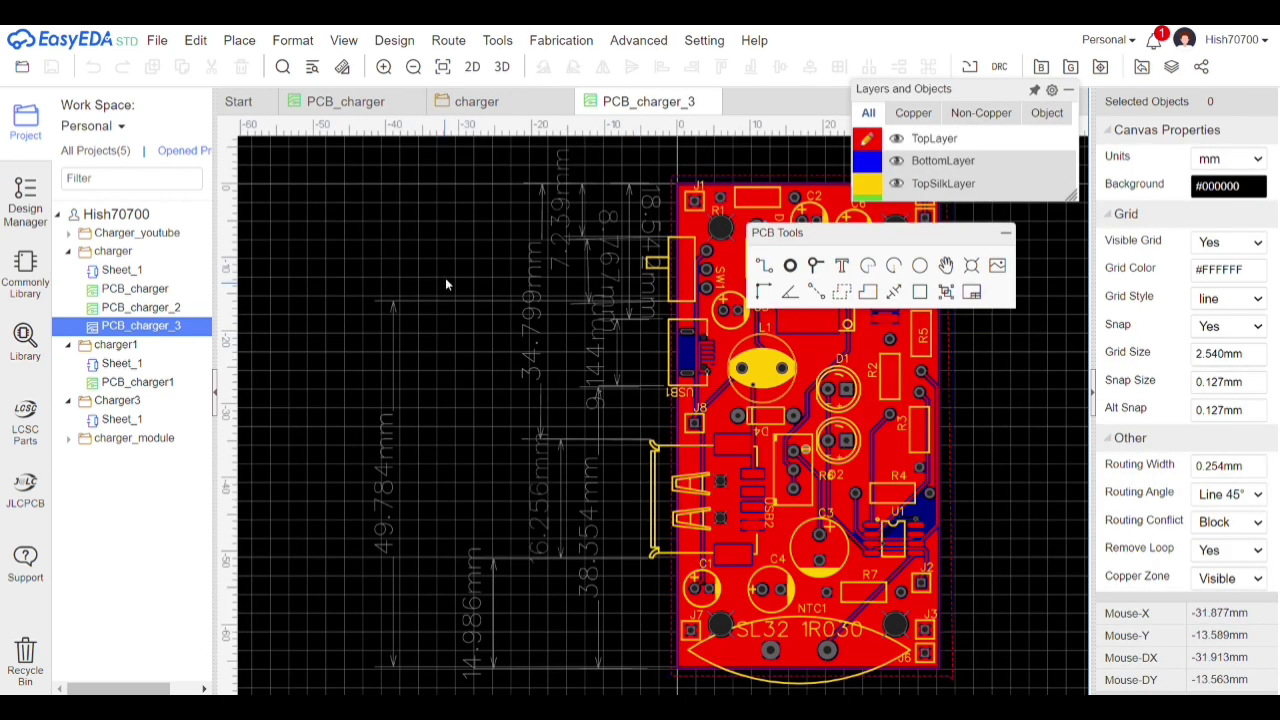
scroll(669, 442, down, 2)
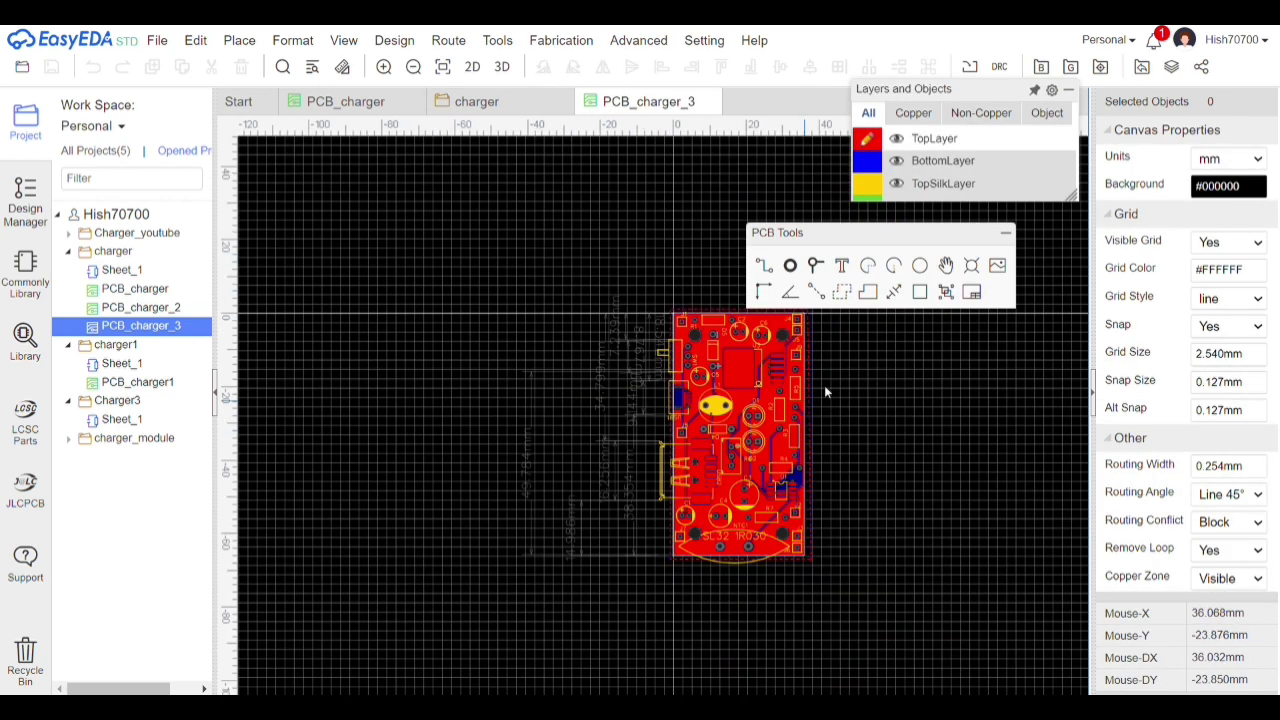
scroll(766, 360, up, 3)
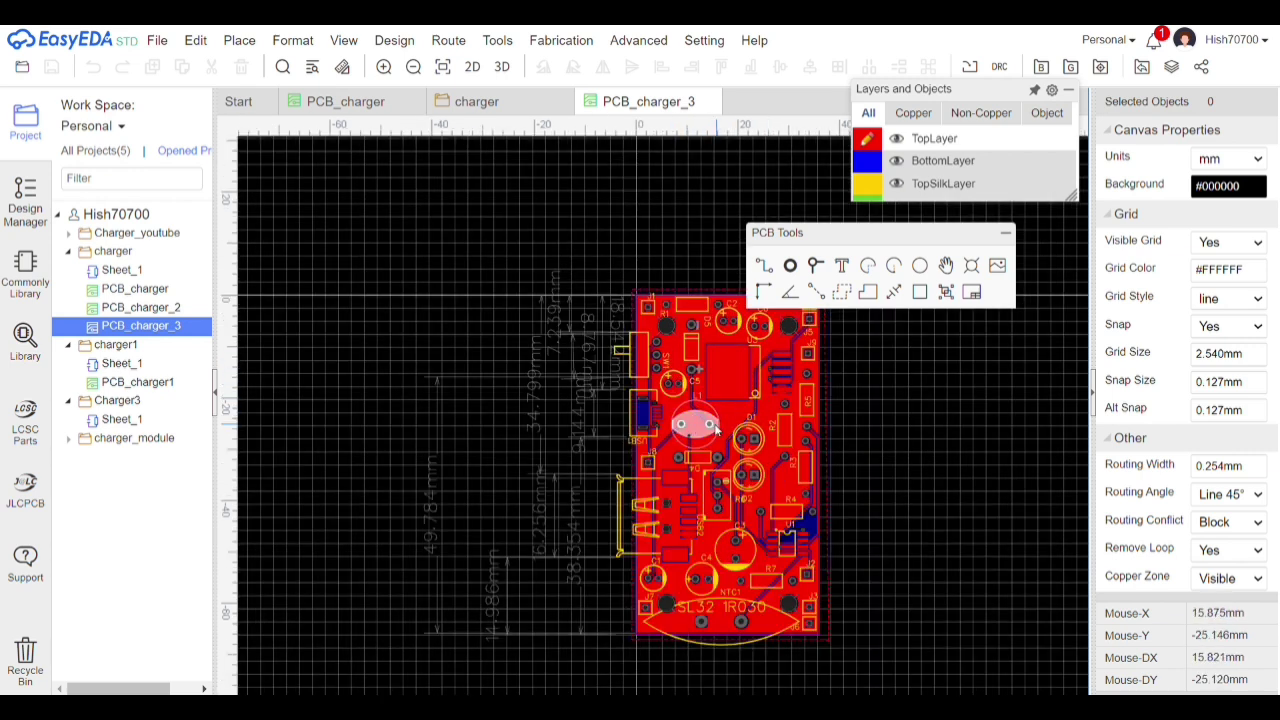
Preview the PCB_charger_3 board in the 3D view from several angles, then close the preview
click(505, 68)
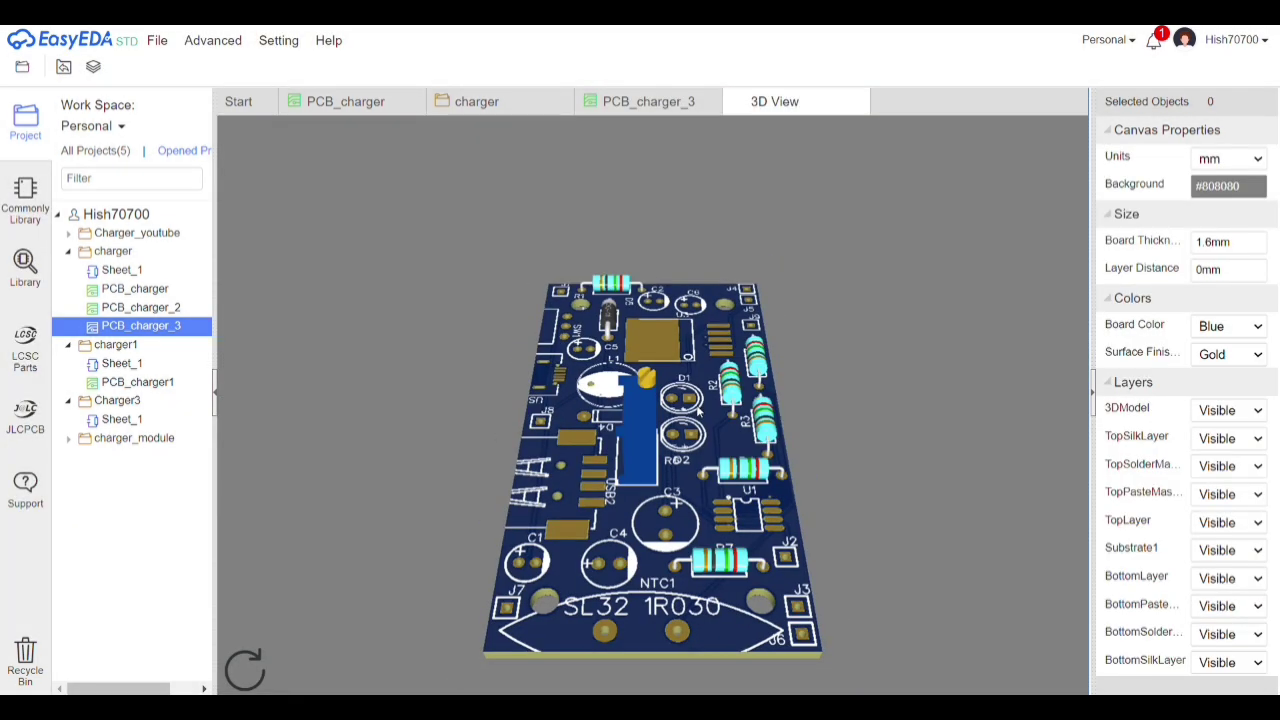
drag(662, 482, 658, 585)
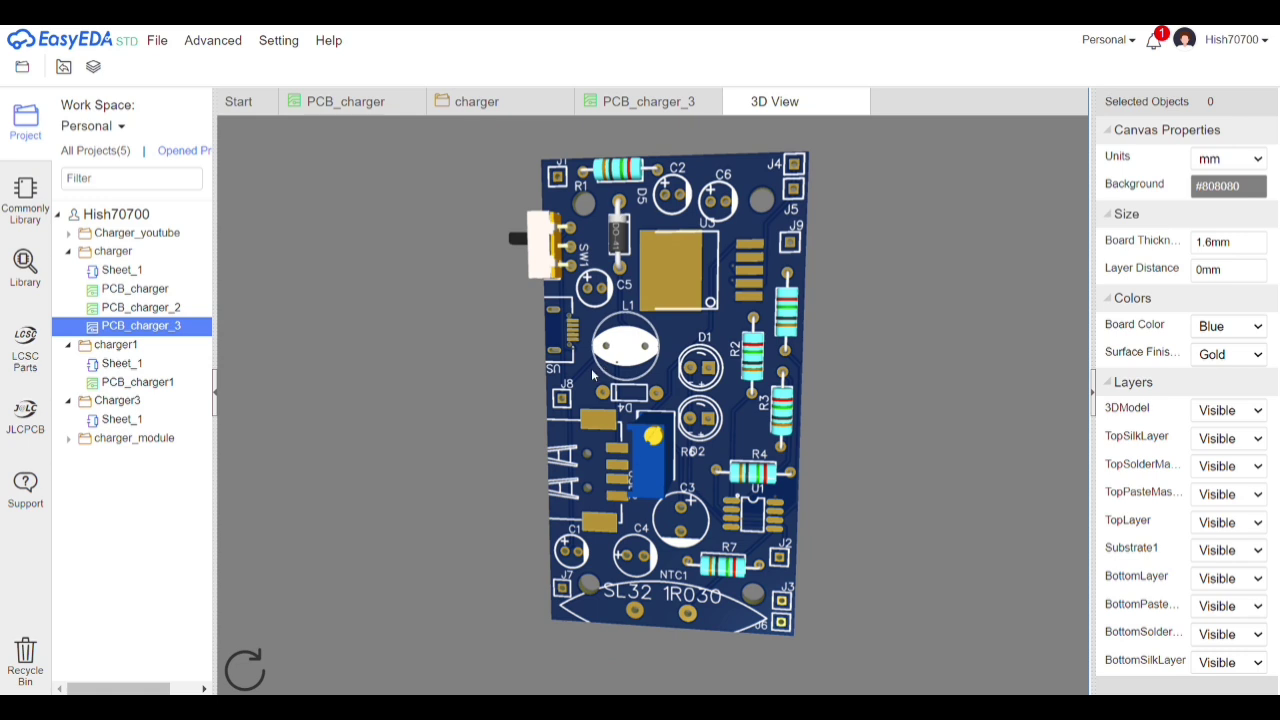
drag(592, 375, 776, 676)
drag(603, 436, 466, 149)
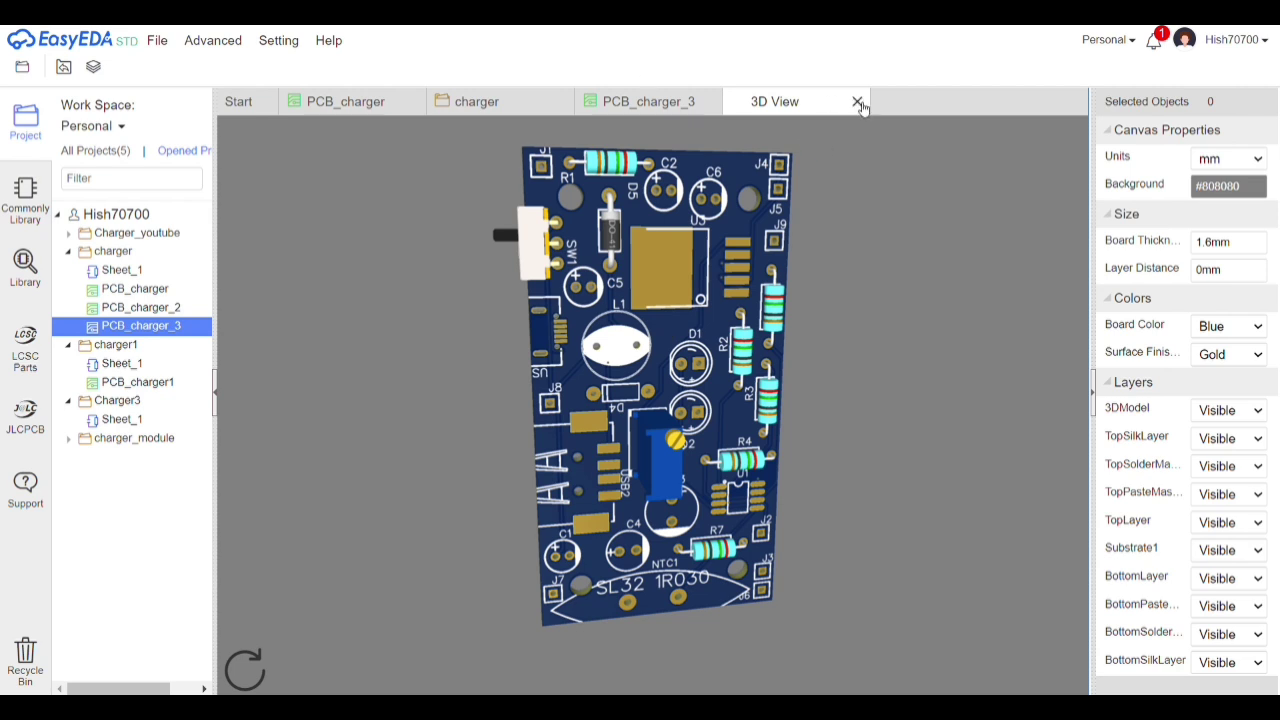
click(857, 102)
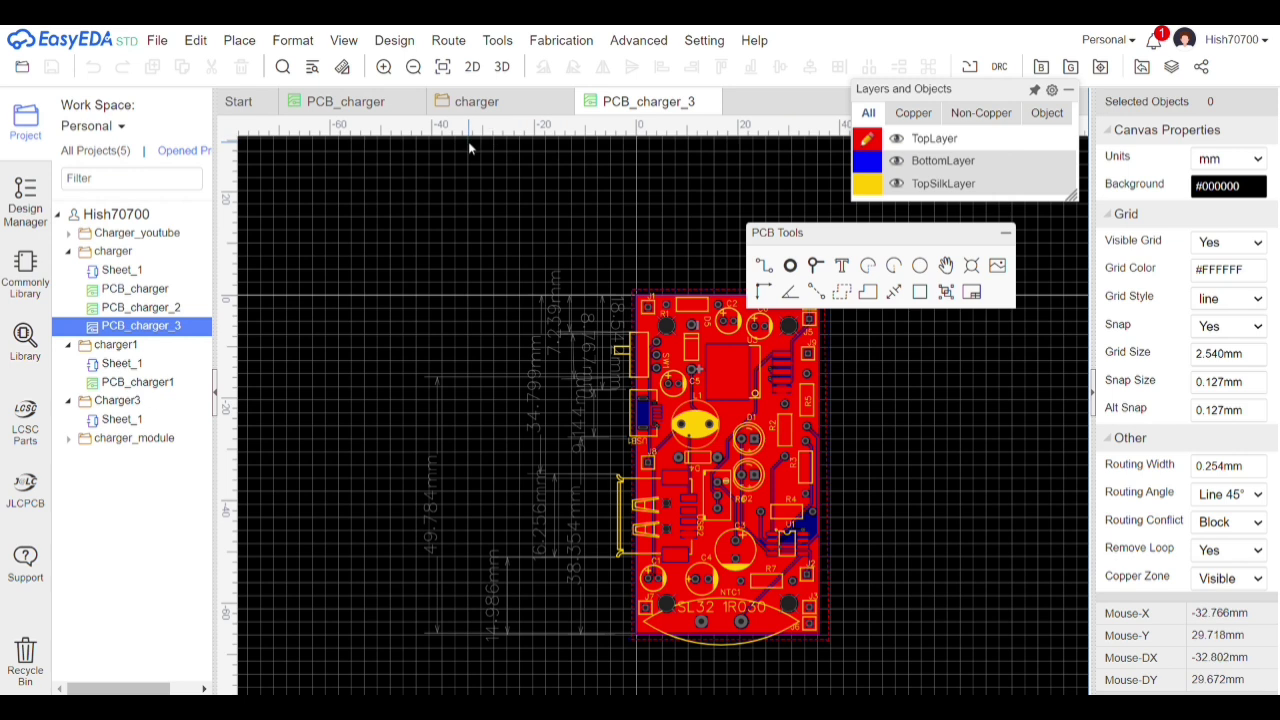
Review the Gerber fabrication file settings for PCB_charger_3, skipping the design rule check, and close the dialog
mouse_move(305, 44)
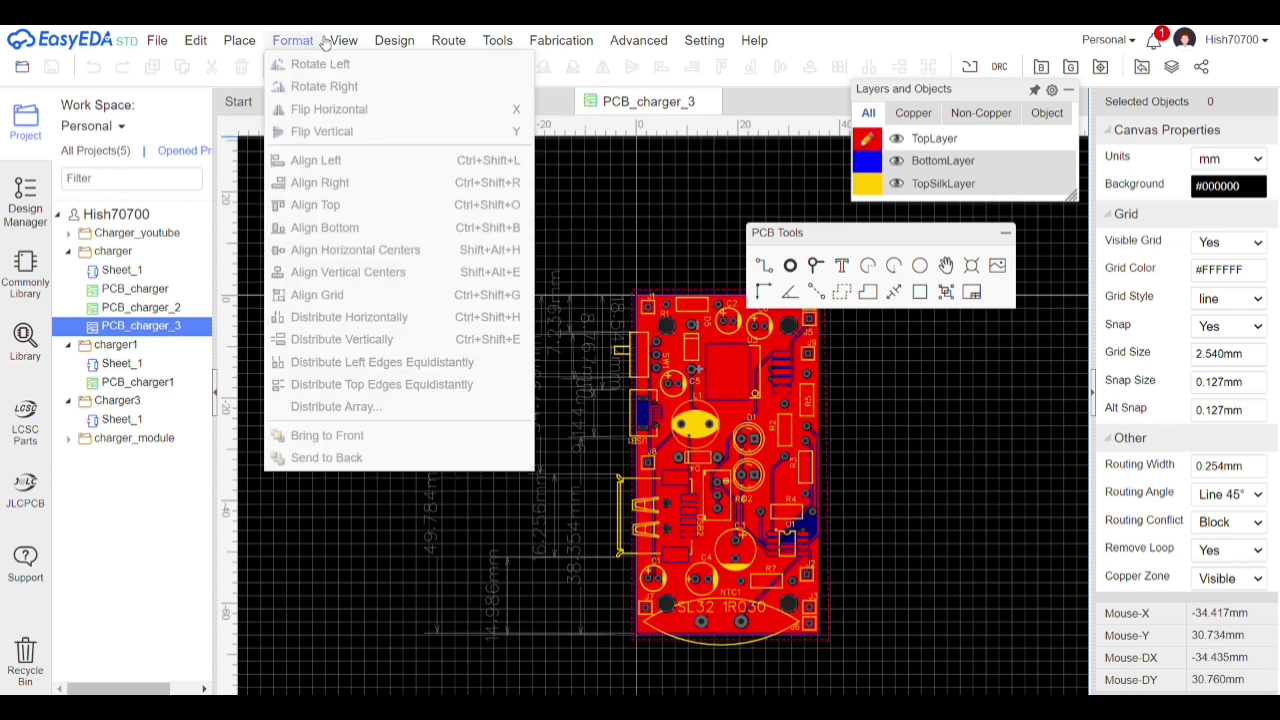
mouse_move(240, 42)
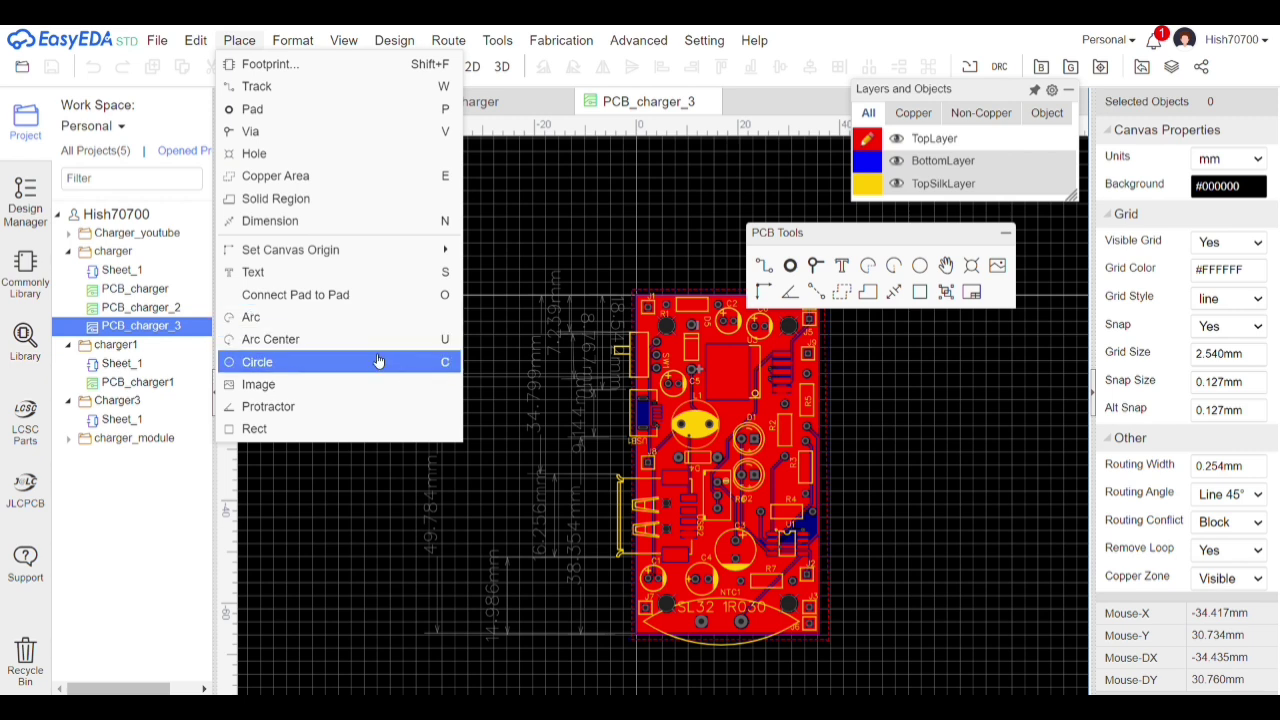
mouse_move(162, 48)
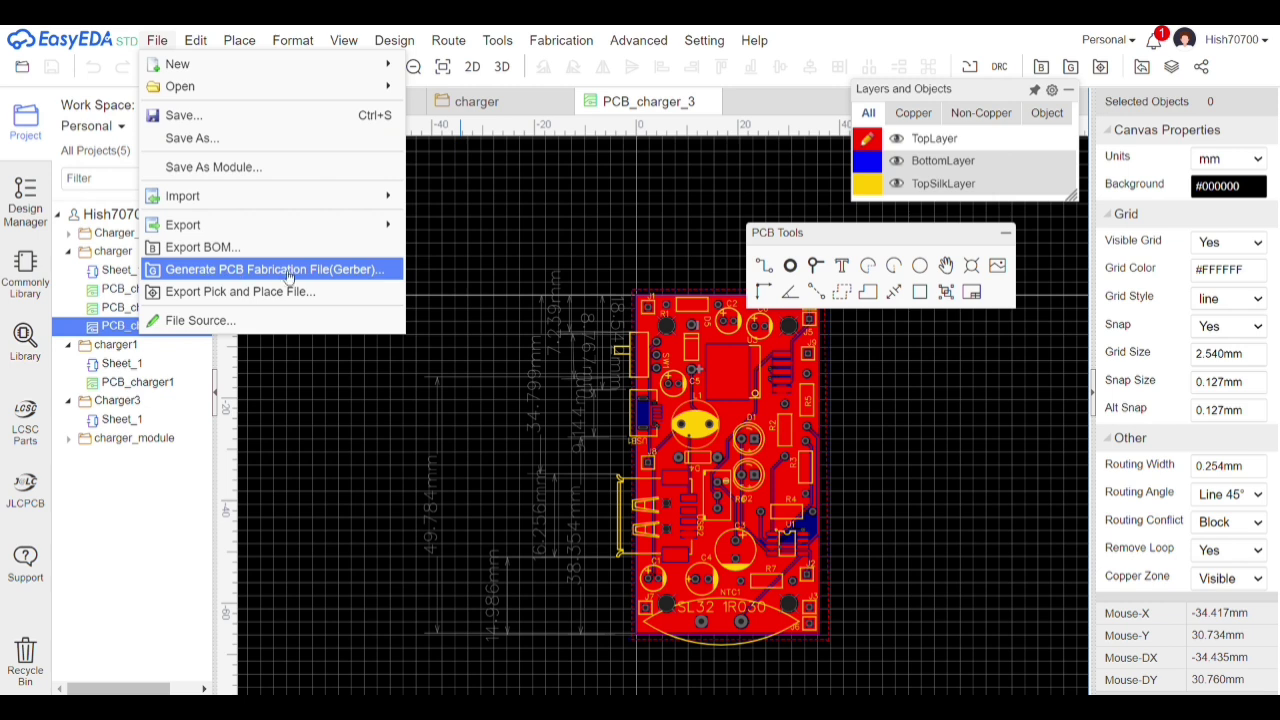
click(364, 271)
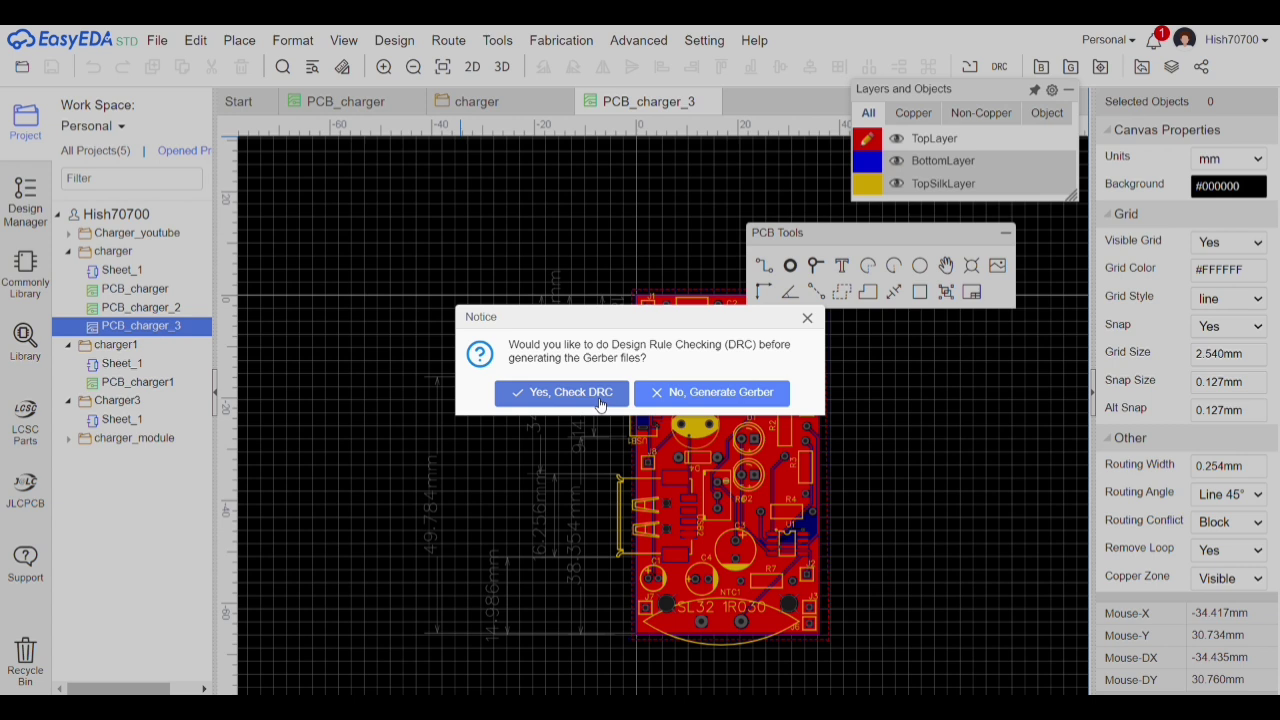
click(706, 392)
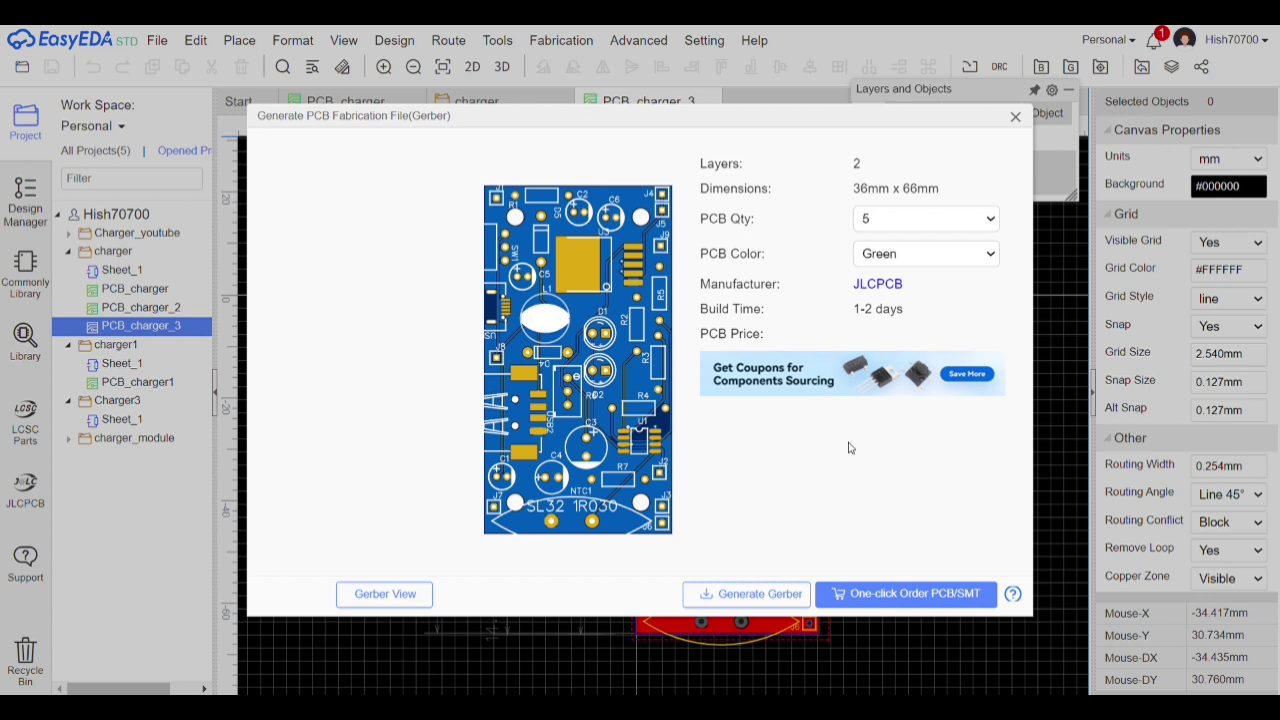
click(1013, 118)
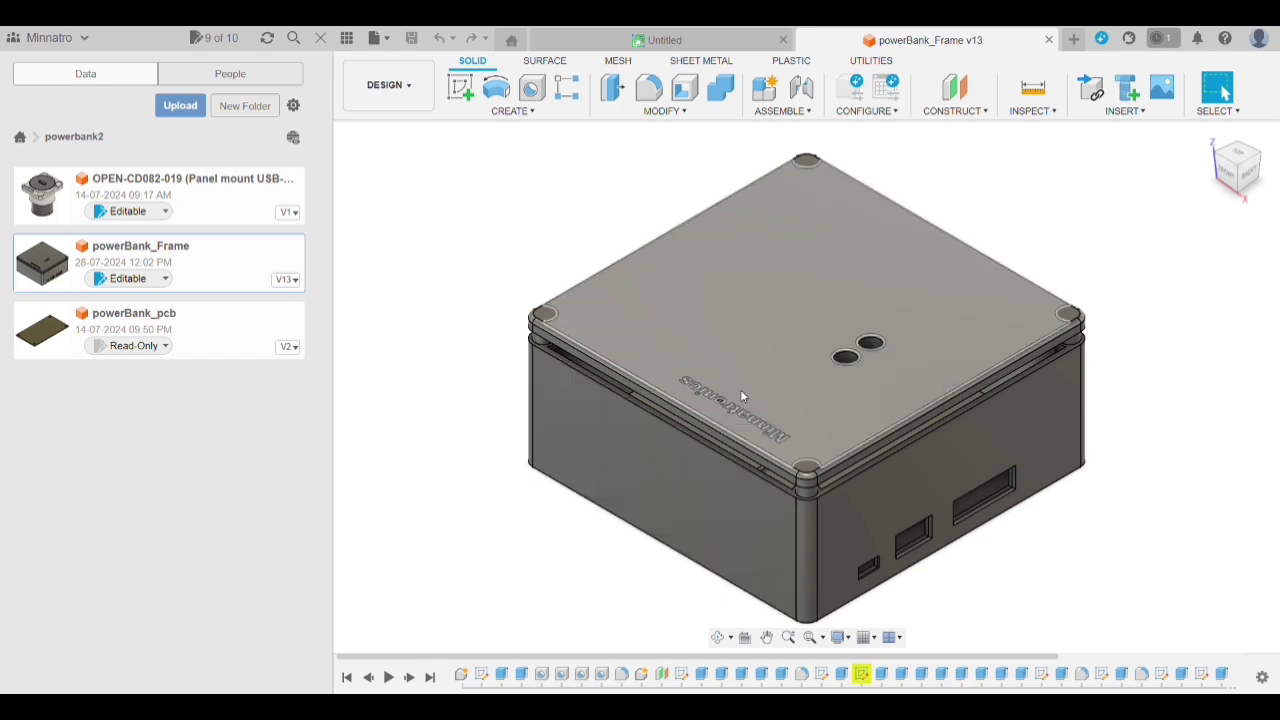
In Fusion, hide the lid of powerBank_Frame and inspect the standoffs and divider inside the box
click(394, 270)
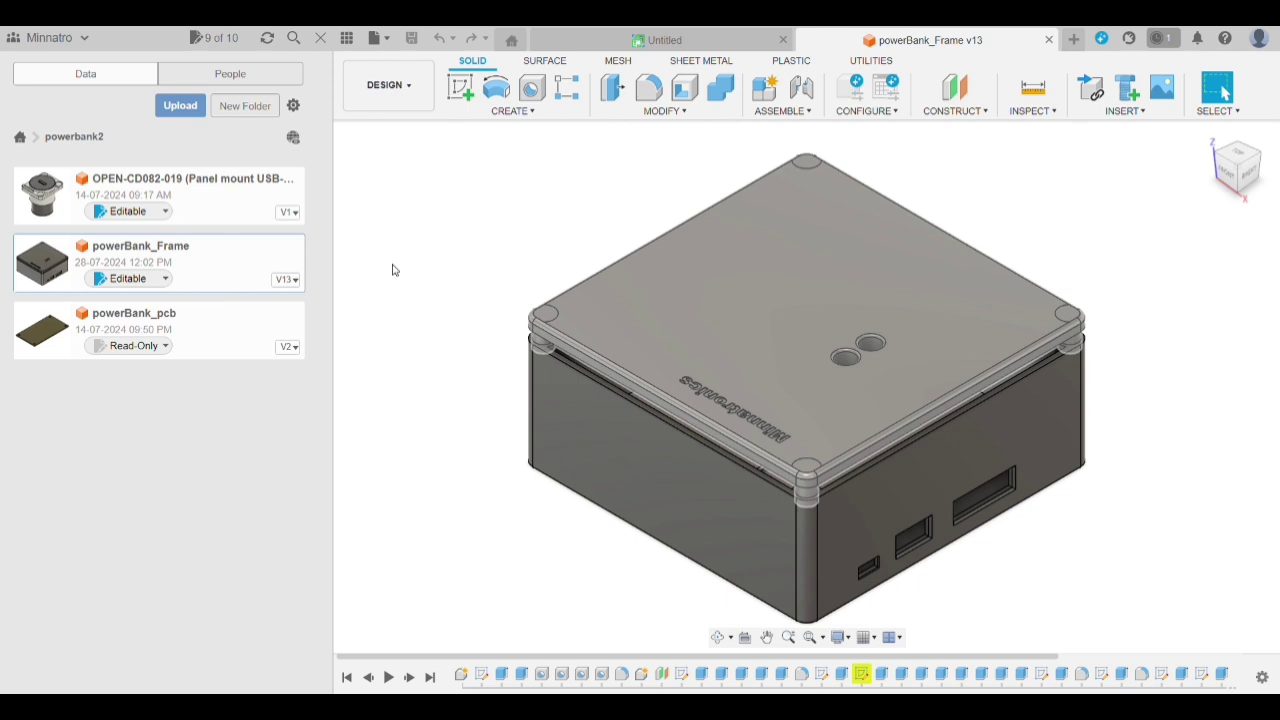
click(394, 270)
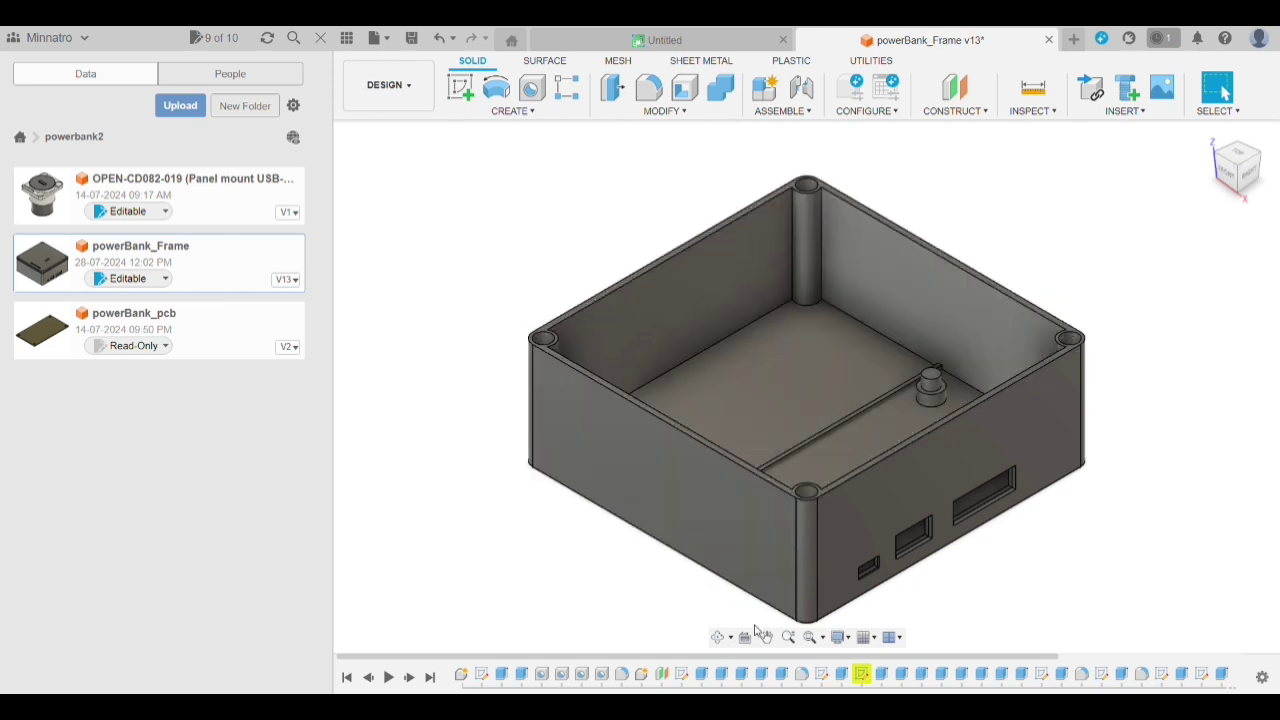
click(717, 637)
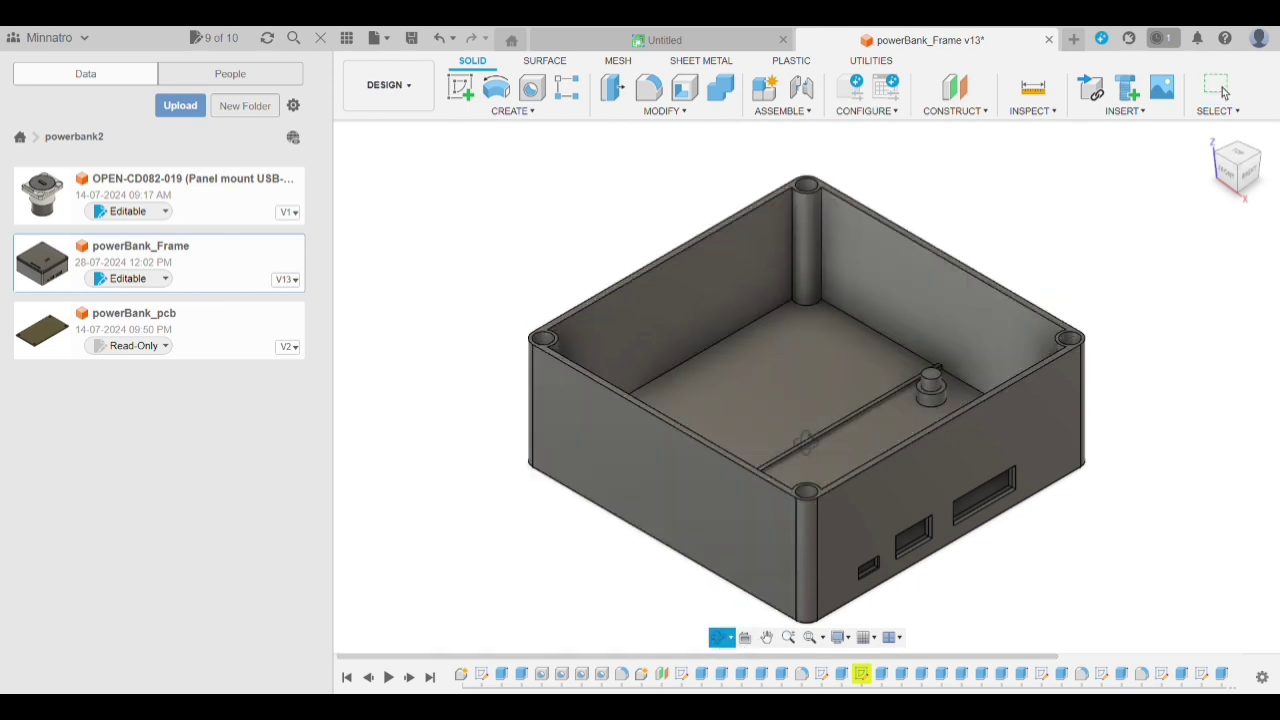
drag(805, 443, 751, 466)
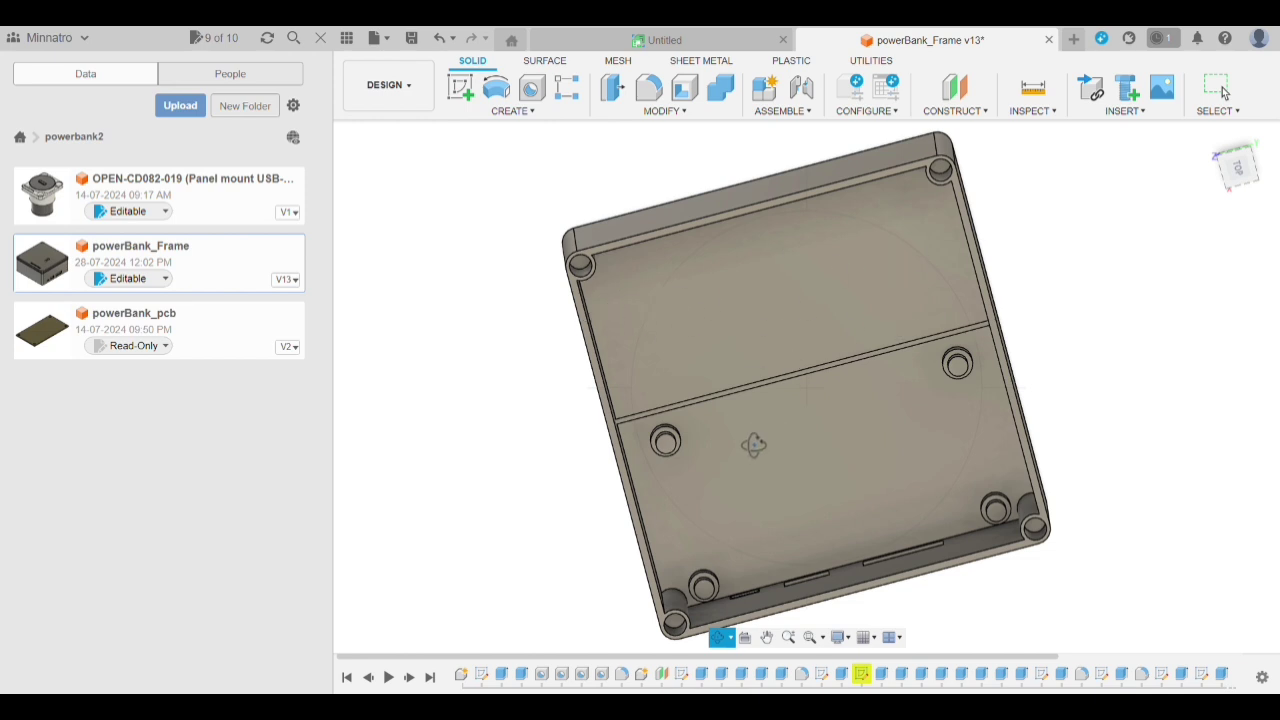
drag(749, 463, 764, 308)
drag(707, 367, 427, 258)
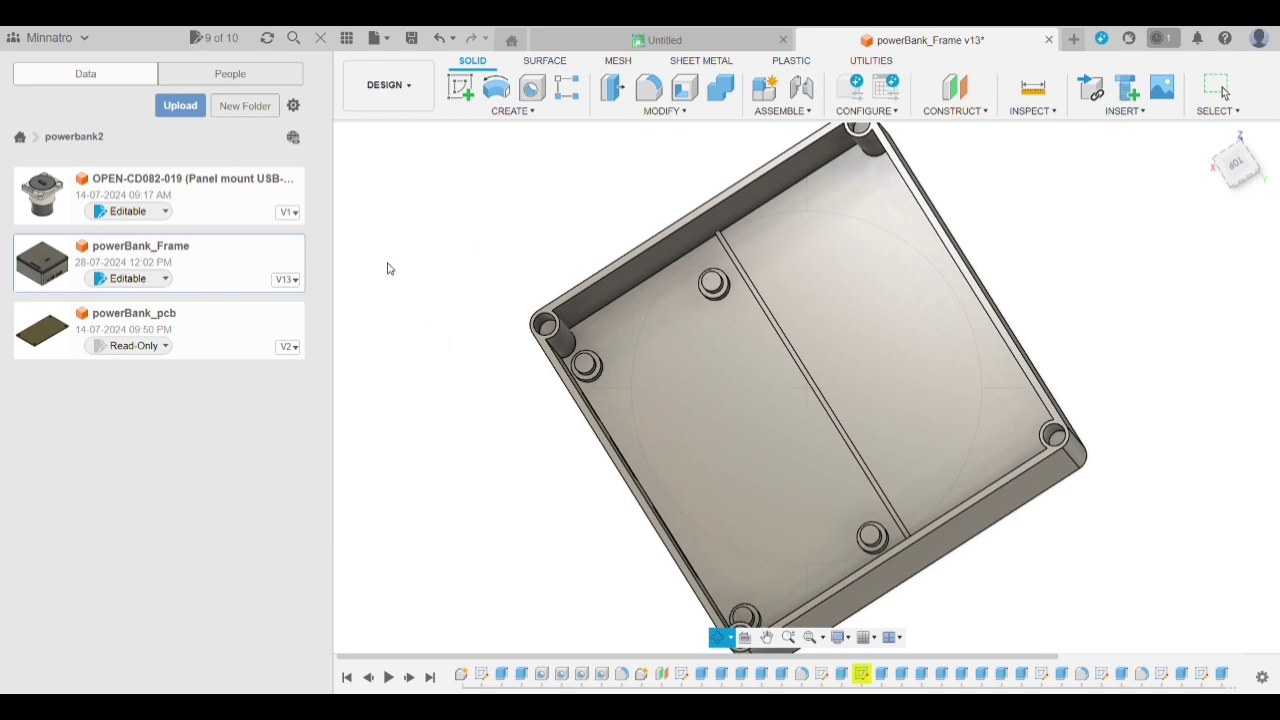
Show the lid again and inspect the closed enclosure's top, port cutouts and back from several angles
click(388, 264)
drag(627, 411, 737, 354)
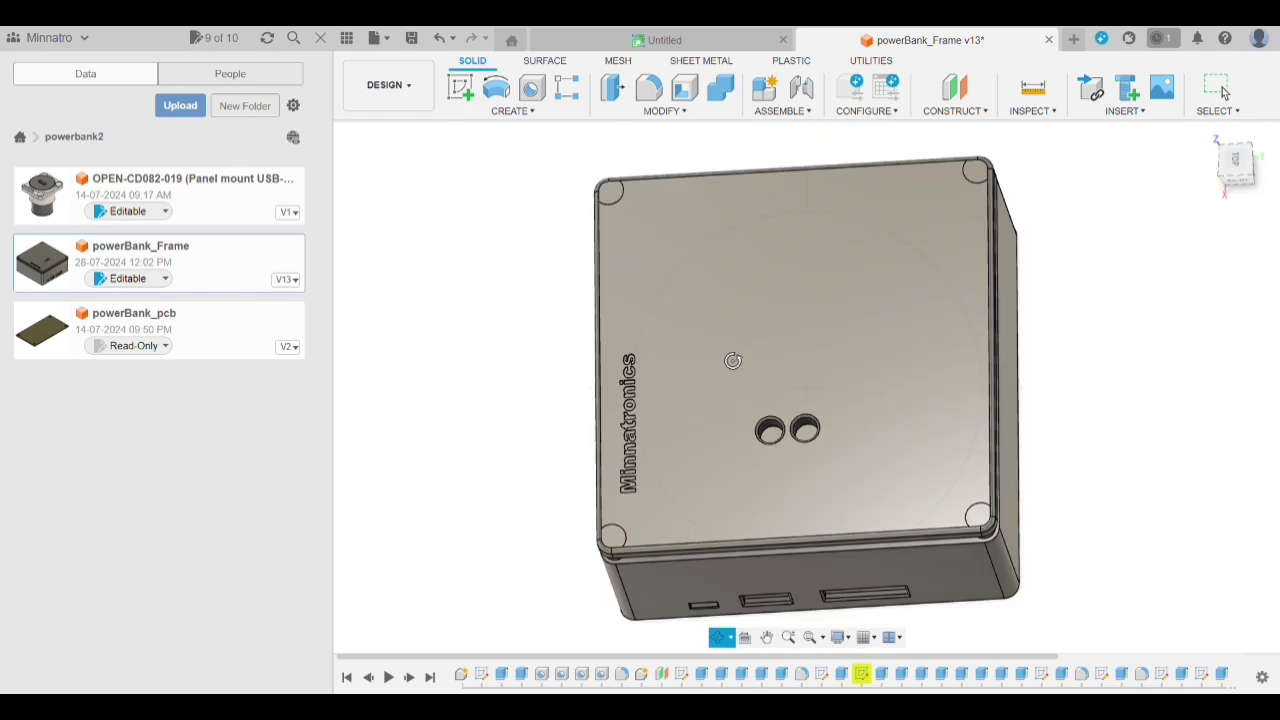
drag(749, 497, 753, 380)
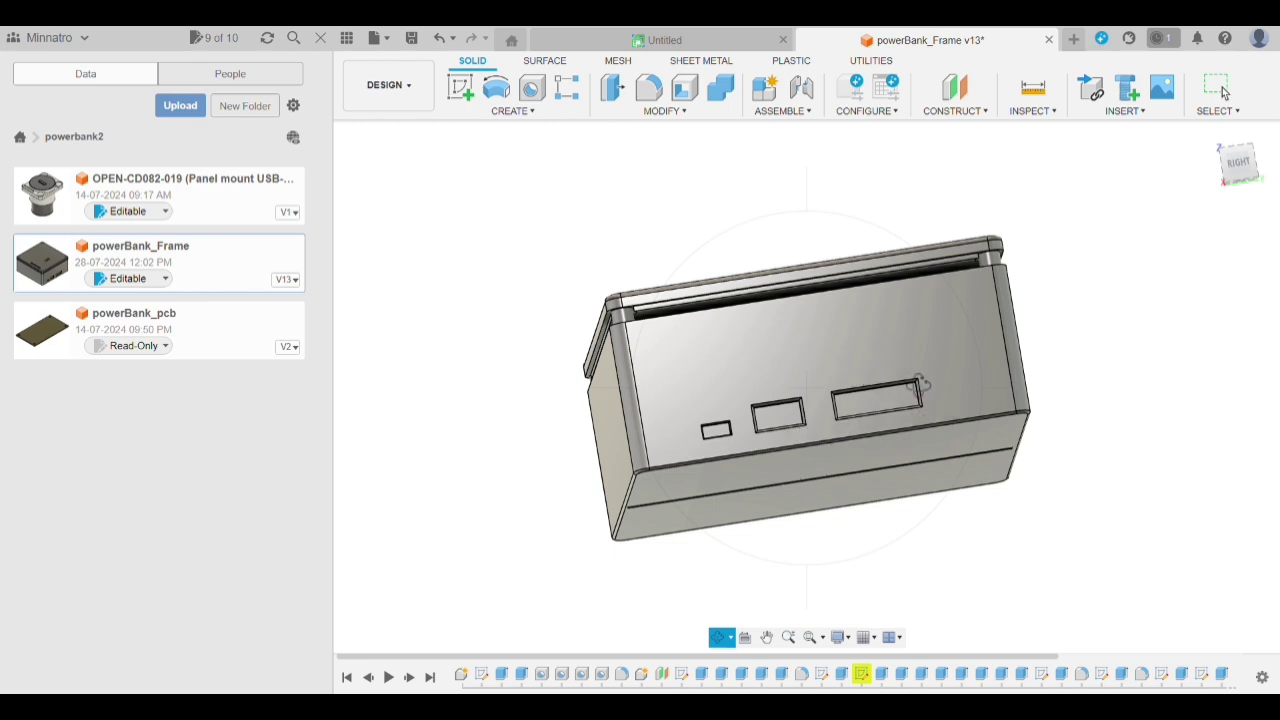
shift+middle_drag(980, 371, 738, 352)
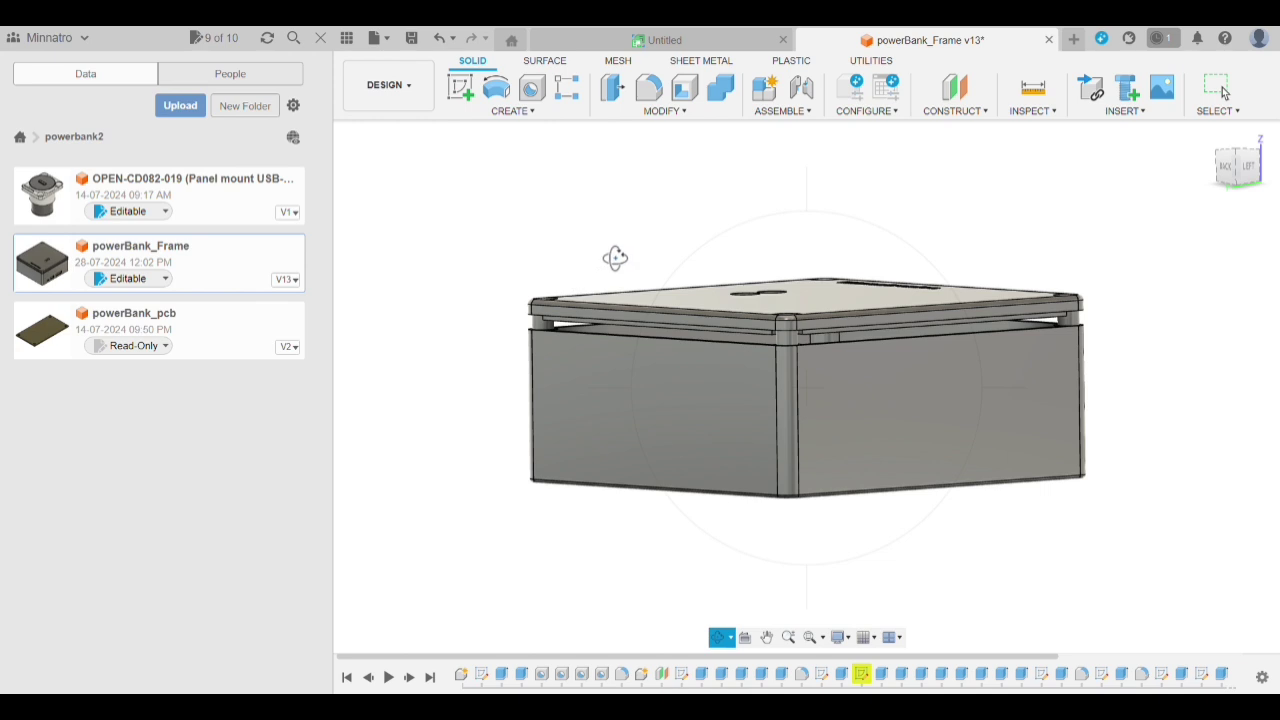
key(Escape)
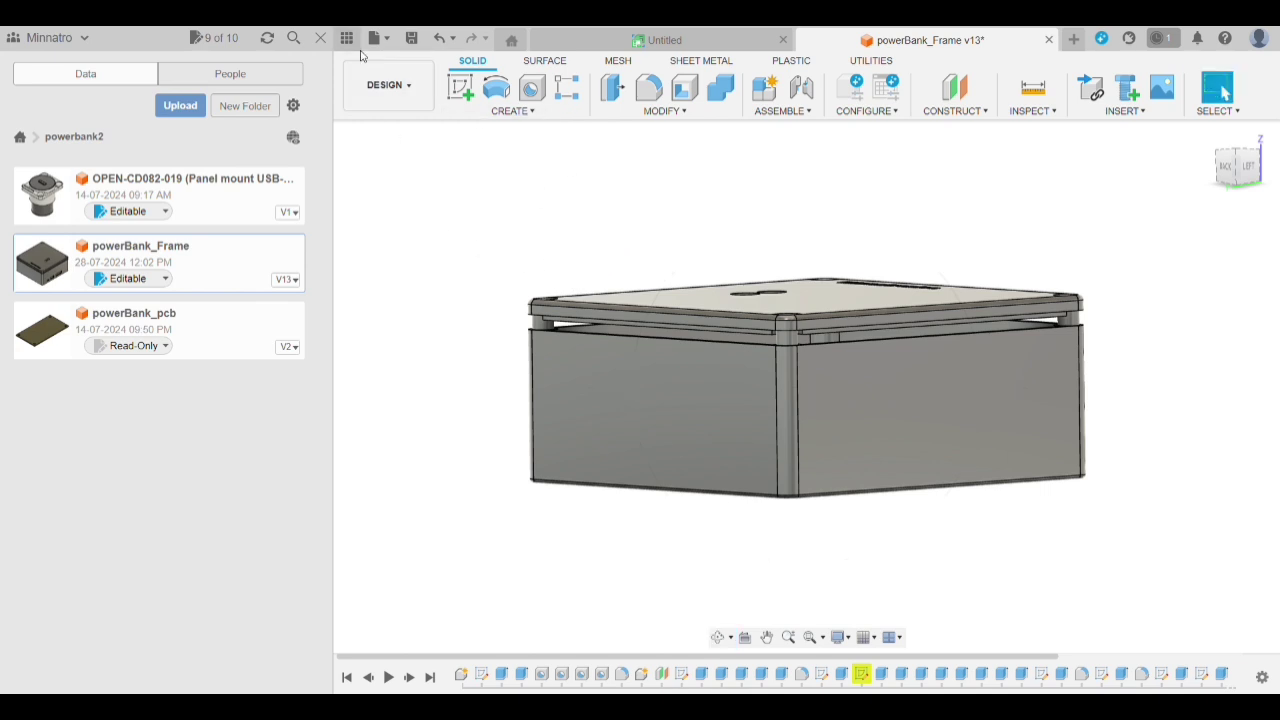